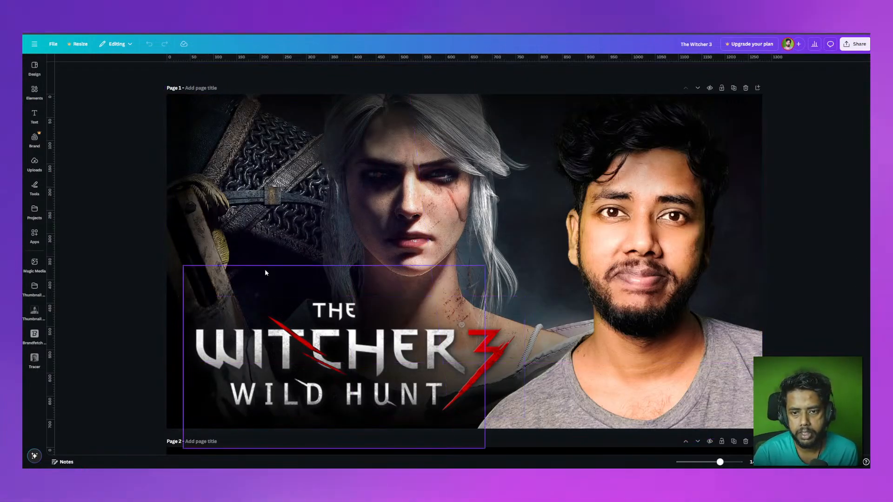
# Step: Scroll through the design's pages to review the existing Witcher 3 thumbnail variations
pyautogui.scroll(-8, 265, 273)
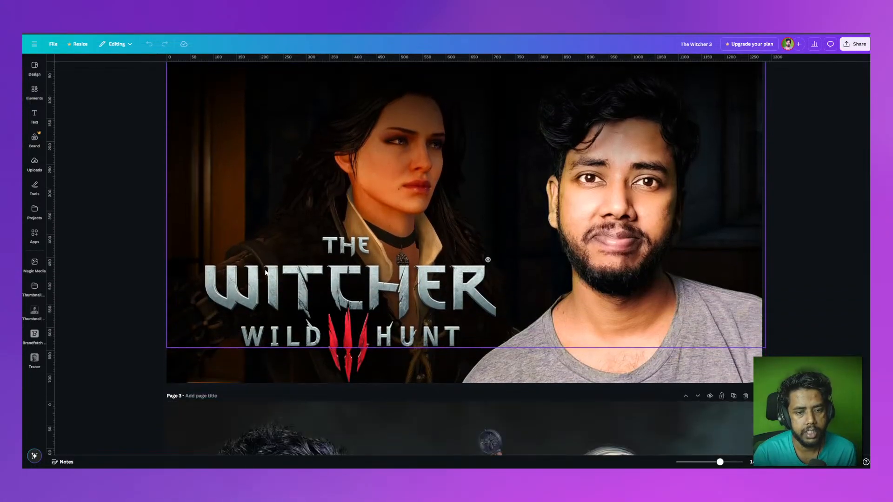
pyautogui.scroll(-8, 399, 305)
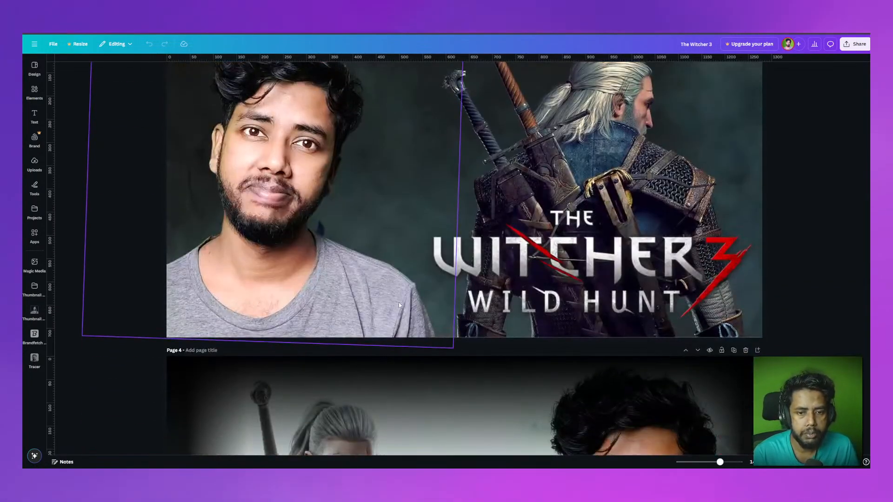
pyautogui.scroll(2, 398, 303)
pyautogui.scroll(-1, 378, 304)
pyautogui.scroll(-8, 378, 303)
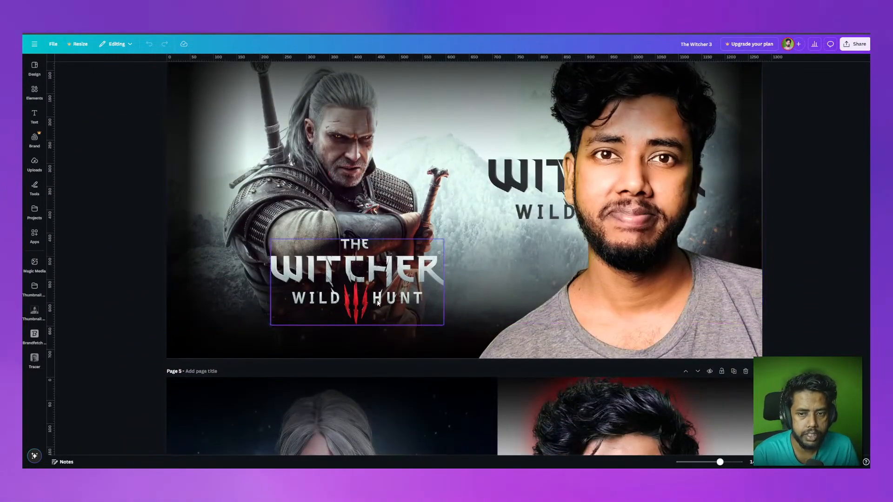
pyautogui.scroll(2, 377, 303)
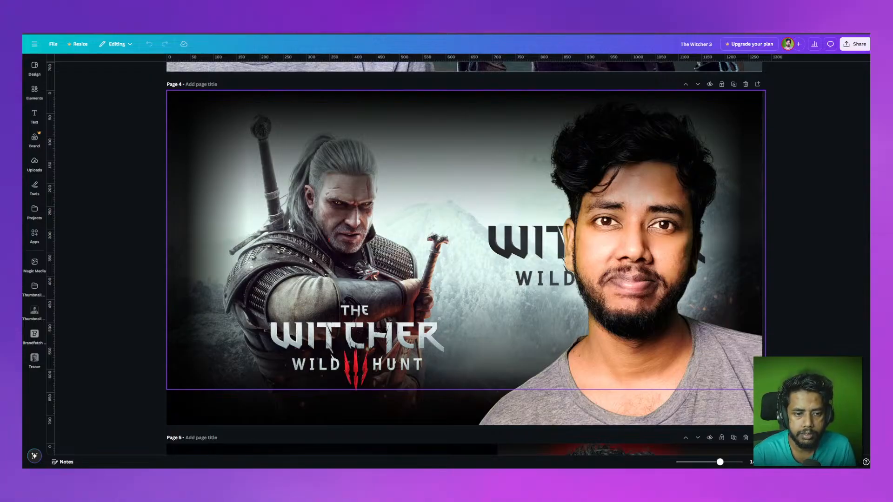
pyautogui.scroll(-5, 392, 317)
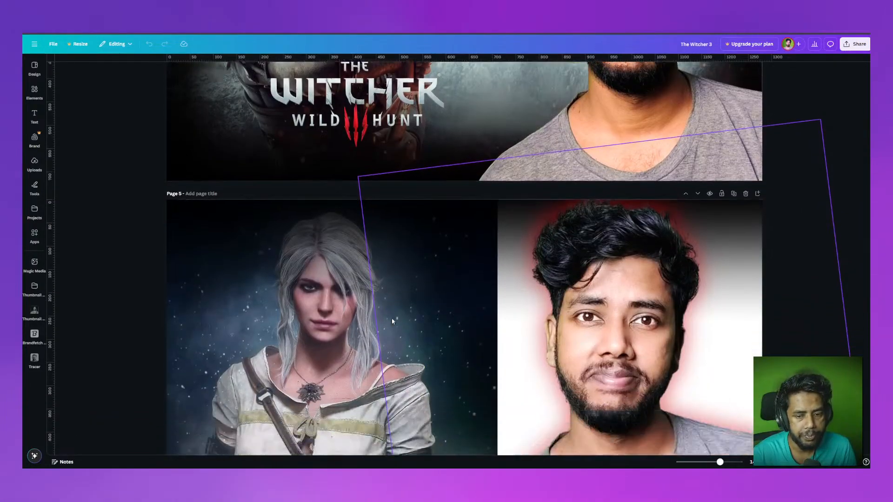
pyautogui.scroll(-3, 392, 321)
pyautogui.scroll(3, 451, 281)
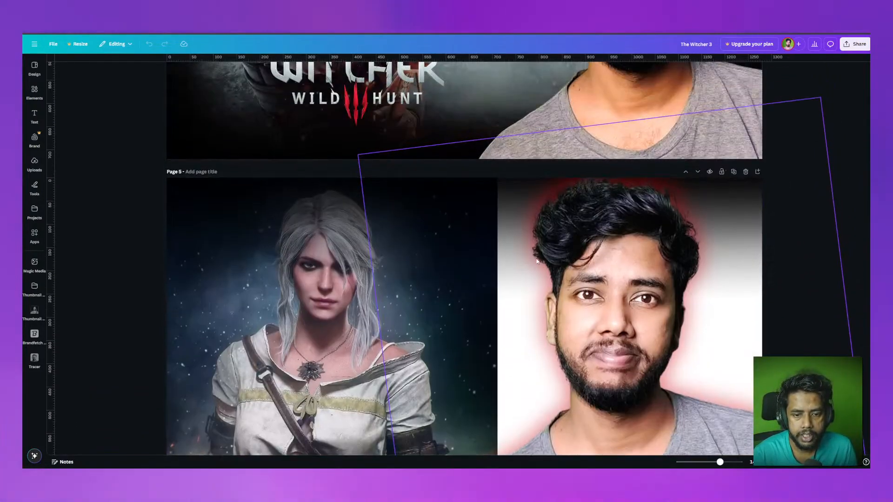
pyautogui.scroll(-1, 495, 193)
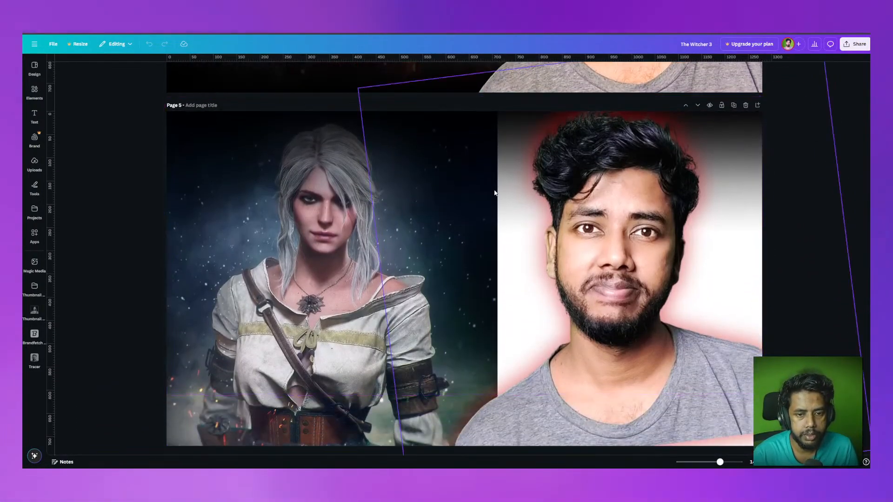
pyautogui.scroll(-1, 484, 251)
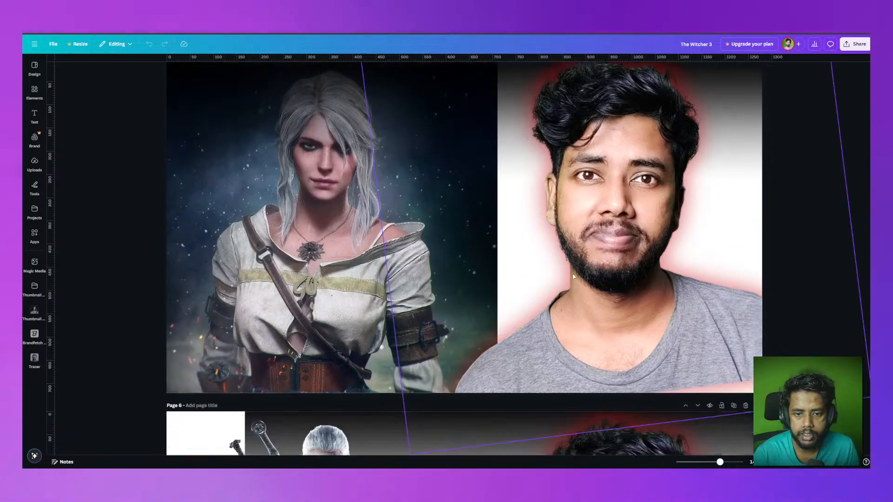
pyautogui.scroll(1, 482, 262)
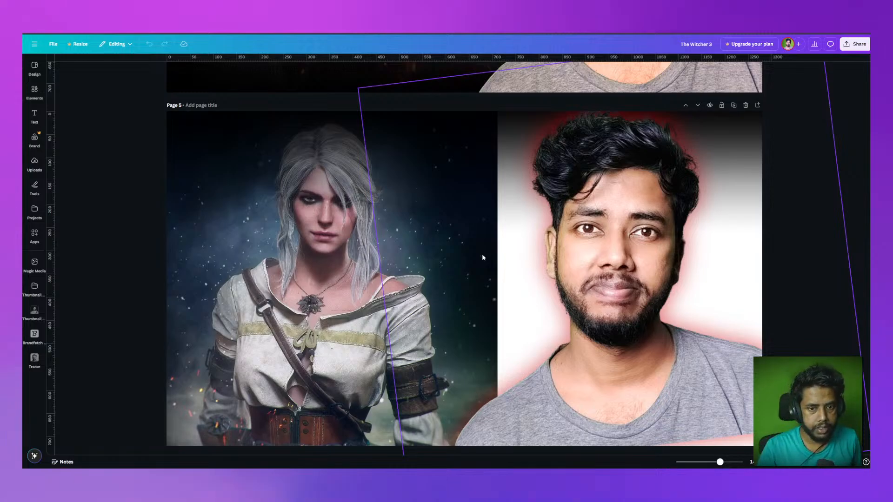
pyautogui.scroll(-3, 225, 228)
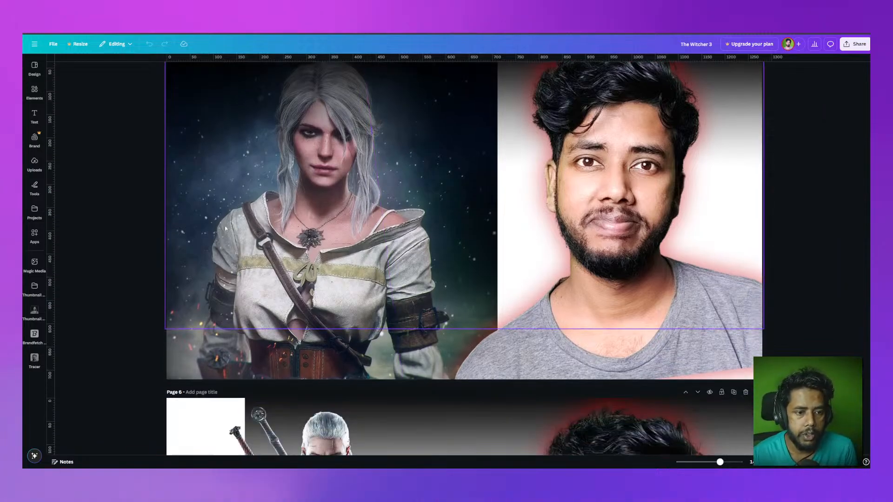
pyautogui.scroll(5, 224, 233)
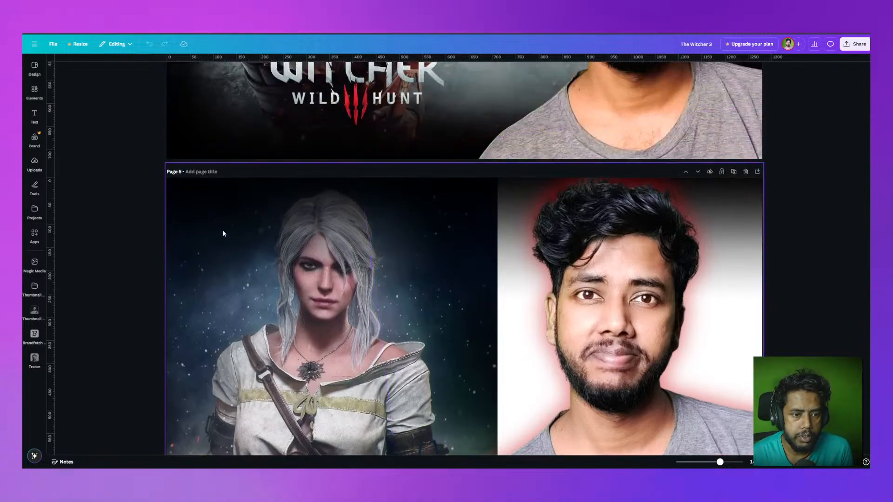
pyautogui.scroll(-3, 248, 251)
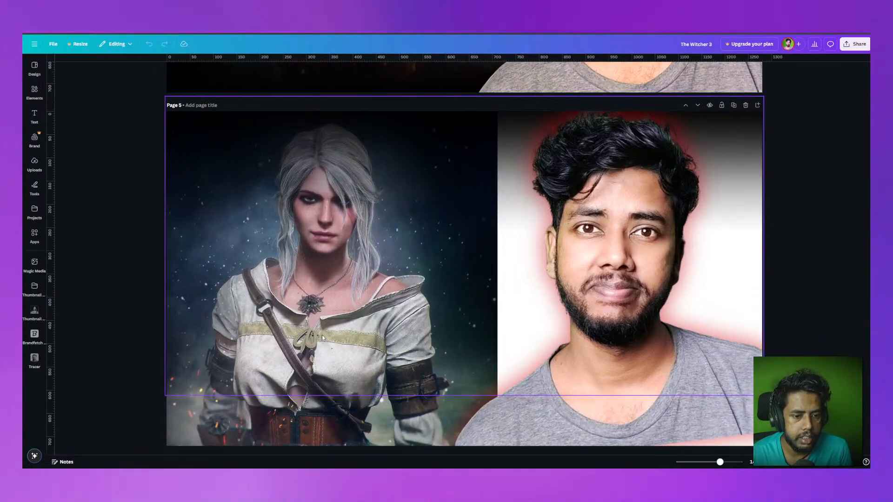
pyautogui.scroll(-10, 289, 325)
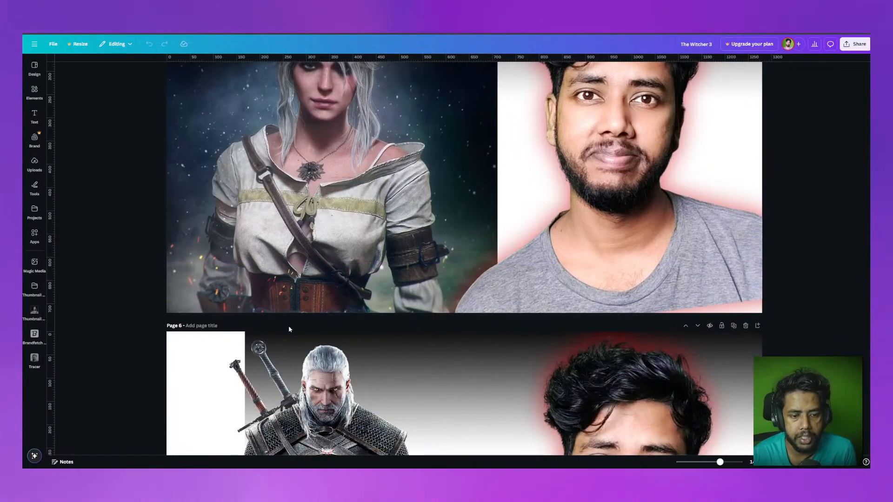
pyautogui.scroll(-5, 316, 212)
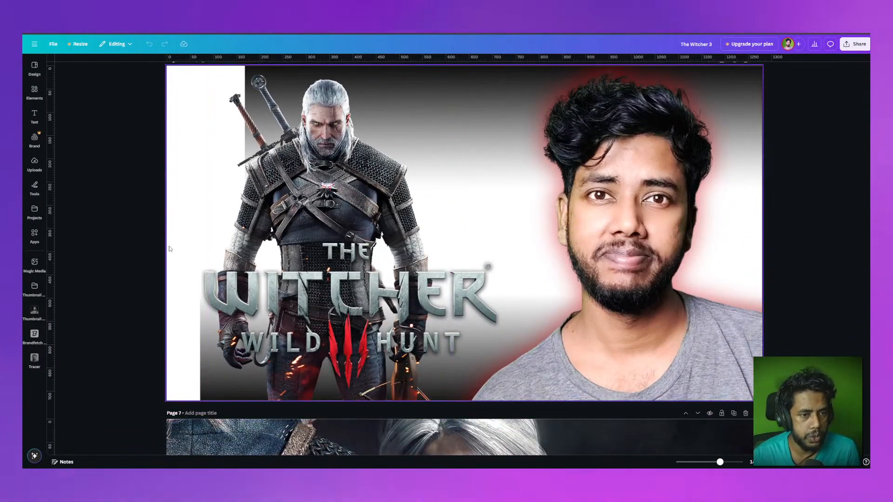
pyautogui.scroll(3, 247, 279)
pyautogui.scroll(-6, 188, 317)
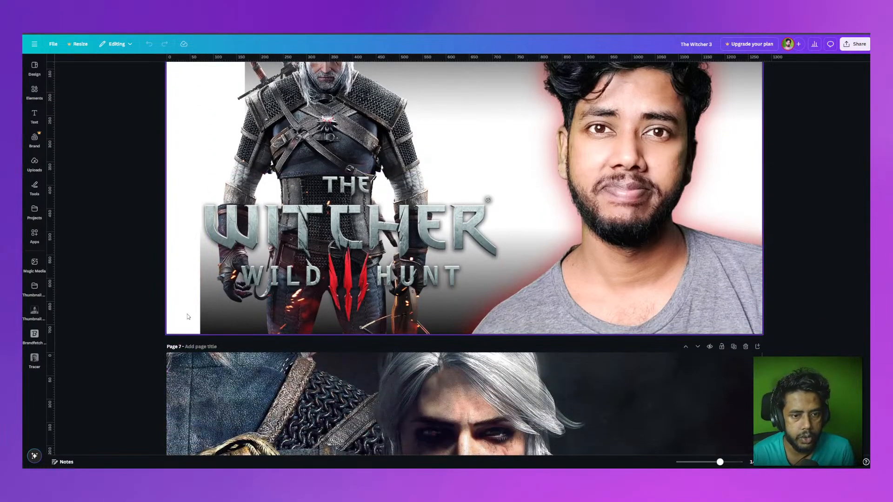
pyautogui.scroll(6, 188, 317)
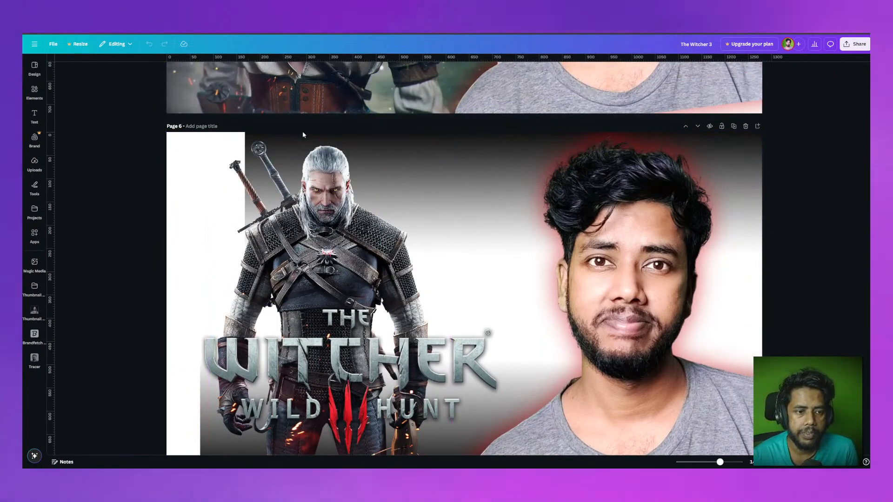
# Step: On page 6, stretch the background image over the white strip at the left edge and reposition the Witcher logo at the lower left
pyautogui.moveTo(328, 153); pyautogui.dragTo(498, 166)
pyautogui.moveTo(278, 186); pyautogui.dragTo(197, 197)
pyautogui.moveTo(149, 282); pyautogui.dragTo(482, 252)
pyautogui.scroll(-2, 453, 369)
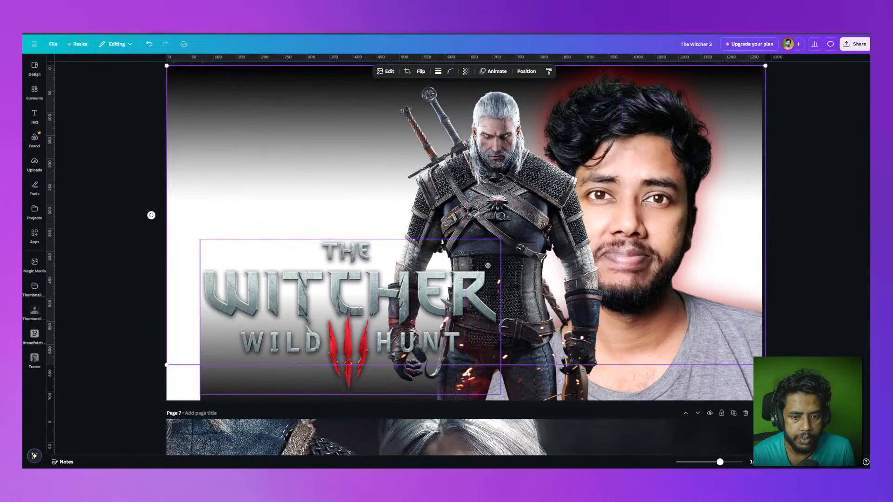
pyautogui.moveTo(575, 348)
pyautogui.mouseDown()
pyautogui.moveTo(375, 356)
pyautogui.moveTo(590, 348)
pyautogui.moveTo(574, 346)
pyautogui.mouseUp()
pyautogui.moveTo(544, 401); pyautogui.dragTo(375, 396)
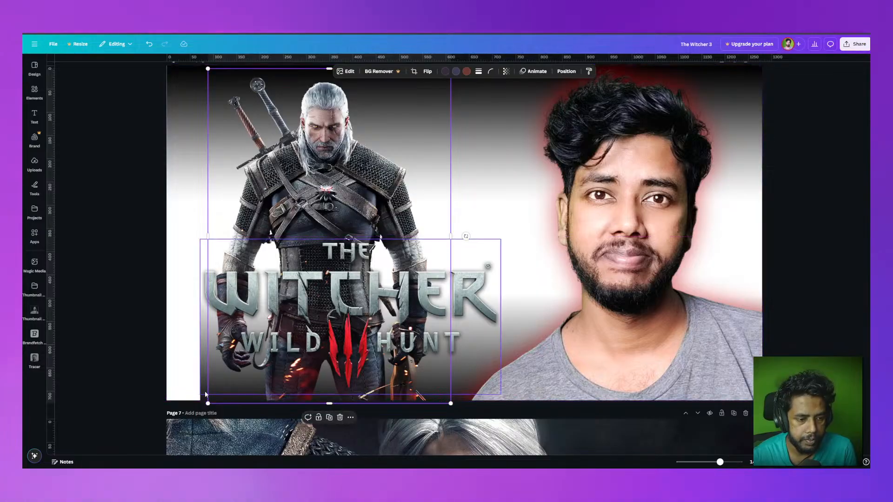
pyautogui.moveTo(205, 380); pyautogui.dragTo(442, 367)
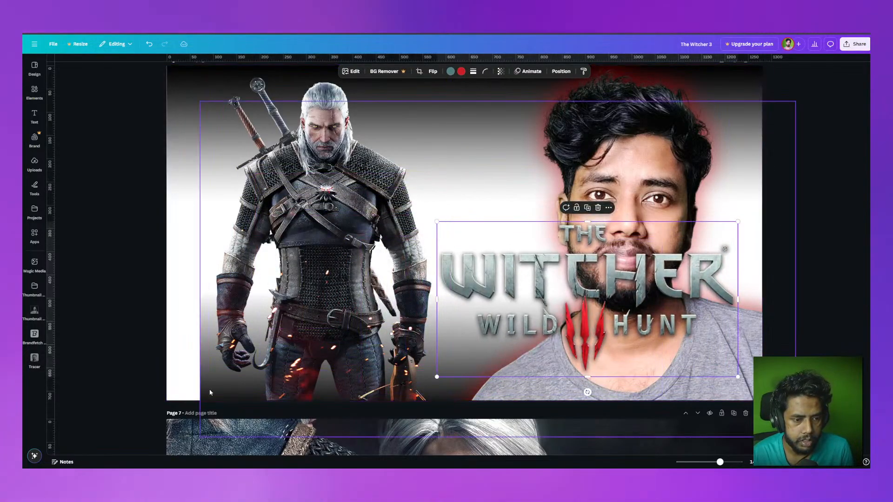
pyautogui.moveTo(206, 387); pyautogui.dragTo(168, 376)
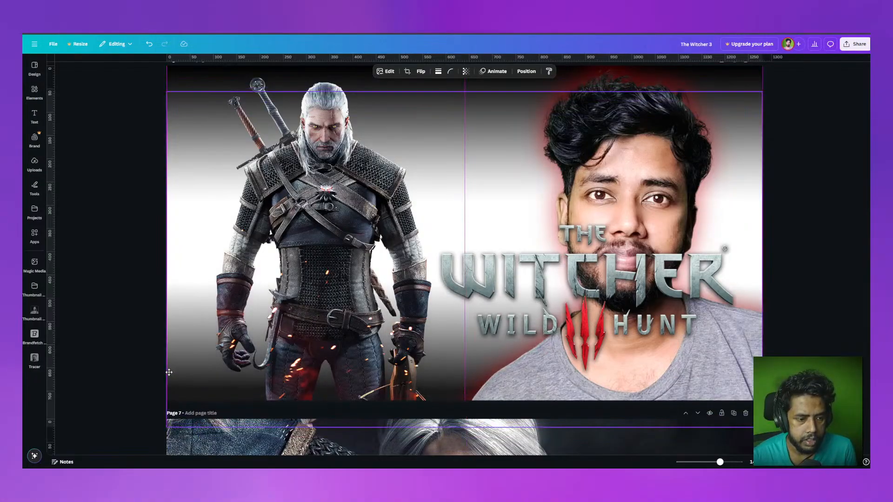
pyautogui.click(696, 302)
pyautogui.moveTo(696, 303); pyautogui.dragTo(441, 345)
pyautogui.scroll(2, 864, 279)
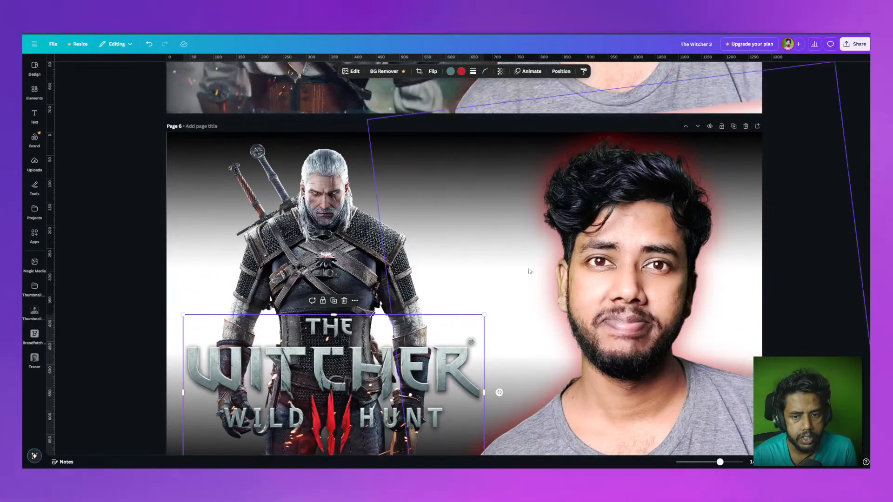
pyautogui.click(773, 316)
# Step: Review all the thumbnail pages again, ending back on page 1
pyautogui.scroll(-6, 773, 315)
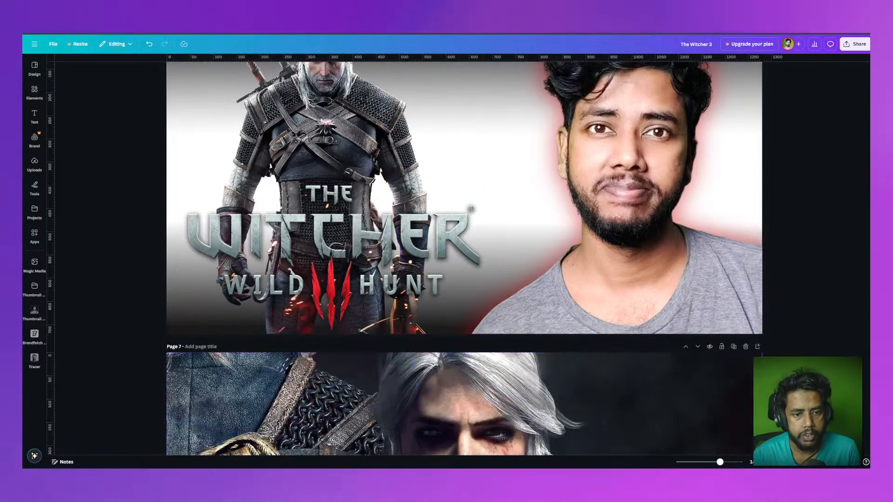
pyautogui.scroll(-7, 809, 306)
pyautogui.scroll(2, 479, 277)
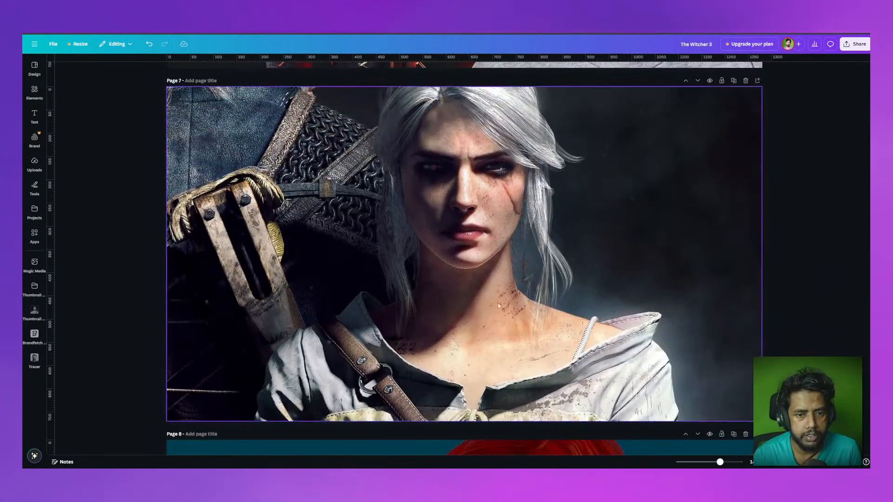
pyautogui.scroll(-10, 821, 279)
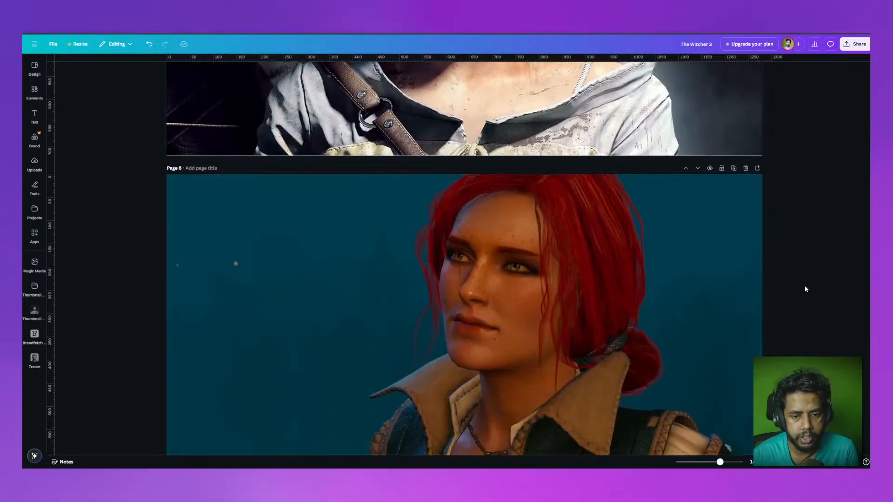
pyautogui.scroll(2, 801, 287)
pyautogui.scroll(-6, 801, 287)
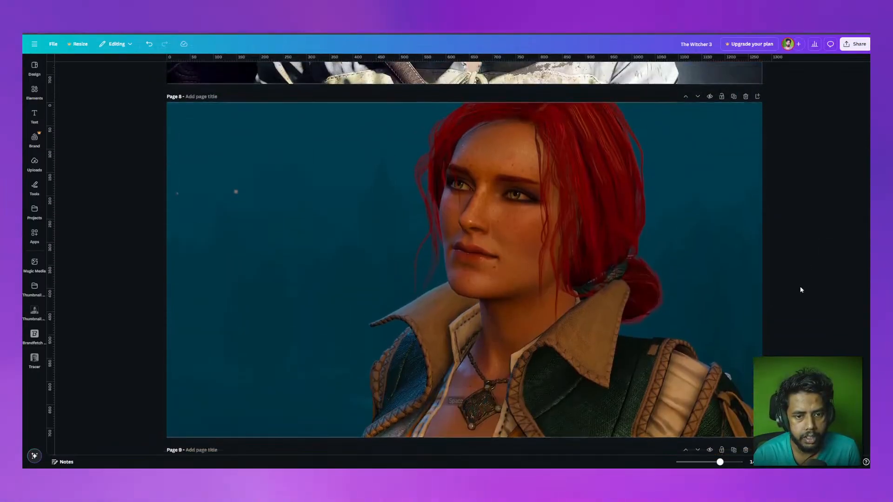
pyautogui.scroll(-4, 800, 288)
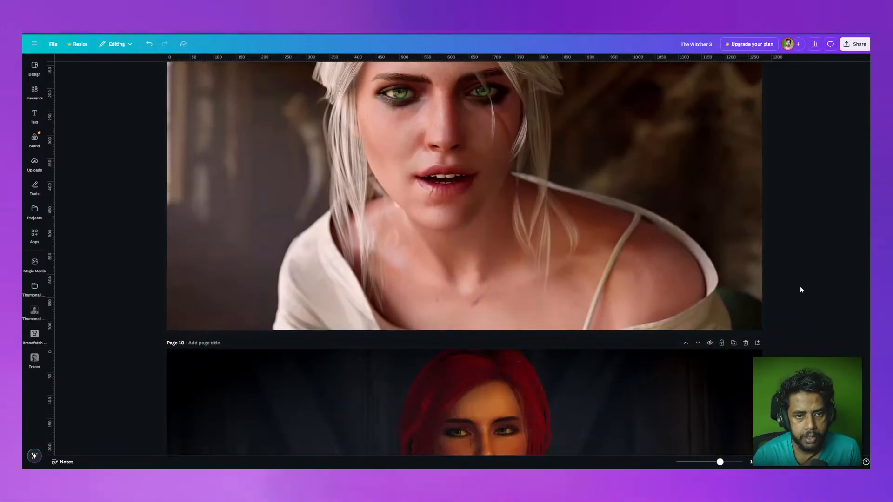
pyautogui.scroll(-5, 801, 288)
pyautogui.scroll(-20, 800, 289)
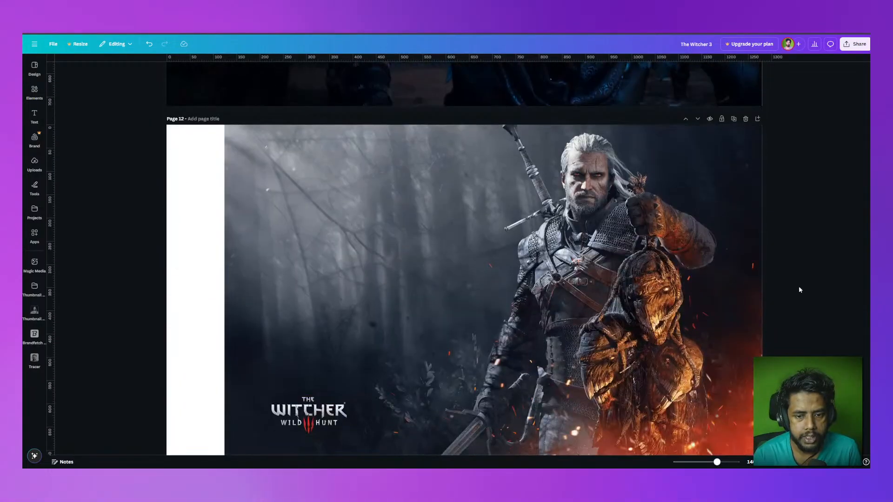
pyautogui.scroll(-8, 799, 289)
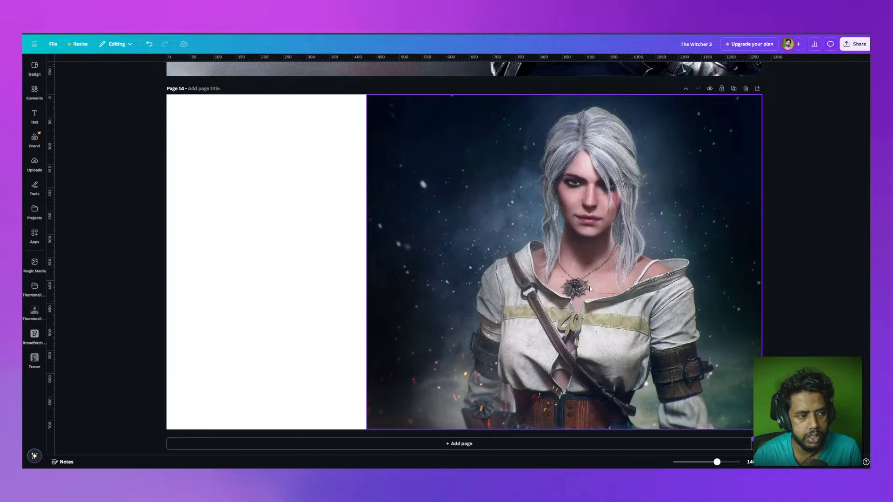
pyautogui.scroll(4, 821, 348)
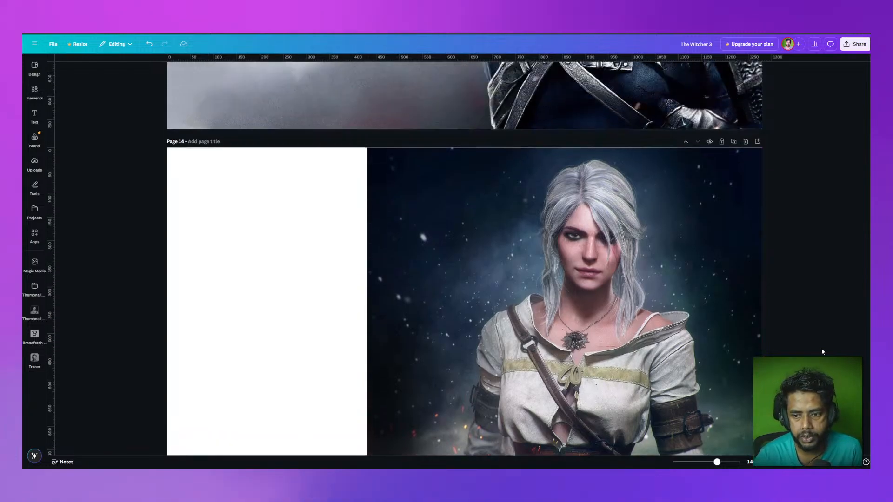
pyautogui.scroll(20, 822, 352)
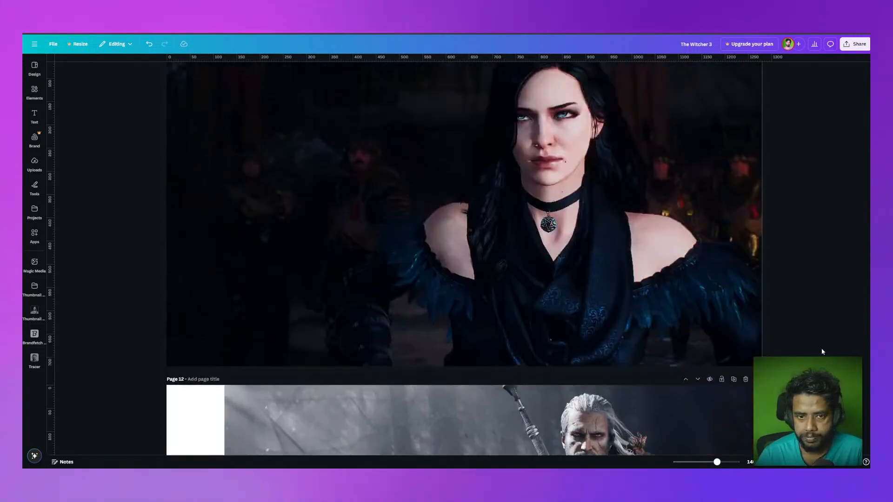
pyautogui.scroll(20, 822, 352)
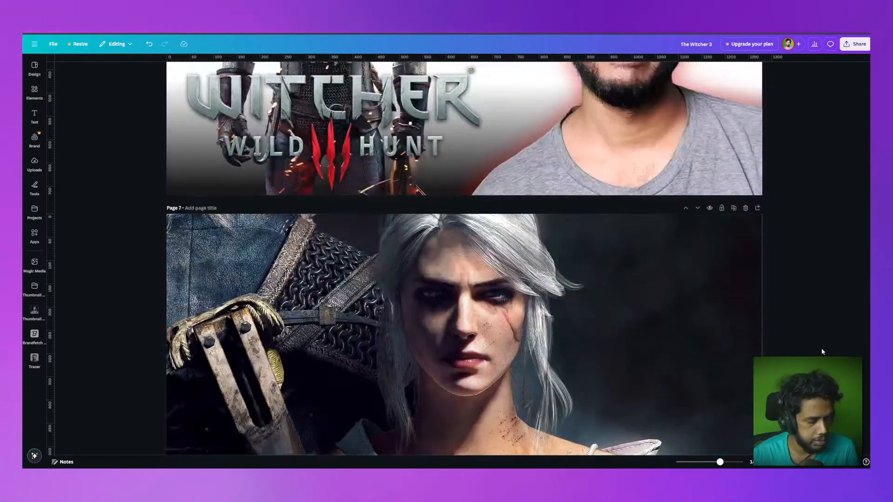
pyautogui.scroll(9, 821, 352)
pyautogui.scroll(-4, 822, 352)
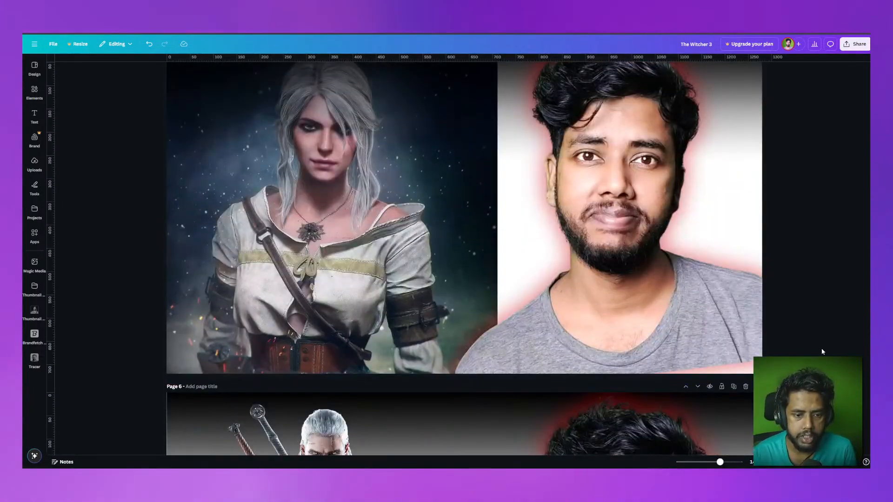
pyautogui.scroll(-20, 478, 189)
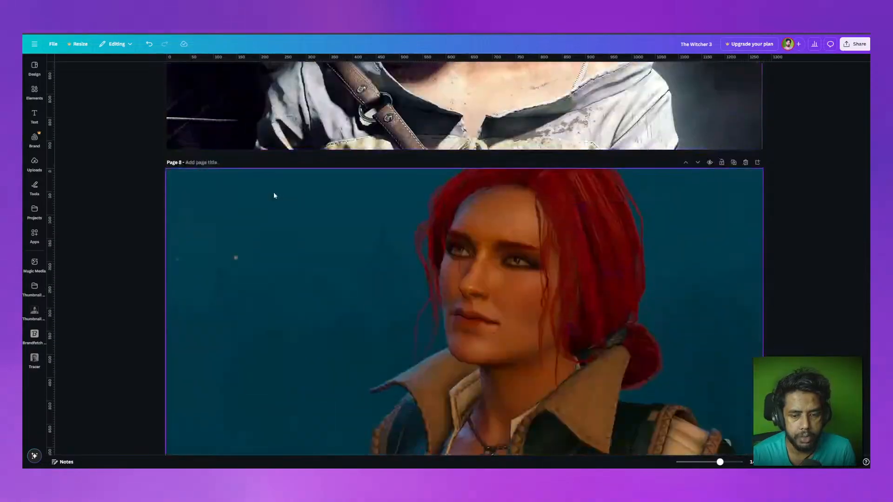
pyautogui.scroll(-20, 274, 195)
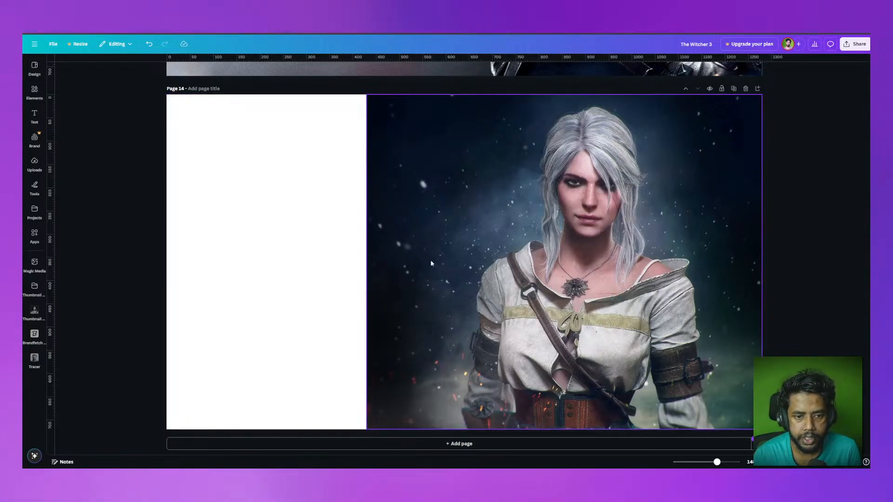
pyautogui.scroll(10, 586, 269)
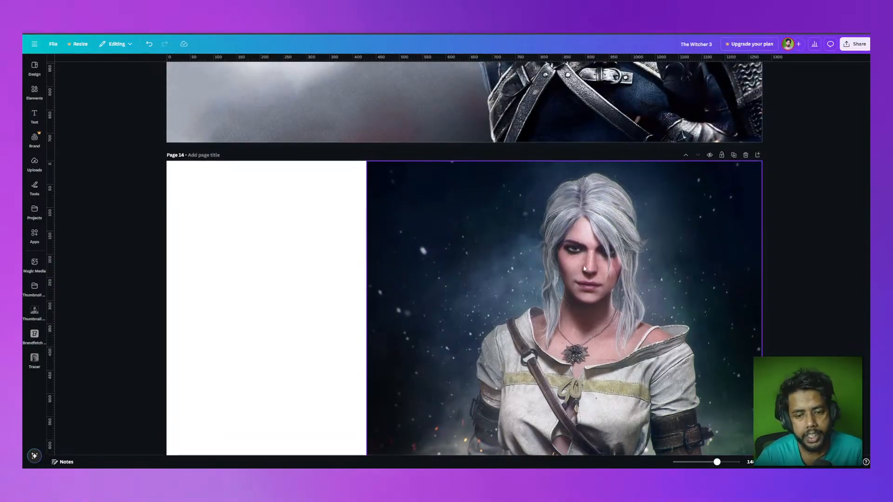
pyautogui.scroll(20, 580, 268)
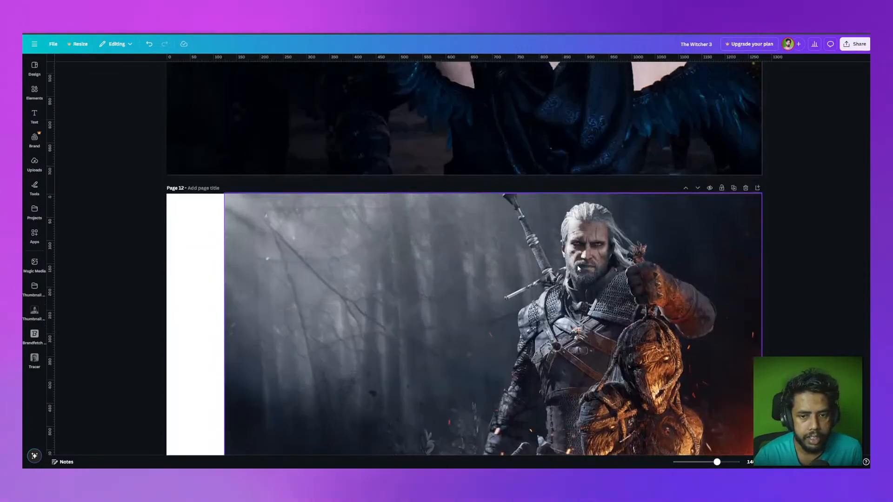
pyautogui.scroll(15, 578, 268)
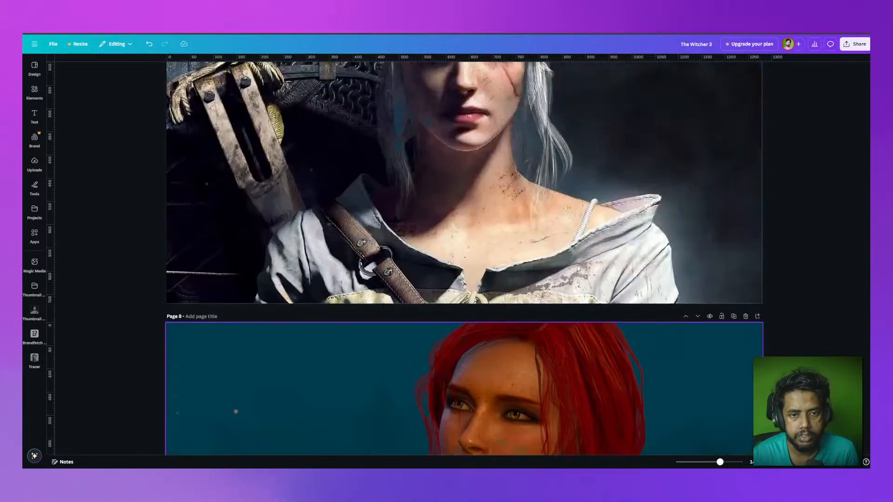
pyautogui.scroll(15, 577, 267)
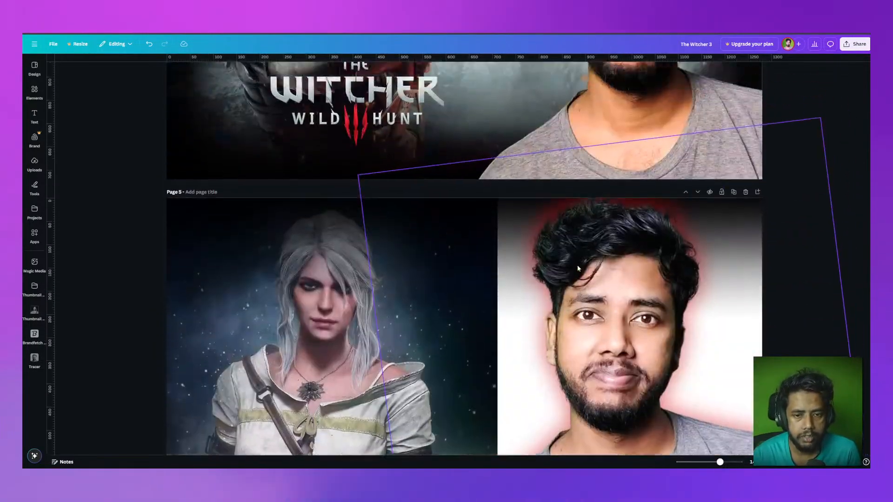
pyautogui.scroll(8, 575, 265)
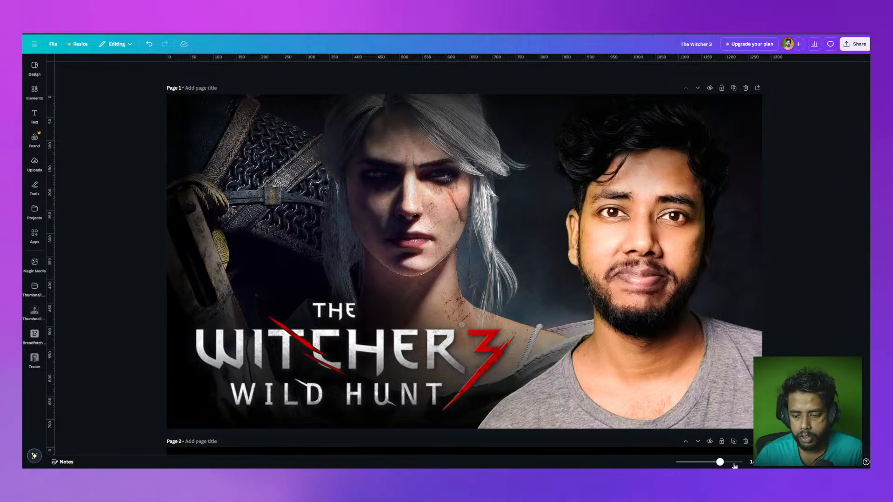
pyautogui.moveTo(720, 461); pyautogui.dragTo(717, 462)
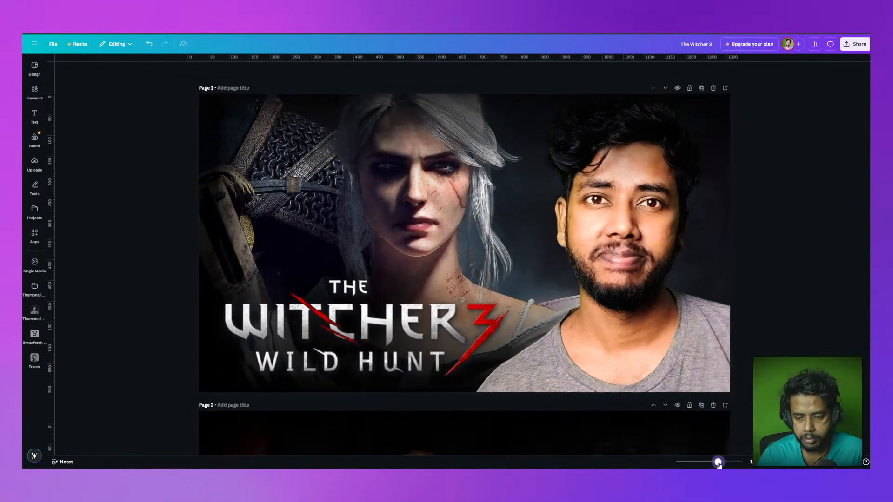
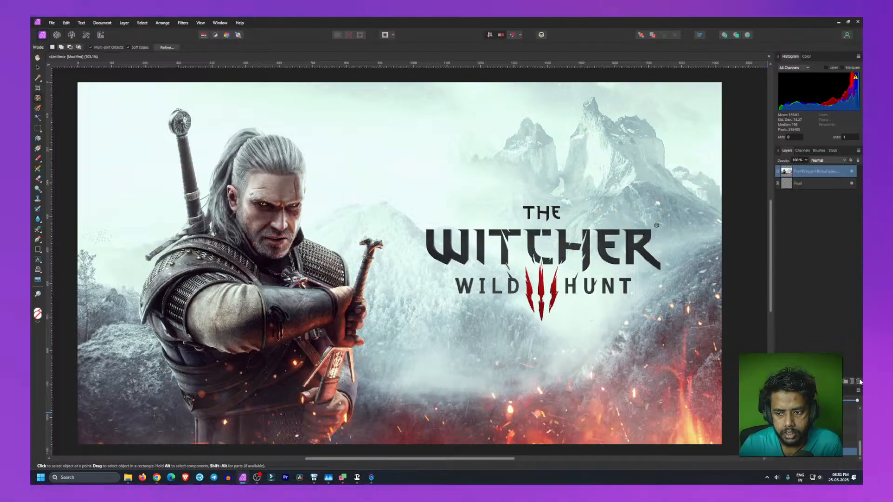
# Step: Paste the Witcher 3 key-art image into a blank document and delete the empty pixel layer beneath it
pyautogui.click(858, 381)
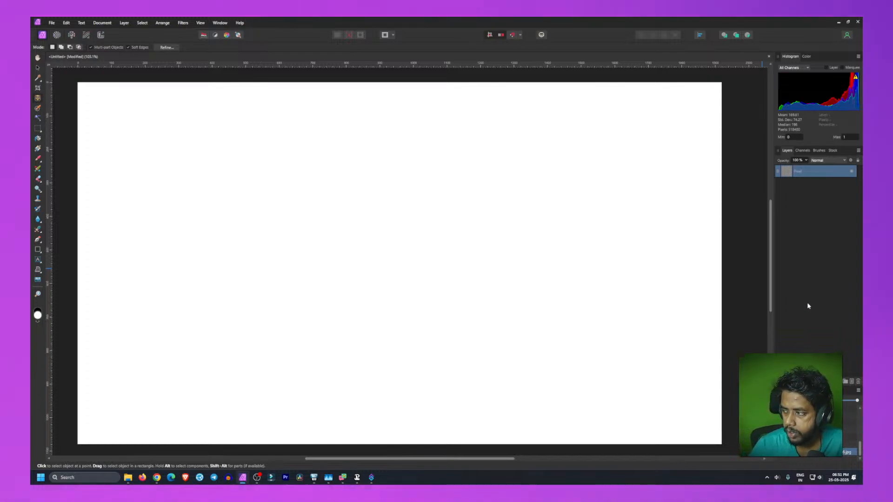
pyautogui.hotkey('ctrl', 'v')
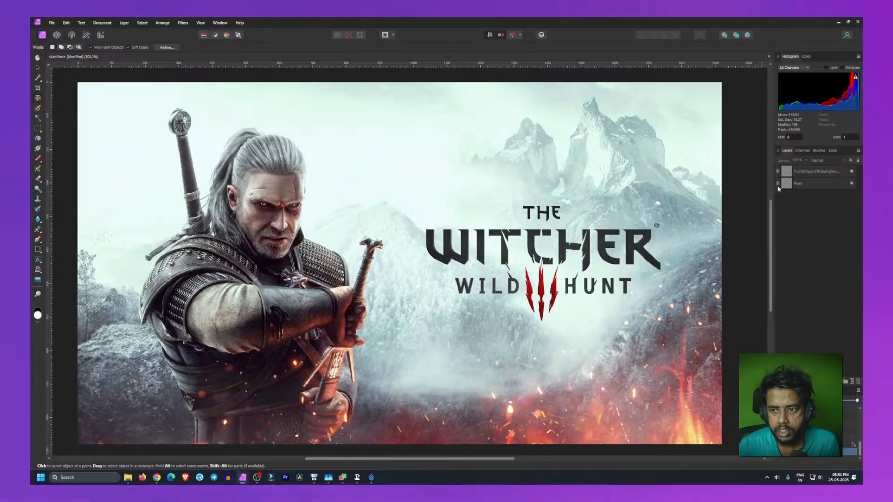
pyautogui.click(807, 185)
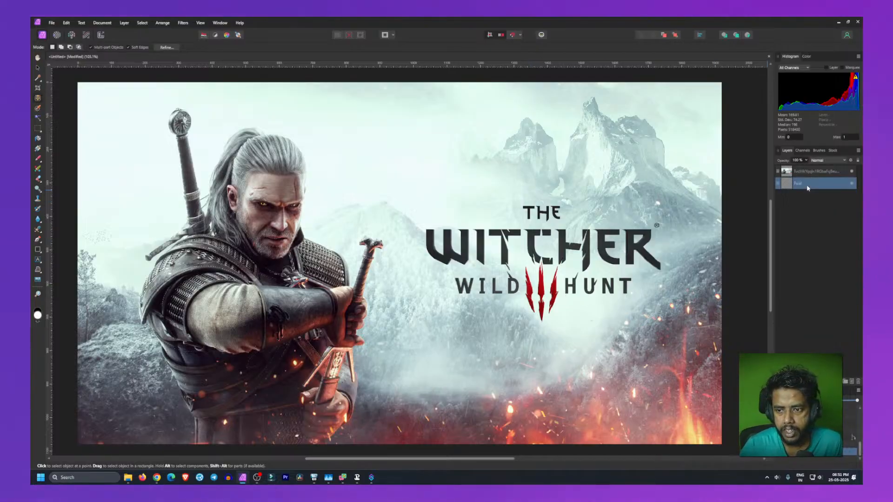
pyautogui.press('Delete')
# Step: Rename the pasted image layer to BG
pyautogui.click(808, 173)
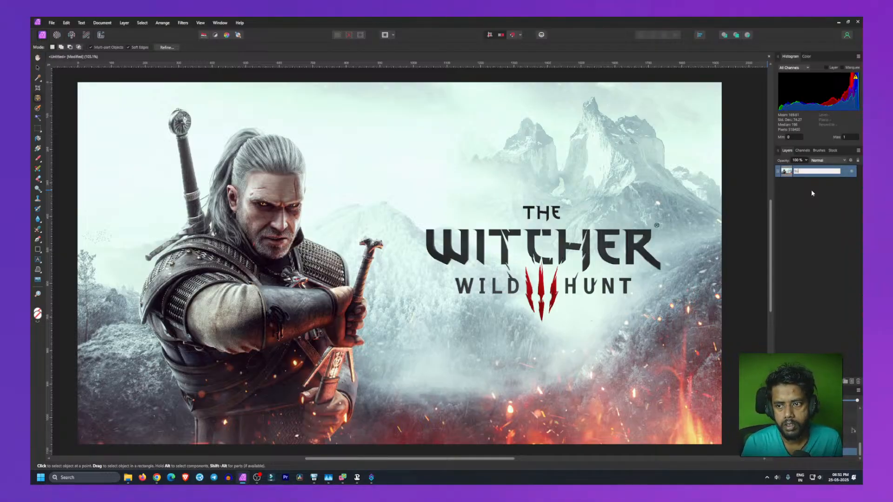
pyautogui.write('BG')
pyautogui.click(810, 188)
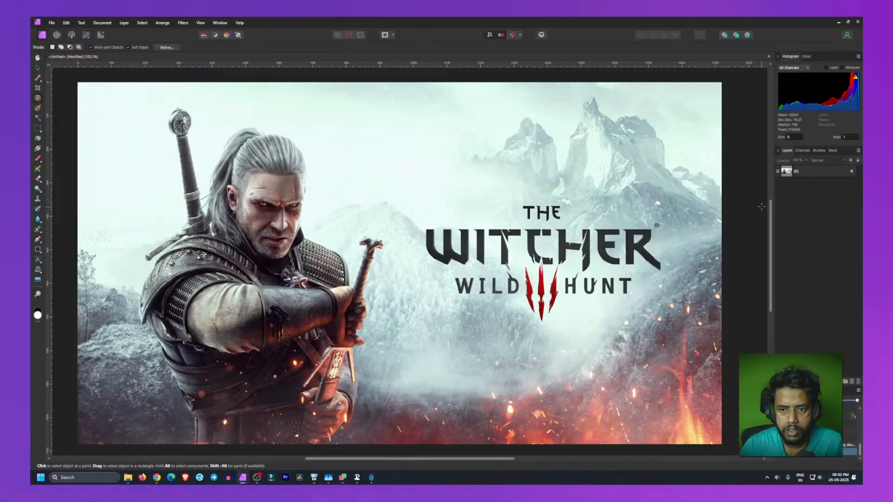
# Step: Try erasing the Witcher logo by selecting its letters one at a time and deleting them
pyautogui.moveTo(406, 182); pyautogui.dragTo(686, 333)
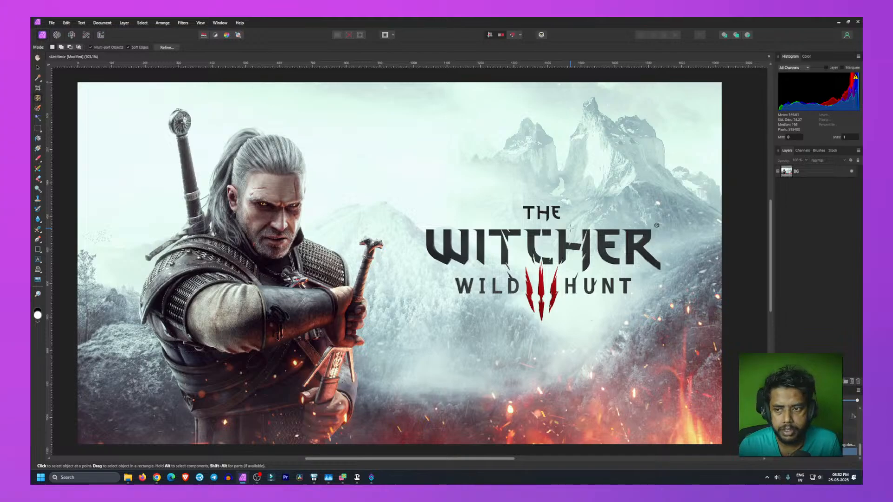
pyautogui.click(832, 171)
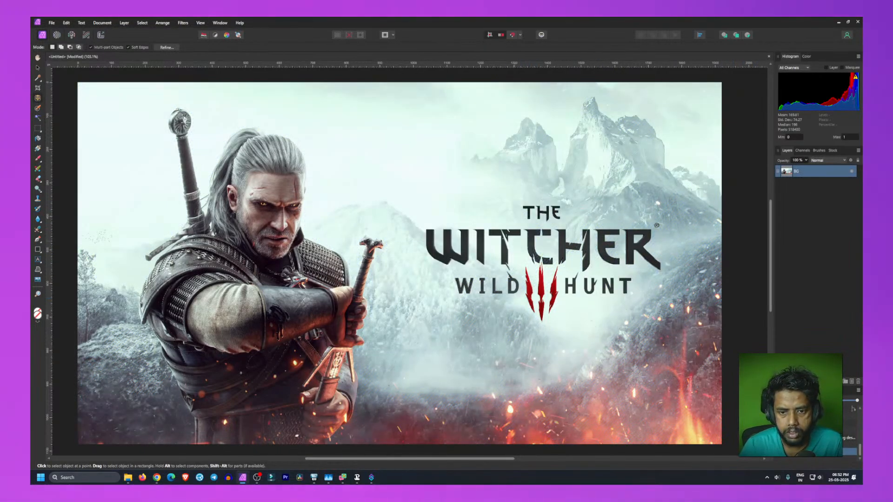
pyautogui.click(446, 244)
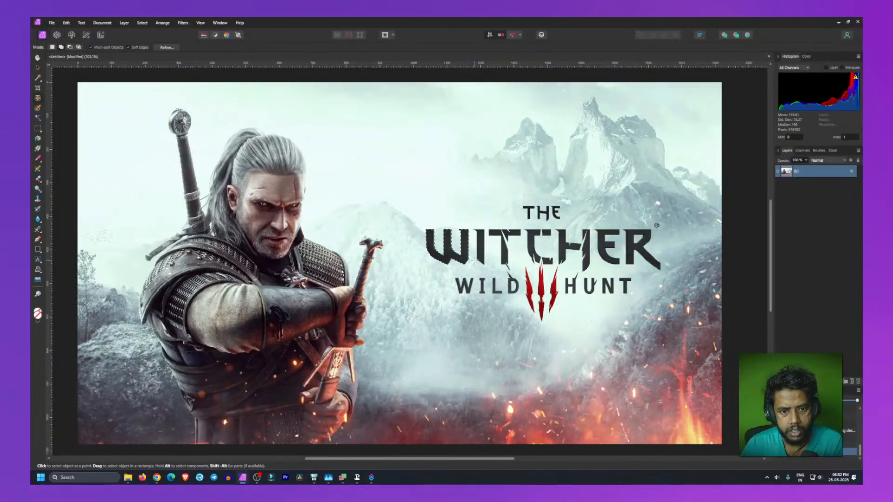
pyautogui.press('Delete')
pyautogui.hotkey('ctrl', 'z')
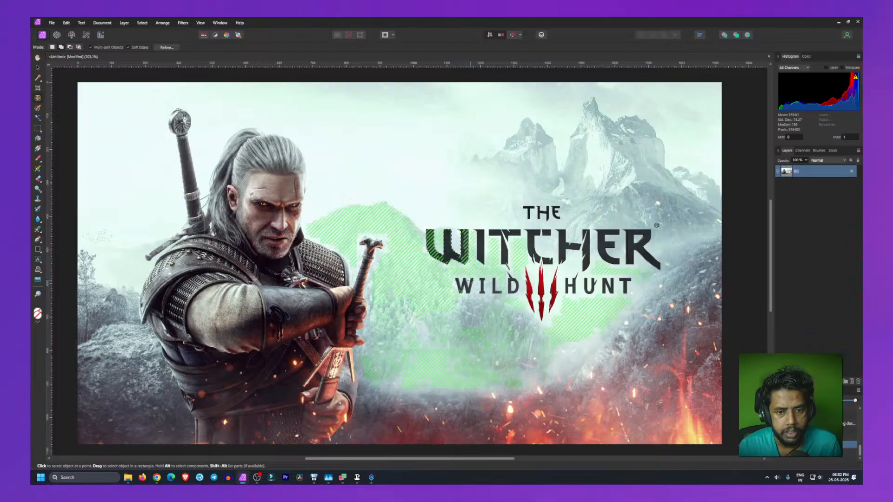
pyautogui.click(452, 253)
pyautogui.press('Delete')
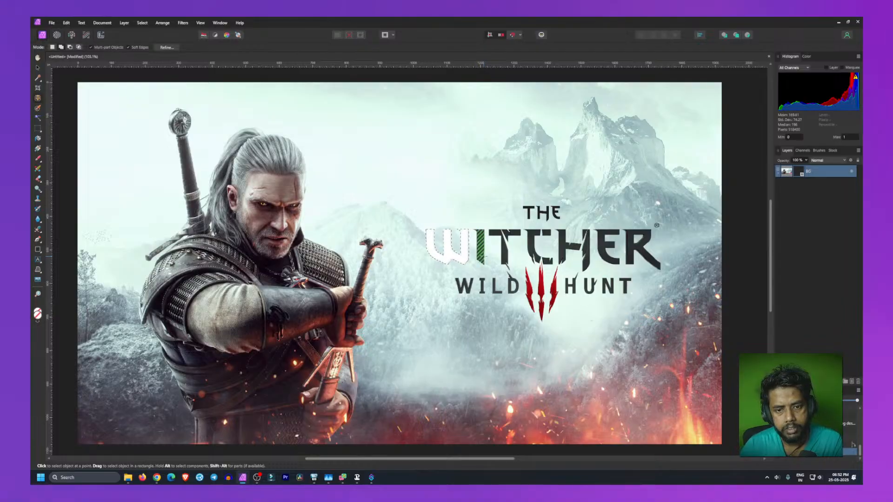
pyautogui.click(483, 255)
pyautogui.press('Delete')
pyautogui.click(504, 251)
pyautogui.press('Delete')
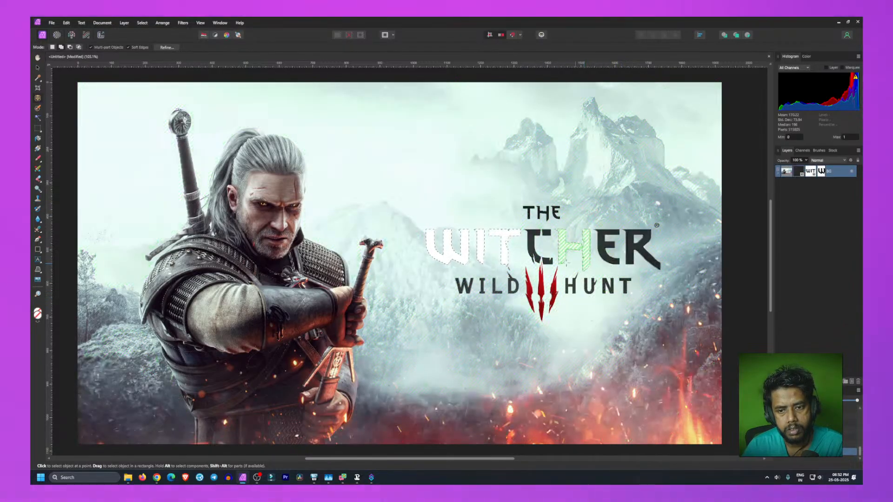
pyautogui.click(536, 247)
pyautogui.press('Delete')
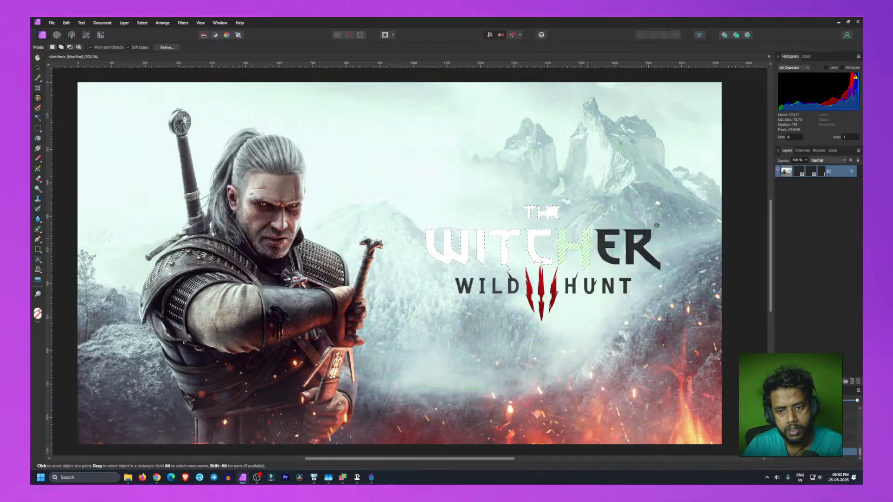
pyautogui.click(600, 239)
pyautogui.press('Delete')
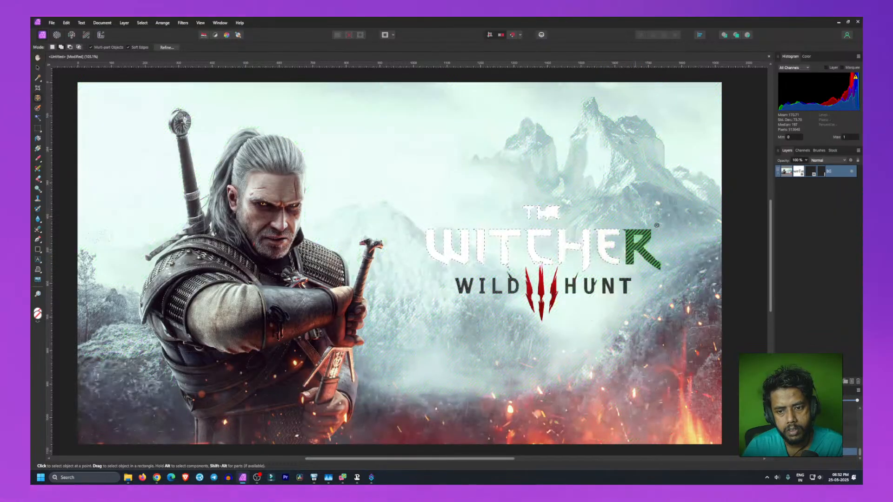
pyautogui.click(642, 251)
pyautogui.press('Delete')
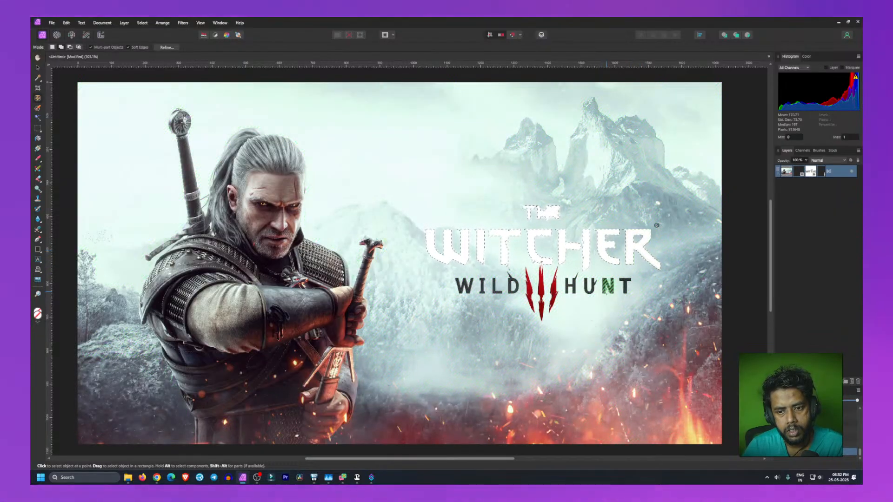
pyautogui.click(606, 286)
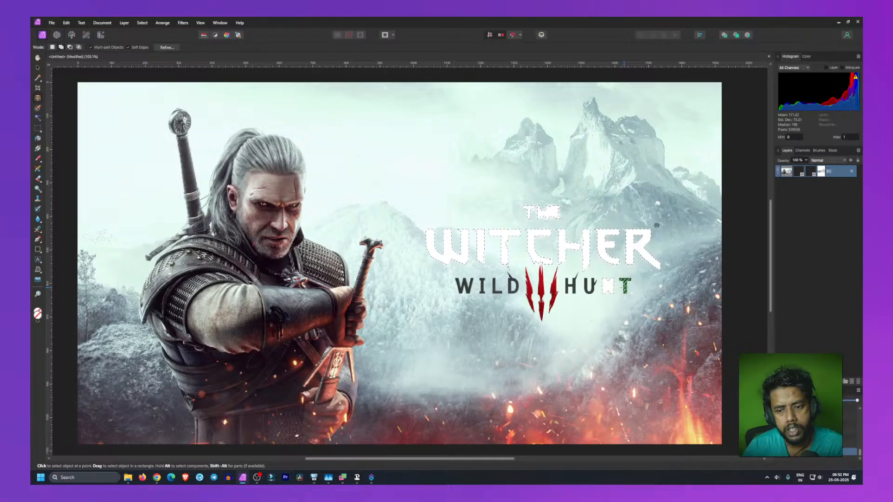
pyautogui.press('Delete')
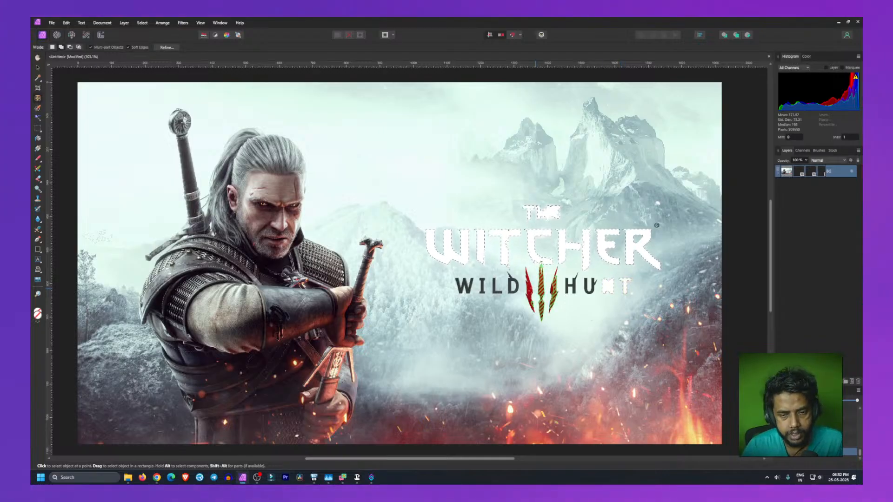
# Step: Undo all of the letter selections and deletions on the logo
pyautogui.hotkey('ctrl', 'z')
pyautogui.hotkey('ctrl', 'z')
pyautogui.hotkey('ctrl', 'z')
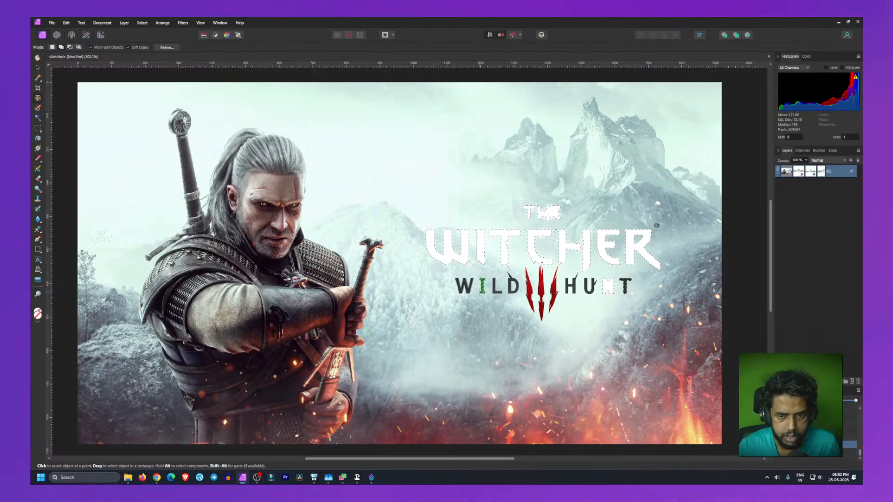
pyautogui.hotkey('ctrl', 'z')
pyautogui.hotkey('ctrl', 'z')
pyautogui.hotkey('ctrl', 'z')
pyautogui.hotkey('ctrl', 'z')
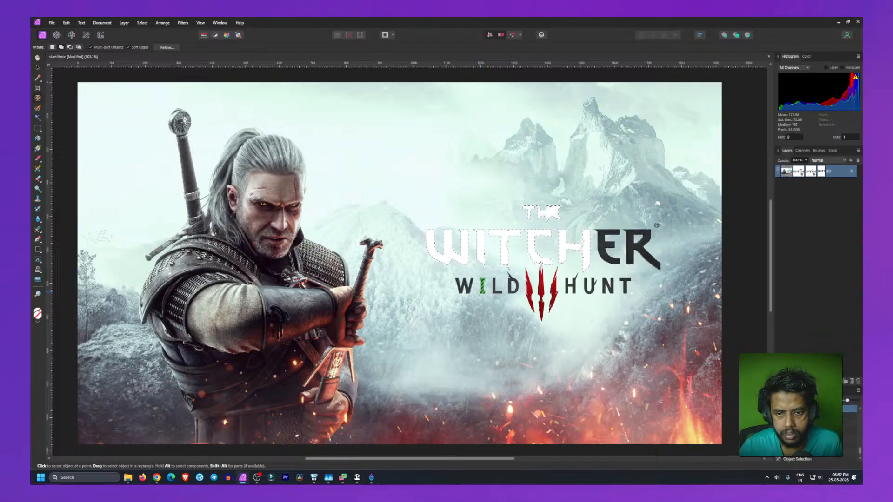
pyautogui.hotkey('ctrl', 'z')
pyautogui.hotkey('ctrl', 'z')
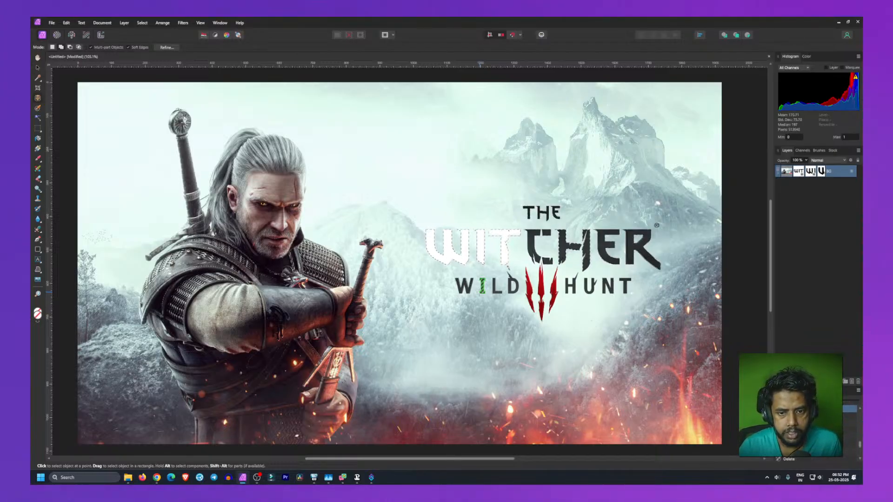
pyautogui.hotkey('ctrl', 'z')
pyautogui.hotkey('ctrl', 'z')
pyautogui.hotkey('ctrl', 'z')
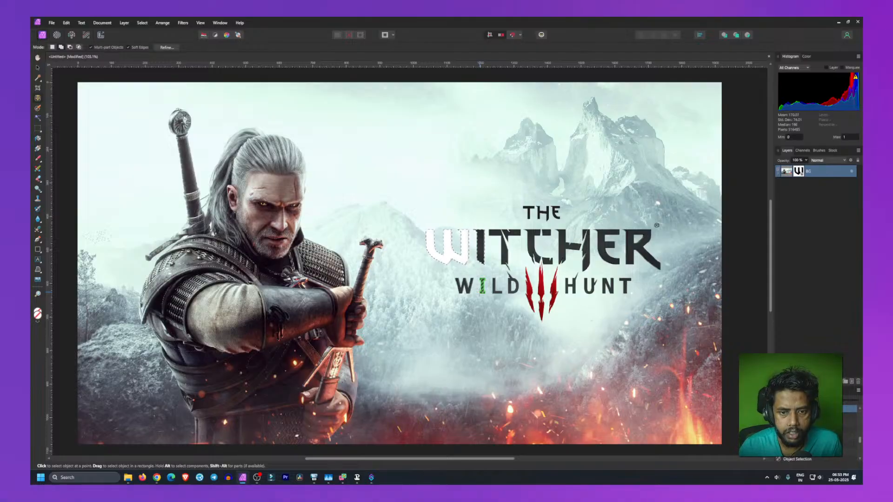
pyautogui.hotkey('ctrl', 'z')
pyautogui.hotkey('ctrl', 'z')
pyautogui.hotkey('ctrl', 'z')
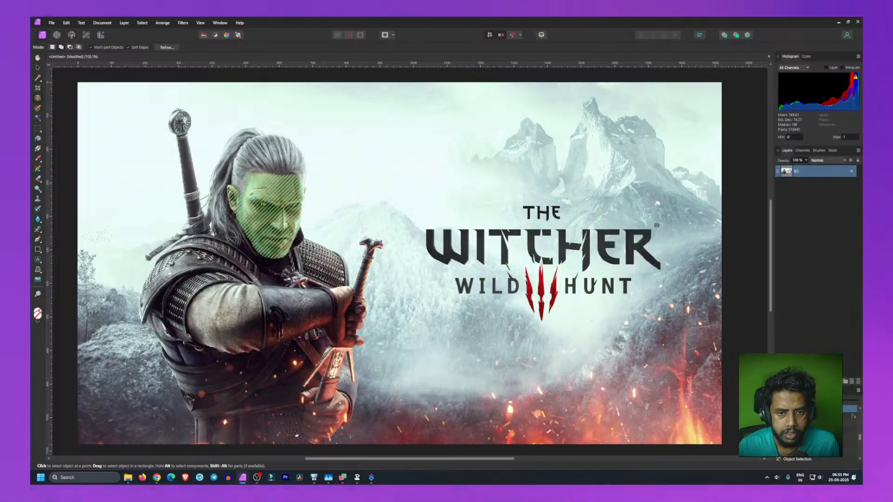
# Step: With the Healing Brush Tool on the BG layer, sample the sky beside the logo and paint out the word THE
pyautogui.click(37, 67)
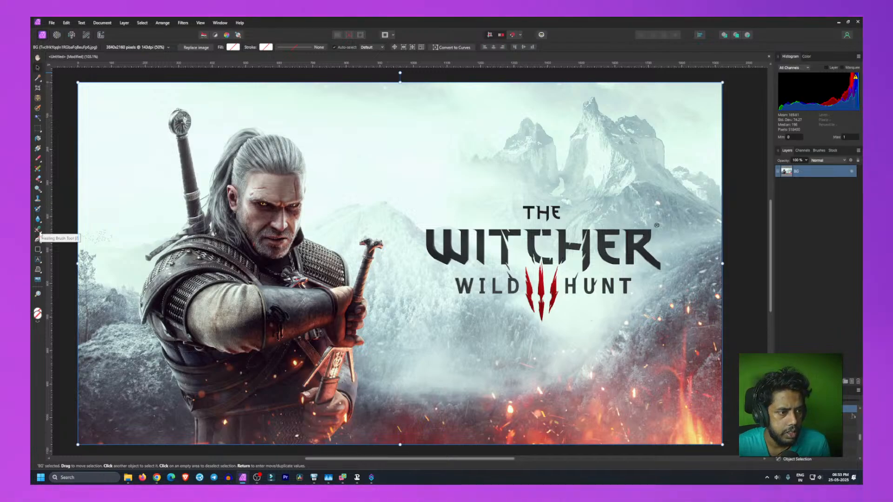
pyautogui.click(40, 232)
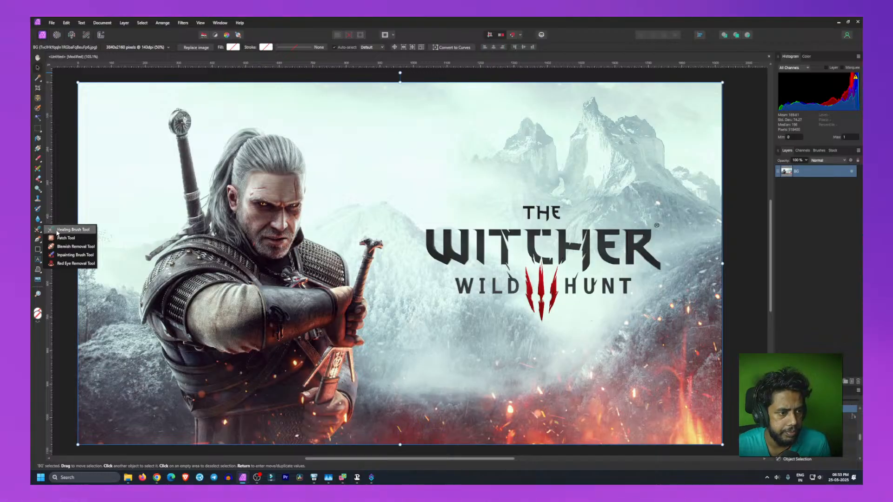
pyautogui.click(57, 230)
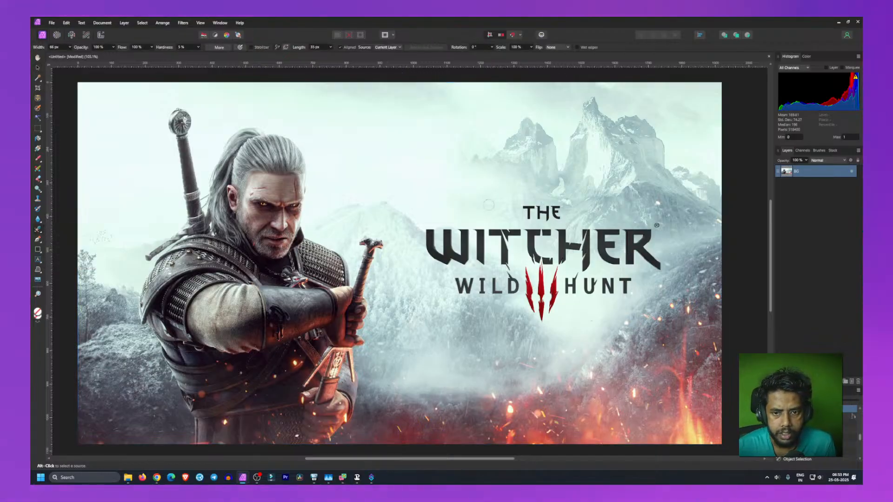
pyautogui.click(530, 207)
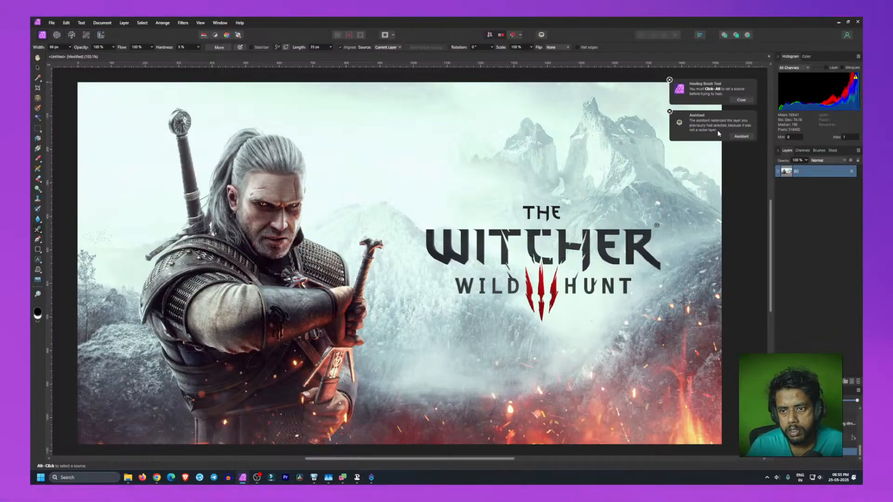
pyautogui.click(669, 111)
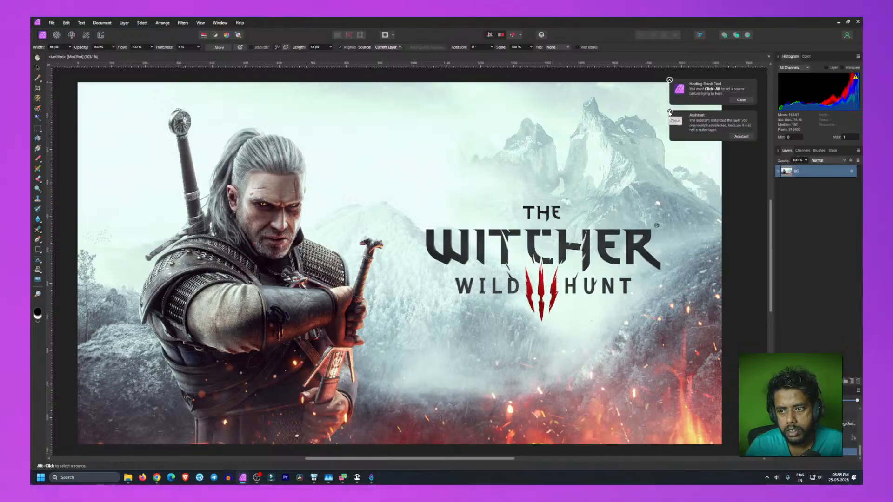
pyautogui.click(669, 79)
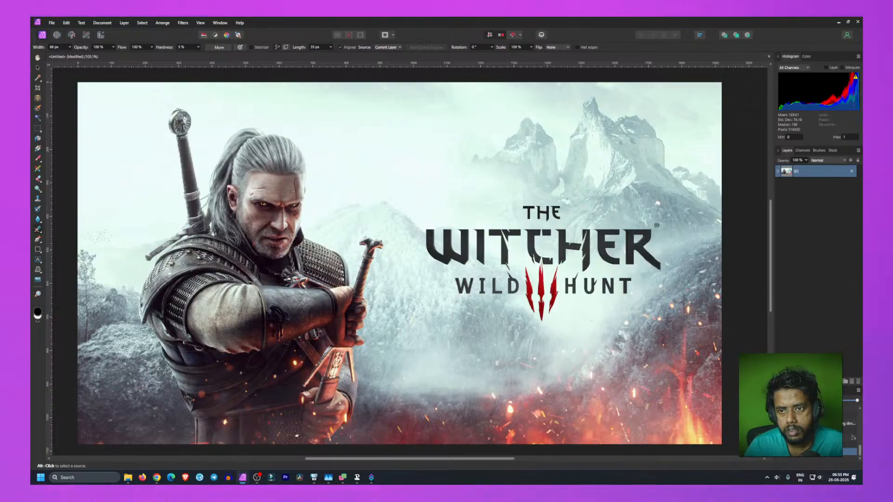
pyautogui.keyDown('alt'); pyautogui.click(518, 205); pyautogui.keyUp('alt')
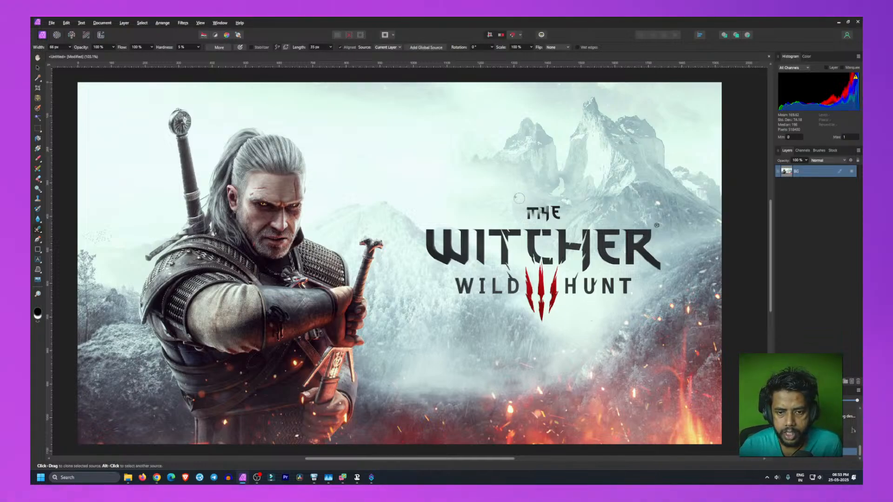
pyautogui.moveTo(519, 212)
pyautogui.mouseDown()
pyautogui.moveTo(555, 212)
pyautogui.moveTo(558, 195)
pyautogui.moveTo(558, 217)
pyautogui.moveTo(533, 216)
pyautogui.moveTo(562, 222)
pyautogui.mouseUp()
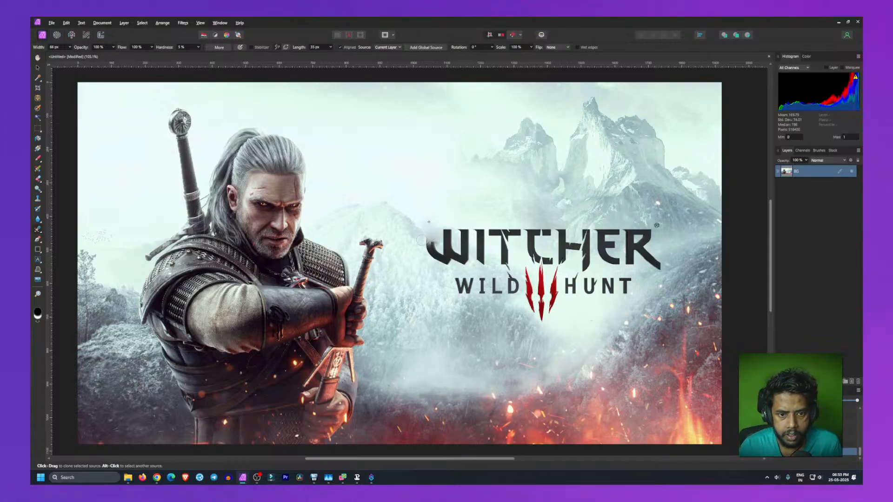
# Step: Heal away the W, I and T letters and the word WILD from the logo
pyautogui.moveTo(427, 229)
pyautogui.mouseDown()
pyautogui.moveTo(433, 246)
pyautogui.moveTo(421, 242)
pyautogui.moveTo(436, 260)
pyautogui.moveTo(429, 242)
pyautogui.moveTo(444, 260)
pyautogui.moveTo(448, 241)
pyautogui.mouseUp()
pyautogui.keyDown('alt'); pyautogui.click(407, 255); pyautogui.keyUp('alt')
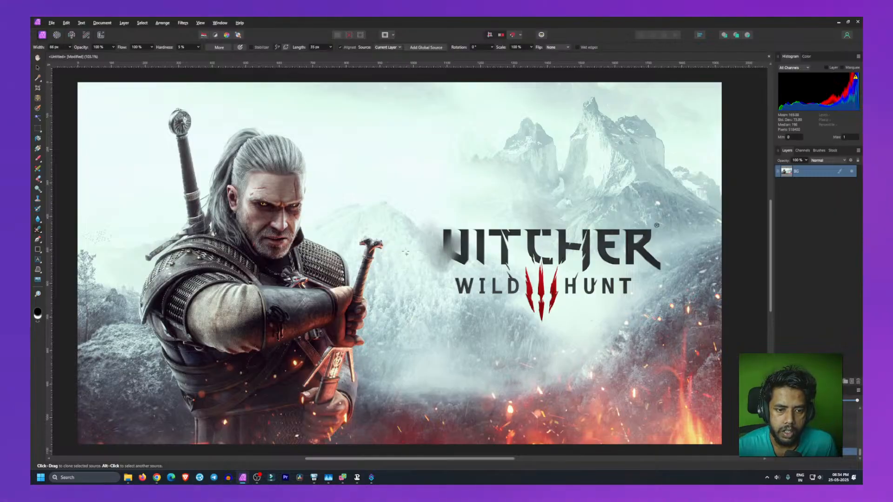
pyautogui.moveTo(453, 247)
pyautogui.mouseDown()
pyautogui.moveTo(446, 222)
pyautogui.moveTo(448, 278)
pyautogui.moveTo(445, 243)
pyautogui.moveTo(459, 271)
pyautogui.moveTo(473, 222)
pyautogui.moveTo(451, 231)
pyautogui.moveTo(454, 273)
pyautogui.moveTo(439, 264)
pyautogui.moveTo(480, 235)
pyautogui.moveTo(481, 268)
pyautogui.moveTo(485, 225)
pyautogui.moveTo(472, 242)
pyautogui.moveTo(476, 255)
pyautogui.moveTo(475, 231)
pyautogui.moveTo(484, 250)
pyautogui.mouseUp()
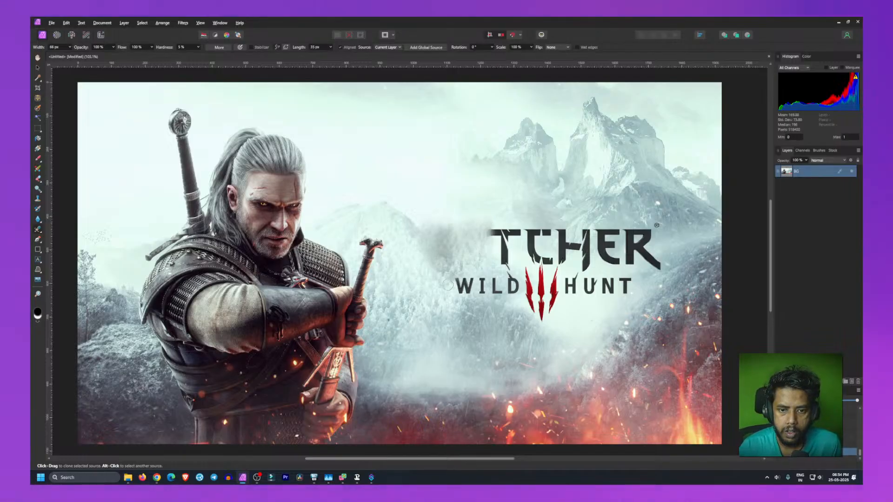
pyautogui.moveTo(458, 286)
pyautogui.mouseDown()
pyautogui.moveTo(495, 296)
pyautogui.moveTo(525, 285)
pyautogui.moveTo(511, 284)
pyautogui.moveTo(513, 293)
pyautogui.moveTo(493, 226)
pyautogui.moveTo(505, 264)
pyautogui.mouseUp()
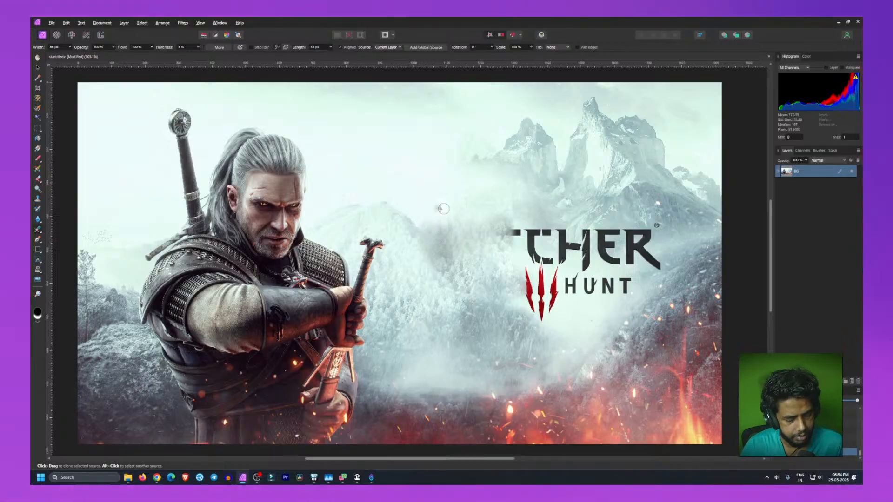
pyautogui.moveTo(464, 249)
pyautogui.mouseDown()
pyautogui.moveTo(498, 253)
pyautogui.moveTo(516, 233)
pyautogui.moveTo(515, 251)
pyautogui.moveTo(537, 251)
pyautogui.moveTo(548, 239)
pyautogui.moveTo(536, 231)
pyautogui.moveTo(527, 232)
pyautogui.moveTo(533, 256)
pyautogui.mouseUp()
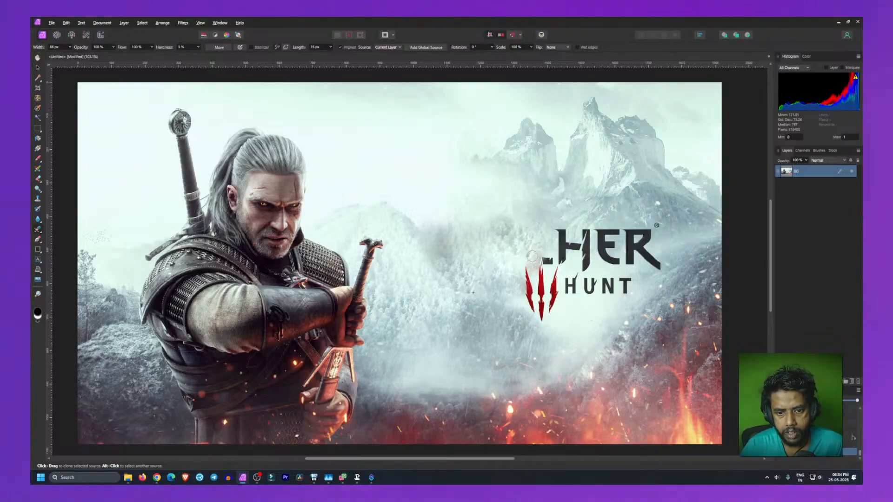
# Step: Heal away the red III emblem and the H letters of HER and HUNT from the sky beside Geralt
pyautogui.moveTo(529, 294)
pyautogui.mouseDown()
pyautogui.moveTo(530, 269)
pyautogui.moveTo(530, 308)
pyautogui.moveTo(539, 312)
pyautogui.moveTo(543, 298)
pyautogui.moveTo(539, 319)
pyautogui.moveTo(511, 279)
pyautogui.mouseUp()
pyautogui.moveTo(544, 323); pyautogui.dragTo(560, 258)
pyautogui.moveTo(553, 288); pyautogui.dragTo(542, 261)
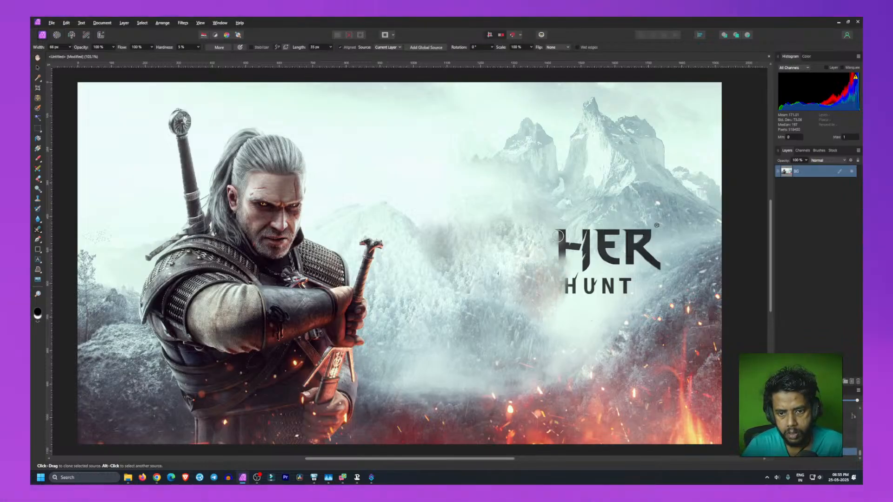
pyautogui.moveTo(563, 230)
pyautogui.mouseDown()
pyautogui.moveTo(569, 251)
pyautogui.moveTo(581, 239)
pyautogui.moveTo(588, 262)
pyautogui.moveTo(592, 239)
pyautogui.mouseUp()
pyautogui.moveTo(568, 274)
pyautogui.mouseDown()
pyautogui.moveTo(572, 302)
pyautogui.moveTo(571, 289)
pyautogui.mouseUp()
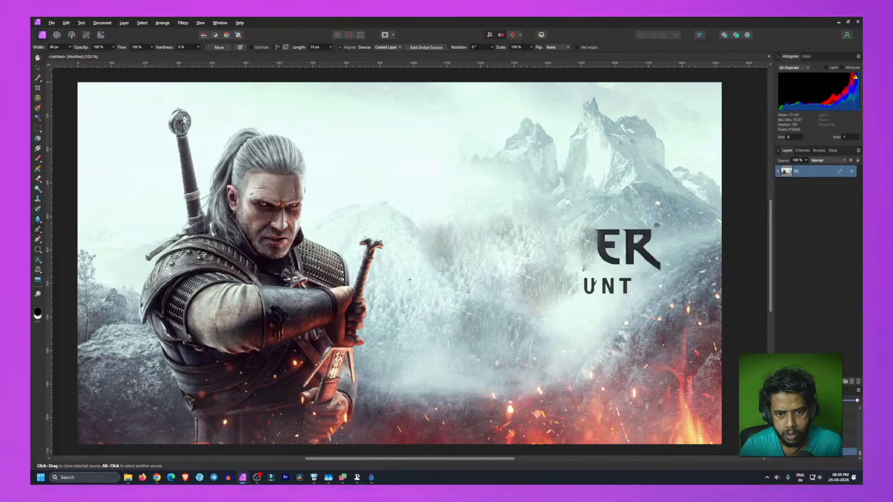
# Step: Heal out the remaining UNT and ER letters and the trademark symbol from the background sky
pyautogui.moveTo(595, 232)
pyautogui.mouseDown()
pyautogui.moveTo(589, 295)
pyautogui.moveTo(591, 279)
pyautogui.moveTo(591, 289)
pyautogui.moveTo(603, 289)
pyautogui.moveTo(630, 289)
pyautogui.mouseUp()
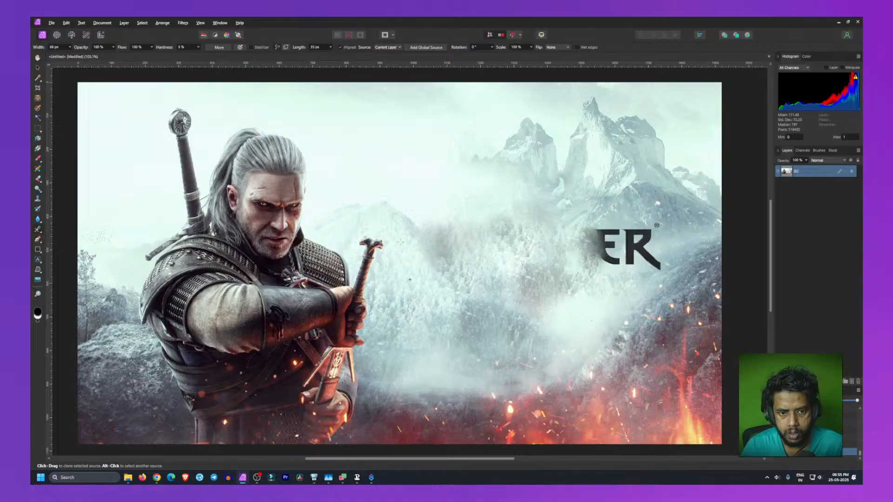
pyautogui.moveTo(599, 242)
pyautogui.mouseDown()
pyautogui.moveTo(603, 263)
pyautogui.moveTo(600, 230)
pyautogui.moveTo(597, 249)
pyautogui.moveTo(614, 274)
pyautogui.moveTo(614, 238)
pyautogui.moveTo(615, 248)
pyautogui.mouseUp()
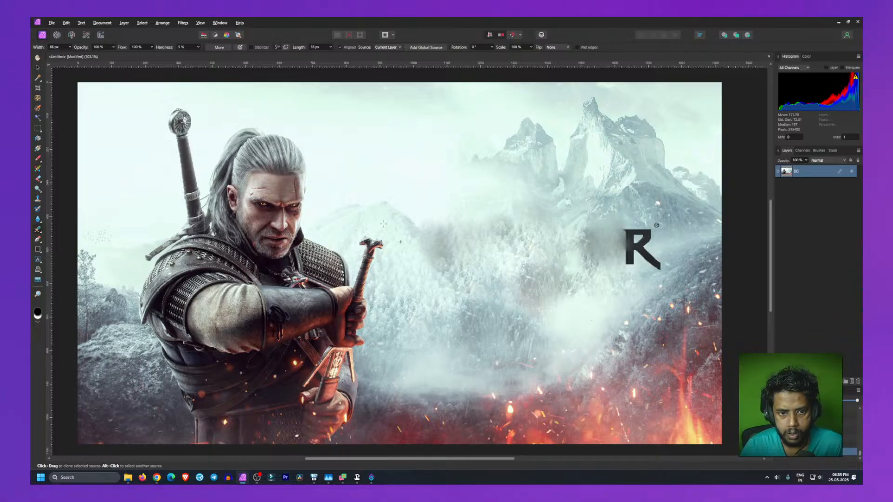
pyautogui.moveTo(617, 225)
pyautogui.mouseDown()
pyautogui.moveTo(629, 255)
pyautogui.moveTo(634, 234)
pyautogui.moveTo(635, 258)
pyautogui.moveTo(644, 230)
pyautogui.moveTo(656, 273)
pyautogui.moveTo(662, 223)
pyautogui.mouseUp()
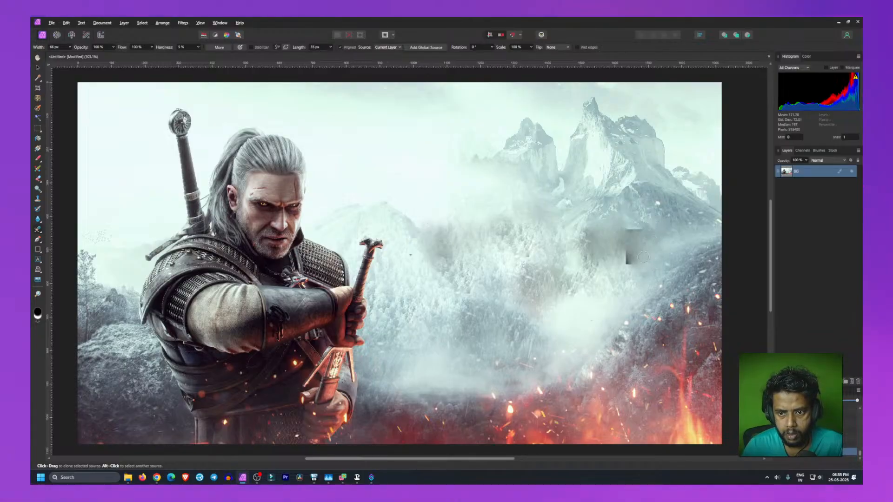
pyautogui.moveTo(631, 224)
pyautogui.mouseDown()
pyautogui.moveTo(629, 264)
pyautogui.moveTo(622, 247)
pyautogui.moveTo(626, 263)
pyautogui.moveTo(636, 258)
pyautogui.moveTo(615, 246)
pyautogui.mouseUp()
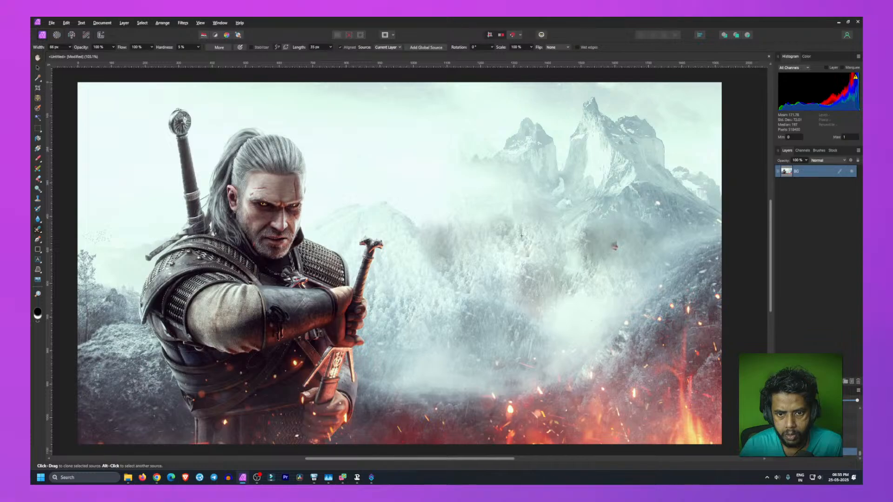
pyautogui.moveTo(613, 239); pyautogui.dragTo(617, 258)
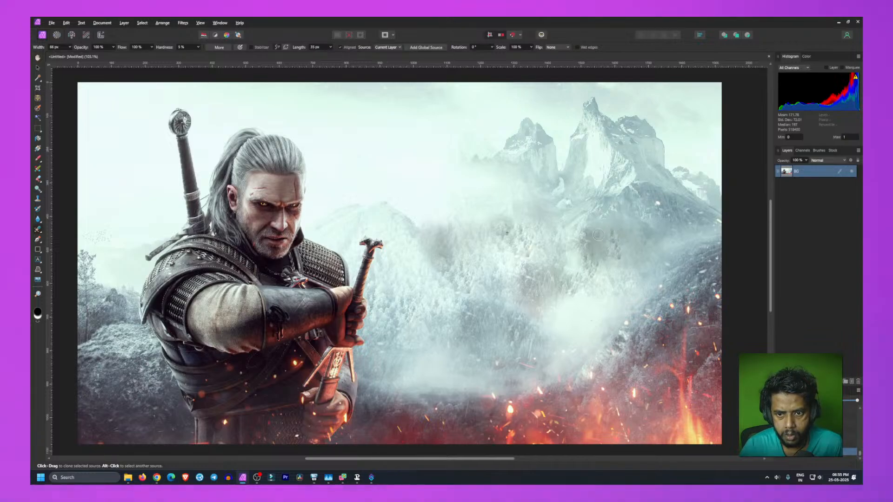
pyautogui.moveTo(591, 224); pyautogui.dragTo(589, 267)
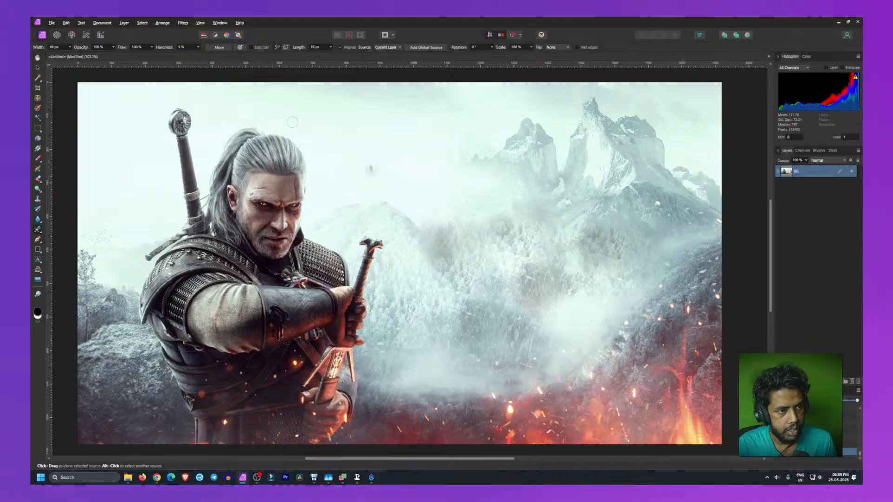
# Step: Place the TW3_English_logo image into the document over the lower left of the artwork
pyautogui.click(38, 67)
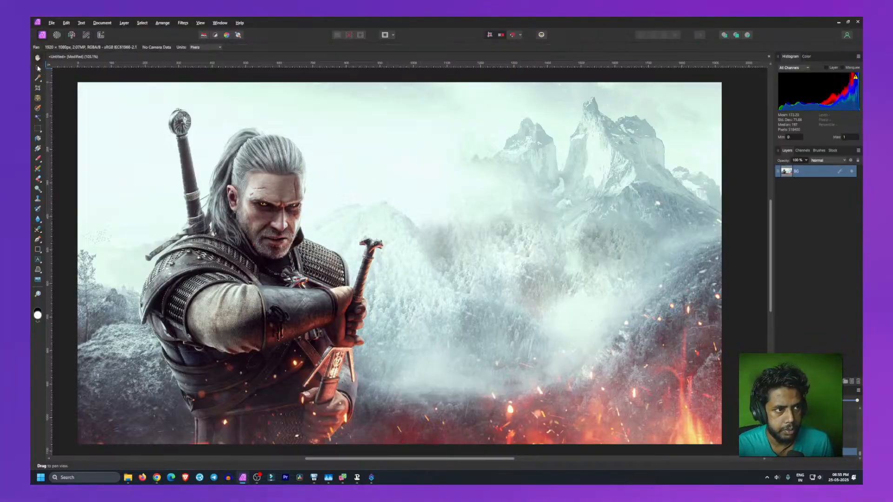
pyautogui.click(65, 125)
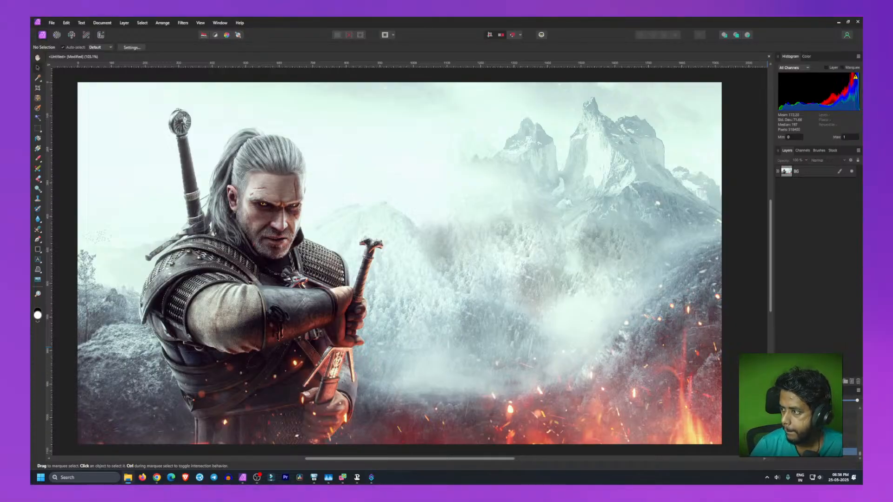
pyautogui.click(364, 294)
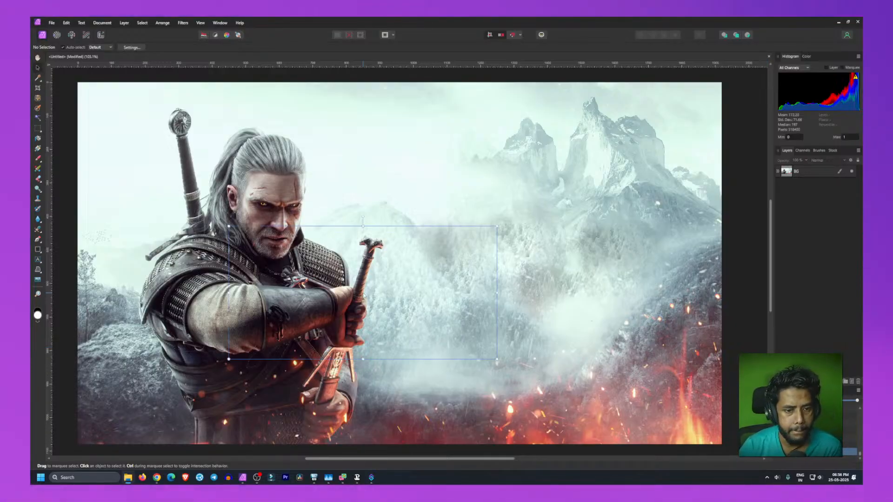
pyautogui.moveTo(363, 302); pyautogui.dragTo(248, 377)
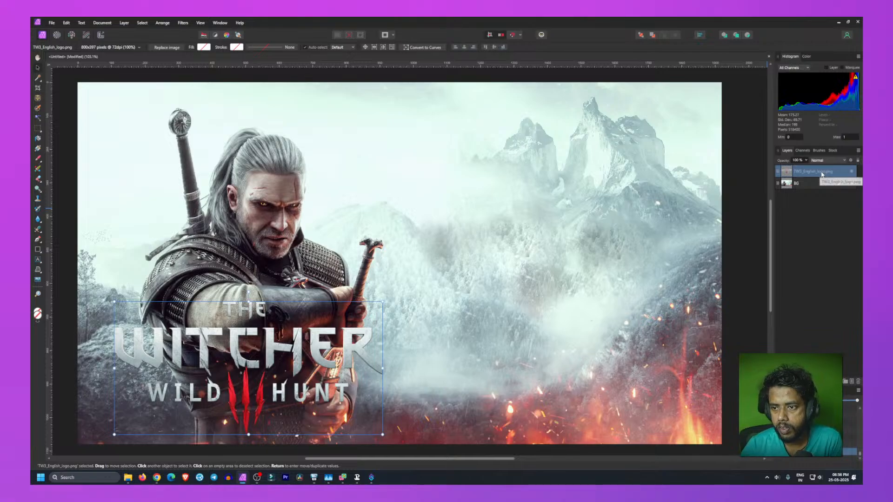
# Step: Rename the logo layer to Logo and clear the selection
pyautogui.doubleClick(822, 173)
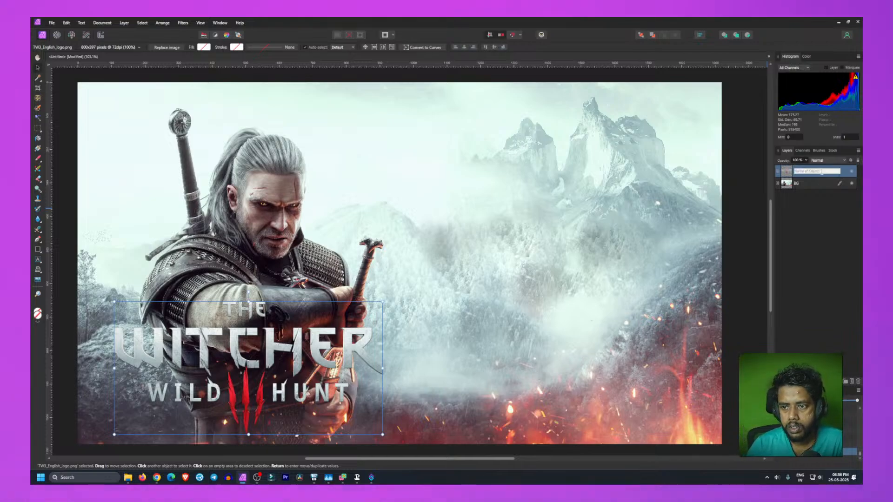
pyautogui.write('Logo')
pyautogui.press('Return')
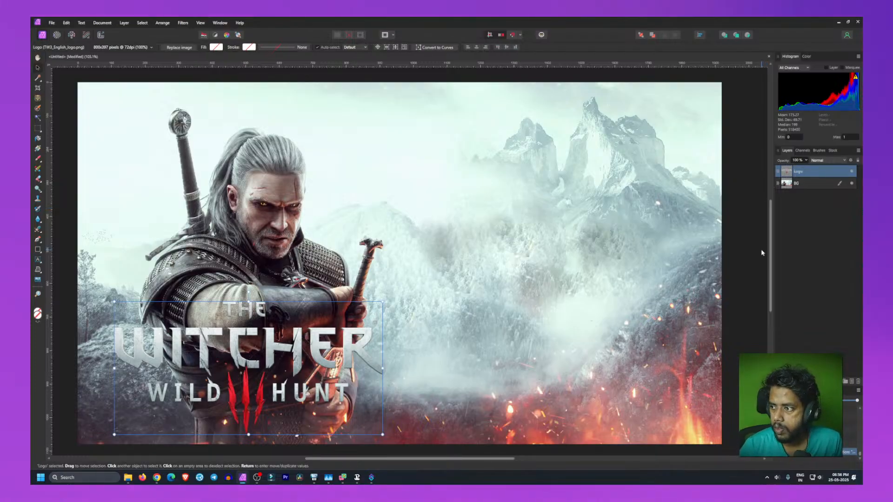
pyautogui.hotkey('ctrl', 'd')
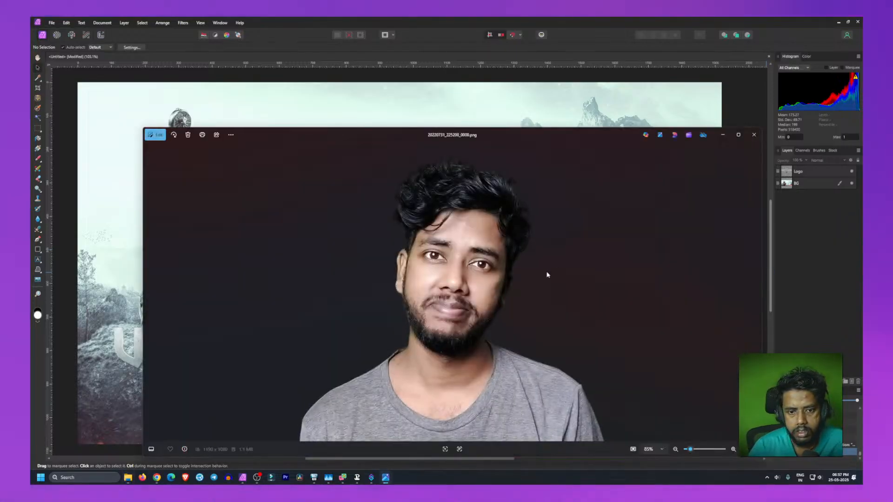
# Step: Close the photo viewer and paste the copied portrait photo into the document
pyautogui.moveTo(496, 134); pyautogui.dragTo(494, 98)
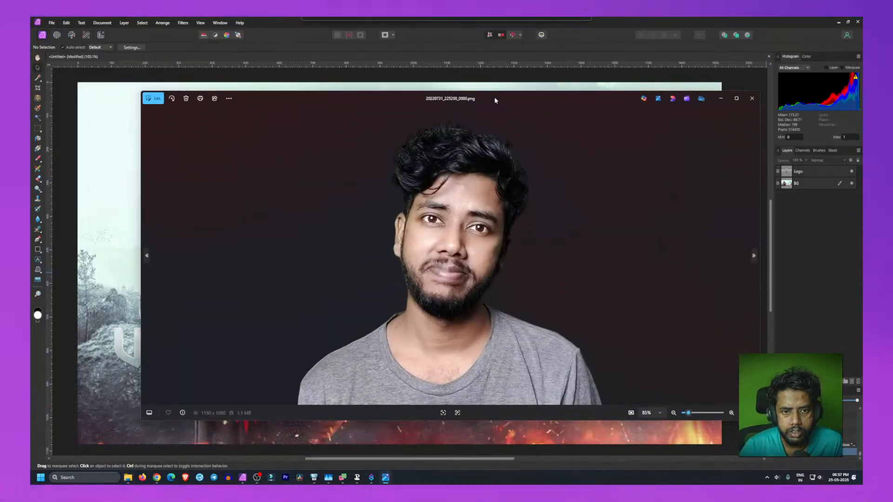
pyautogui.click(752, 99)
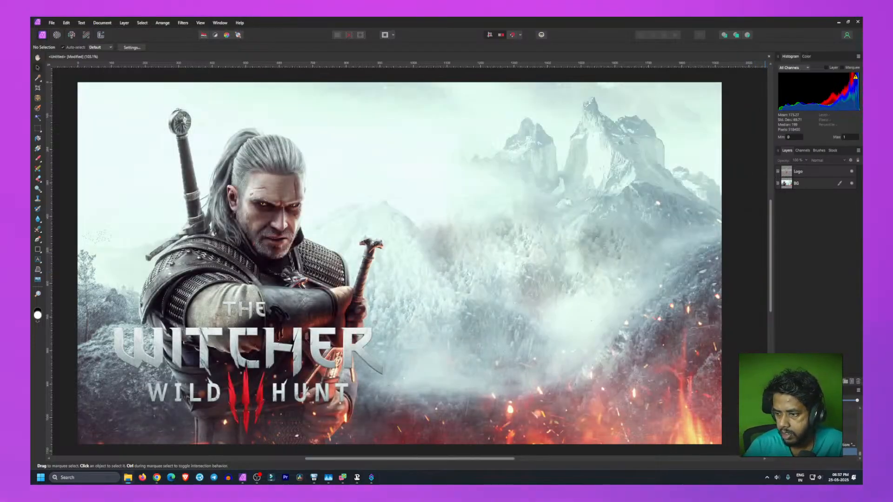
pyautogui.hotkey('ctrl', 'v')
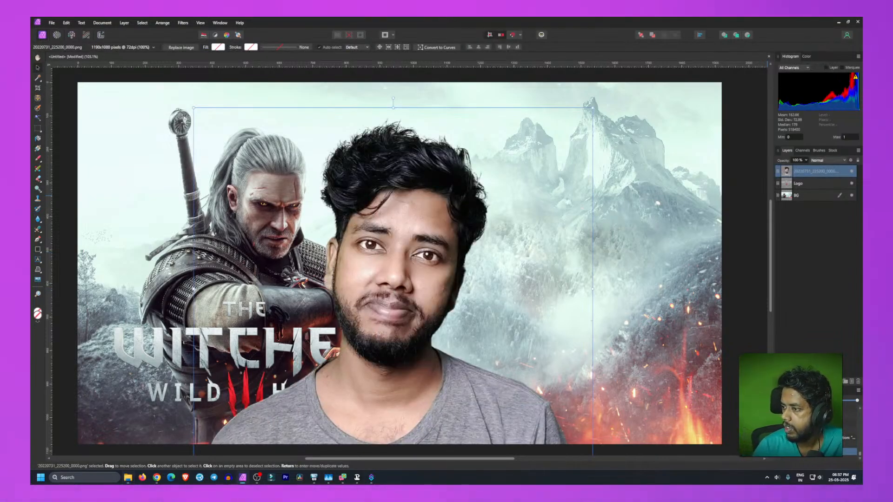
# Step: Move and scale the portrait so it fills the right half of the thumbnail
pyautogui.moveTo(387, 315); pyautogui.dragTo(592, 293)
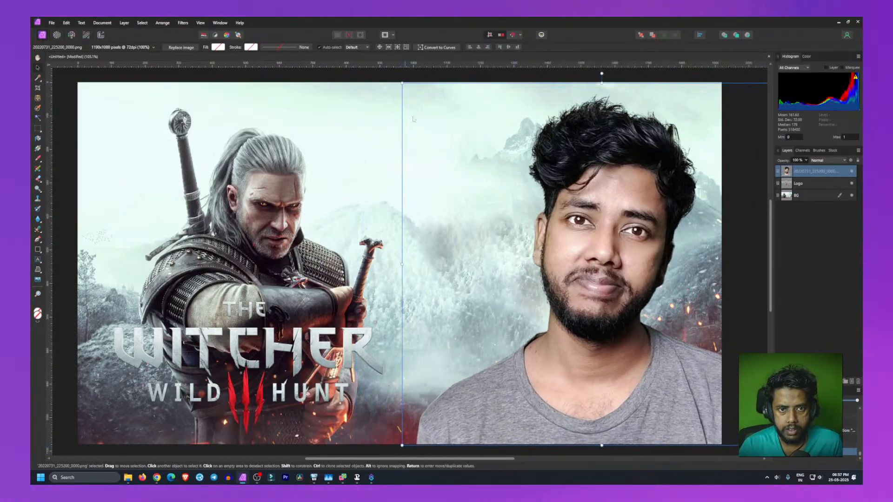
pyautogui.moveTo(580, 233)
pyautogui.mouseDown()
pyautogui.moveTo(564, 232)
pyautogui.moveTo(594, 238)
pyautogui.mouseUp()
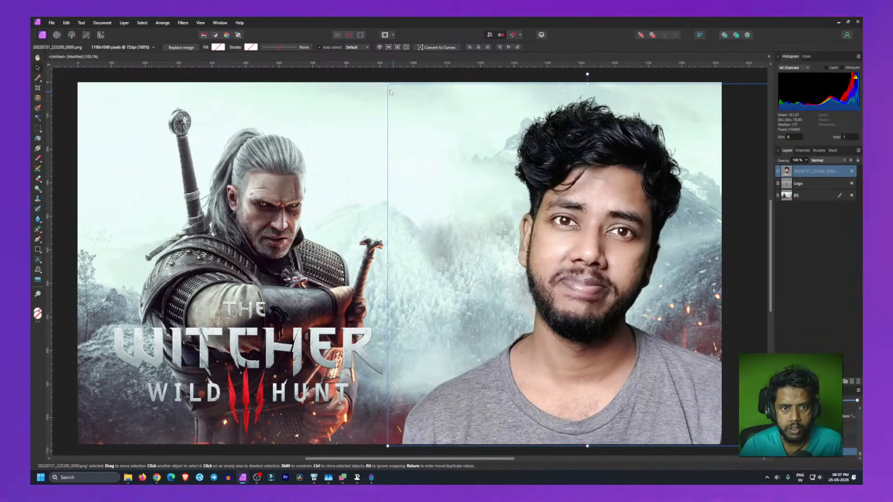
pyautogui.moveTo(388, 85); pyautogui.dragTo(377, 82)
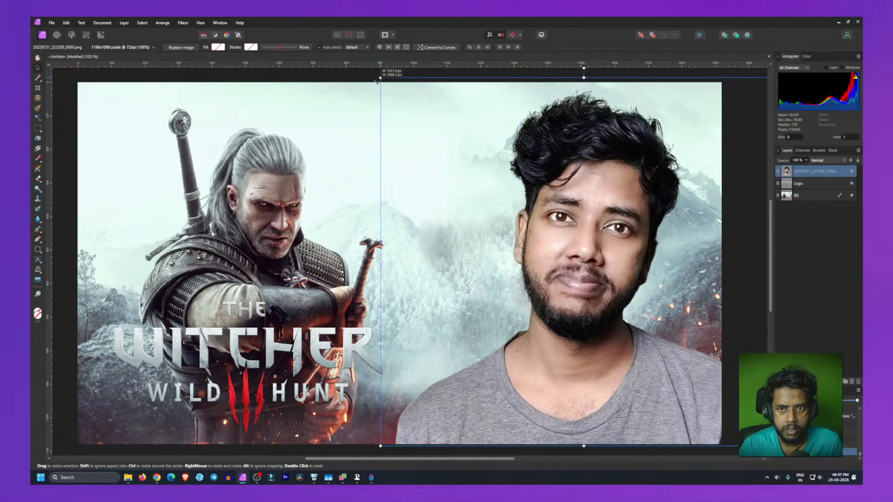
pyautogui.moveTo(588, 251); pyautogui.dragTo(575, 251)
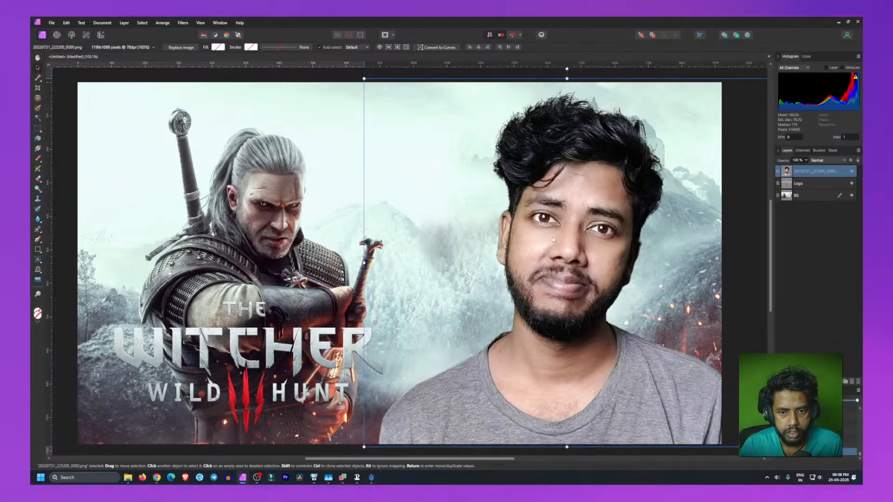
pyautogui.moveTo(556, 238); pyautogui.dragTo(560, 239)
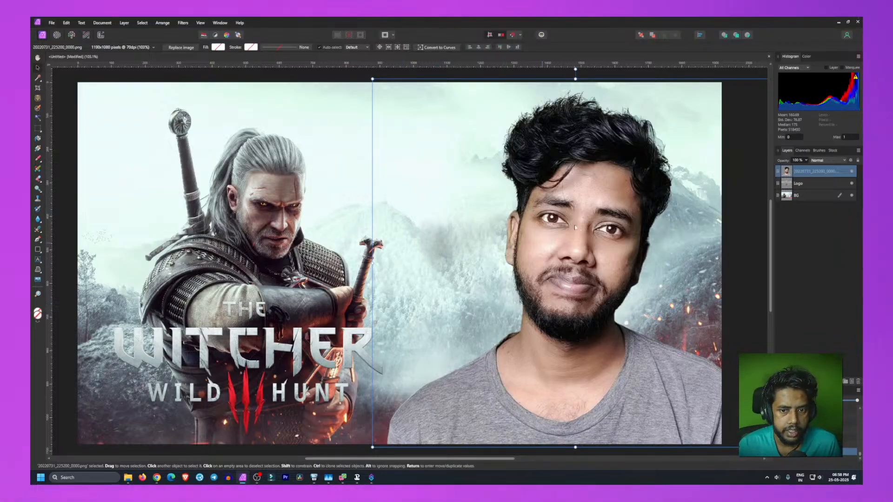
pyautogui.click(61, 101)
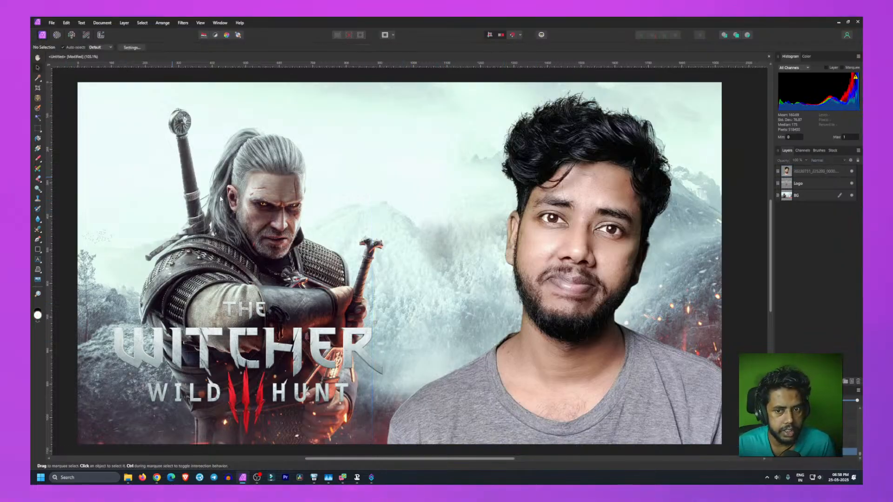
# Step: Rotate the portrait slightly and enlarge it, keeping it on the right side
pyautogui.click(591, 274)
pyautogui.moveTo(591, 274); pyautogui.dragTo(587, 275)
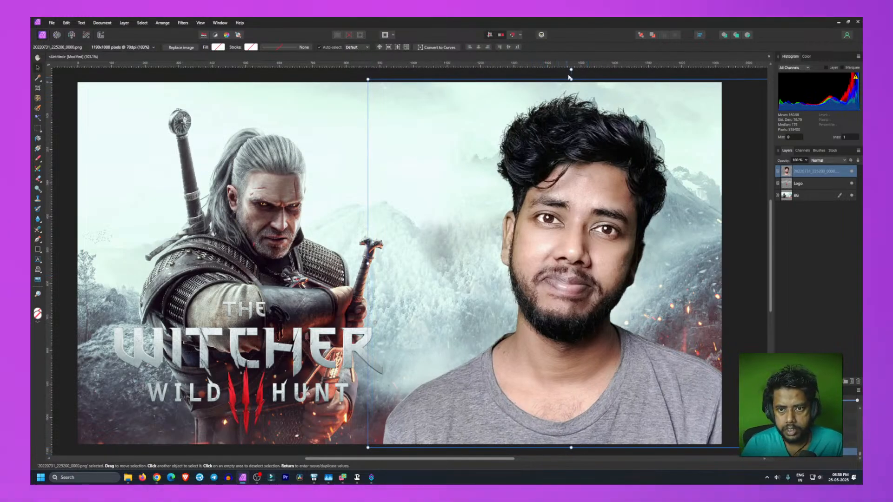
pyautogui.moveTo(568, 76); pyautogui.dragTo(556, 77)
pyautogui.moveTo(569, 265); pyautogui.dragTo(587, 277)
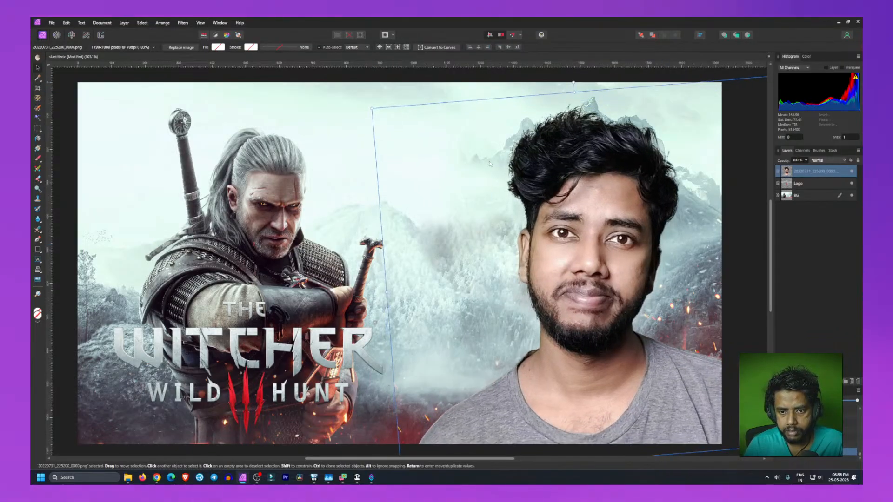
pyautogui.moveTo(371, 108); pyautogui.dragTo(352, 94)
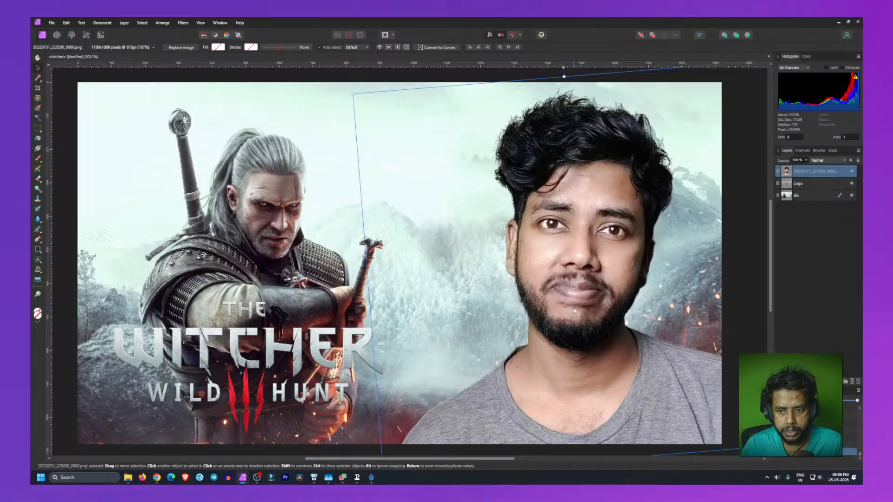
pyautogui.moveTo(575, 311); pyautogui.dragTo(579, 309)
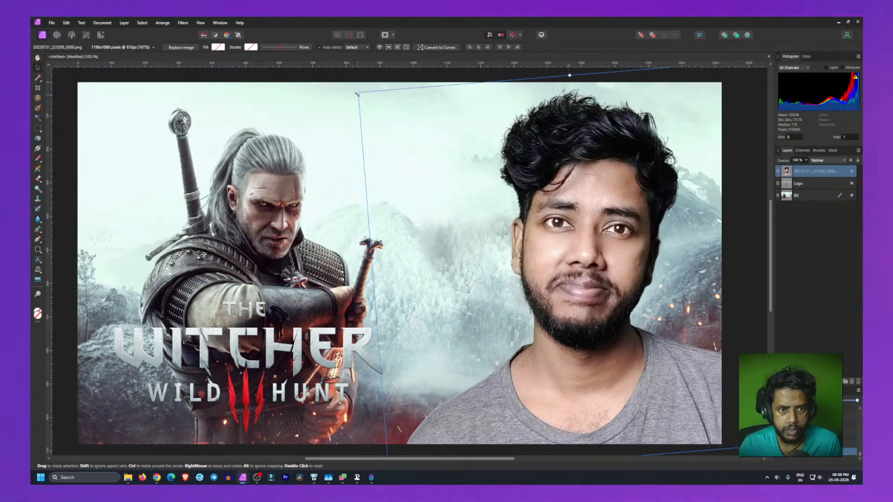
pyautogui.moveTo(357, 93); pyautogui.dragTo(356, 91)
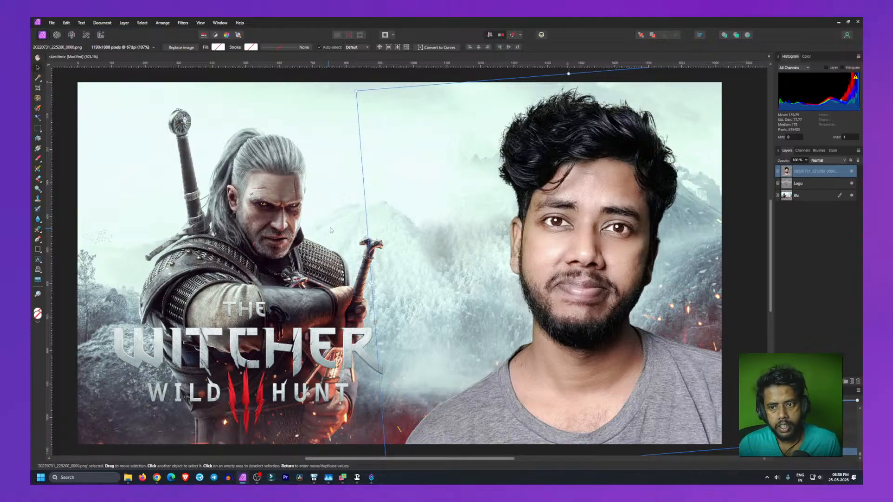
pyautogui.click(60, 173)
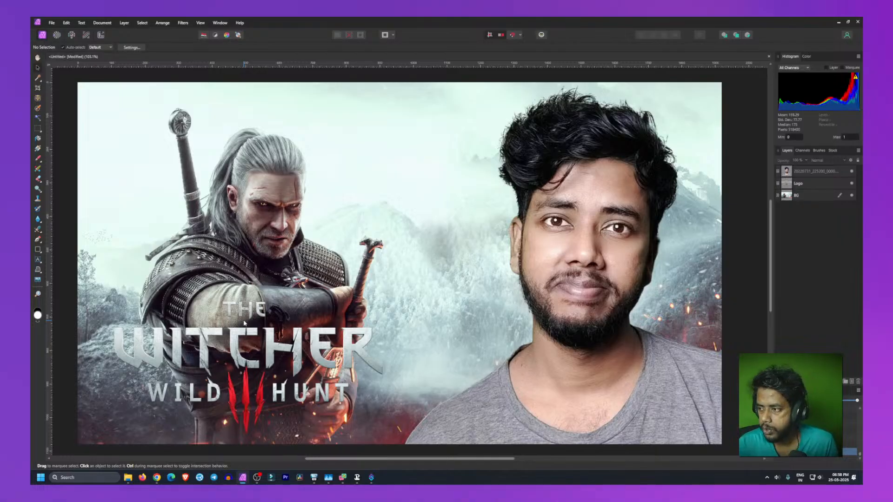
# Step: Move and shrink the Logo layer to sit in the lower left corner beneath Geralt
pyautogui.moveTo(272, 365)
pyautogui.mouseDown()
pyautogui.moveTo(302, 351)
pyautogui.moveTo(292, 370)
pyautogui.moveTo(279, 335)
pyautogui.moveTo(539, 336)
pyautogui.moveTo(368, 338)
pyautogui.moveTo(285, 274)
pyautogui.moveTo(230, 367)
pyautogui.moveTo(286, 361)
pyautogui.moveTo(273, 379)
pyautogui.moveTo(265, 372)
pyautogui.mouseUp()
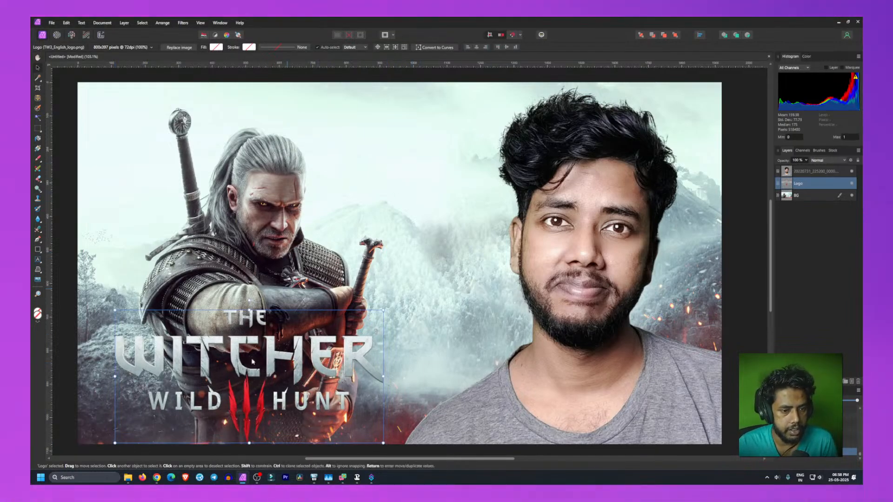
pyautogui.moveTo(281, 366); pyautogui.dragTo(256, 362)
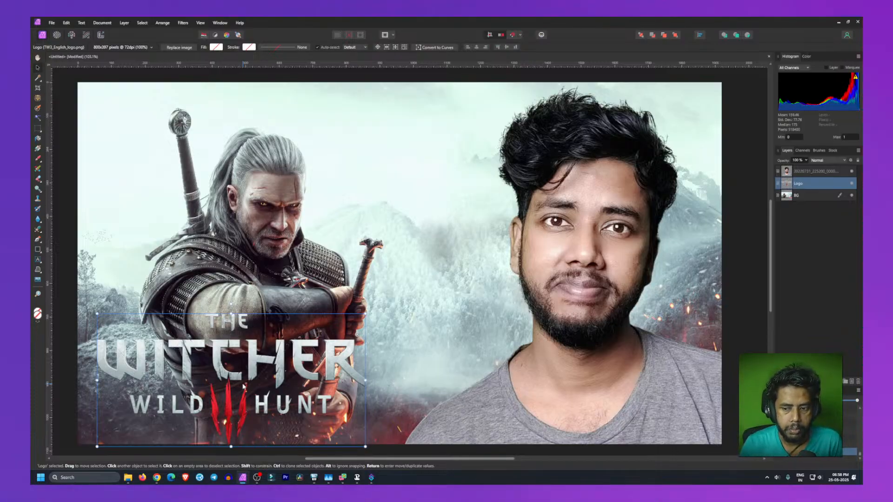
pyautogui.moveTo(242, 385); pyautogui.dragTo(240, 373)
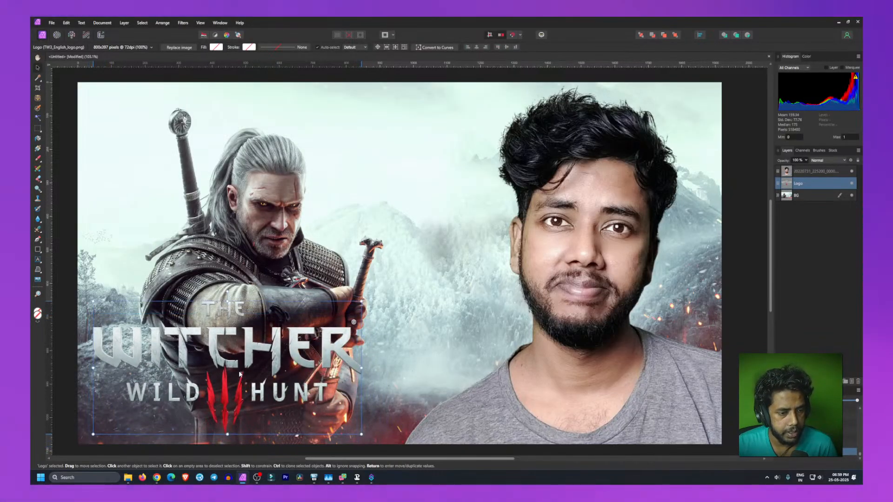
pyautogui.moveTo(361, 301); pyautogui.dragTo(320, 323)
pyautogui.moveTo(236, 372); pyautogui.dragTo(275, 365)
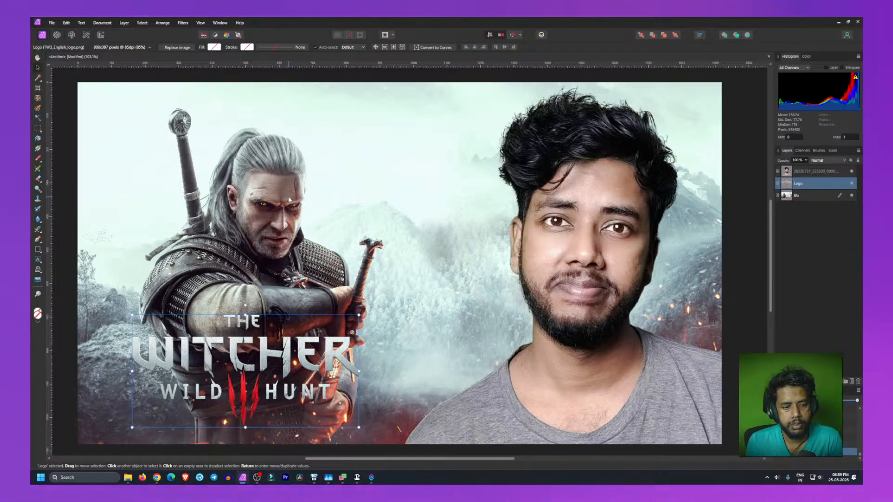
pyautogui.click(213, 141)
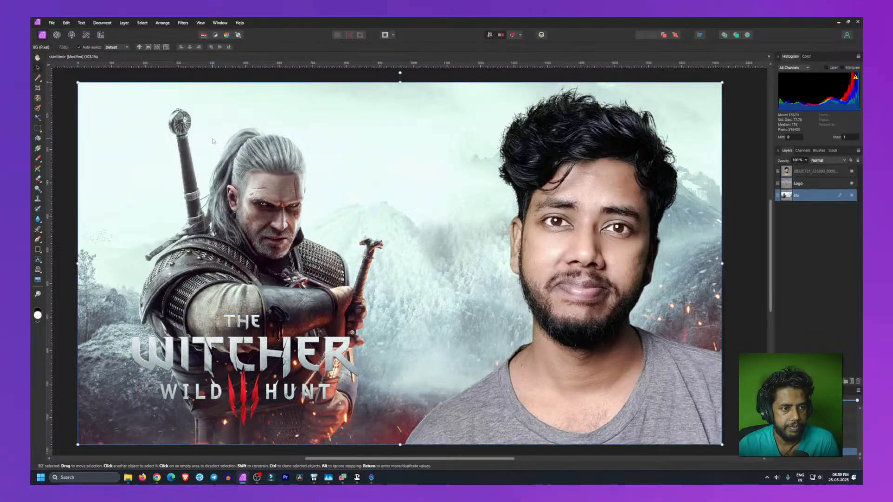
# Step: Shift the BG key-art layer slightly to the left within the canvas
pyautogui.moveTo(721, 83); pyautogui.dragTo(737, 113)
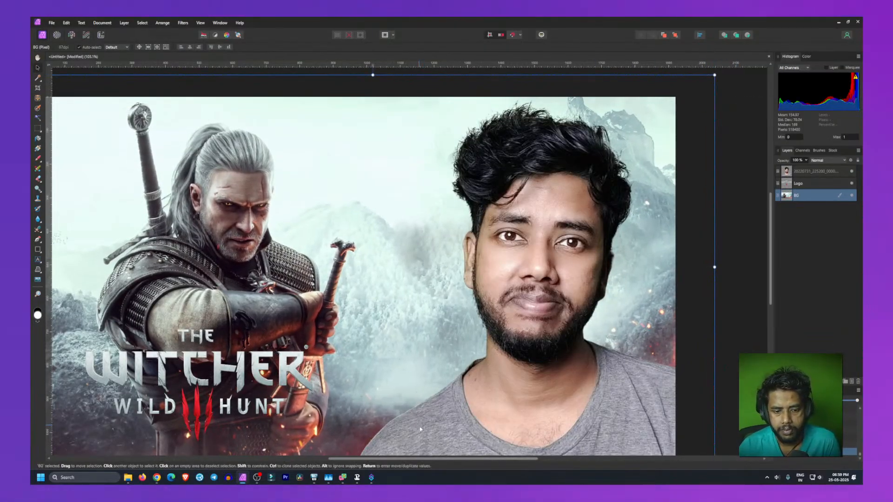
pyautogui.moveTo(484, 458)
pyautogui.mouseDown()
pyautogui.moveTo(441, 473)
pyautogui.moveTo(468, 468)
pyautogui.mouseUp()
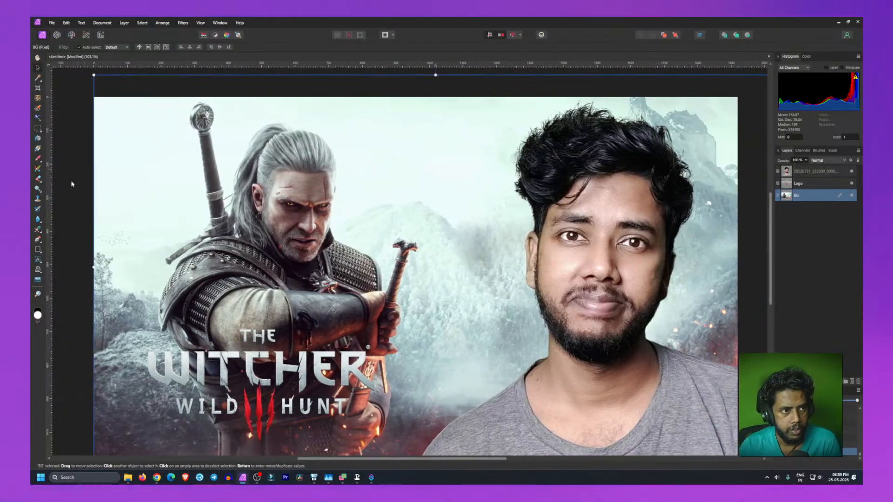
pyautogui.scroll(-3, 69, 207)
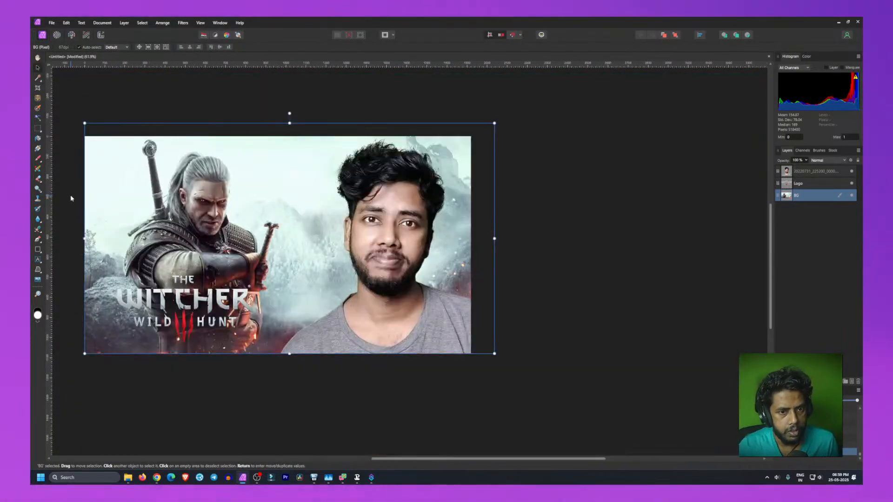
pyautogui.scroll(2, 59, 119)
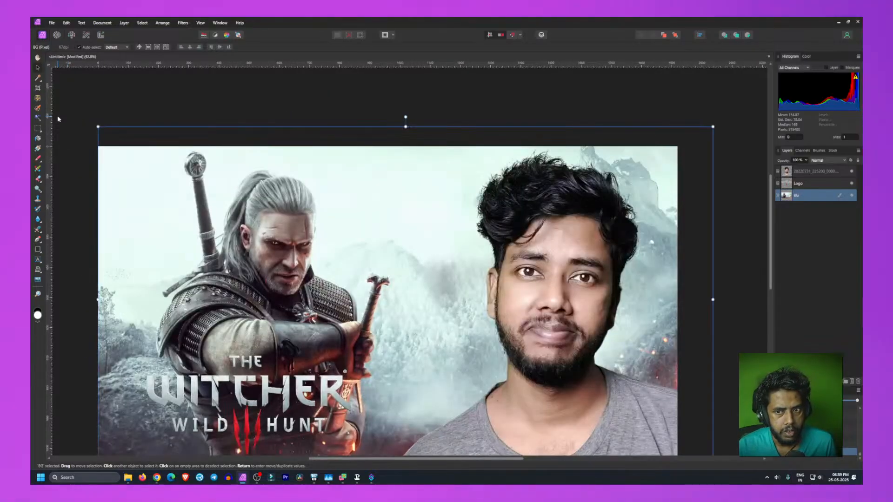
pyautogui.scroll(-3, 58, 119)
pyautogui.scroll(2, 57, 119)
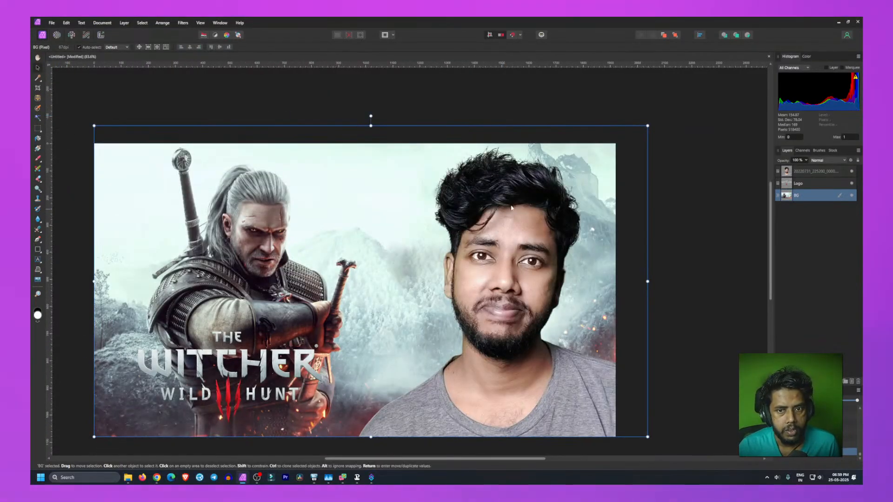
pyautogui.press('h')
pyautogui.moveTo(432, 287); pyautogui.dragTo(459, 265)
pyautogui.press('v')
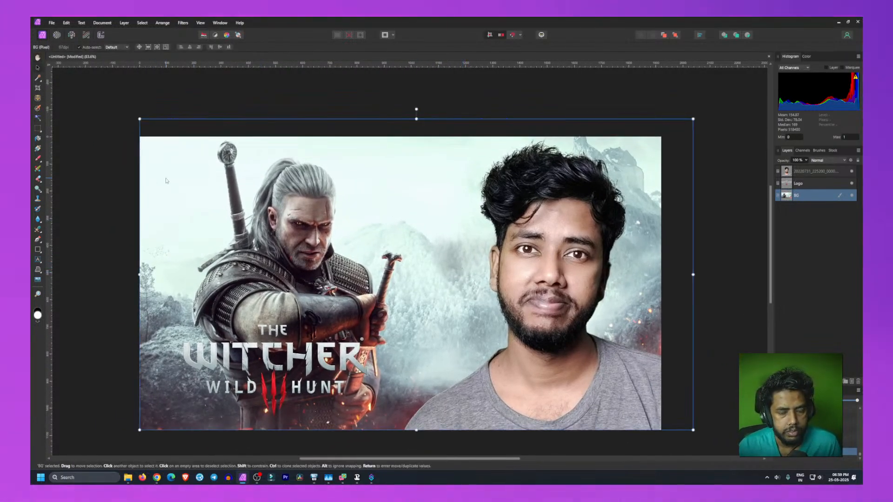
pyautogui.click(95, 198)
pyautogui.click(300, 245)
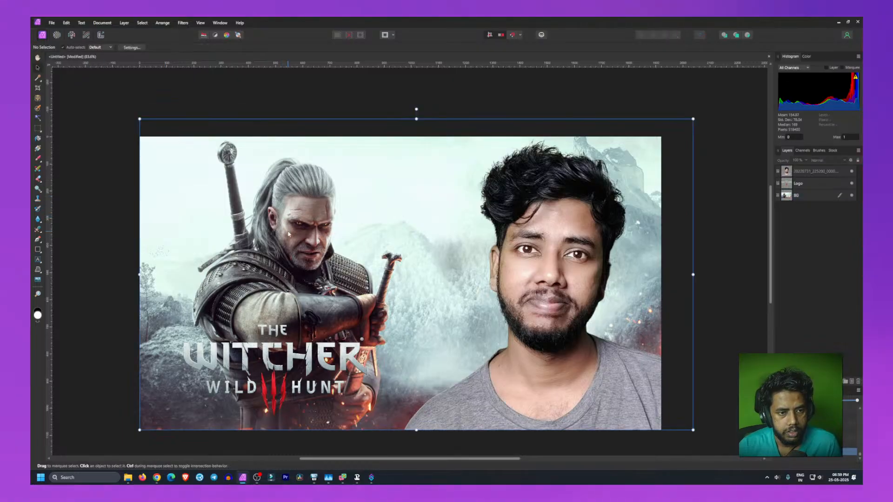
pyautogui.moveTo(300, 245); pyautogui.dragTo(288, 242)
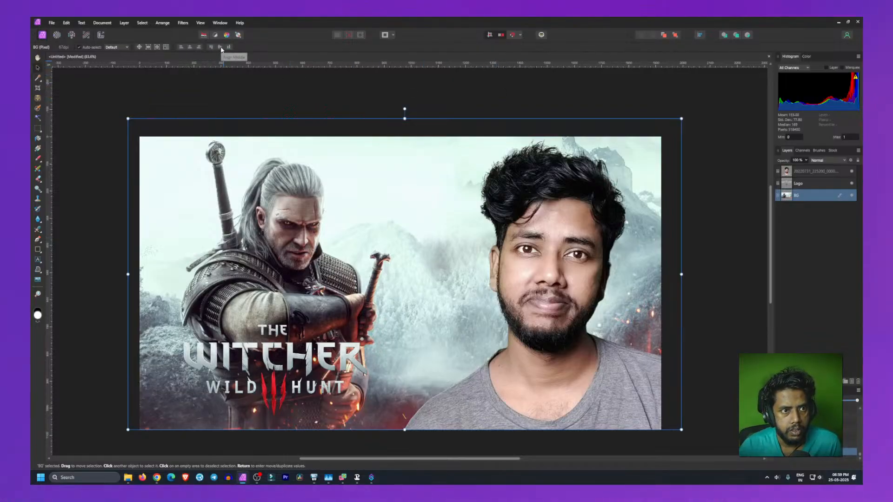
pyautogui.click(95, 172)
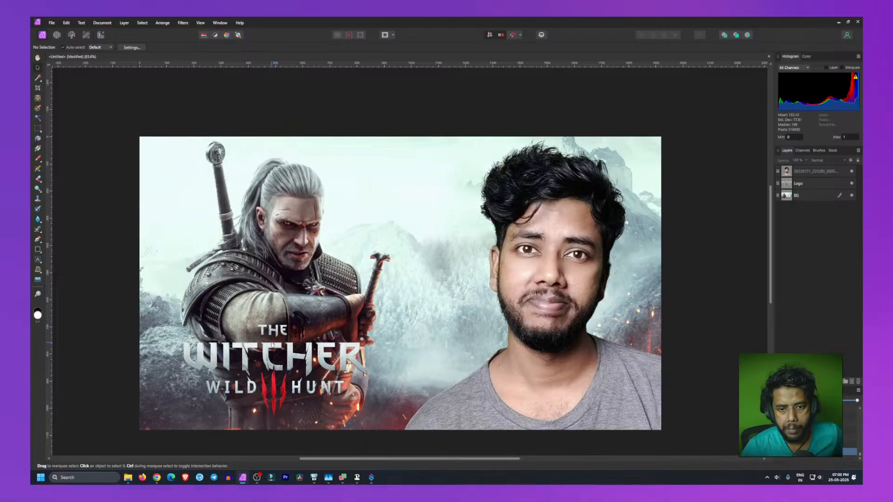
# Step: Reposition and slightly re-rotate the portrait photo so it sits further up and left on the right side
pyautogui.click(534, 292)
pyautogui.moveTo(552, 372); pyautogui.dragTo(539, 374)
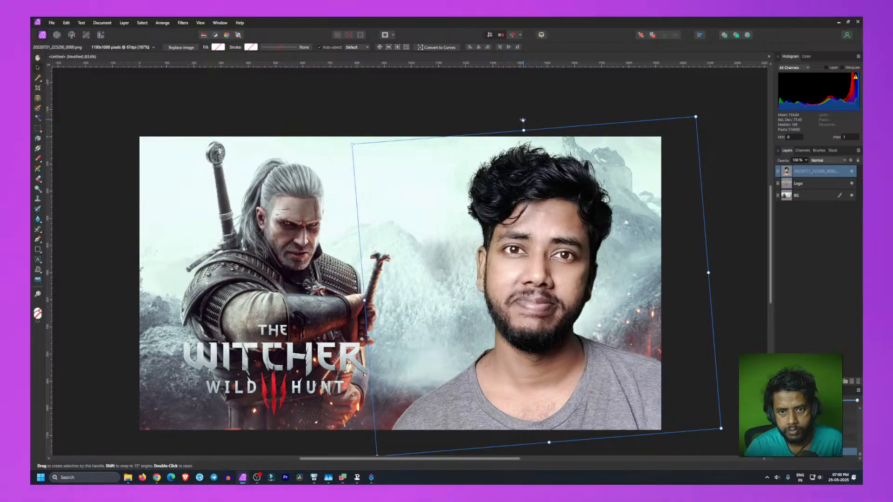
pyautogui.moveTo(522, 121); pyautogui.dragTo(510, 118)
pyautogui.moveTo(587, 301); pyautogui.dragTo(605, 308)
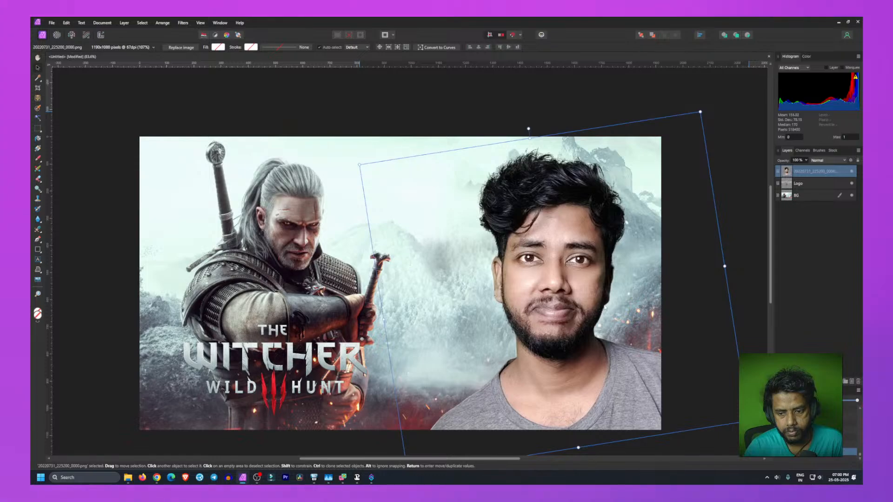
pyautogui.moveTo(536, 223); pyautogui.dragTo(528, 217)
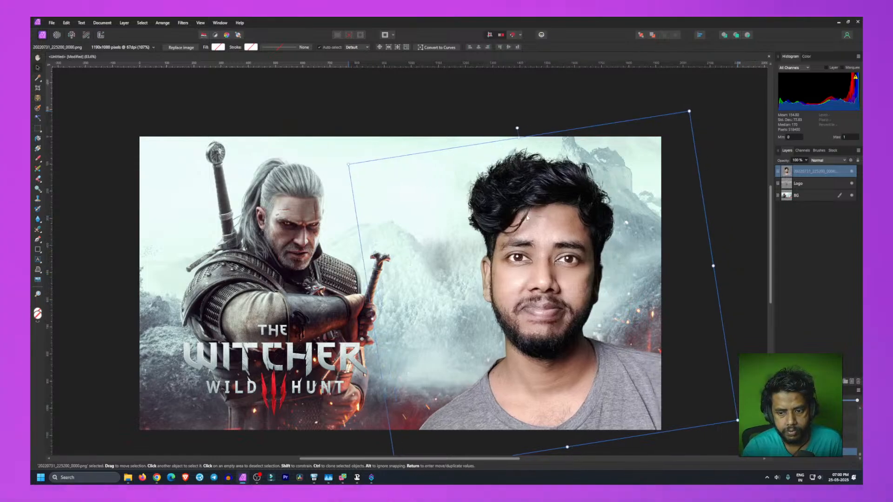
pyautogui.click(338, 118)
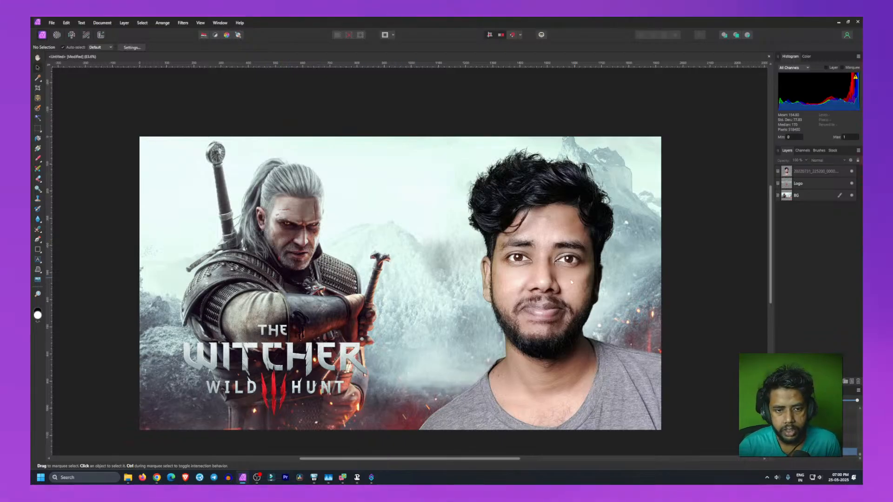
# Step: Align the BG layer to the left edge of the document
pyautogui.click(230, 194)
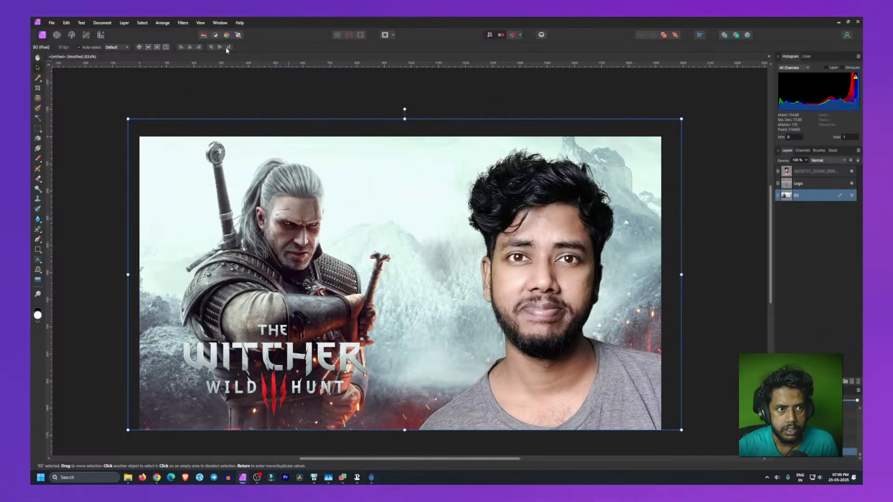
pyautogui.click(180, 48)
pyautogui.click(100, 222)
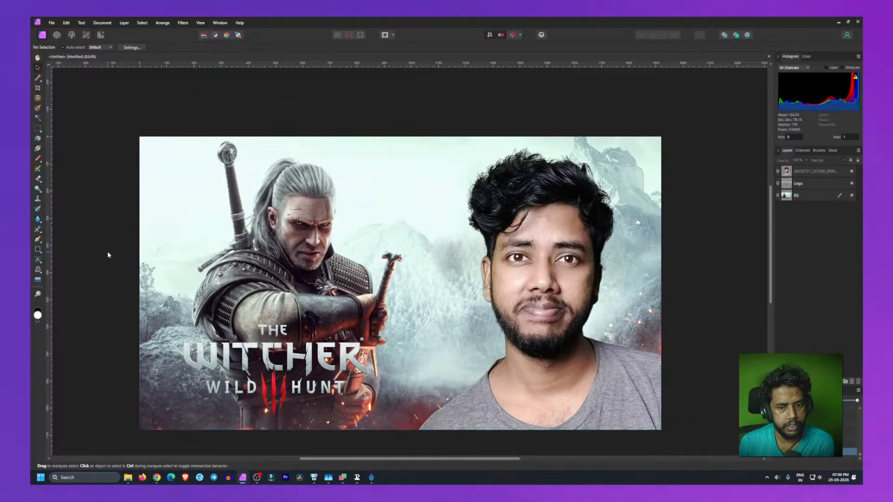
# Step: Nudge the Witcher logo slightly right and down
pyautogui.moveTo(283, 361)
pyautogui.mouseDown()
pyautogui.moveTo(334, 388)
pyautogui.moveTo(506, 334)
pyautogui.moveTo(360, 323)
pyautogui.moveTo(300, 344)
pyautogui.moveTo(296, 369)
pyautogui.mouseUp()
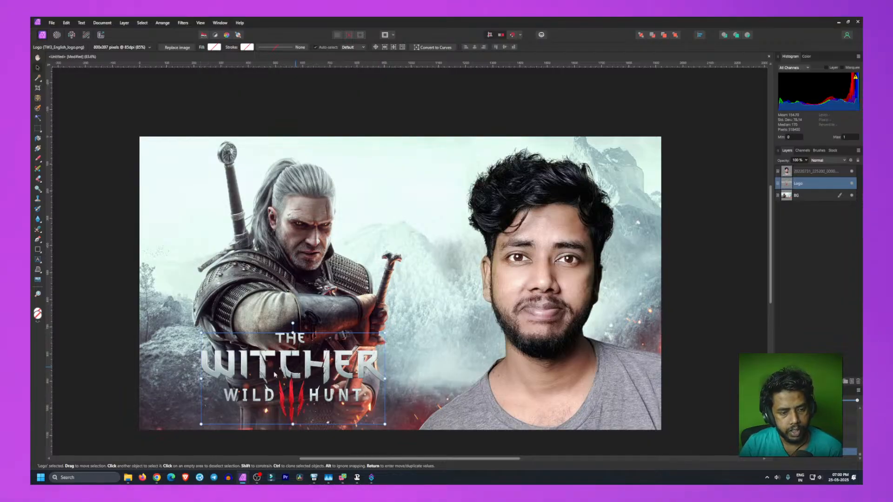
pyautogui.click(119, 315)
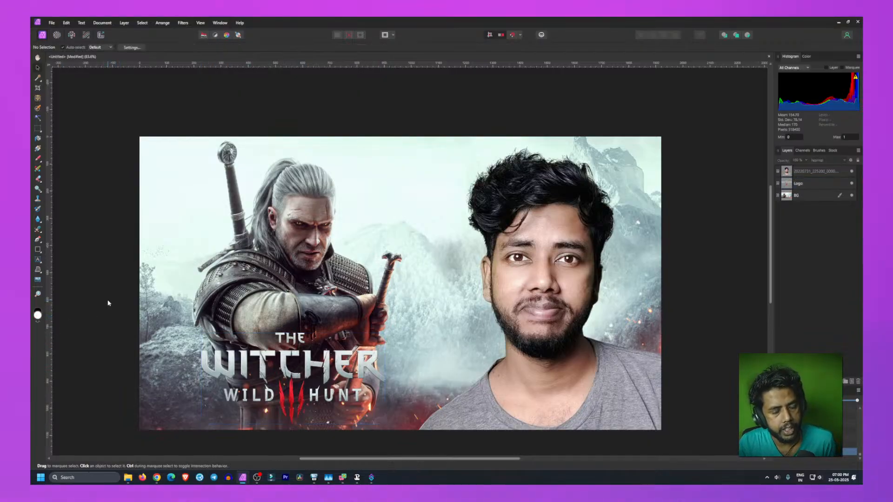
# Step: Rename the portrait photo layer to headshot
pyautogui.doubleClick(819, 172)
pyautogui.write('Me')
pyautogui.write('shot')
pyautogui.press('Return')
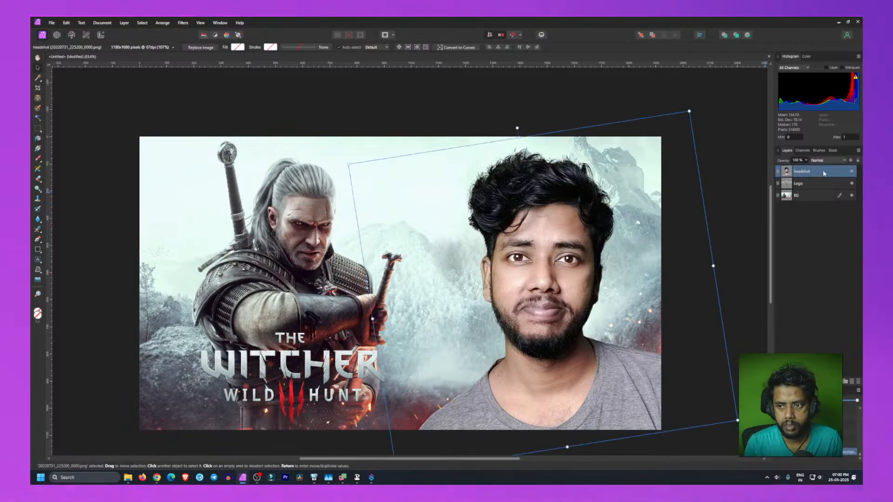
pyautogui.click(826, 265)
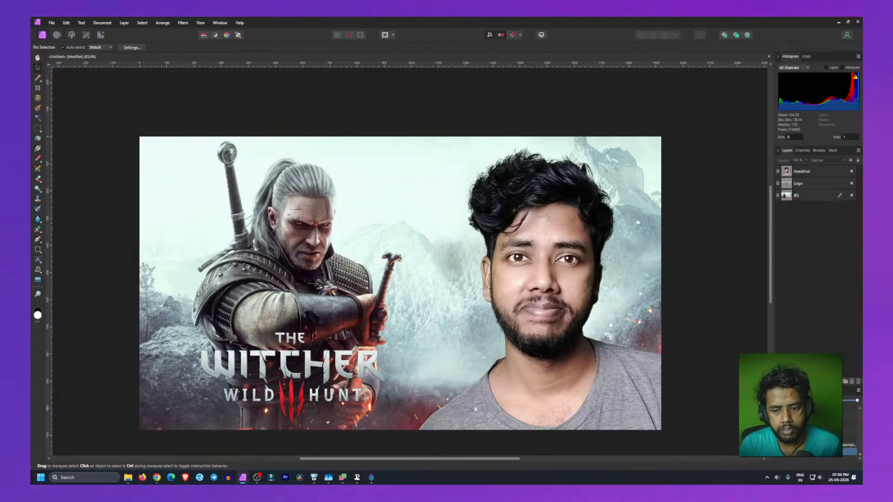
pyautogui.click(671, 324)
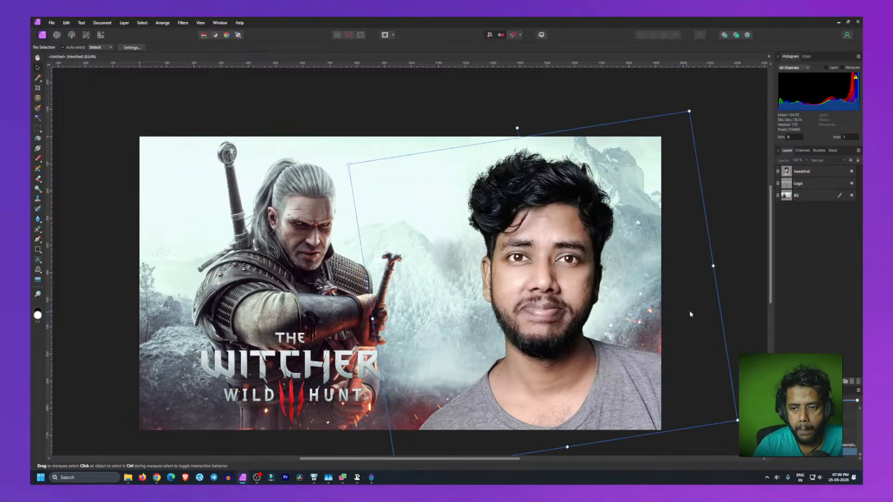
pyautogui.moveTo(688, 311); pyautogui.dragTo(698, 312)
pyautogui.hotkey('ctrl', 'z')
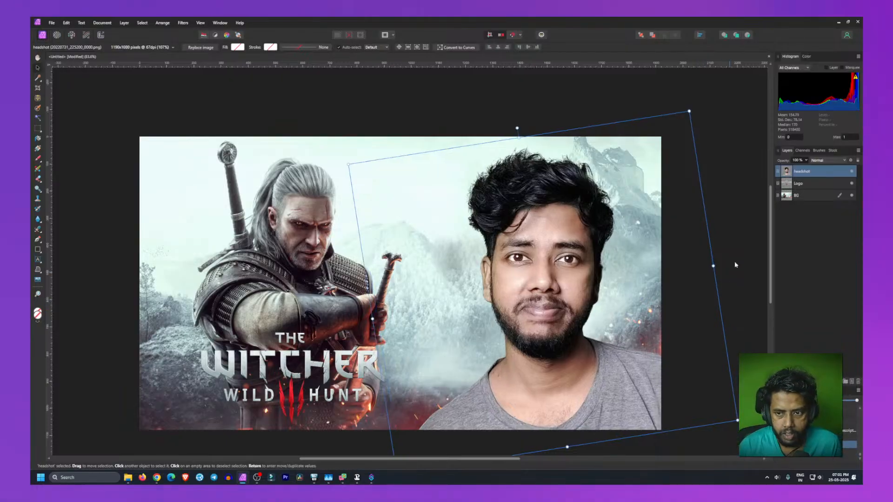
pyautogui.click(733, 267)
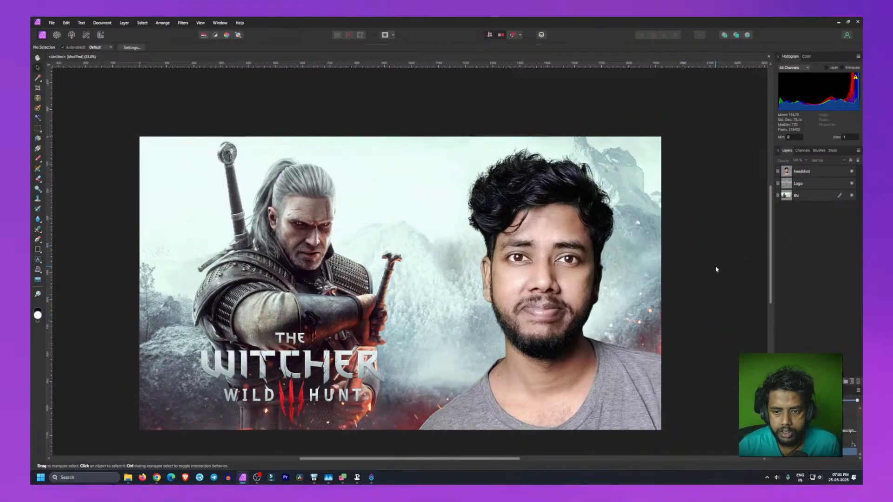
# Step: Add a new pixel layer at the top of the stack and name it Top Gradient
pyautogui.click(853, 382)
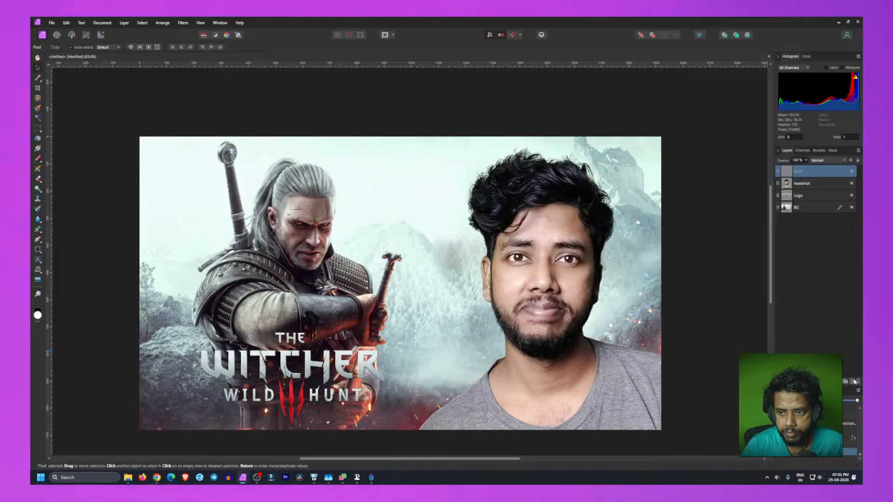
pyautogui.rightClick(836, 173)
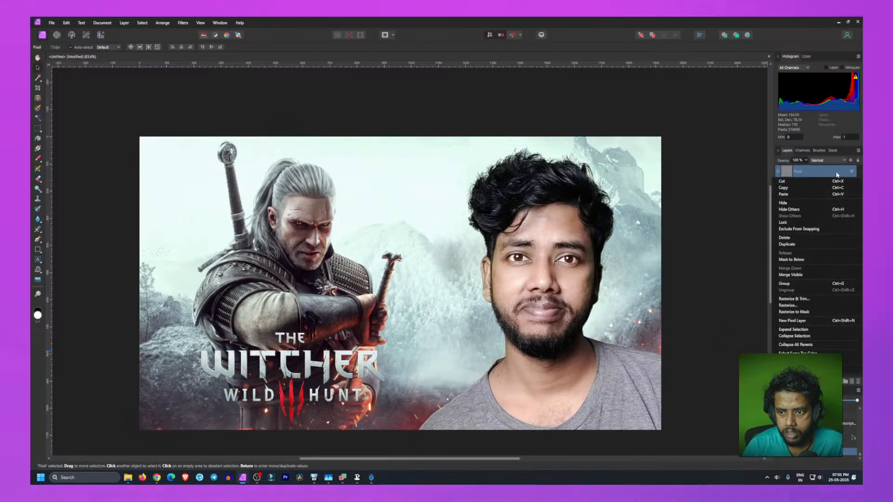
pyautogui.doubleClick(836, 173)
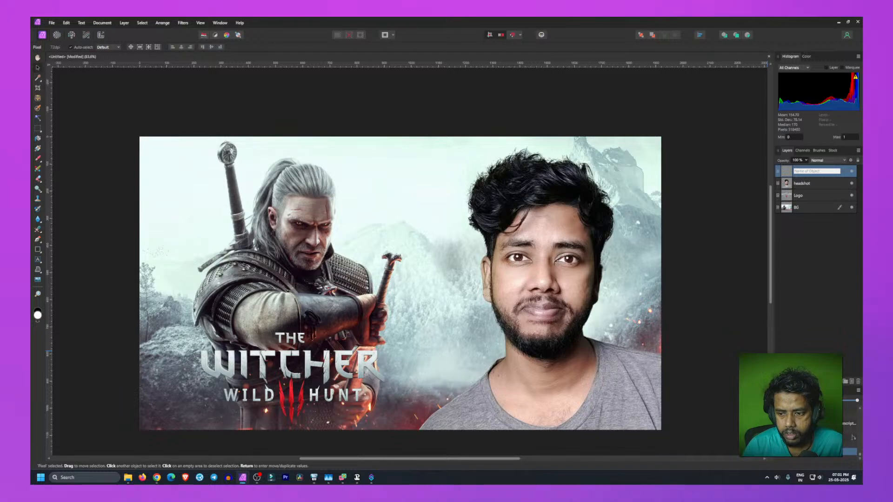
pyautogui.click(804, 304)
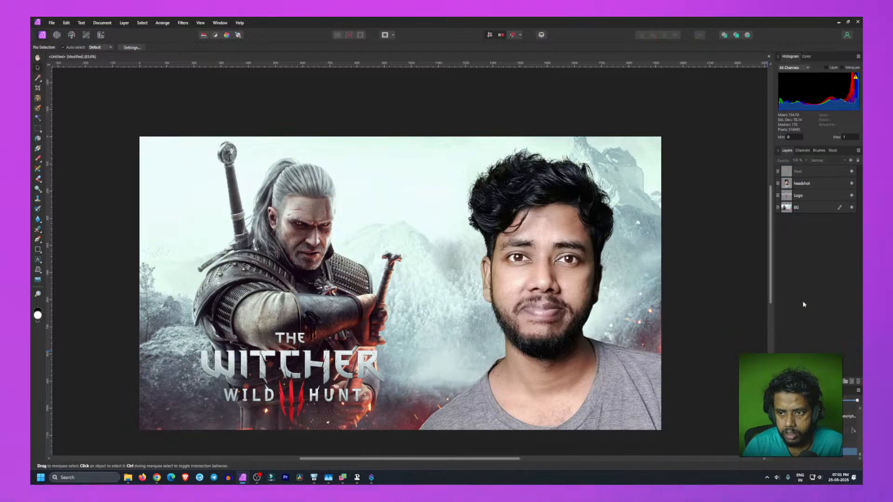
pyautogui.doubleClick(803, 172)
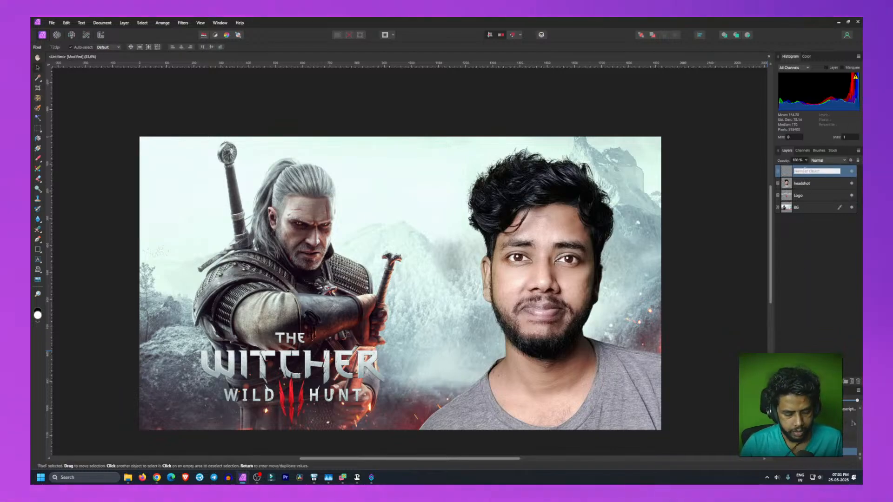
pyautogui.write('Top G')
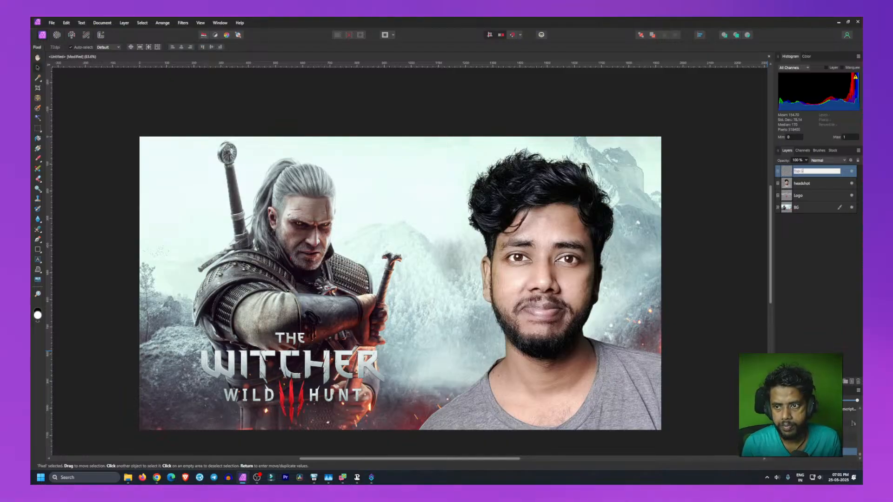
pyautogui.write('radient')
pyautogui.press('Return')
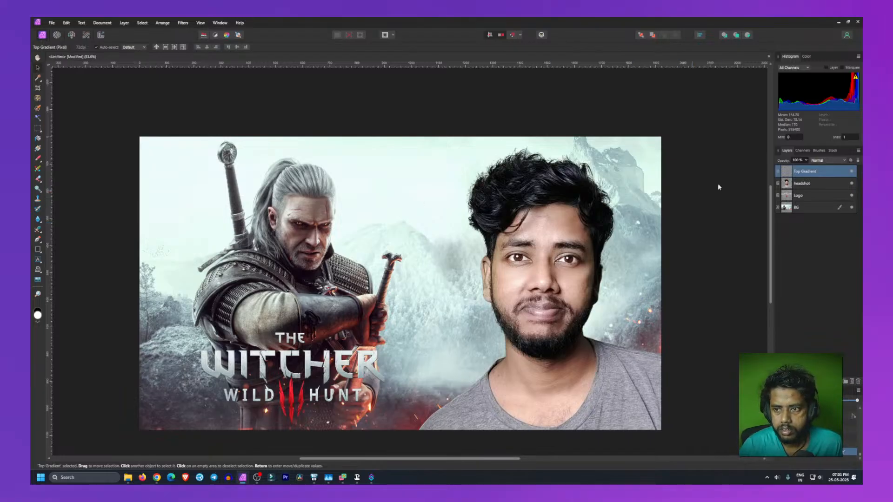
# Step: Rename the new pixel layer to Bottom Gradient
pyautogui.doubleClick(801, 173)
pyautogui.moveTo(800, 172); pyautogui.dragTo(788, 172)
pyautogui.write('Bottom')
pyautogui.press('Return')
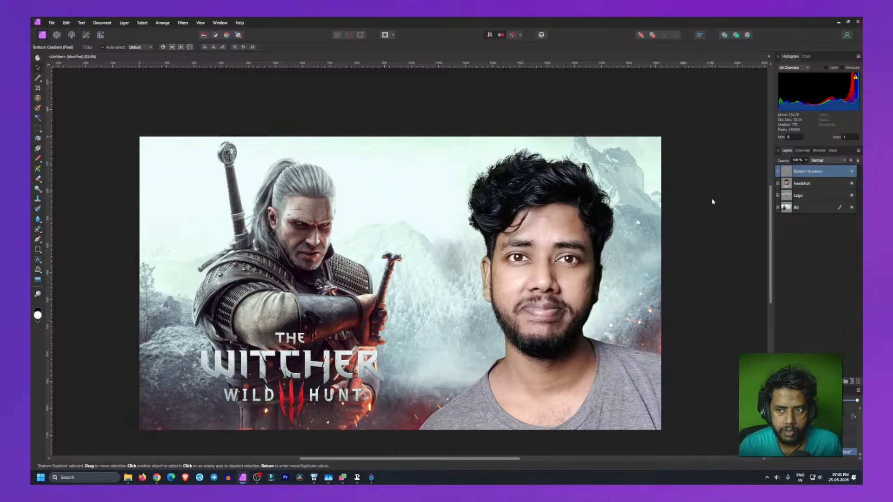
# Step: Try drawing a vertical gradient on the Bottom Gradient layer with the Gradient tool, then undo it
pyautogui.hotkey('ctrl', 'd')
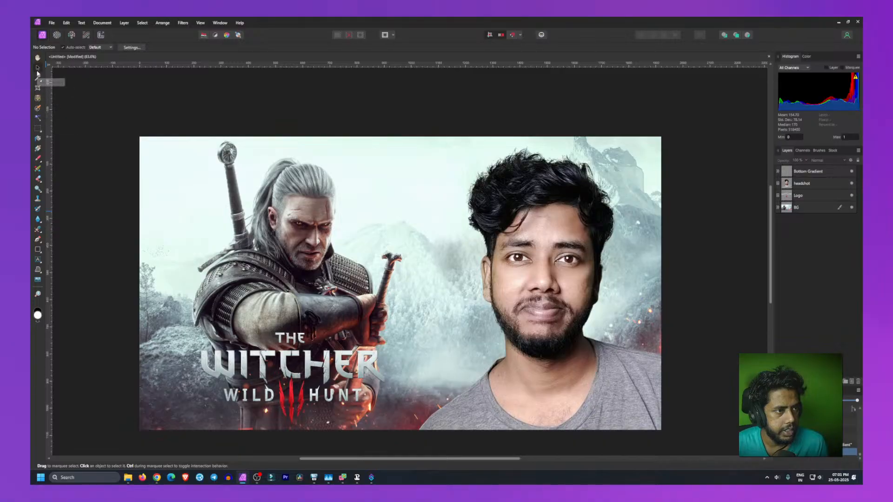
pyautogui.click(38, 148)
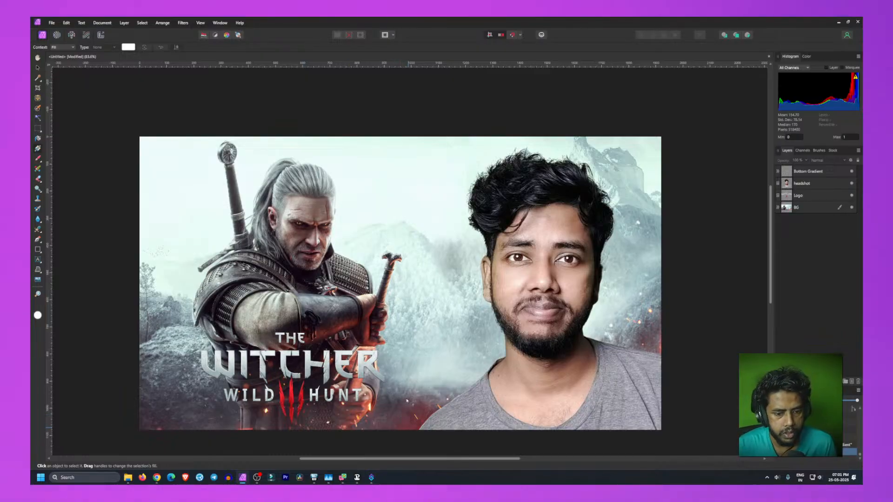
pyautogui.click(396, 152)
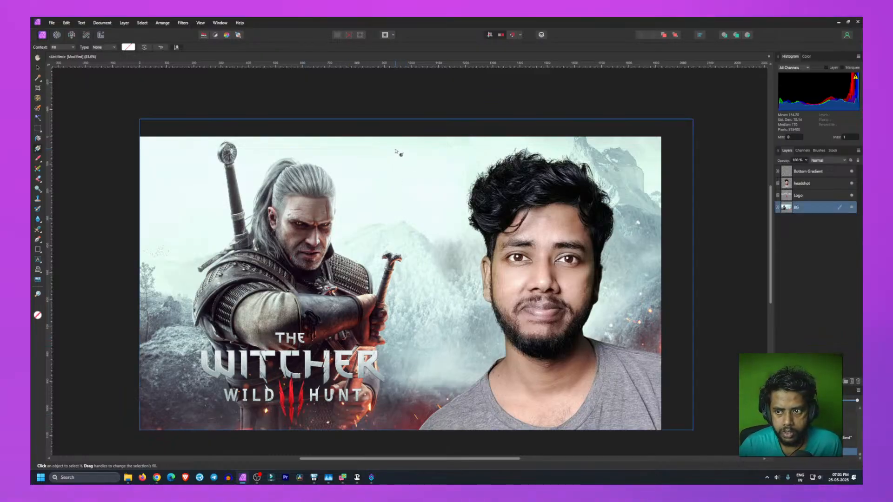
pyautogui.click(807, 173)
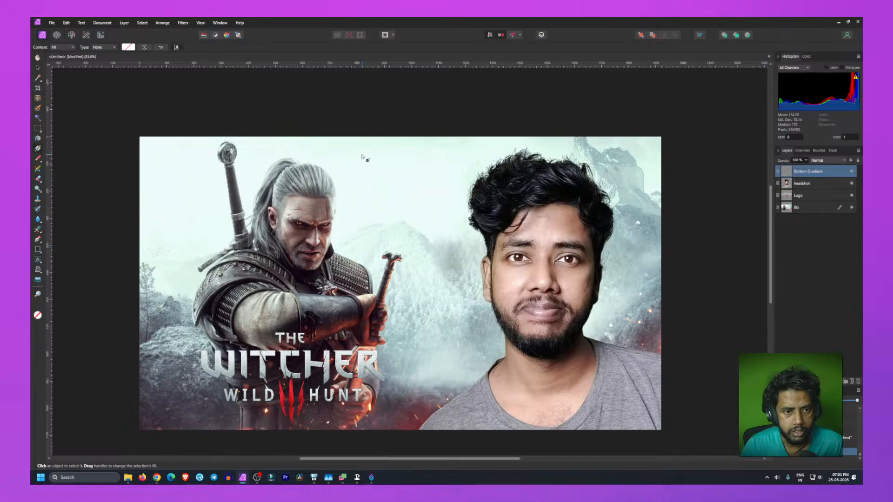
pyautogui.moveTo(362, 154); pyautogui.dragTo(366, 207)
pyautogui.hotkey('ctrl', 'z')
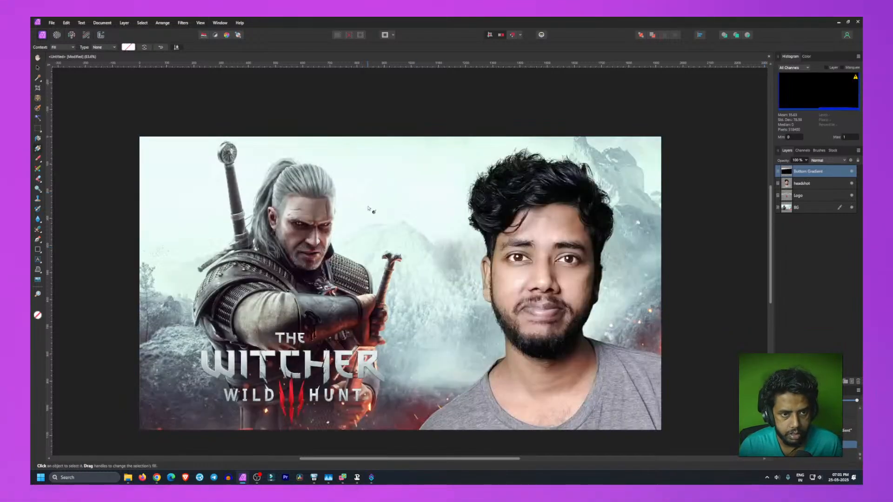
pyautogui.moveTo(370, 431); pyautogui.dragTo(368, 392)
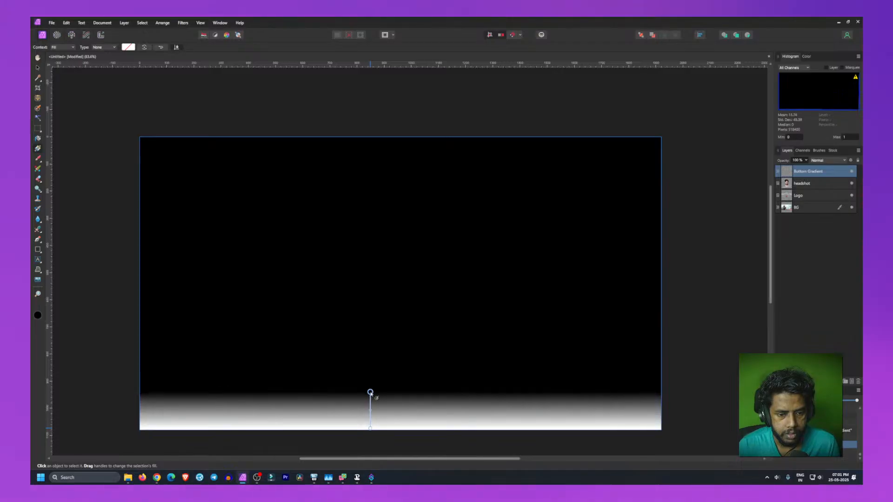
pyautogui.hotkey('ctrl', 'z')
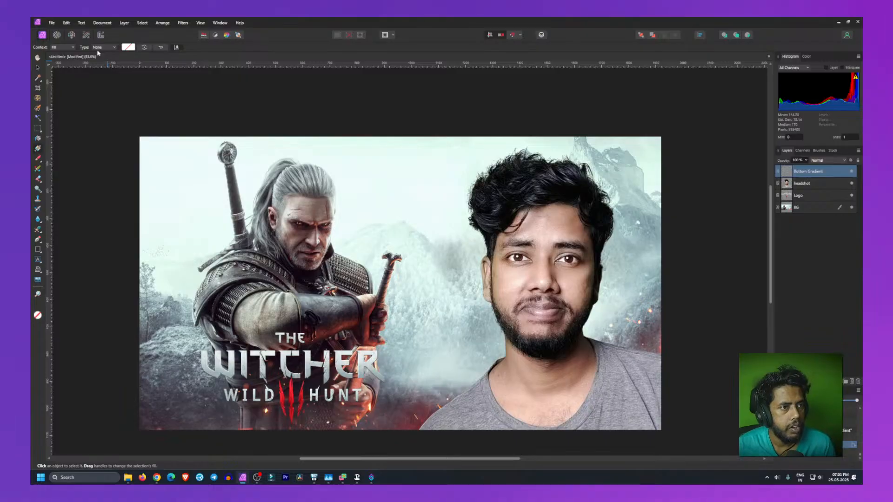
pyautogui.click(58, 48)
pyautogui.click(59, 48)
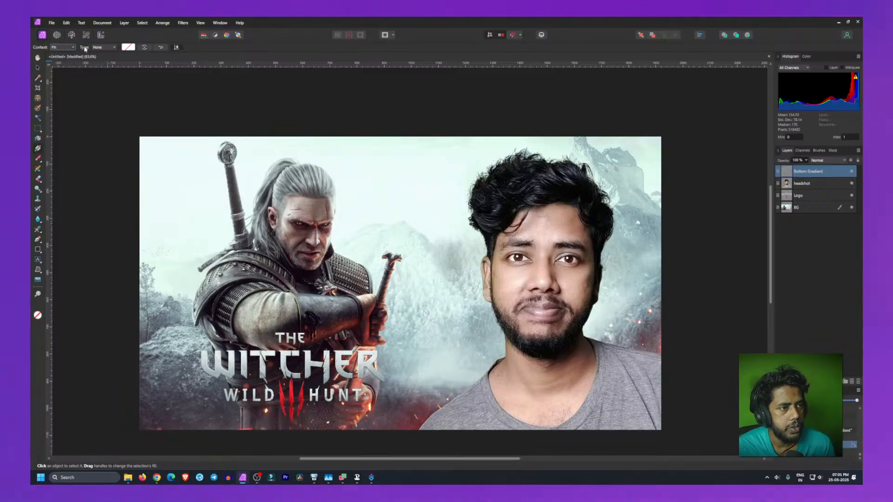
pyautogui.click(104, 47)
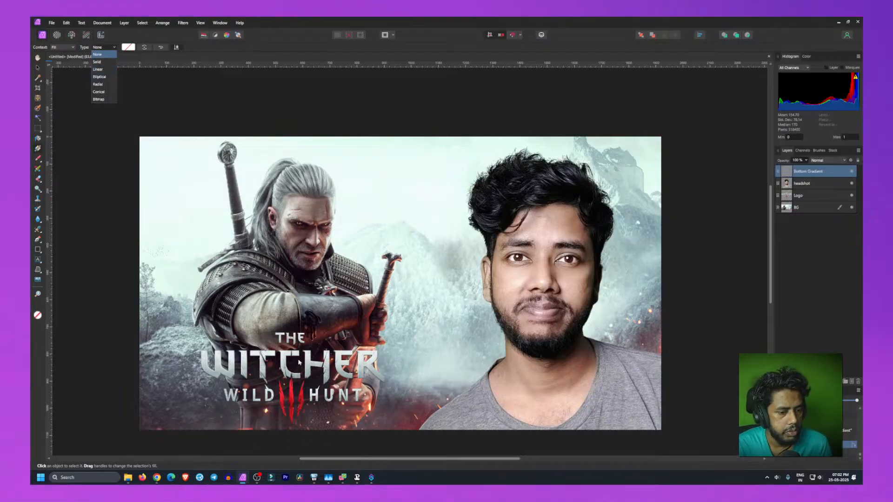
pyautogui.click(106, 68)
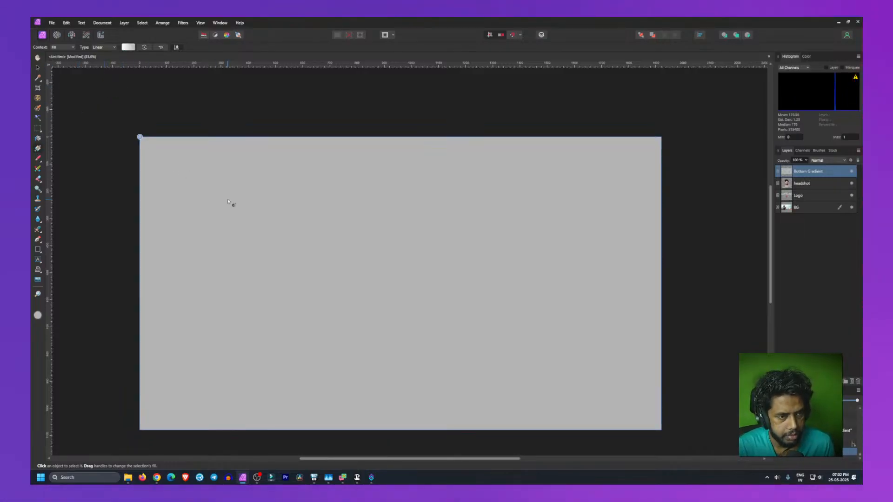
pyautogui.hotkey('ctrl', 'z')
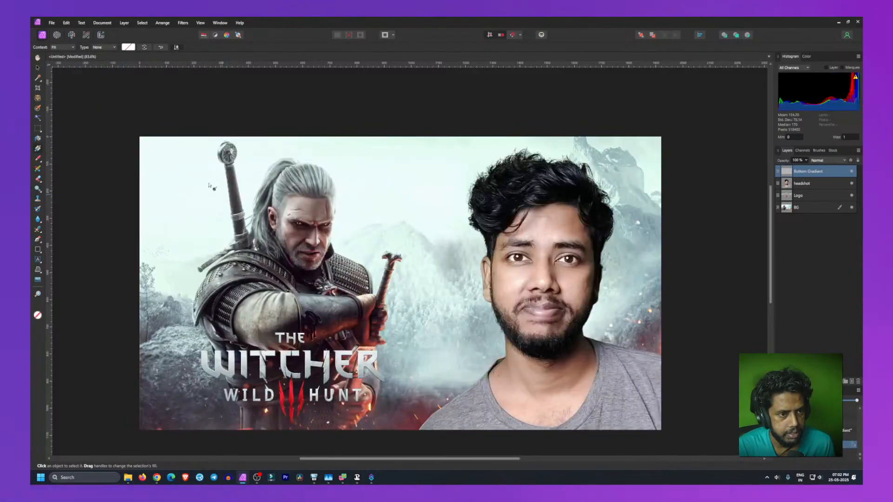
pyautogui.click(127, 47)
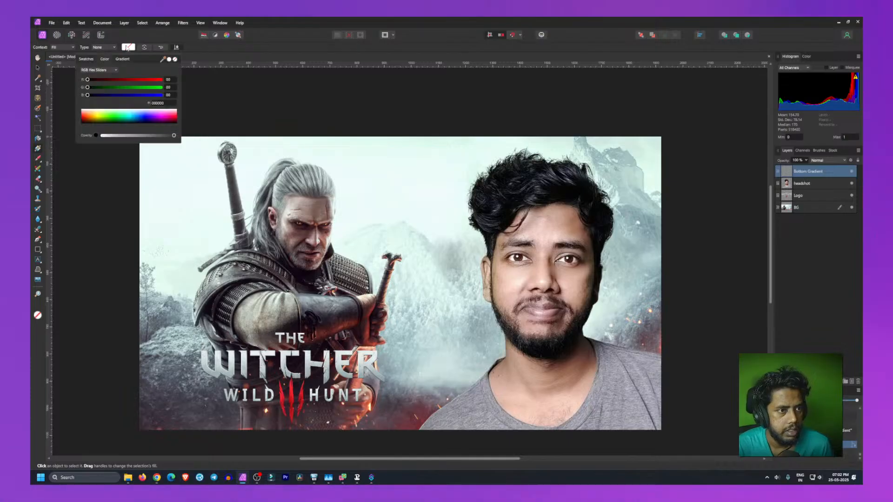
pyautogui.click(83, 59)
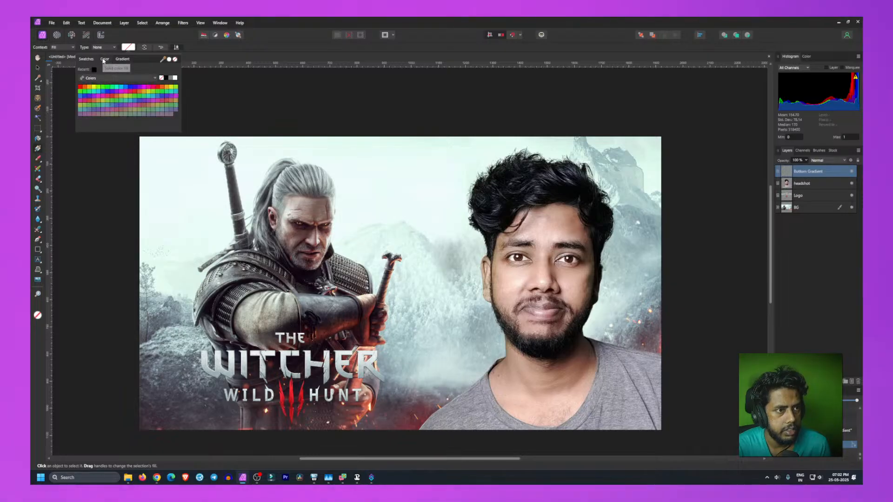
pyautogui.click(105, 59)
pyautogui.click(118, 59)
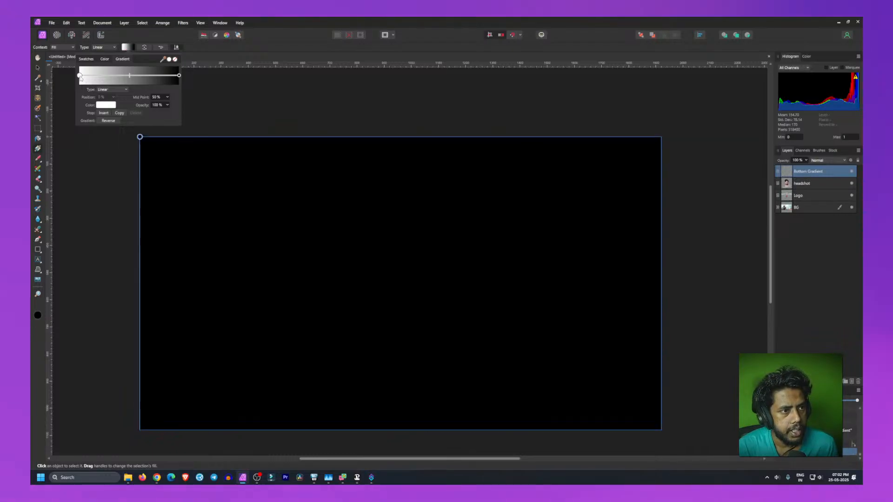
pyautogui.click(80, 76)
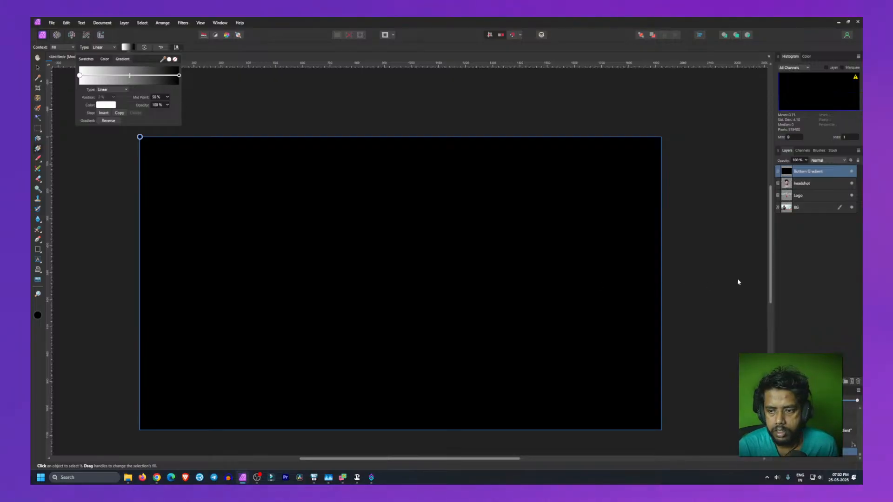
pyautogui.click(115, 217)
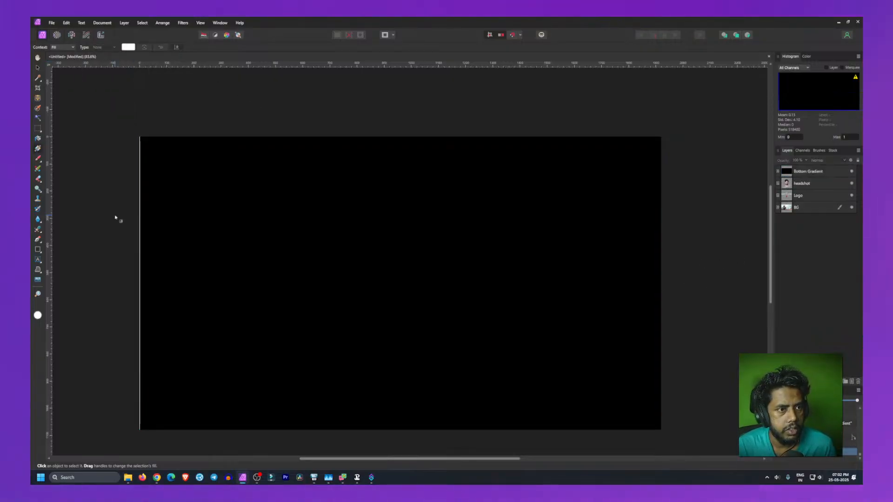
pyautogui.hotkey('ctrl', 'z')
pyautogui.hotkey('ctrl', 'z')
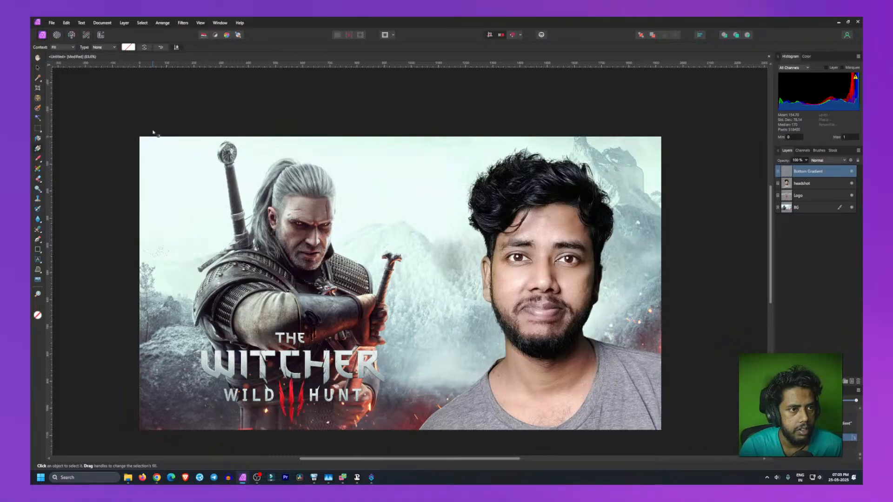
pyautogui.moveTo(189, 157); pyautogui.dragTo(245, 303)
pyautogui.hotkey('ctrl', 'z')
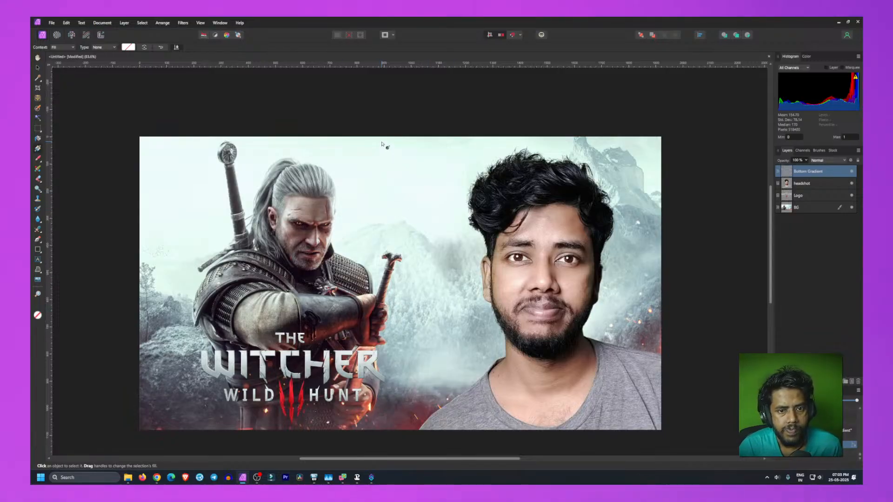
# Step: Draw a short vertical gradient along the bottom of the Bottom Gradient layer and set its upper stop's opacity to 0%
pyautogui.moveTo(364, 433); pyautogui.dragTo(363, 412)
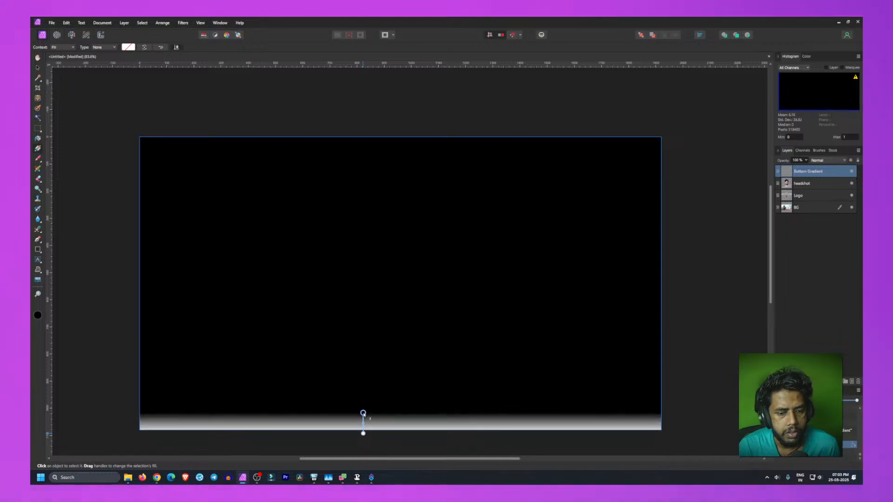
pyautogui.click(128, 47)
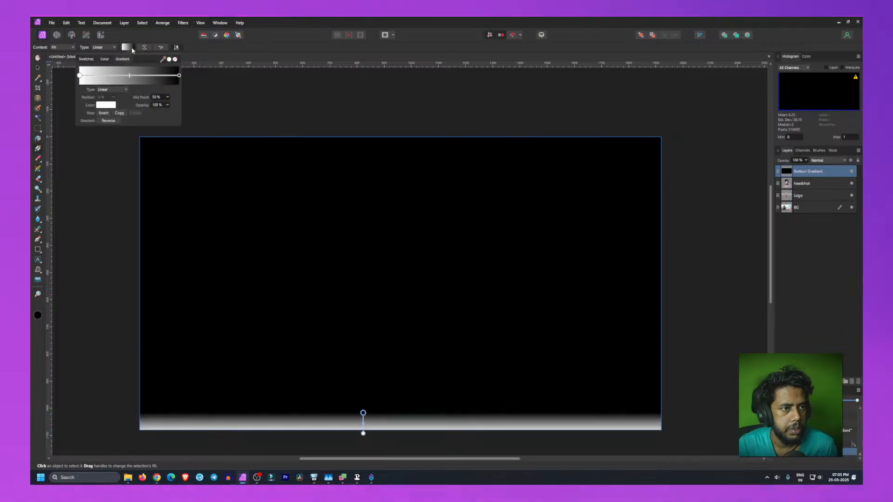
pyautogui.click(179, 76)
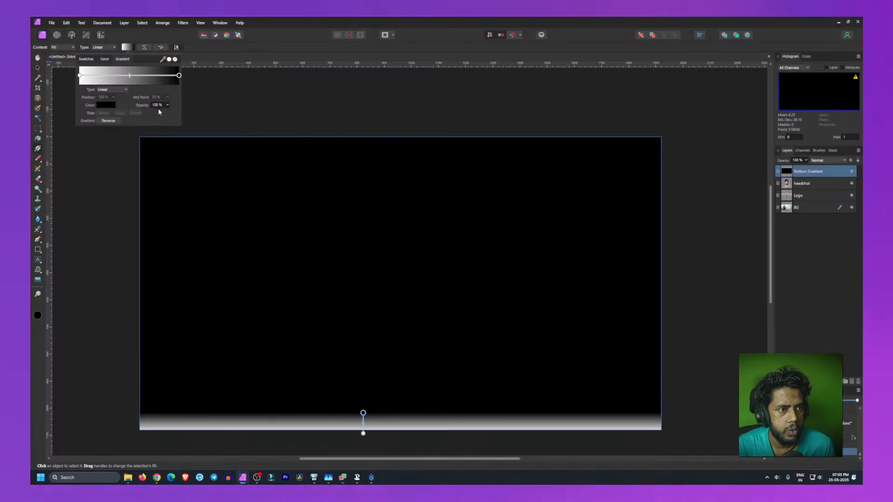
pyautogui.write('0')
pyautogui.press('Return')
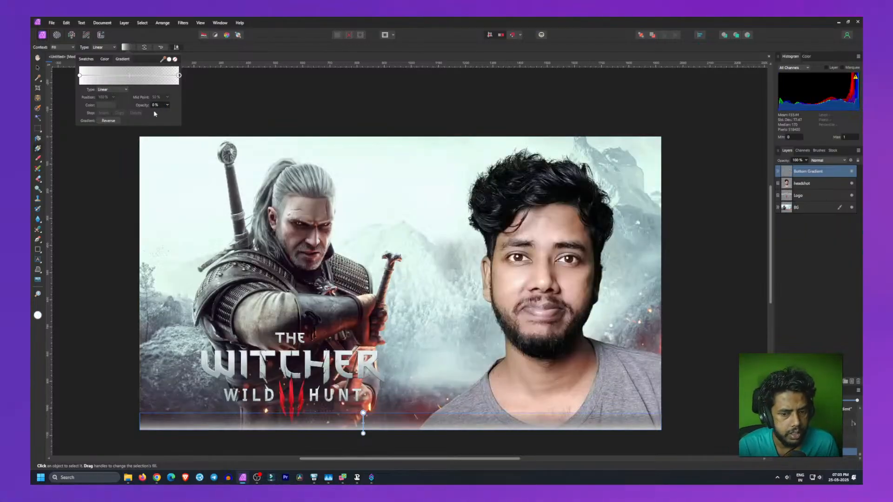
# Step: Set the gradient's lower stop colour to black and stretch the gradient higher up the canvas
pyautogui.click(81, 79)
pyautogui.click(111, 105)
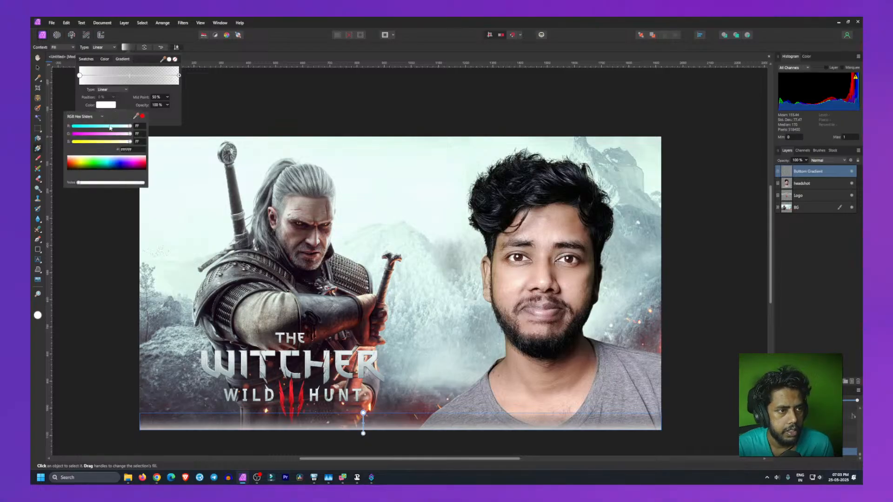
pyautogui.click(100, 168)
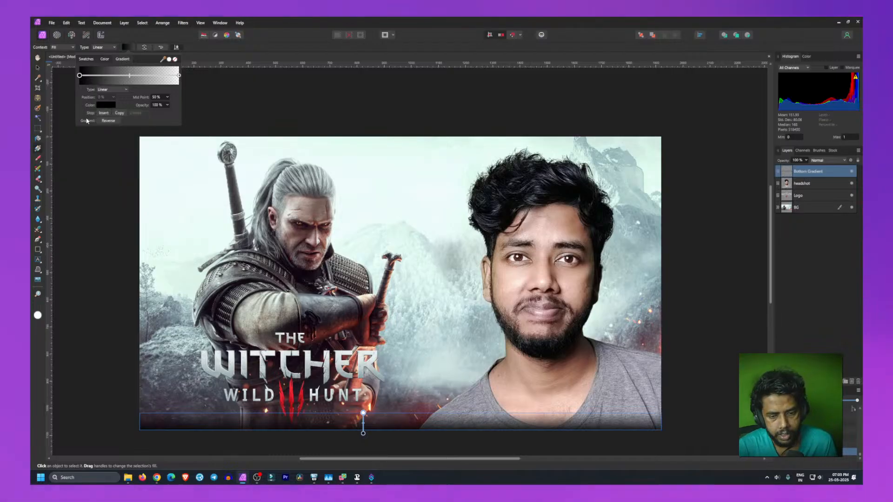
pyautogui.moveTo(363, 412); pyautogui.dragTo(364, 372)
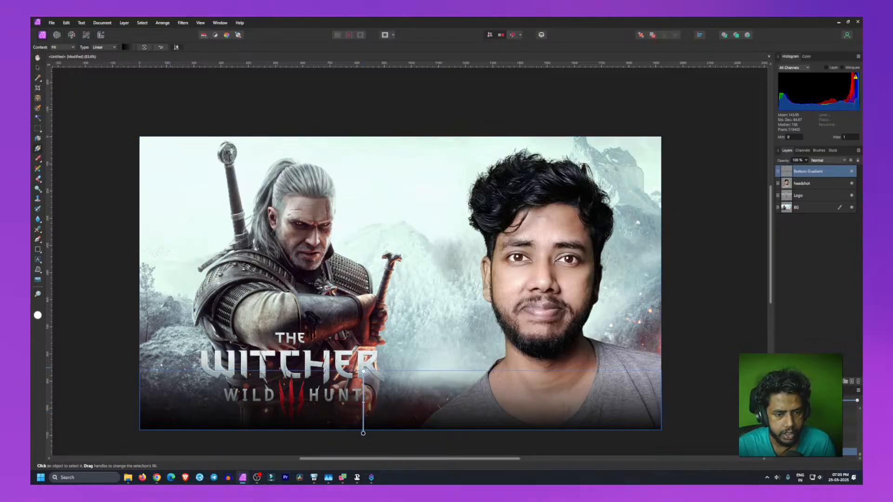
pyautogui.click(241, 454)
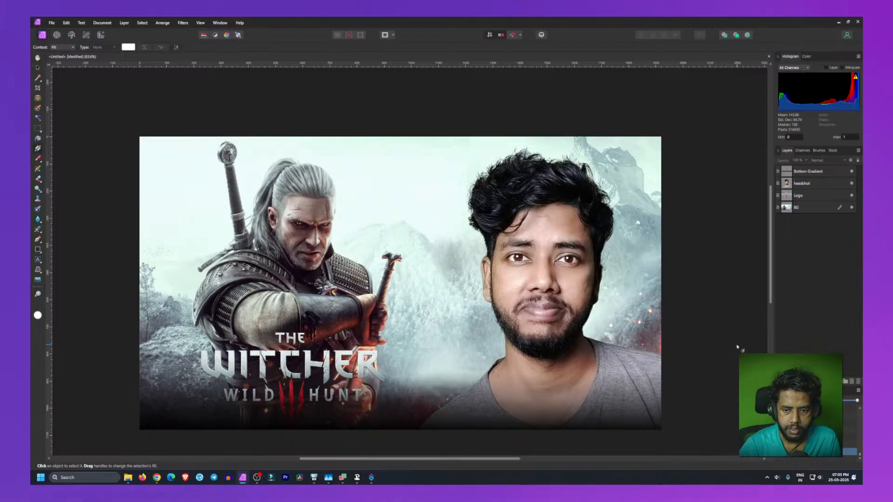
# Step: Duplicate the Bottom Gradient layer and rename the copy Top Gradient
pyautogui.click(808, 172)
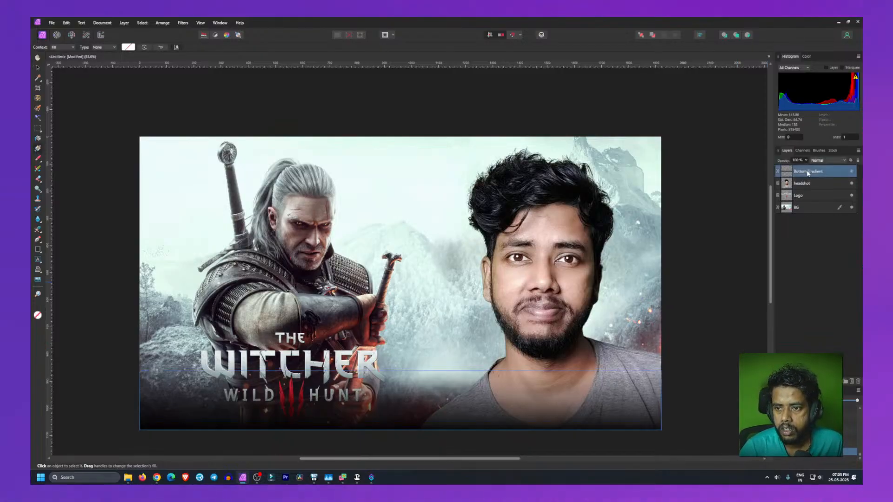
pyautogui.rightClick(807, 172)
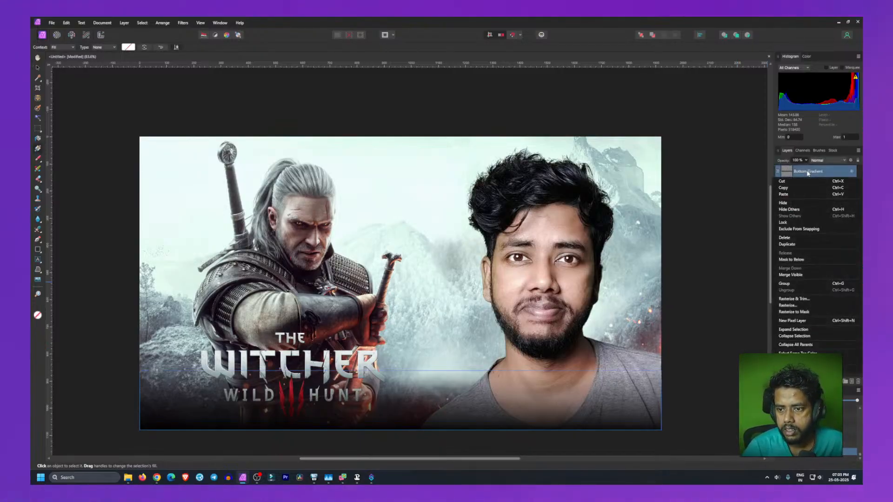
pyautogui.click(791, 245)
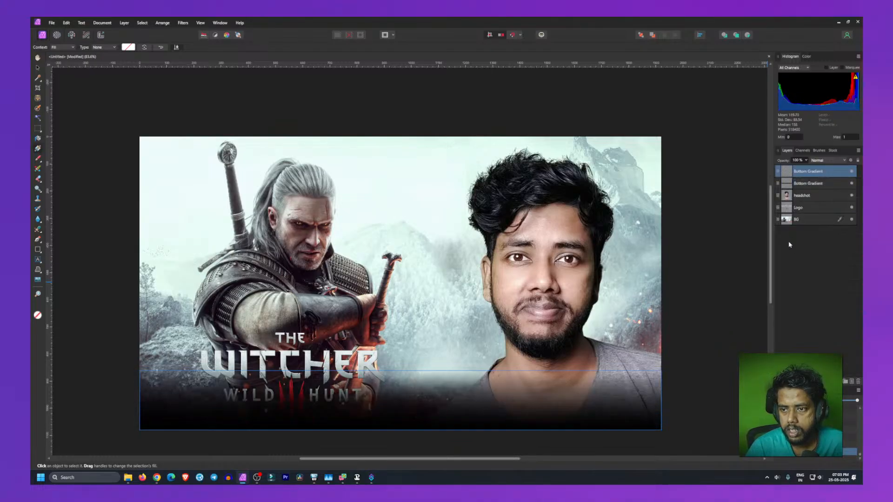
pyautogui.doubleClick(801, 172)
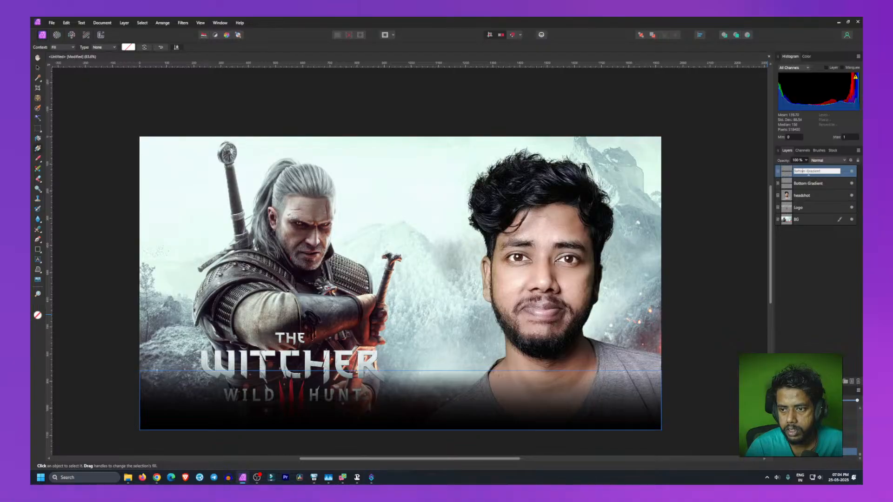
pyautogui.write('Top Gradient')
pyautogui.press('Return')
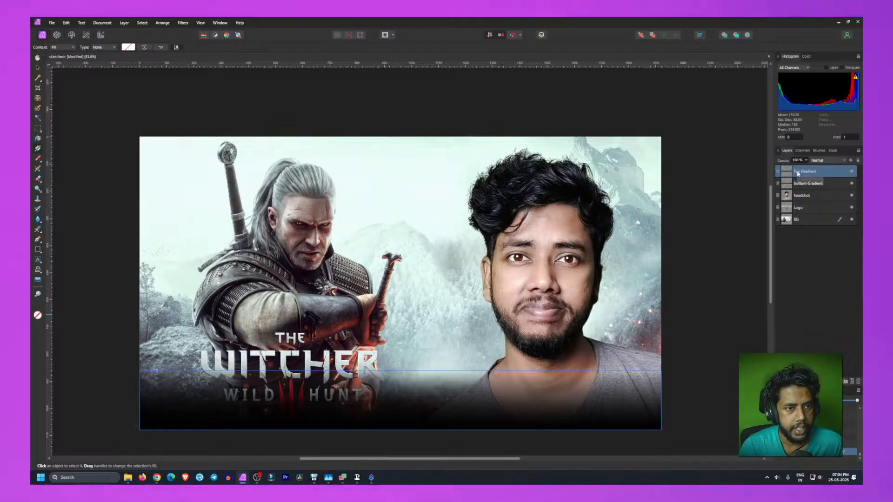
# Step: Move the Top Gradient layer to the top edge of the canvas and rotate it so its dark side faces upward
pyautogui.press('v')
pyautogui.moveTo(461, 403); pyautogui.dragTo(459, 166)
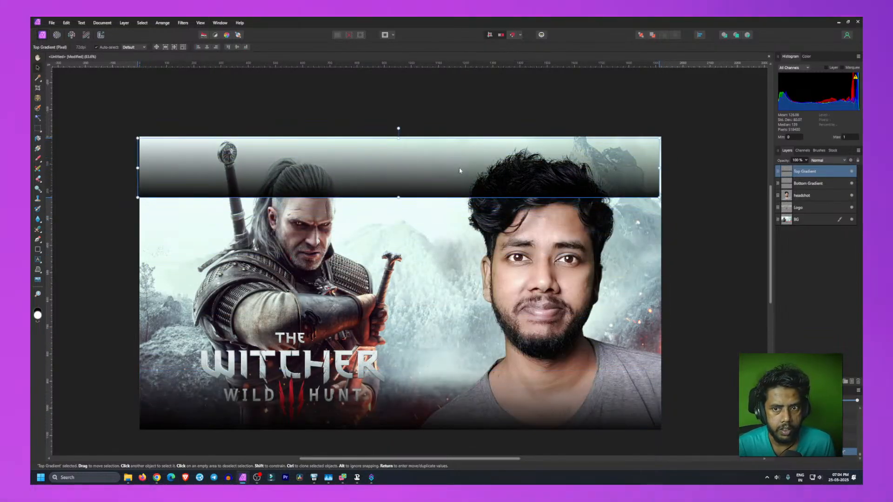
pyautogui.click(228, 47)
pyautogui.click(199, 47)
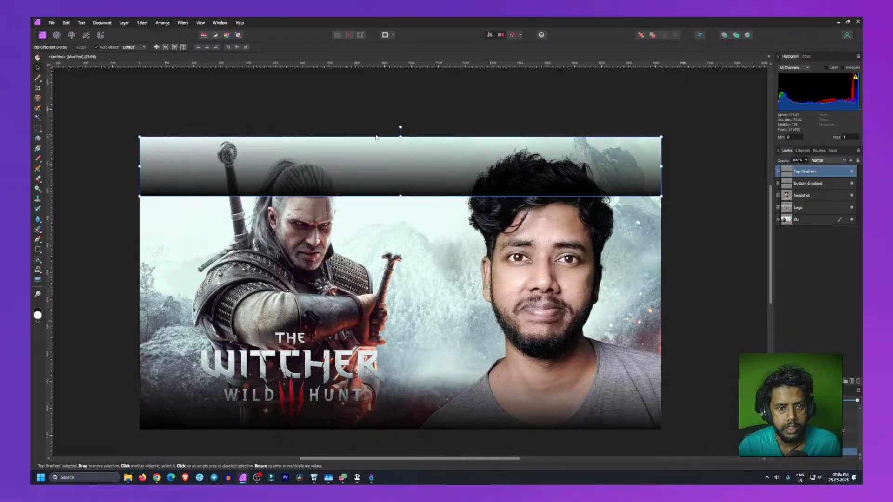
pyautogui.moveTo(400, 127); pyautogui.dragTo(407, 344)
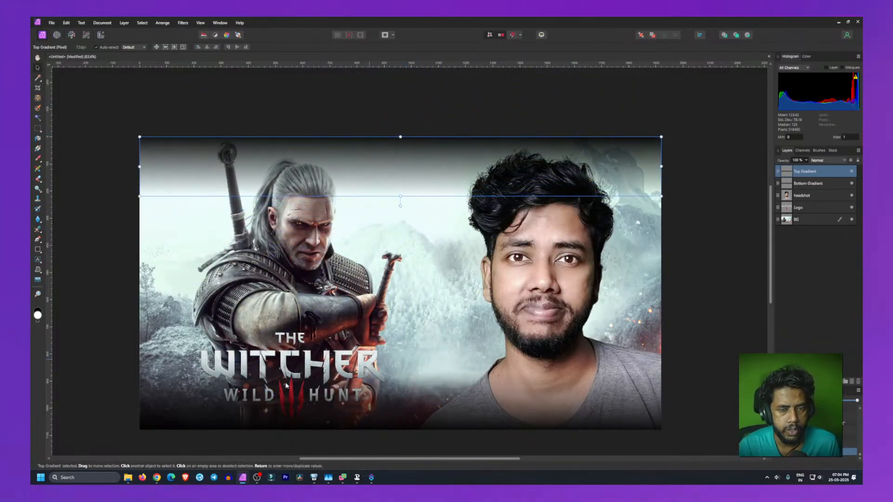
# Step: Shrink the Top Gradient's height slightly by pulling its lower edge upward
pyautogui.click(698, 196)
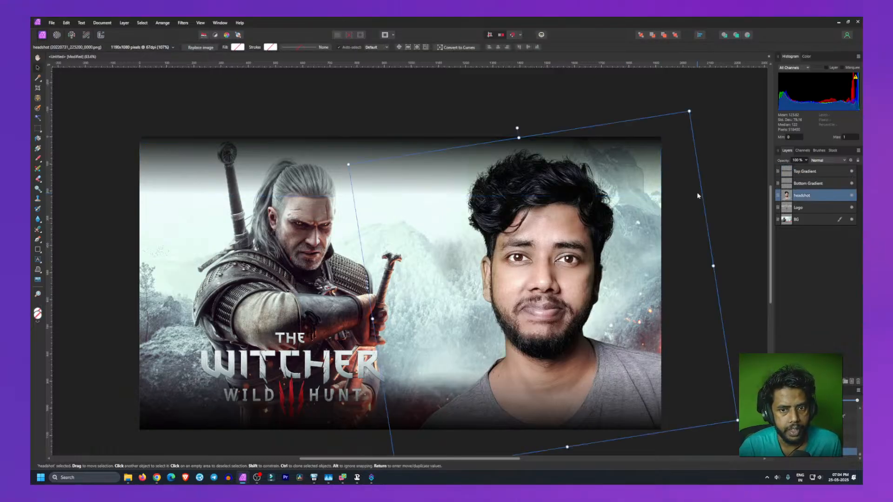
pyautogui.click(408, 103)
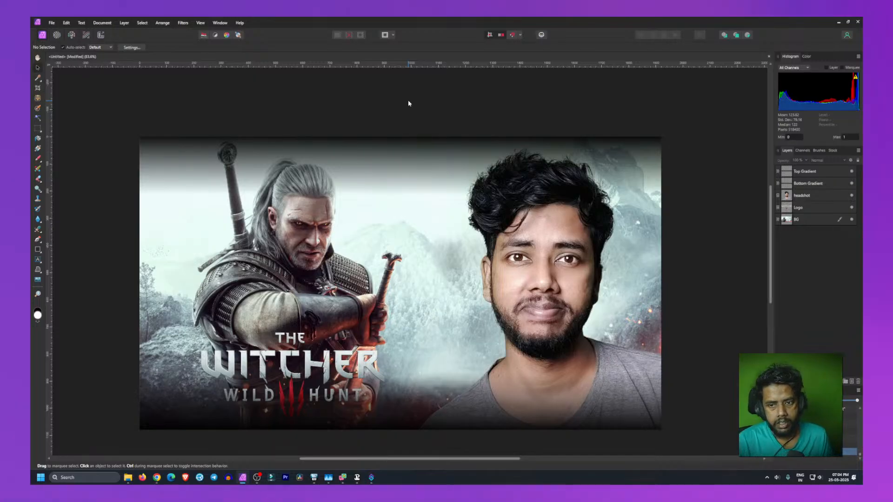
pyautogui.click(409, 192)
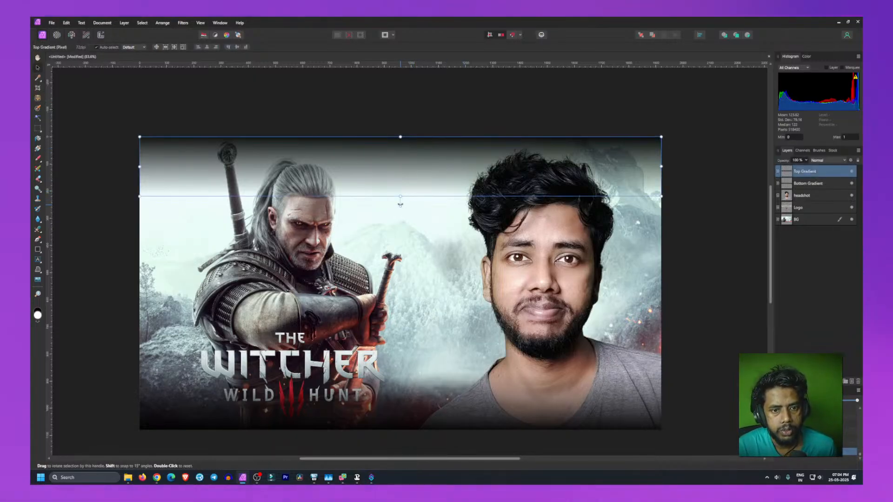
pyautogui.moveTo(400, 196); pyautogui.dragTo(399, 177)
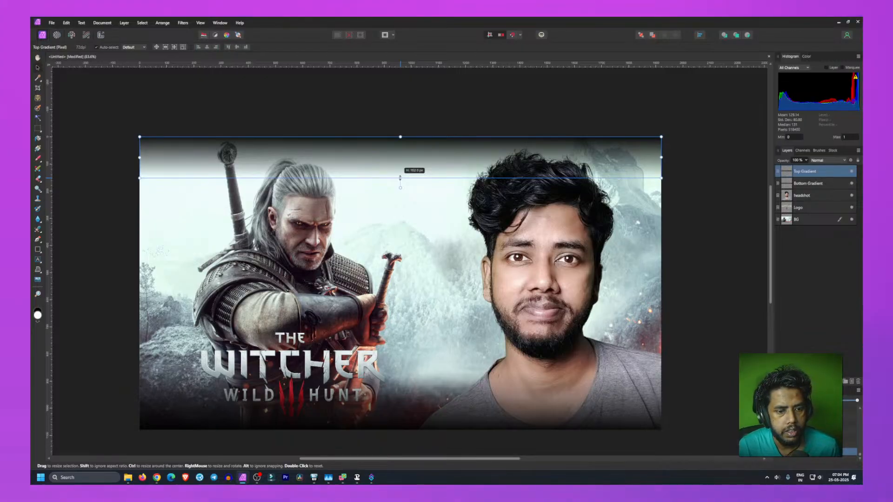
pyautogui.moveTo(400, 177); pyautogui.dragTo(399, 172)
pyautogui.click(107, 201)
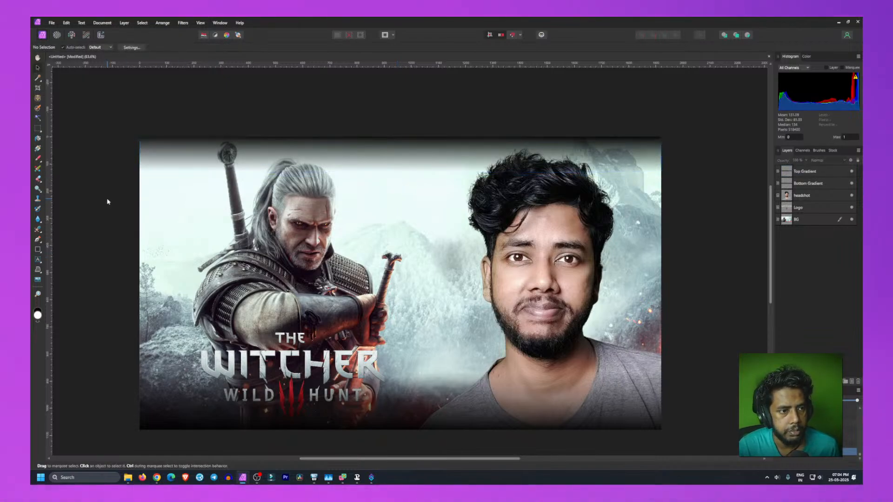
pyautogui.click(188, 152)
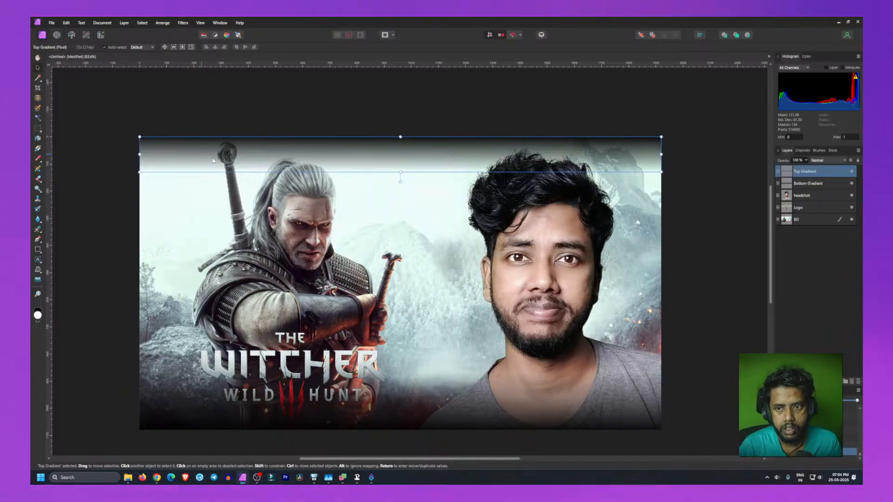
# Step: Widen the Top Gradient slightly so it extends past both side edges of the canvas
pyautogui.moveTo(138, 155); pyautogui.dragTo(137, 155)
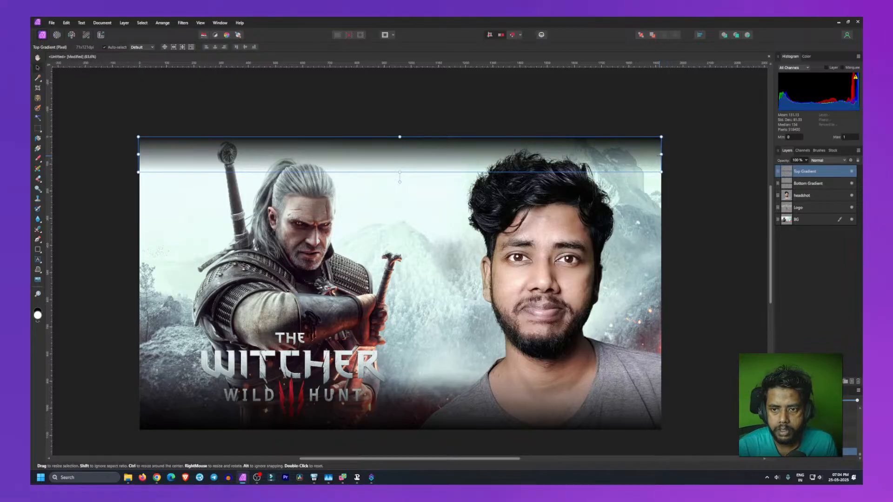
pyautogui.moveTo(662, 154); pyautogui.dragTo(665, 154)
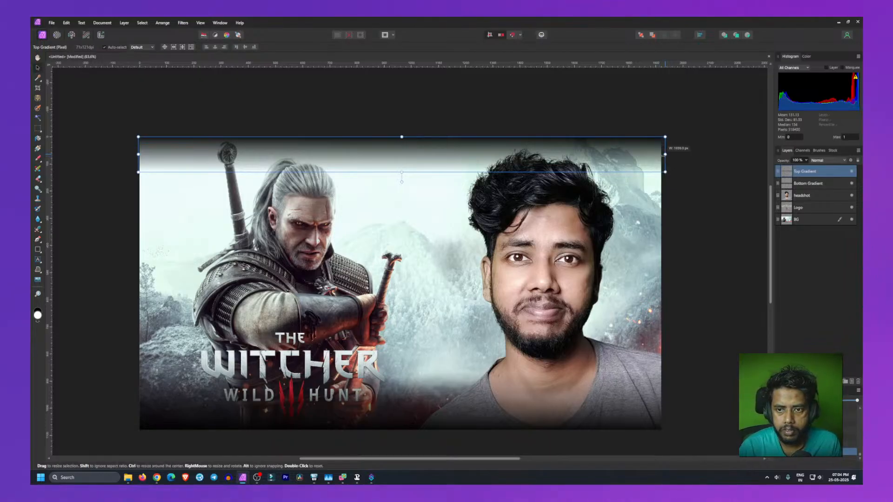
pyautogui.click(696, 216)
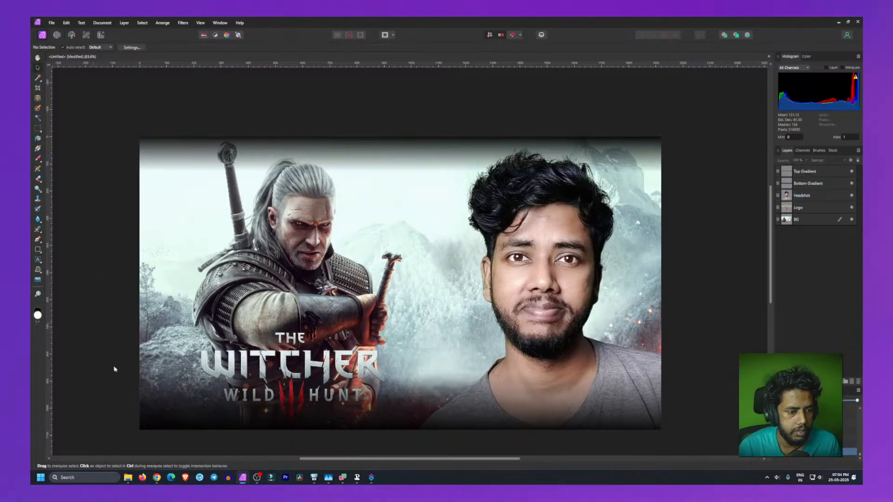
# Step: Widen the Bottom Gradient slightly so it extends past both side edges of the canvas
pyautogui.click(158, 419)
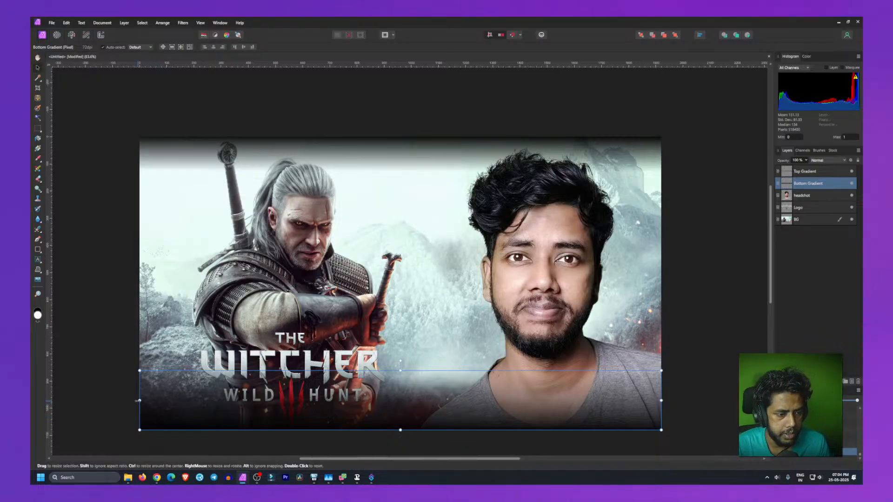
pyautogui.click(116, 393)
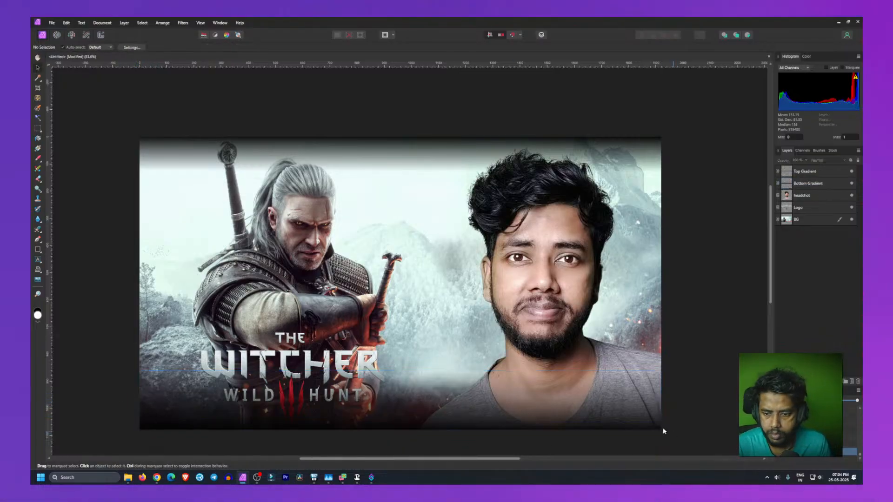
pyautogui.click(644, 409)
pyautogui.moveTo(662, 400); pyautogui.dragTo(664, 401)
pyautogui.click(698, 395)
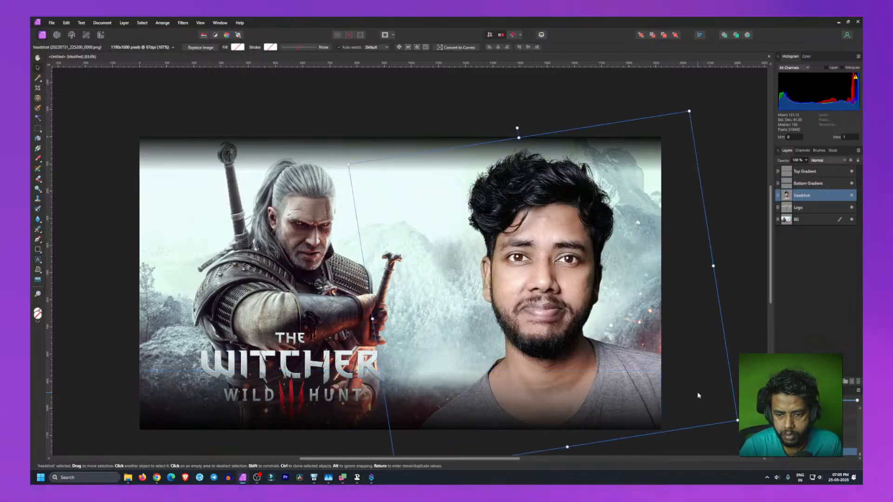
pyautogui.click(114, 218)
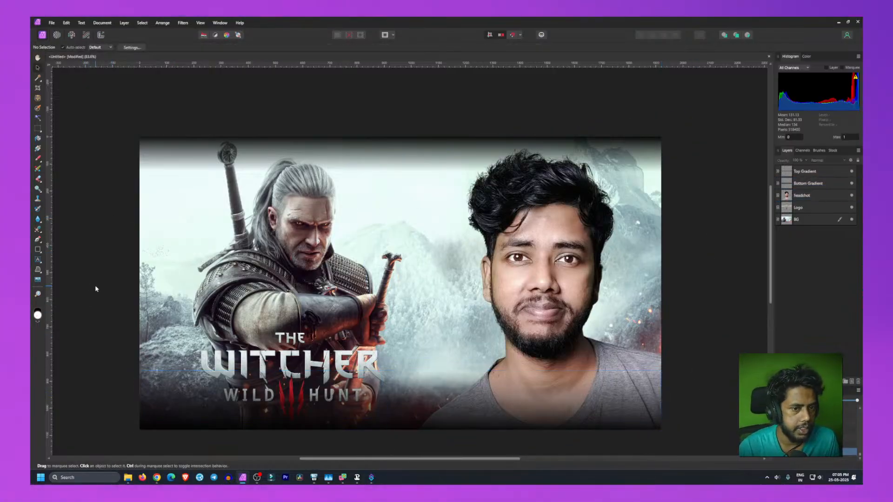
pyautogui.click(391, 401)
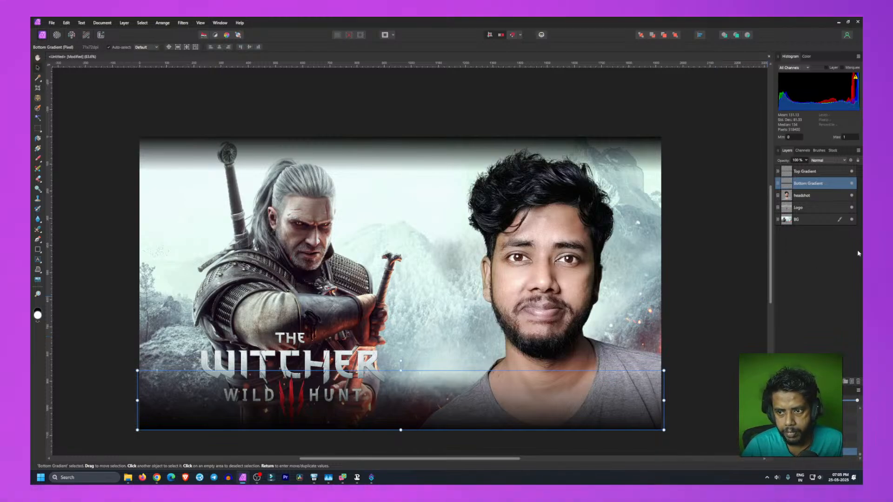
# Step: Duplicate the Bottom Gradient layer and move the copy up into the middle of the canvas
pyautogui.rightClick(803, 187)
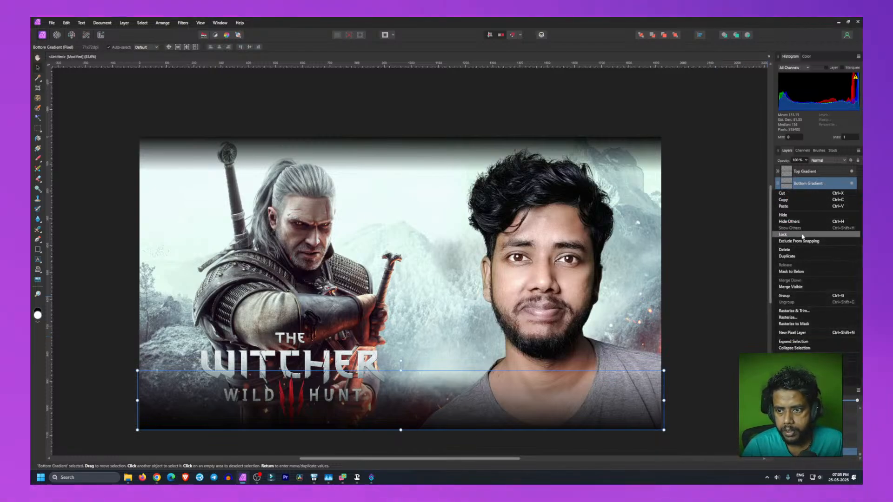
pyautogui.click(790, 256)
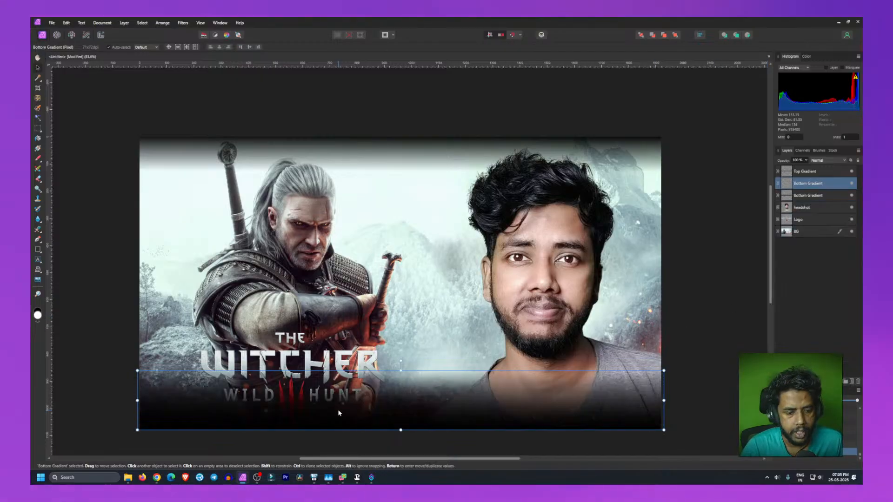
pyautogui.moveTo(372, 399); pyautogui.dragTo(380, 243)
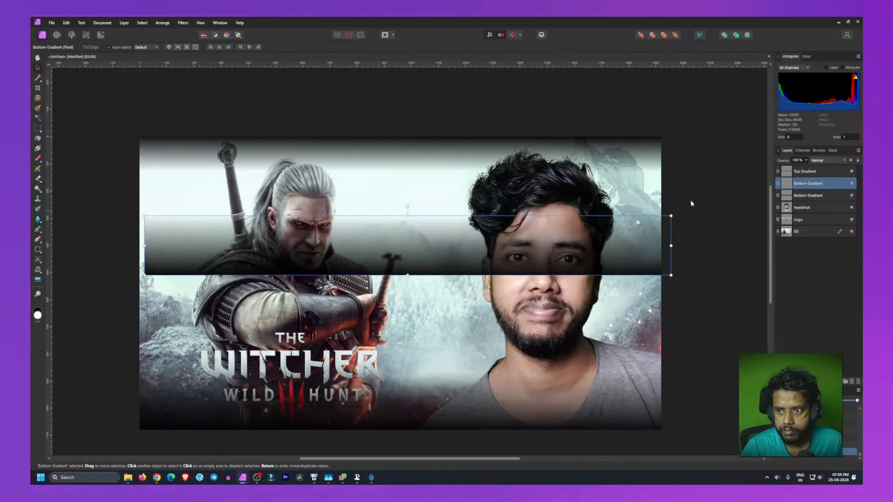
# Step: Rename the duplicated gradient layer Left Gradient
pyautogui.doubleClick(804, 183)
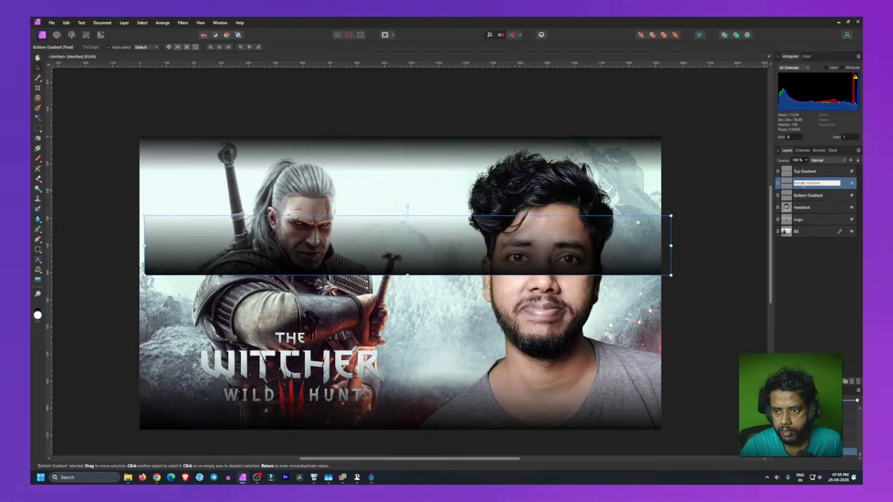
pyautogui.moveTo(805, 184); pyautogui.dragTo(794, 183)
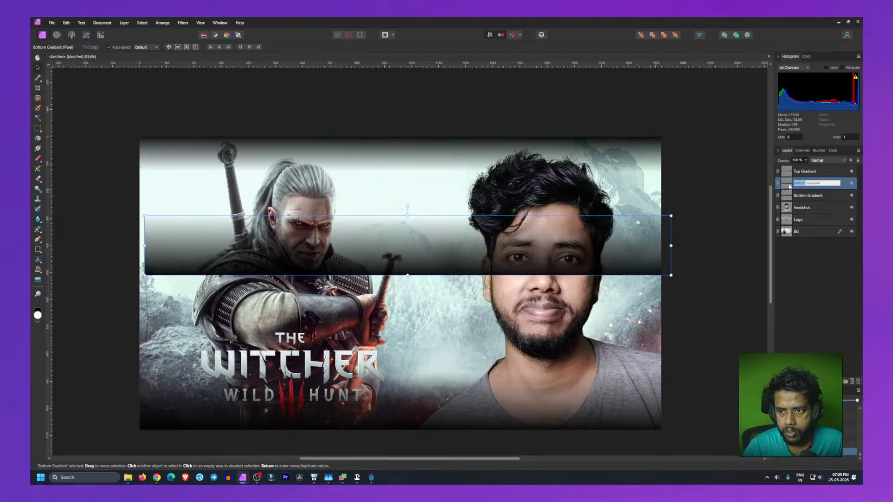
pyautogui.write('Left')
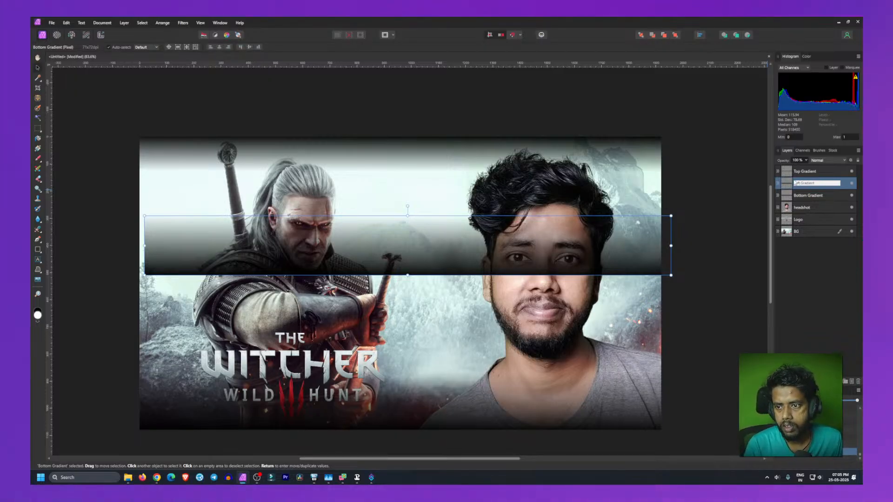
pyautogui.press('Return')
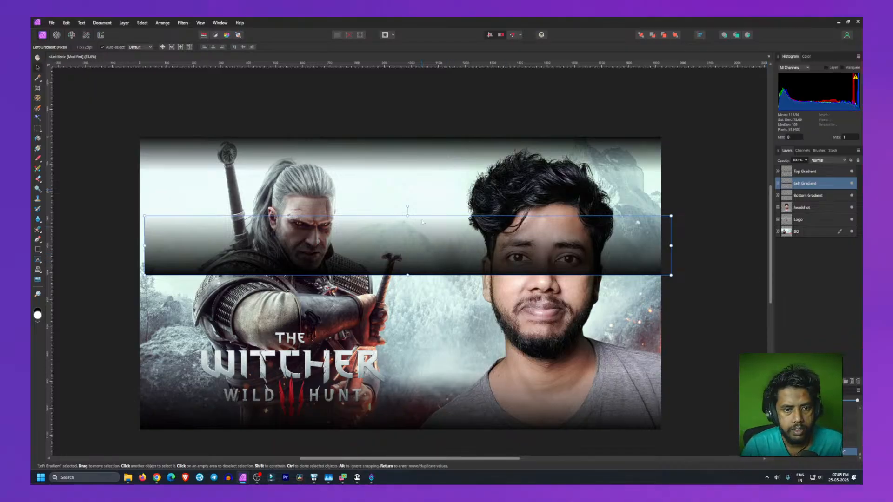
# Step: Rotate the Left Gradient upright and move it over the canvas's left edge with its dark side outward
pyautogui.moveTo(408, 206); pyautogui.dragTo(559, 230)
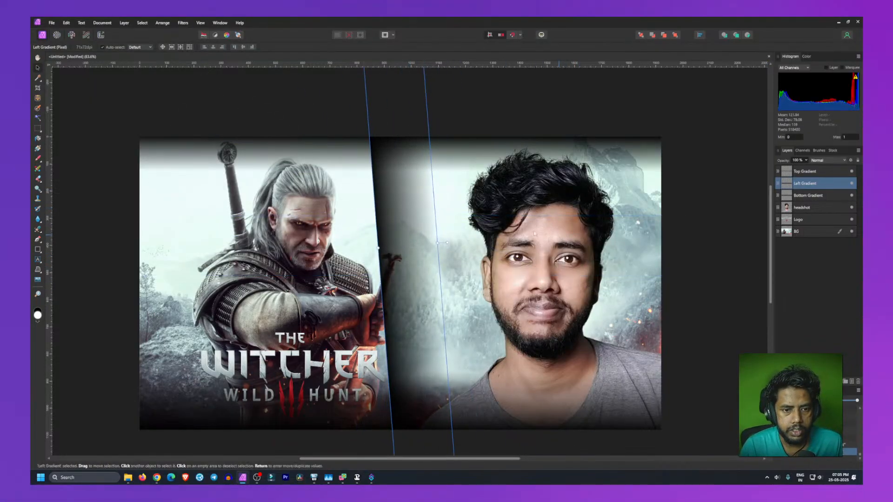
pyautogui.moveTo(418, 88); pyautogui.dragTo(424, 226)
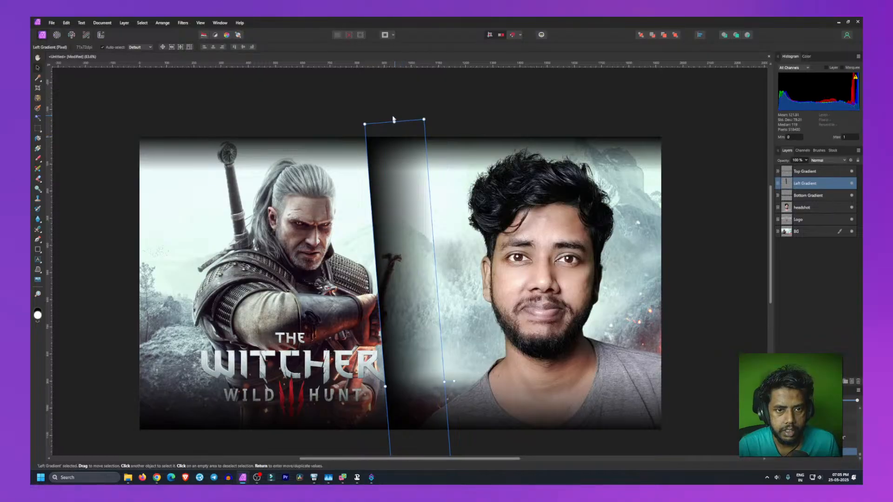
pyautogui.moveTo(394, 122); pyautogui.dragTo(408, 299)
pyautogui.moveTo(422, 380); pyautogui.dragTo(245, 223)
pyautogui.moveTo(227, 380); pyautogui.dragTo(150, 324)
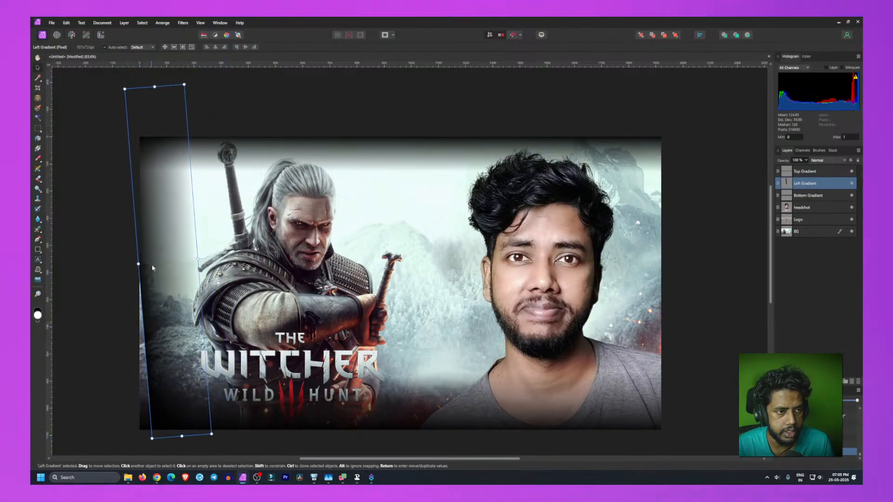
# Step: Resize the Left Gradient to span the full canvas height and straighten it along the left edge
pyautogui.moveTo(155, 86); pyautogui.dragTo(157, 133)
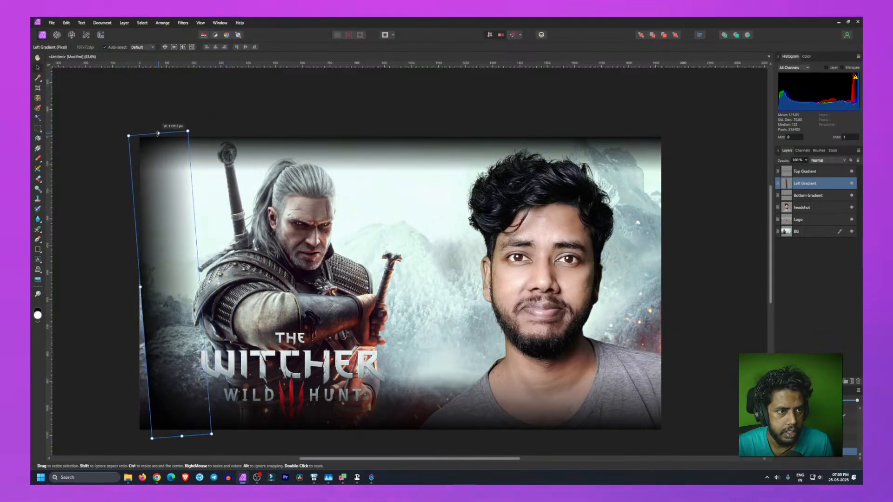
pyautogui.moveTo(142, 166); pyautogui.dragTo(148, 153)
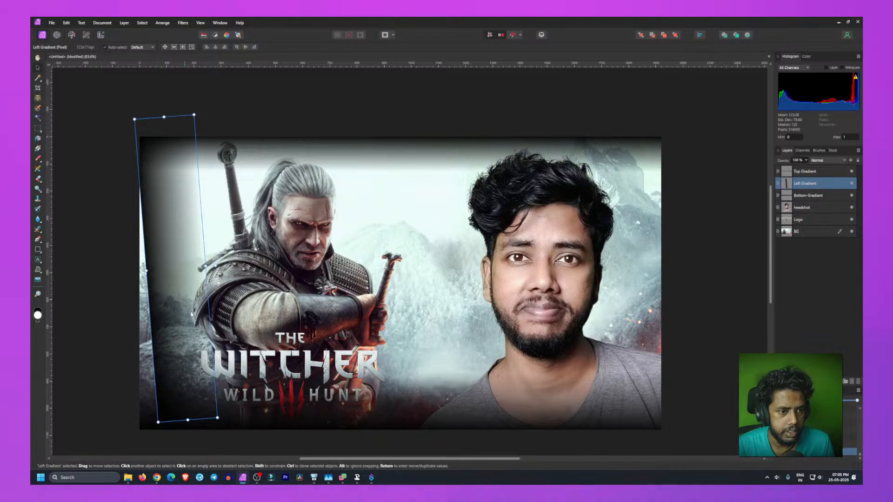
pyautogui.moveTo(161, 119); pyautogui.dragTo(227, 270)
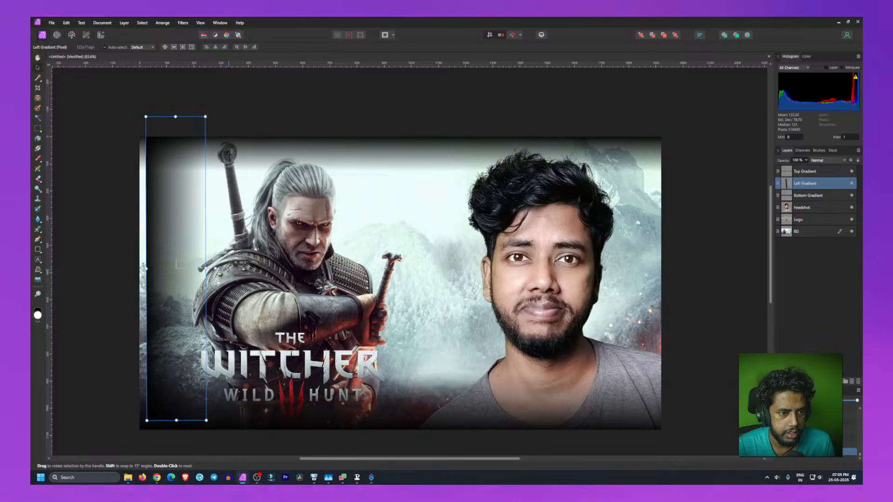
pyautogui.moveTo(228, 270); pyautogui.dragTo(233, 270)
pyautogui.moveTo(186, 237); pyautogui.dragTo(171, 251)
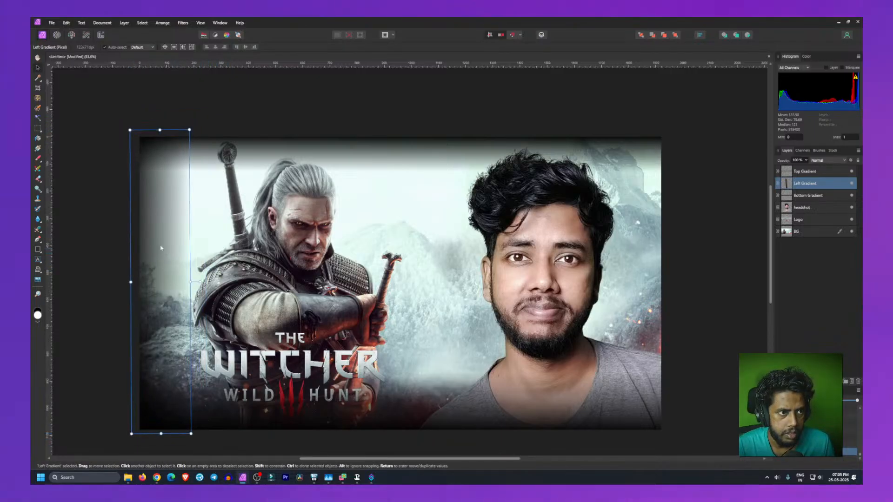
pyautogui.rightClick(149, 171)
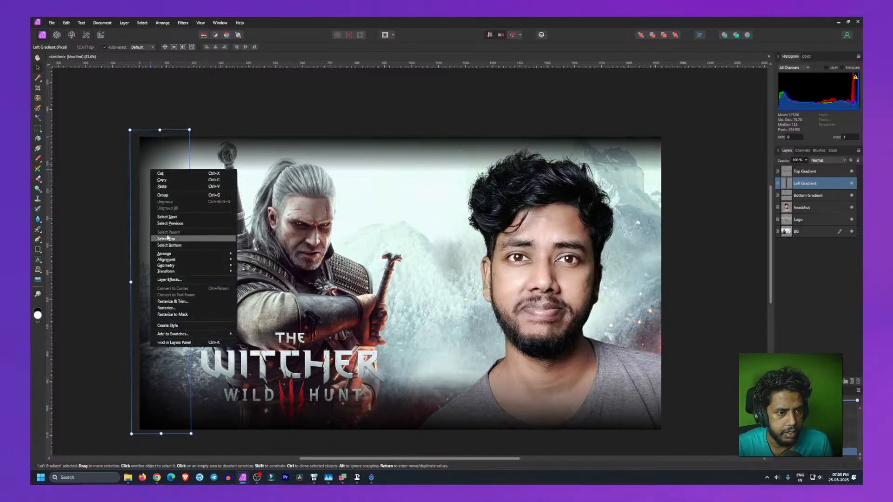
pyautogui.moveTo(179, 260)
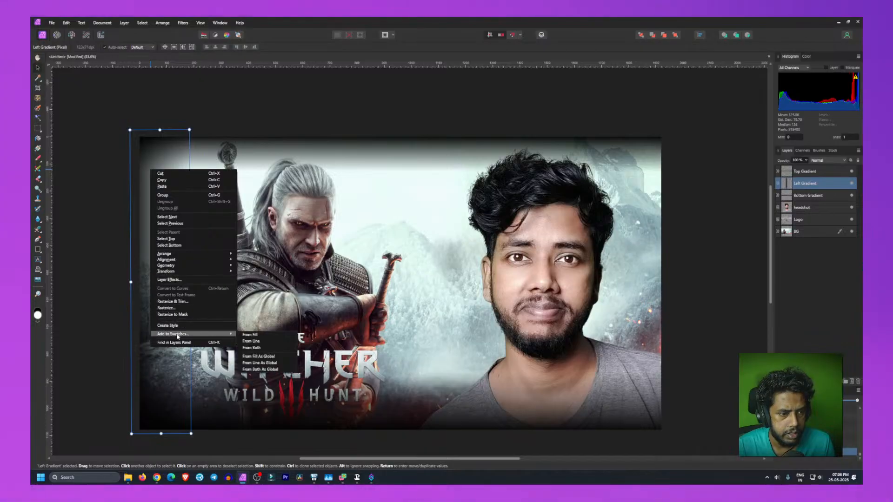
pyautogui.click(136, 244)
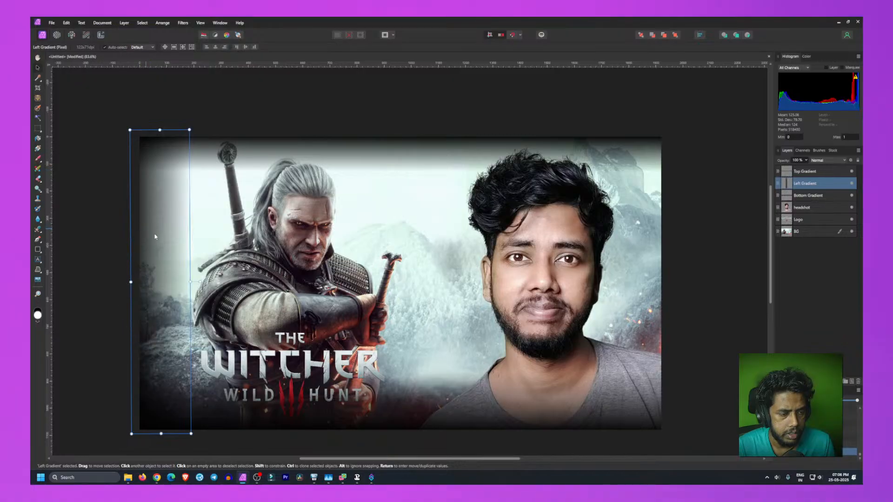
# Step: Straighten the Left Gradient to exactly vertical and nudge it slightly right against the canvas's left edge
pyautogui.moveTo(191, 282); pyautogui.dragTo(163, 278)
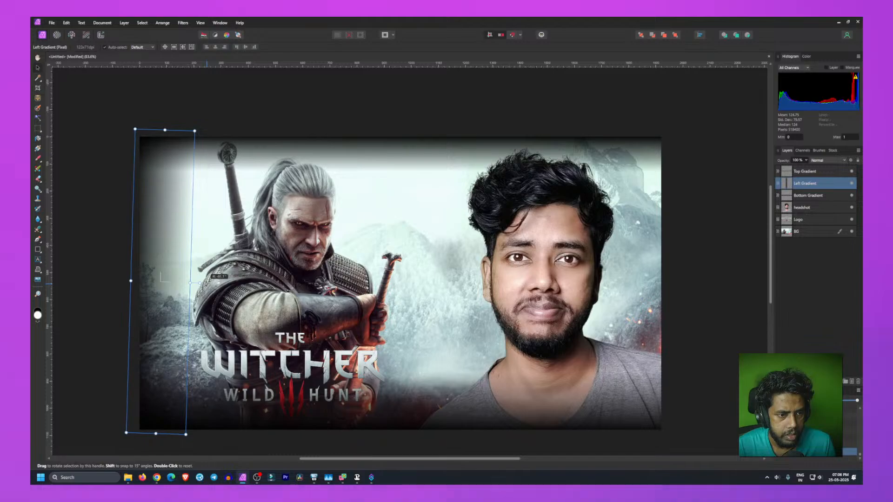
pyautogui.press('m')
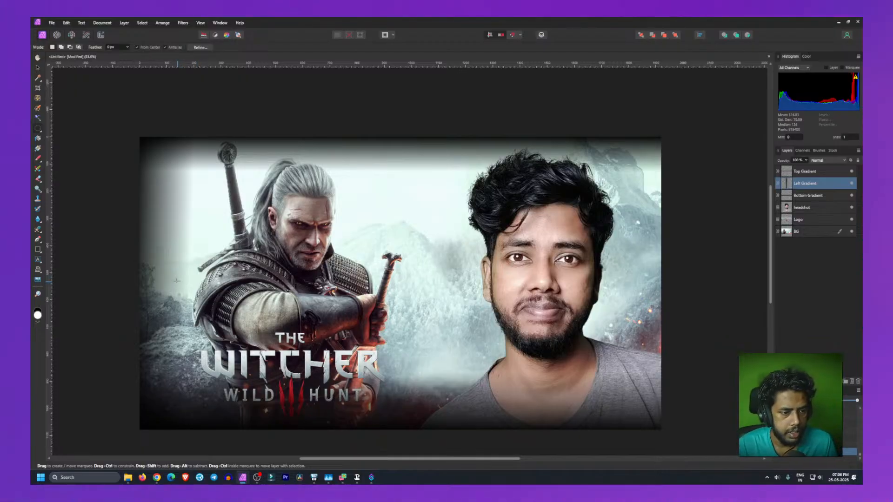
pyautogui.press('v')
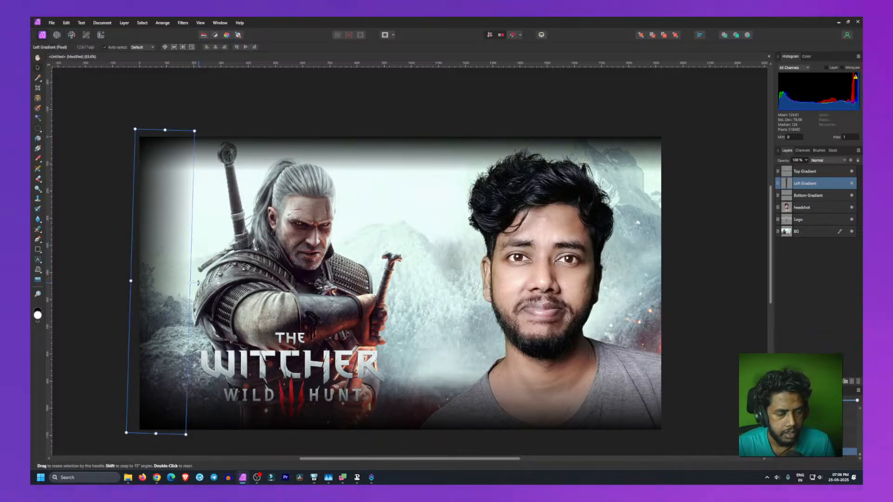
pyautogui.moveTo(198, 283); pyautogui.dragTo(199, 281)
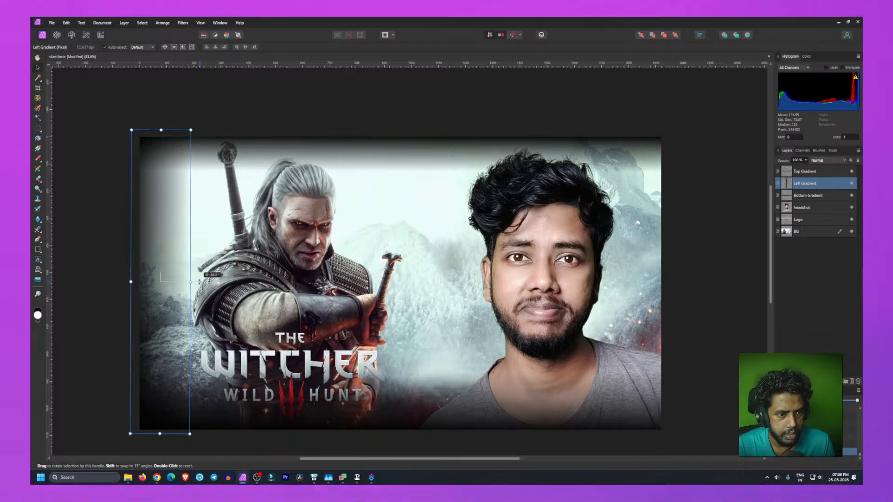
pyautogui.moveTo(199, 281); pyautogui.dragTo(199, 281)
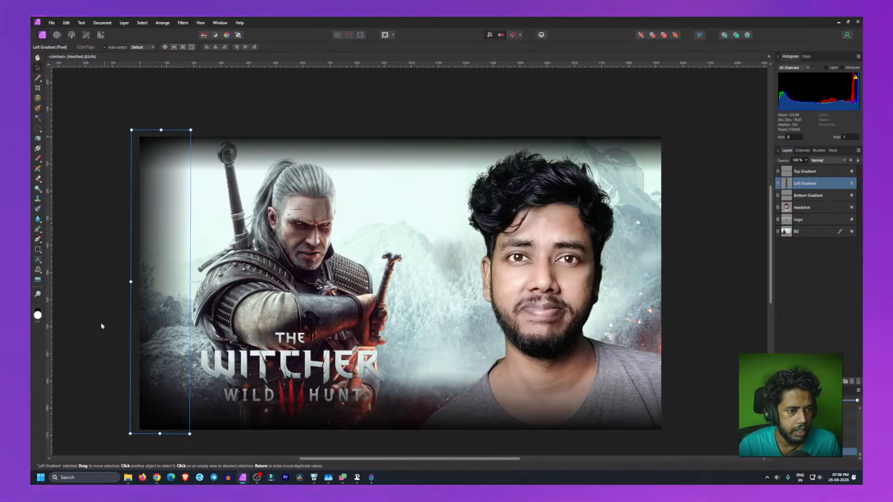
pyautogui.click(71, 392)
pyautogui.click(162, 288)
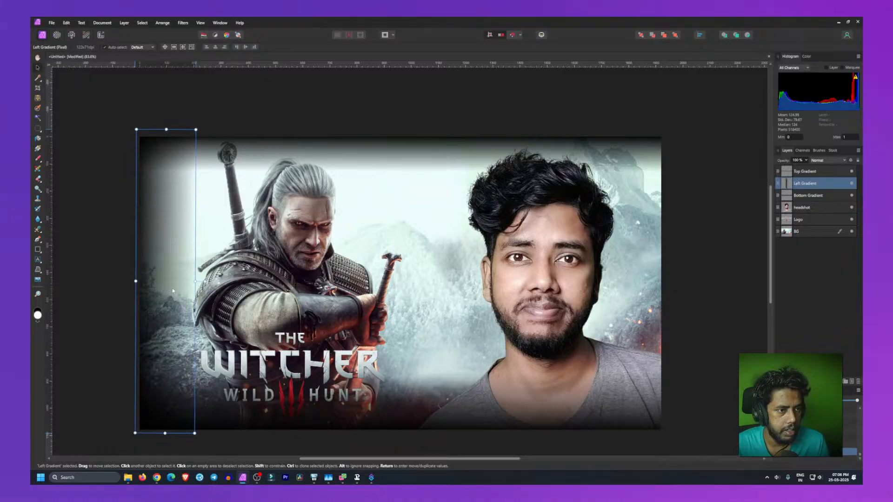
pyautogui.moveTo(165, 292); pyautogui.dragTo(168, 290)
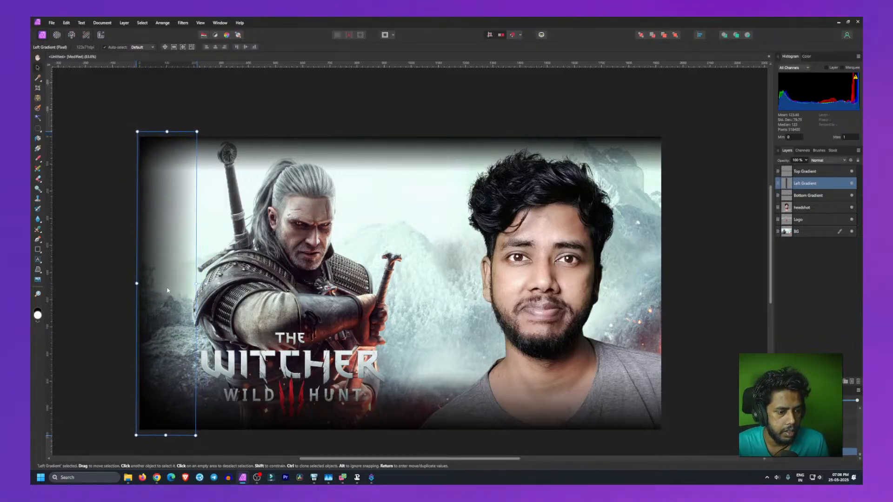
pyautogui.click(77, 457)
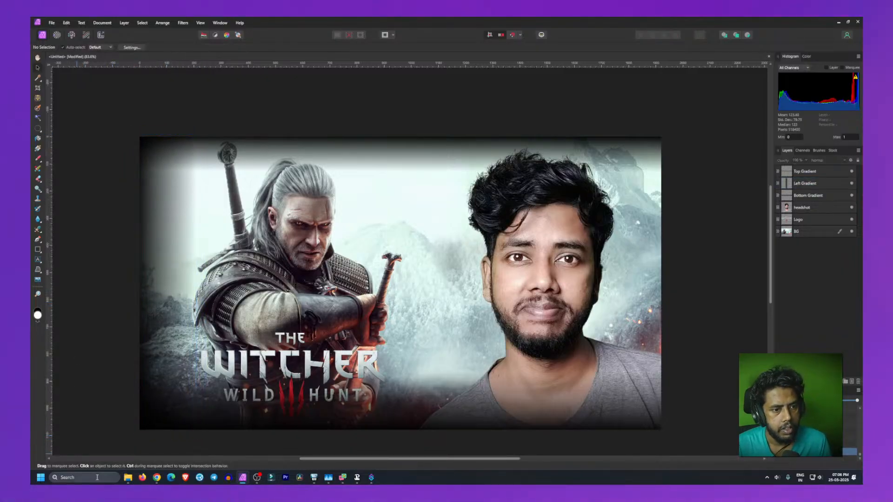
# Step: Duplicate the Left Gradient and flip the copy onto the canvas's right edge with its dark side outward
pyautogui.click(177, 277)
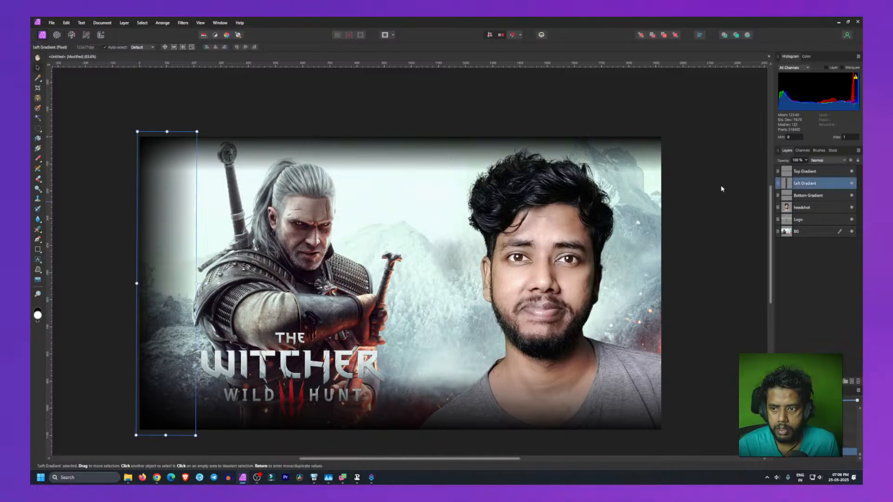
pyautogui.rightClick(814, 184)
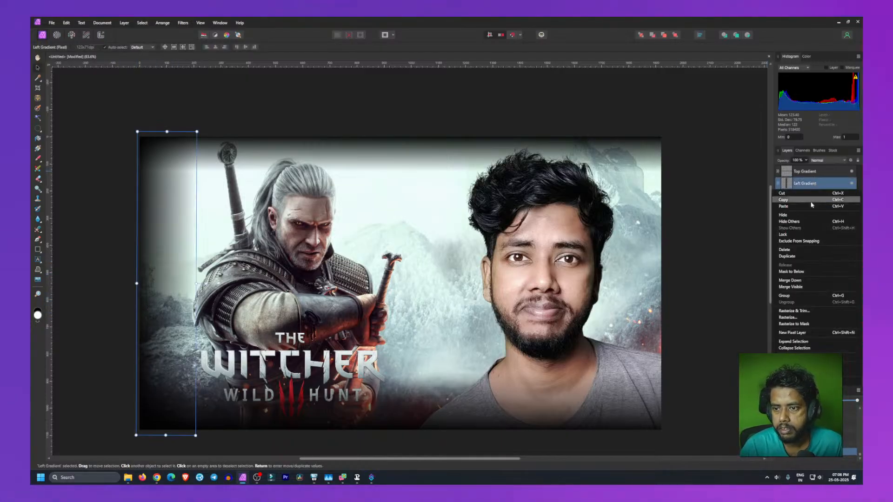
pyautogui.click(797, 256)
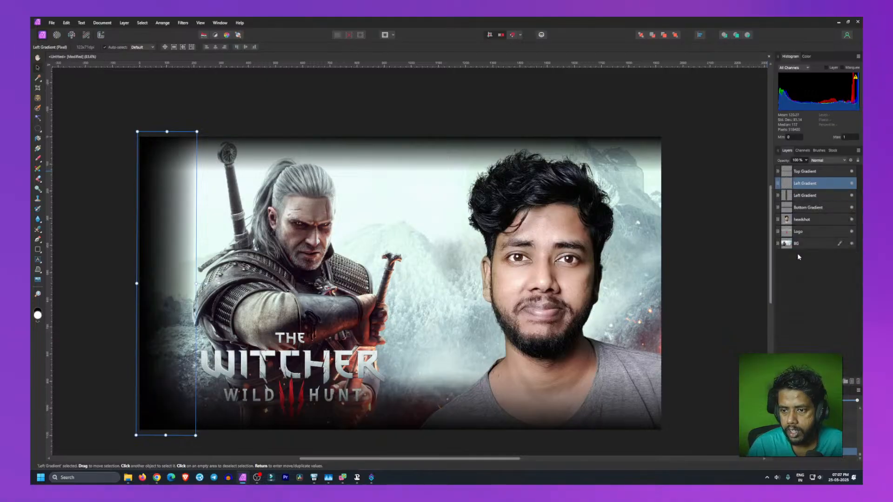
pyautogui.moveTo(214, 296); pyautogui.dragTo(633, 339)
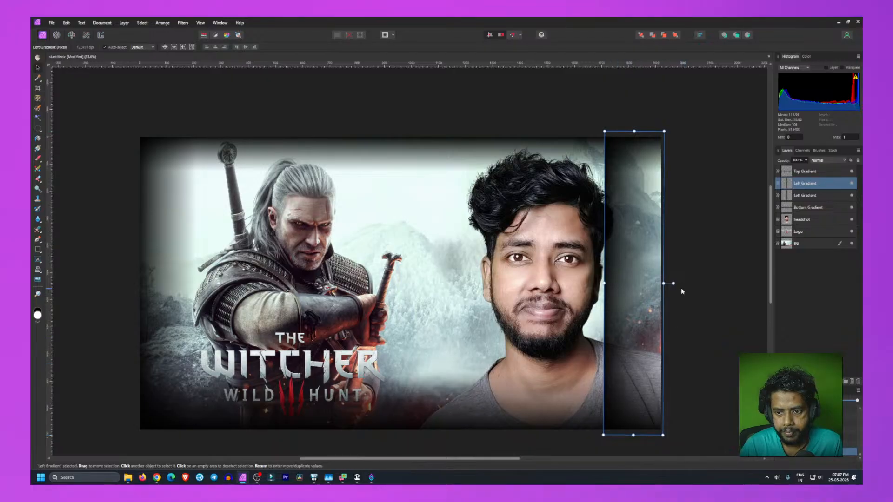
pyautogui.moveTo(672, 283); pyautogui.dragTo(378, 284)
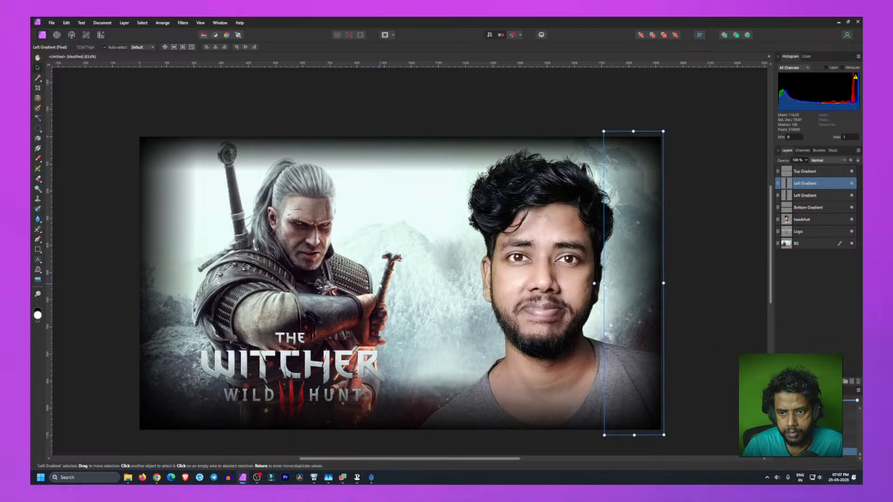
# Step: Group the four gradient layers together and name the group Side Gradients
pyautogui.click(100, 257)
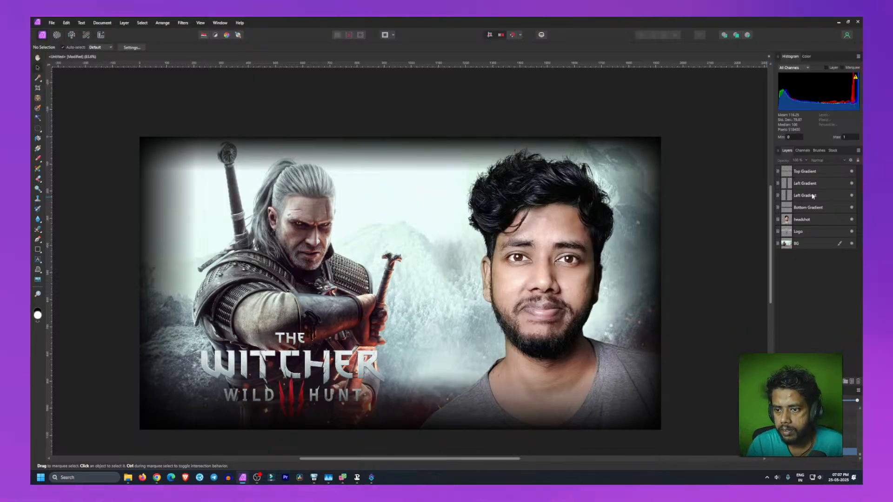
pyautogui.click(809, 209)
pyautogui.keyDown('shift'); pyautogui.click(813, 172); pyautogui.keyUp('shift')
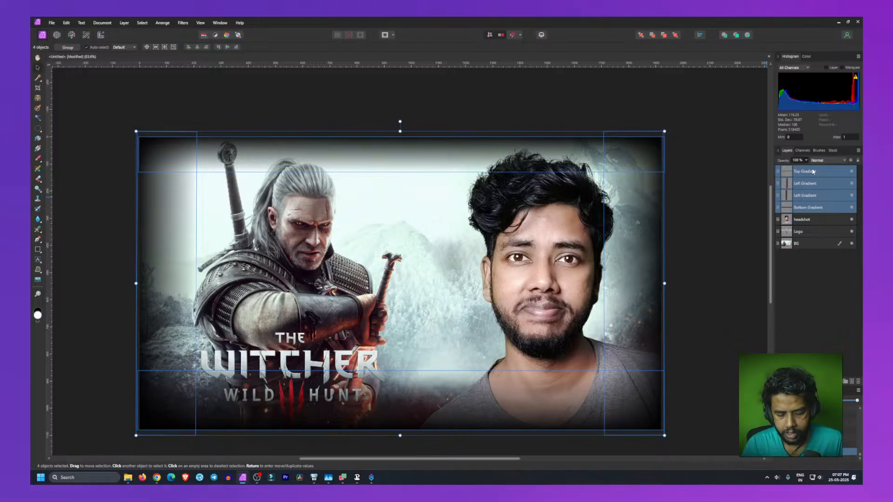
pyautogui.hotkey('ctrl', 'g')
pyautogui.doubleClick(801, 172)
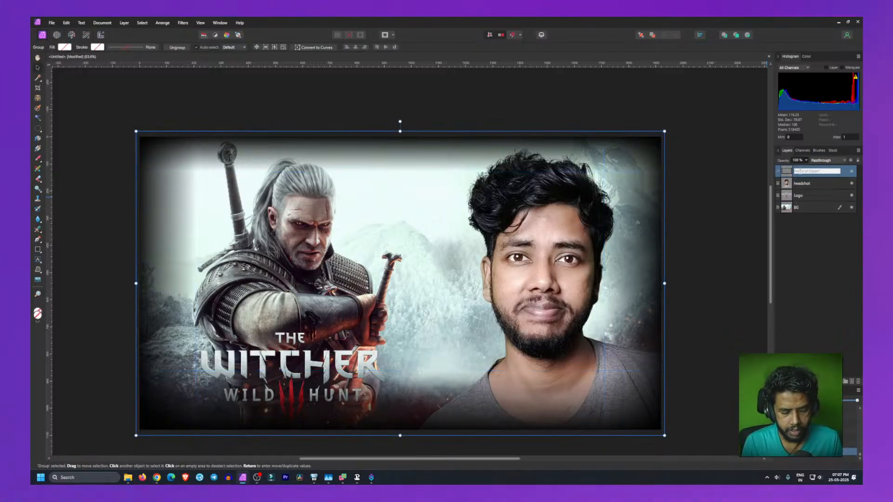
pyautogui.write('Side')
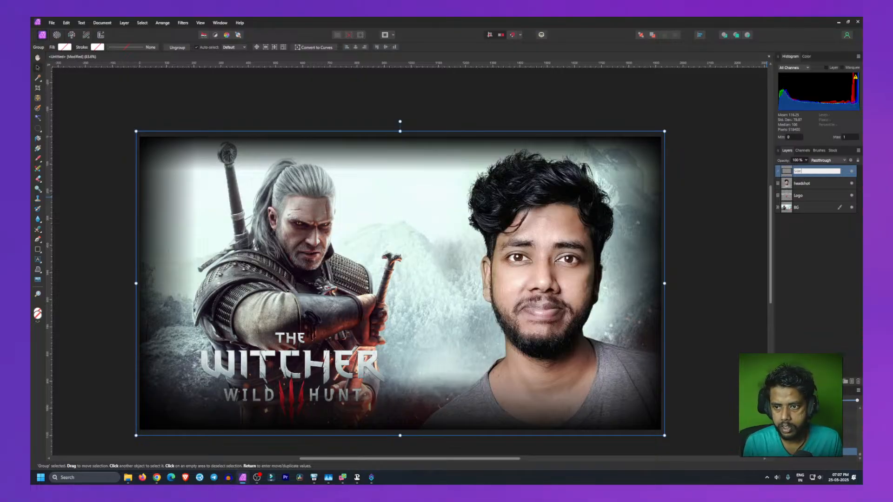
pyautogui.write(' Gradients')
pyautogui.press('Return')
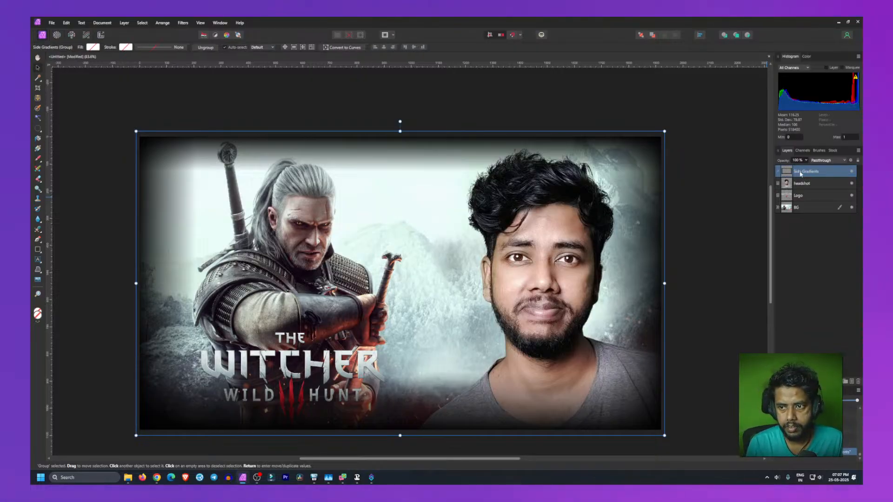
# Step: Toggle the Side Gradients group's visibility to compare the thumbnail with and without the edge gradients
pyautogui.hotkey('ctrl', 'd')
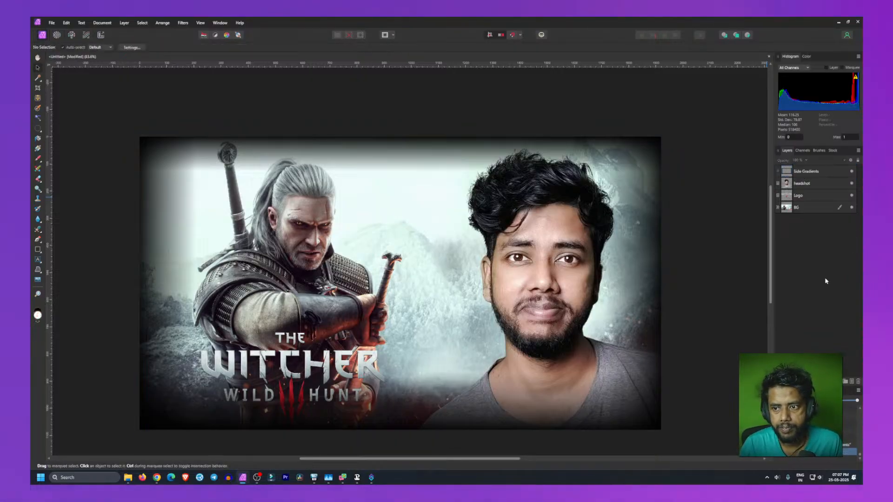
pyautogui.click(852, 171)
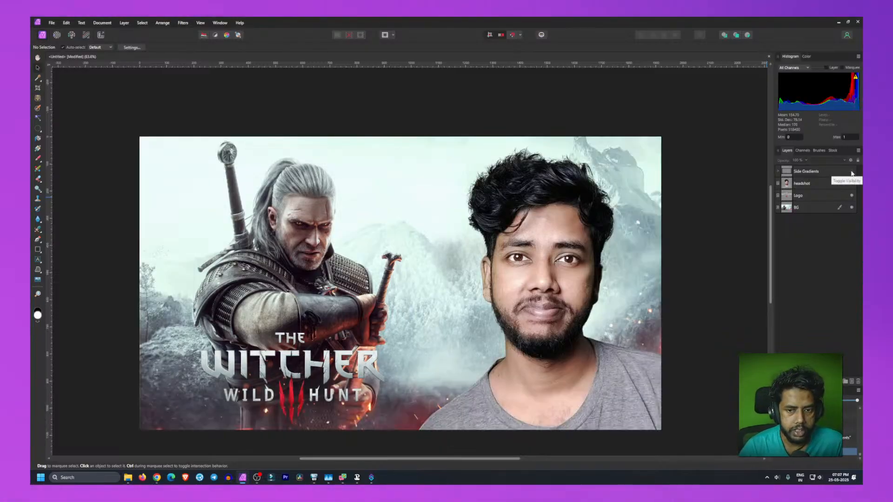
pyautogui.click(852, 172)
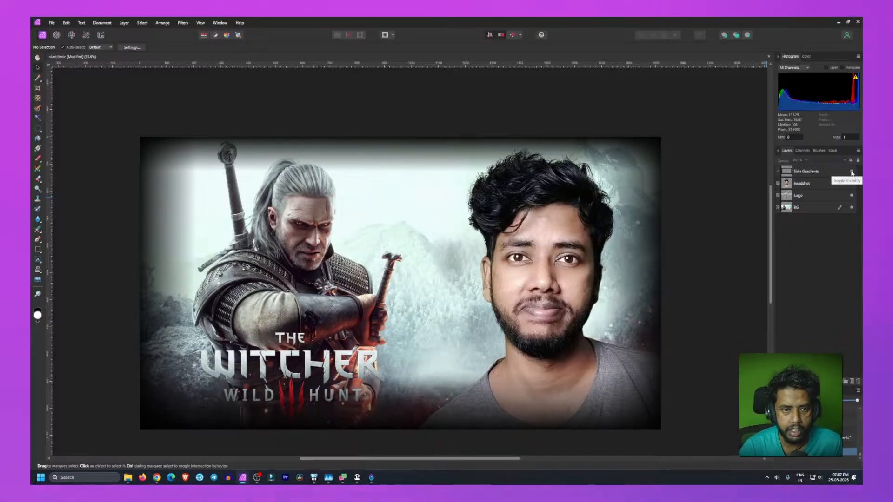
pyautogui.click(851, 171)
pyautogui.click(851, 171)
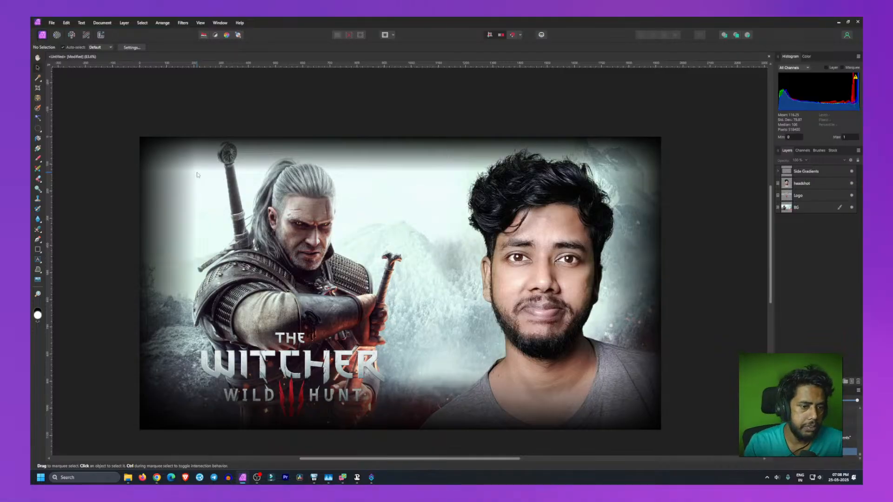
# Step: Expand the Side Gradients group and rename the duplicated gradient on the right edge Right Gradient
pyautogui.click(168, 196)
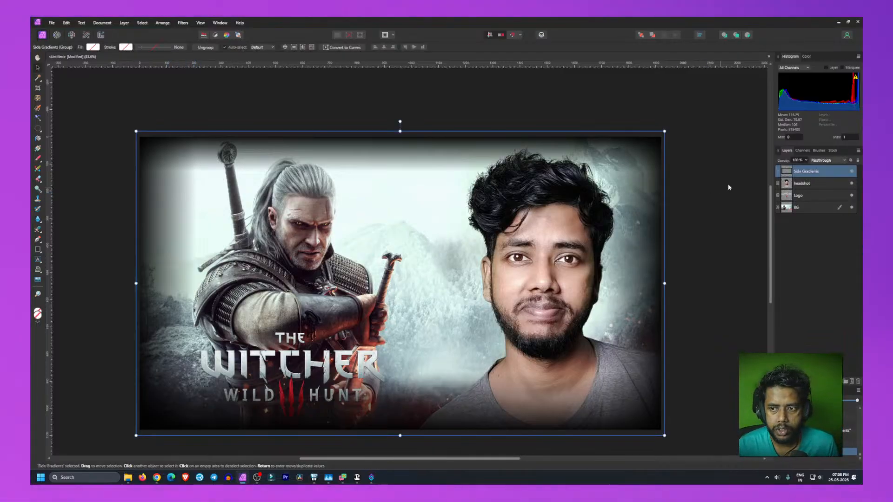
pyautogui.click(778, 172)
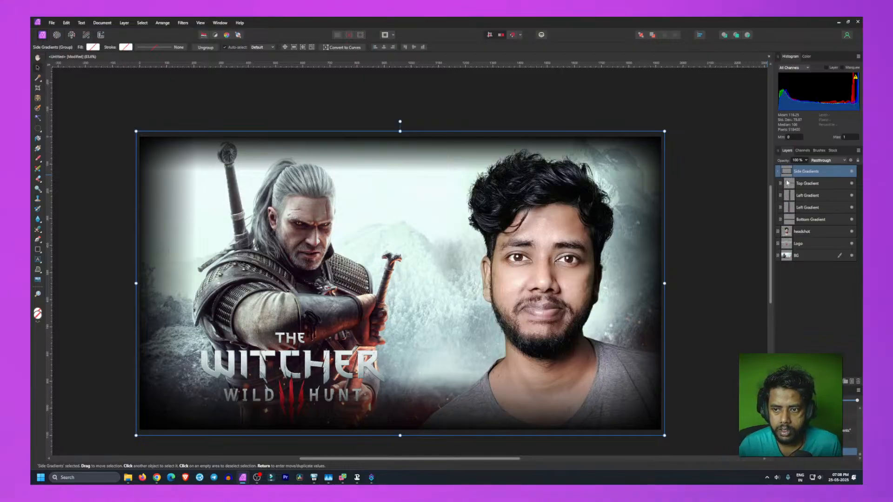
pyautogui.click(798, 220)
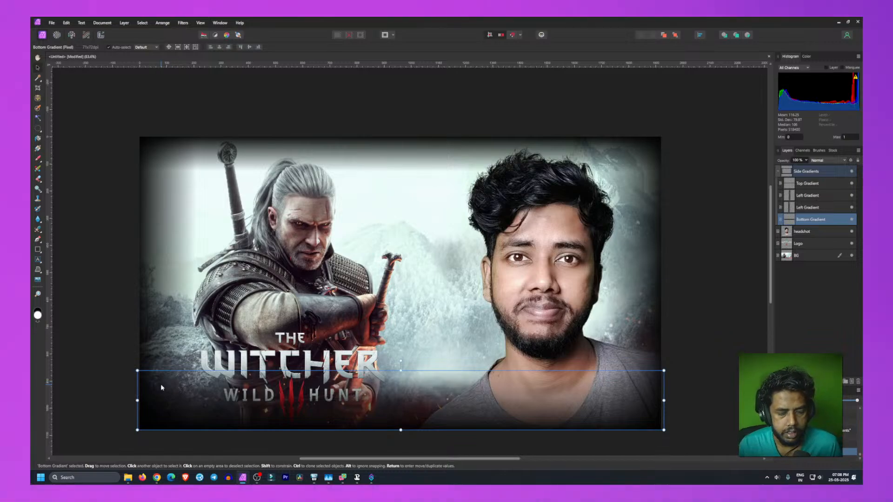
pyautogui.click(814, 208)
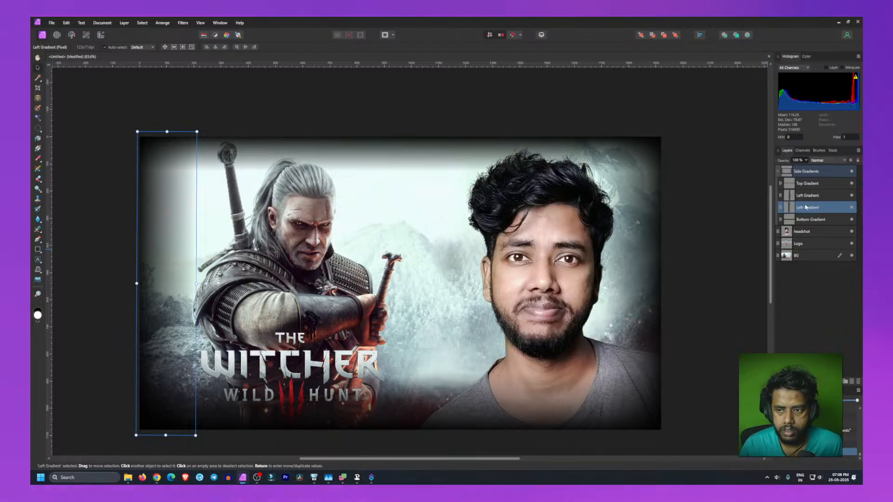
pyautogui.click(803, 196)
pyautogui.click(802, 195)
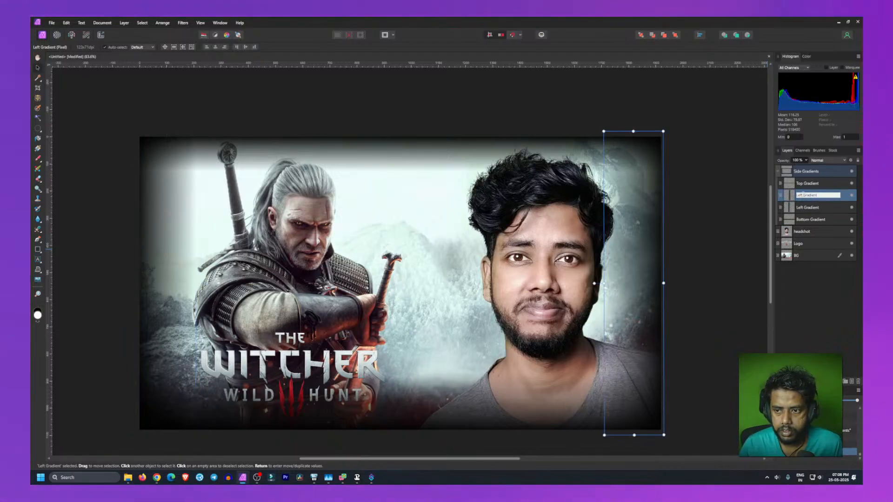
pyautogui.write('Right')
pyautogui.press('Return')
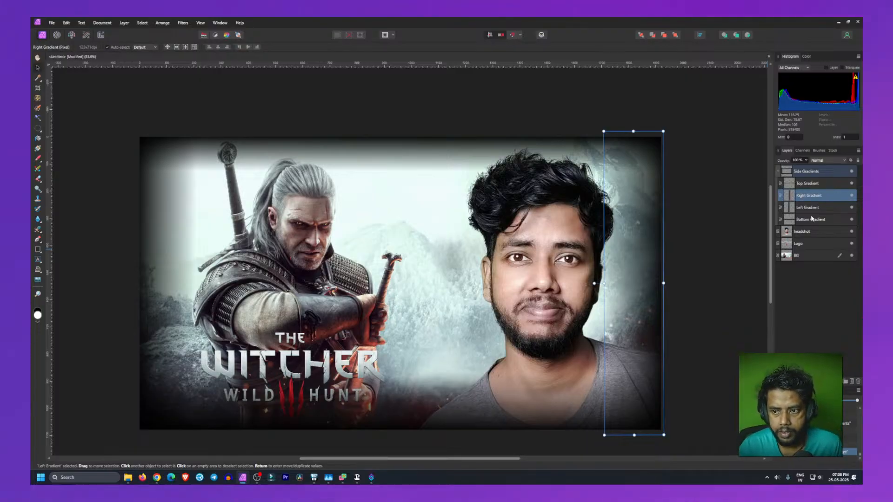
# Step: Shorten the Left Gradient from its top and bottom edges, then undo the resizing
pyautogui.click(800, 207)
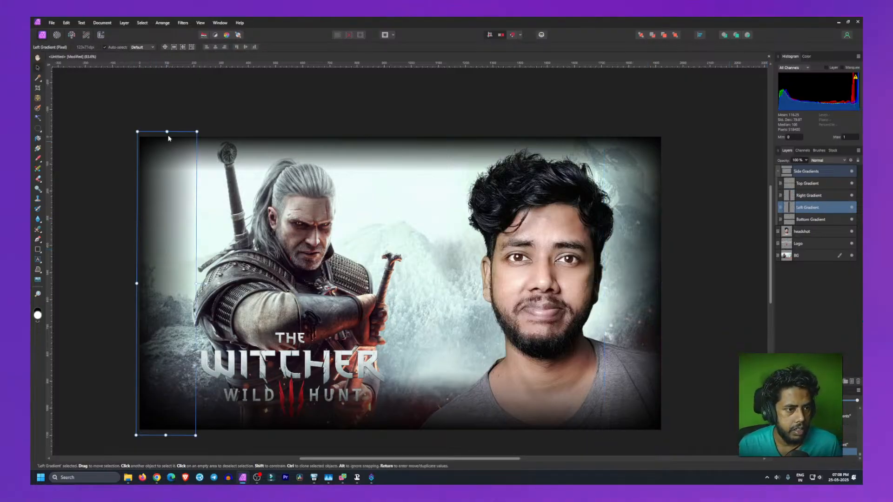
pyautogui.moveTo(167, 133); pyautogui.dragTo(171, 157)
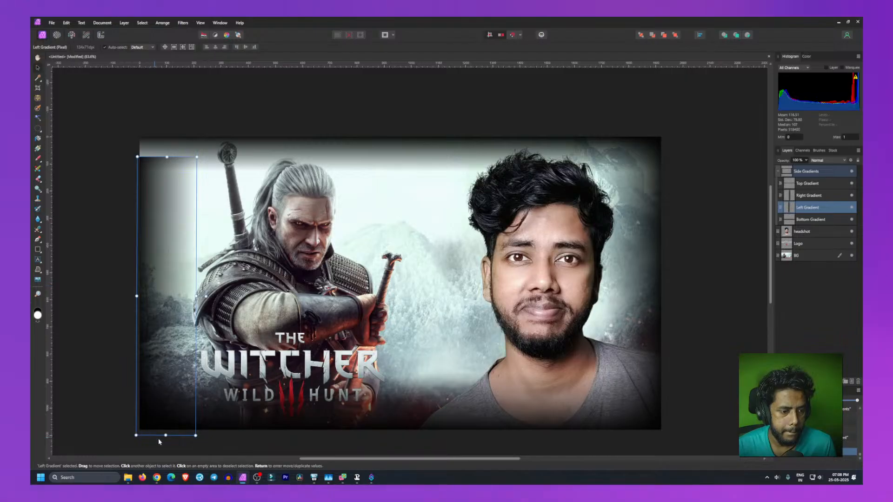
pyautogui.moveTo(163, 435); pyautogui.dragTo(172, 402)
pyautogui.click(96, 335)
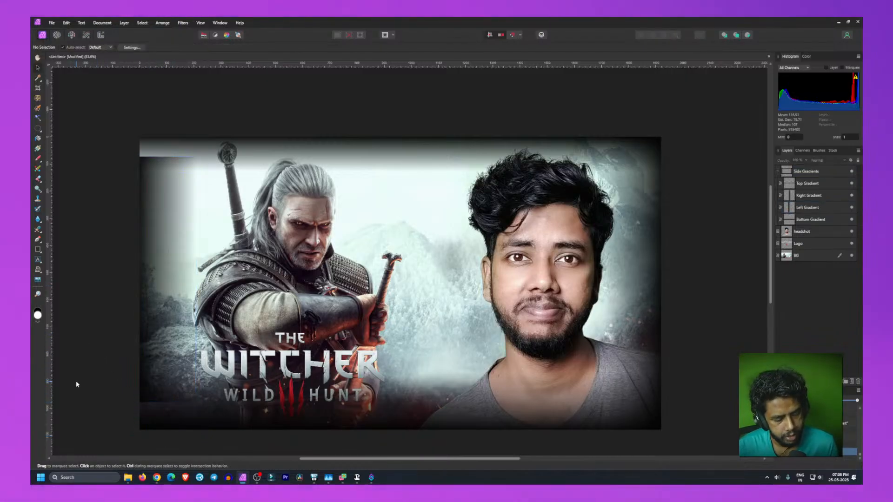
pyautogui.hotkey('ctrl', 'z')
pyautogui.hotkey('ctrl', 'z')
pyautogui.hotkey('ctrl', 'z')
pyautogui.click(84, 318)
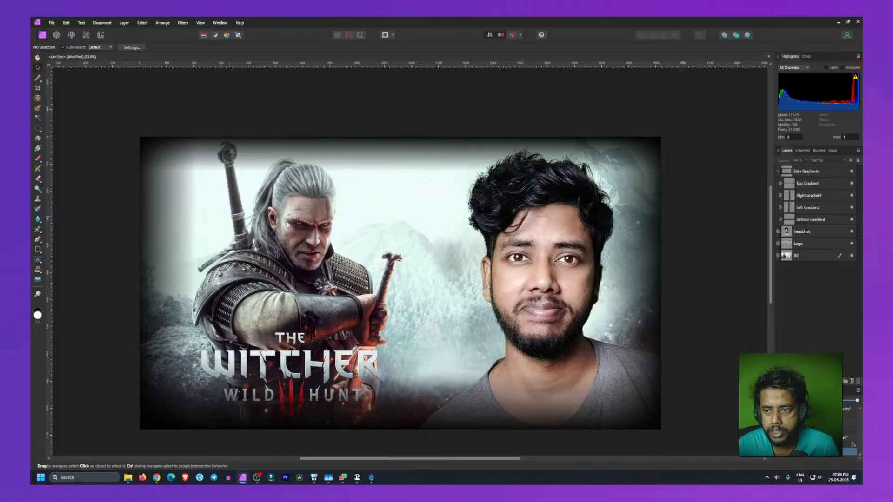
# Step: Hide the Side Gradients group and fill a new pixel layer with a radial gradient using the Gradient tool
pyautogui.click(779, 173)
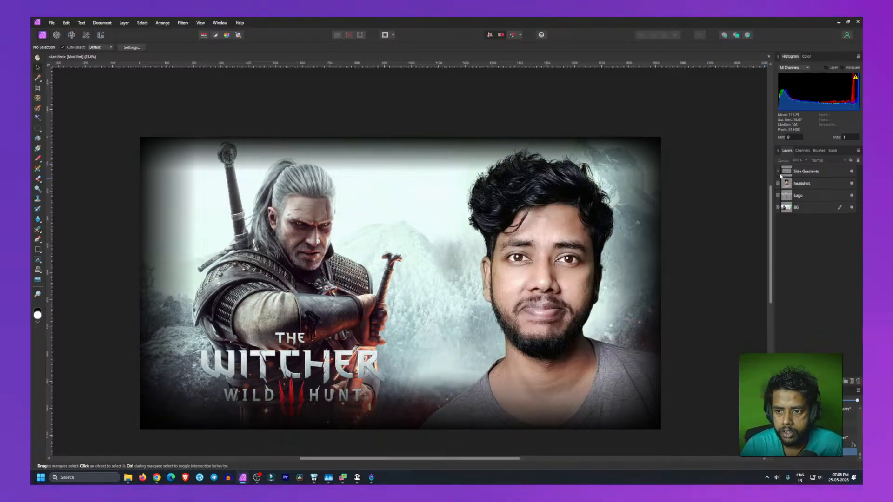
pyautogui.click(852, 172)
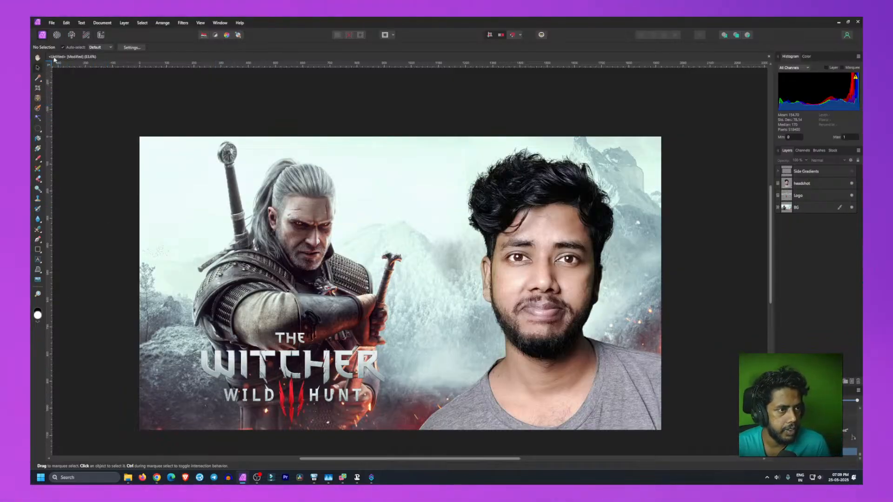
pyautogui.click(40, 148)
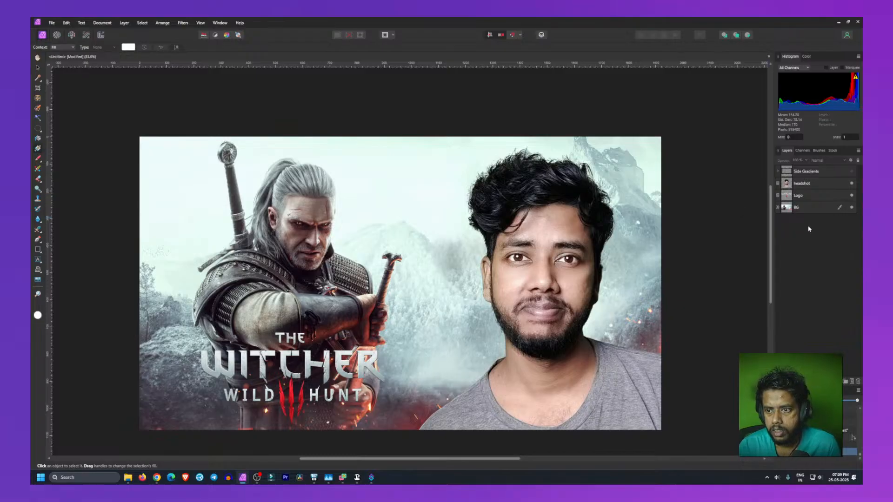
pyautogui.click(852, 382)
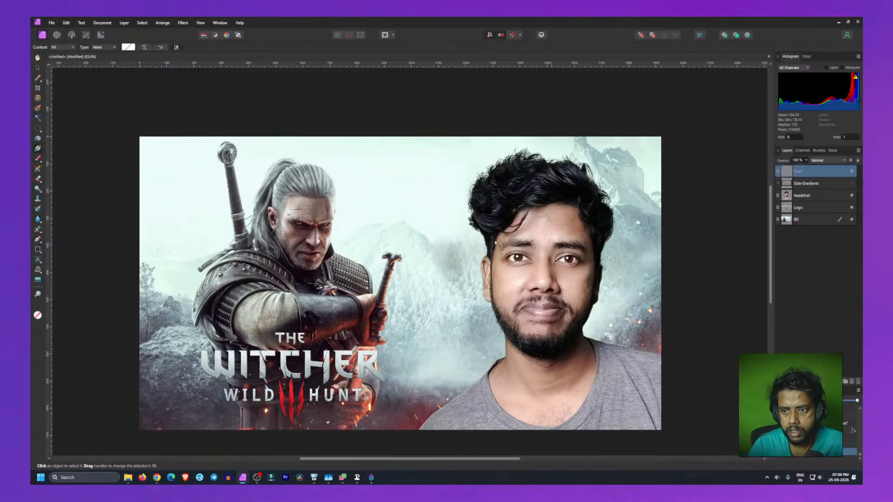
pyautogui.click(105, 48)
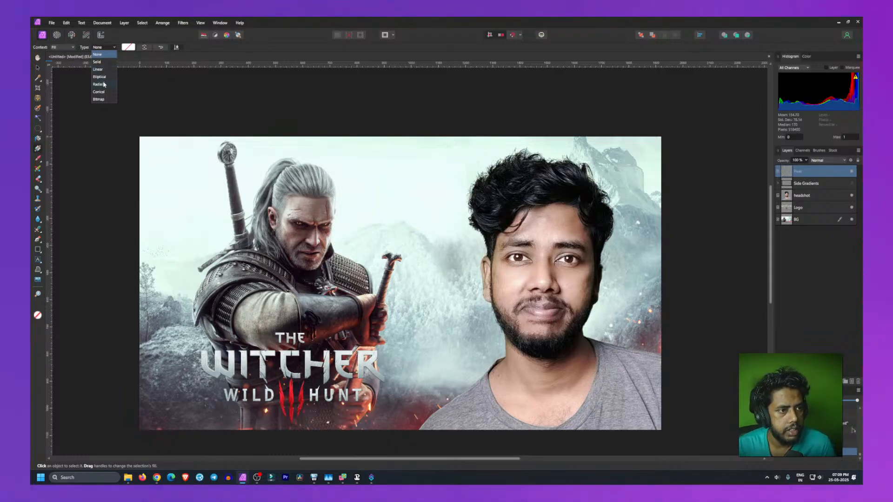
pyautogui.click(104, 84)
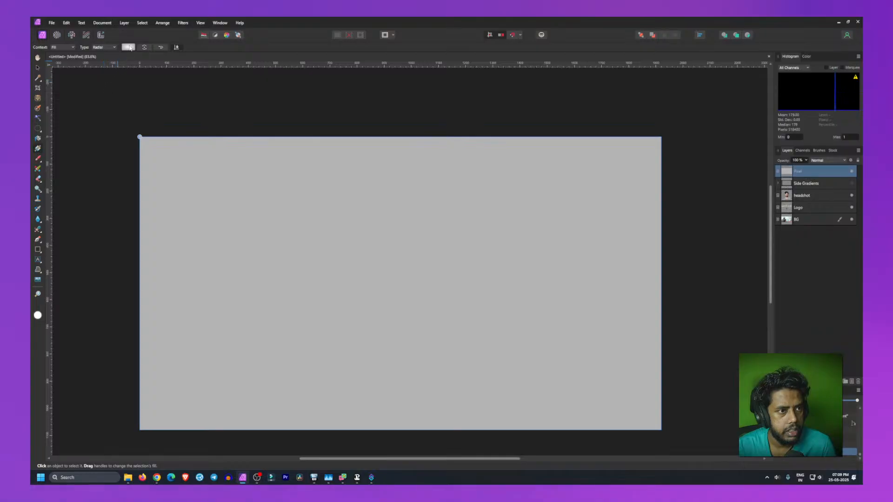
# Step: Draw and reposition a radial gradient on the pixel layer, then undo those three gradient edits
pyautogui.moveTo(214, 175); pyautogui.dragTo(306, 307)
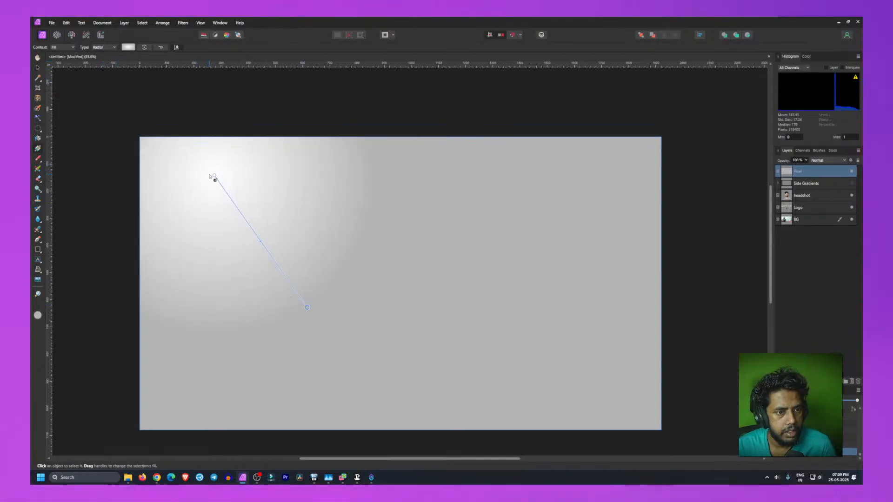
pyautogui.moveTo(214, 176); pyautogui.dragTo(377, 265)
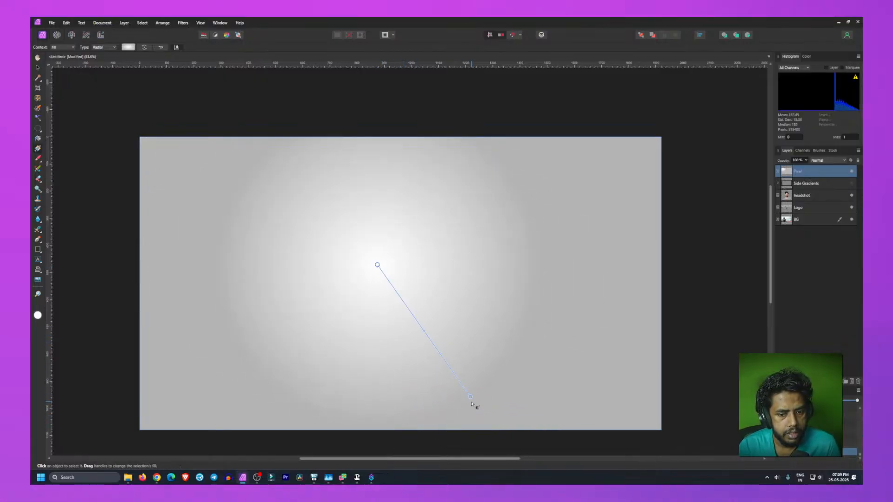
pyautogui.moveTo(471, 394); pyautogui.dragTo(461, 355)
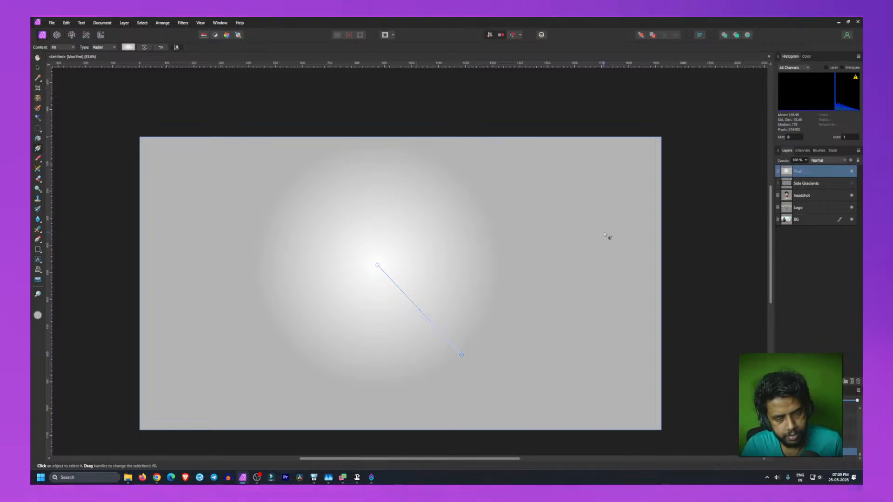
pyautogui.hotkey('ctrl', 'z')
pyautogui.hotkey('ctrl', 'z')
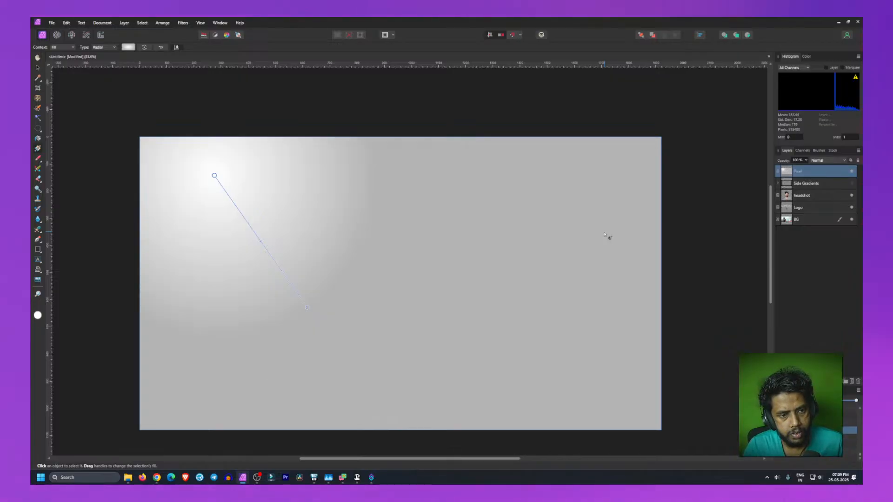
pyautogui.hotkey('ctrl', 'z')
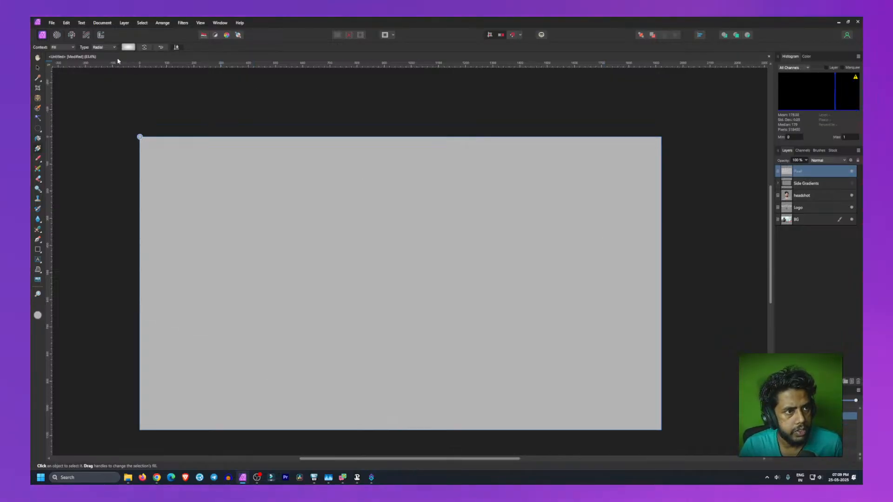
# Step: Switch the gradient type to Elliptical and draw an elliptical gradient centred on the canvas of the pixel layer
pyautogui.click(106, 48)
pyautogui.click(109, 77)
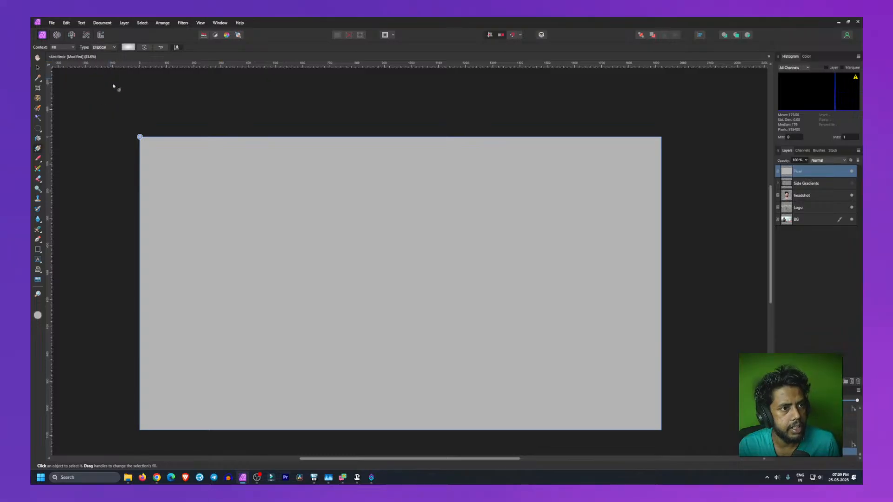
pyautogui.moveTo(281, 205); pyautogui.dragTo(388, 332)
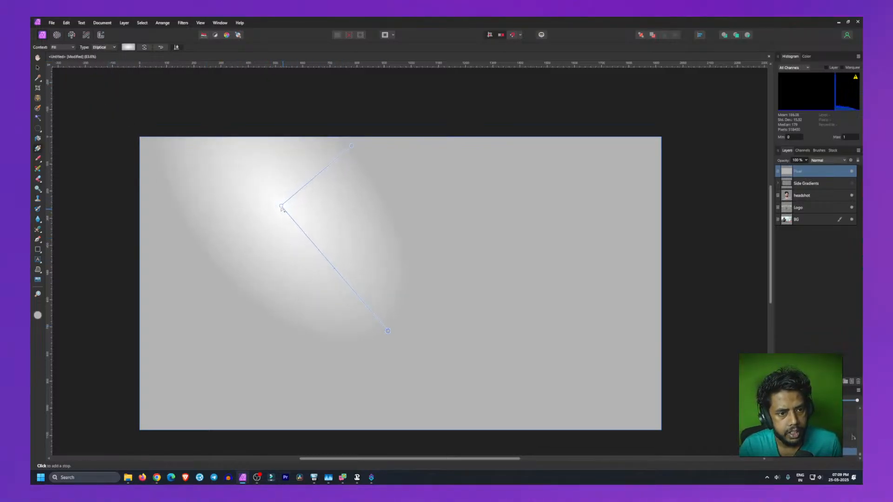
pyautogui.moveTo(283, 209); pyautogui.dragTo(344, 277)
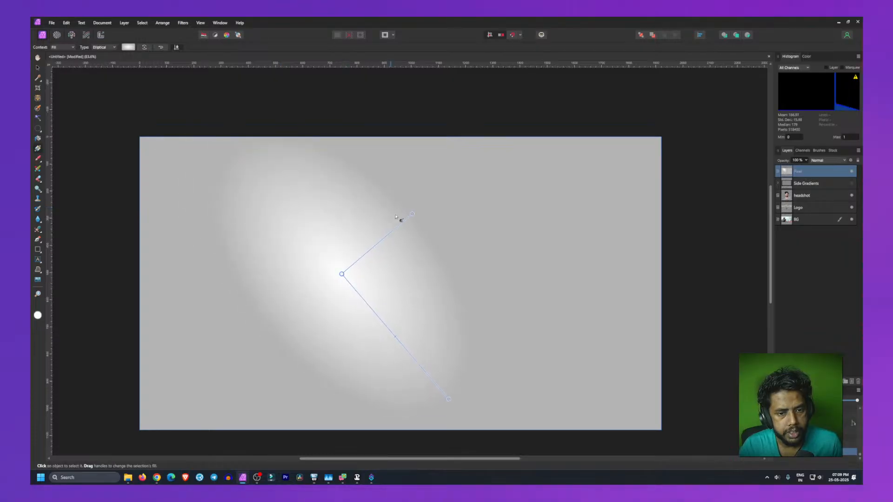
pyautogui.moveTo(412, 214); pyautogui.dragTo(341, 159)
pyautogui.moveTo(342, 274); pyautogui.dragTo(396, 283)
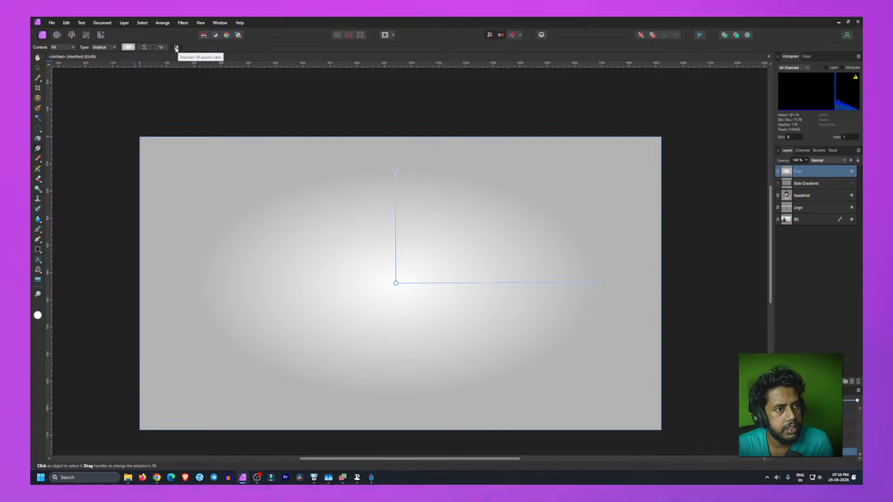
# Step: Edit the gradient: set the inner stop's opacity to 0% and change the outer stop's colour to black
pyautogui.click(129, 47)
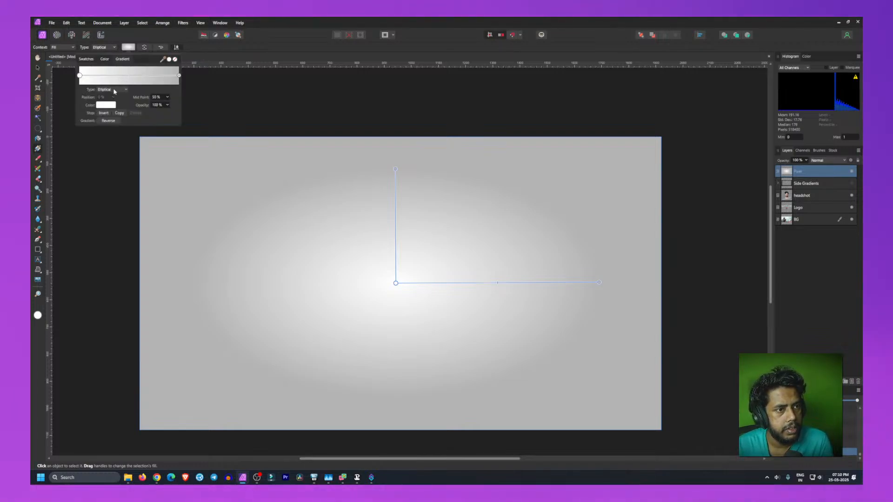
pyautogui.click(80, 75)
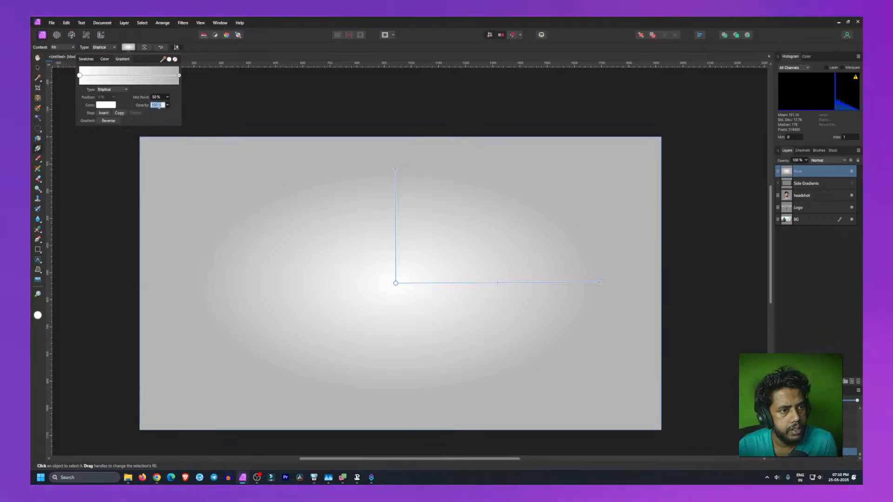
pyautogui.write('0')
pyautogui.press('Return')
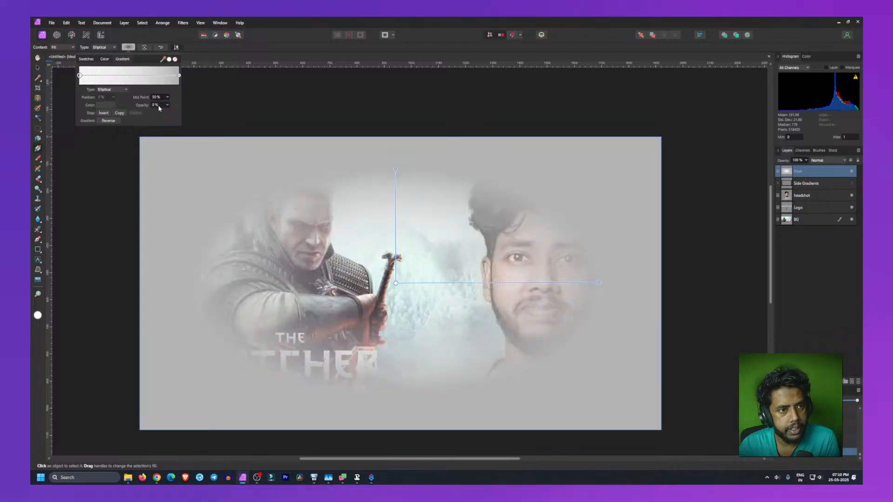
pyautogui.click(179, 75)
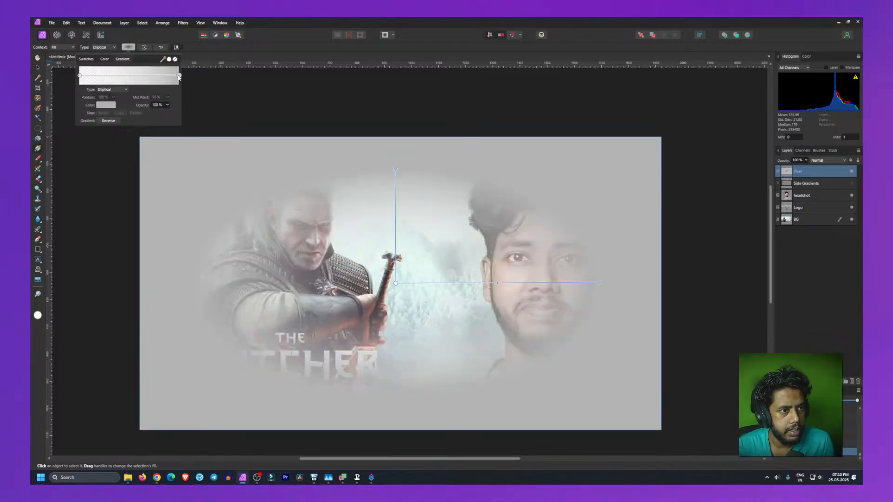
pyautogui.click(112, 109)
pyautogui.moveTo(86, 167)
pyautogui.mouseDown()
pyautogui.moveTo(155, 172)
pyautogui.moveTo(77, 181)
pyautogui.mouseUp()
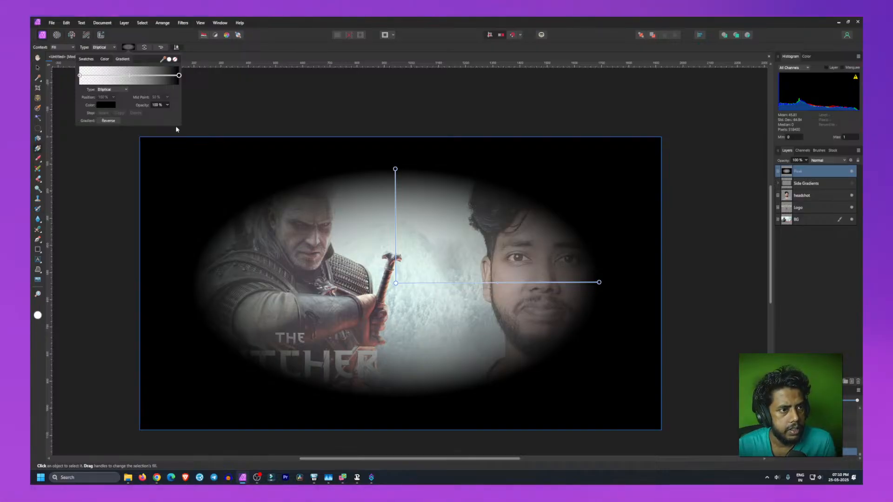
pyautogui.click(130, 78)
pyautogui.moveTo(130, 77)
pyautogui.mouseDown()
pyautogui.moveTo(95, 79)
pyautogui.moveTo(152, 84)
pyautogui.moveTo(118, 82)
pyautogui.mouseUp()
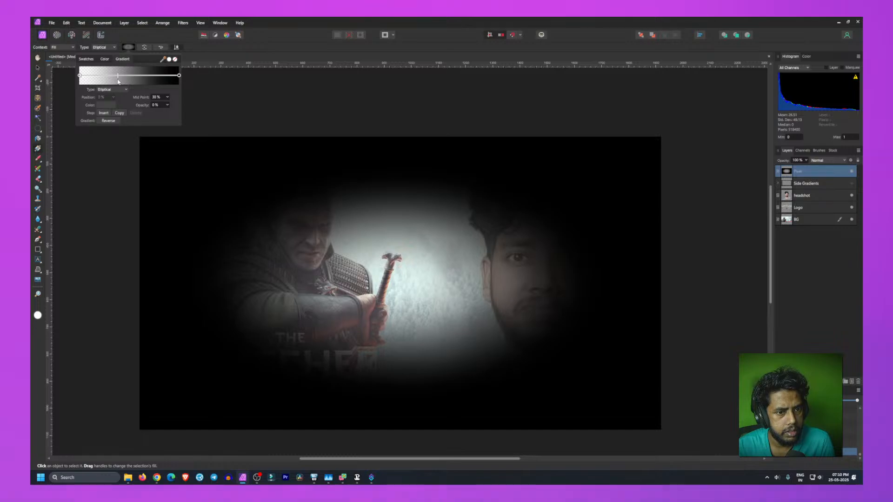
pyautogui.click(158, 98)
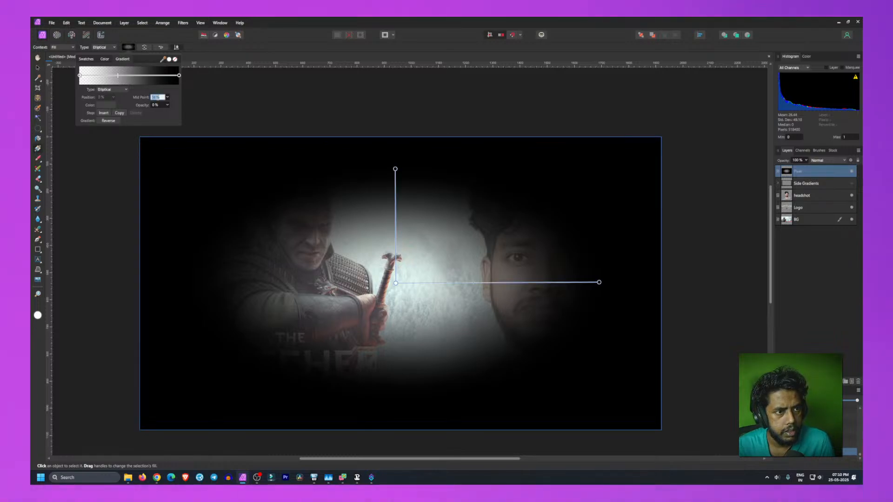
pyautogui.write('50')
pyautogui.press('Return')
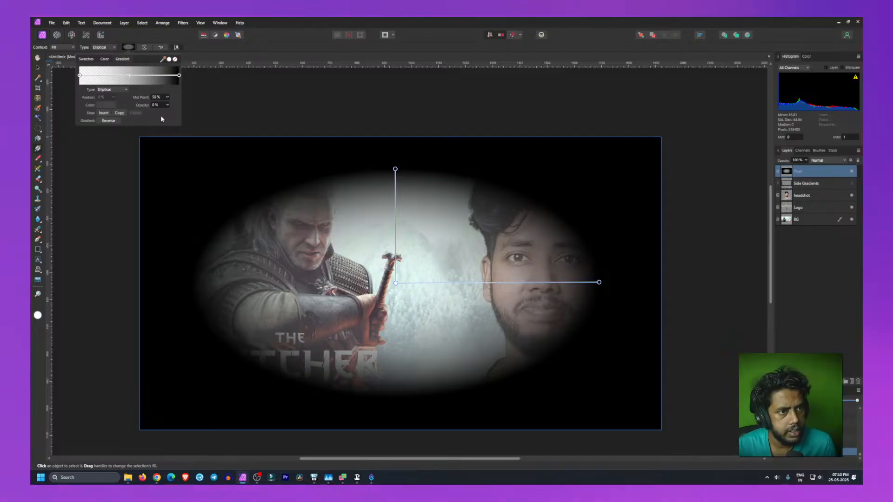
# Step: Stretch the elliptical gradient's handles outward to the canvas edges, undoing one accidental redraw along the way
pyautogui.moveTo(395, 169); pyautogui.dragTo(394, 138)
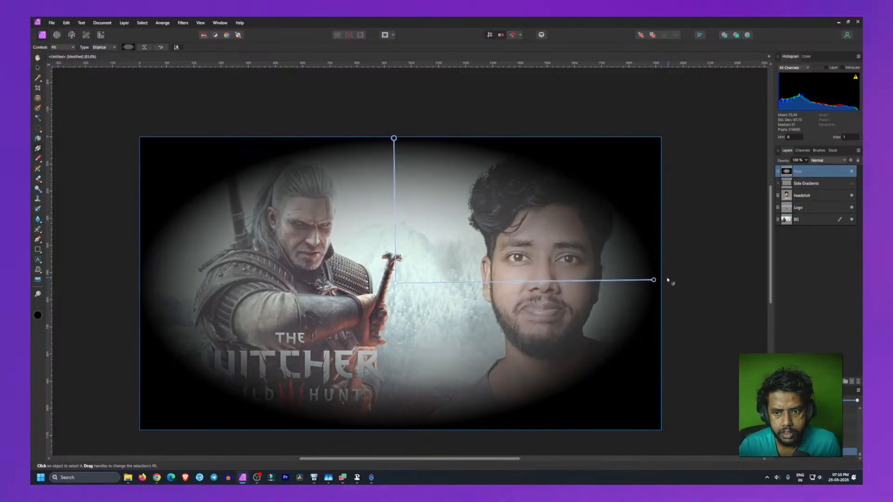
pyautogui.moveTo(654, 280); pyautogui.dragTo(705, 280)
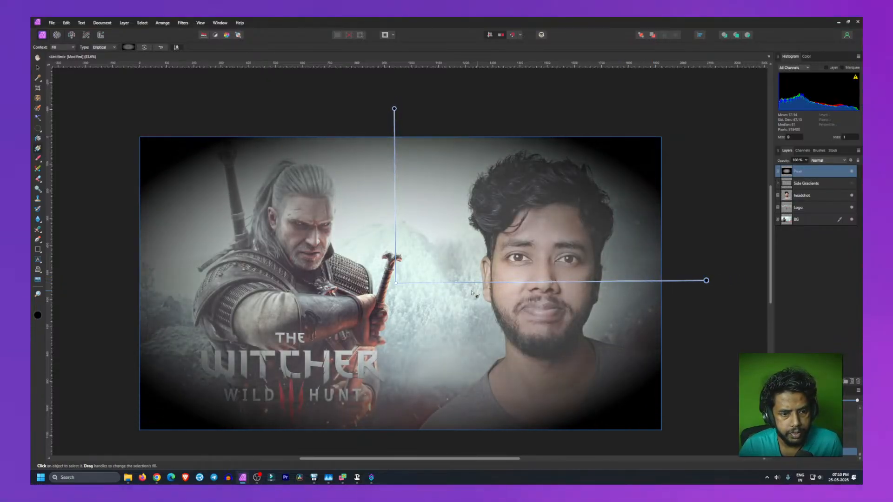
pyautogui.moveTo(415, 250); pyautogui.dragTo(414, 261)
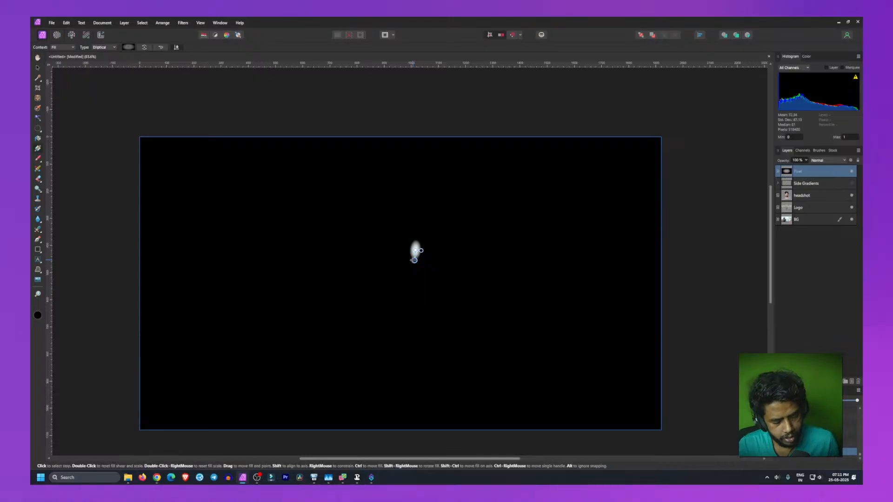
pyautogui.hotkey('ctrl', 'z')
pyautogui.moveTo(395, 284)
pyautogui.mouseDown()
pyautogui.moveTo(387, 305)
pyautogui.moveTo(398, 279)
pyautogui.mouseUp()
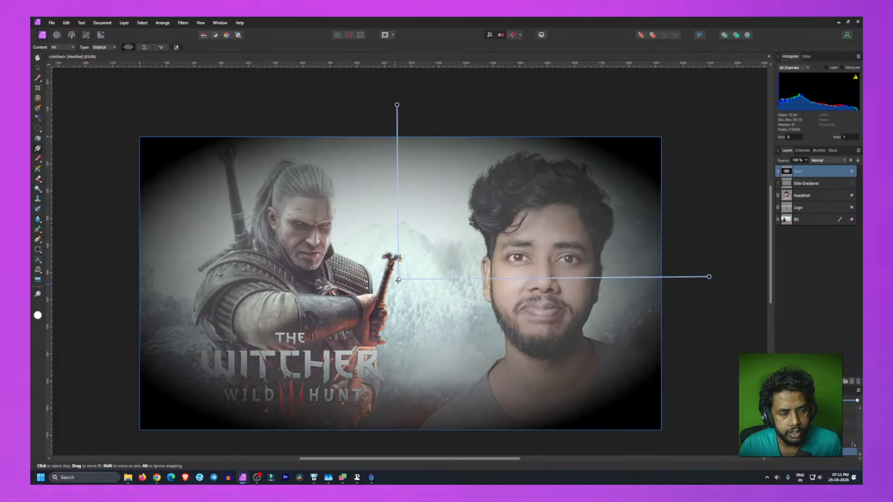
pyautogui.moveTo(708, 276); pyautogui.dragTo(741, 275)
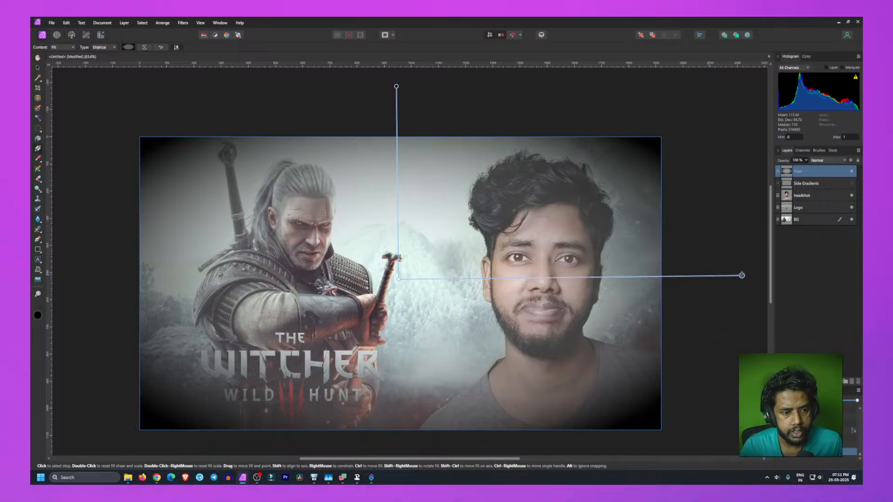
pyautogui.moveTo(398, 279); pyautogui.dragTo(399, 283)
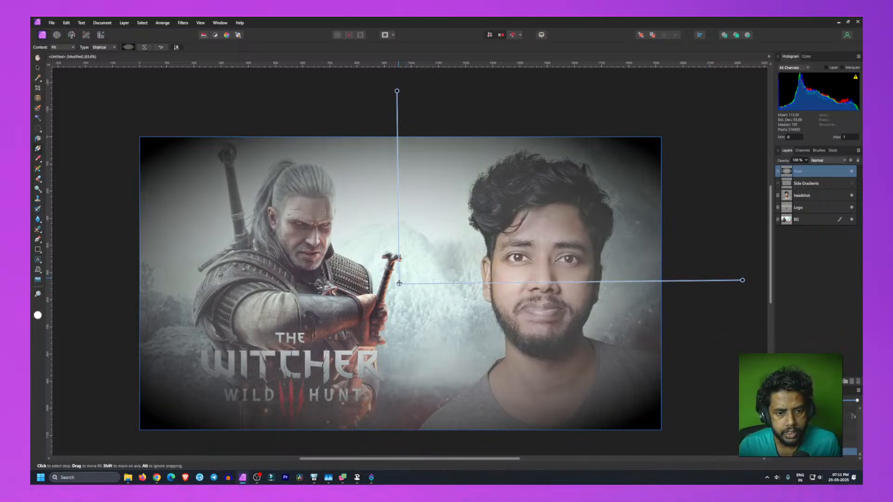
pyautogui.moveTo(397, 92); pyautogui.dragTo(396, 85)
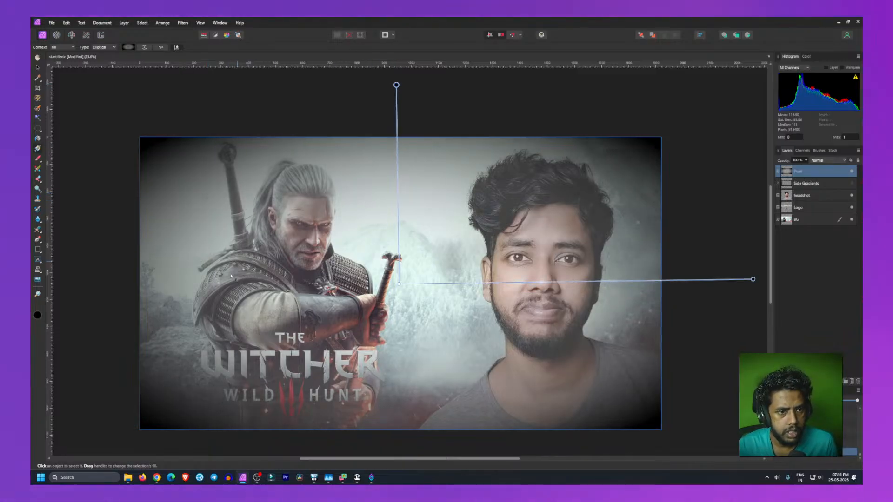
# Step: Add a middle gradient stop at about 49% and set its opacity to 0%
pyautogui.click(129, 47)
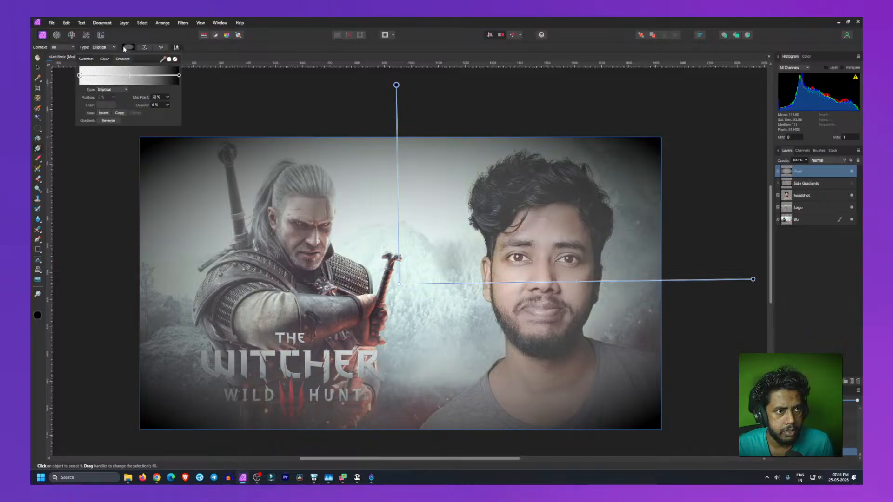
pyautogui.click(79, 76)
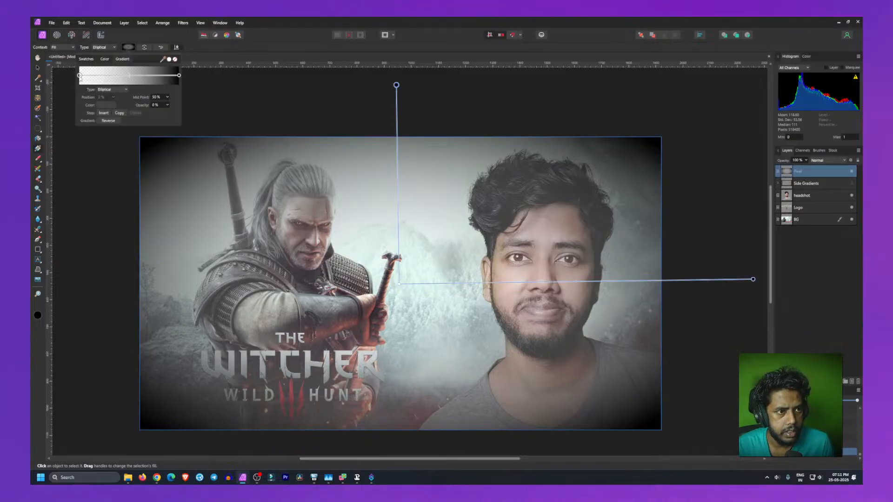
pyautogui.click(121, 76)
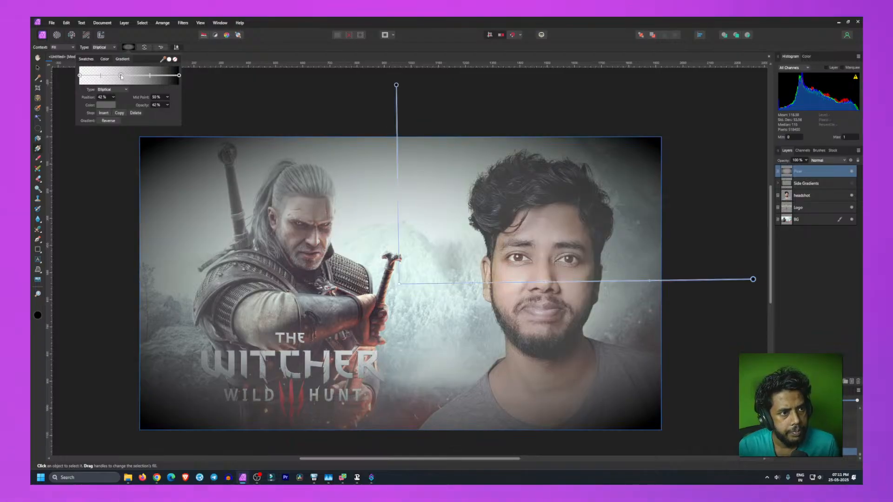
pyautogui.moveTo(121, 76); pyautogui.dragTo(128, 76)
pyautogui.click(155, 106)
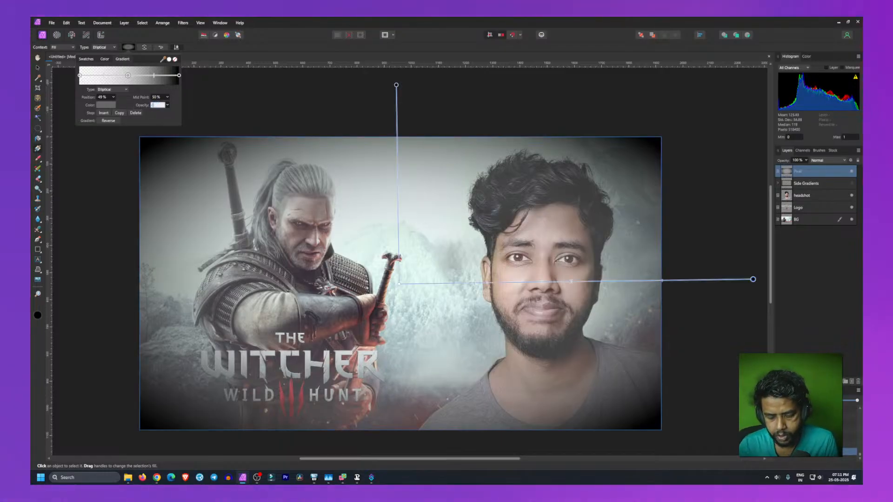
pyautogui.write('0')
pyautogui.press('Return')
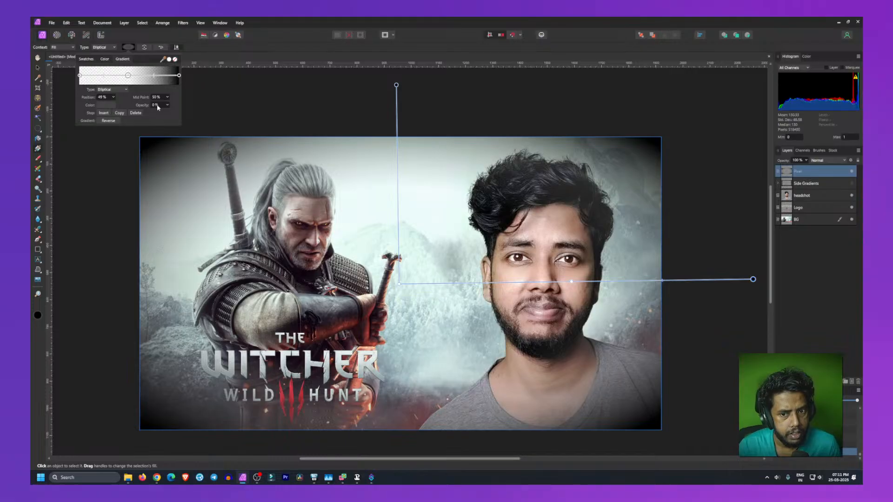
# Step: Move the middle stop to about 42% and set the midpoint to about 42%
pyautogui.moveTo(128, 78); pyautogui.dragTo(116, 78)
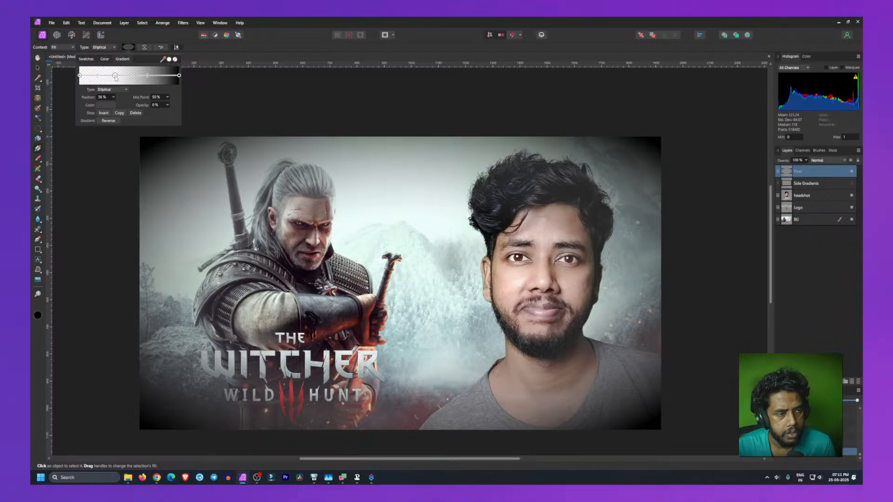
pyautogui.moveTo(148, 79); pyautogui.dragTo(123, 78)
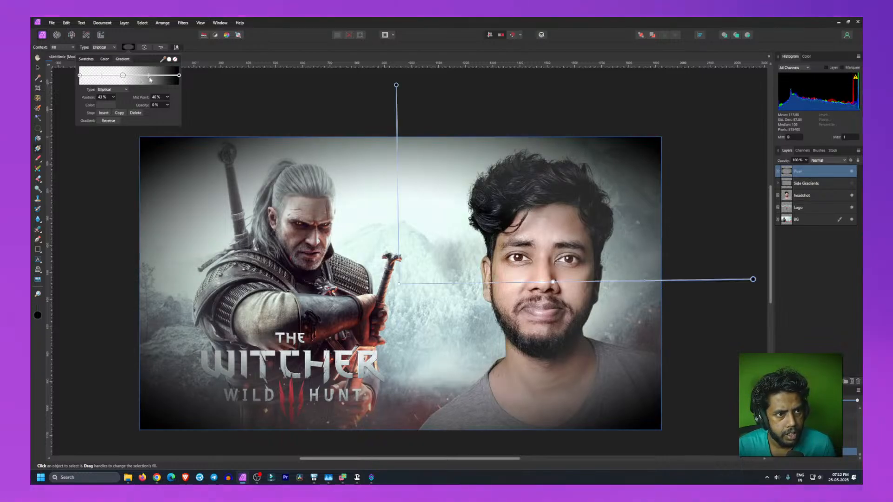
pyautogui.moveTo(150, 79)
pyautogui.mouseDown()
pyautogui.moveTo(157, 84)
pyautogui.moveTo(147, 84)
pyautogui.mouseUp()
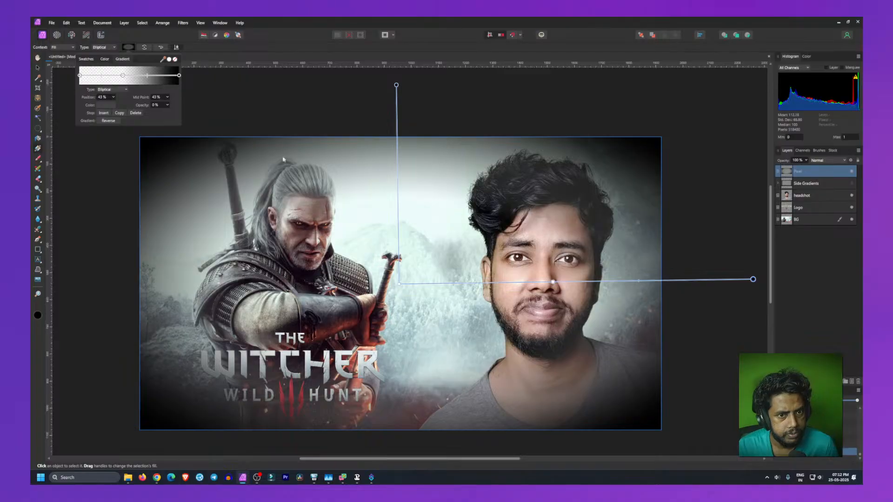
# Step: Fine-tune the elliptical gradient's top handle, middle stop and centre position on the canvas
pyautogui.click(397, 85)
pyautogui.moveTo(396, 85)
pyautogui.mouseDown()
pyautogui.moveTo(398, 67)
pyautogui.moveTo(399, 98)
pyautogui.mouseUp()
pyautogui.scroll(-1, 373, 171)
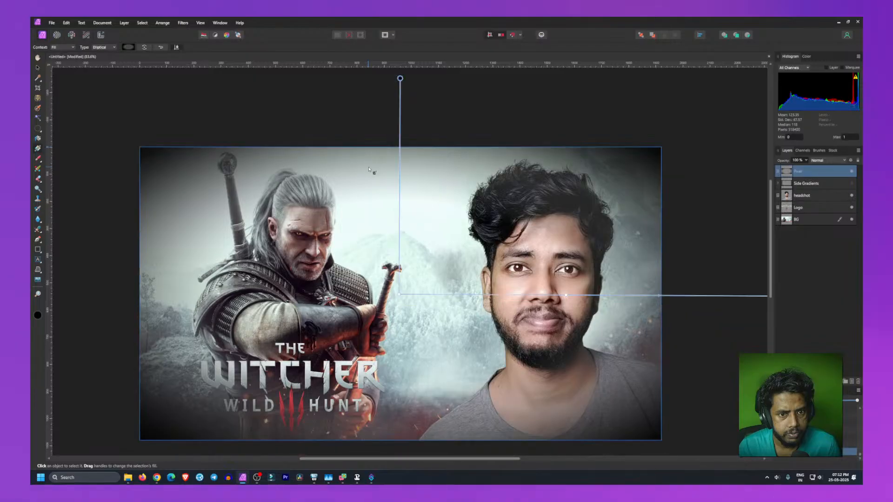
pyautogui.moveTo(566, 295); pyautogui.dragTo(625, 295)
pyautogui.scroll(-1, 409, 263)
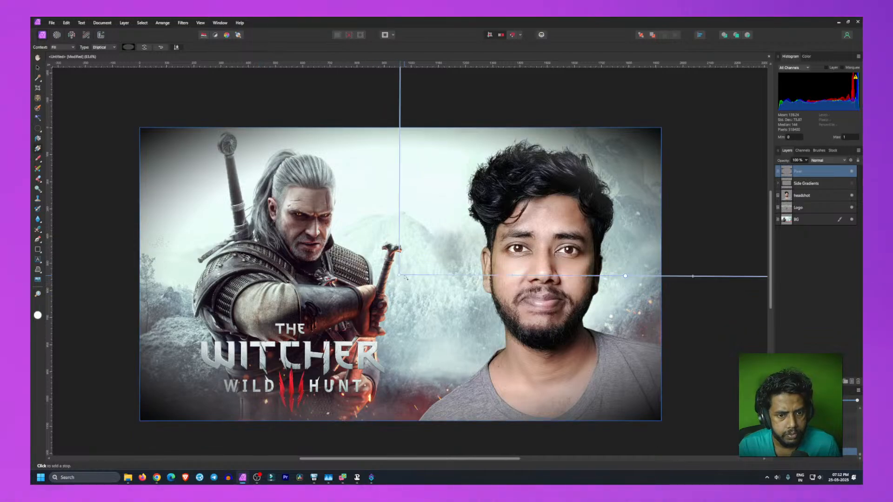
pyautogui.moveTo(398, 275)
pyautogui.mouseDown()
pyautogui.moveTo(399, 282)
pyautogui.moveTo(403, 274)
pyautogui.mouseUp()
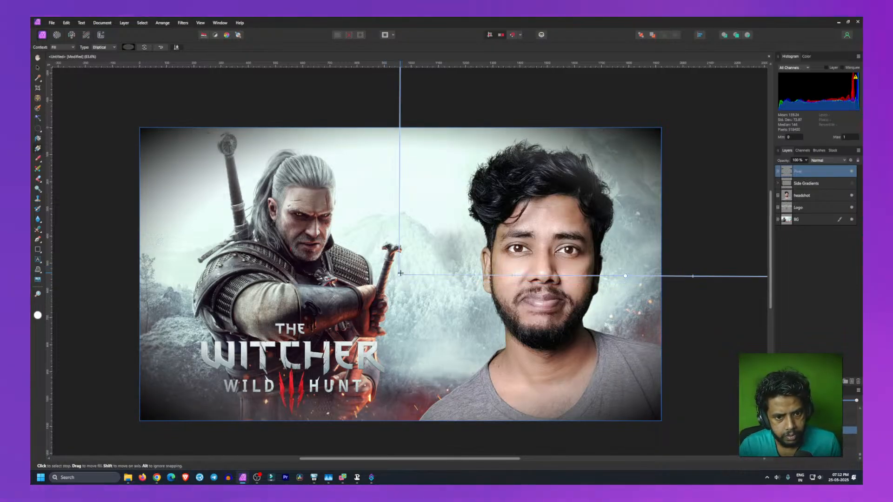
pyautogui.moveTo(400, 273)
pyautogui.mouseDown()
pyautogui.moveTo(399, 290)
pyautogui.moveTo(397, 234)
pyautogui.moveTo(404, 279)
pyautogui.moveTo(393, 264)
pyautogui.mouseUp()
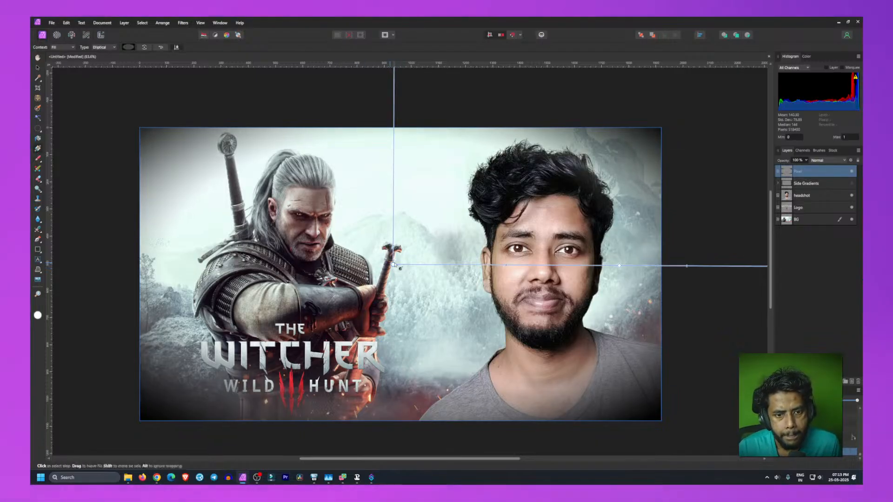
pyautogui.moveTo(393, 265); pyautogui.dragTo(399, 267)
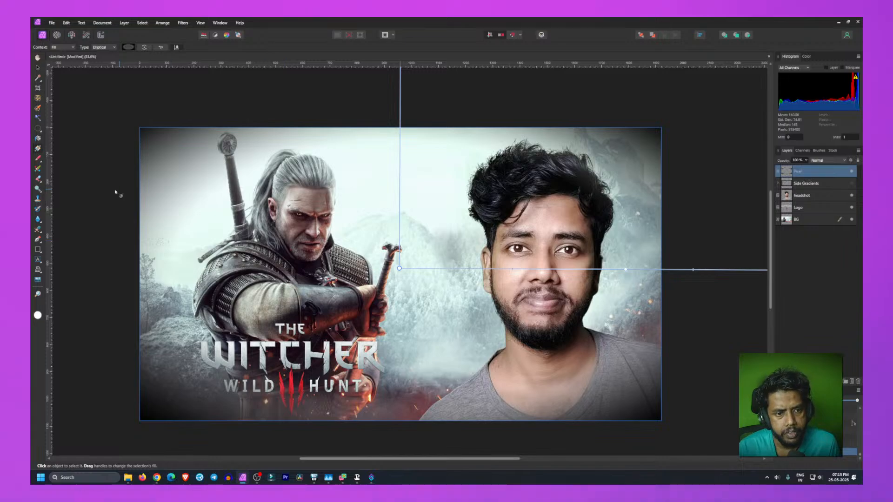
# Step: Toggle the gradient layer's visibility repeatedly to compare the thumbnail with and without the vignette
pyautogui.click(110, 259)
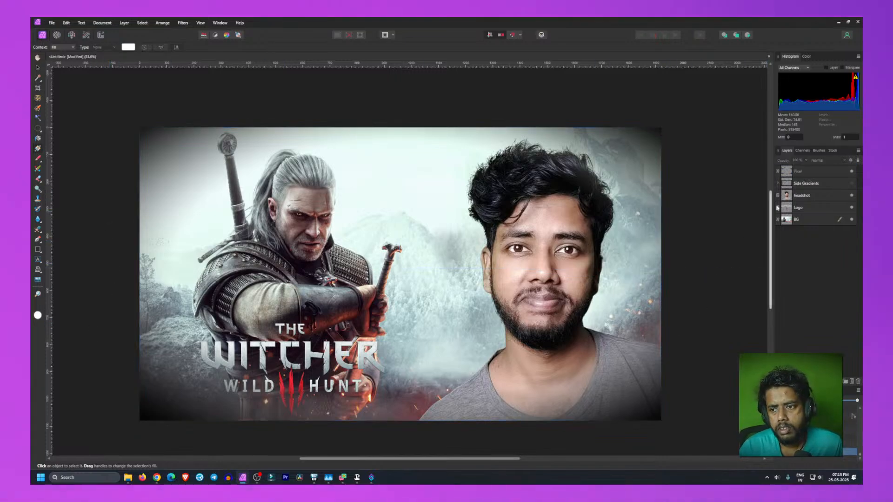
pyautogui.click(851, 173)
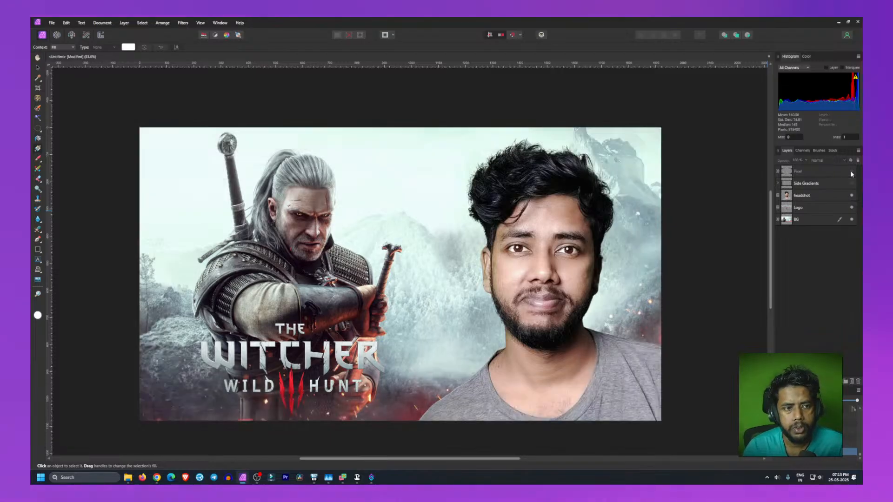
pyautogui.click(851, 173)
pyautogui.click(852, 173)
pyautogui.click(852, 173)
pyautogui.click(852, 173)
pyautogui.click(852, 173)
pyautogui.click(851, 174)
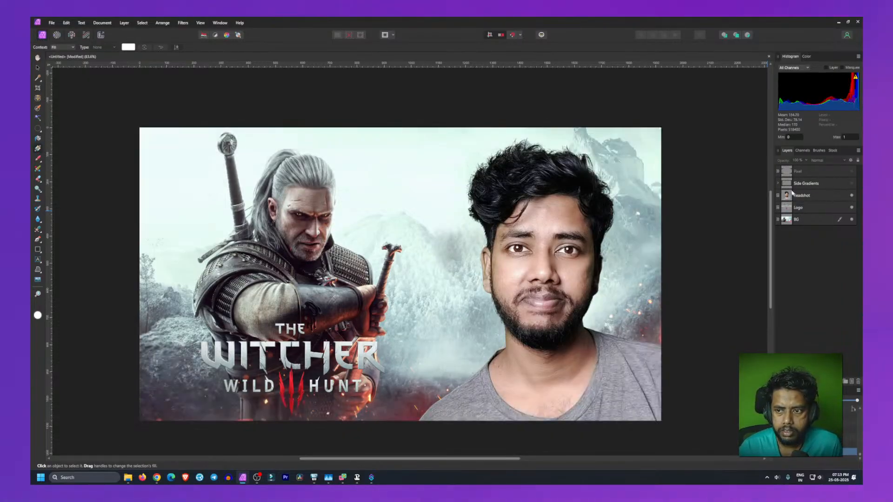
# Step: Toggle the top pixel layer and the Side Gradients layer on and off to compare the thumbnail's look
pyautogui.click(852, 173)
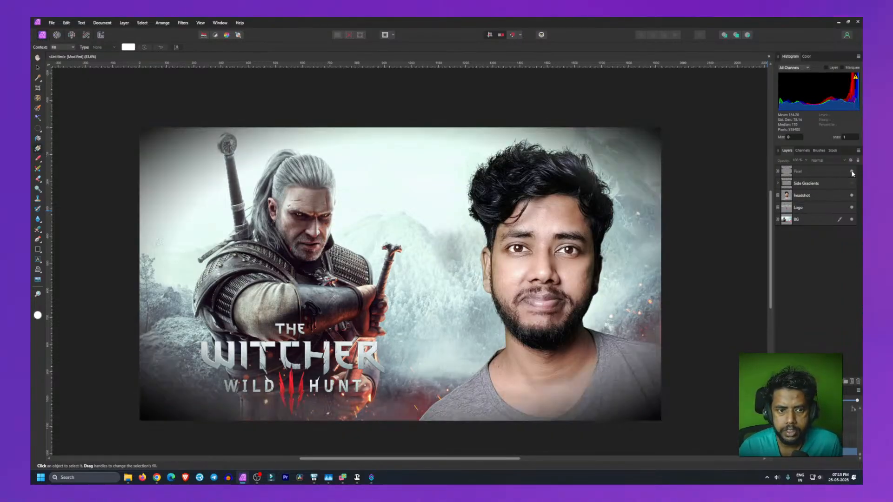
pyautogui.click(851, 173)
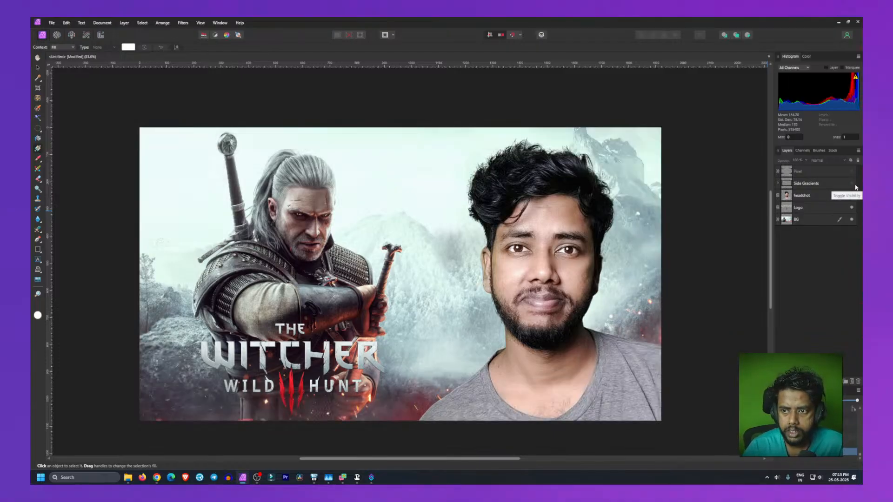
pyautogui.click(851, 184)
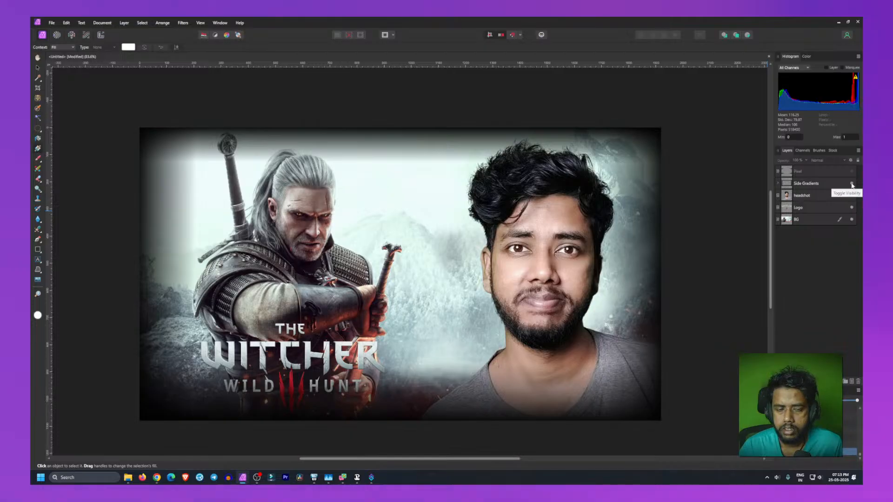
pyautogui.click(852, 184)
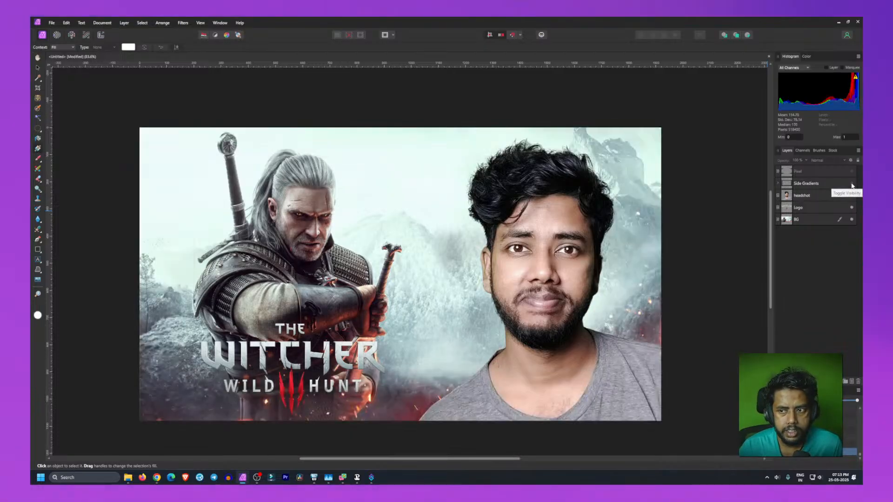
pyautogui.click(852, 184)
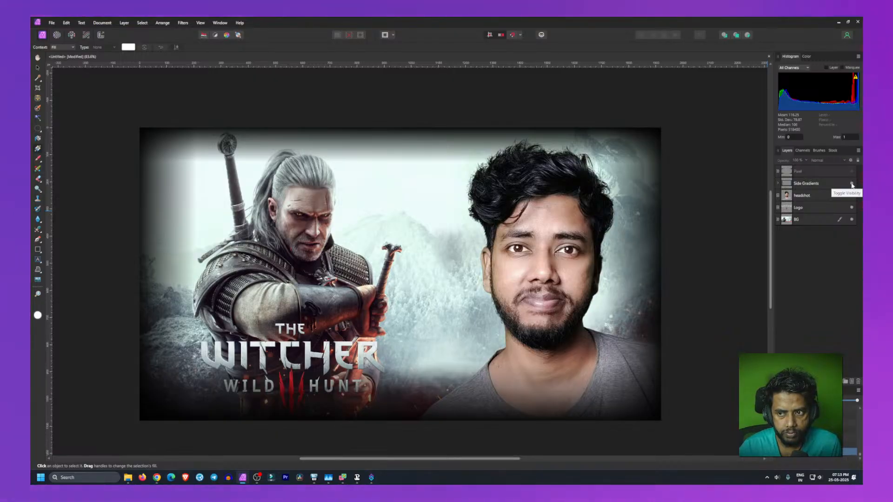
# Step: Select the Side Gradients layer and paint a Blur Brush stroke, about 44 px wide, near the canvas's top-left corner
pyautogui.click(807, 185)
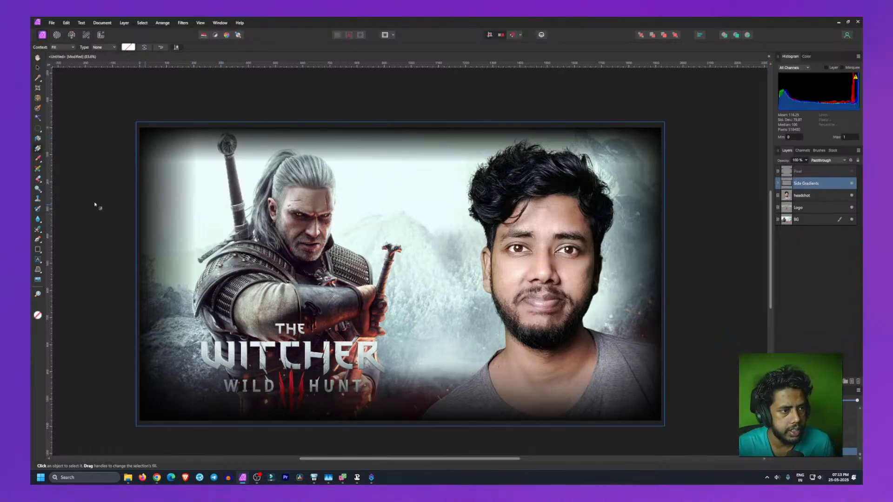
pyautogui.click(38, 219)
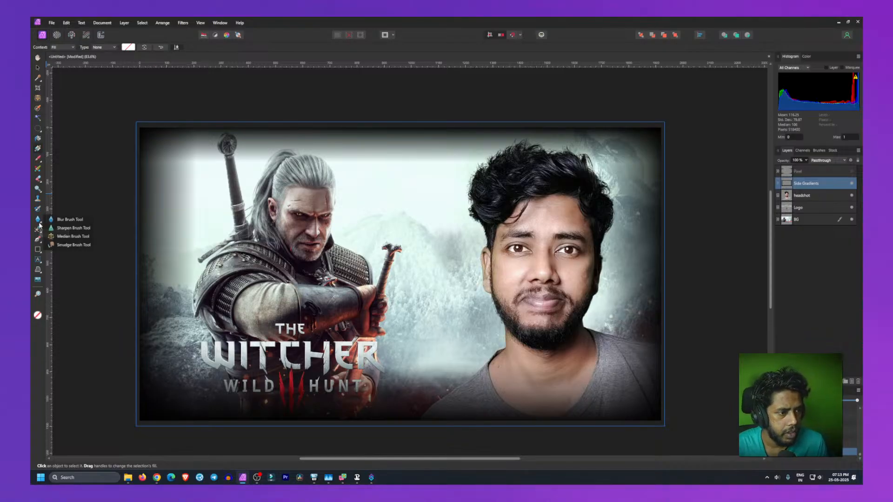
pyautogui.click(67, 220)
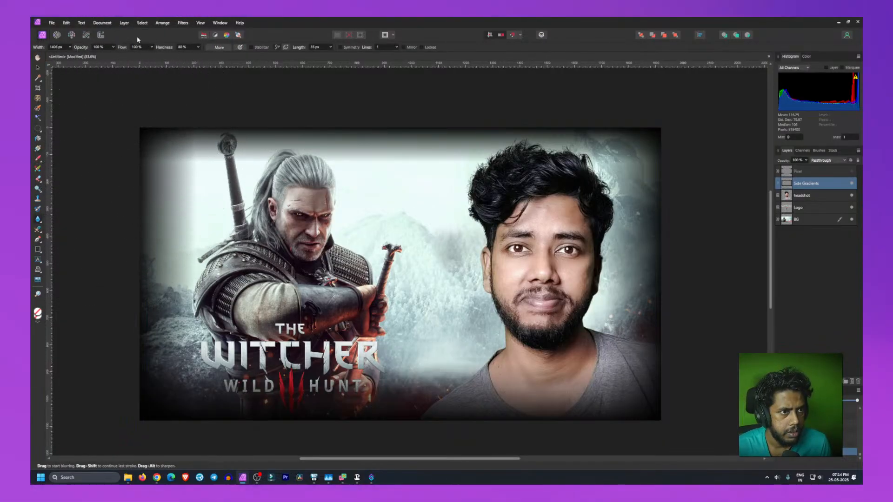
pyautogui.click(72, 47)
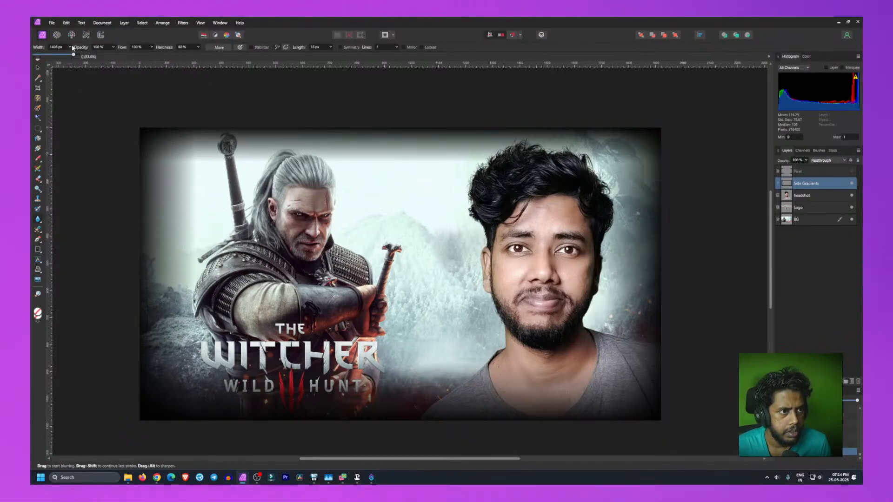
pyautogui.moveTo(67, 56); pyautogui.dragTo(50, 62)
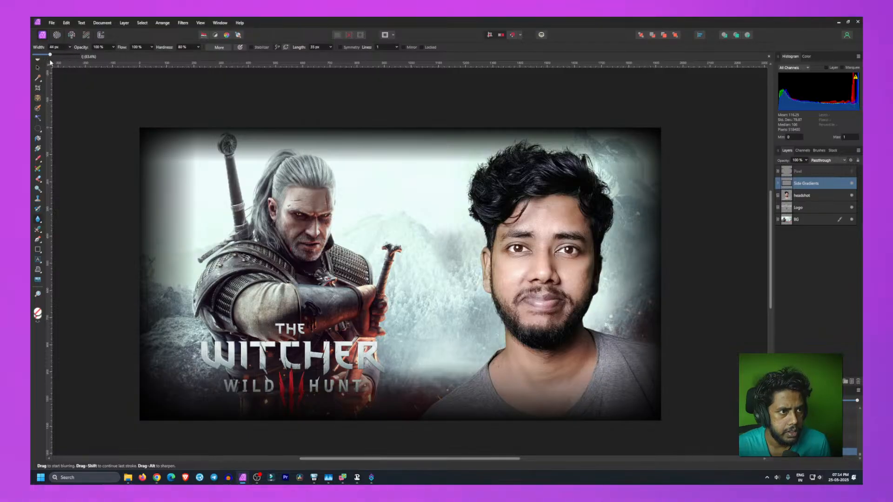
pyautogui.click(178, 157)
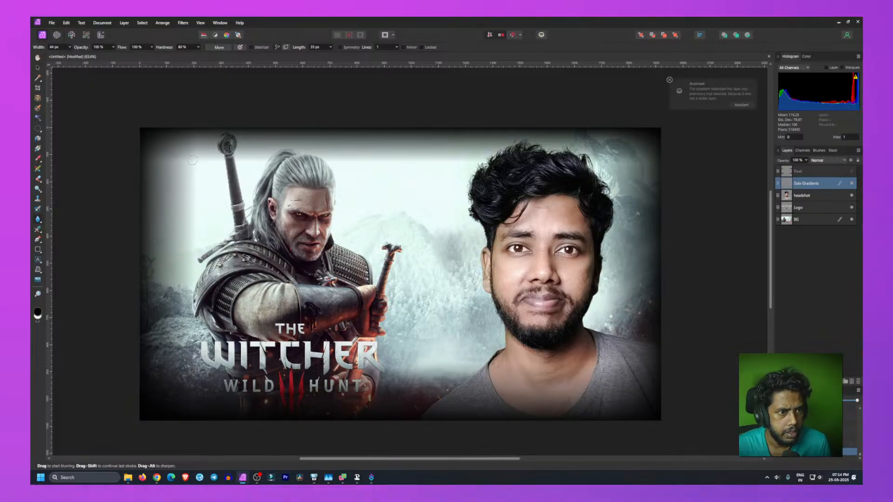
pyautogui.moveTo(193, 137); pyautogui.dragTo(197, 161)
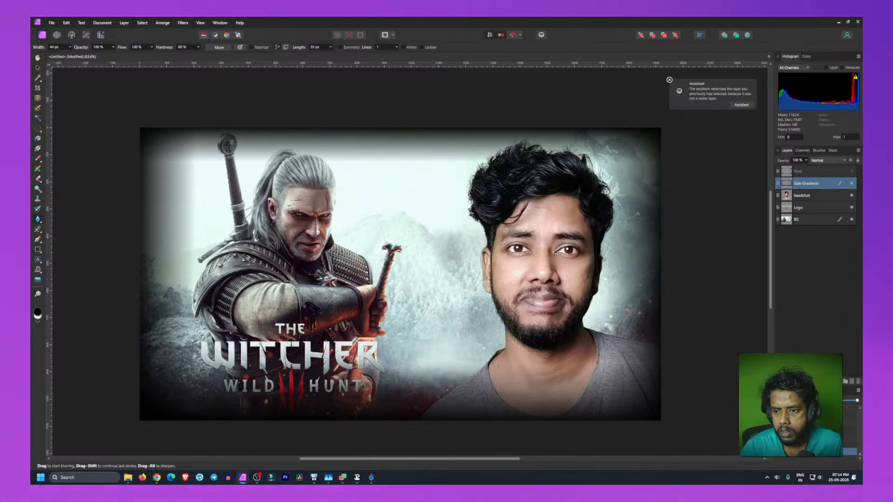
# Step: Rename the newly added pixel layer above Side Gradients to Blur Brush
pyautogui.click(851, 383)
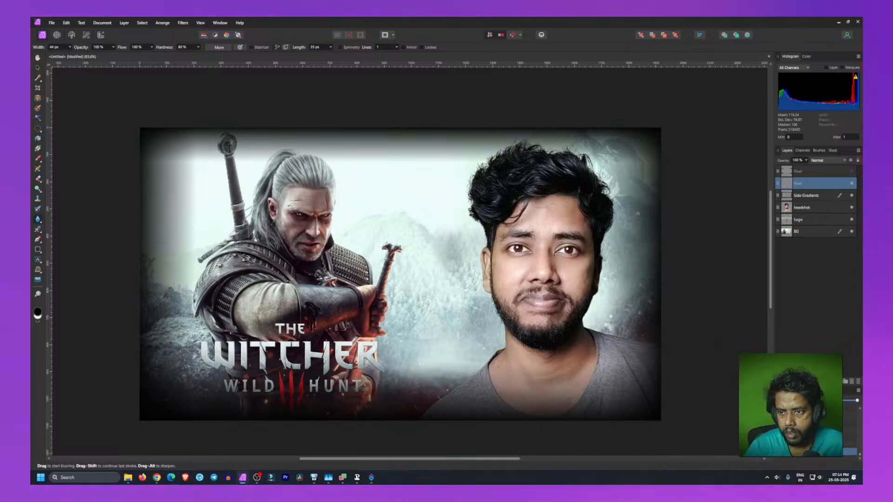
pyautogui.click(820, 172)
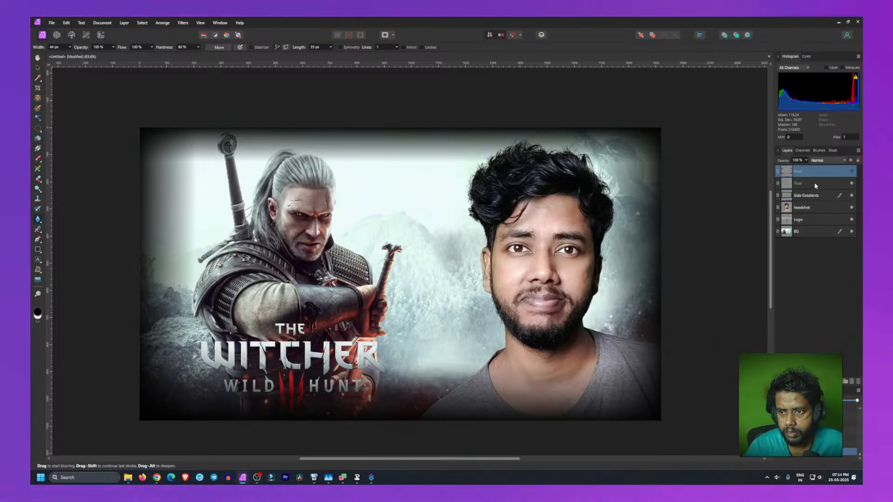
pyautogui.click(806, 184)
pyautogui.doubleClick(800, 184)
pyautogui.write('Blur')
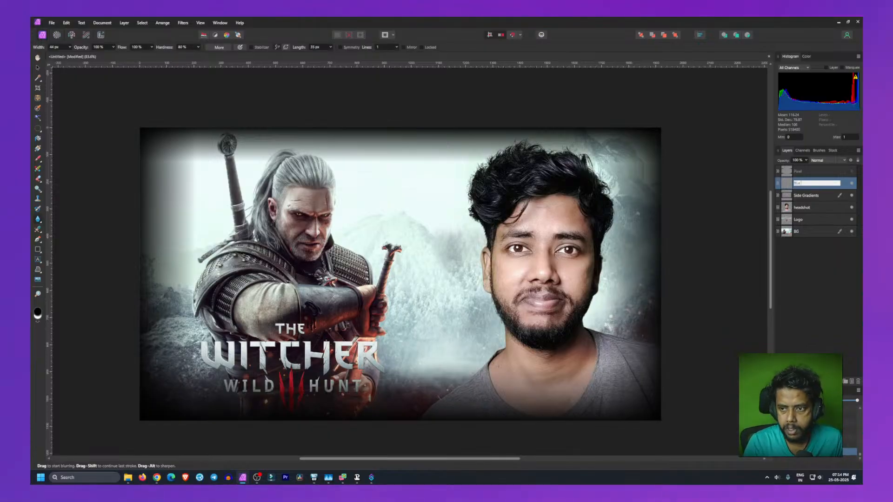
pyautogui.write(' Brush')
pyautogui.press('Return')
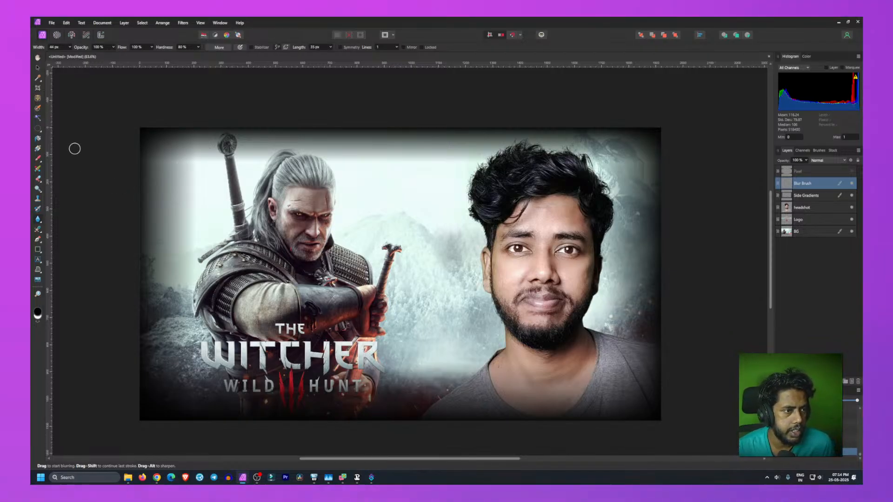
pyautogui.rightClick(802, 198)
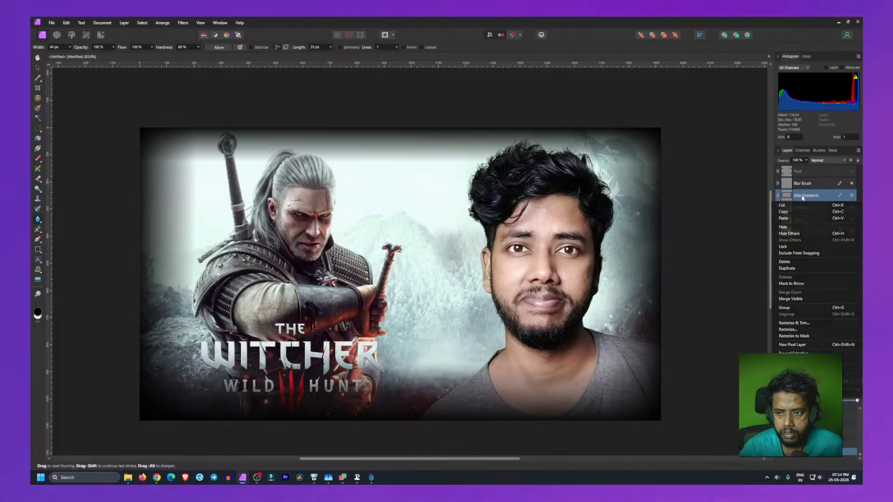
pyautogui.doubleClick(802, 196)
pyautogui.click(812, 261)
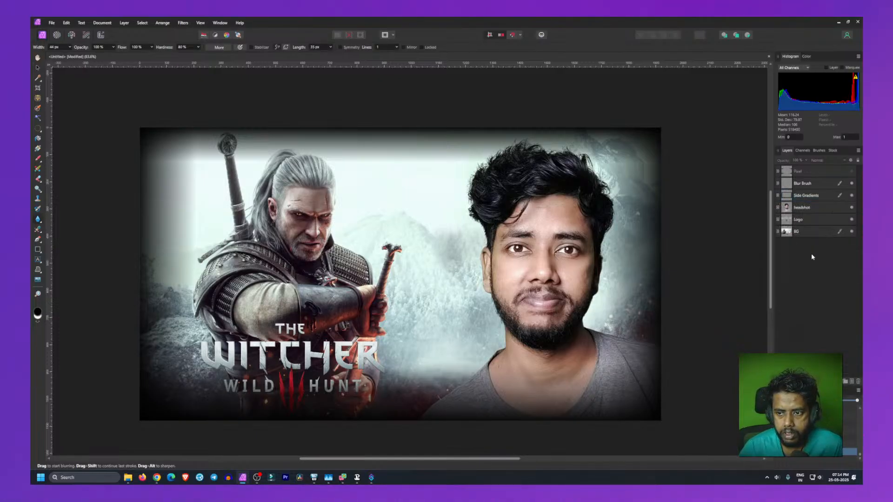
pyautogui.rightClick(799, 198)
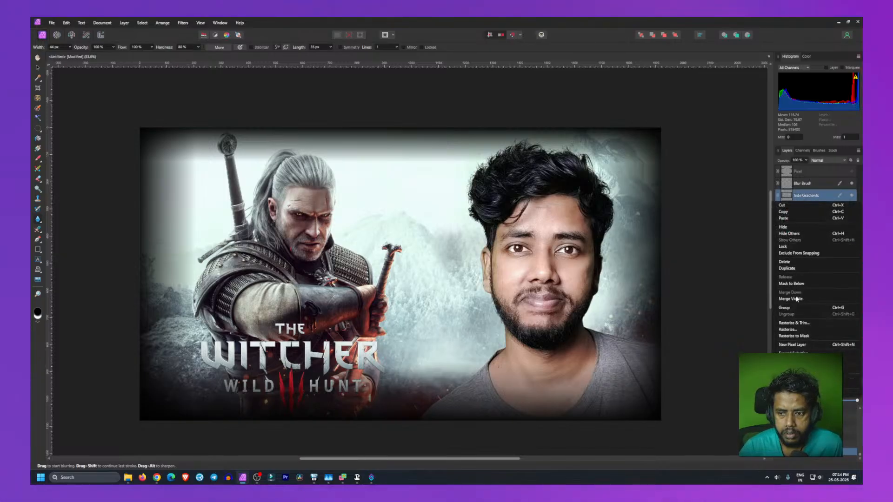
pyautogui.click(723, 328)
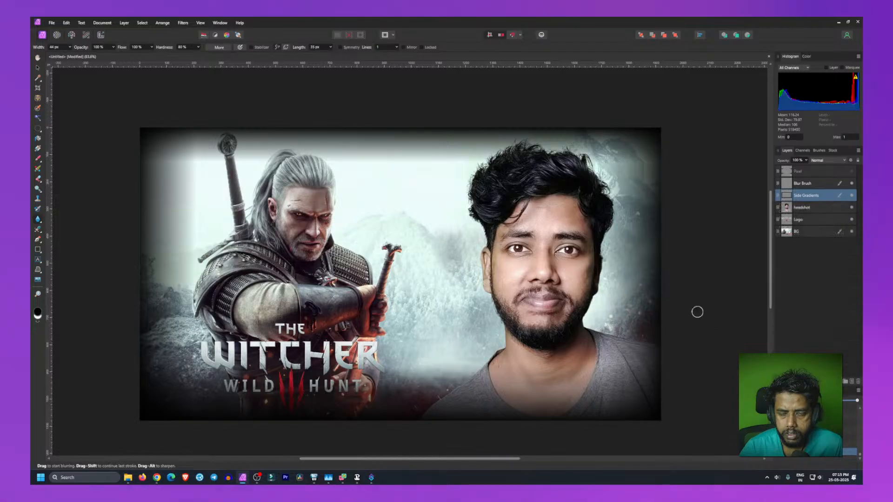
# Step: Open the Blur Brush's brush settings to inspect the blend mode options, then close them
pyautogui.click(220, 47)
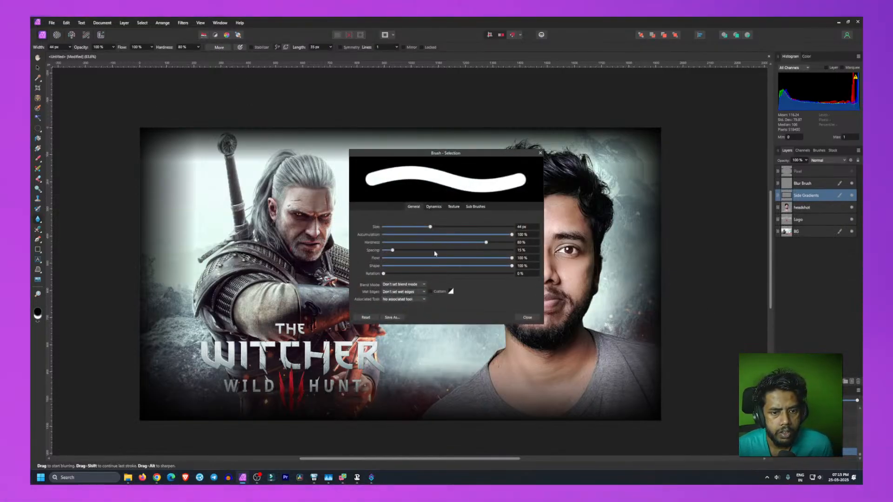
pyautogui.click(402, 285)
pyautogui.click(357, 282)
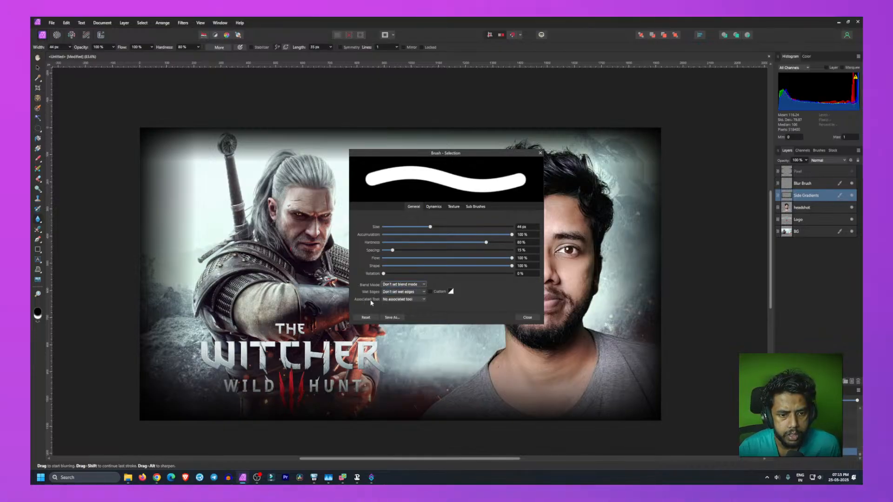
pyautogui.click(540, 153)
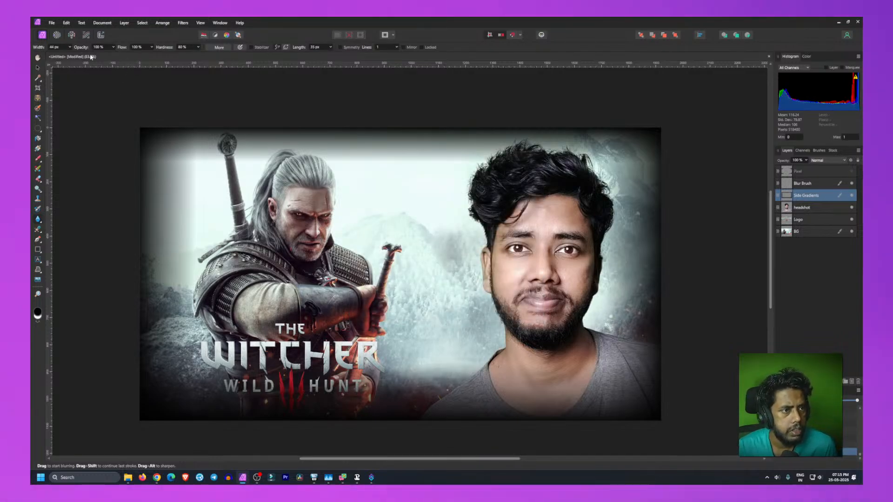
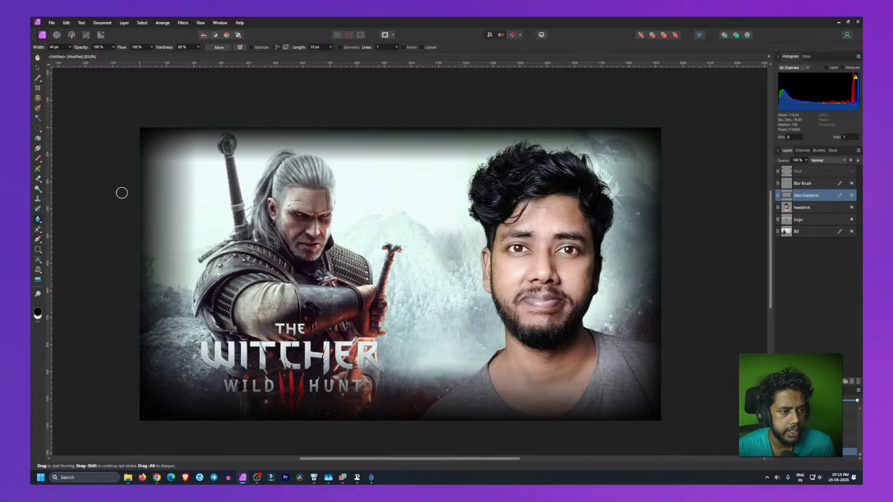
# Step: Switch to the Smudge Brush Tool and set its width to 70 px
pyautogui.click(41, 224)
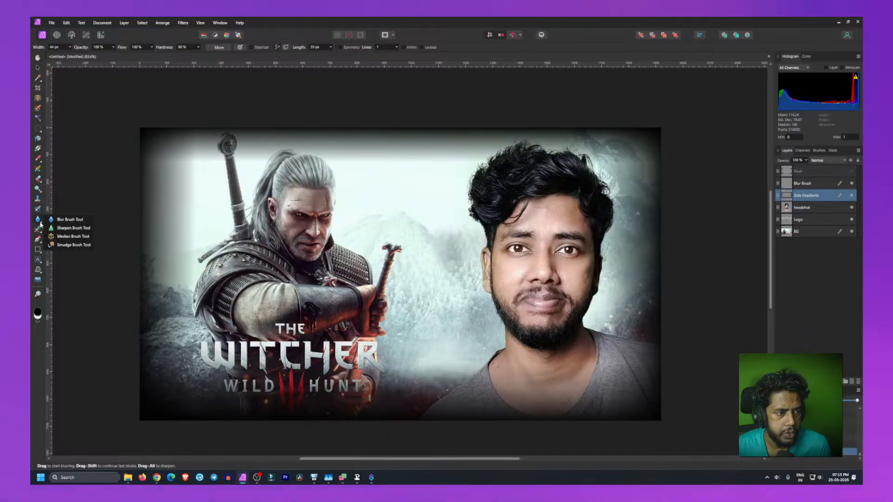
pyautogui.click(73, 245)
pyautogui.moveTo(194, 210); pyautogui.dragTo(201, 141)
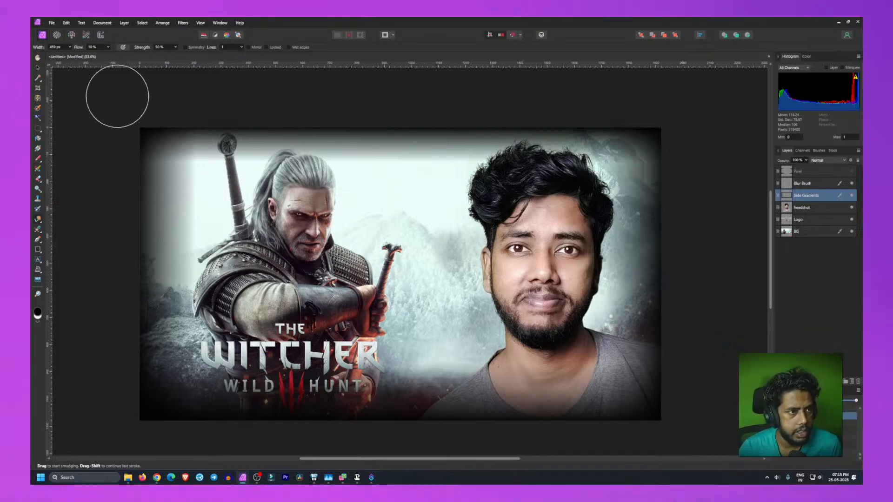
pyautogui.click(70, 47)
pyautogui.moveTo(70, 56); pyautogui.dragTo(55, 56)
# Step: Try smudging the left gradient edge near the top-left corner with flow at 37%, then undo the smudge strokes
pyautogui.click(183, 167)
pyautogui.moveTo(159, 162); pyautogui.dragTo(170, 162)
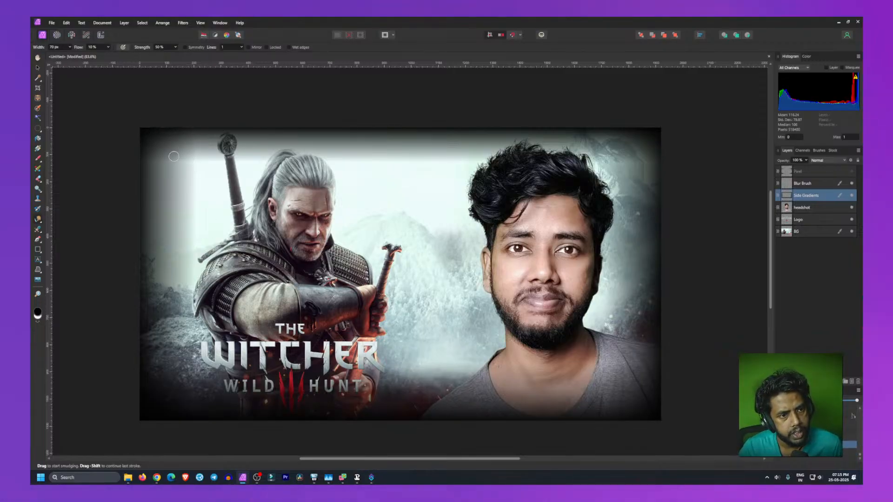
pyautogui.click(108, 47)
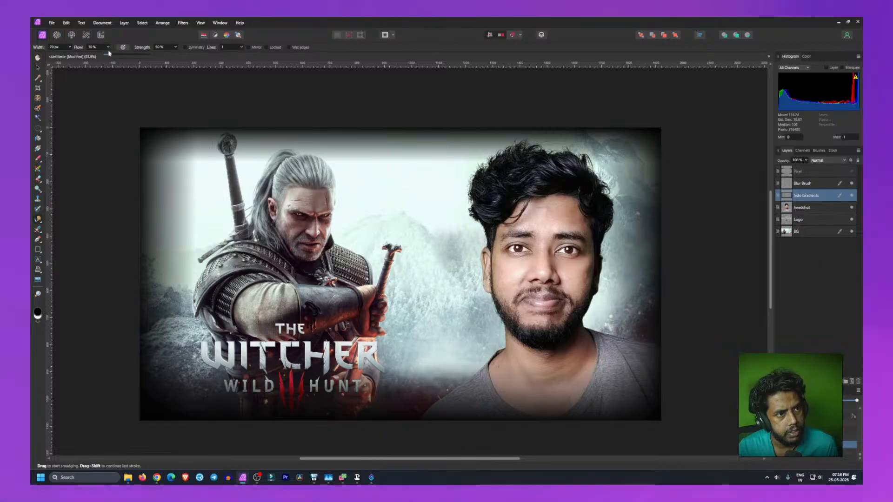
pyautogui.moveTo(109, 55); pyautogui.dragTo(121, 55)
pyautogui.click(191, 159)
pyautogui.moveTo(193, 146)
pyautogui.mouseDown()
pyautogui.moveTo(199, 166)
pyautogui.moveTo(191, 141)
pyautogui.moveTo(196, 159)
pyautogui.moveTo(155, 156)
pyautogui.moveTo(190, 162)
pyautogui.mouseUp()
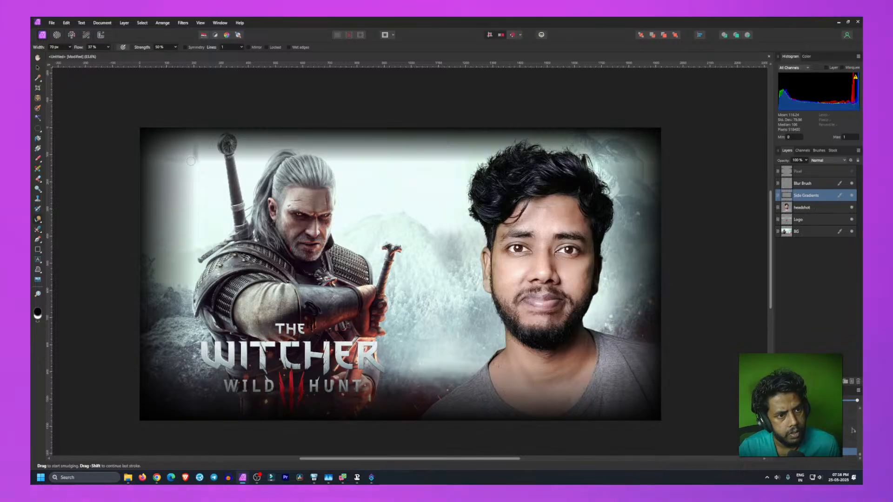
pyautogui.hotkey('ctrl', 'z')
pyautogui.hotkey('ctrl', 'z')
pyautogui.hotkey('ctrl', 'z')
pyautogui.hotkey('ctrl', 'z')
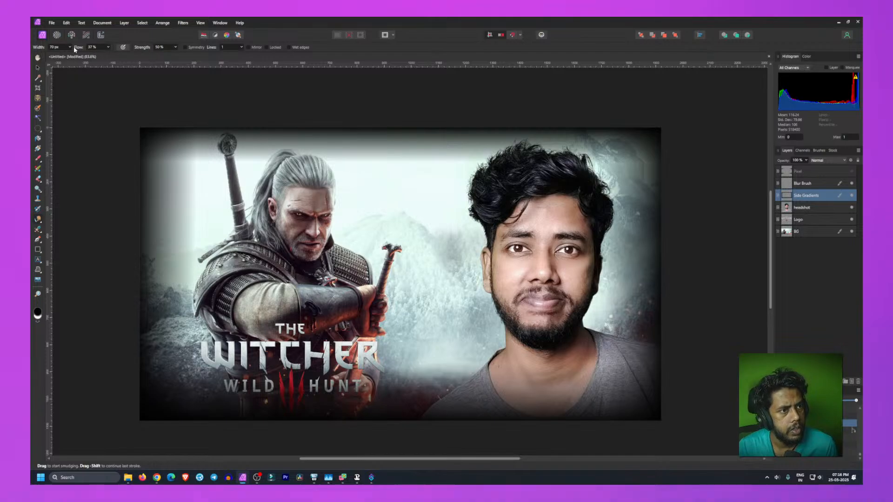
# Step: Try a Blur Brush Tool stroke on the left gradient edge, then undo it
pyautogui.click(40, 219)
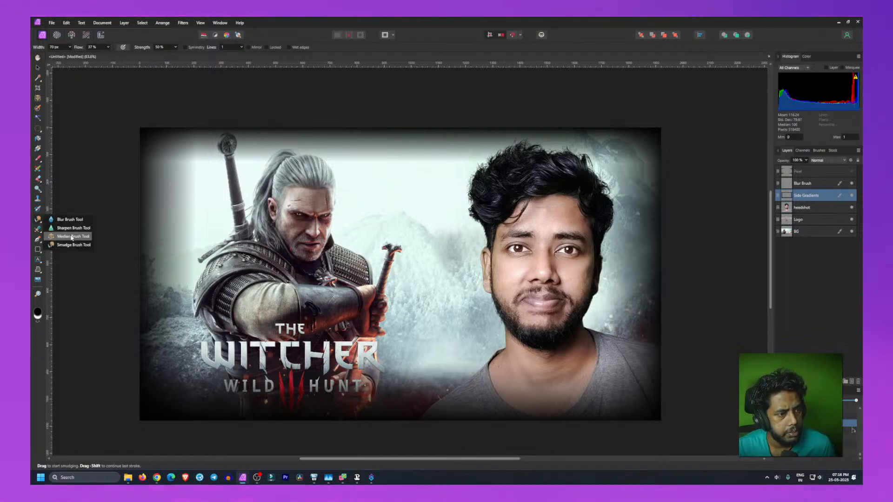
pyautogui.click(70, 219)
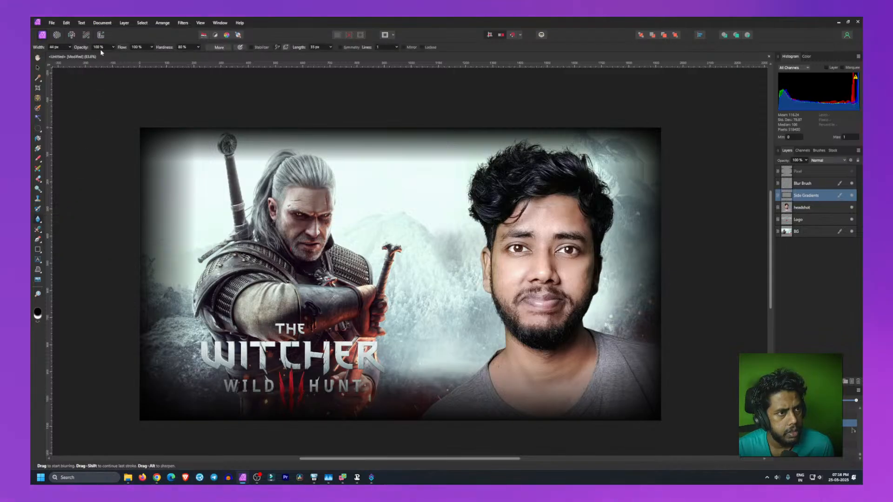
pyautogui.moveTo(201, 195)
pyautogui.mouseDown()
pyautogui.moveTo(198, 163)
pyautogui.moveTo(197, 197)
pyautogui.mouseUp()
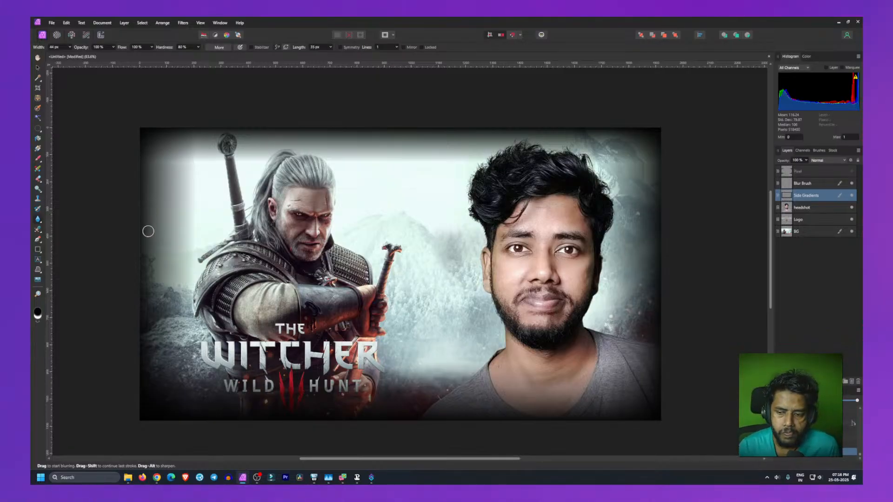
pyautogui.hotkey('ctrl', 'z')
pyautogui.hotkey('ctrl', 'z')
pyautogui.hotkey('ctrl', 'z')
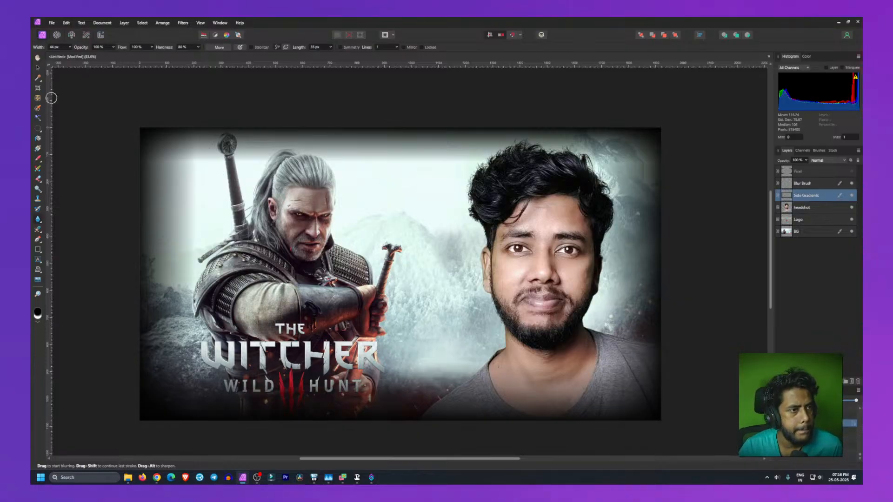
# Step: Reselect the Smudge Brush Tool and set its flow to 12% and strength to 83%
pyautogui.click(40, 224)
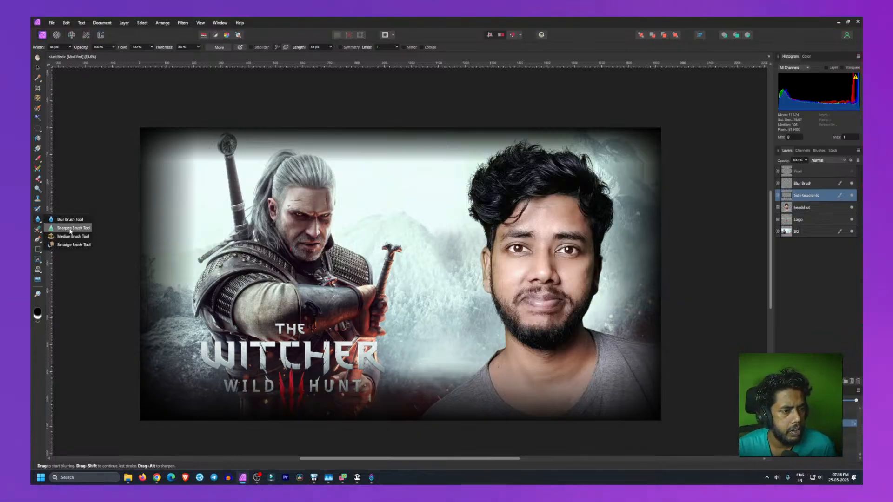
pyautogui.click(71, 244)
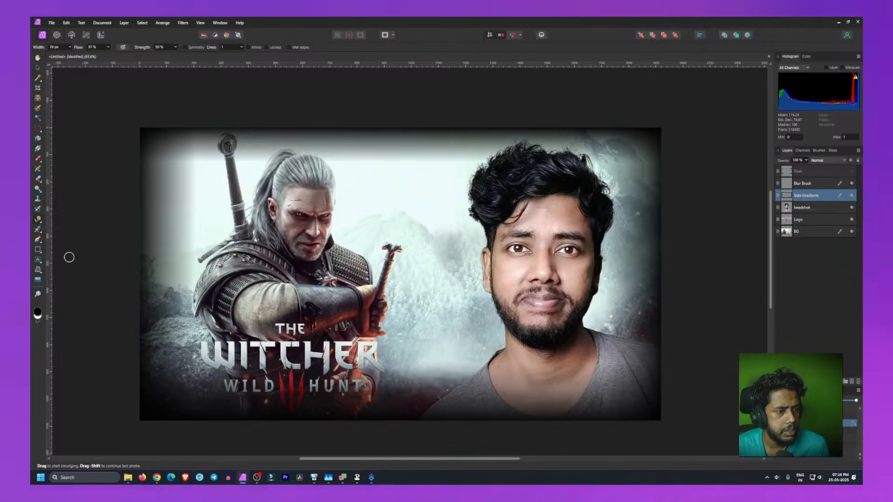
pyautogui.click(109, 47)
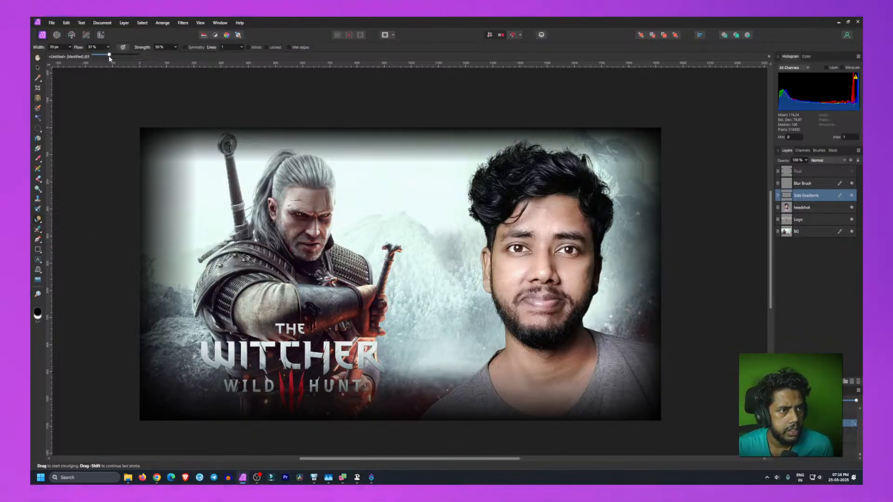
pyautogui.moveTo(111, 56); pyautogui.dragTo(119, 57)
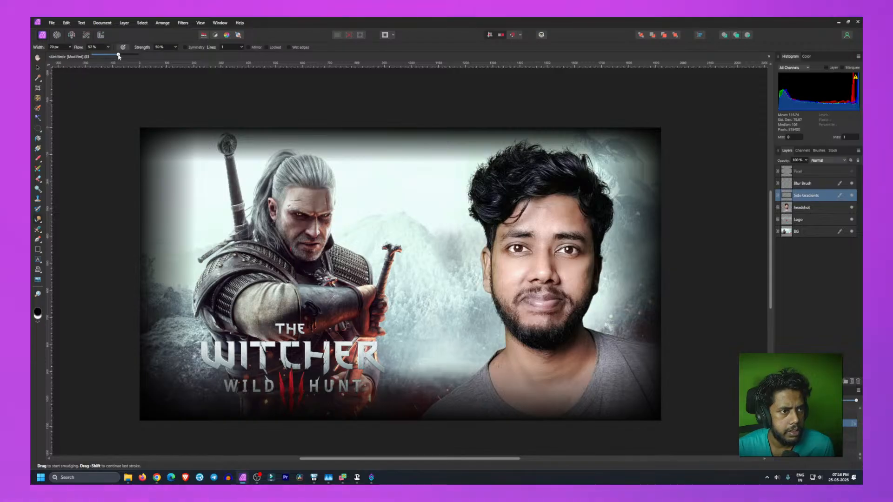
pyautogui.click(175, 47)
pyautogui.moveTo(177, 55); pyautogui.dragTo(165, 56)
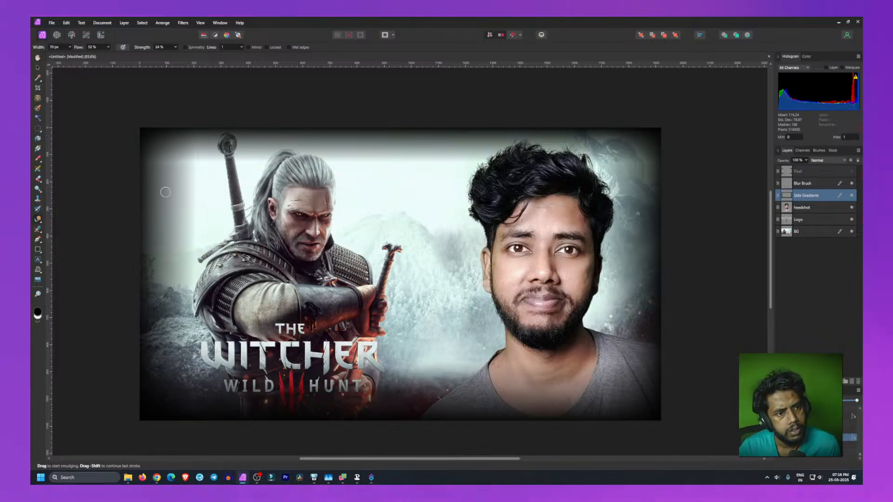
pyautogui.click(107, 48)
pyautogui.click(107, 47)
pyautogui.moveTo(110, 55); pyautogui.dragTo(132, 55)
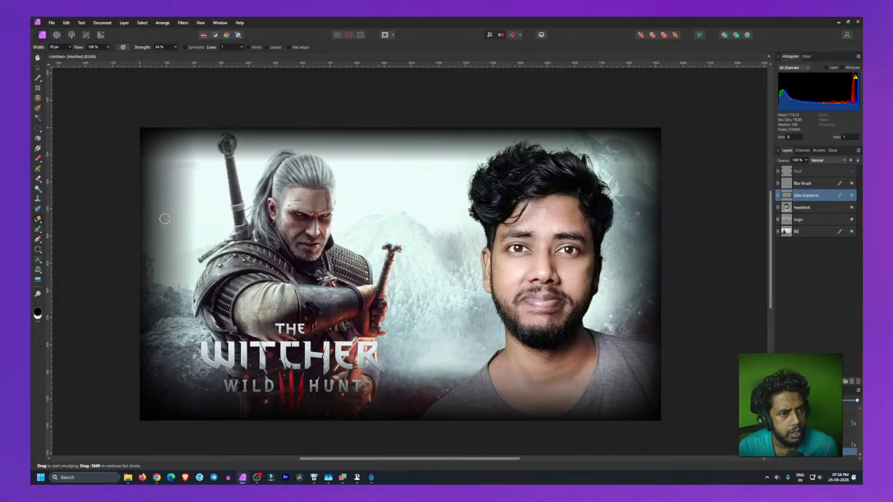
pyautogui.click(176, 47)
pyautogui.moveTo(176, 55); pyautogui.dragTo(169, 56)
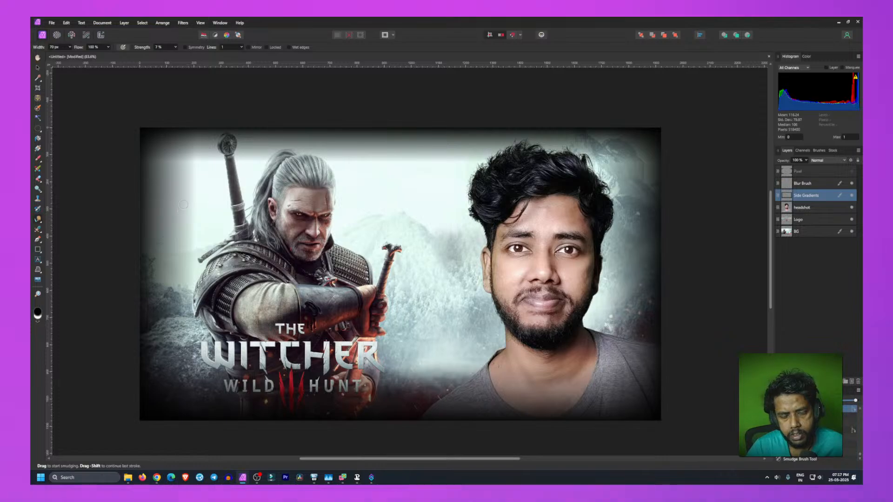
pyautogui.click(108, 47)
pyautogui.moveTo(110, 55); pyautogui.dragTo(75, 59)
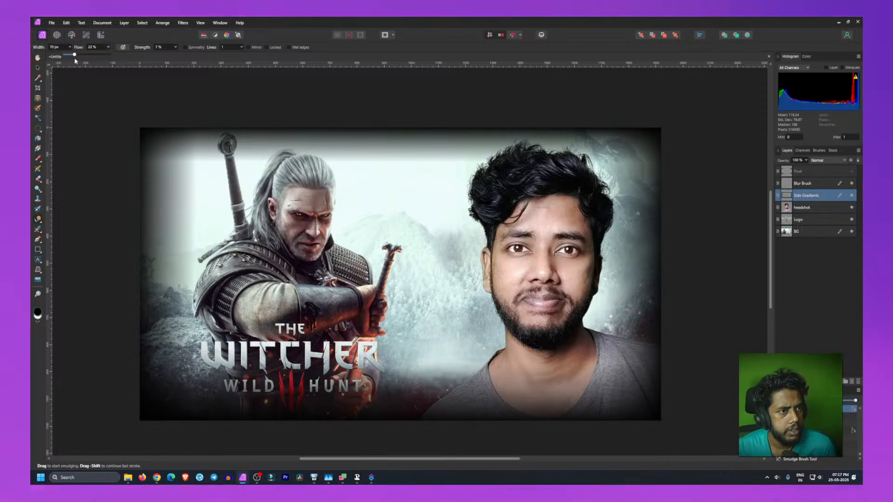
pyautogui.click(176, 47)
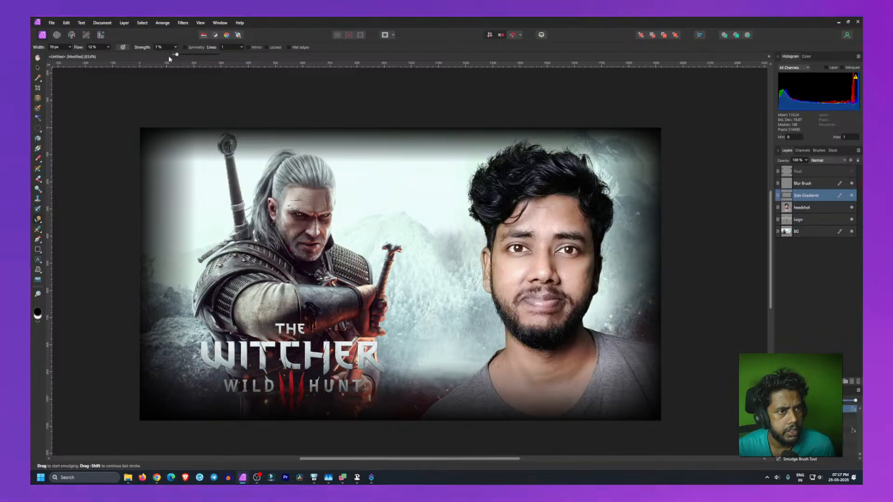
pyautogui.moveTo(175, 55); pyautogui.dragTo(211, 57)
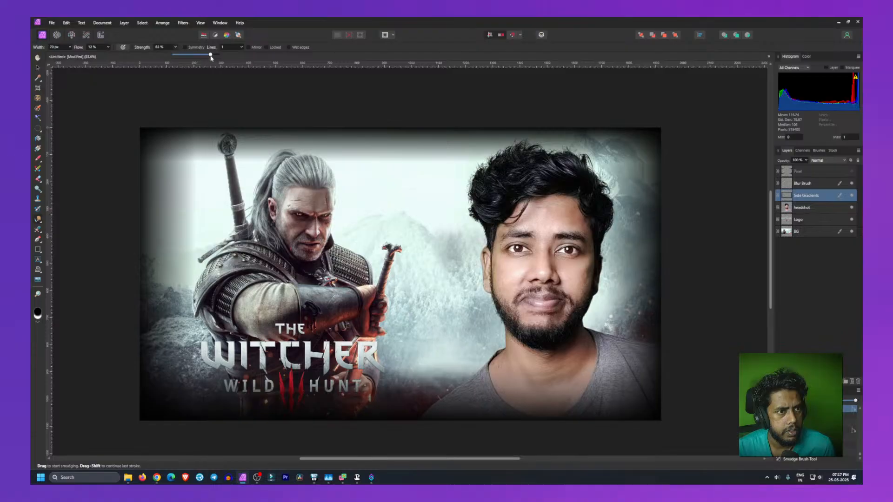
# Step: Try one smudge stroke down the top-left gradient edge, then undo it
pyautogui.moveTo(196, 137)
pyautogui.mouseDown()
pyautogui.moveTo(202, 174)
pyautogui.moveTo(194, 141)
pyautogui.moveTo(197, 175)
pyautogui.moveTo(161, 157)
pyautogui.moveTo(208, 162)
pyautogui.mouseUp()
pyautogui.hotkey('ctrl', 'z')
pyautogui.hotkey('ctrl', 'z')
pyautogui.hotkey('ctrl', 'z')
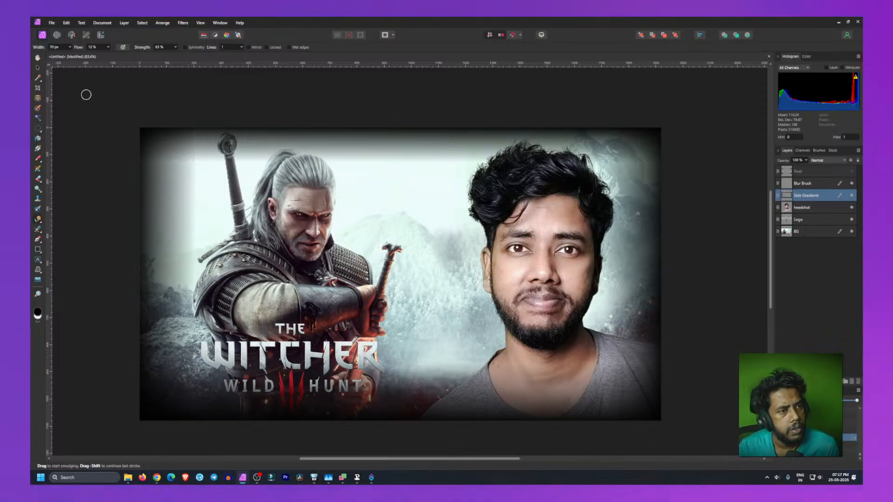
# Step: Switch to the Inpainting Brush Tool
pyautogui.click(39, 218)
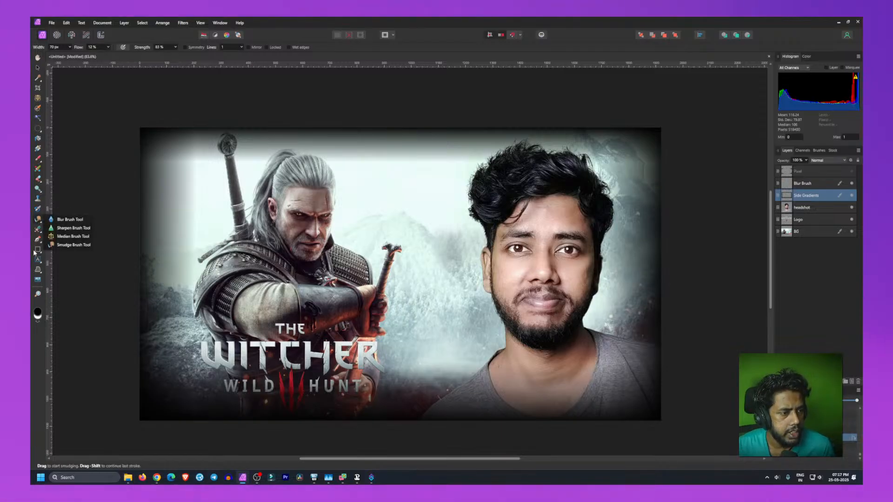
pyautogui.click(38, 210)
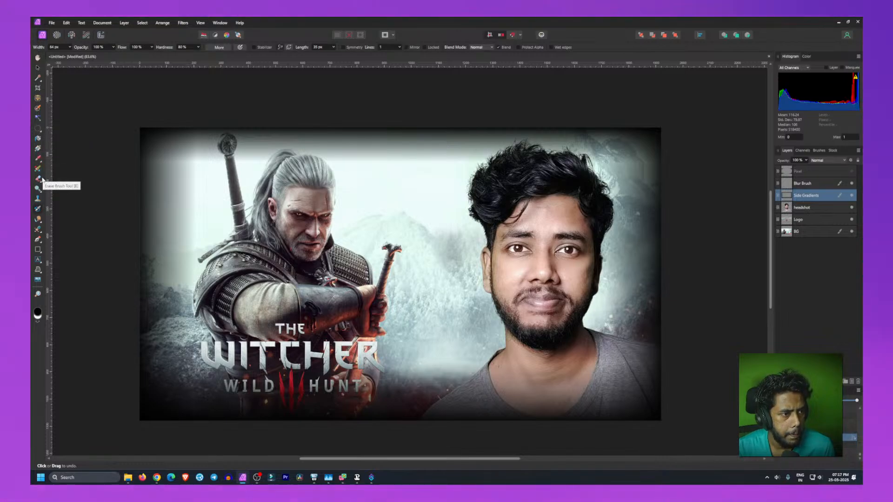
pyautogui.click(39, 234)
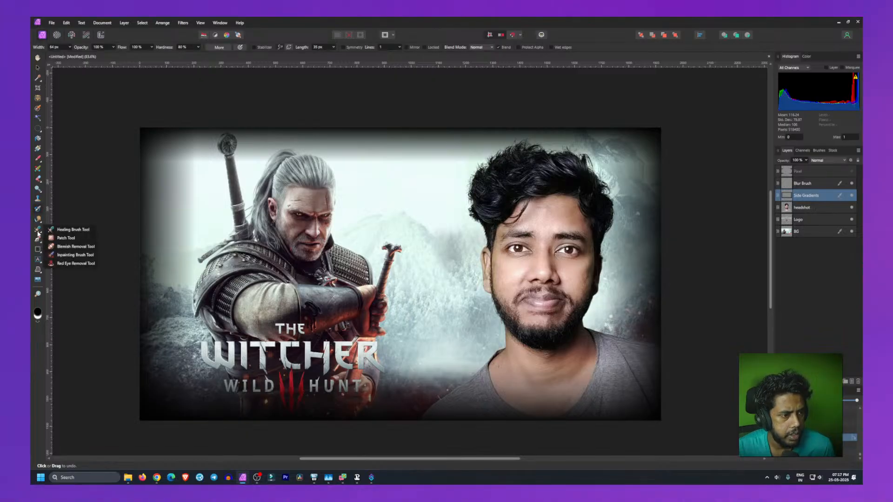
pyautogui.click(67, 255)
# Step: Try inpainting strokes across the top-left gradient edge on Side Gradients, then undo them
pyautogui.moveTo(183, 161); pyautogui.dragTo(204, 161)
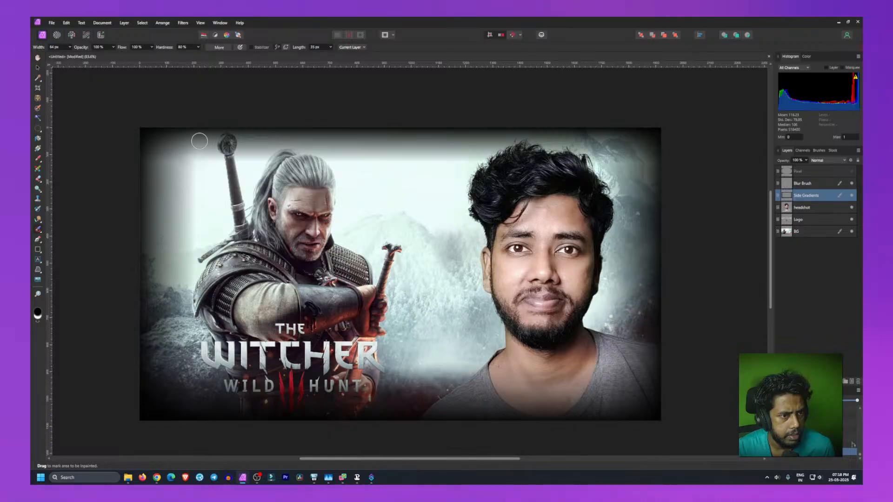
pyautogui.moveTo(199, 139)
pyautogui.mouseDown()
pyautogui.moveTo(198, 161)
pyautogui.moveTo(188, 164)
pyautogui.mouseUp()
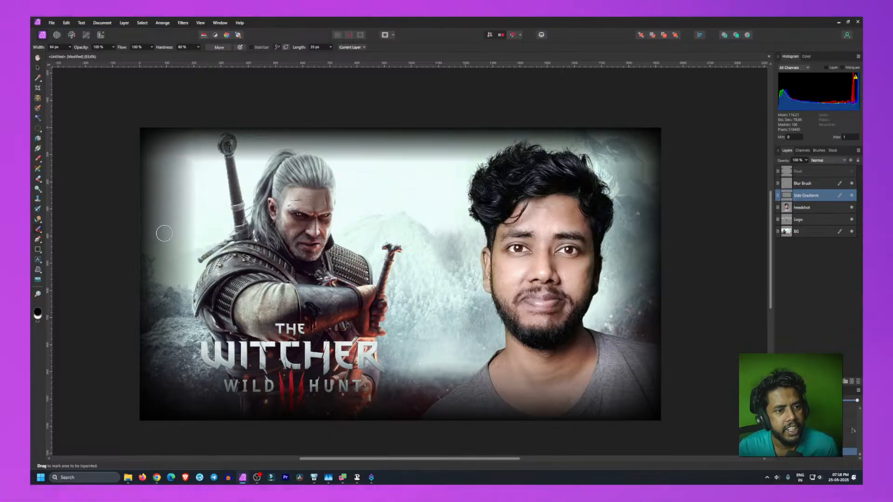
pyautogui.moveTo(165, 158); pyautogui.dragTo(196, 158)
pyautogui.hotkey('ctrl', 'z')
pyautogui.hotkey('ctrl', 'z')
pyautogui.hotkey('ctrl', 'z')
pyautogui.hotkey('ctrl', 'z')
pyautogui.hotkey('ctrl', 'z')
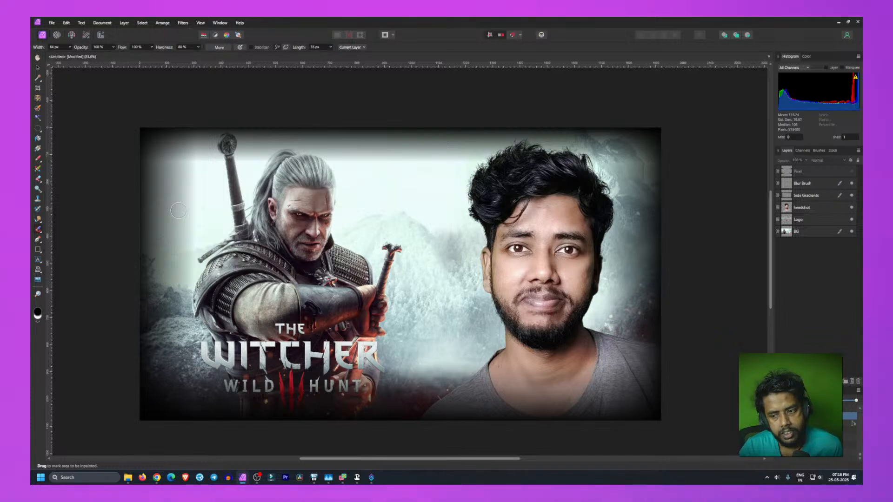
# Step: Select the Blur Brush layer and inpaint strokes along the top-left edge near the canvas corner
pyautogui.click(196, 142)
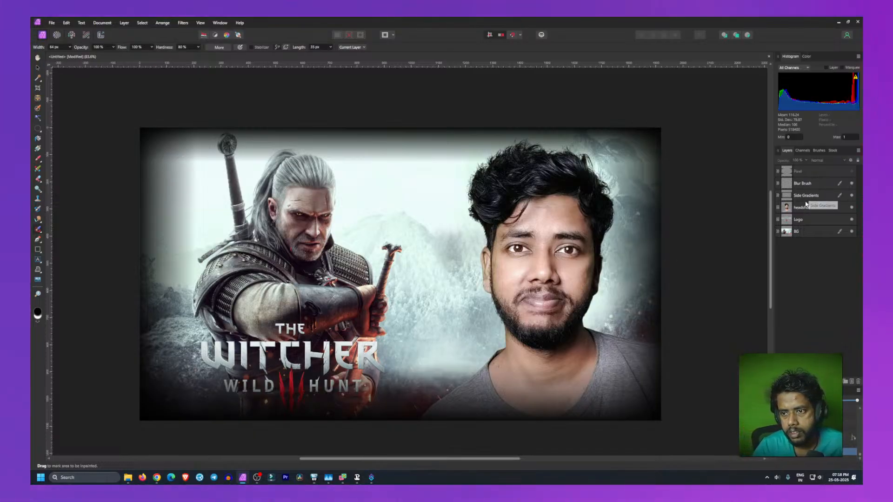
pyautogui.click(803, 185)
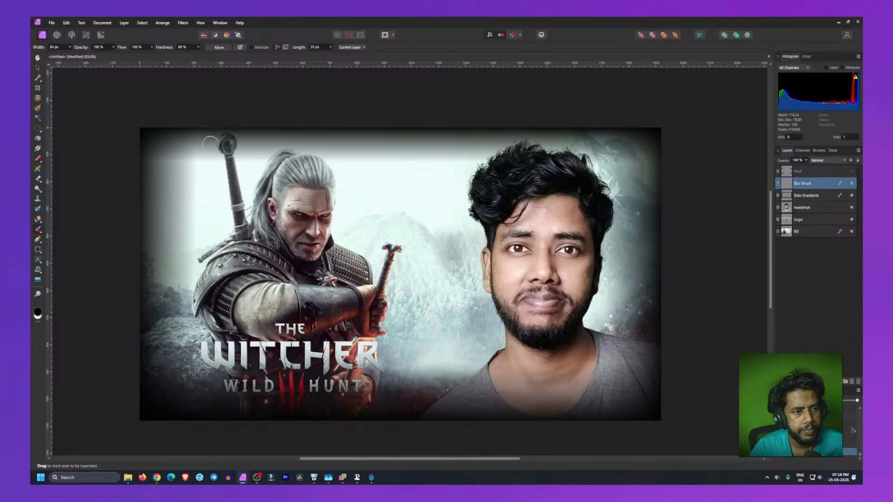
pyautogui.moveTo(193, 133); pyautogui.dragTo(201, 163)
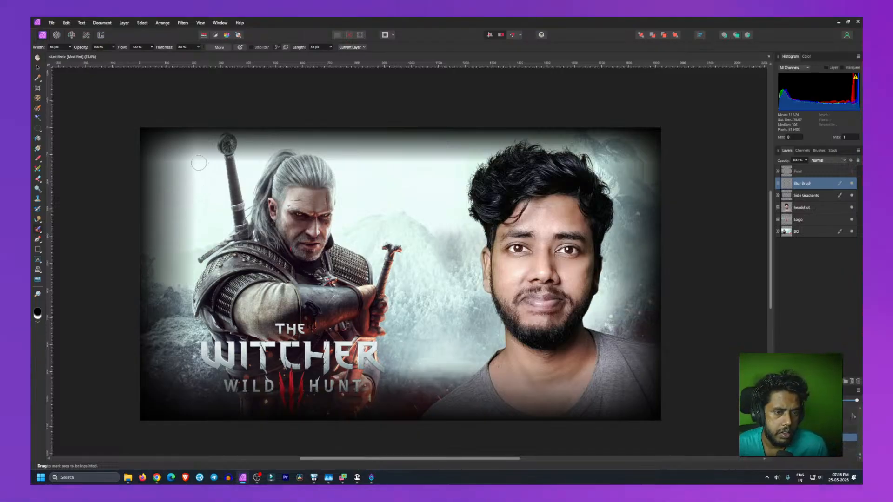
pyautogui.doubleClick(802, 183)
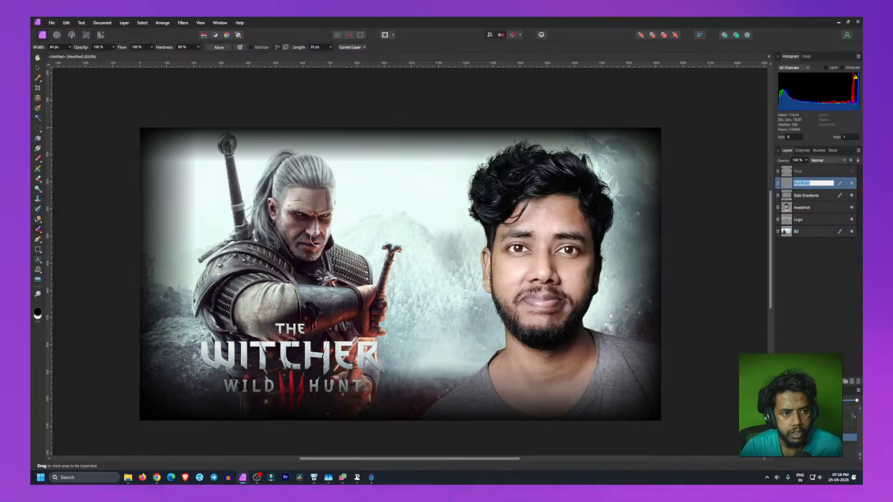
pyautogui.click(809, 258)
pyautogui.click(811, 185)
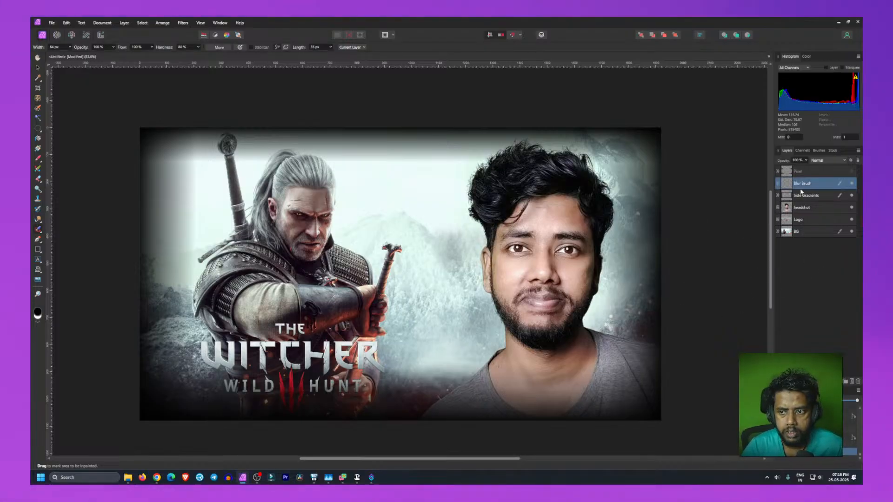
pyautogui.moveTo(196, 145)
pyautogui.mouseDown()
pyautogui.moveTo(197, 214)
pyautogui.moveTo(203, 143)
pyautogui.mouseUp()
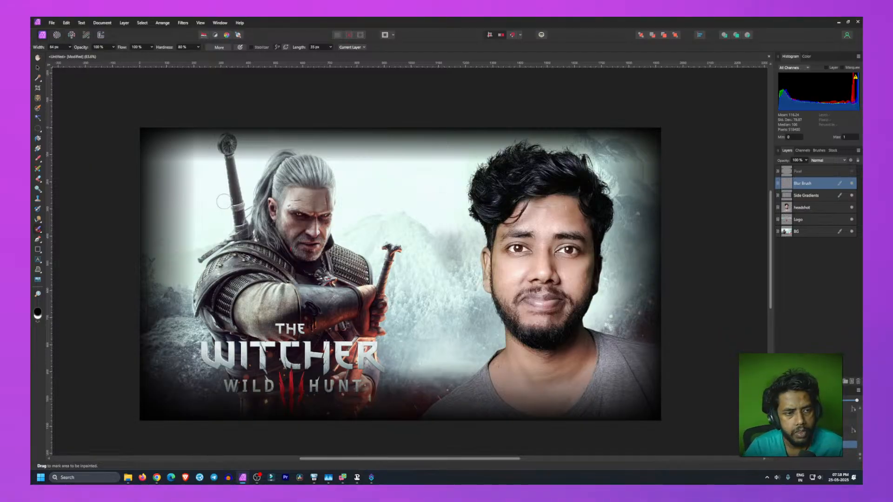
pyautogui.moveTo(141, 159); pyautogui.dragTo(209, 162)
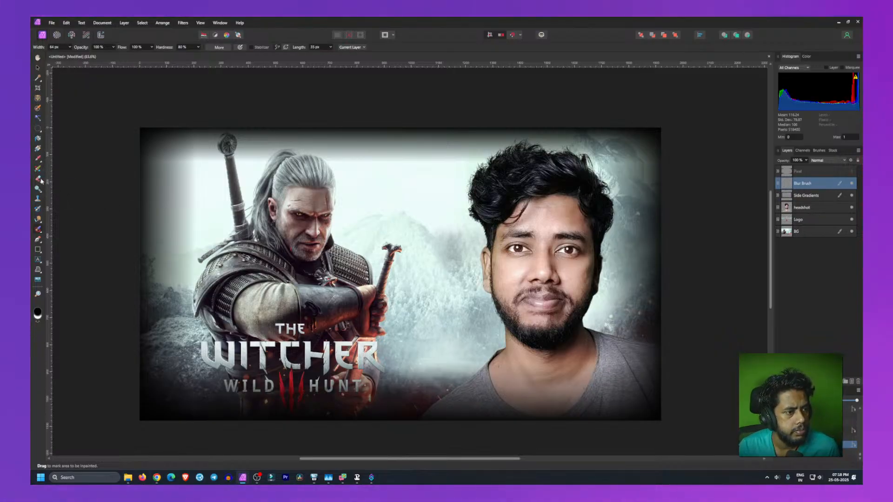
pyautogui.click(40, 231)
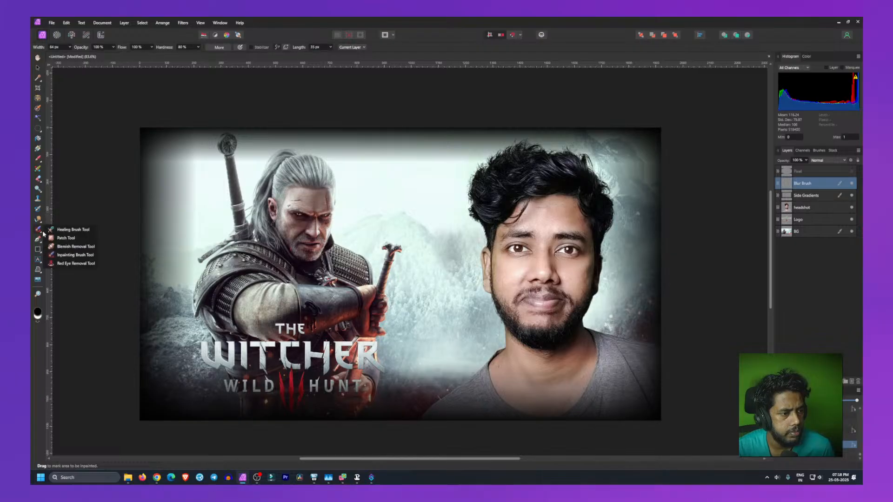
# Step: Compare the thumbnail by toggling visibility of the Side Gradients, Blur Brush and Pixel layers on and off
pyautogui.click(57, 230)
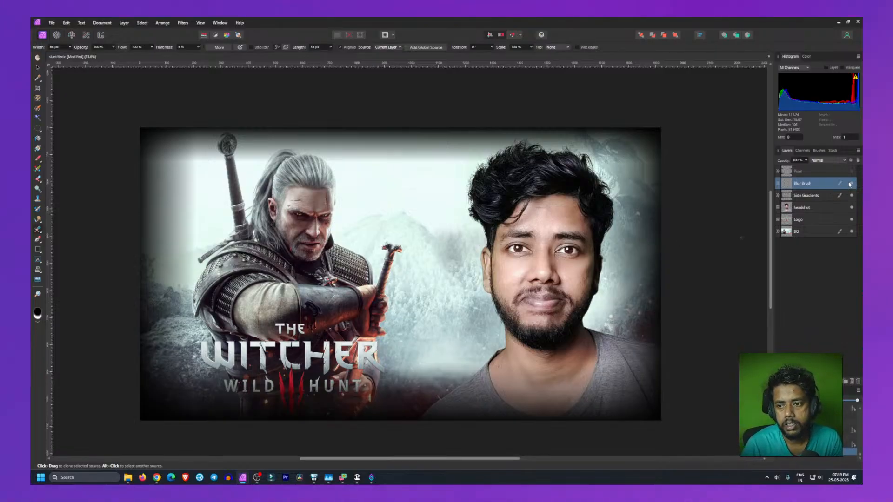
pyautogui.click(852, 195)
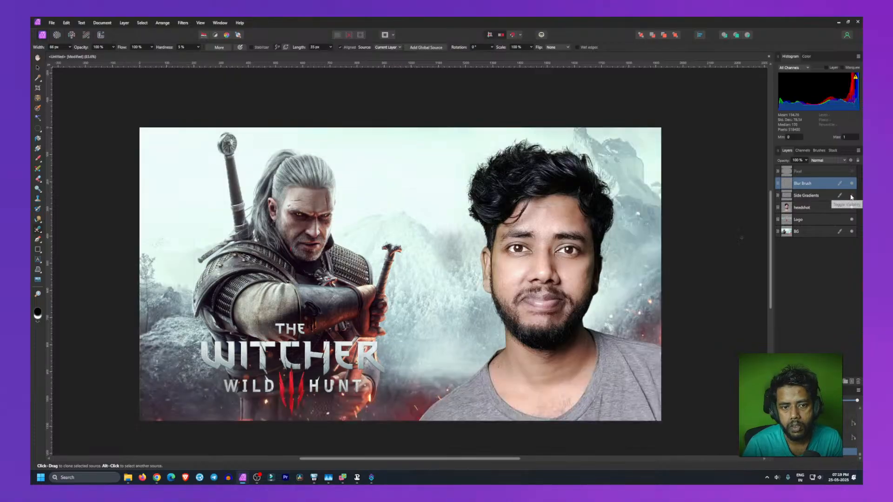
pyautogui.click(852, 196)
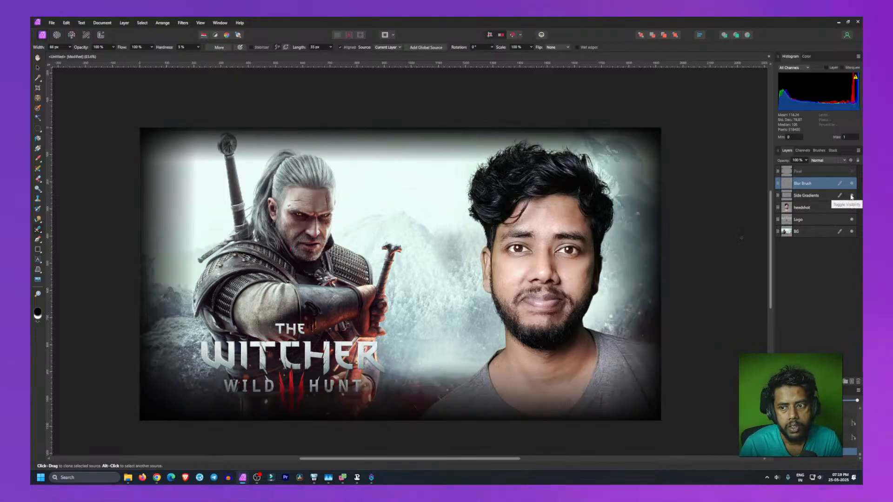
pyautogui.click(852, 196)
pyautogui.click(852, 195)
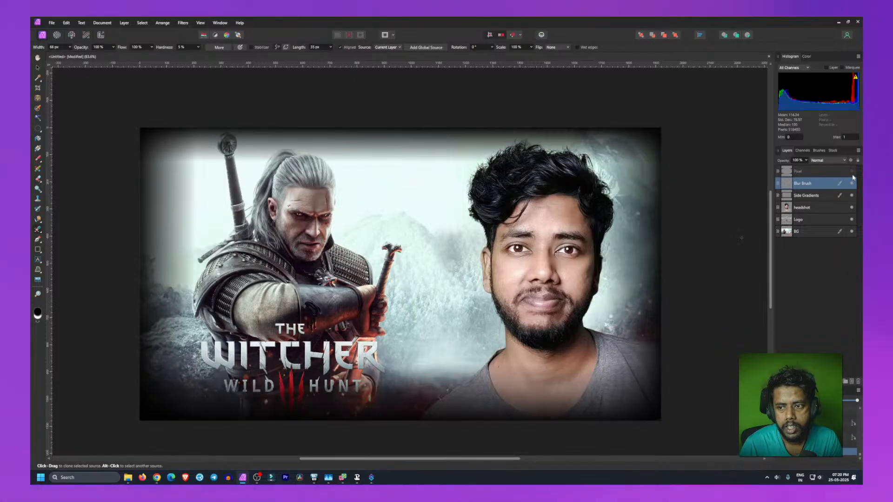
pyautogui.click(852, 183)
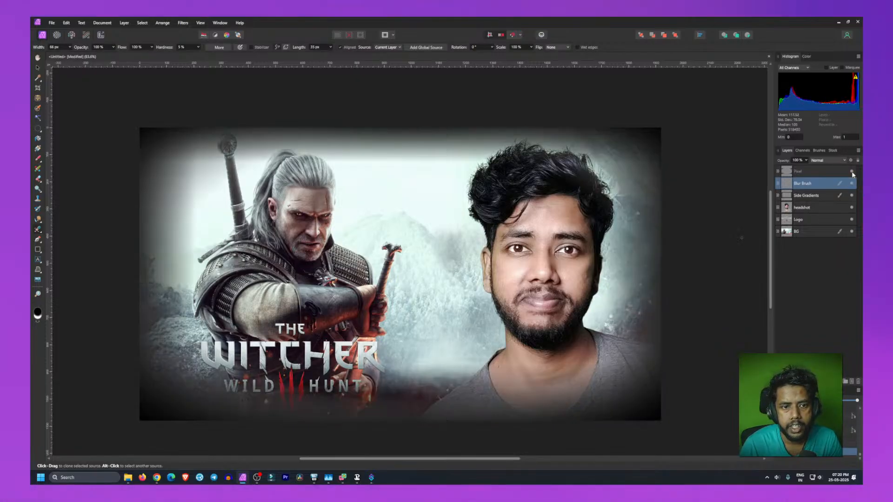
pyautogui.click(852, 197)
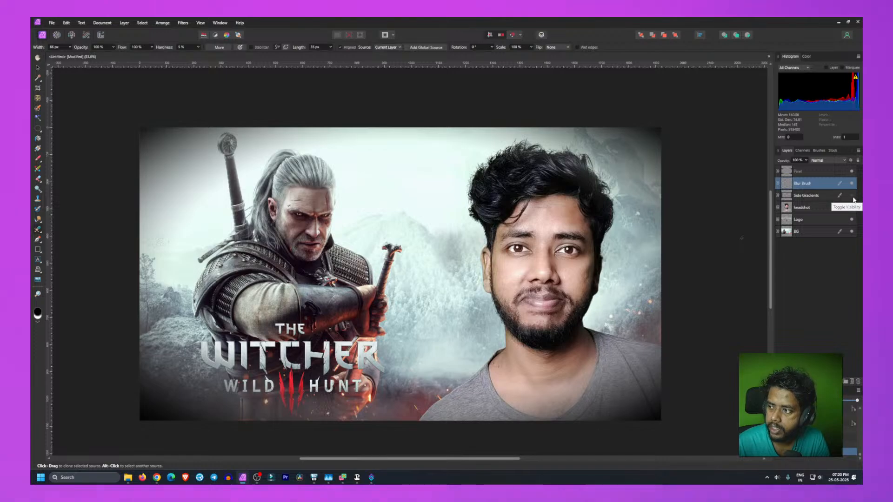
pyautogui.click(852, 197)
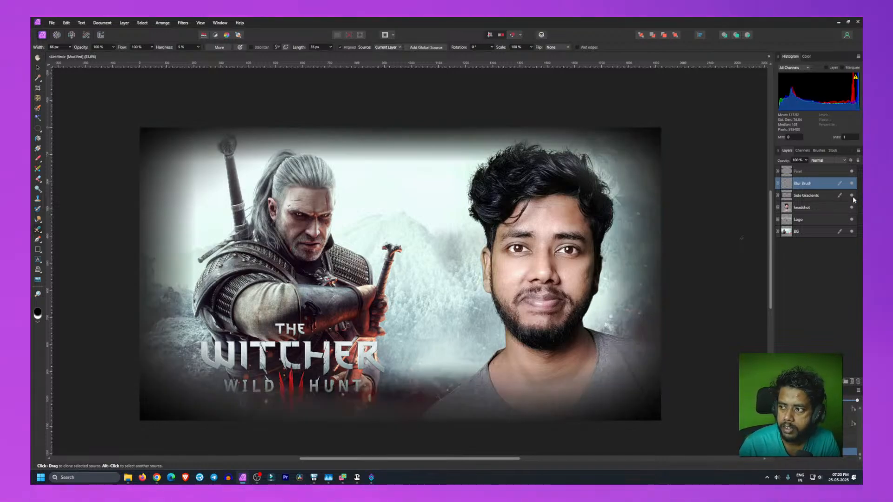
pyautogui.click(853, 195)
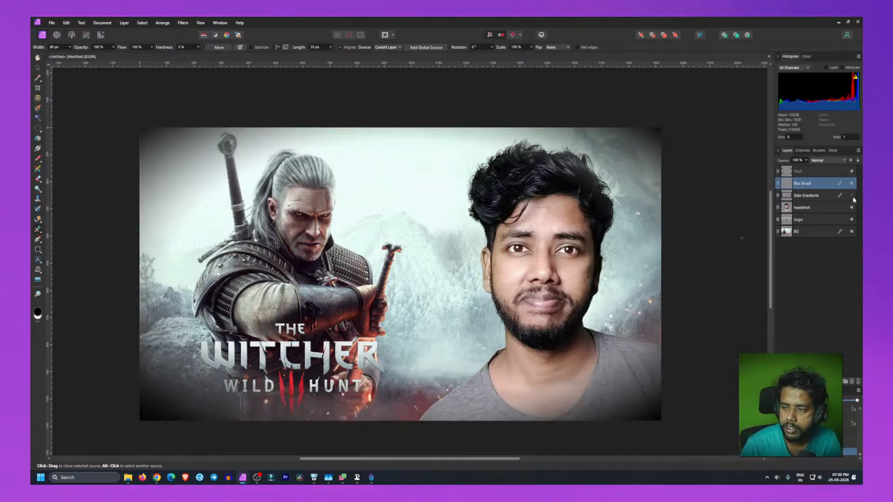
pyautogui.click(852, 172)
pyautogui.click(851, 172)
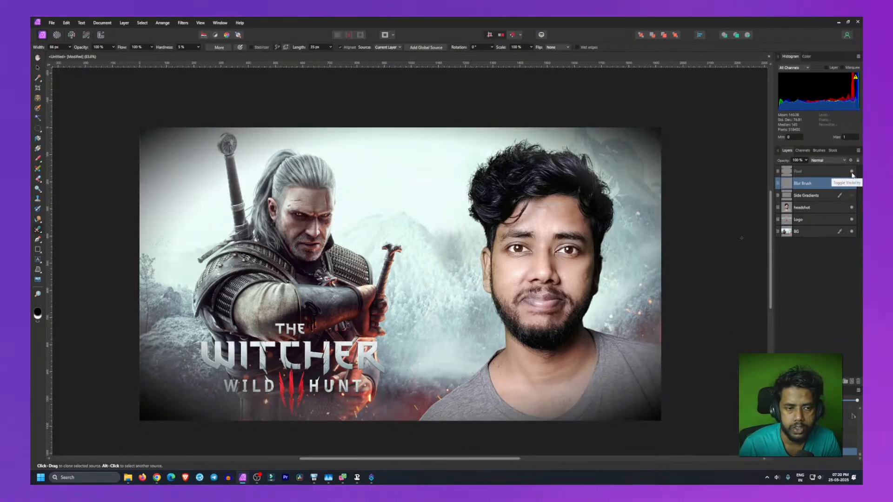
pyautogui.click(852, 172)
pyautogui.click(851, 172)
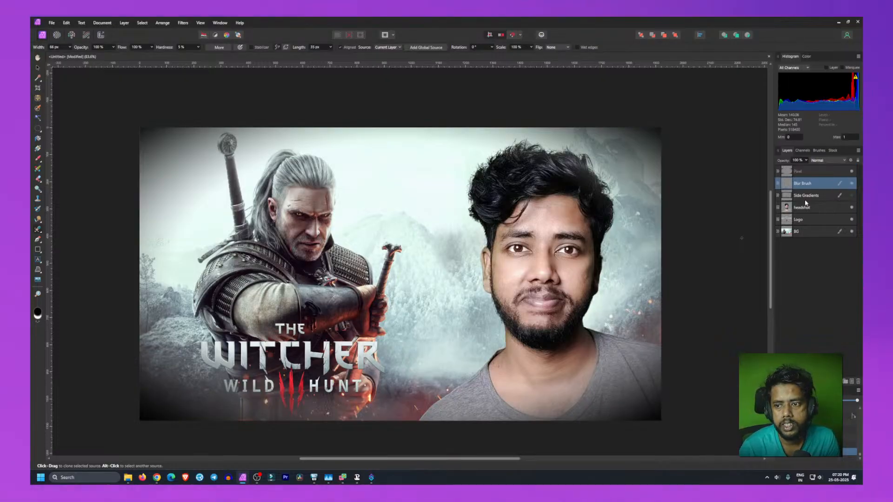
# Step: Reorder the layers so Side Gradients sits at the top, above the Pixel and Blur Brush layers
pyautogui.keyDown('shift'); pyautogui.click(804, 172); pyautogui.keyUp('shift')
pyautogui.moveTo(804, 173); pyautogui.dragTo(801, 199)
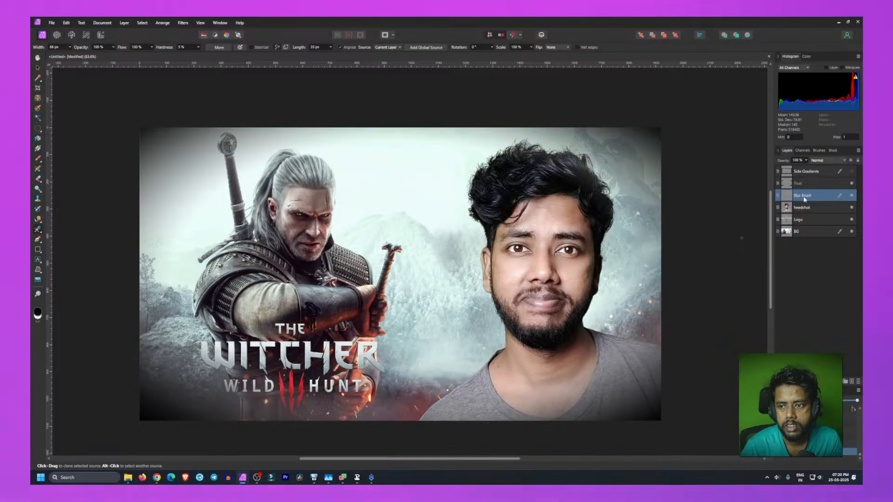
pyautogui.click(801, 258)
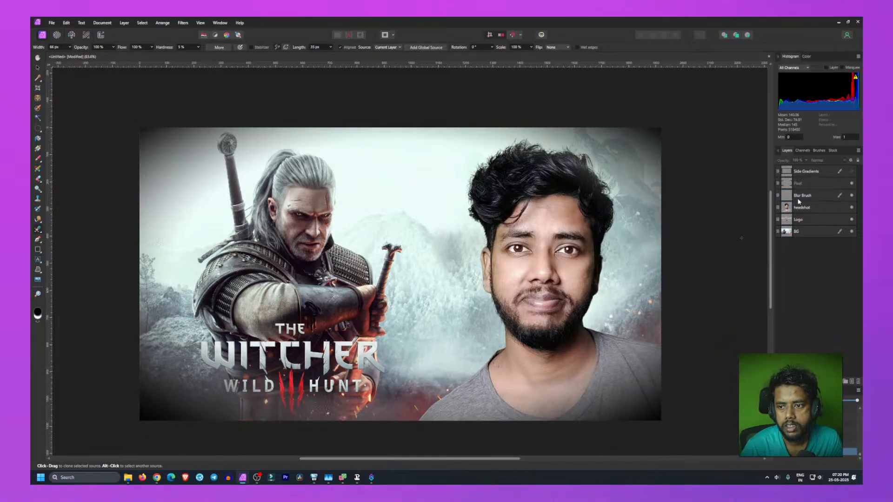
# Step: Toggle the Side Gradients and Pixel layers' visibility, briefly moving Pixel above Side Gradients and back
pyautogui.click(851, 171)
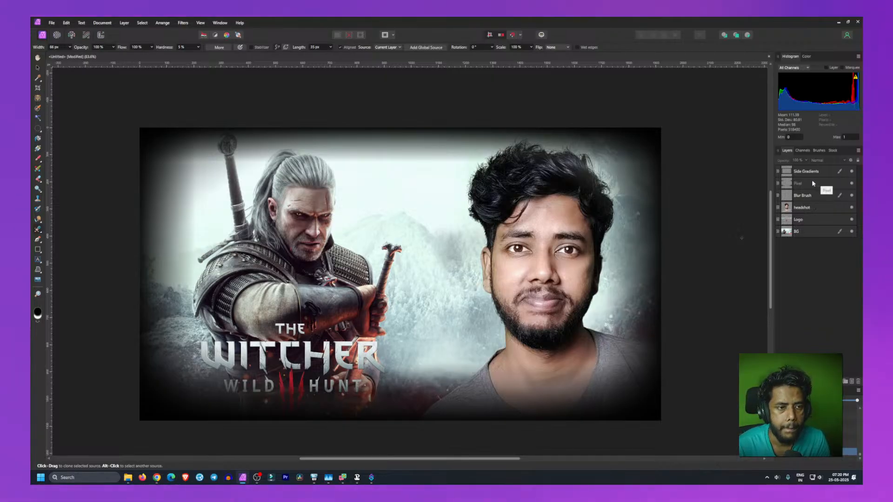
pyautogui.moveTo(812, 183); pyautogui.dragTo(808, 171)
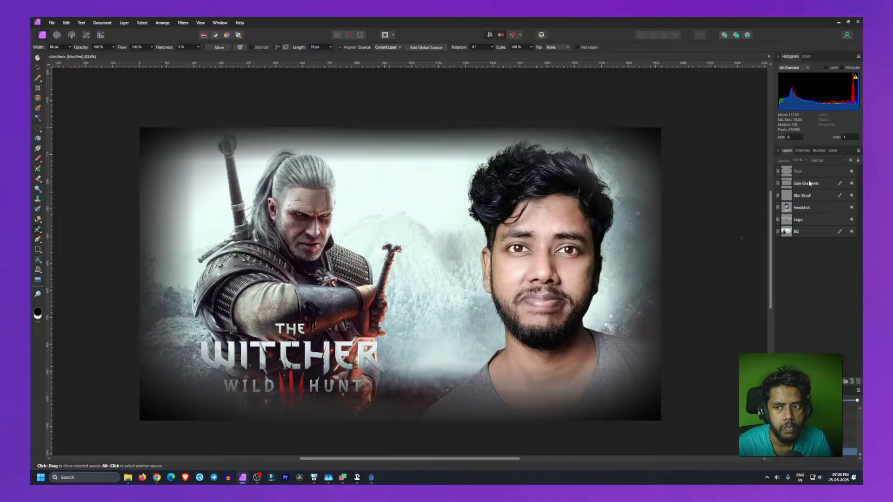
pyautogui.moveTo(809, 180); pyautogui.dragTo(809, 169)
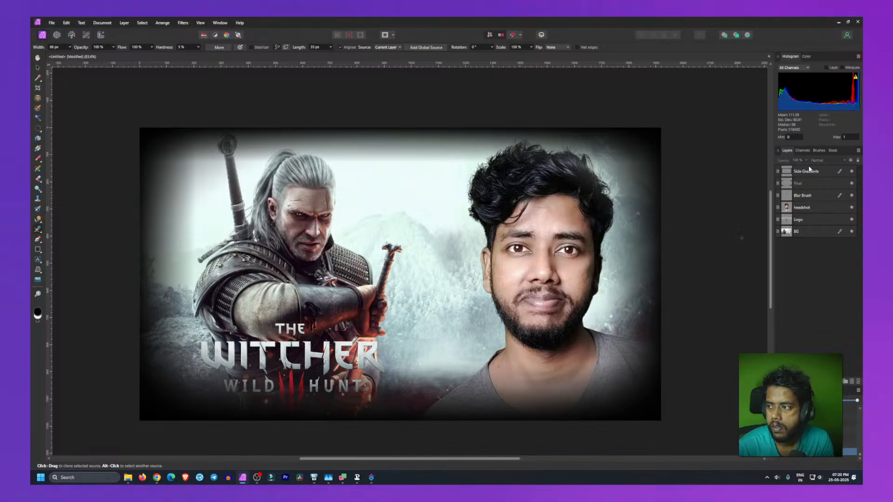
pyautogui.click(852, 172)
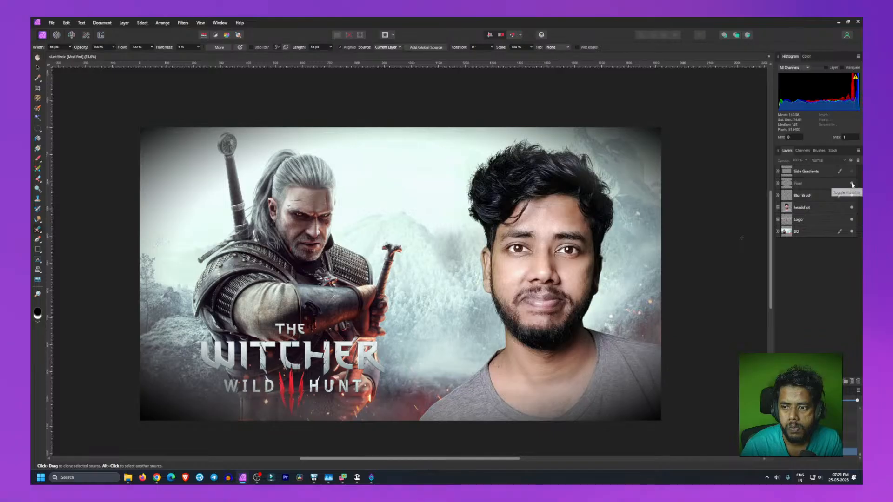
pyautogui.click(852, 184)
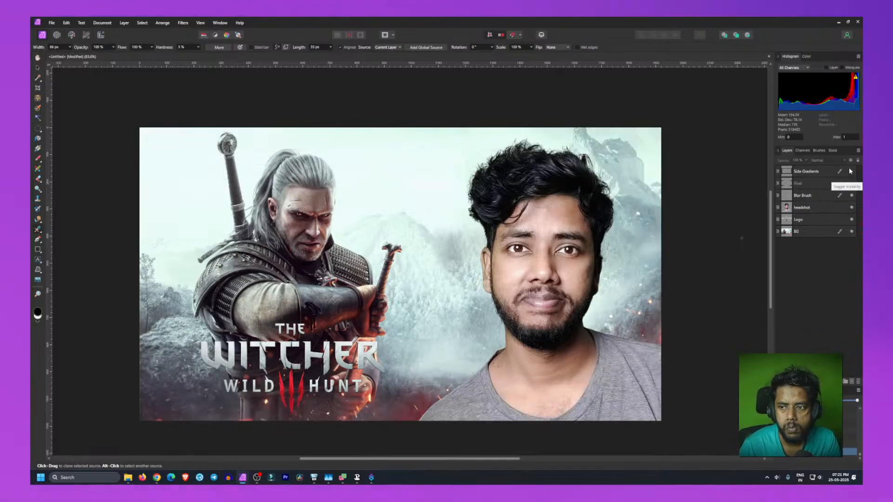
pyautogui.click(852, 172)
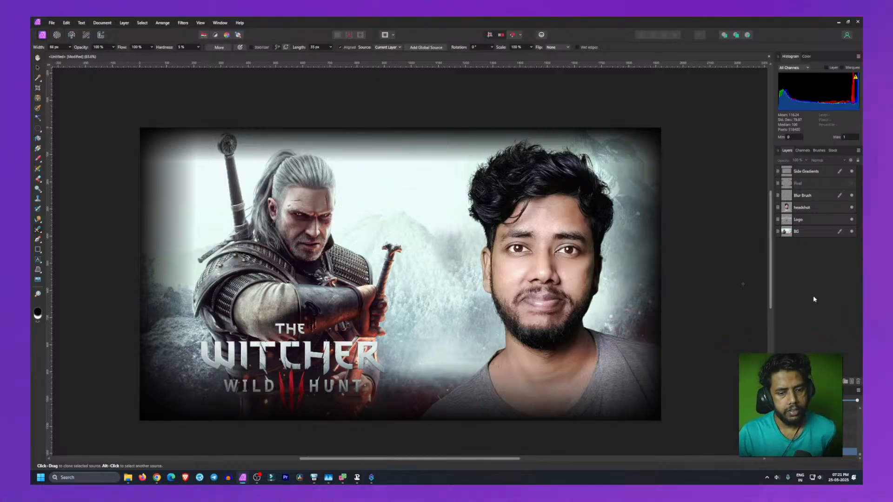
pyautogui.click(38, 161)
pyautogui.click(37, 161)
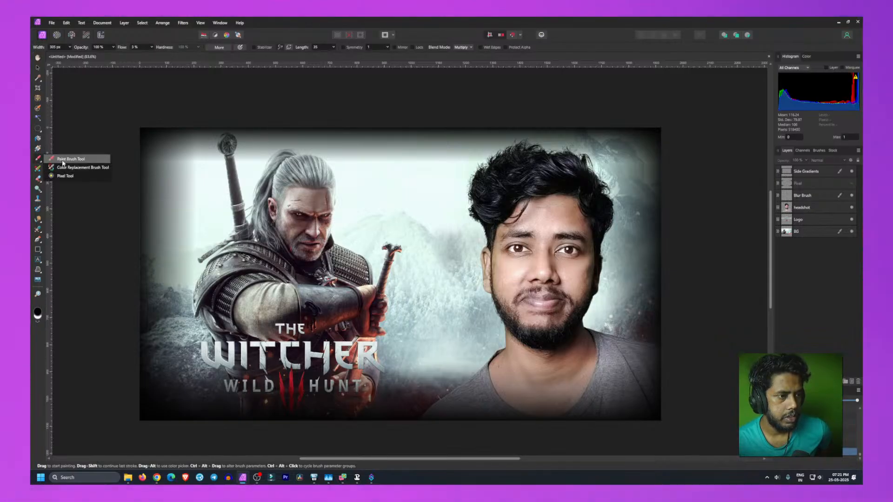
pyautogui.click(65, 176)
pyautogui.hotkey('ctrl', 'shift', 'n')
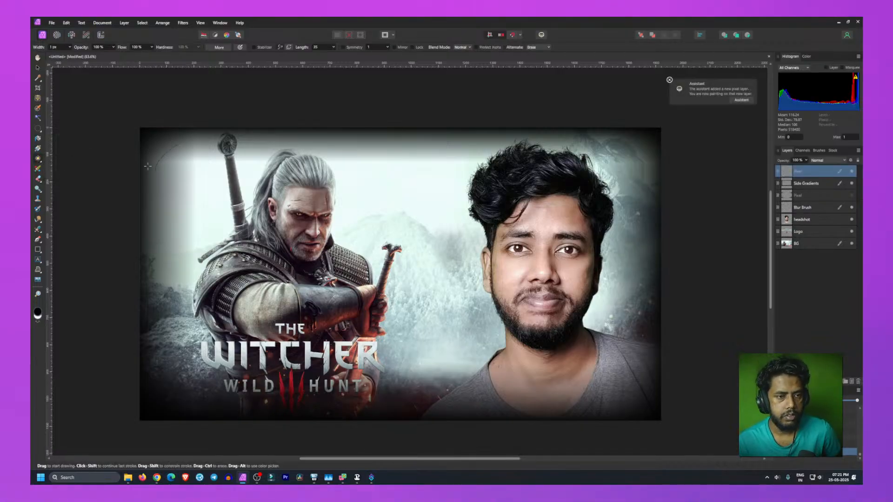
pyautogui.hotkey('ctrl', 'z')
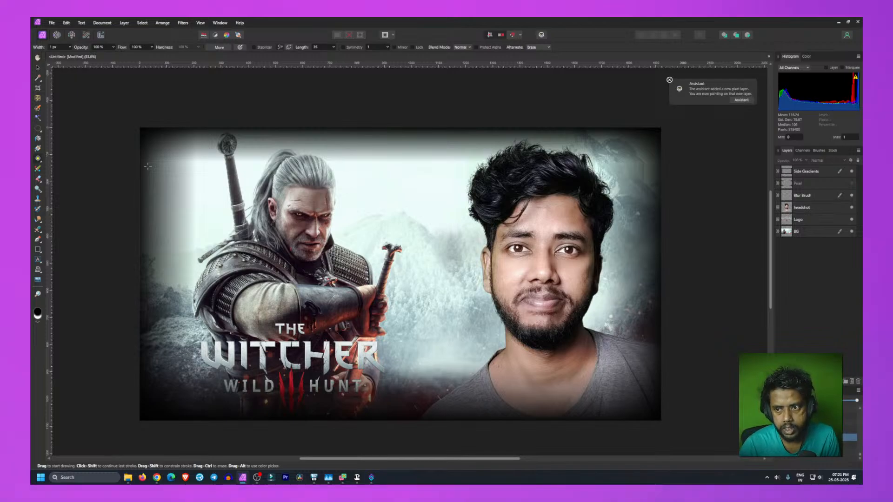
# Step: Try a Paint Brush stroke near the top-left of the canvas, then undo it
pyautogui.click(38, 168)
pyautogui.click(61, 160)
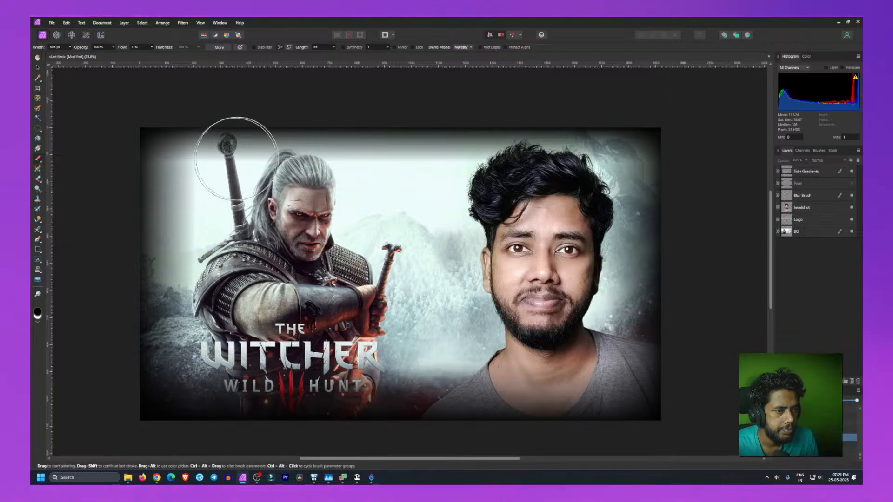
pyautogui.moveTo(179, 159); pyautogui.dragTo(184, 164)
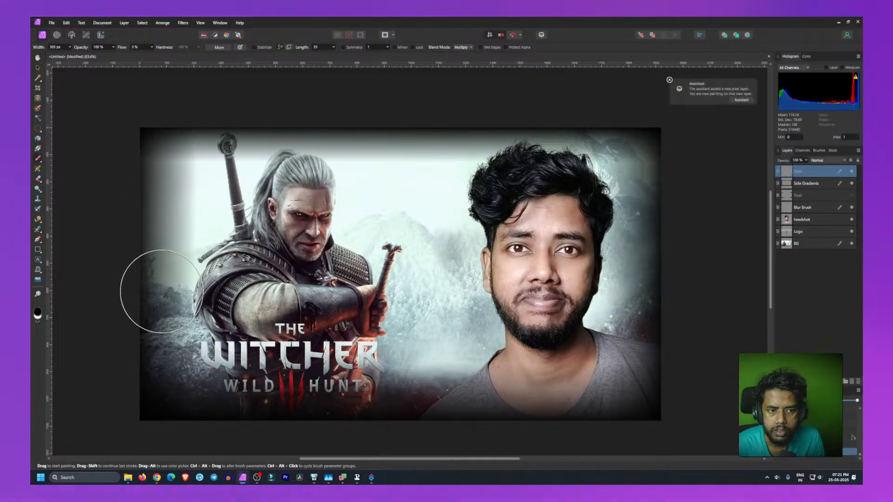
pyautogui.hotkey('ctrl', 'z')
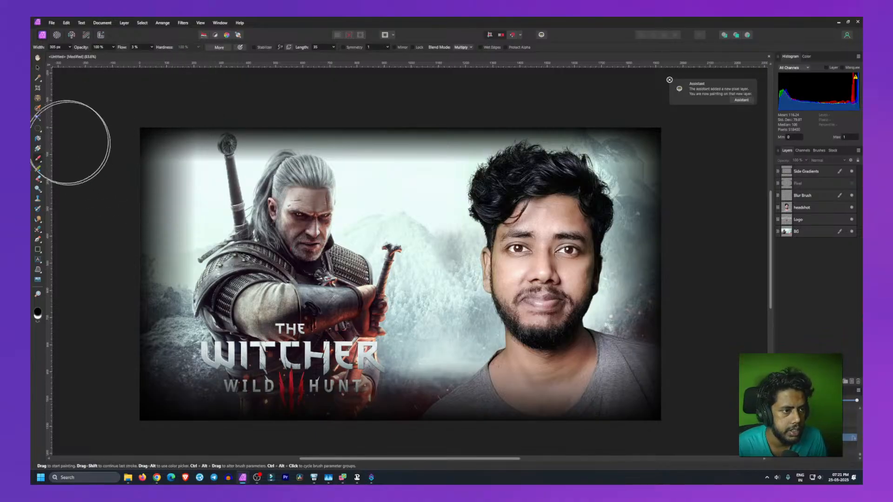
# Step: Switch to the Smudge Brush Tool, keeping symmetry lines at 1
pyautogui.click(42, 159)
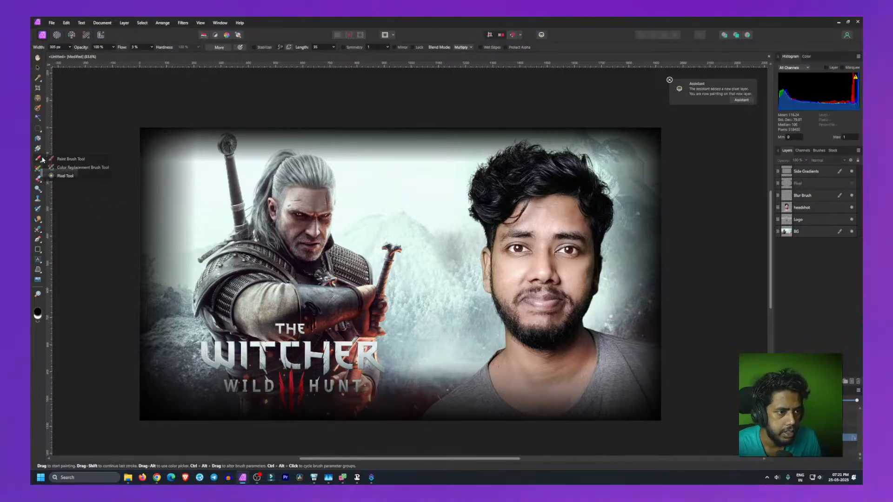
pyautogui.click(40, 180)
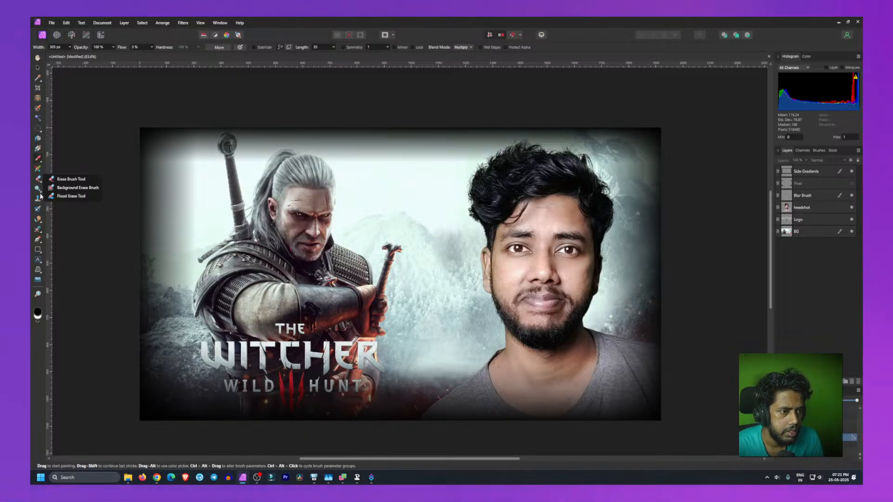
pyautogui.click(40, 192)
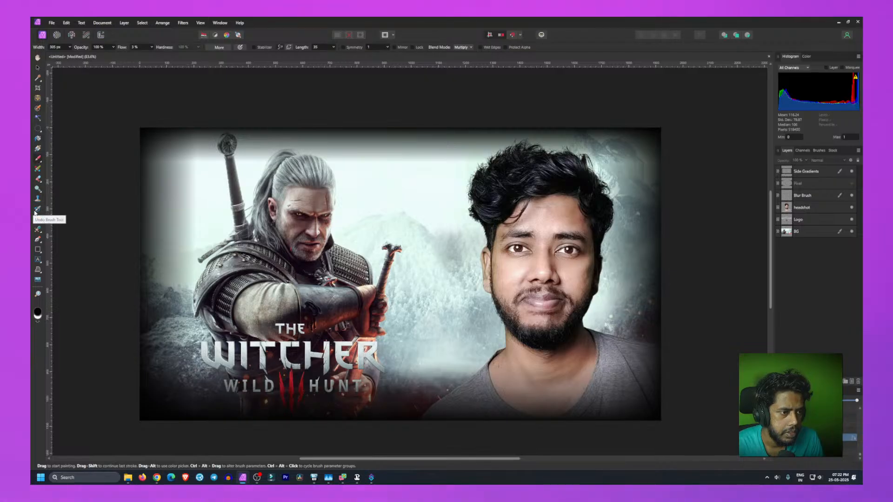
pyautogui.moveTo(39, 222)
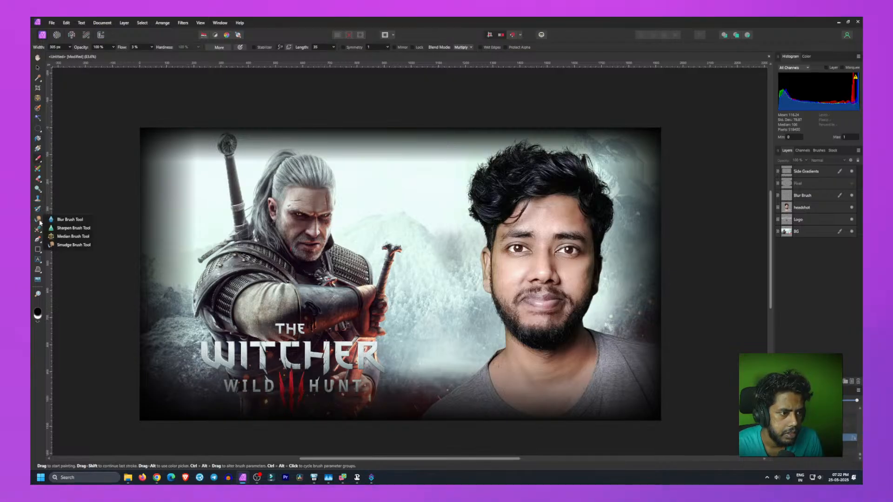
pyautogui.click(66, 247)
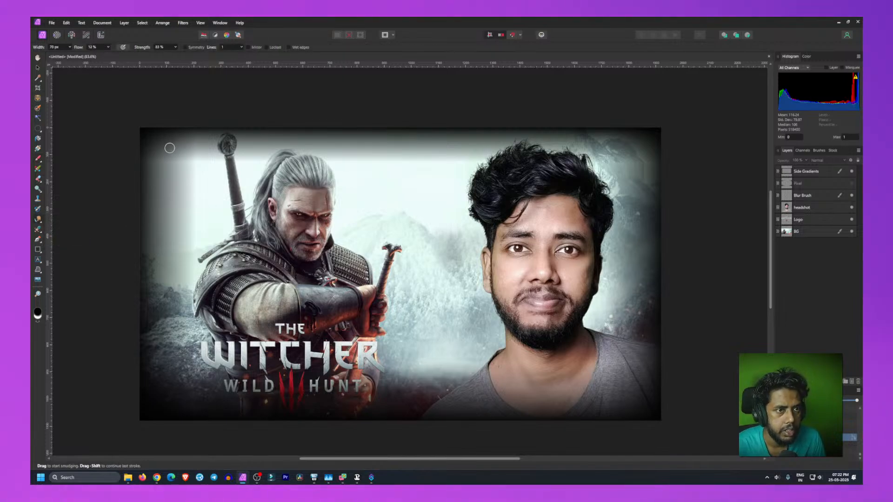
pyautogui.click(230, 47)
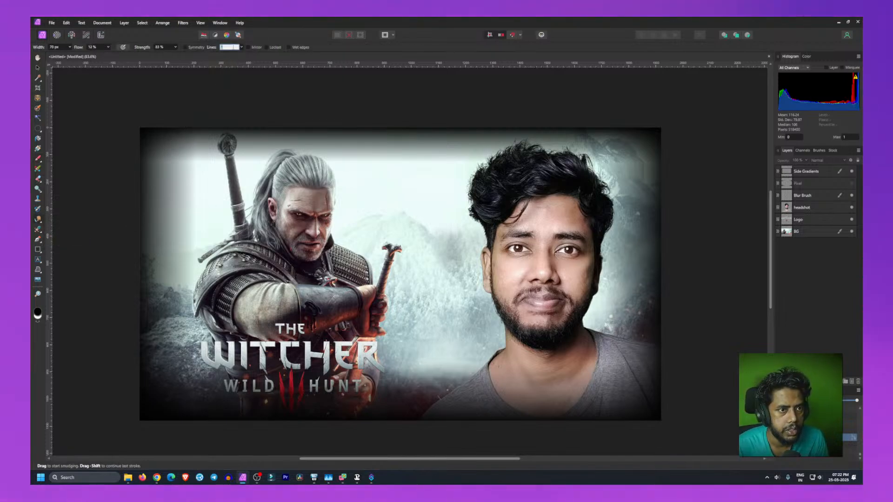
pyautogui.click(242, 47)
pyautogui.click(242, 47)
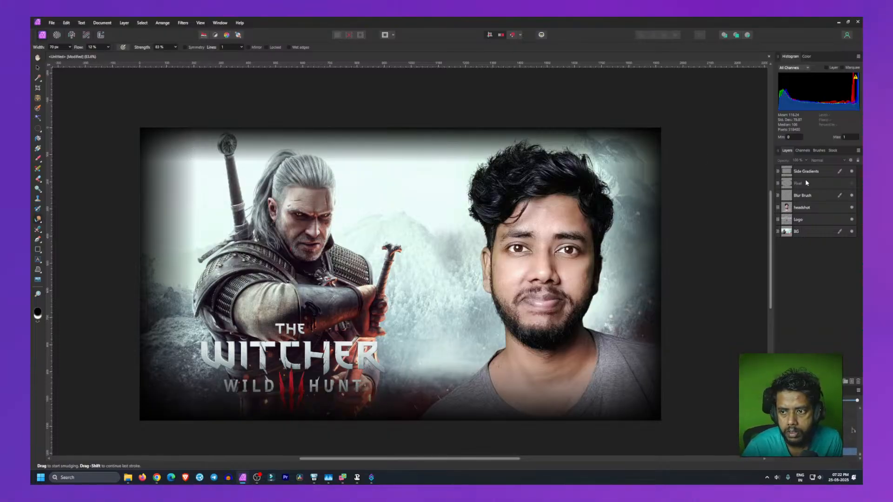
# Step: Add a new pixel layer, then delete it together with the Blur Brush layer
pyautogui.click(852, 382)
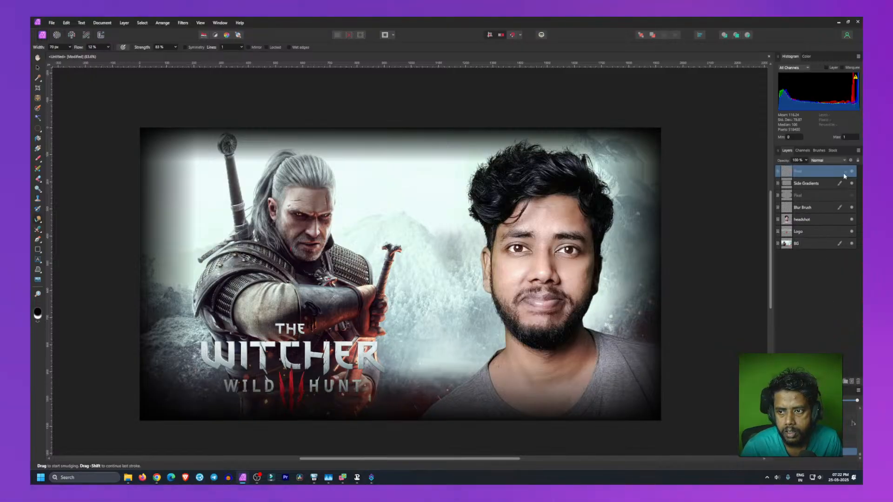
pyautogui.click(808, 207)
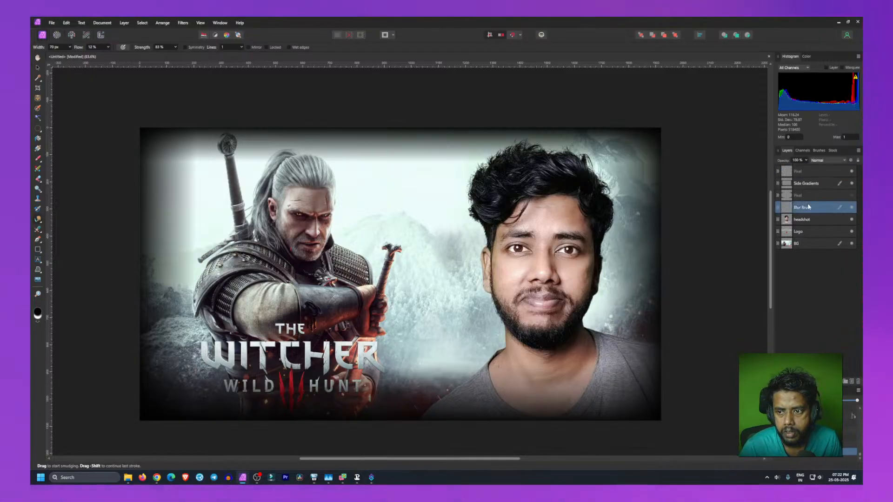
pyautogui.click(804, 173)
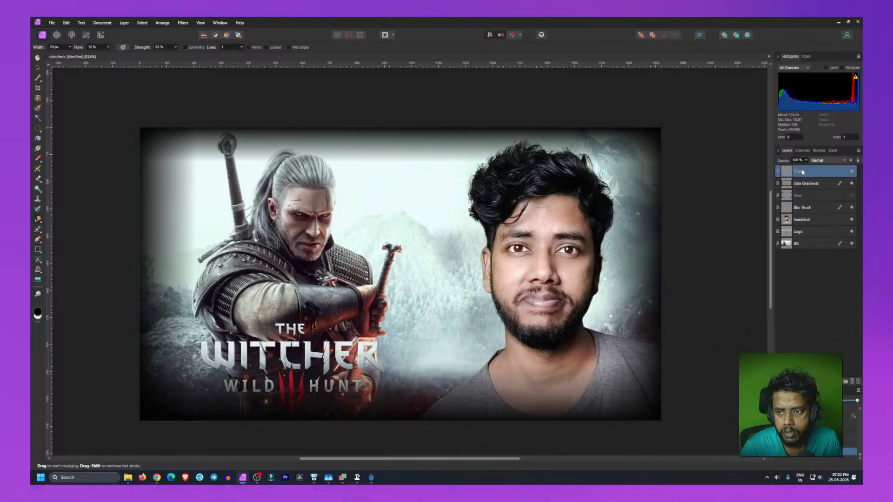
pyautogui.click(857, 382)
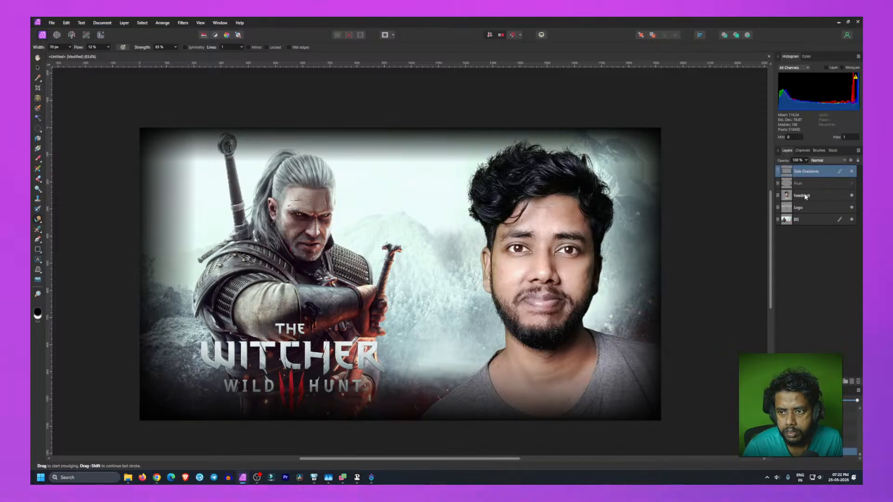
# Step: Bring the Blur Brush layer back above Side Gradients and select it
pyautogui.click(777, 175)
pyautogui.moveTo(798, 184); pyautogui.dragTo(798, 169)
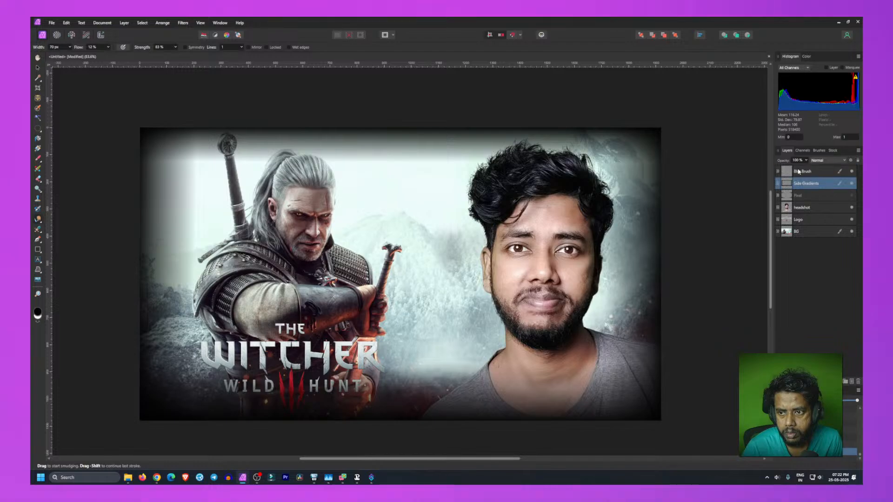
pyautogui.click(796, 248)
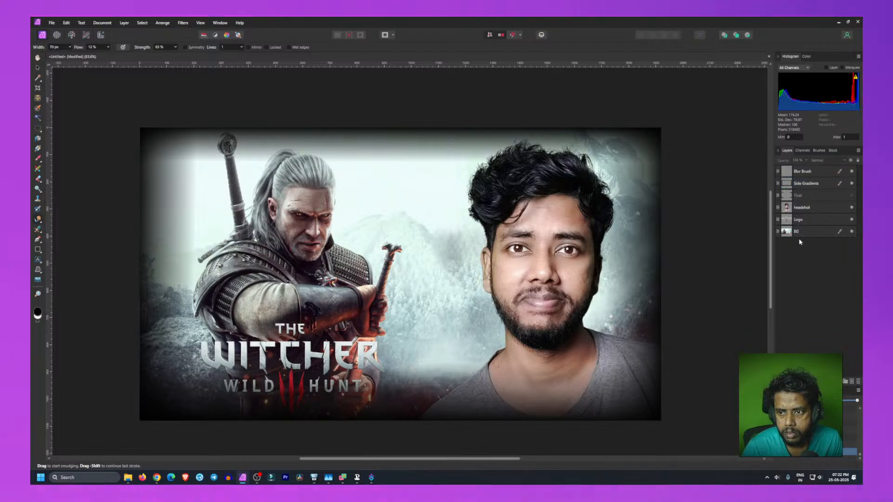
pyautogui.click(802, 171)
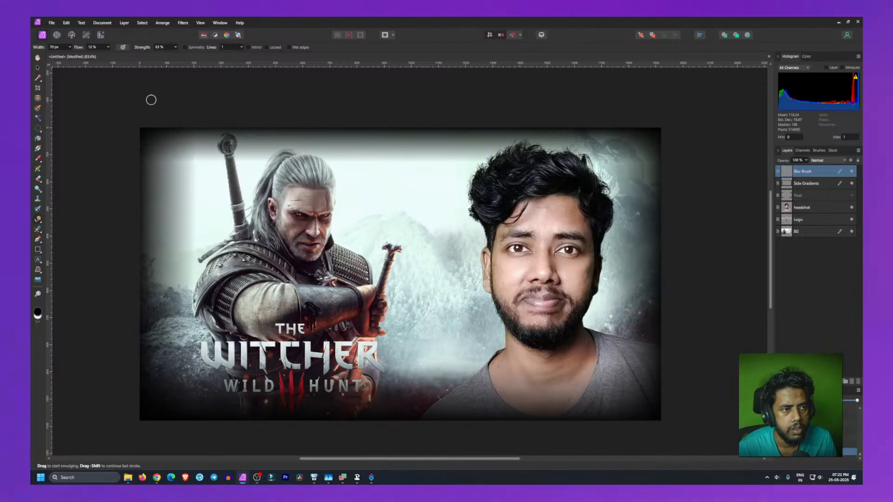
# Step: Set the Smudge Brush flow to 71% and strength to 47%
pyautogui.click(109, 47)
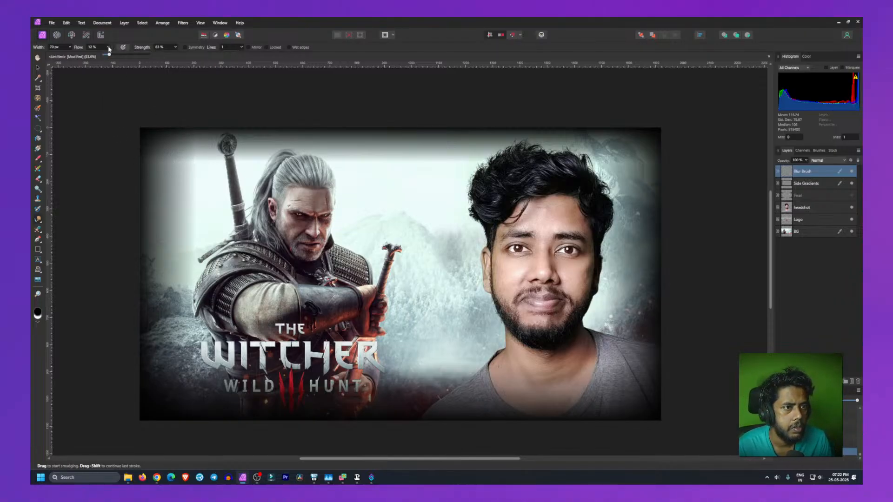
pyautogui.moveTo(117, 56); pyautogui.dragTo(121, 56)
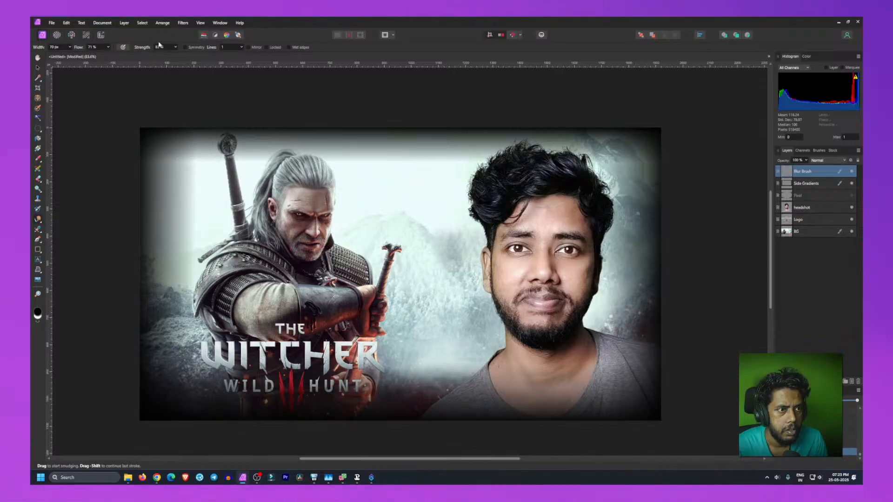
pyautogui.click(175, 47)
pyautogui.click(160, 55)
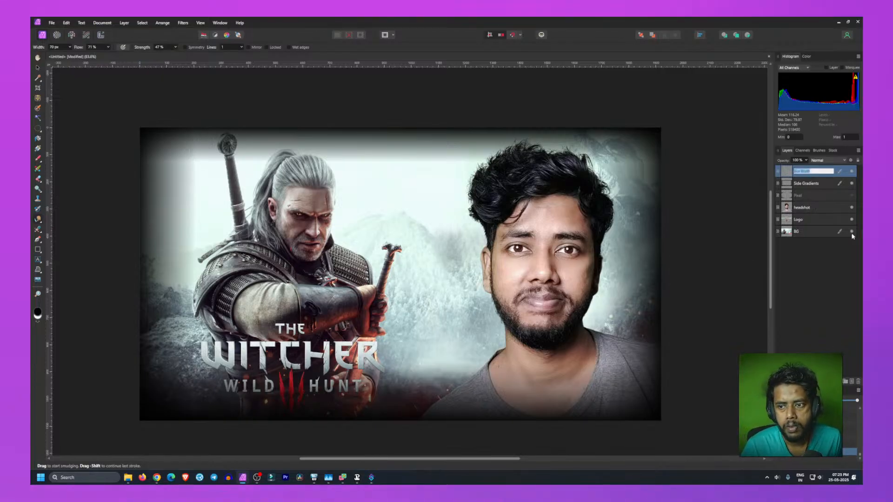
pyautogui.click(820, 272)
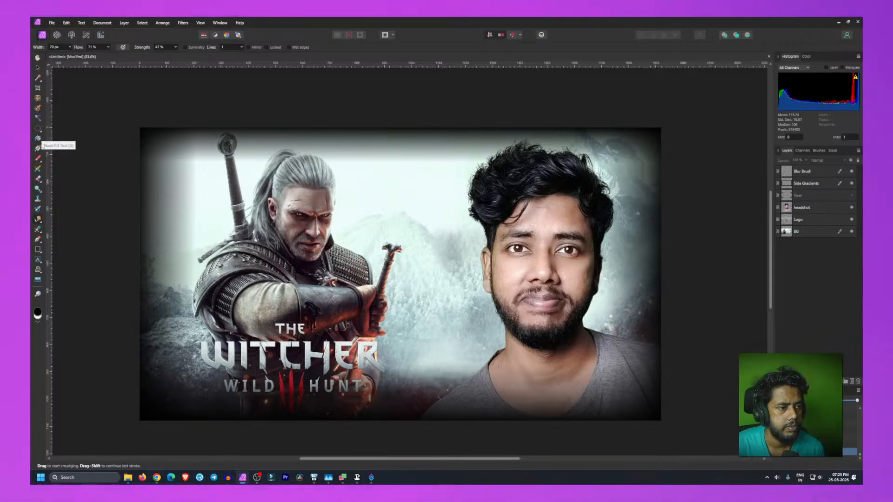
# Step: Switch to the Blur Brush Tool and select the Side Gradients layer
pyautogui.click(37, 221)
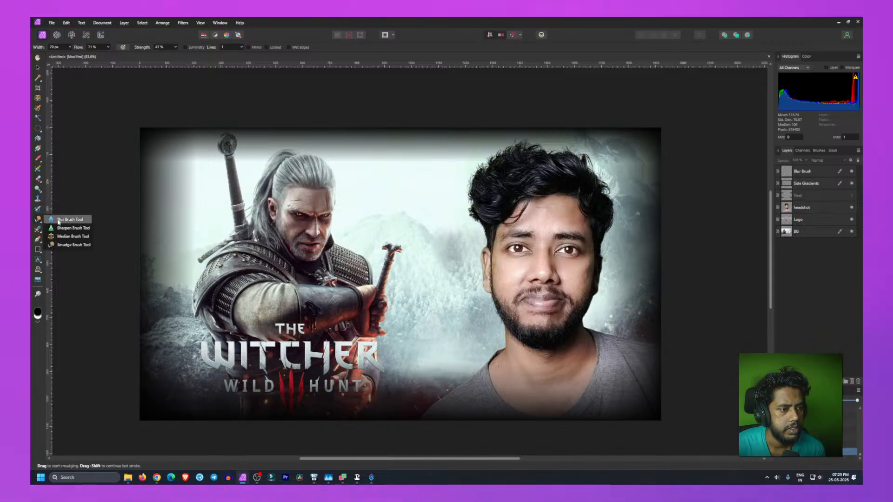
pyautogui.click(58, 220)
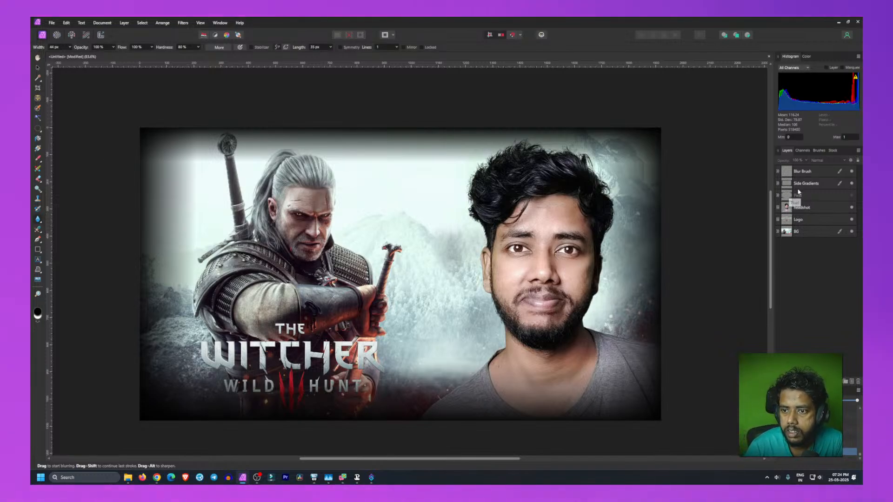
pyautogui.click(810, 185)
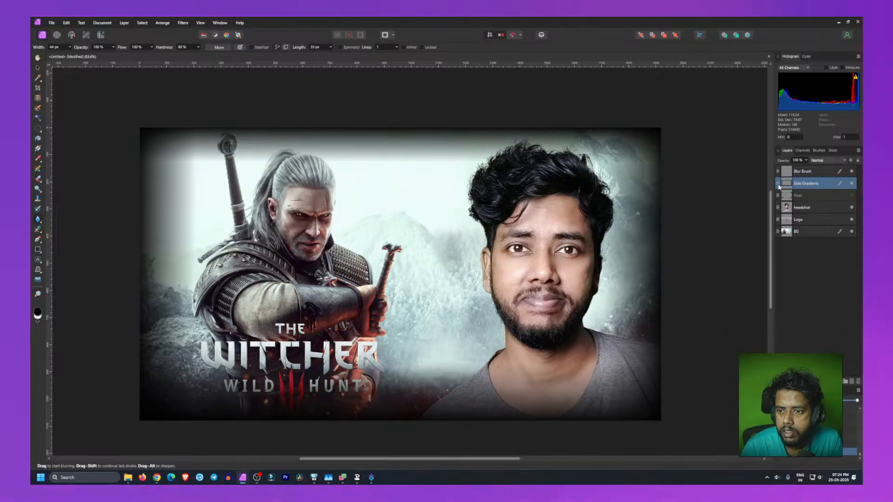
pyautogui.doubleClick(816, 183)
pyautogui.press('Return')
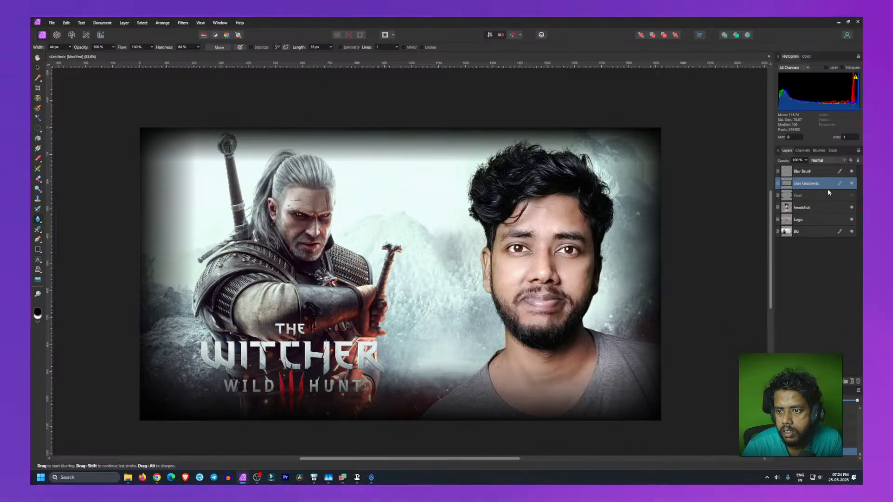
pyautogui.click(815, 192)
pyautogui.click(807, 184)
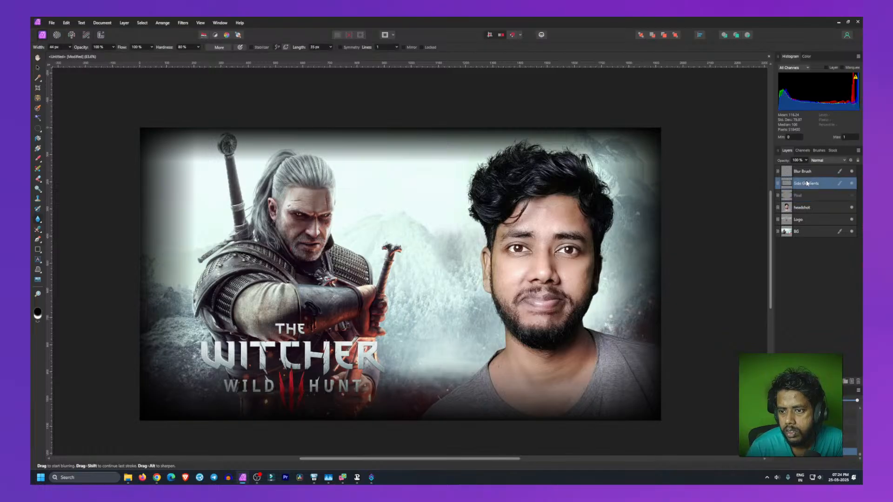
pyautogui.doubleClick(811, 184)
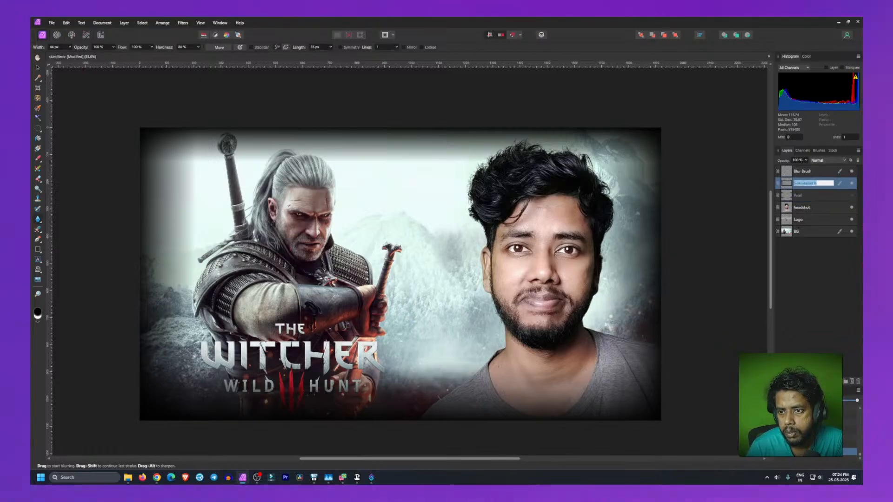
pyautogui.click(811, 259)
pyautogui.click(777, 174)
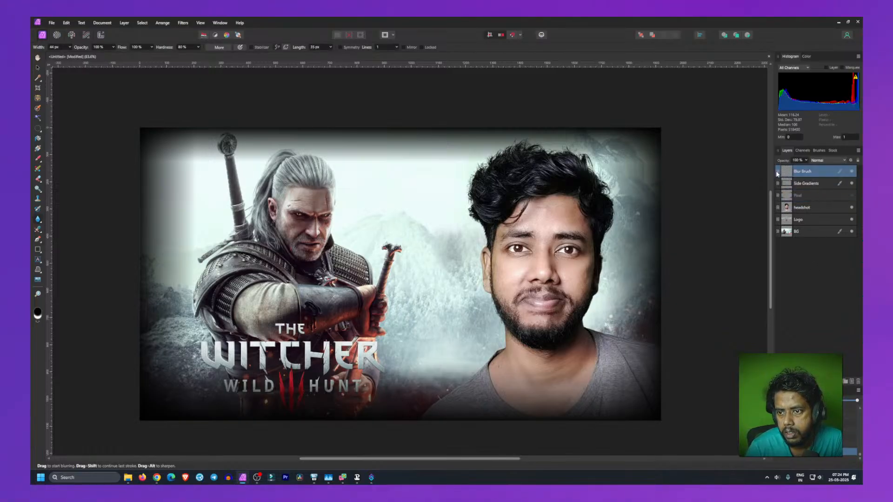
pyautogui.doubleClick(820, 173)
pyautogui.click(835, 259)
pyautogui.rightClick(820, 185)
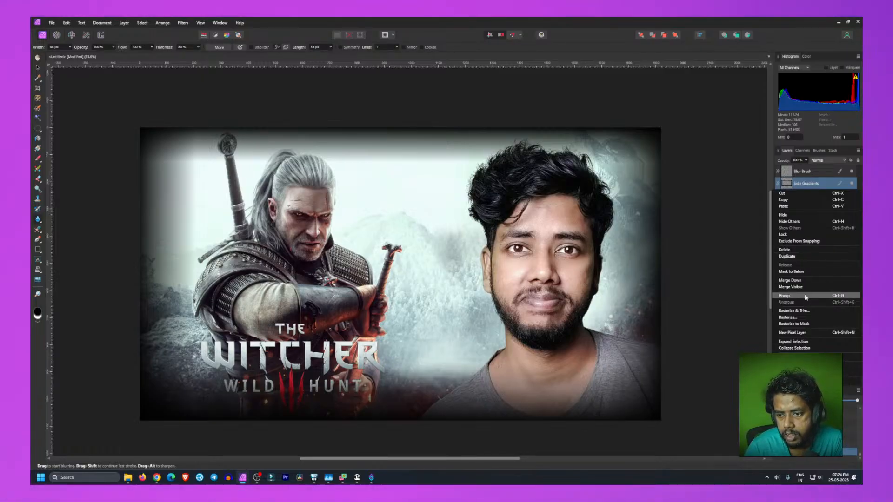
pyautogui.click(750, 247)
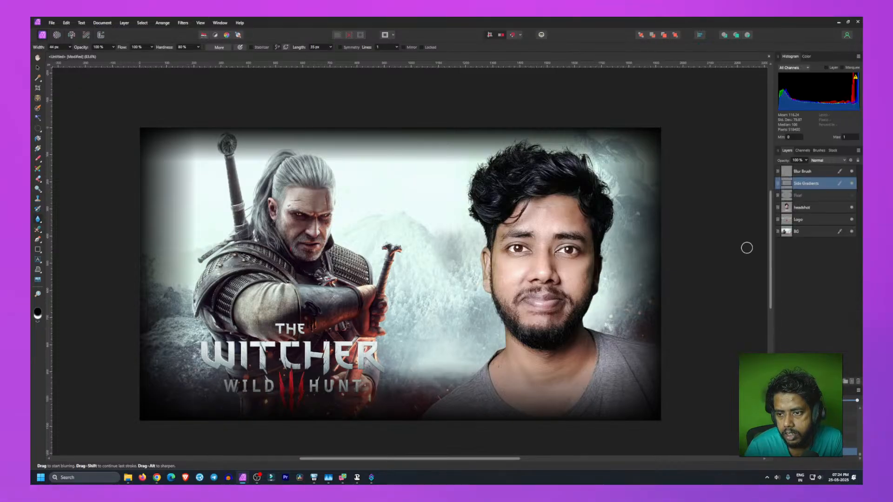
pyautogui.click(805, 253)
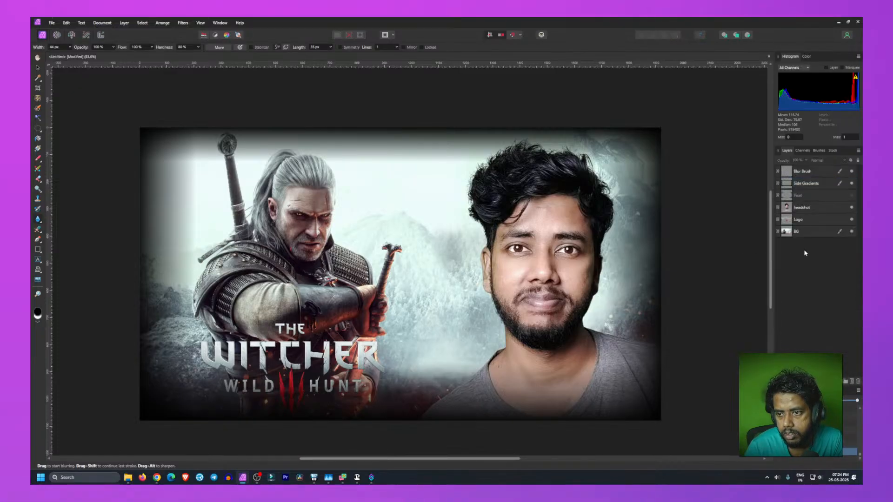
pyautogui.click(814, 188)
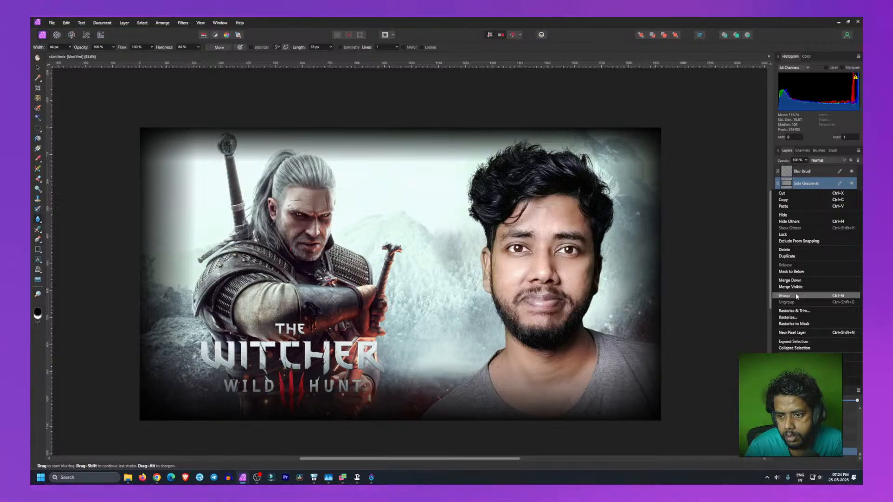
pyautogui.click(734, 255)
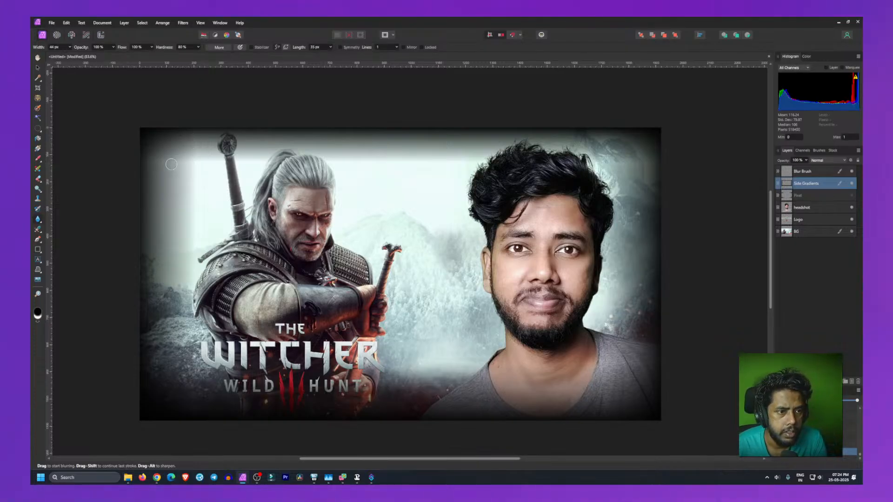
# Step: Try two Smudge Brush strokes near the canvas's top-left corner, undoing each, and lower the flow to 15%
pyautogui.click(37, 222)
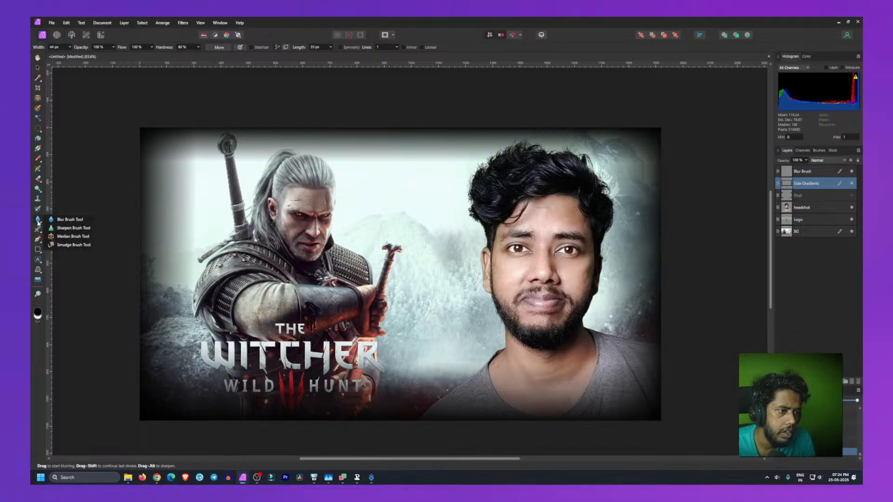
pyautogui.click(65, 245)
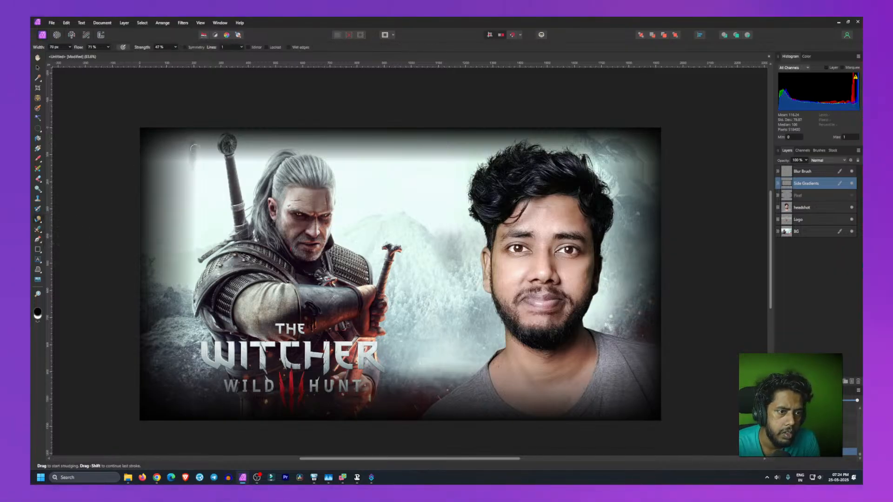
pyautogui.moveTo(197, 142); pyautogui.dragTo(198, 122)
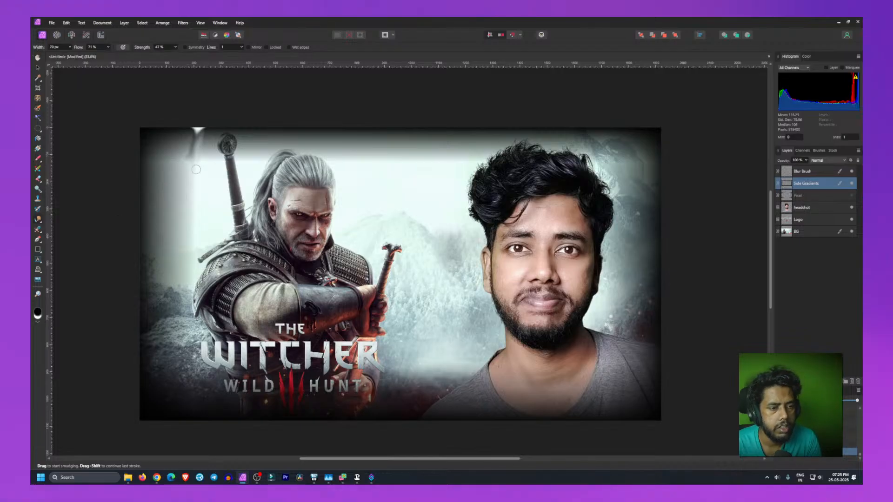
pyautogui.hotkey('ctrl', 'z')
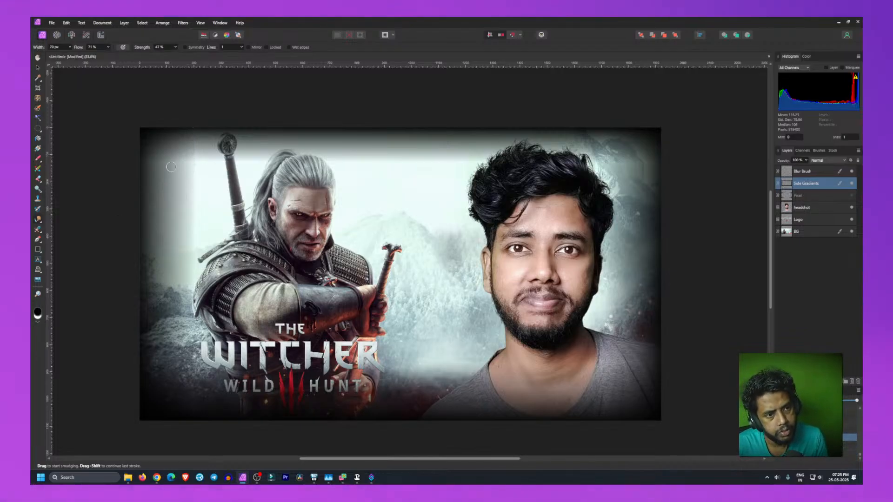
pyautogui.moveTo(162, 160); pyautogui.dragTo(204, 160)
pyautogui.hotkey('ctrl', 'z')
pyautogui.click(108, 47)
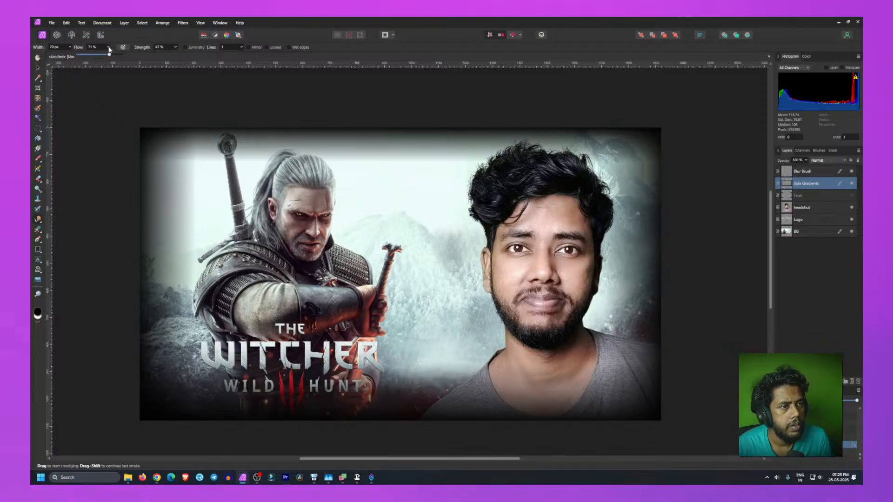
pyautogui.moveTo(110, 55); pyautogui.dragTo(85, 57)
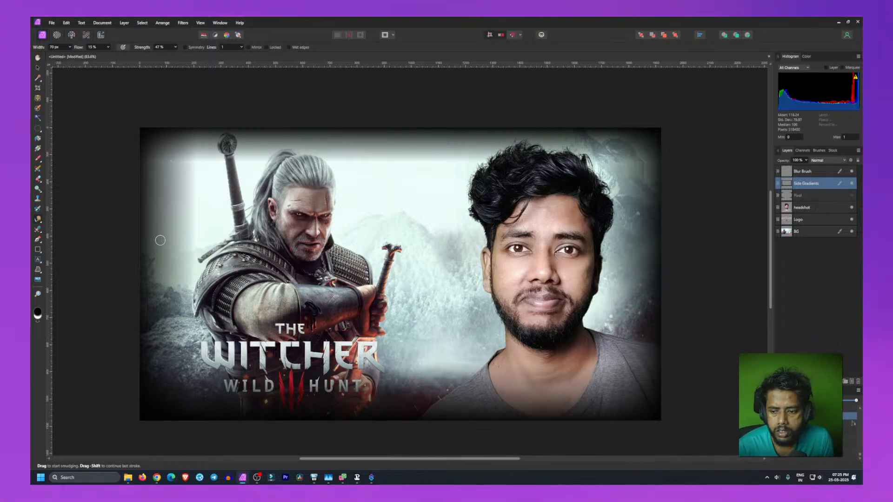
# Step: Switch to the Inpainting Brush Tool from the retouching tools
pyautogui.click(43, 221)
pyautogui.click(69, 219)
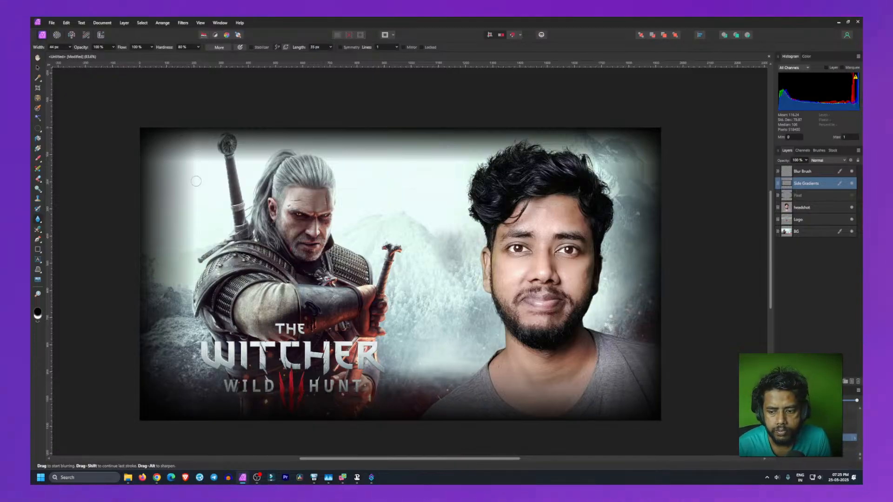
pyautogui.click(38, 219)
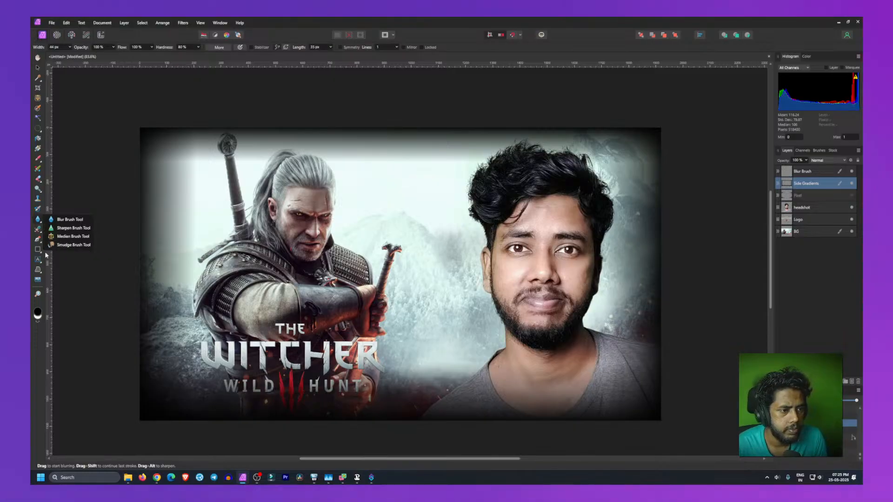
pyautogui.click(39, 230)
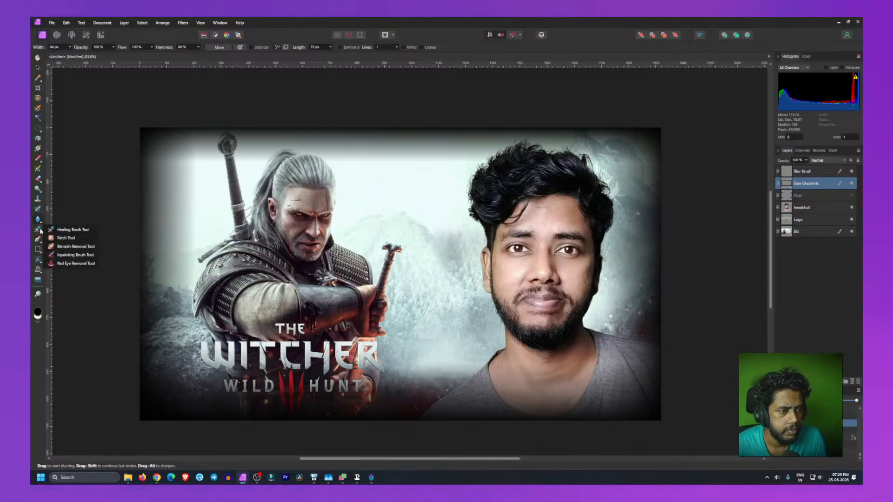
pyautogui.click(77, 255)
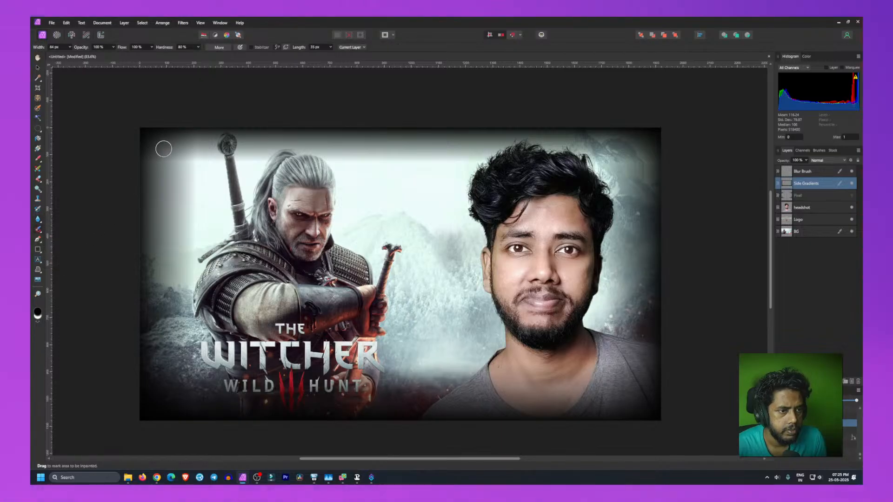
# Step: Inpaint a short horizontal stroke near the top-left corner, then undo and redo the last three actions
pyautogui.moveTo(160, 160)
pyautogui.mouseDown()
pyautogui.moveTo(194, 161)
pyautogui.moveTo(196, 136)
pyautogui.moveTo(195, 188)
pyautogui.moveTo(211, 163)
pyautogui.mouseUp()
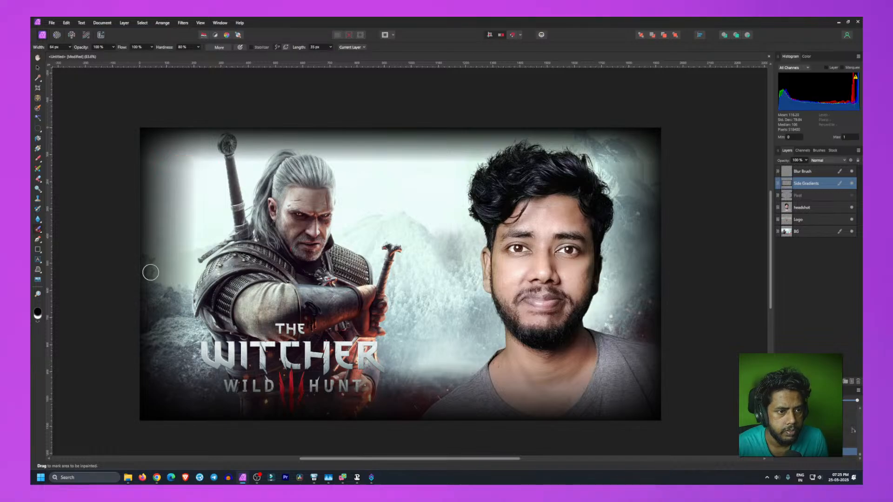
pyautogui.hotkey('ctrl', 'z')
pyautogui.hotkey('ctrl', 'z')
pyautogui.hotkey('ctrl', 'z')
pyautogui.hotkey('ctrl', 'z')
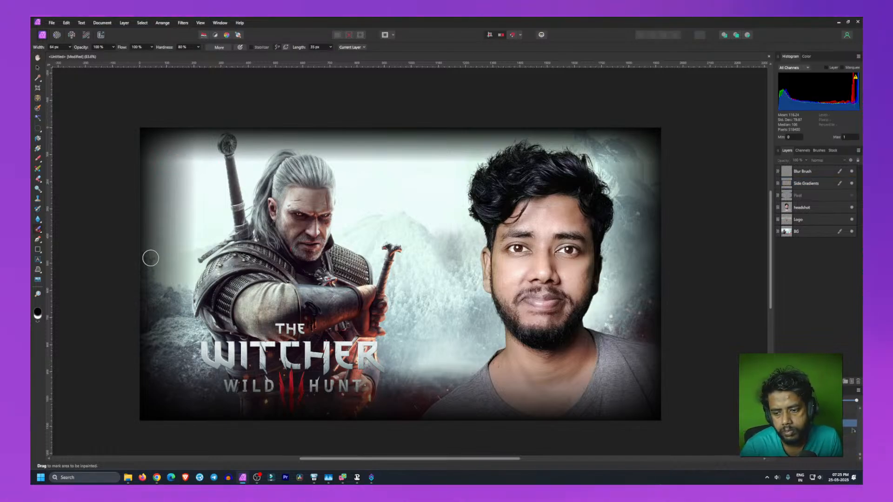
pyautogui.hotkey('ctrl', 'shift', 'z')
pyautogui.hotkey('ctrl', 'shift', 'z')
pyautogui.hotkey('ctrl', 'shift', 'z')
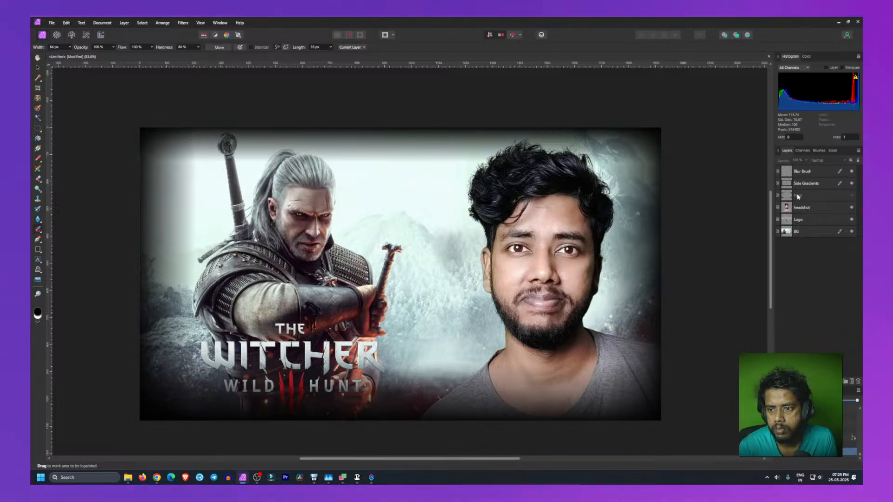
# Step: Select the Side Gradients layer and inpaint the top-left area near the sword hilt with several strokes
pyautogui.click(808, 184)
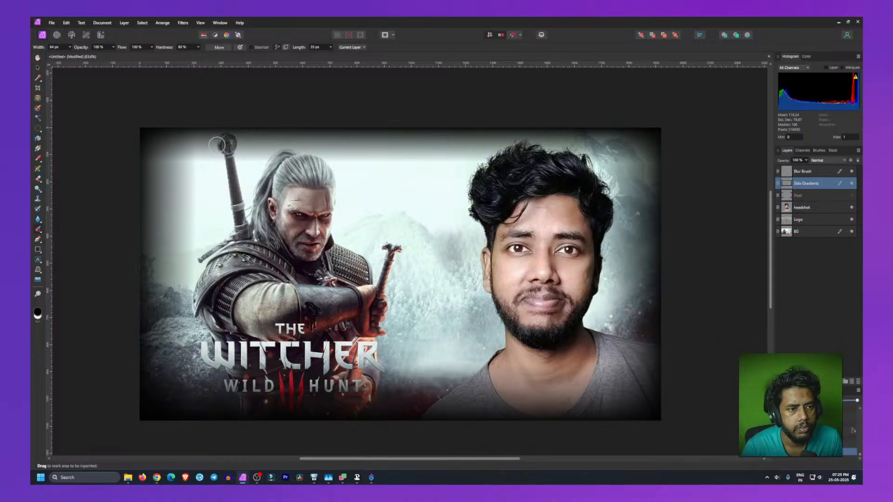
pyautogui.moveTo(199, 143); pyautogui.dragTo(192, 253)
pyautogui.moveTo(204, 160)
pyautogui.mouseDown()
pyautogui.moveTo(154, 161)
pyautogui.moveTo(231, 162)
pyautogui.mouseUp()
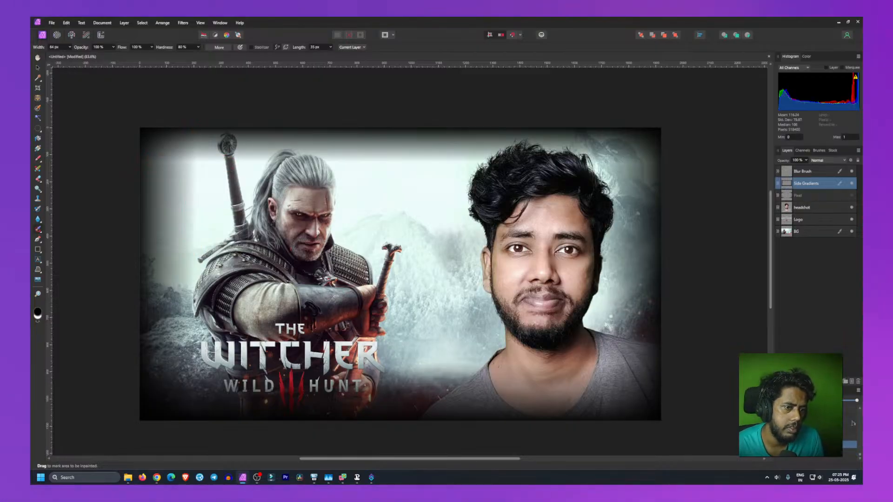
pyautogui.moveTo(153, 161)
pyautogui.mouseDown()
pyautogui.moveTo(184, 158)
pyautogui.moveTo(194, 174)
pyautogui.mouseUp()
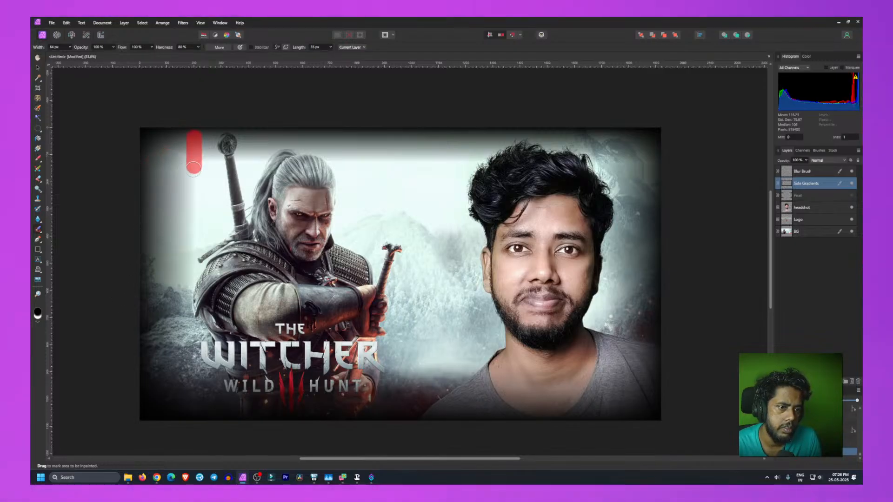
# Step: Undo the last three inpainting strokes near the top-left corner
pyautogui.hotkey('ctrl', 'z')
pyautogui.hotkey('ctrl', 'z')
pyautogui.hotkey('ctrl', 'z')
pyautogui.hotkey('ctrl', 'z')
pyautogui.hotkey('ctrl', 'z')
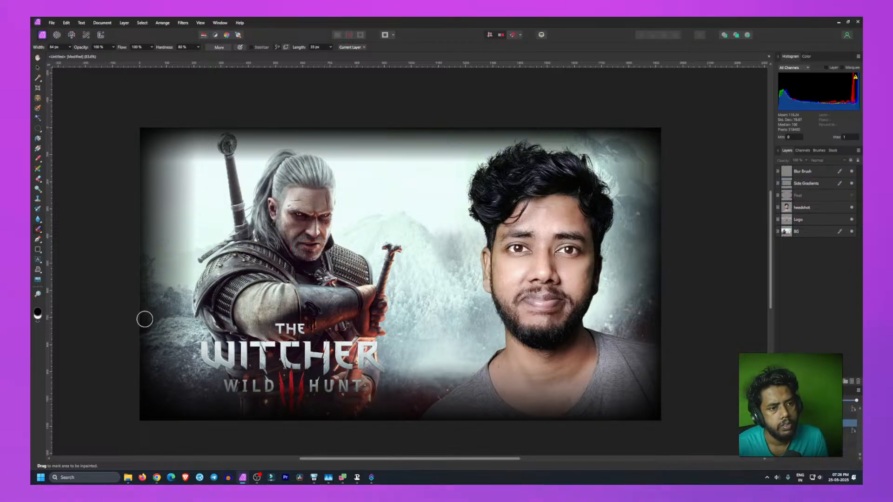
# Step: Hide the Side Gradients layer and delete the Blur Brush layer
pyautogui.click(852, 183)
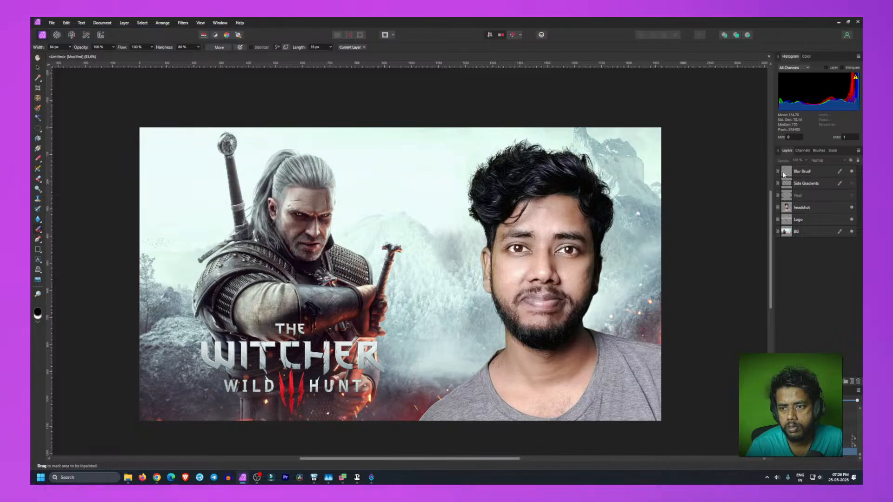
pyautogui.click(821, 173)
pyautogui.click(856, 382)
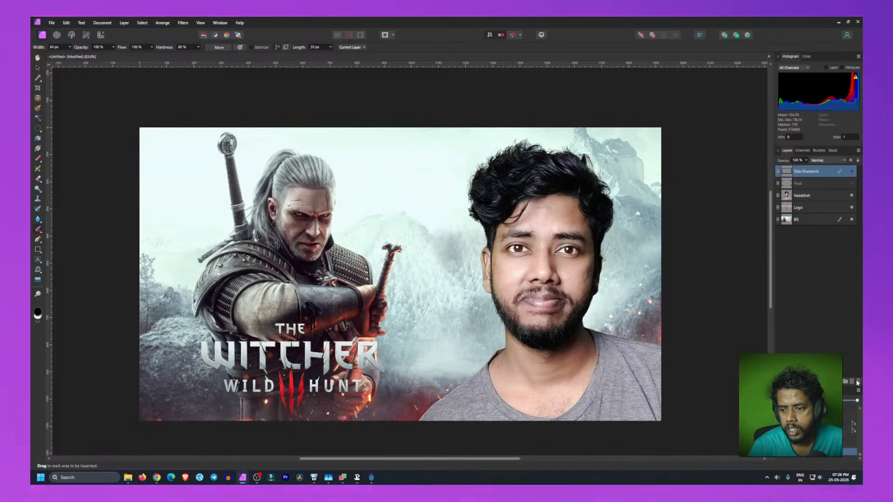
pyautogui.click(807, 184)
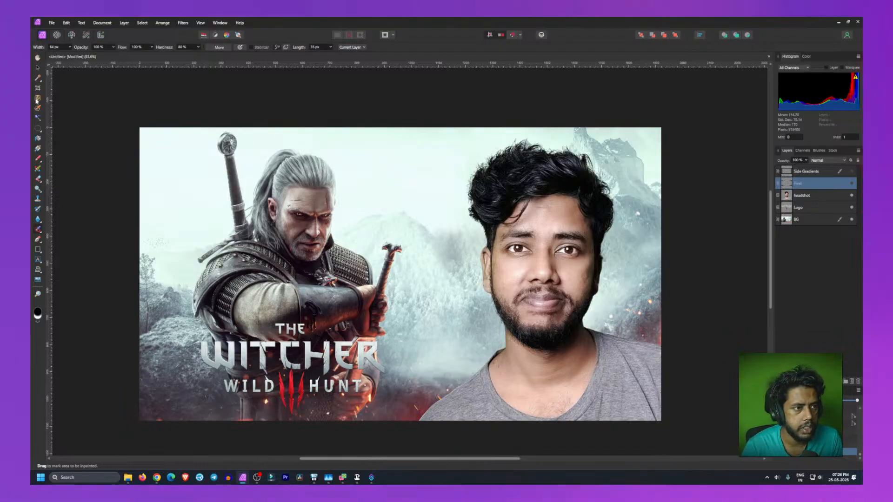
pyautogui.click(38, 148)
pyautogui.moveTo(423, 133); pyautogui.dragTo(424, 158)
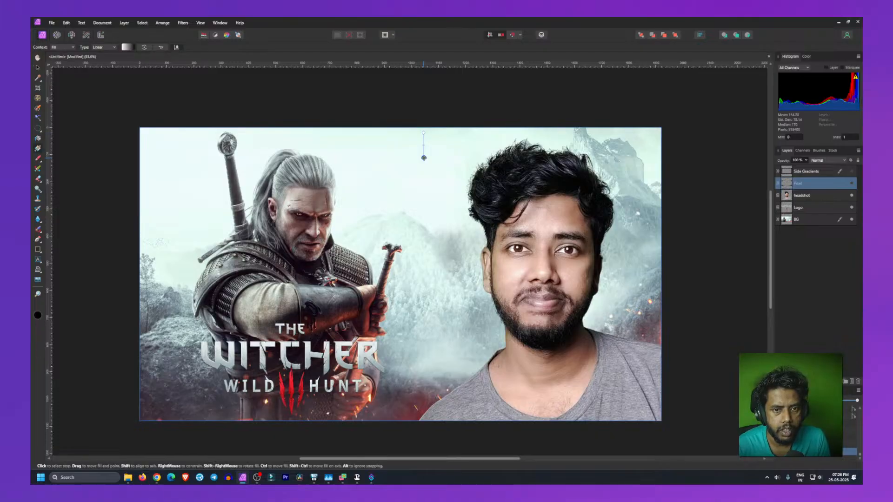
pyautogui.hotkey('ctrl', 'z')
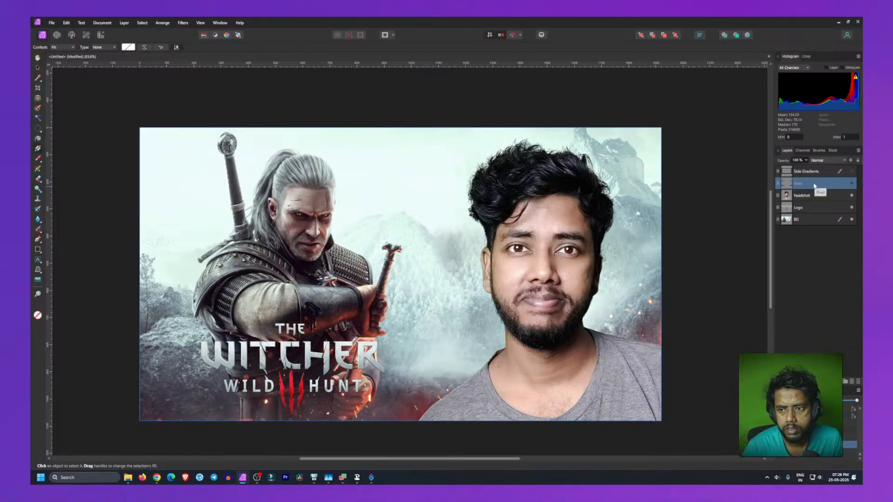
pyautogui.doubleClick(814, 184)
pyautogui.click(819, 280)
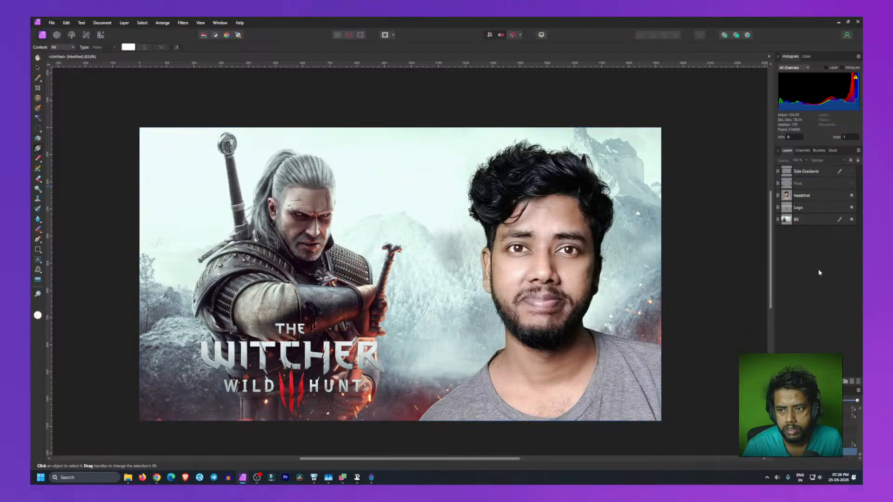
# Step: Add a new pixel layer above the Side Gradients layer
pyautogui.click(826, 170)
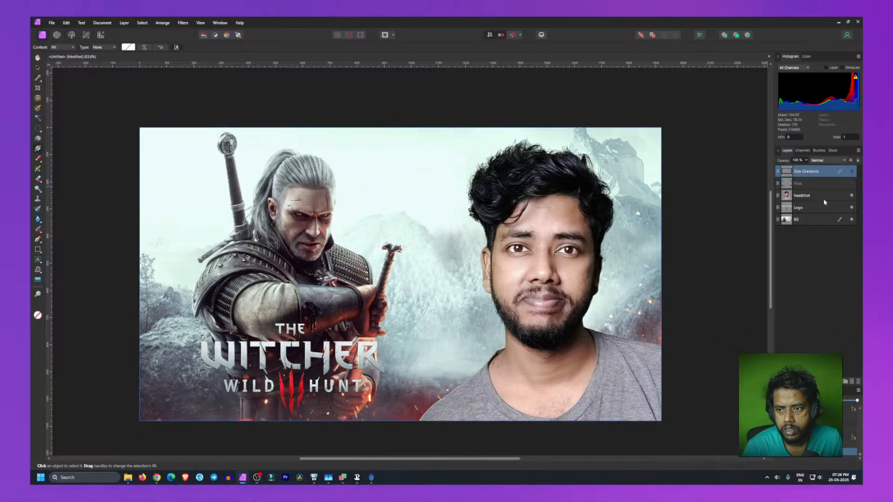
pyautogui.click(852, 384)
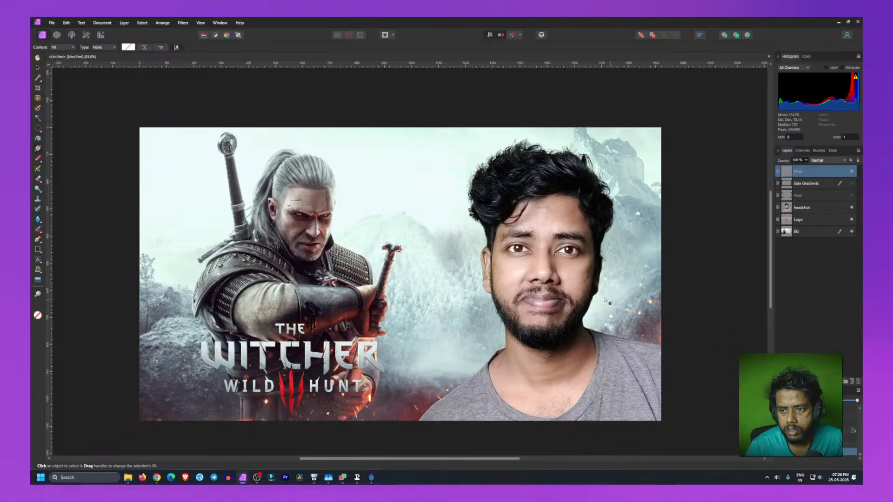
# Step: Try drawing a gradient fill down from the top edge of the new layer, switching its type to Conical, then Elliptical
pyautogui.moveTo(396, 127); pyautogui.dragTo(396, 166)
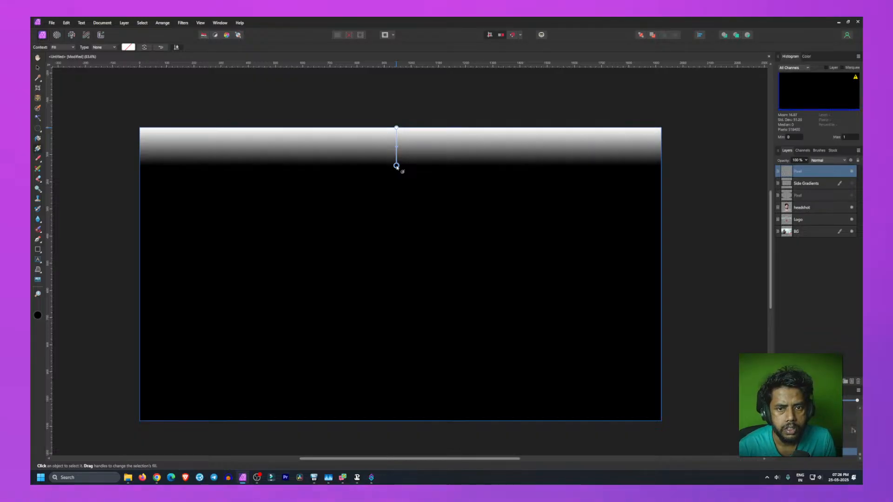
pyautogui.click(125, 48)
pyautogui.click(125, 48)
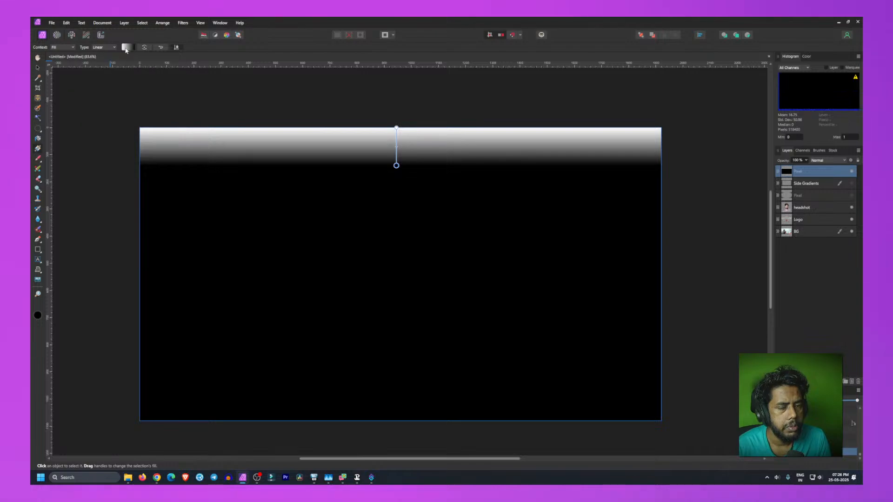
pyautogui.click(113, 48)
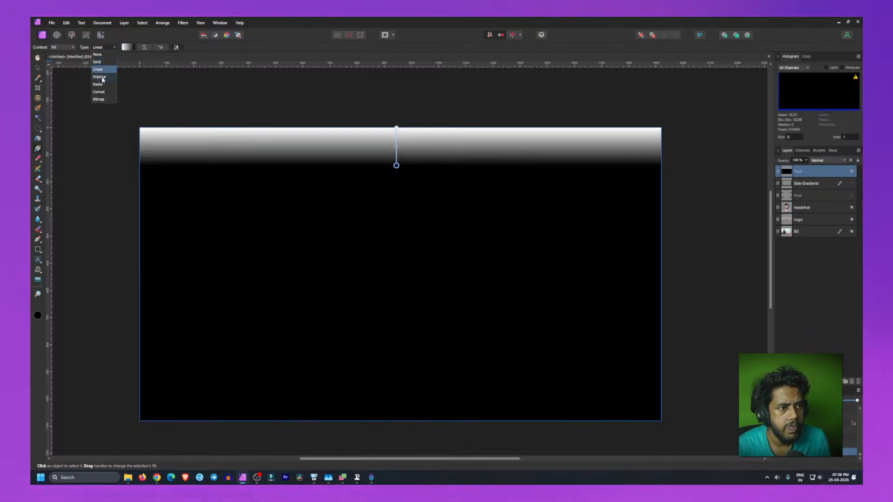
pyautogui.click(103, 92)
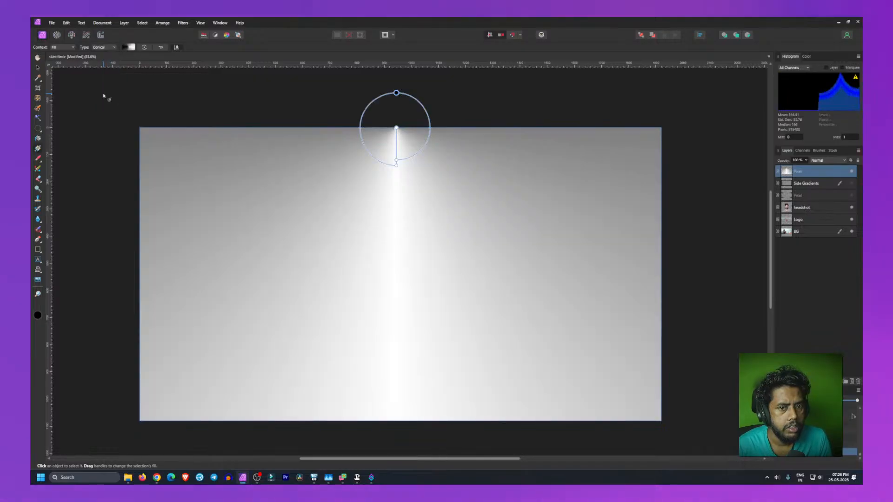
pyautogui.click(128, 47)
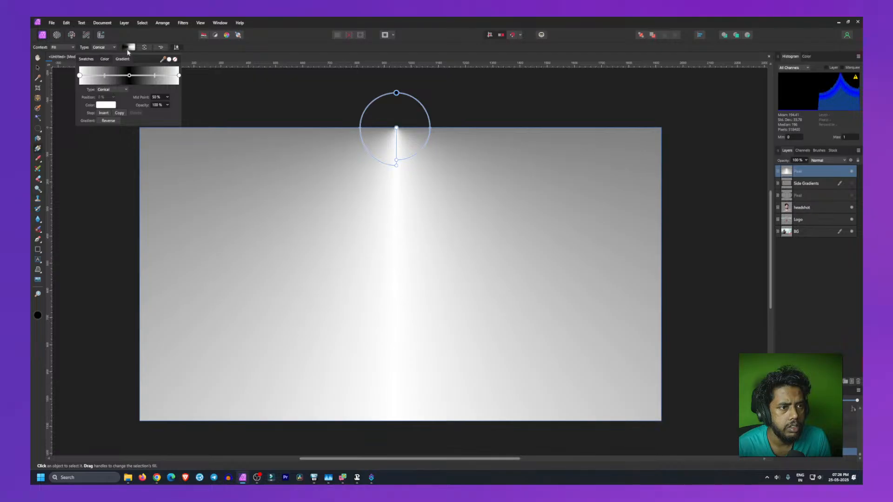
pyautogui.click(107, 89)
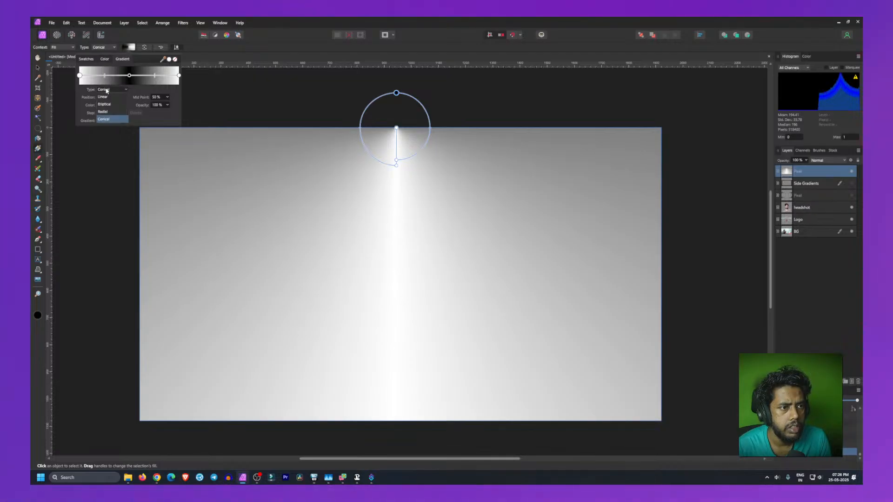
pyautogui.click(111, 106)
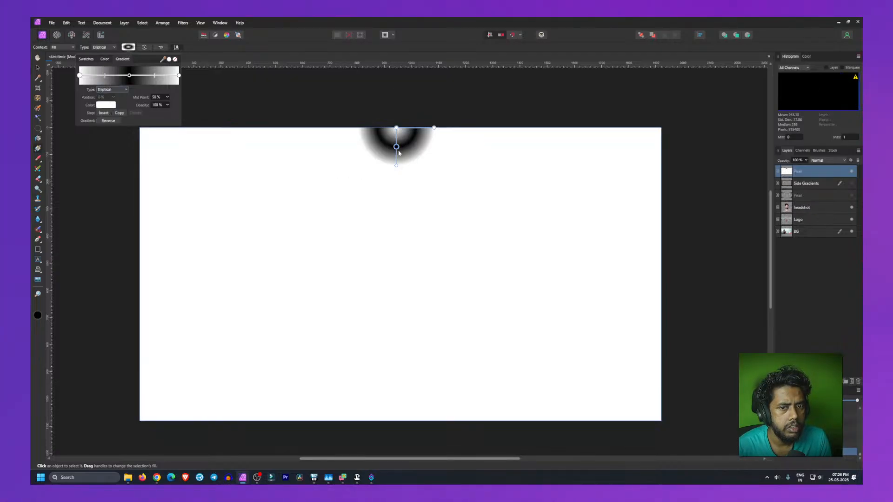
# Step: Try centring the elliptical gradient on the canvas and editing its stops, setting the outer stop's opacity to 0% and reversing it
pyautogui.moveTo(396, 129); pyautogui.dragTo(394, 271)
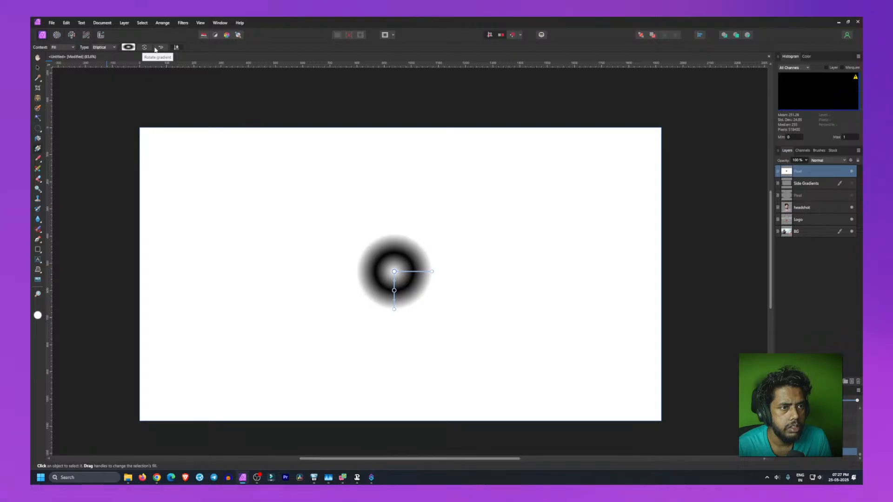
pyautogui.click(103, 47)
pyautogui.click(128, 47)
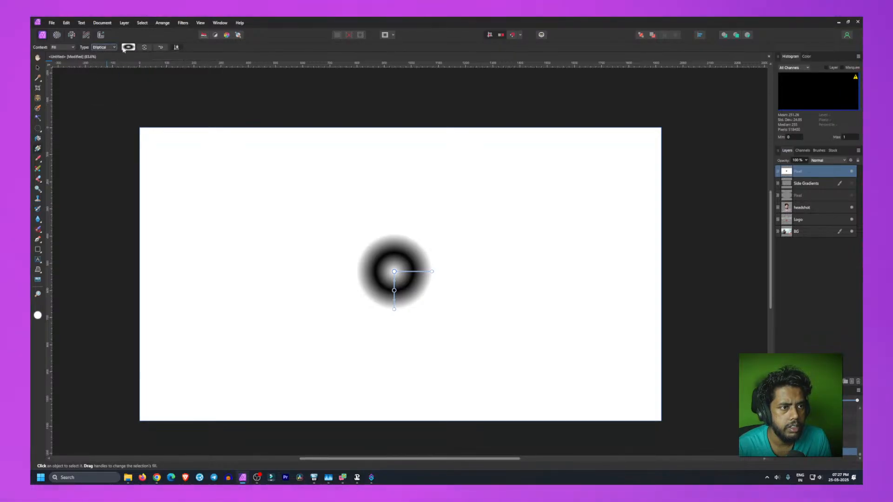
pyautogui.click(128, 47)
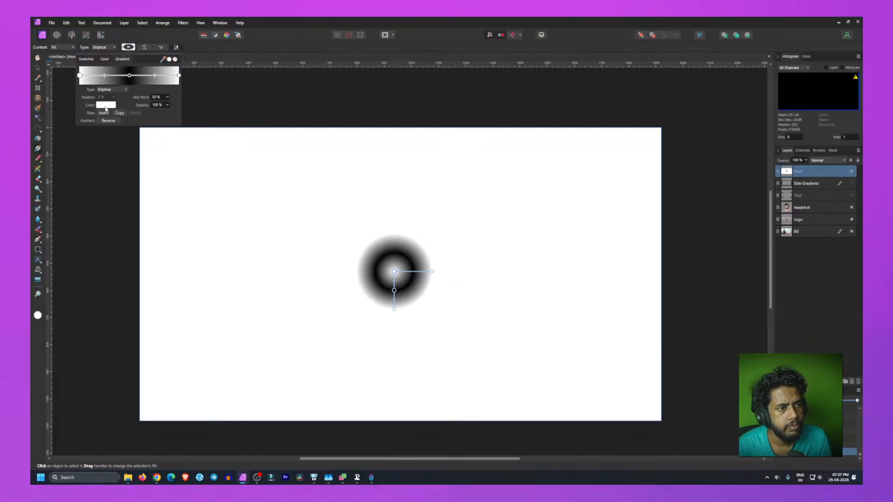
pyautogui.click(129, 76)
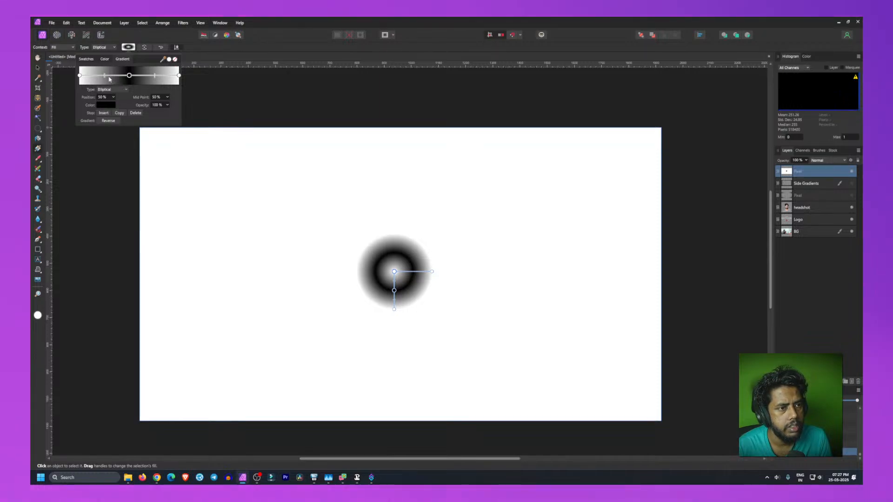
pyautogui.moveTo(129, 76); pyautogui.dragTo(67, 79)
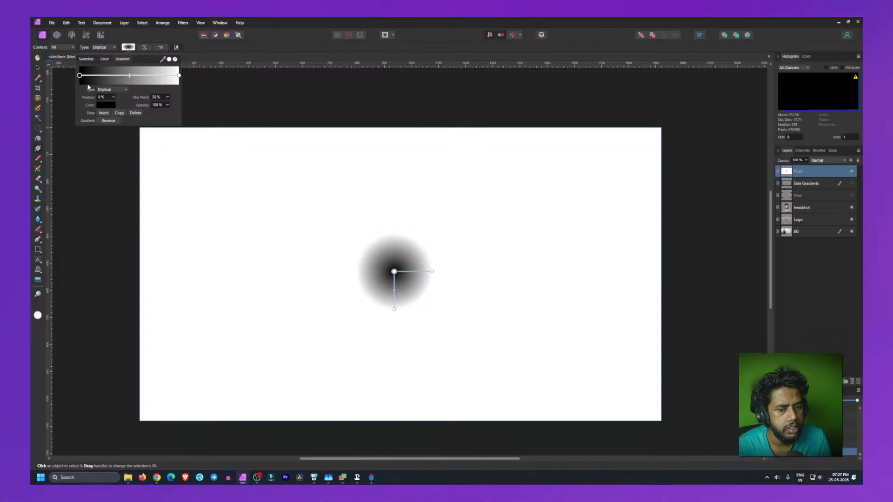
pyautogui.click(179, 75)
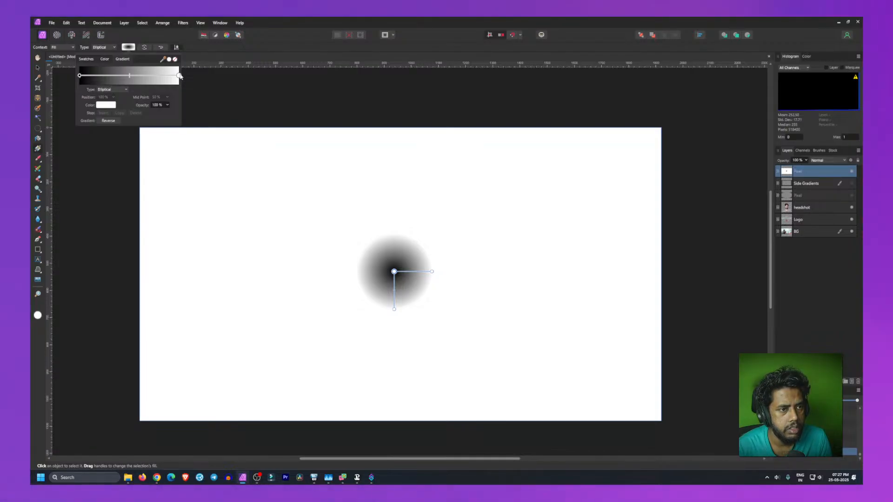
pyautogui.click(165, 105)
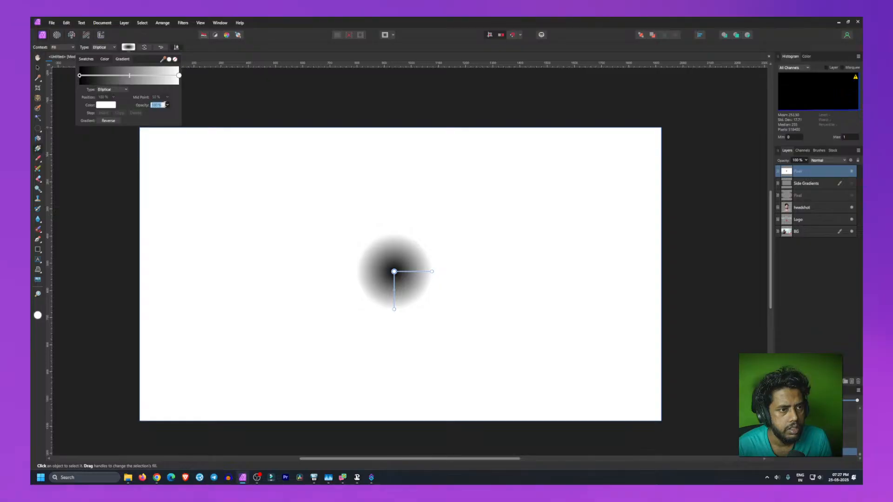
pyautogui.write('0')
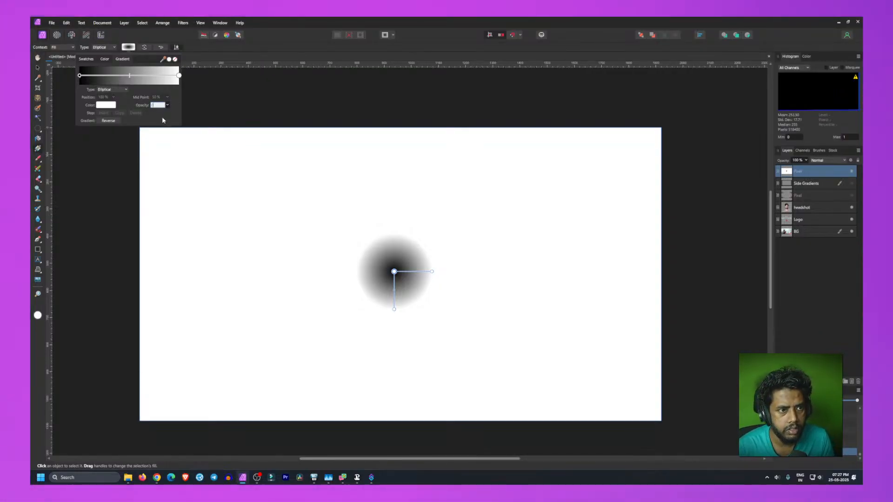
pyautogui.click(102, 106)
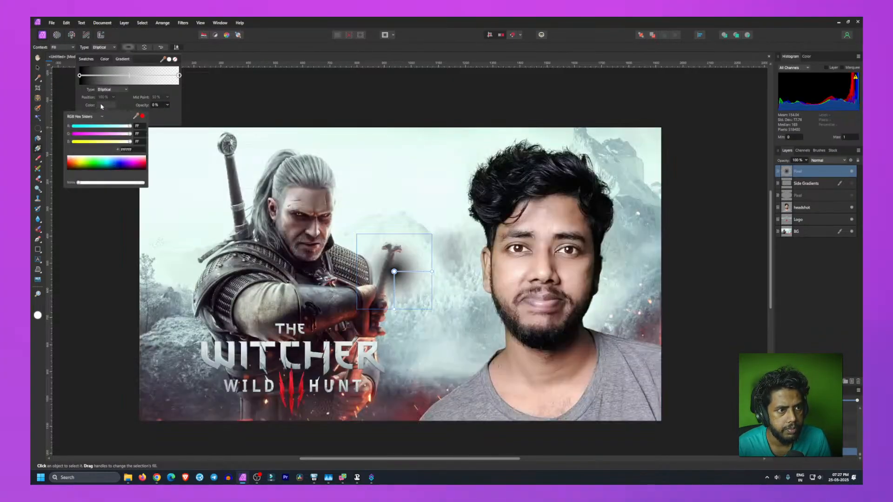
pyautogui.moveTo(92, 159); pyautogui.dragTo(61, 181)
pyautogui.click(164, 114)
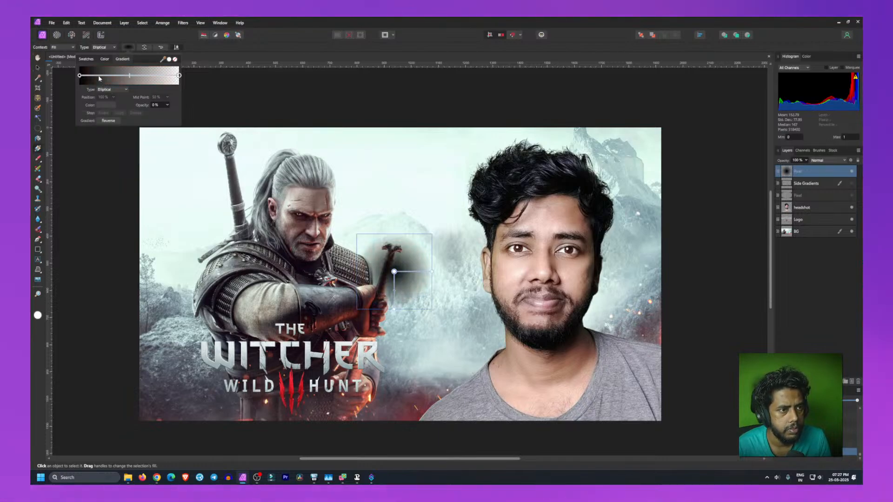
pyautogui.moveTo(83, 76); pyautogui.dragTo(147, 75)
pyautogui.click(179, 76)
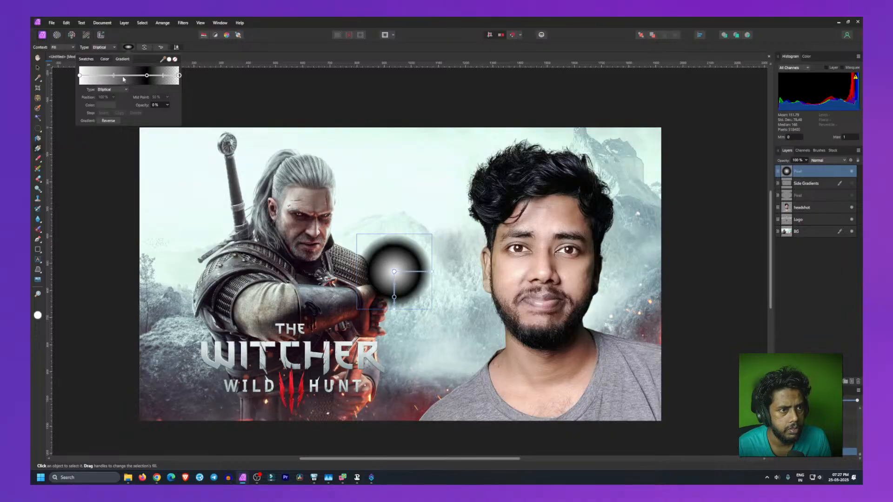
pyautogui.moveTo(146, 75)
pyautogui.mouseDown()
pyautogui.moveTo(80, 81)
pyautogui.moveTo(132, 79)
pyautogui.mouseUp()
pyautogui.click(108, 120)
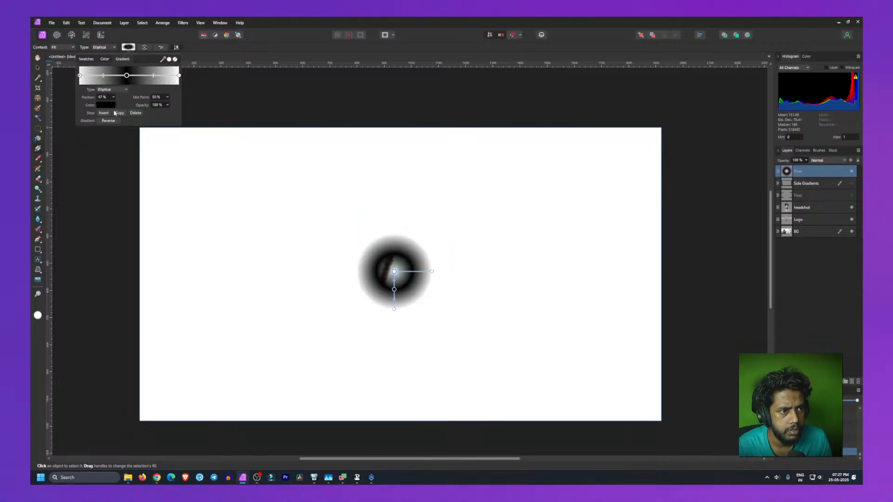
pyautogui.moveTo(128, 77); pyautogui.dragTo(55, 94)
pyautogui.moveTo(251, 91); pyautogui.dragTo(208, 91)
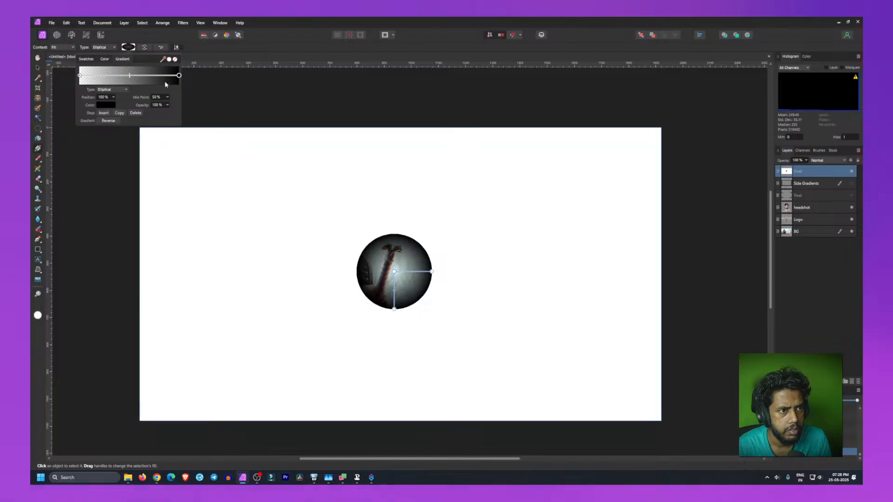
pyautogui.click(80, 76)
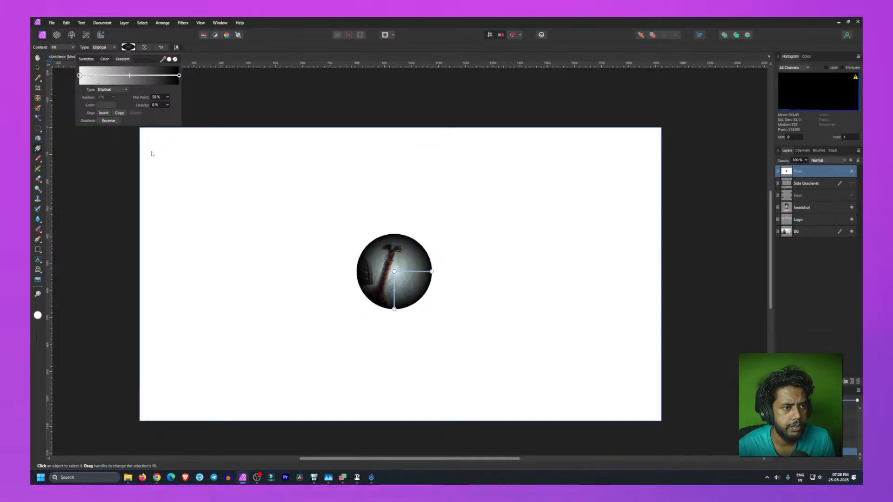
pyautogui.click(101, 171)
# Step: Undo all the gradient edits on the new pixel layer
pyautogui.hotkey('ctrl', 'z')
pyautogui.hotkey('ctrl', 'z')
pyautogui.hotkey('ctrl', 'z')
pyautogui.hotkey('ctrl', 'z')
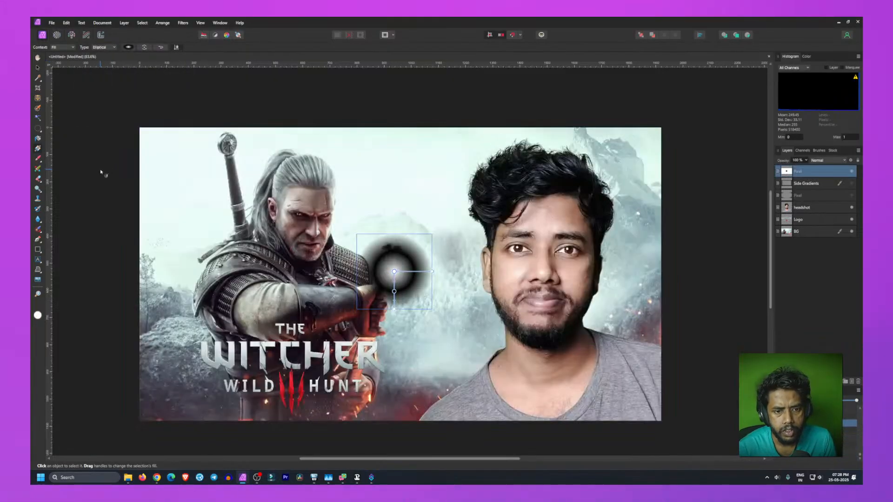
pyautogui.hotkey('ctrl', 'z')
pyautogui.hotkey('ctrl', 'z')
pyautogui.hotkey('ctrl', 'z')
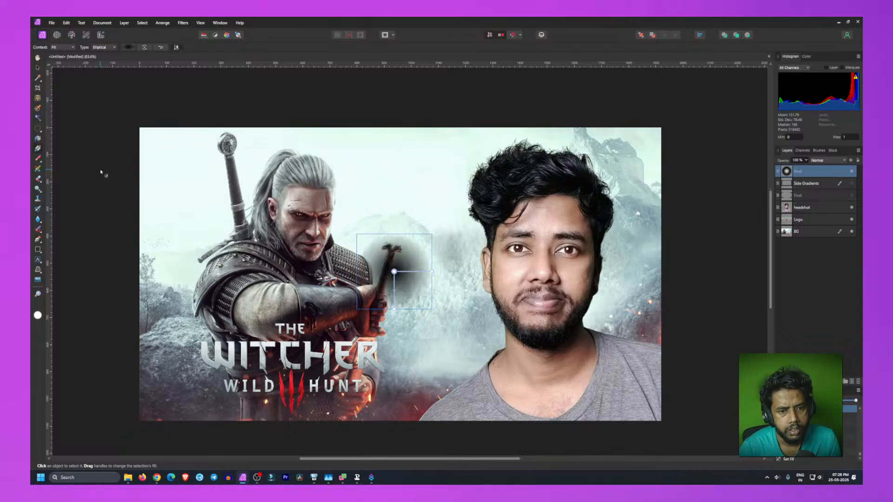
pyautogui.hotkey('ctrl', 'z')
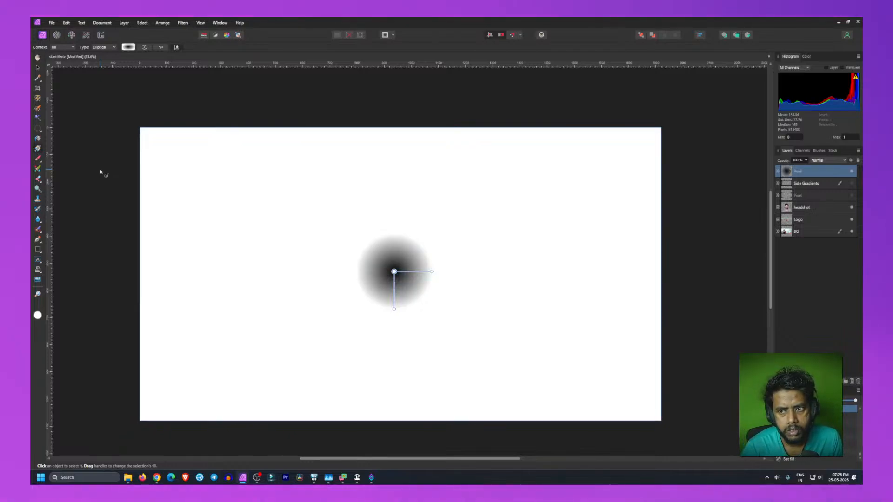
pyautogui.hotkey('ctrl', 'z')
pyautogui.hotkey('ctrl', 'z')
pyautogui.hotkey('ctrl', 'z')
pyautogui.hotkey('ctrl', 'z')
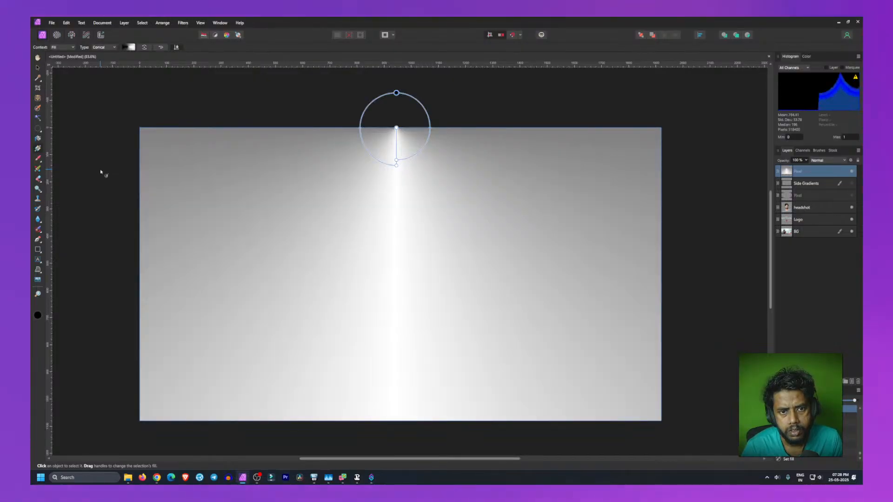
pyautogui.hotkey('ctrl', 'z')
pyautogui.hotkey('ctrl', 'z')
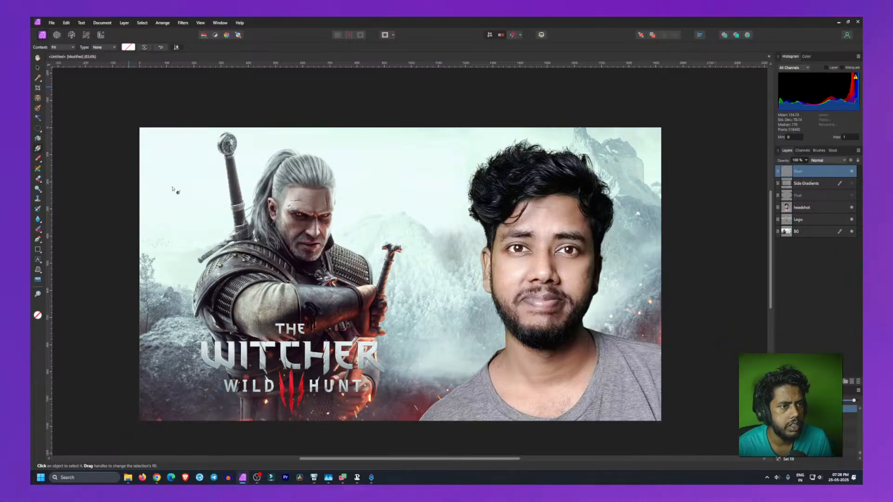
# Step: Draw a diagonal gradient on the new pixel layer from near its centre and change its type to Elliptical
pyautogui.moveTo(371, 247); pyautogui.dragTo(422, 320)
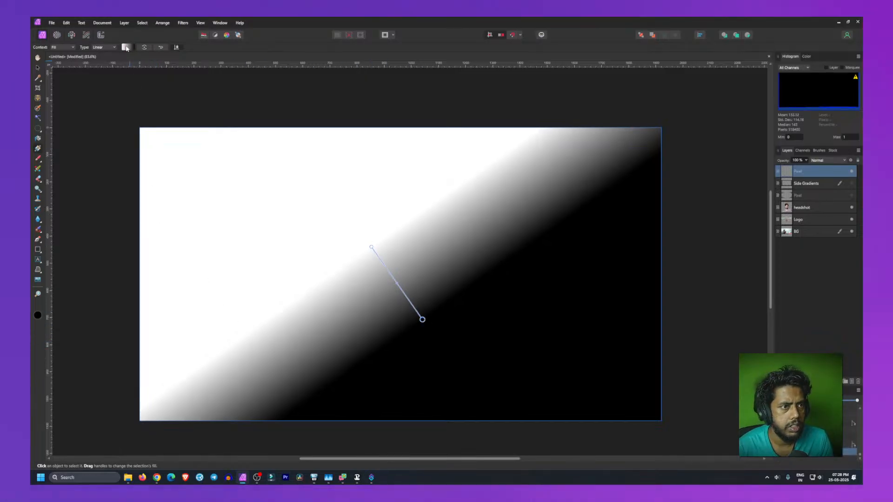
pyautogui.click(98, 48)
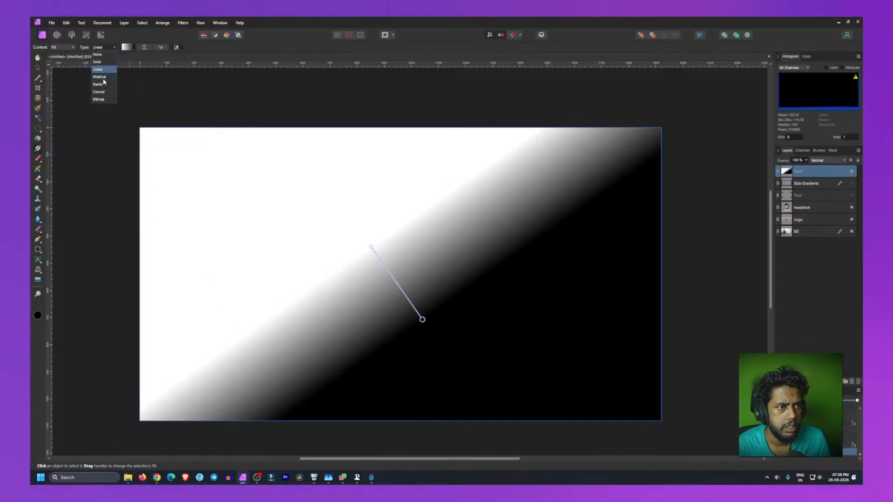
pyautogui.click(102, 77)
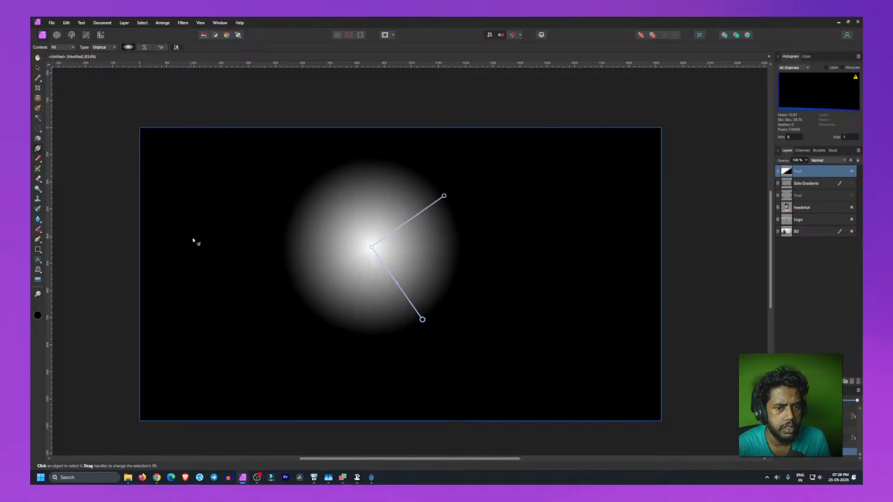
# Step: Move the elliptical gradient's centre to the middle of the canvas and set its inner stop's opacity to 0%
pyautogui.moveTo(376, 249); pyautogui.dragTo(398, 278)
pyautogui.click(129, 48)
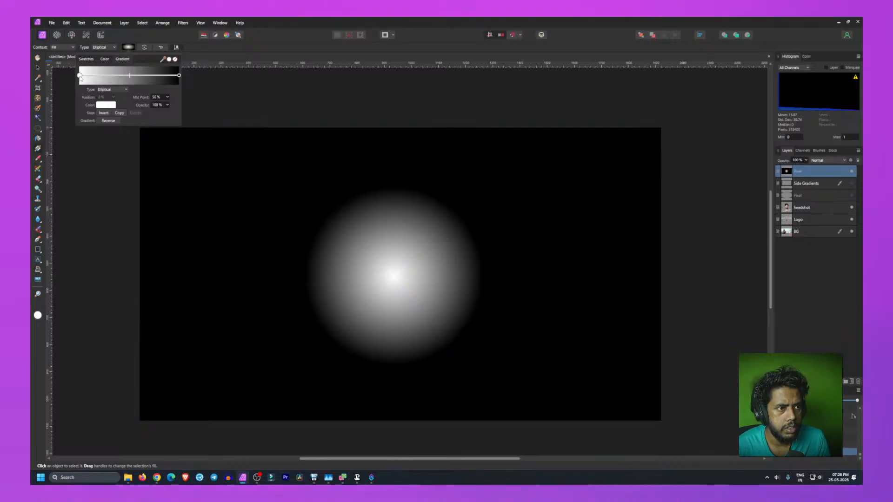
pyautogui.click(155, 105)
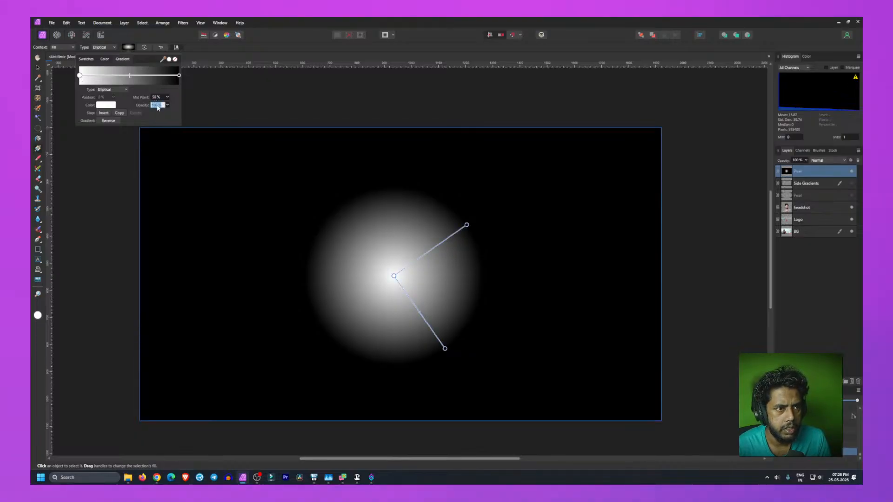
pyautogui.write('0')
pyautogui.press('Return')
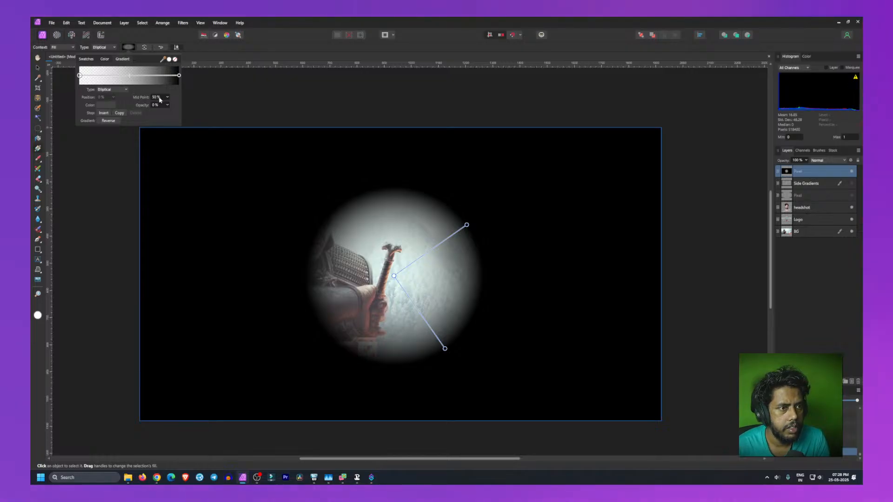
# Step: Shift the gradient's midpoint to 10%
pyautogui.click(179, 75)
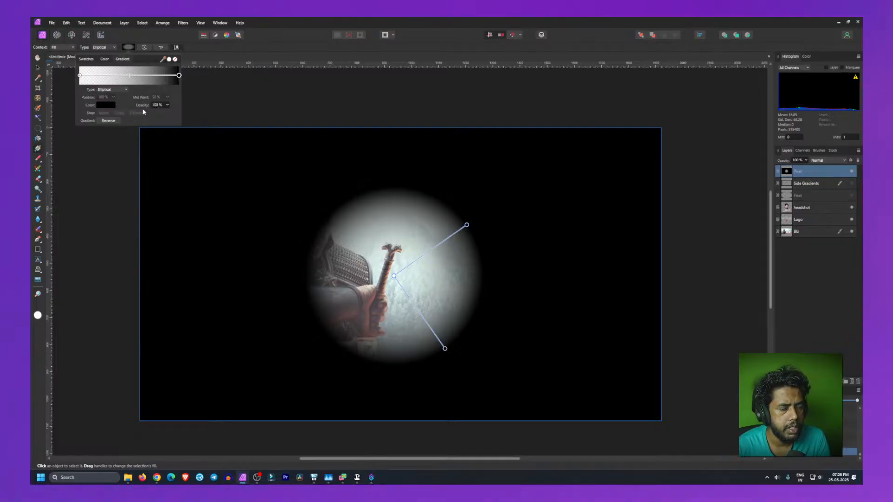
pyautogui.click(124, 78)
pyautogui.moveTo(125, 78); pyautogui.dragTo(99, 81)
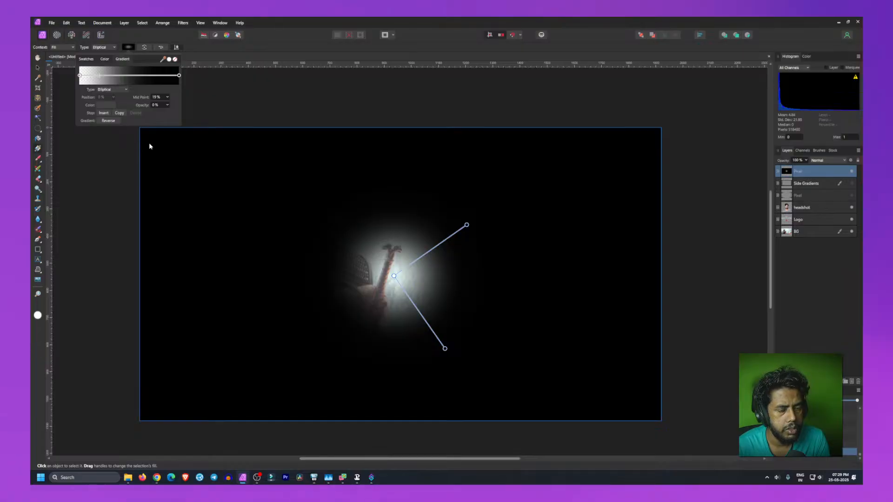
# Step: Stretch the ellipse's handles upward and sideways so the gradient spreads across the canvas
pyautogui.click(468, 224)
pyautogui.moveTo(468, 224); pyautogui.dragTo(399, 82)
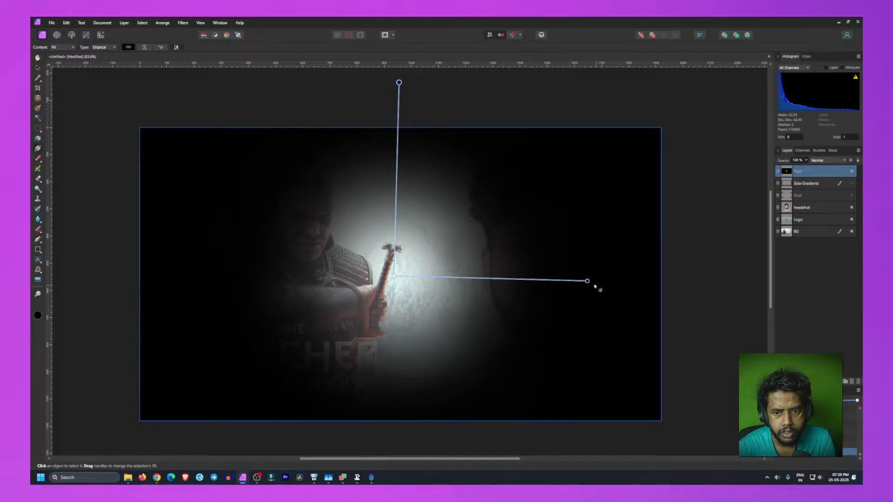
pyautogui.moveTo(588, 281); pyautogui.dragTo(739, 272)
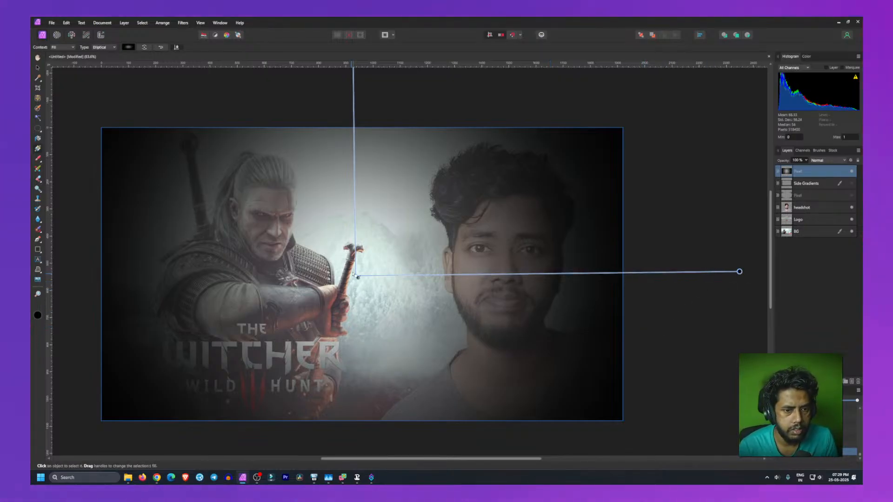
pyautogui.moveTo(357, 279); pyautogui.dragTo(356, 298)
pyautogui.hotkey('ctrl', 'z')
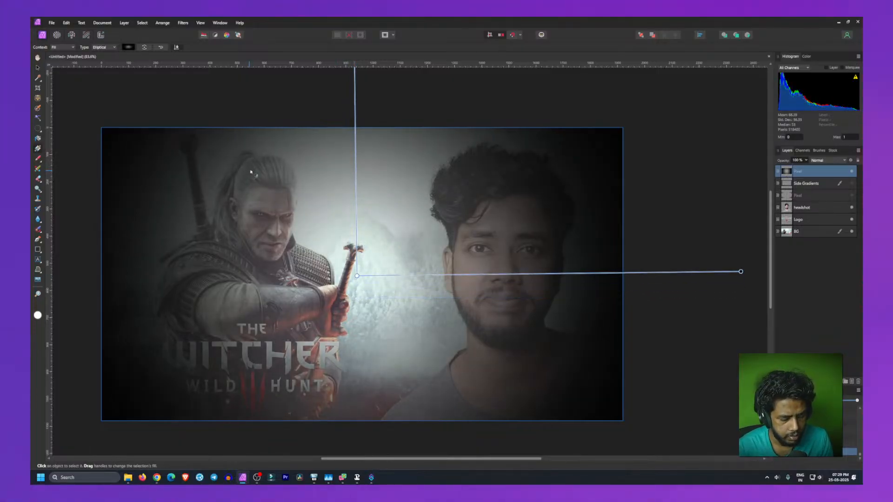
pyautogui.scroll(-3, 256, 158)
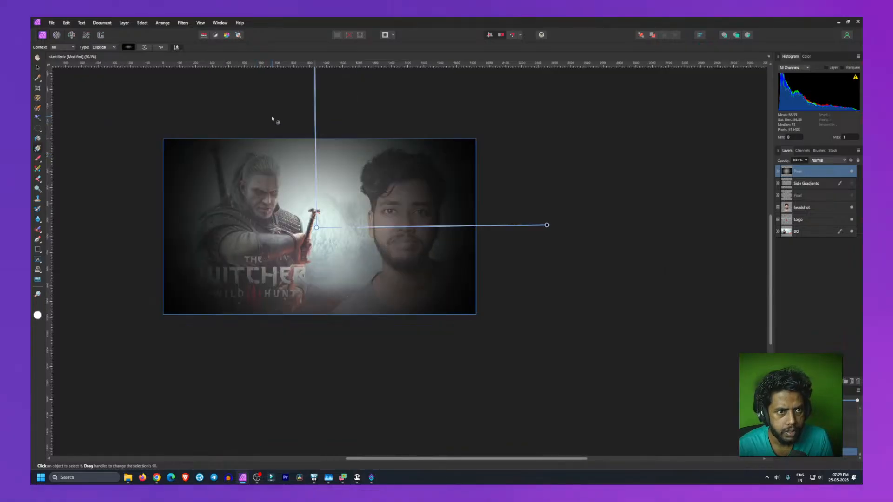
pyautogui.press('h')
pyautogui.moveTo(276, 132); pyautogui.dragTo(321, 176)
pyautogui.press('g')
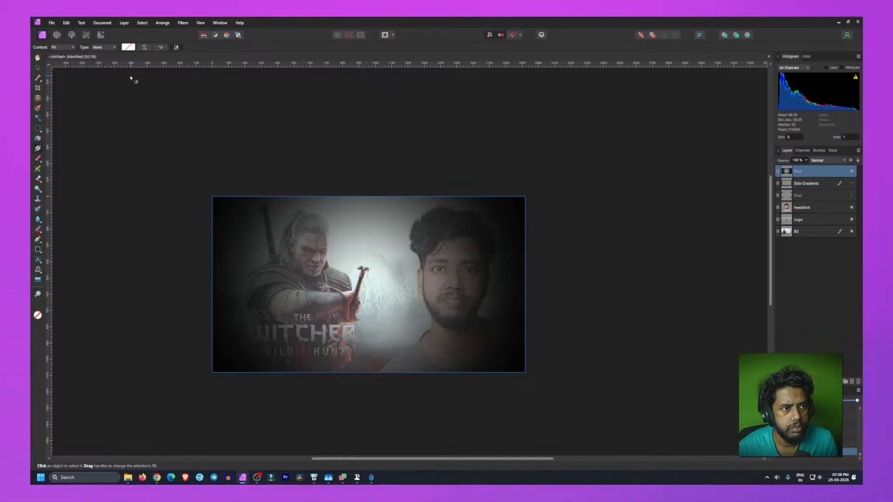
pyautogui.click(128, 47)
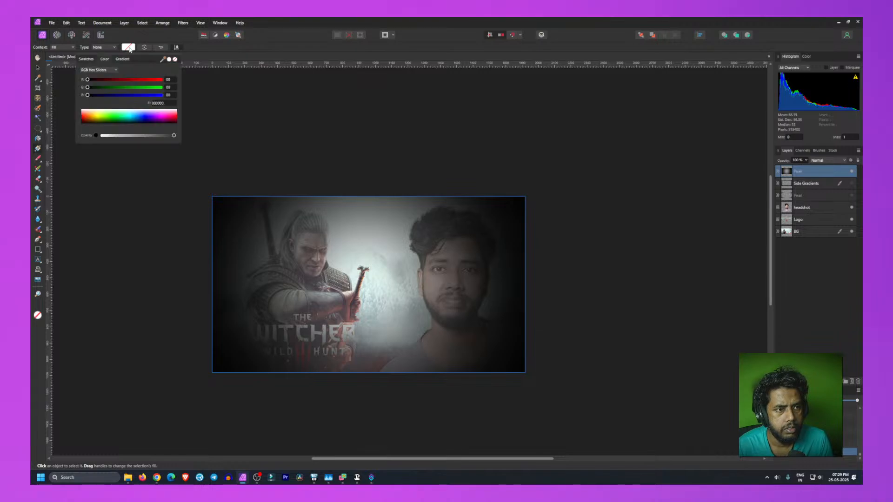
pyautogui.click(124, 59)
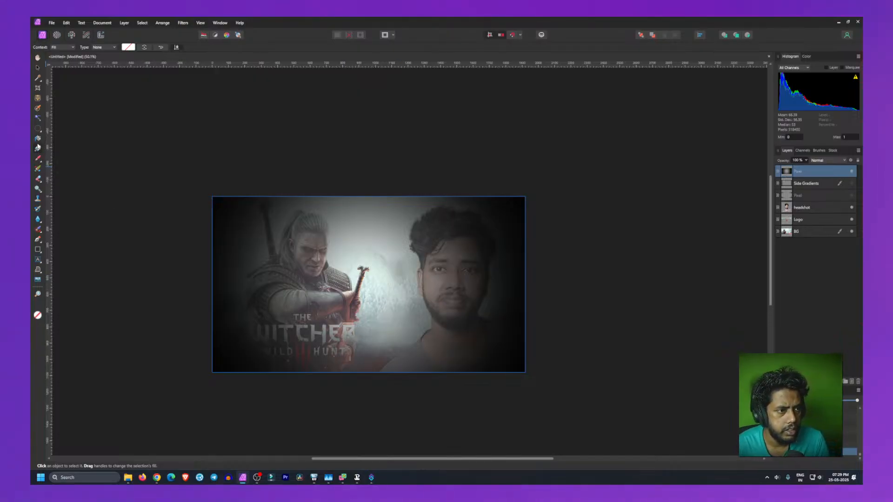
pyautogui.hotkey('ctrl', 'z')
pyautogui.hotkey('ctrl', 'z')
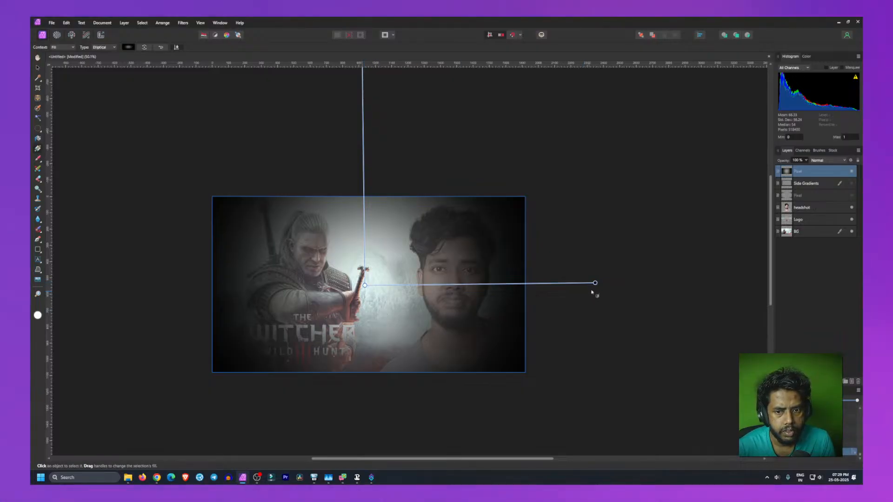
# Step: Widen the ellipse slightly, nudge its centre down and set the gradient's midpoint to 12%
pyautogui.moveTo(596, 283); pyautogui.dragTo(649, 283)
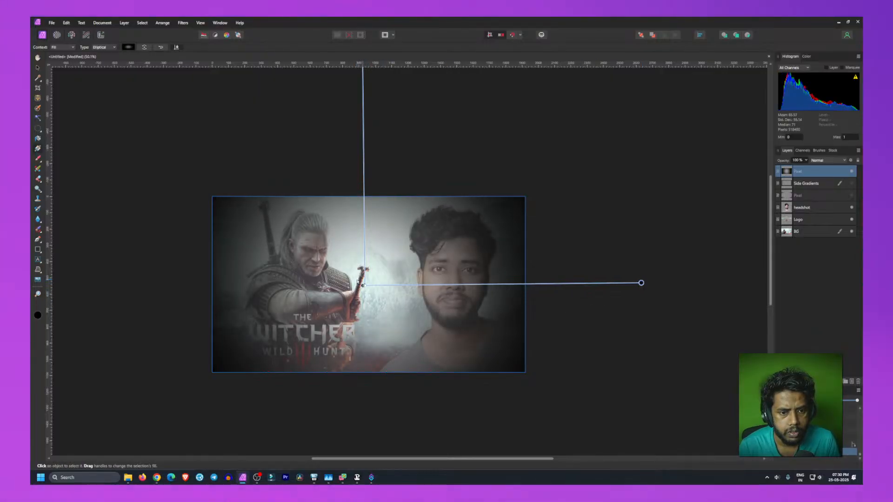
pyautogui.moveTo(362, 284)
pyautogui.mouseDown()
pyautogui.moveTo(337, 419)
pyautogui.moveTo(348, 308)
pyautogui.moveTo(361, 296)
pyautogui.mouseUp()
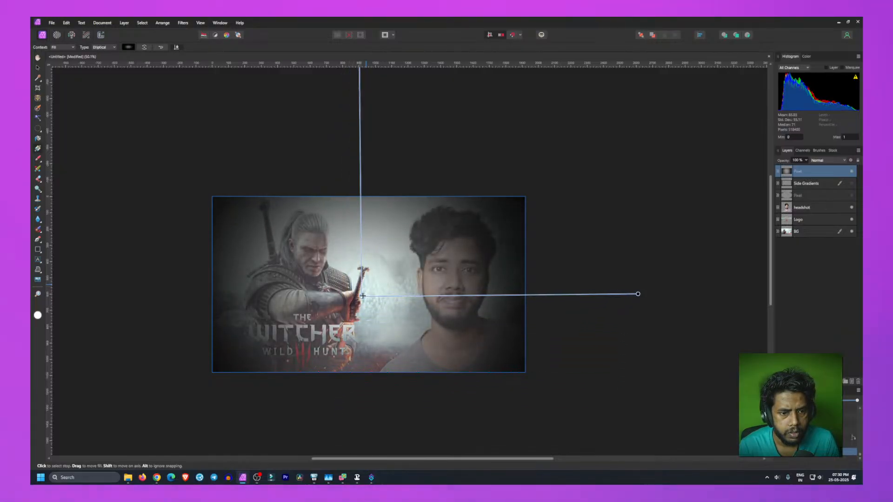
pyautogui.click(130, 48)
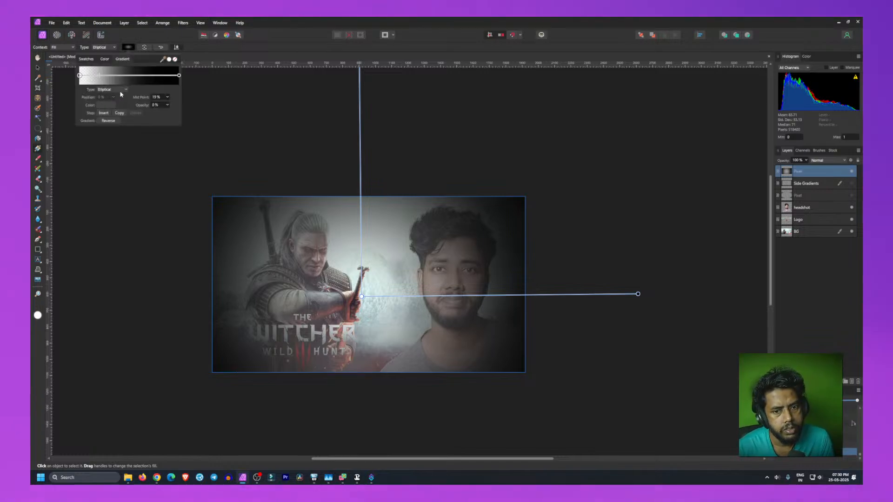
pyautogui.moveTo(100, 77)
pyautogui.mouseDown()
pyautogui.moveTo(112, 78)
pyautogui.moveTo(92, 80)
pyautogui.mouseUp()
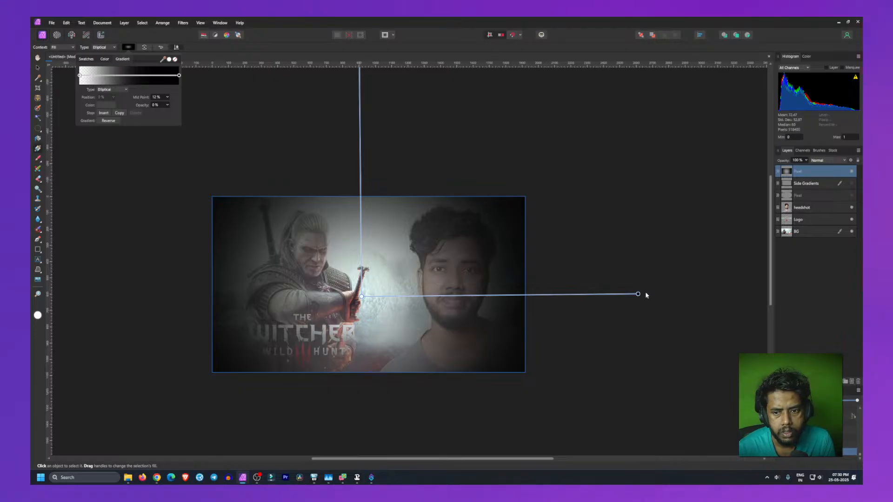
# Step: Reshape the ellipse by adjusting its horizontal and vertical handles around a centre near the sword
pyautogui.moveTo(638, 294); pyautogui.dragTo(683, 294)
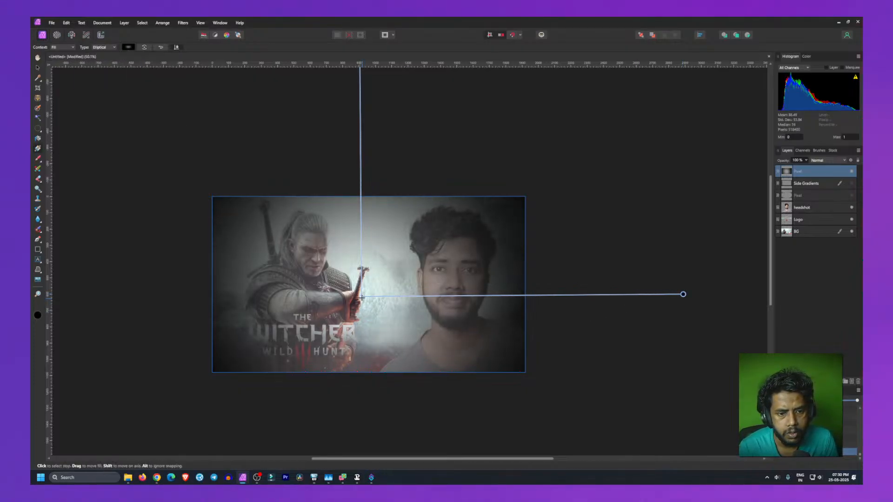
pyautogui.moveTo(361, 296); pyautogui.dragTo(366, 398)
pyautogui.moveTo(363, 75); pyautogui.dragTo(365, 206)
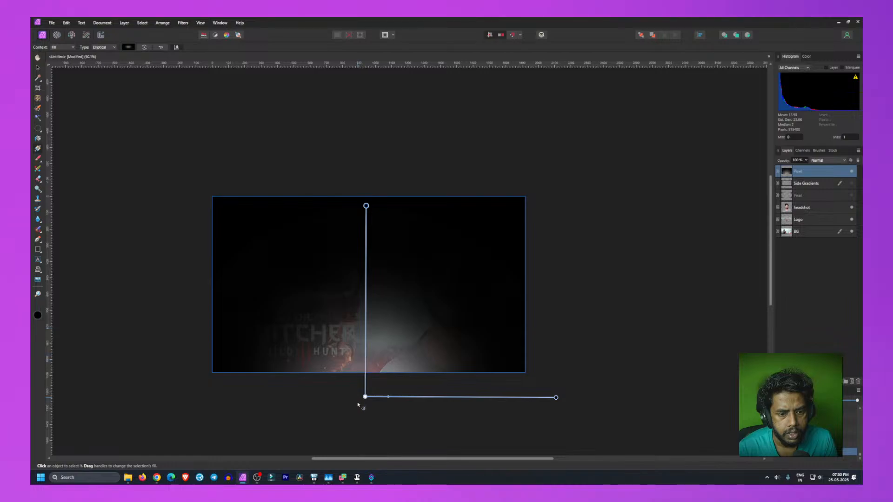
pyautogui.moveTo(365, 396); pyautogui.dragTo(368, 301)
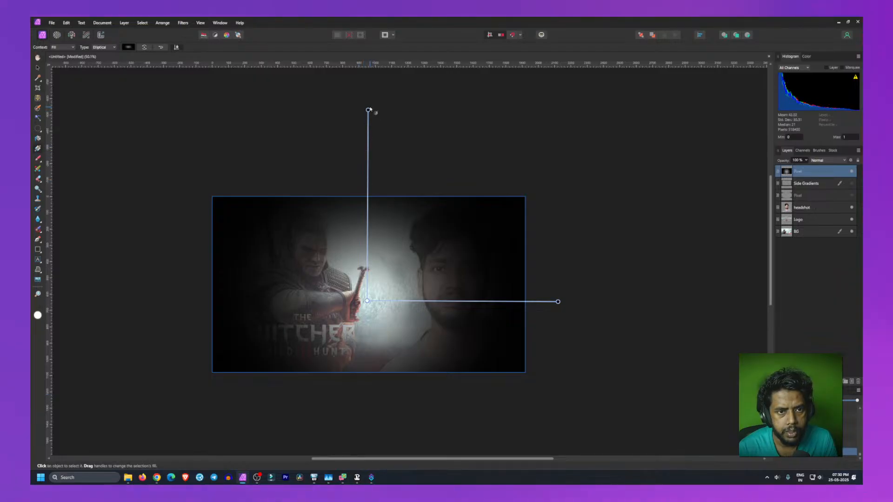
pyautogui.moveTo(368, 110); pyautogui.dragTo(367, 185)
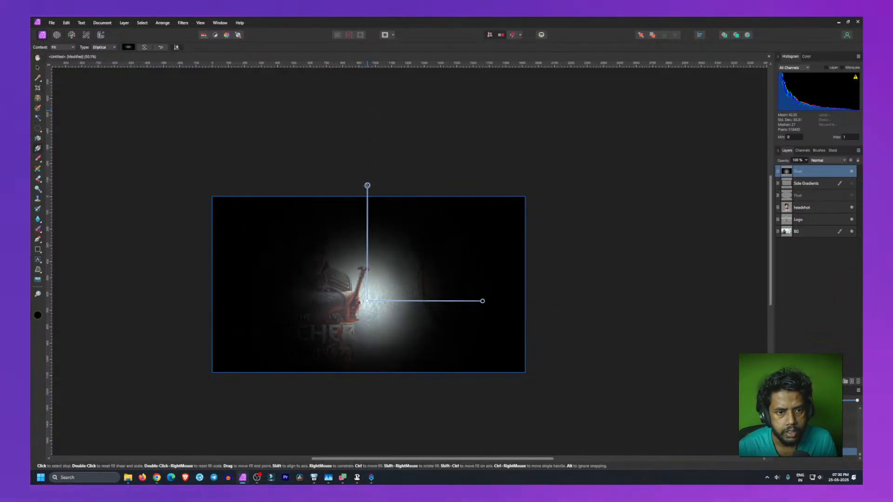
pyautogui.moveTo(483, 301); pyautogui.dragTo(588, 300)
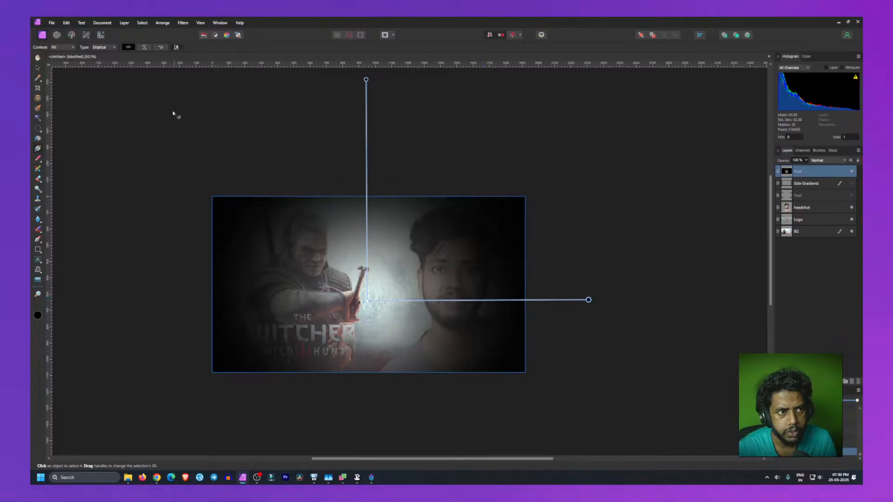
# Step: Raise the elliptical gradient's centre slightly toward the sword hilt
pyautogui.click(127, 47)
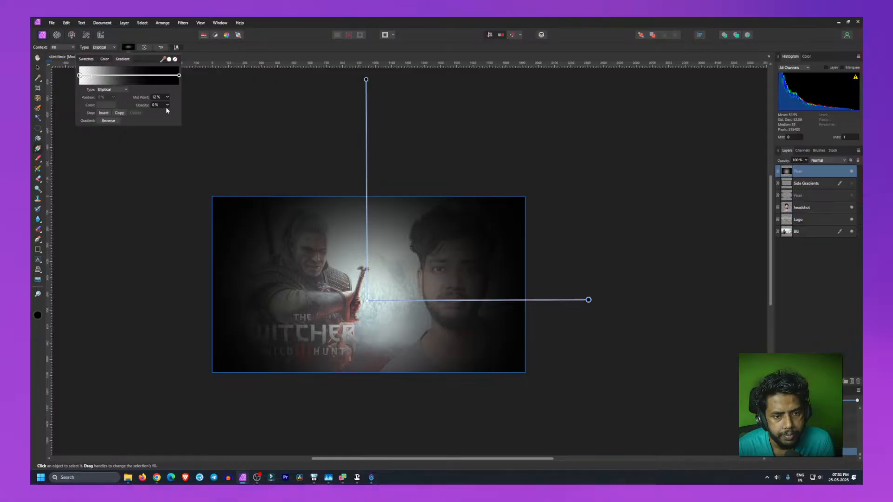
pyautogui.click(179, 76)
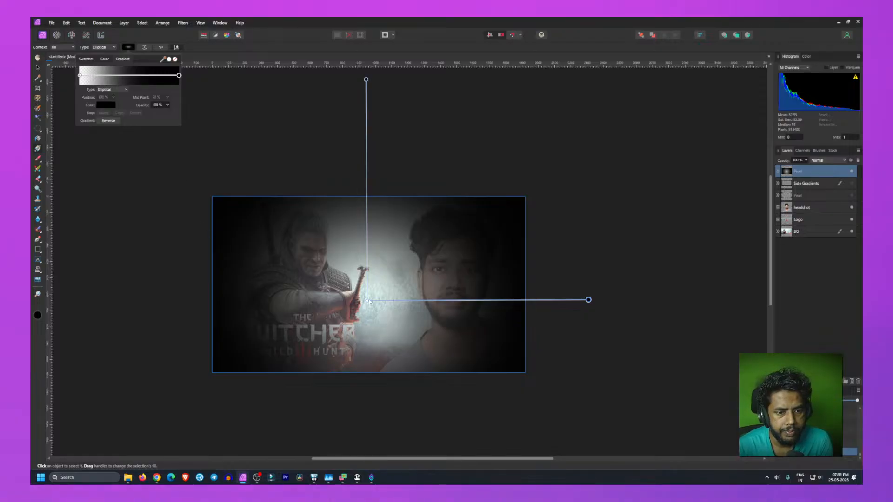
pyautogui.moveTo(367, 302); pyautogui.dragTo(367, 285)
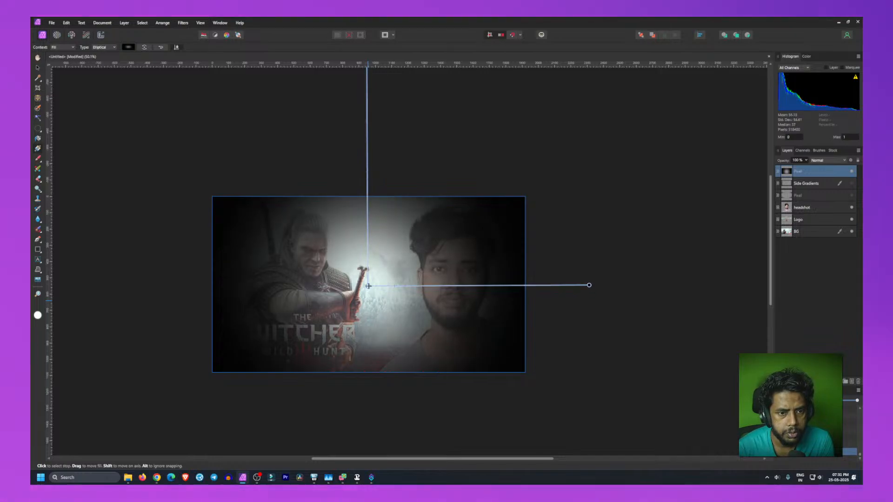
# Step: Add a new stop to the gradient, move it to 42% and set its opacity to 100%
pyautogui.click(128, 48)
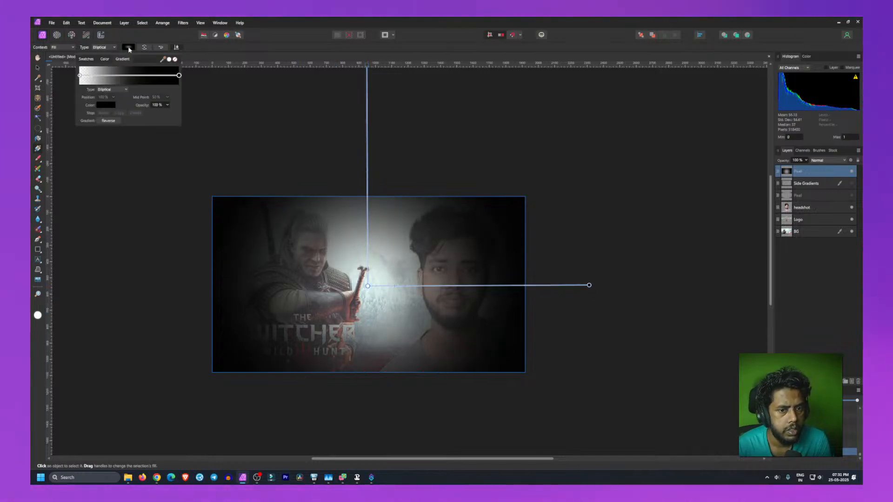
pyautogui.click(80, 75)
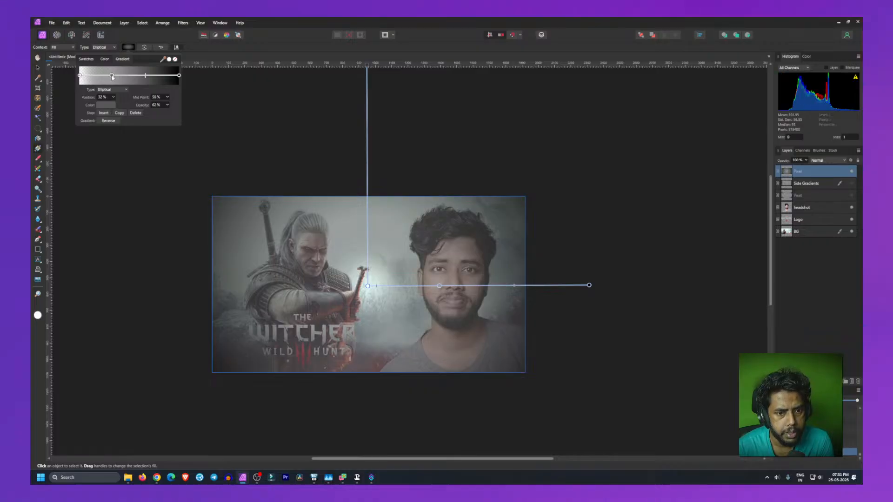
pyautogui.moveTo(112, 77)
pyautogui.mouseDown()
pyautogui.moveTo(142, 78)
pyautogui.moveTo(121, 78)
pyautogui.mouseUp()
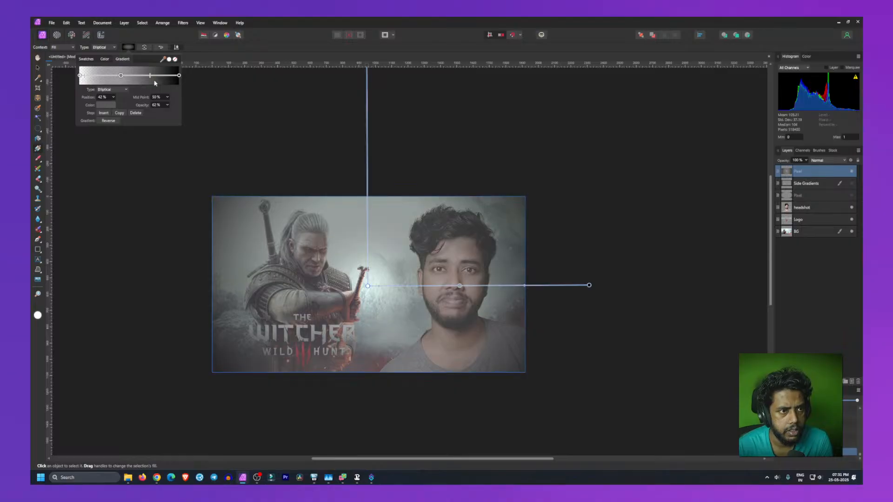
pyautogui.click(154, 105)
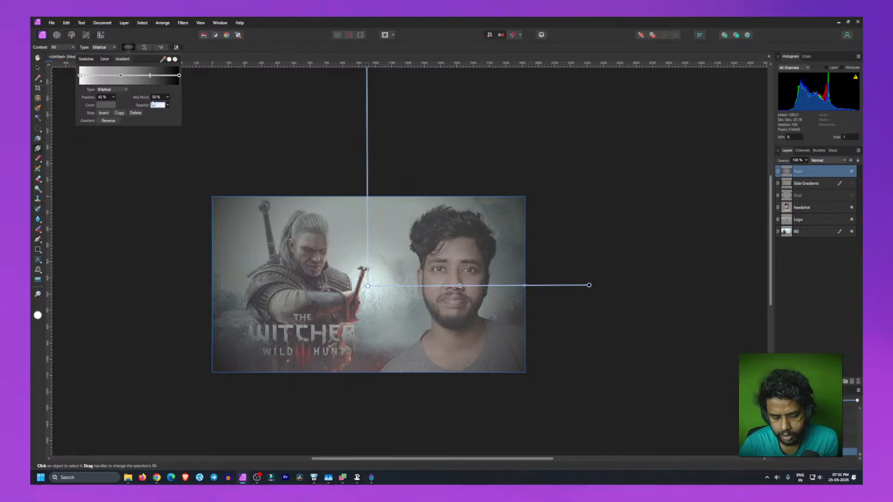
pyautogui.write('100')
pyautogui.press('Return')
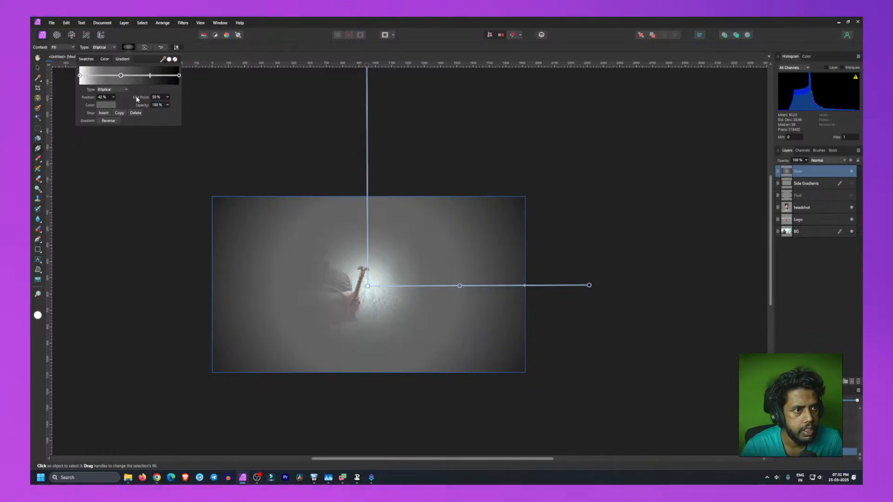
# Step: Move the new stop to 84% and change its colour to black
pyautogui.moveTo(118, 76); pyautogui.dragTo(162, 76)
pyautogui.click(104, 106)
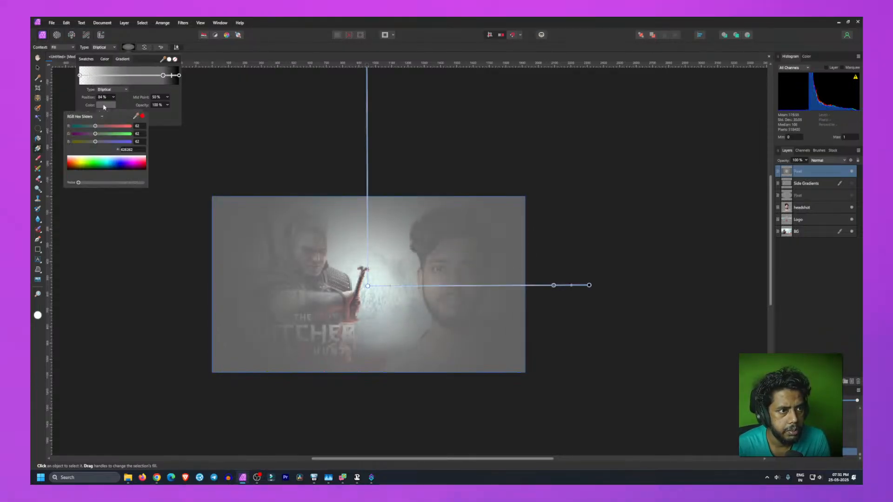
pyautogui.moveTo(95, 167); pyautogui.dragTo(63, 180)
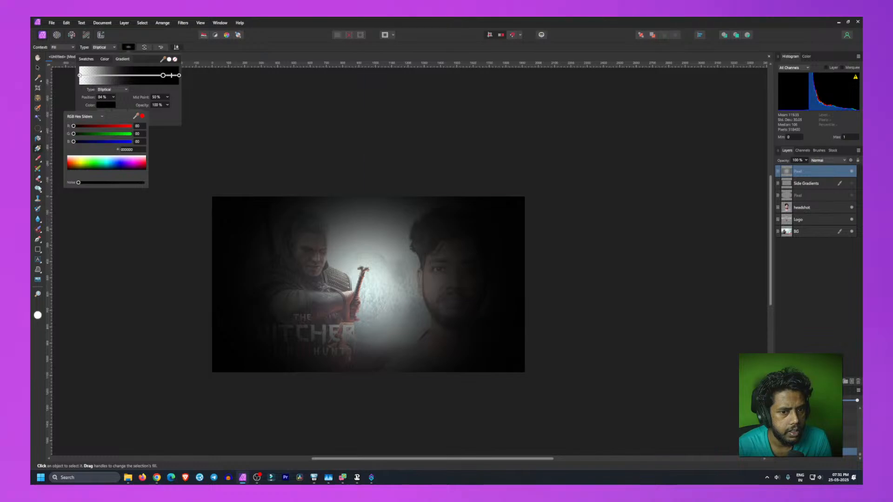
# Step: Try moving the black stop toward the end and adding an extra stop at 22%, then delete that stop
pyautogui.click(171, 124)
pyautogui.moveTo(164, 77); pyautogui.dragTo(173, 76)
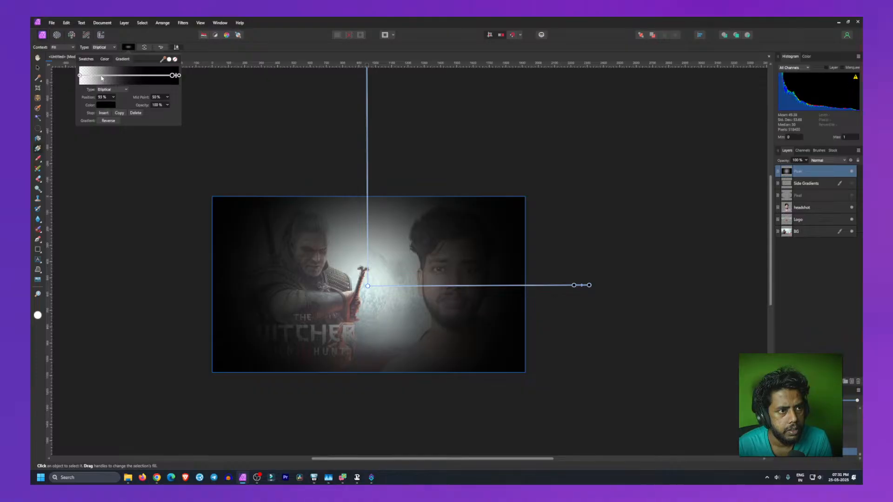
pyautogui.click(101, 76)
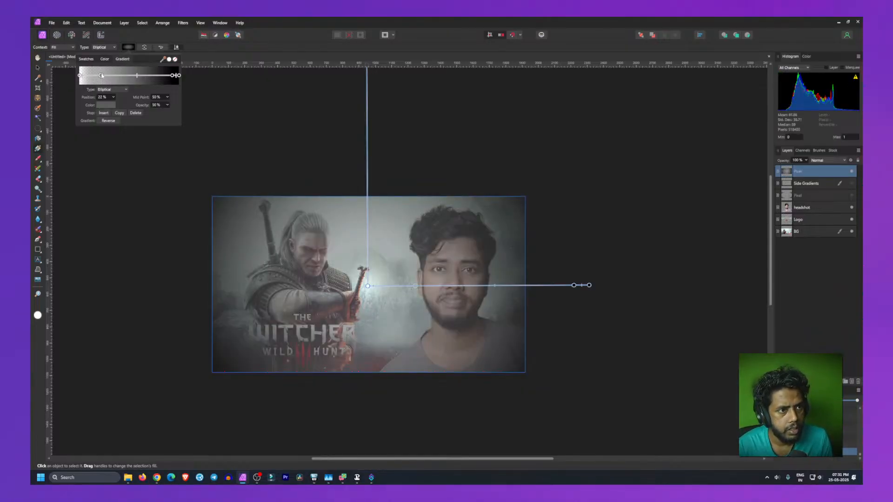
pyautogui.click(135, 113)
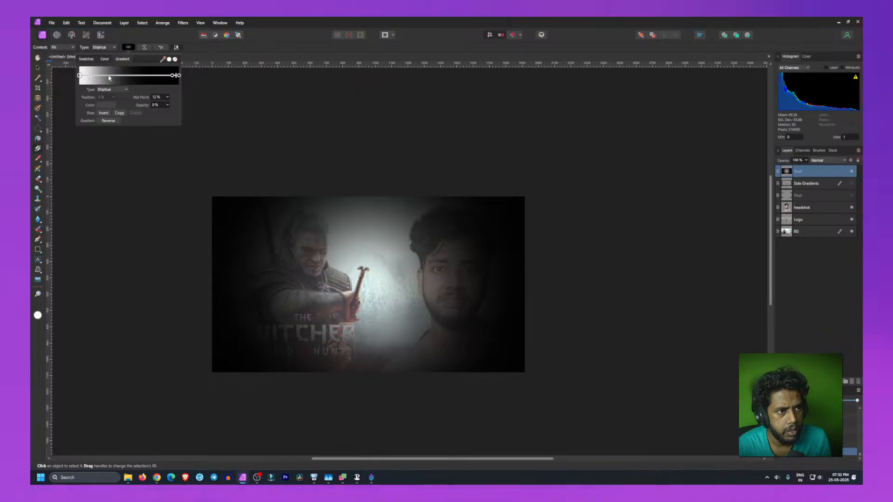
# Step: Add a gradient stop near the start, set its opacity to 0% and move it to about 20%
pyautogui.moveTo(87, 75)
pyautogui.mouseDown()
pyautogui.moveTo(76, 77)
pyautogui.moveTo(89, 75)
pyautogui.mouseUp()
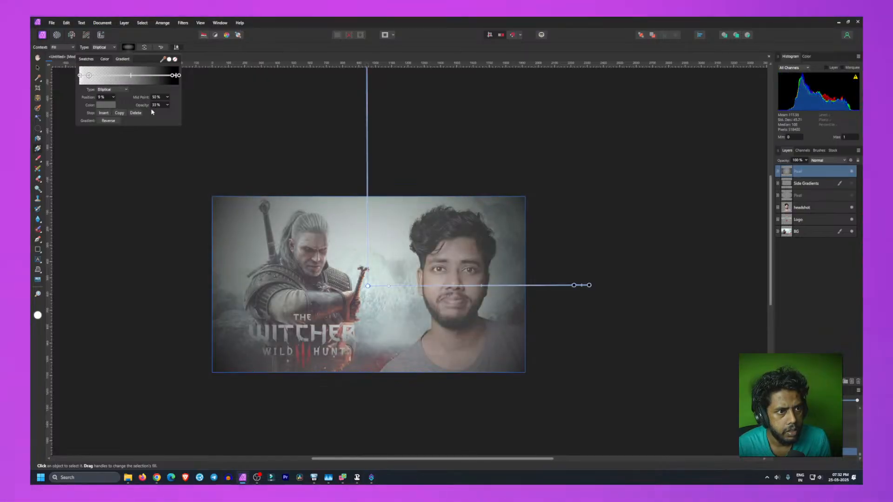
pyautogui.write('0')
pyautogui.press('Return')
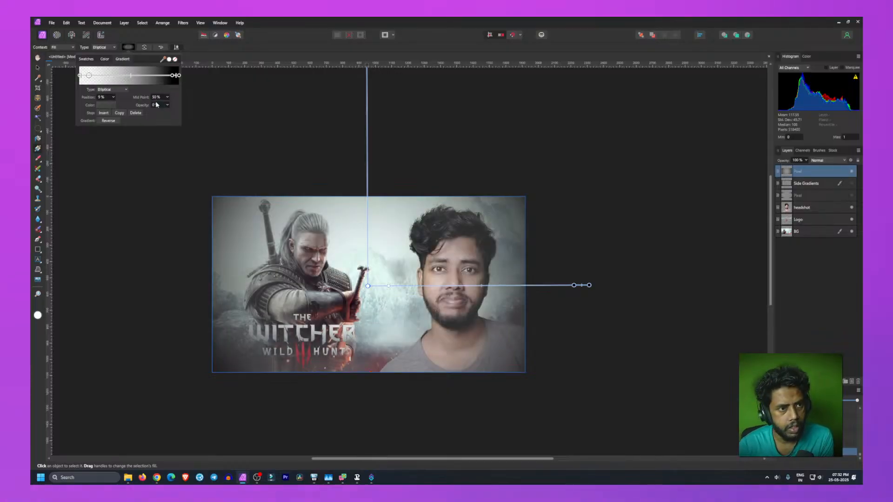
pyautogui.moveTo(88, 76)
pyautogui.mouseDown()
pyautogui.moveTo(119, 78)
pyautogui.moveTo(99, 77)
pyautogui.mouseUp()
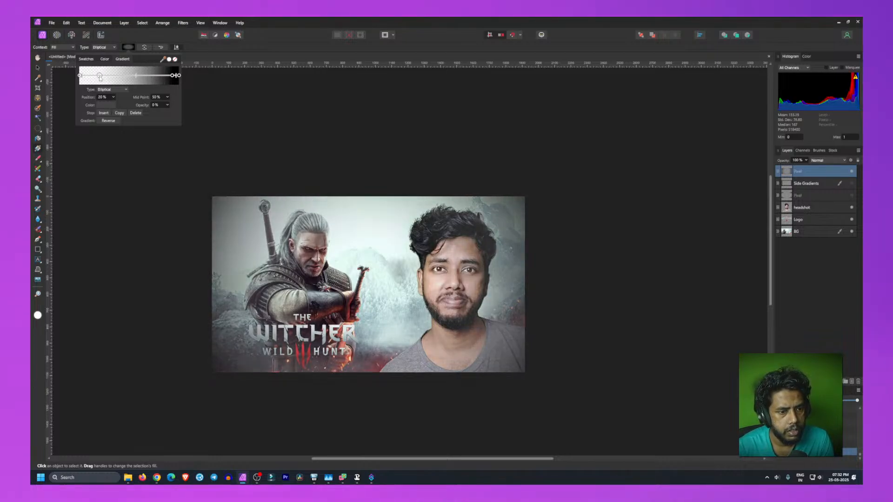
# Step: Delete the inner black stop and slide the transparent stop to about 44%
pyautogui.click(176, 77)
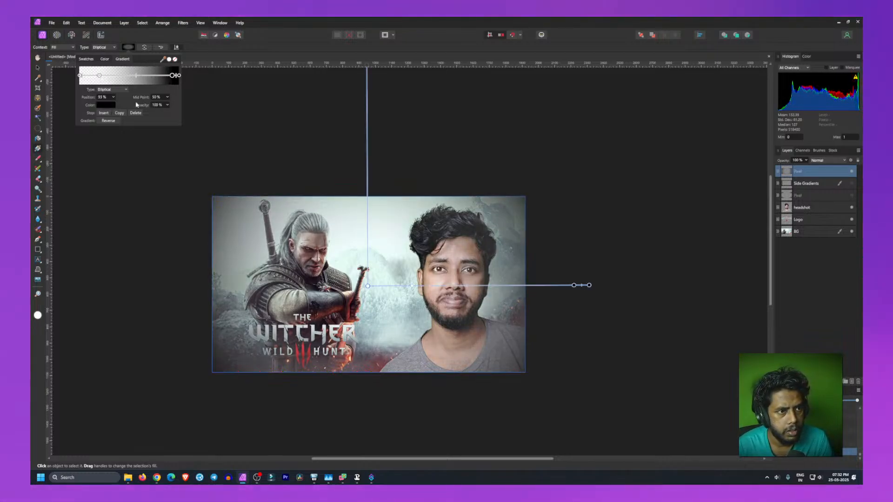
pyautogui.click(135, 113)
pyautogui.click(179, 76)
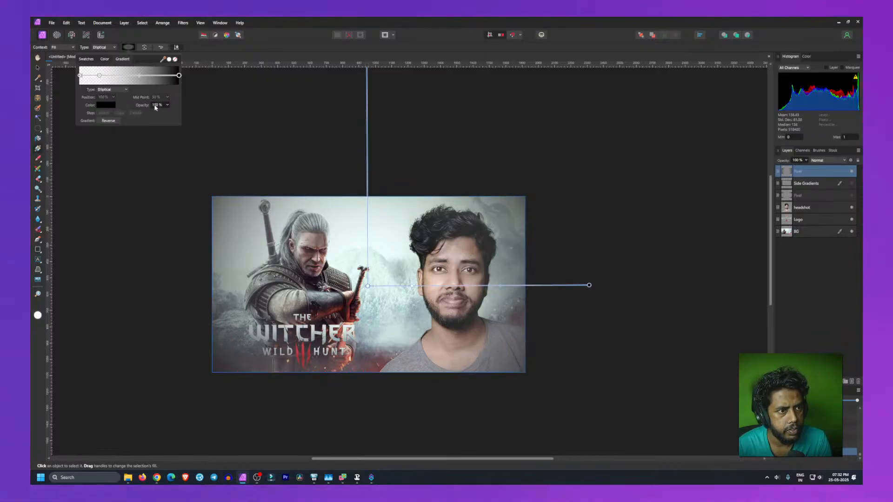
pyautogui.moveTo(100, 76); pyautogui.dragTo(124, 79)
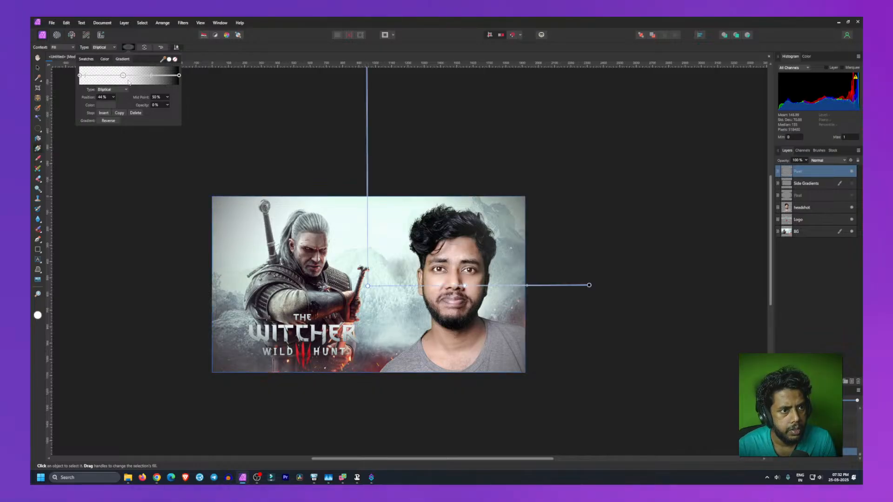
# Step: Add a stop at 81% with 67% opacity and give it a dark colour
pyautogui.click(178, 75)
pyautogui.click(177, 76)
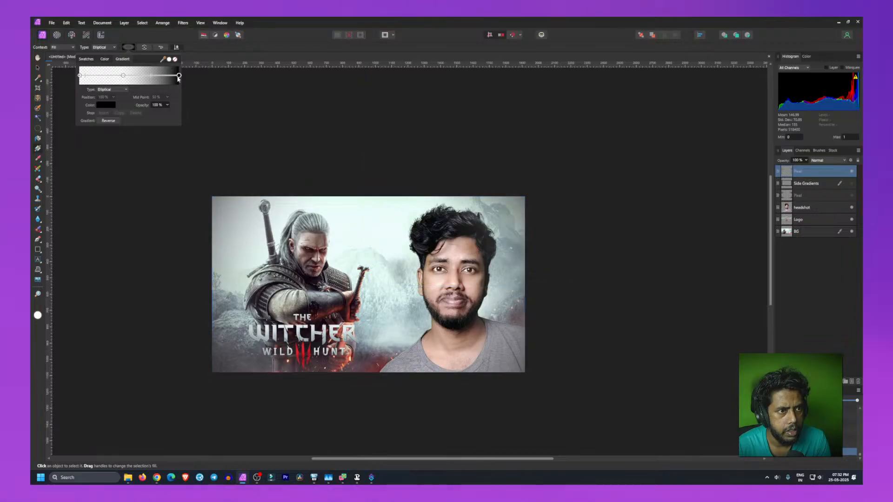
pyautogui.click(161, 76)
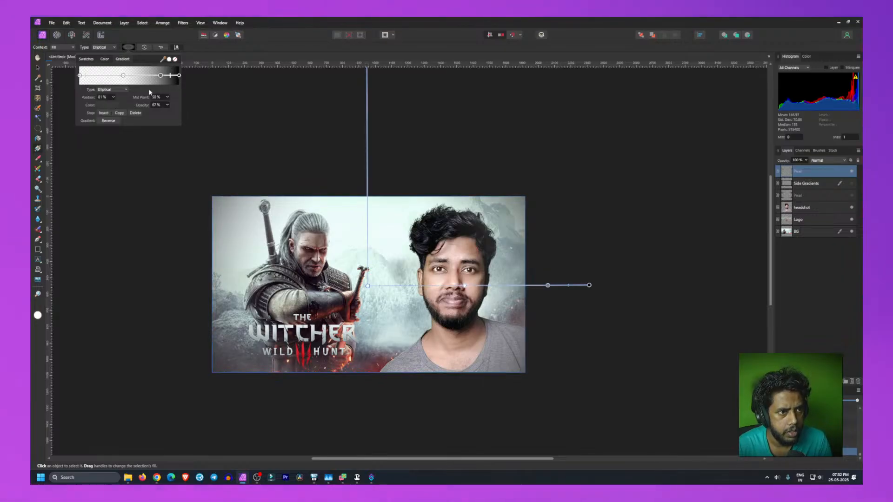
pyautogui.click(103, 105)
pyautogui.moveTo(97, 161); pyautogui.dragTo(56, 192)
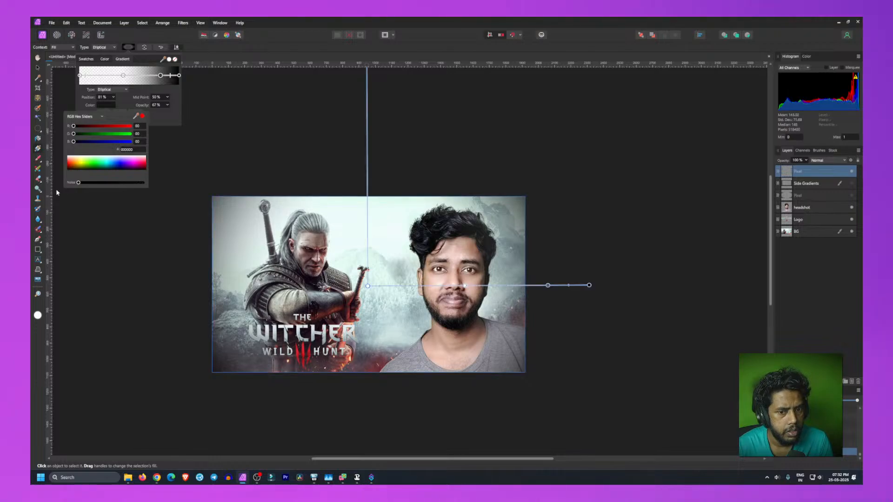
pyautogui.click(160, 120)
# Step: Shift the 67% stop to about 72% and shrink the ellipse's horizontal radius to the canvas edge
pyautogui.moveTo(166, 78)
pyautogui.mouseDown()
pyautogui.moveTo(146, 77)
pyautogui.moveTo(154, 82)
pyautogui.mouseUp()
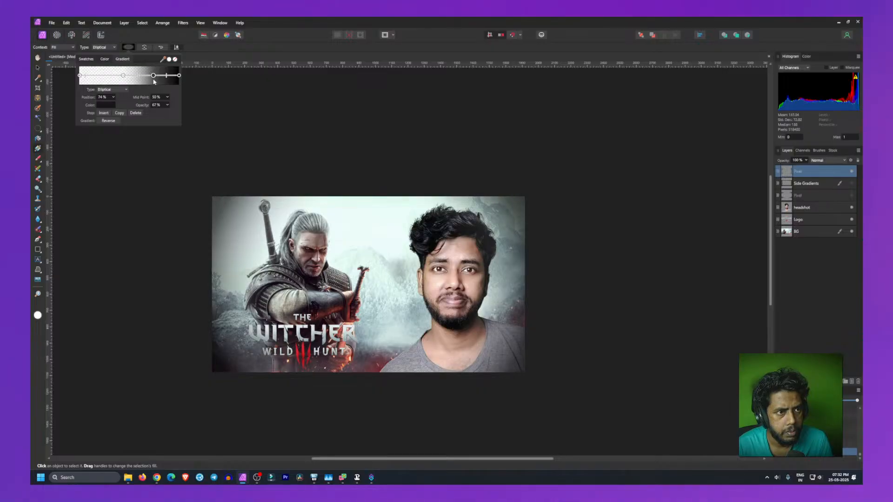
pyautogui.moveTo(124, 78); pyautogui.dragTo(151, 75)
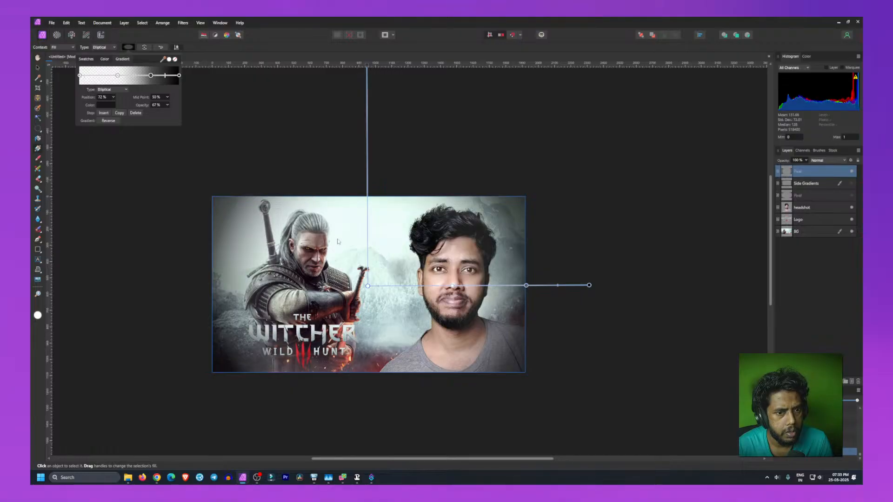
pyautogui.moveTo(588, 286); pyautogui.dragTo(524, 281)
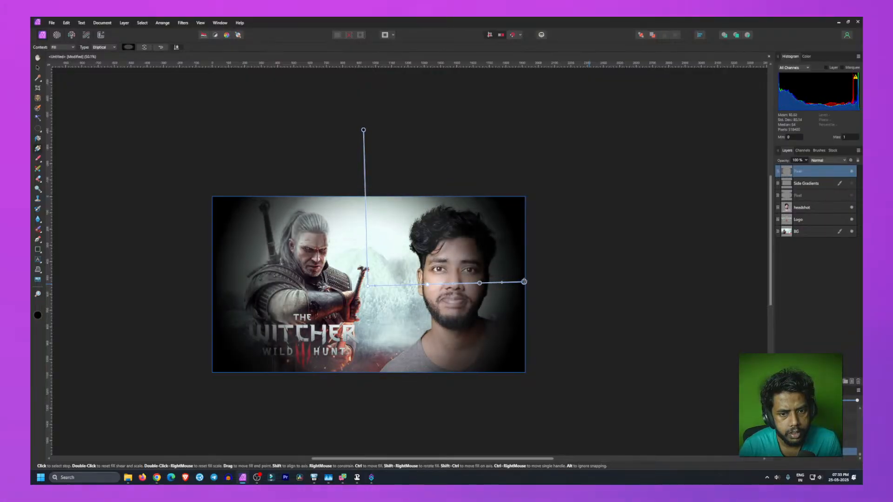
pyautogui.moveTo(363, 130); pyautogui.dragTo(368, 131)
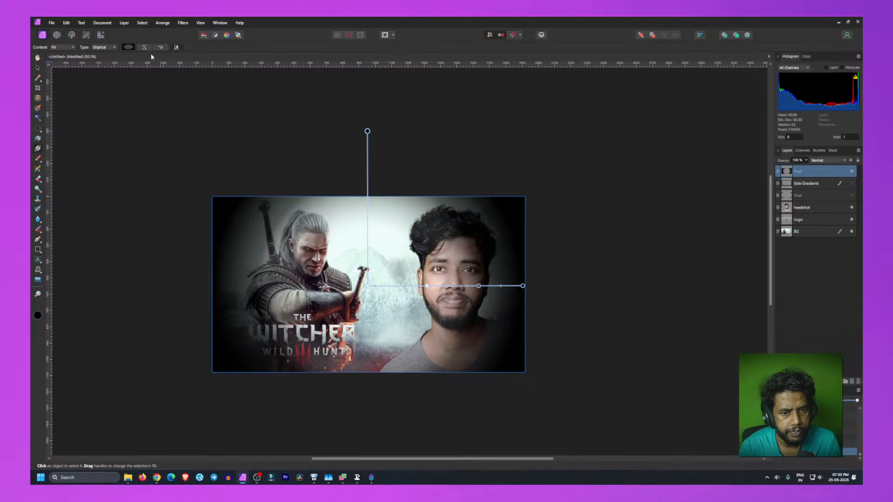
# Step: Move the 67% opacity stop to 85% and the transparent stop to about 34%
pyautogui.click(129, 47)
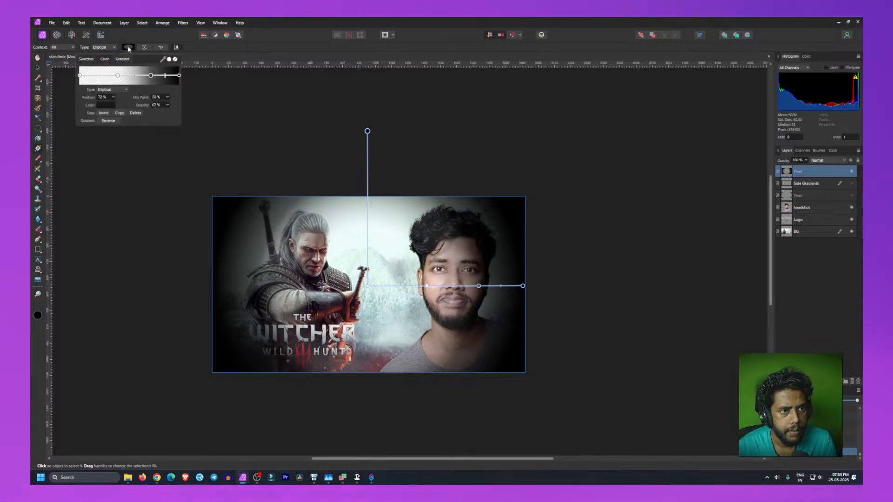
pyautogui.moveTo(150, 75); pyautogui.dragTo(164, 76)
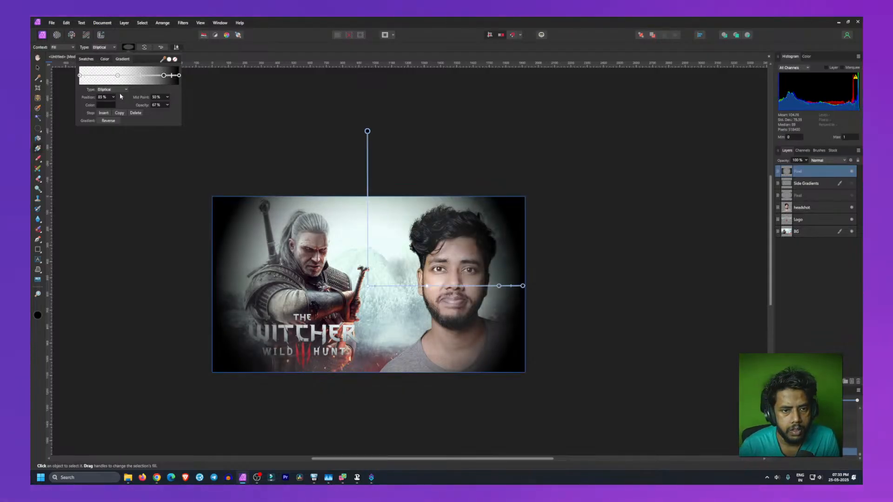
pyautogui.click(118, 77)
pyautogui.moveTo(120, 79)
pyautogui.mouseDown()
pyautogui.moveTo(161, 80)
pyautogui.moveTo(130, 79)
pyautogui.mouseUp()
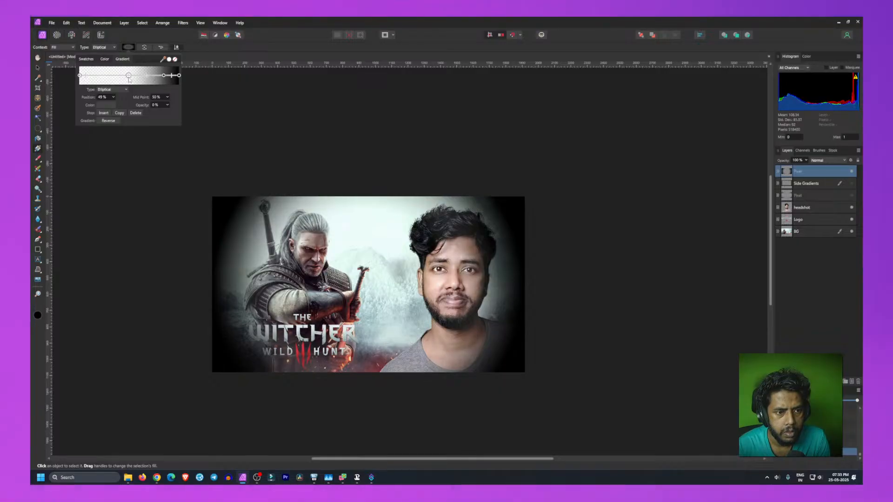
pyautogui.moveTo(128, 79); pyautogui.dragTo(113, 79)
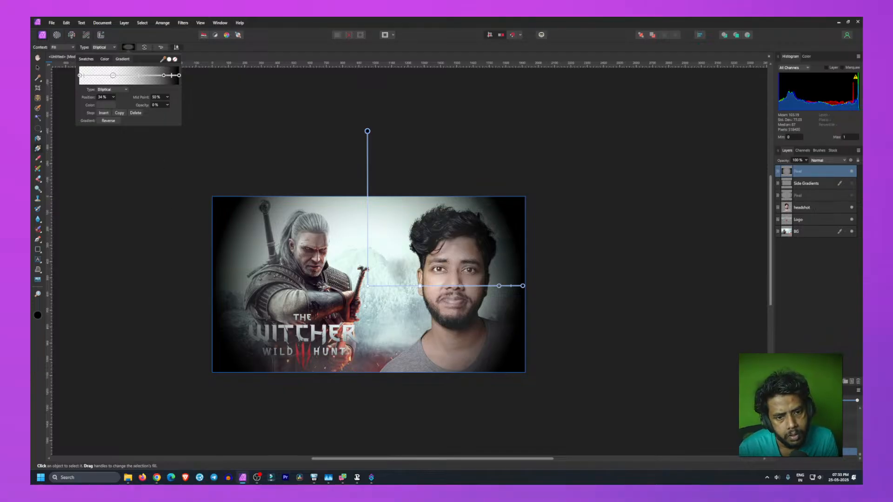
# Step: Reposition the ellipse's centre near the sword hilt and extend its horizontal and vertical radii slightly
pyautogui.moveTo(368, 285); pyautogui.dragTo(369, 293)
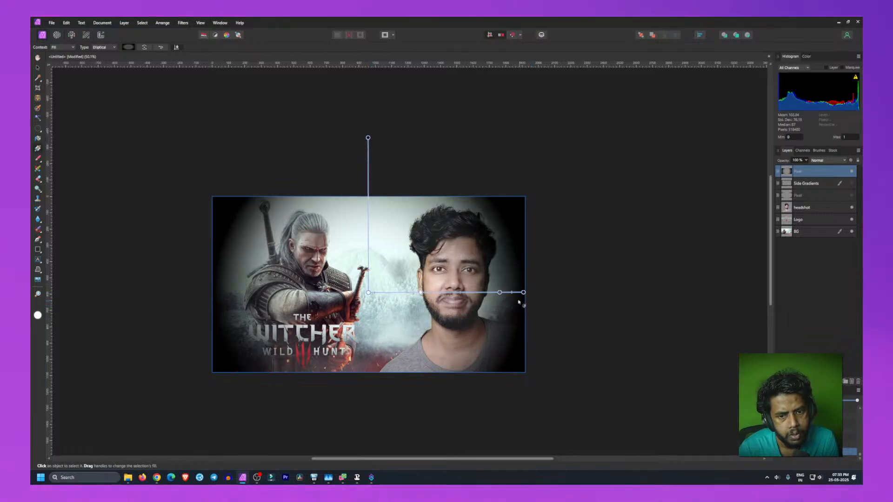
pyautogui.moveTo(523, 292); pyautogui.dragTo(537, 292)
pyautogui.moveTo(367, 292)
pyautogui.mouseDown()
pyautogui.moveTo(374, 299)
pyautogui.moveTo(364, 297)
pyautogui.mouseUp()
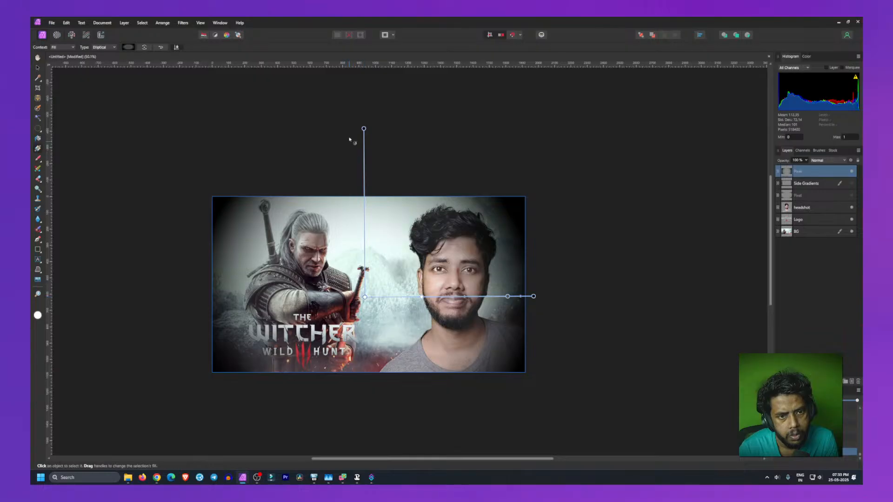
pyautogui.moveTo(363, 127); pyautogui.dragTo(365, 136)
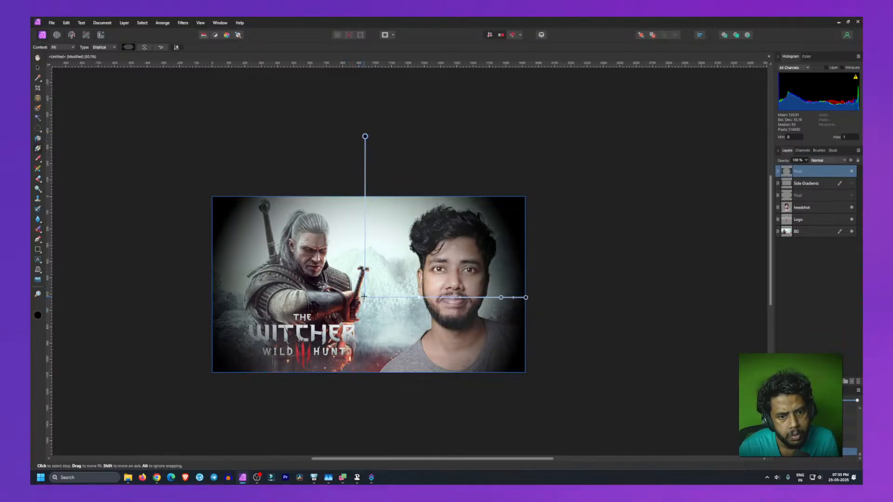
pyautogui.moveTo(365, 297); pyautogui.dragTo(374, 297)
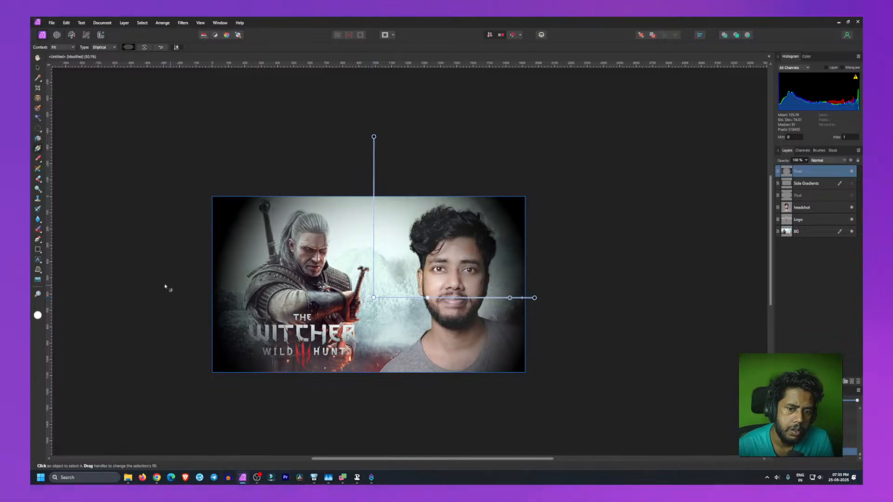
# Step: Set the 67% opacity stop to about 80% and widen the ellipse slightly, nudging its centre left
pyautogui.click(125, 47)
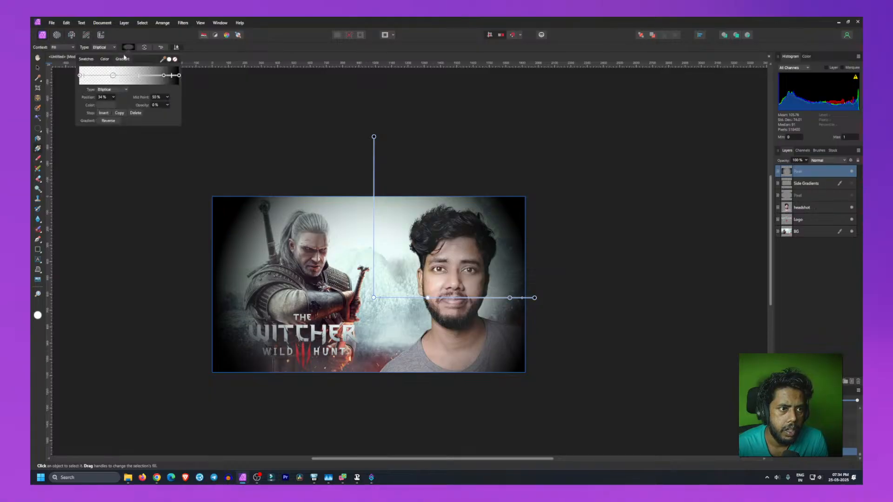
pyautogui.moveTo(163, 77)
pyautogui.mouseDown()
pyautogui.moveTo(154, 77)
pyautogui.moveTo(170, 82)
pyautogui.moveTo(162, 87)
pyautogui.mouseUp()
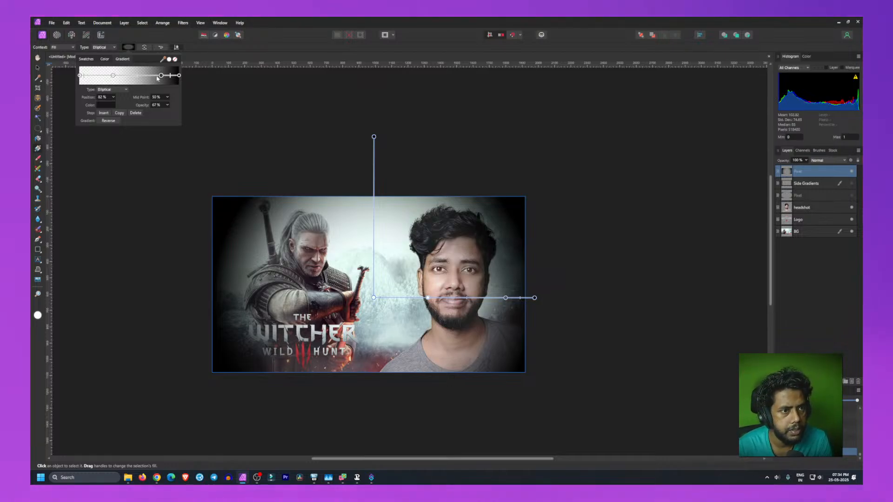
pyautogui.moveTo(164, 78)
pyautogui.mouseDown()
pyautogui.moveTo(148, 79)
pyautogui.moveTo(179, 81)
pyautogui.moveTo(160, 82)
pyautogui.mouseUp()
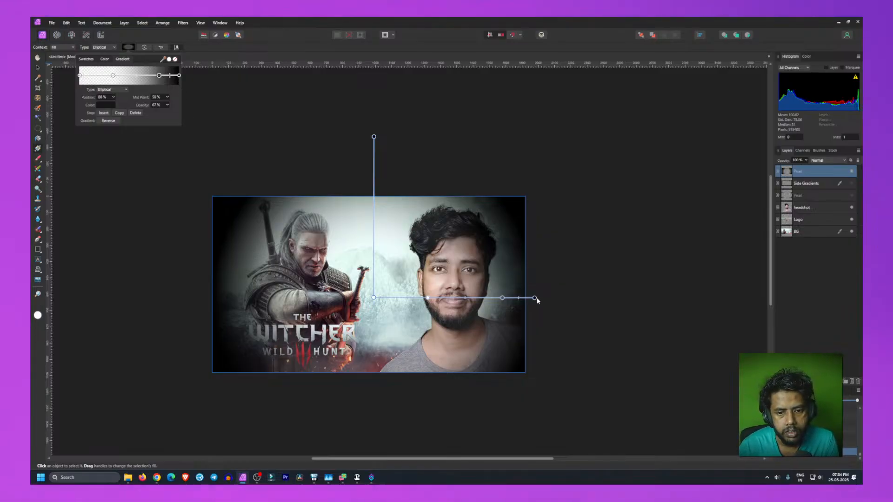
pyautogui.moveTo(535, 298); pyautogui.dragTo(547, 297)
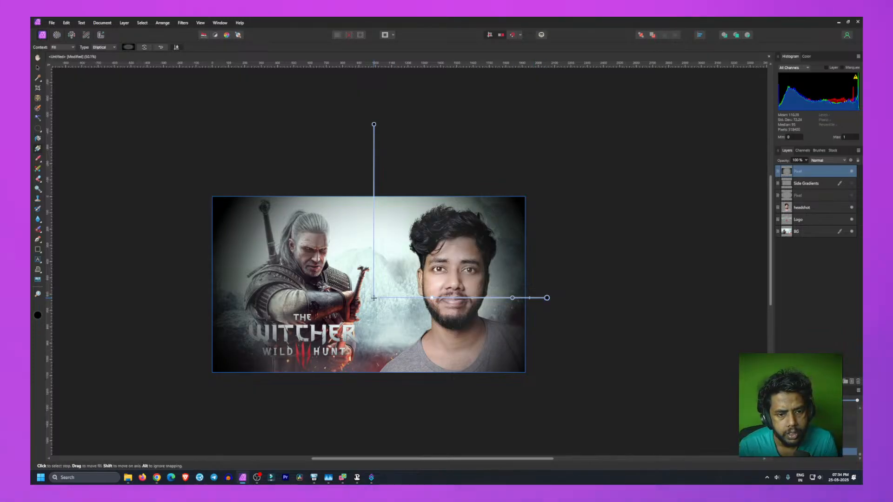
pyautogui.moveTo(375, 298); pyautogui.dragTo(377, 298)
pyautogui.moveTo(373, 298); pyautogui.dragTo(369, 298)
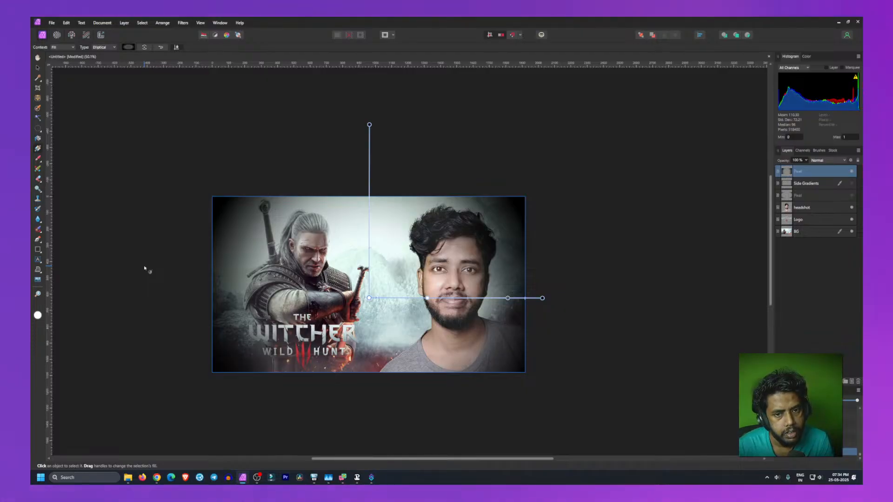
# Step: Rename the top gradient fill layer to Radial Gradient
pyautogui.click(144, 269)
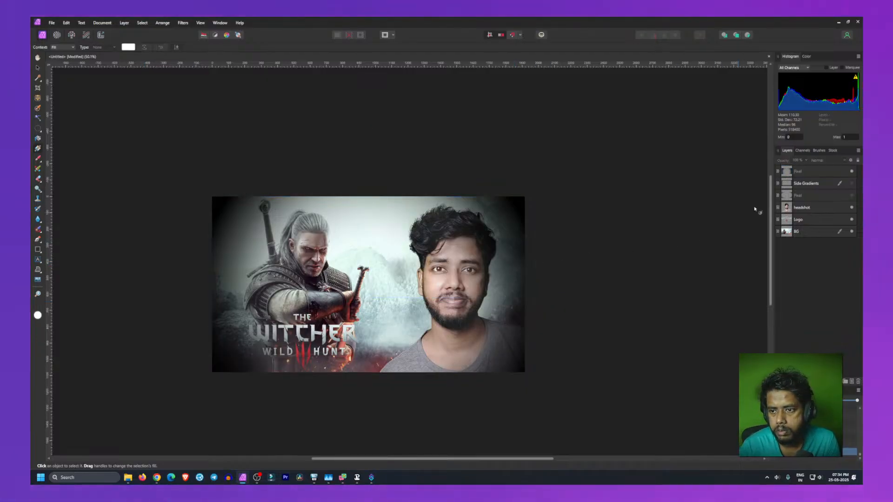
pyautogui.click(800, 172)
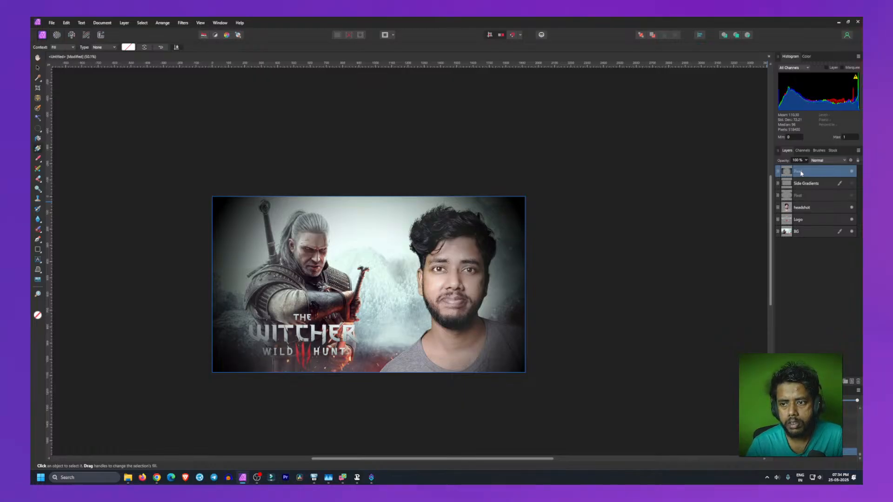
pyautogui.doubleClick(800, 172)
pyautogui.write('ad')
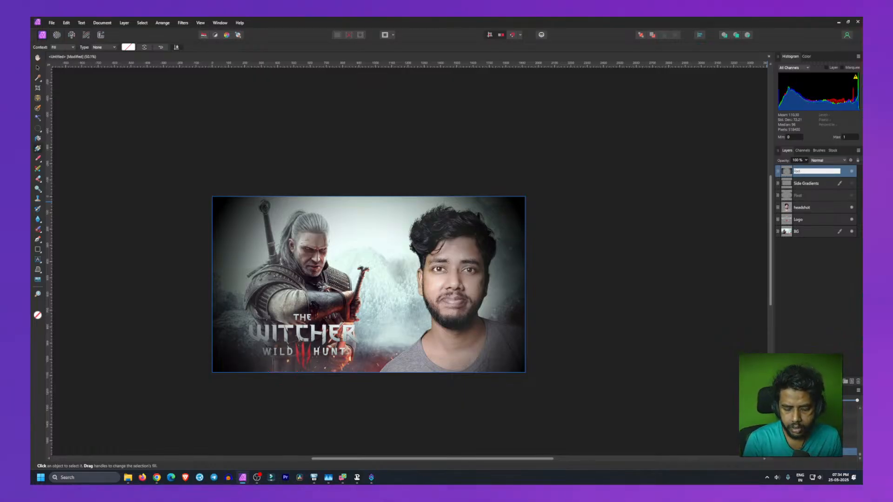
pyautogui.write('adial Gradient')
pyautogui.press('Return')
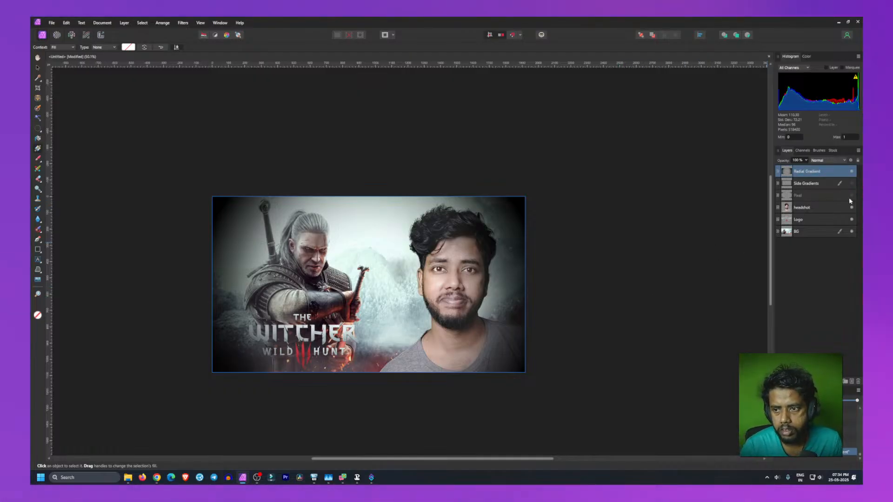
pyautogui.click(626, 280)
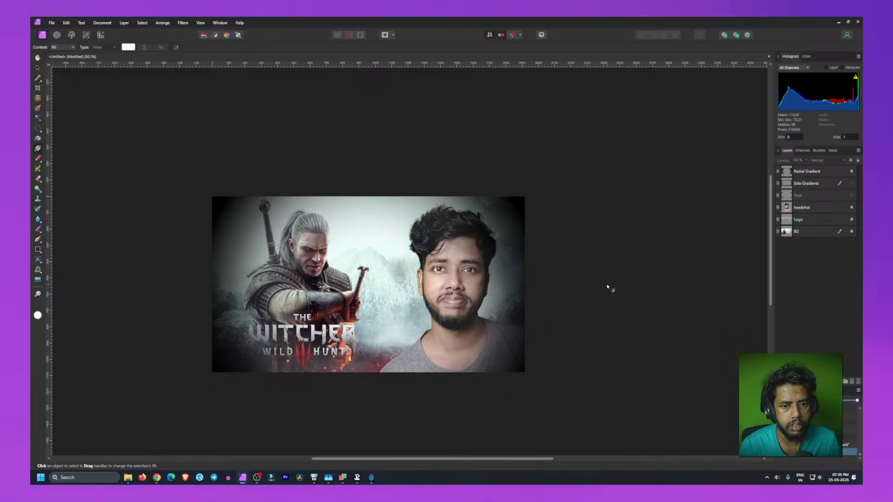
pyautogui.scroll(2, 607, 286)
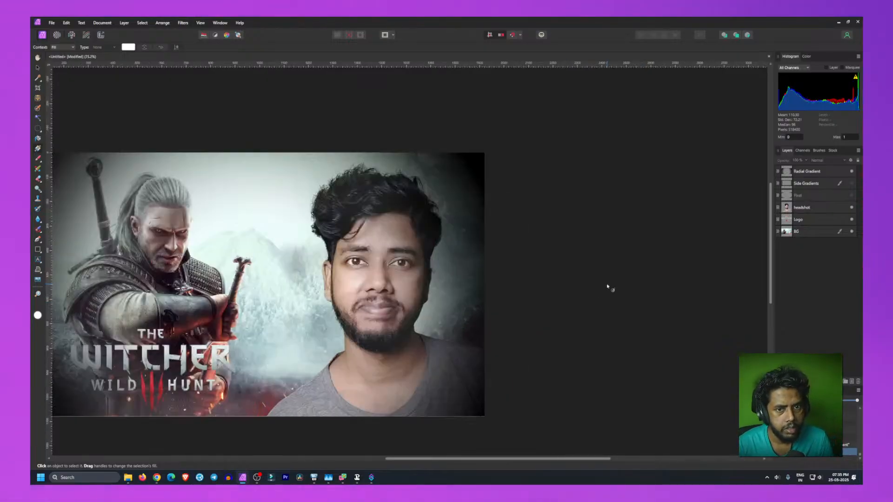
# Step: Toggle the Radial Gradient layer's visibility repeatedly to compare the thumbnail with and without the vignette
pyautogui.press('space')
pyautogui.moveTo(295, 290); pyautogui.dragTo(437, 262)
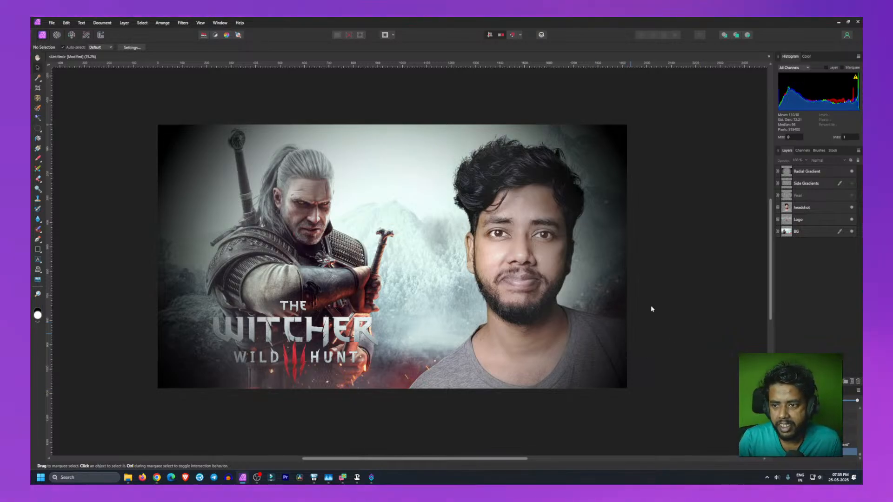
pyautogui.click(852, 172)
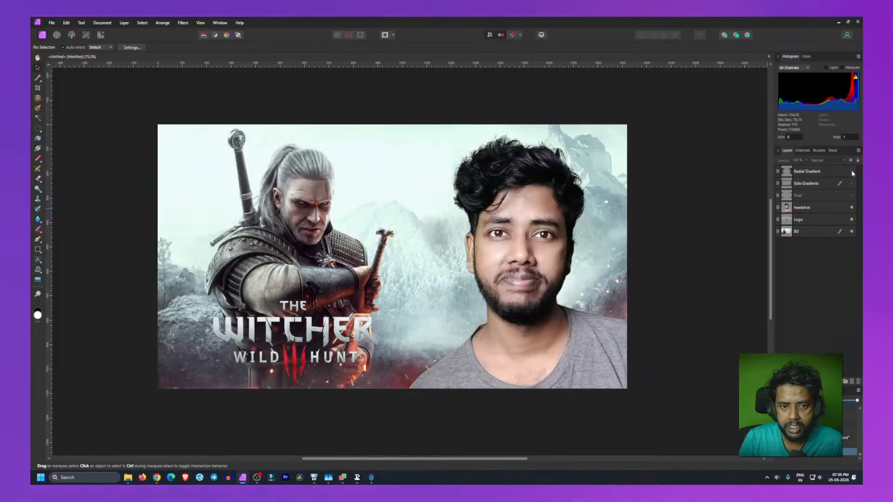
pyautogui.click(851, 172)
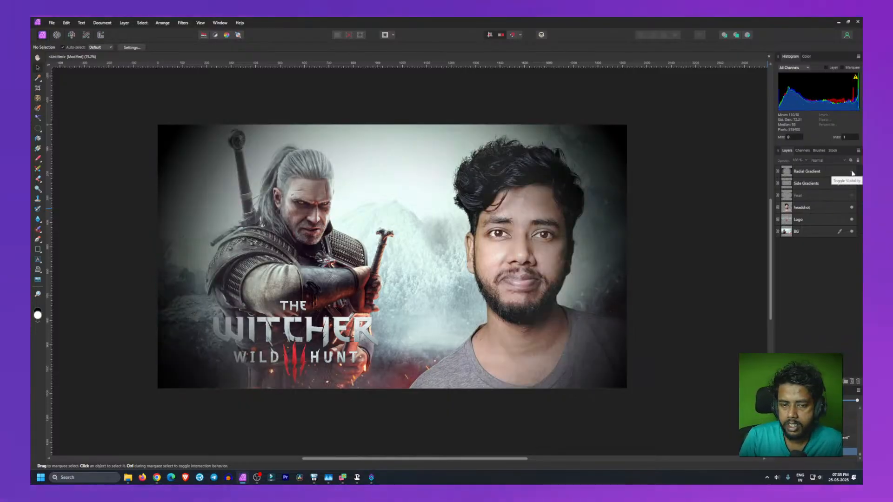
pyautogui.click(852, 172)
pyautogui.click(852, 172)
pyautogui.click(852, 171)
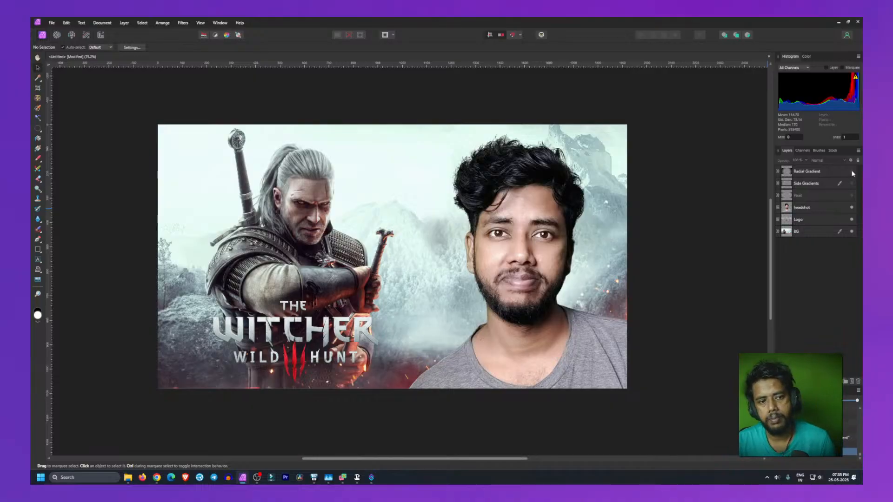
pyautogui.click(852, 172)
pyautogui.click(852, 171)
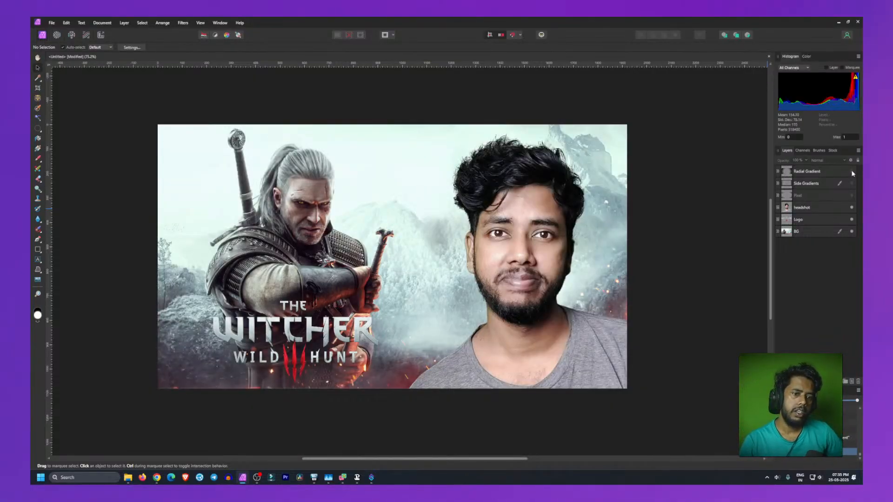
pyautogui.click(852, 171)
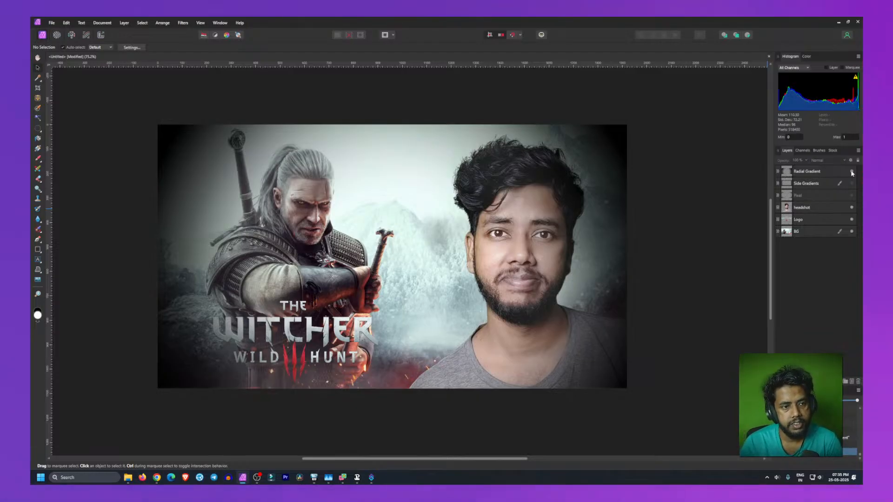
pyautogui.click(852, 172)
pyautogui.click(852, 172)
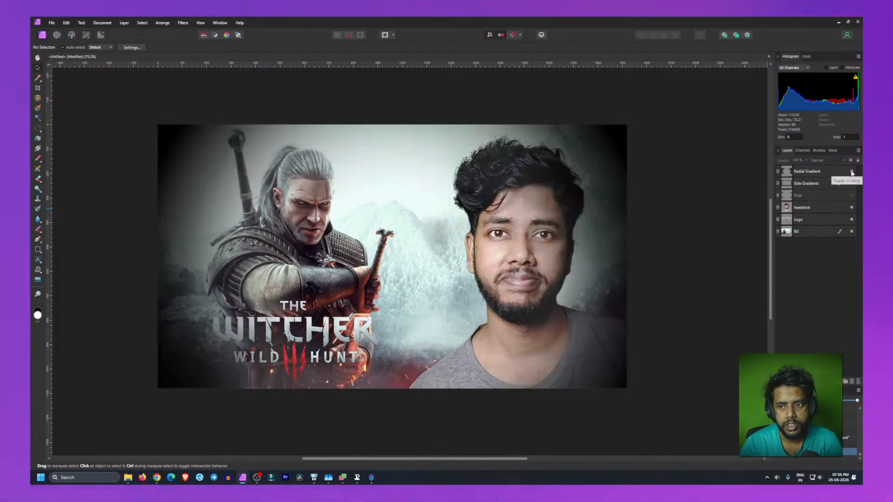
# Step: Toggle the Side Gradients layer on and off, alone and together with the Radial Gradient, to compare their effects
pyautogui.click(852, 185)
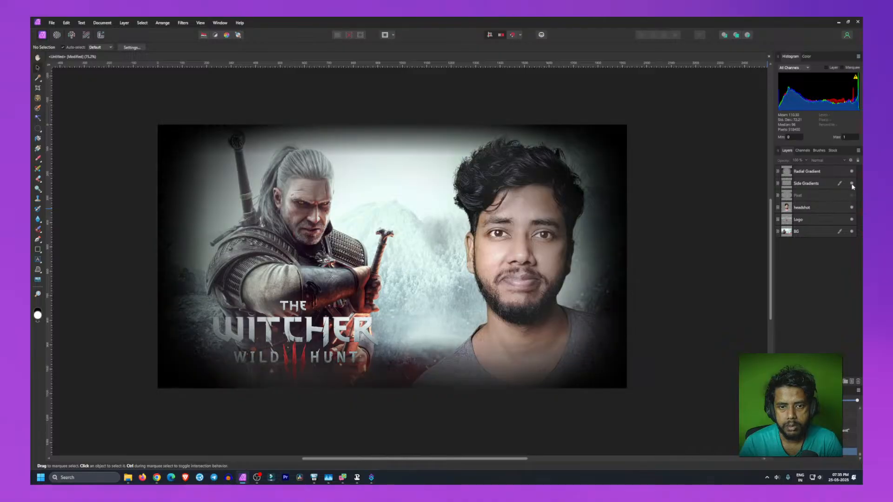
pyautogui.click(852, 185)
pyautogui.click(852, 185)
pyautogui.click(852, 185)
pyautogui.click(852, 185)
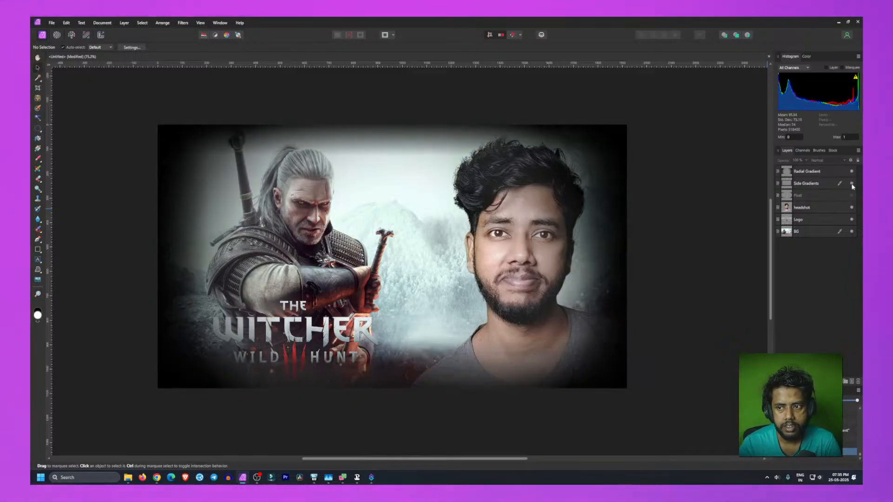
pyautogui.click(852, 171)
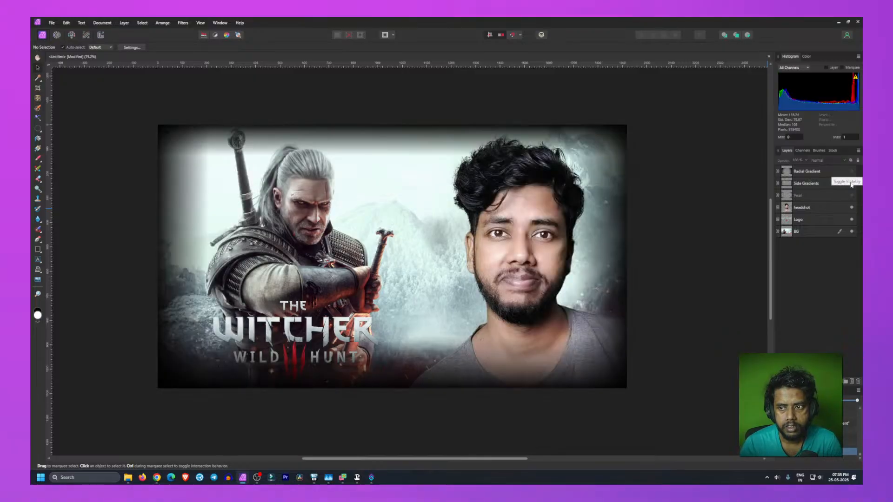
pyautogui.click(852, 185)
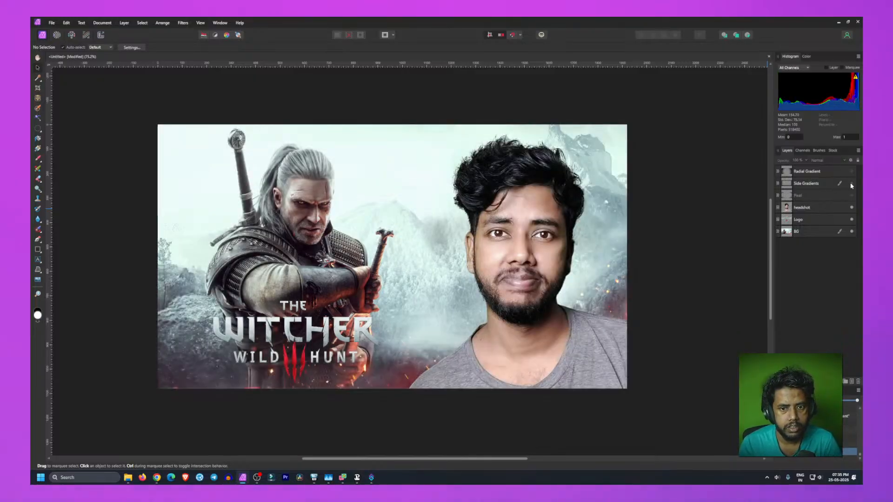
pyautogui.click(852, 185)
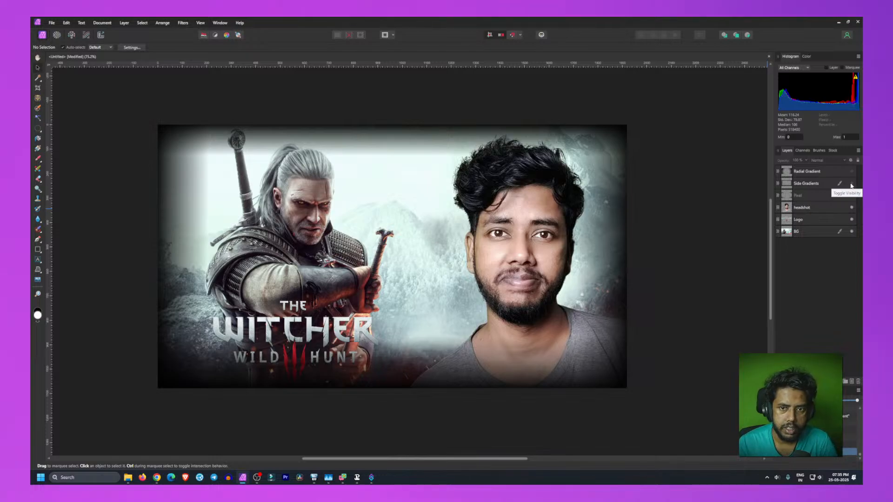
pyautogui.click(851, 185)
pyautogui.click(852, 171)
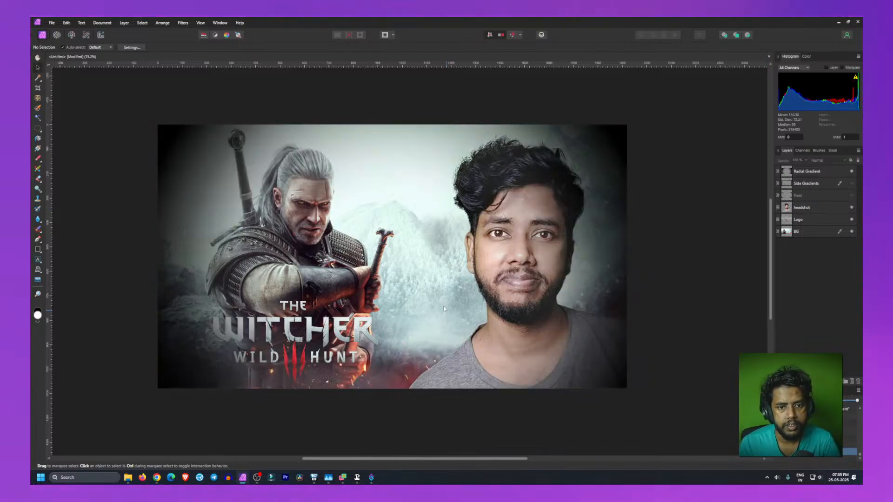
pyautogui.click(430, 281)
pyautogui.click(279, 266)
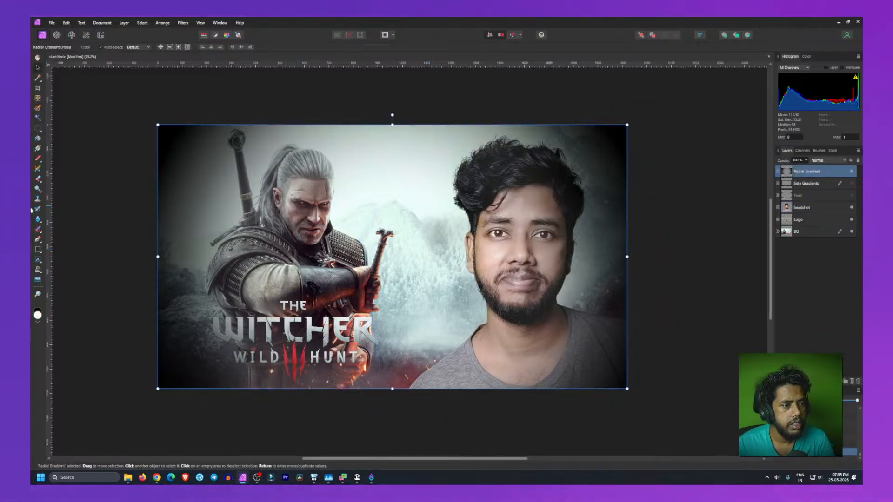
pyautogui.click(39, 149)
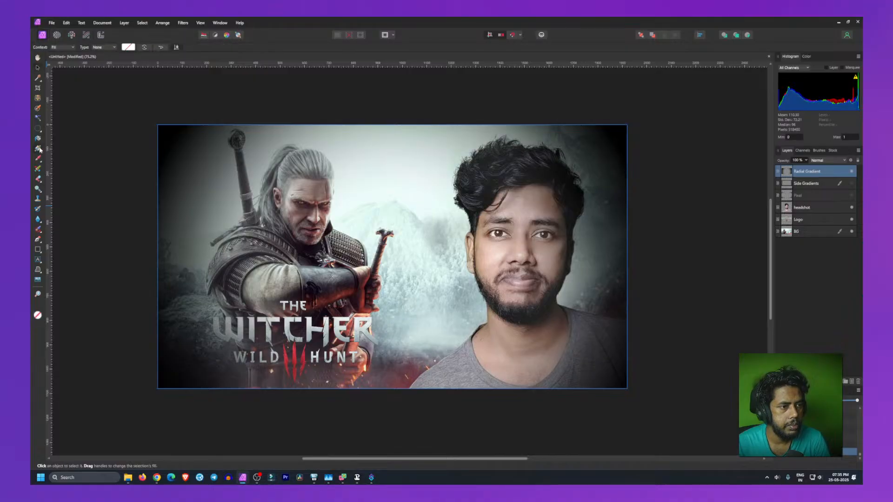
pyautogui.rightClick(199, 165)
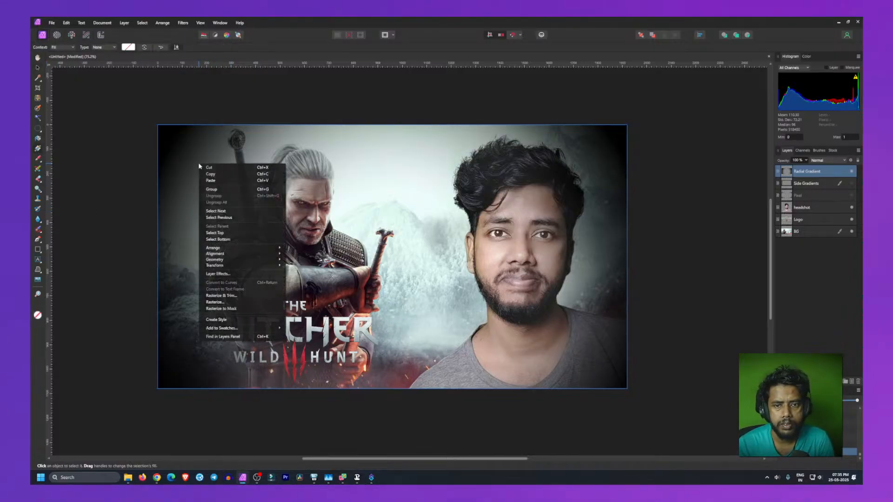
pyautogui.click(176, 176)
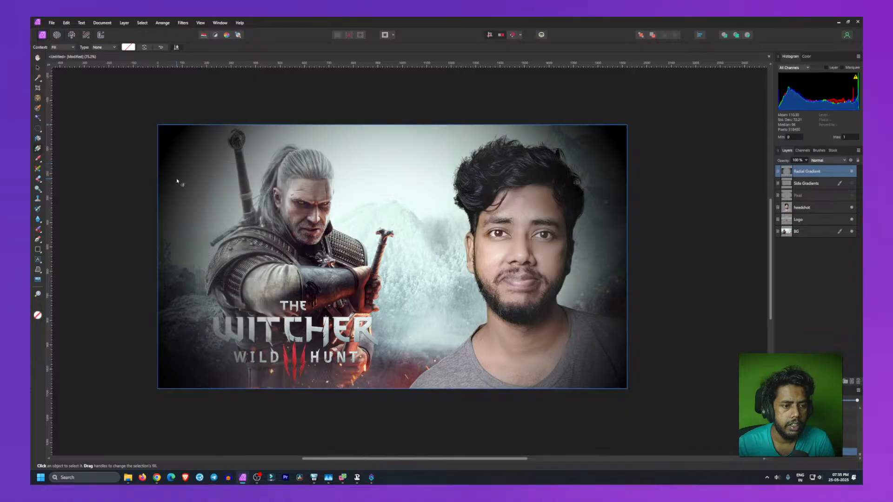
pyautogui.click(128, 47)
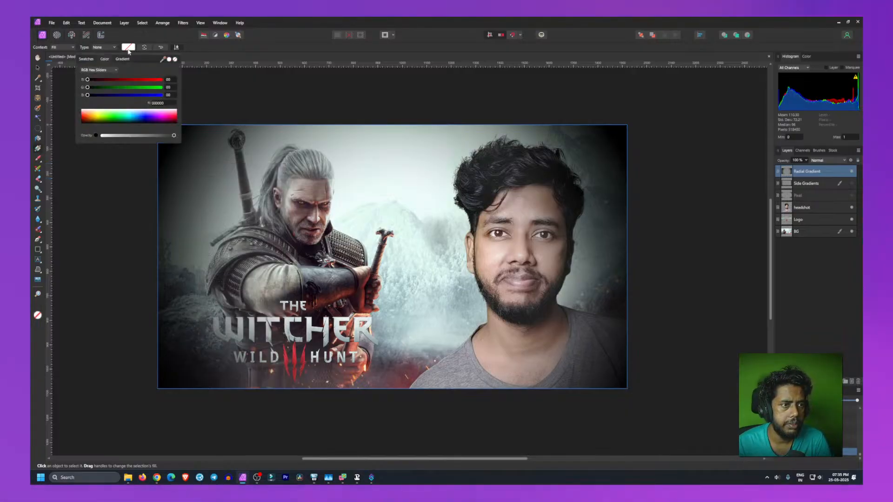
pyautogui.click(123, 60)
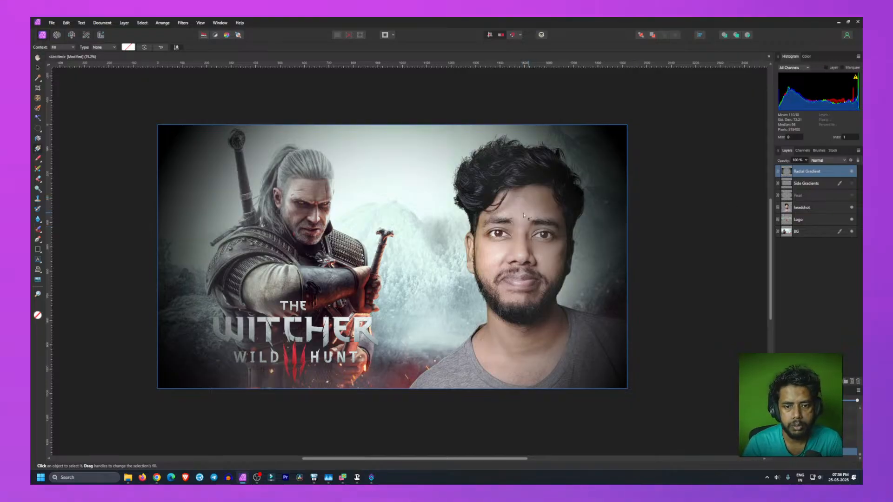
# Step: Lower the Radial Gradient layer's opacity to about 85%
pyautogui.click(852, 172)
pyautogui.click(851, 172)
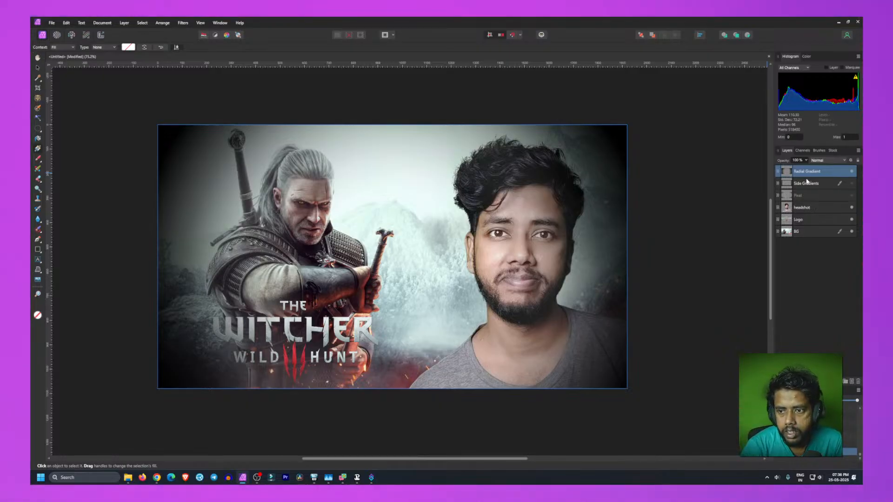
pyautogui.click(851, 171)
pyautogui.click(851, 172)
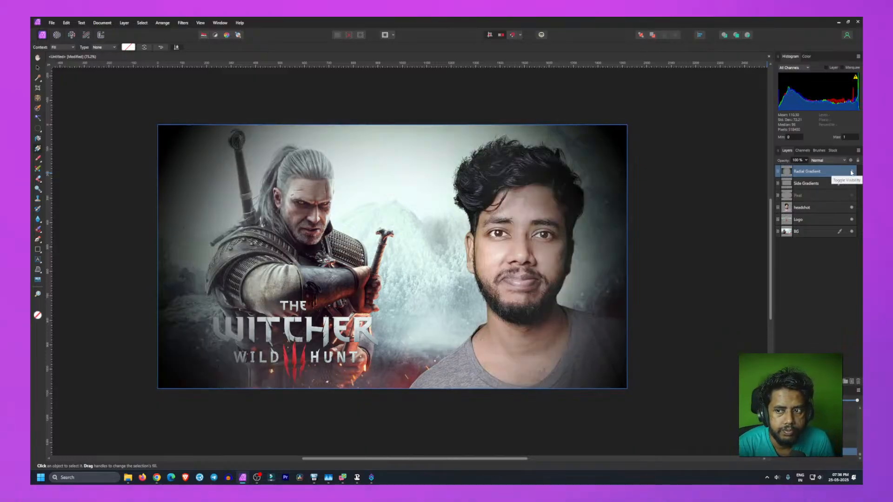
pyautogui.click(797, 161)
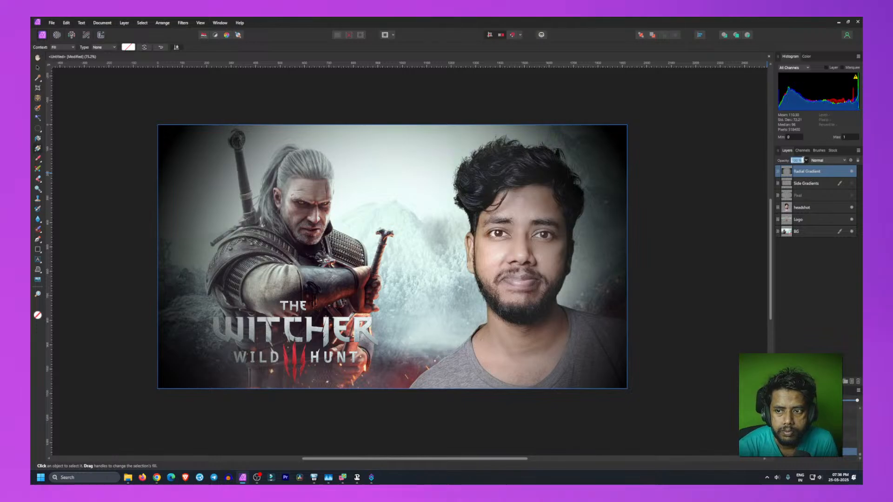
pyautogui.click(806, 160)
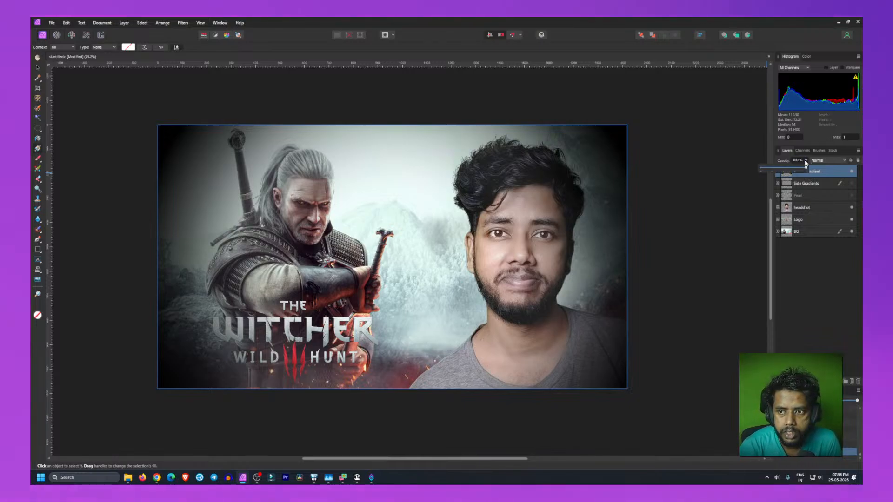
pyautogui.moveTo(807, 169)
pyautogui.mouseDown()
pyautogui.moveTo(784, 169)
pyautogui.moveTo(797, 170)
pyautogui.mouseUp()
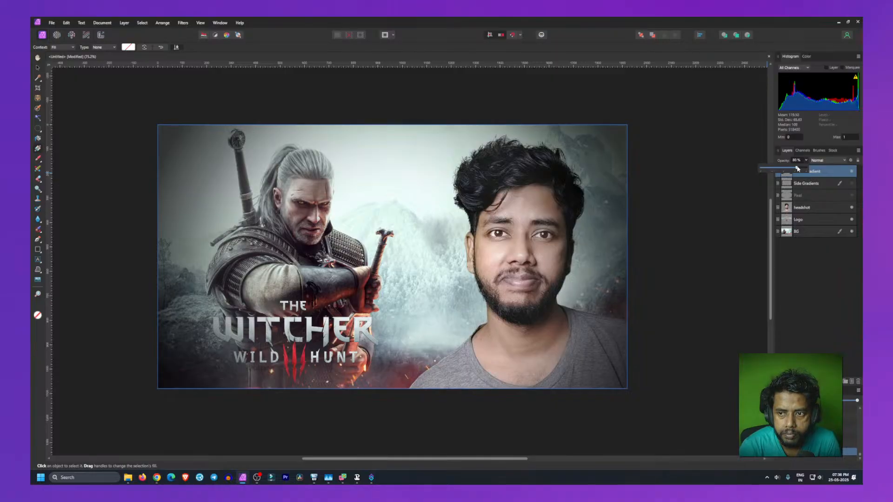
# Step: Toggle the Radial Gradient and Side Gradients layers again to judge the vignette at its lowered opacity
pyautogui.click(852, 172)
pyautogui.click(853, 172)
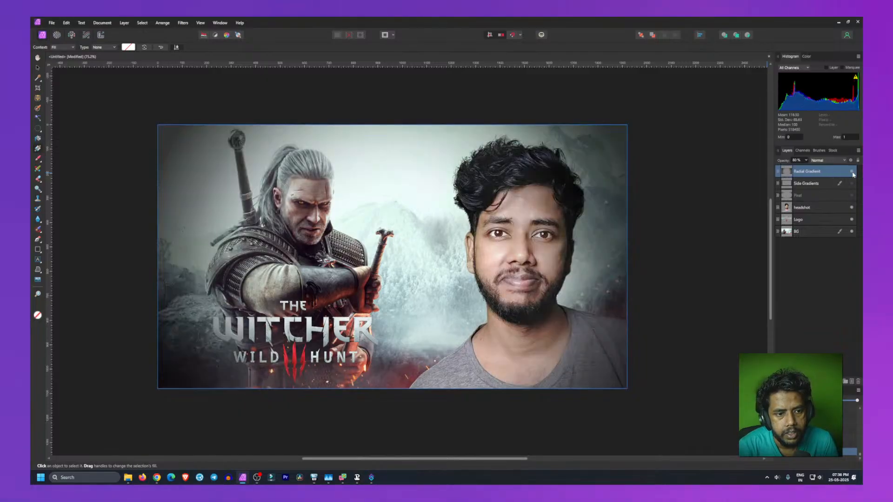
pyautogui.click(822, 319)
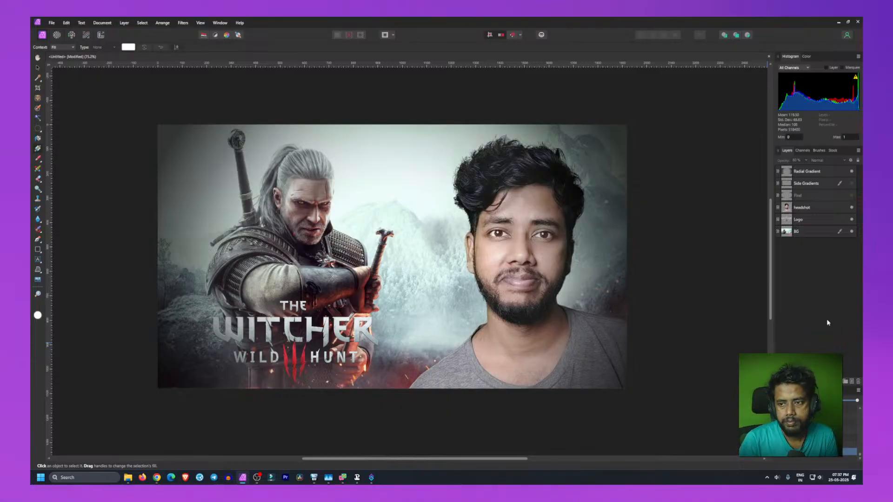
pyautogui.click(852, 172)
pyautogui.click(852, 171)
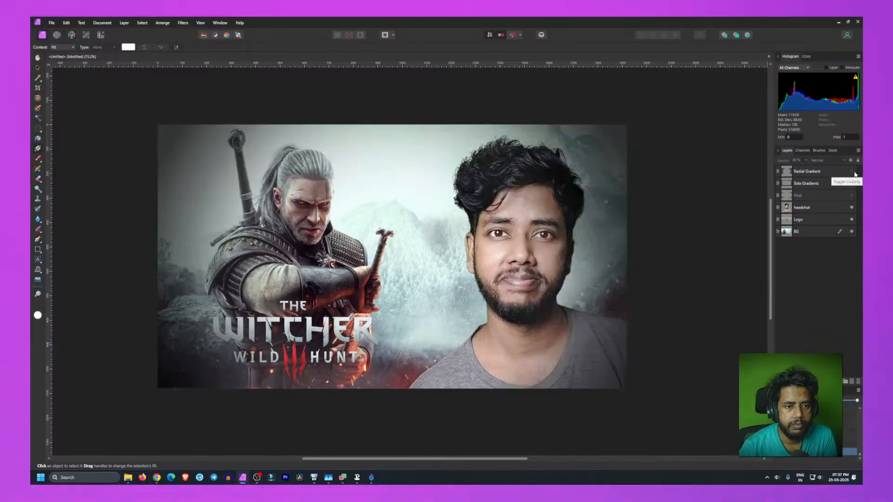
pyautogui.click(852, 172)
pyautogui.click(854, 173)
pyautogui.click(854, 172)
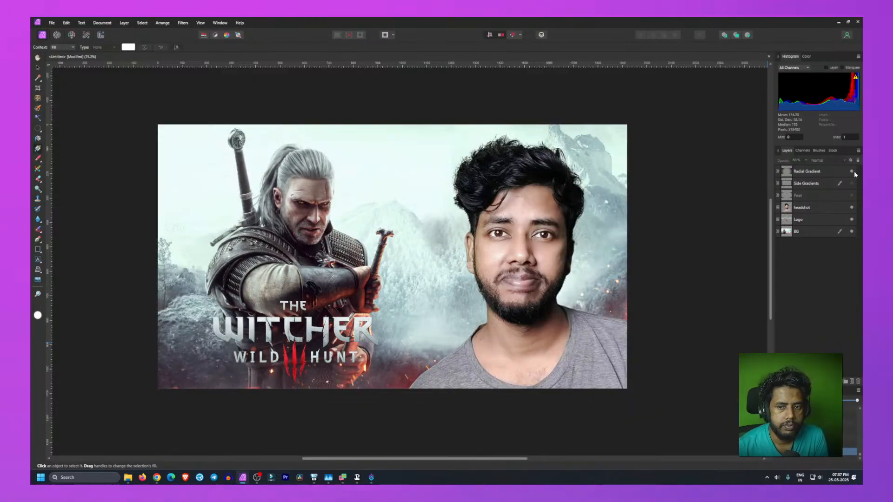
pyautogui.click(854, 172)
pyautogui.click(854, 173)
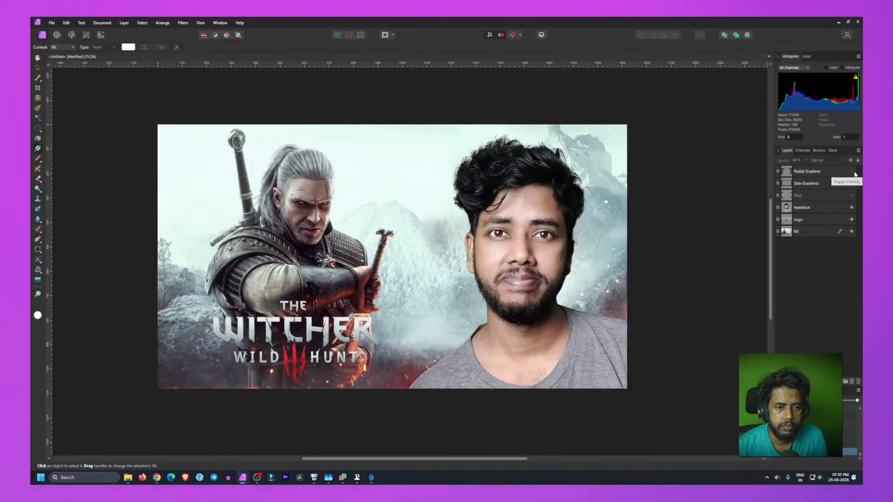
pyautogui.click(854, 172)
pyautogui.click(853, 172)
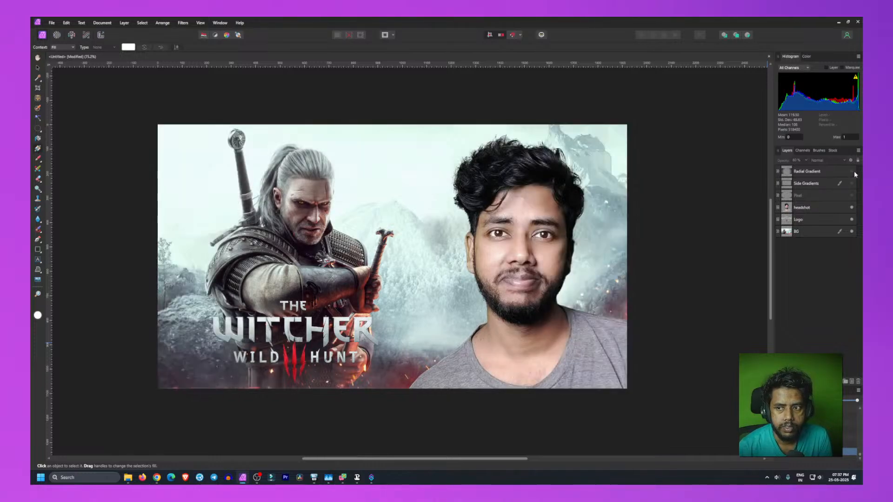
pyautogui.click(851, 184)
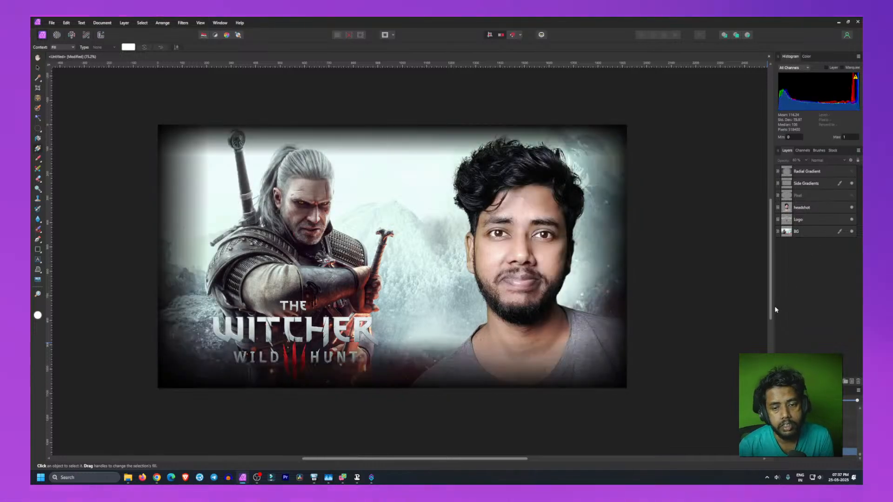
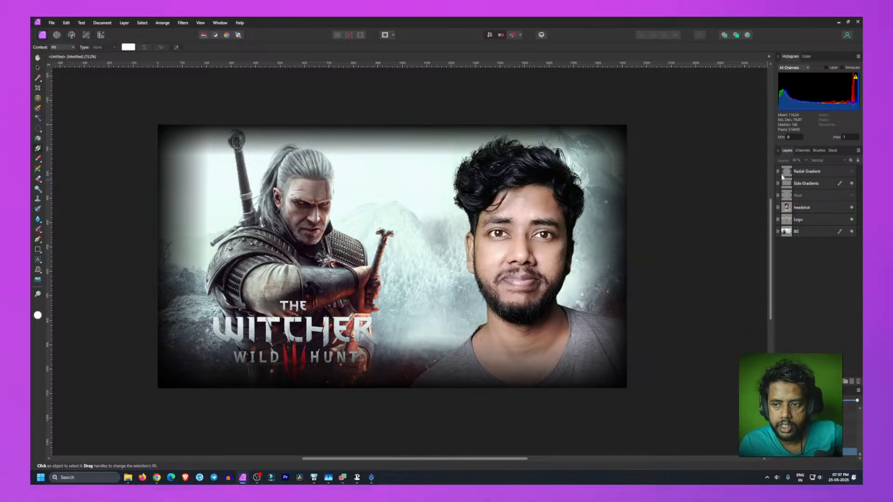
# Step: Add a new empty pixel layer above the Radial Gradient and hide the Side Gradients layer
pyautogui.click(798, 171)
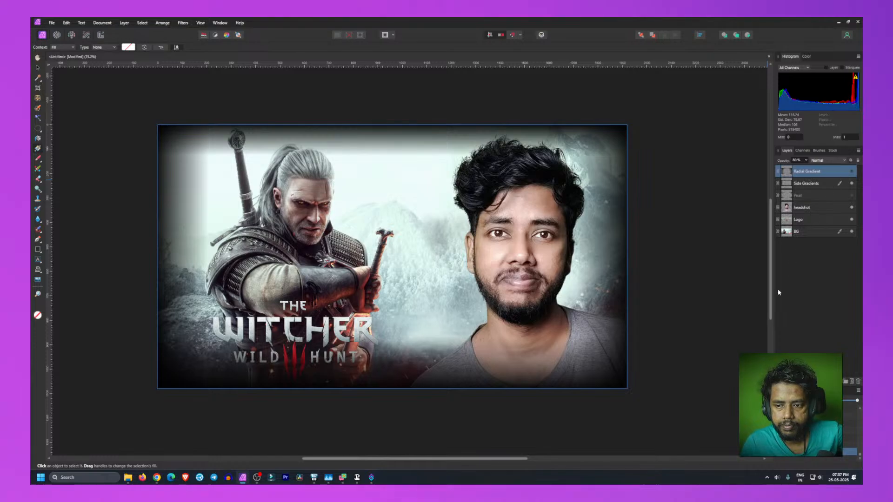
pyautogui.click(816, 315)
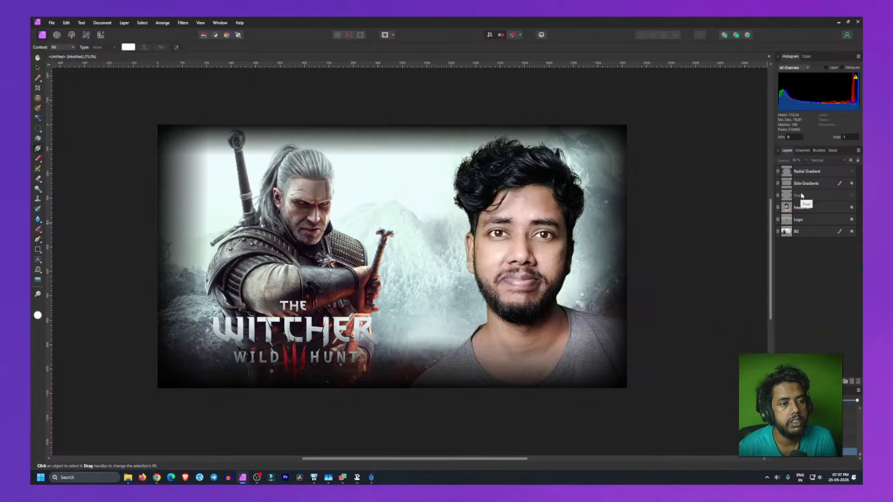
pyautogui.click(850, 382)
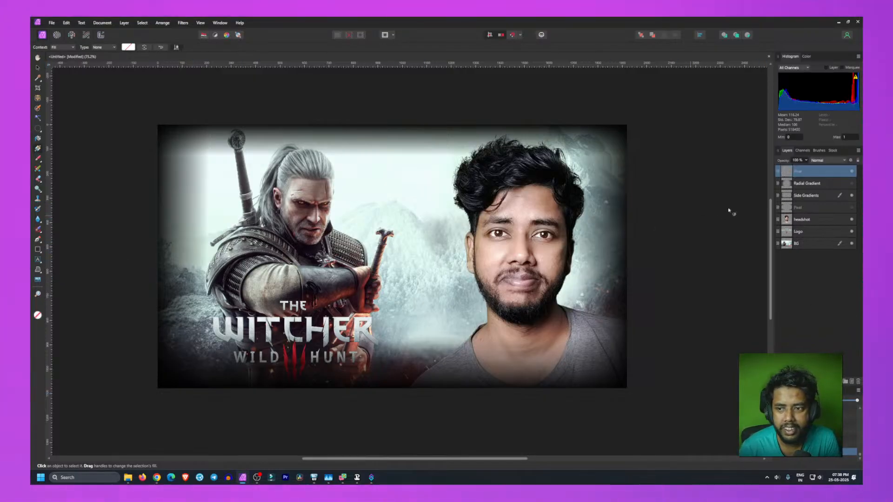
pyautogui.click(851, 195)
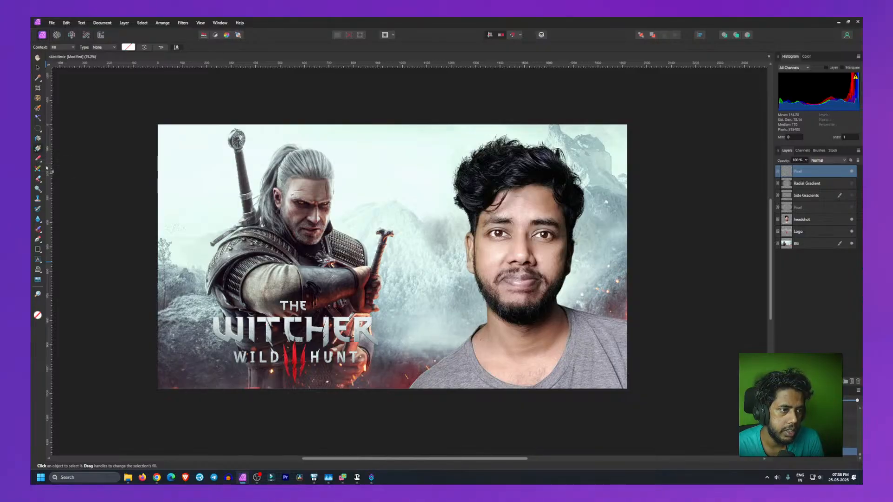
# Step: Draw a vertical linear gradient from the canvas top edge down about a seventh of its height, setting the end stop's opacity to 0%
pyautogui.moveTo(407, 125); pyautogui.dragTo(408, 161)
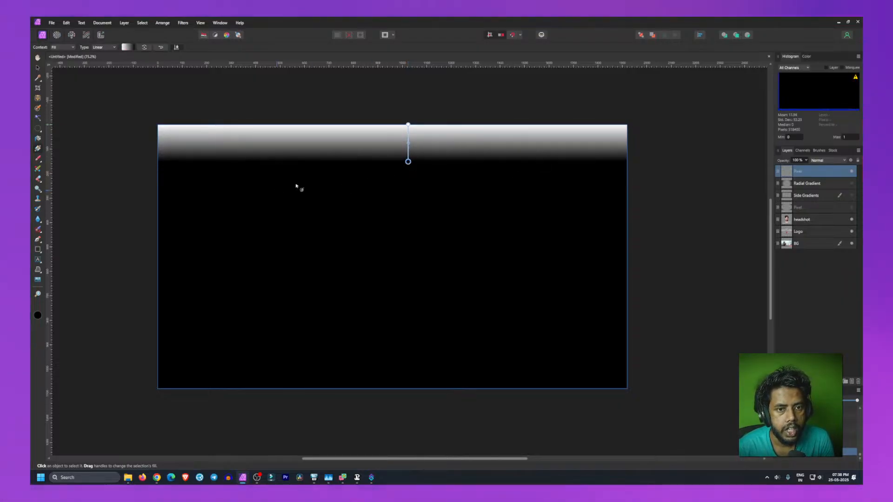
pyautogui.click(128, 47)
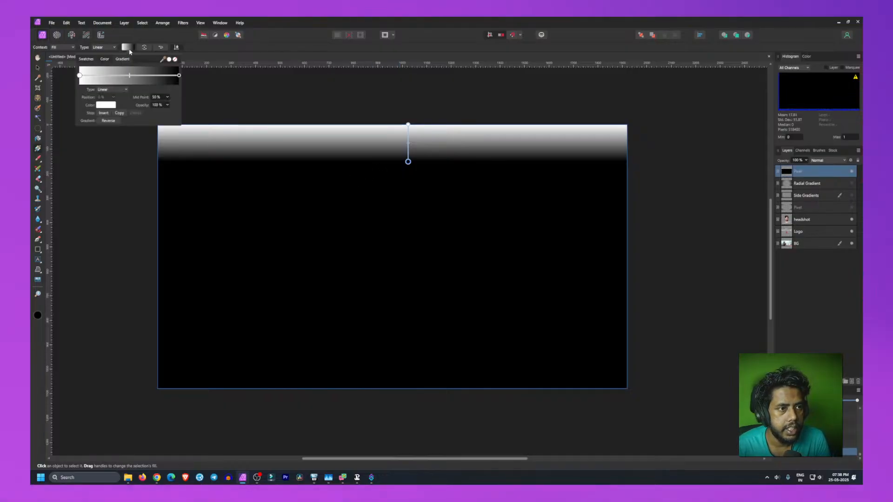
pyautogui.click(161, 98)
pyautogui.click(167, 97)
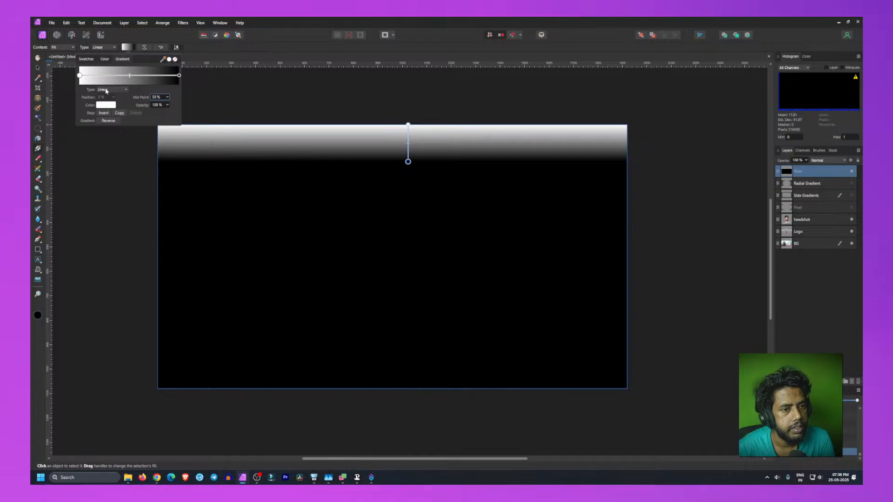
pyautogui.click(178, 76)
pyautogui.write('0')
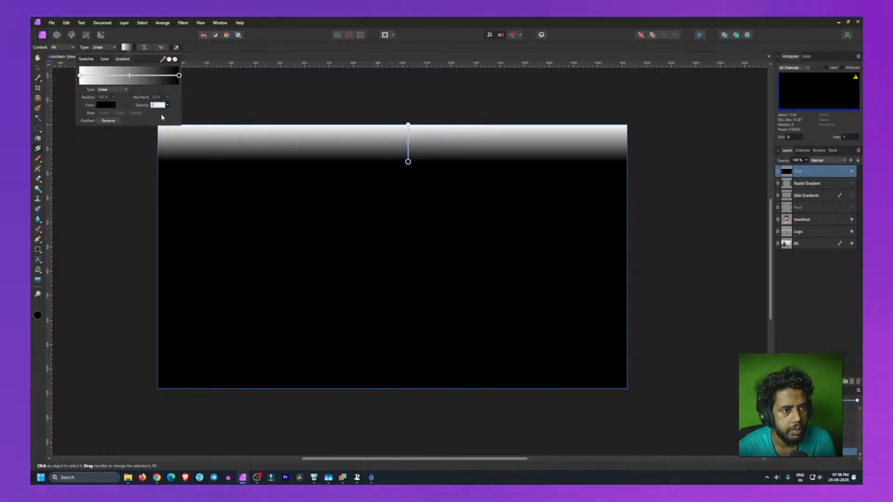
pyautogui.press('Return')
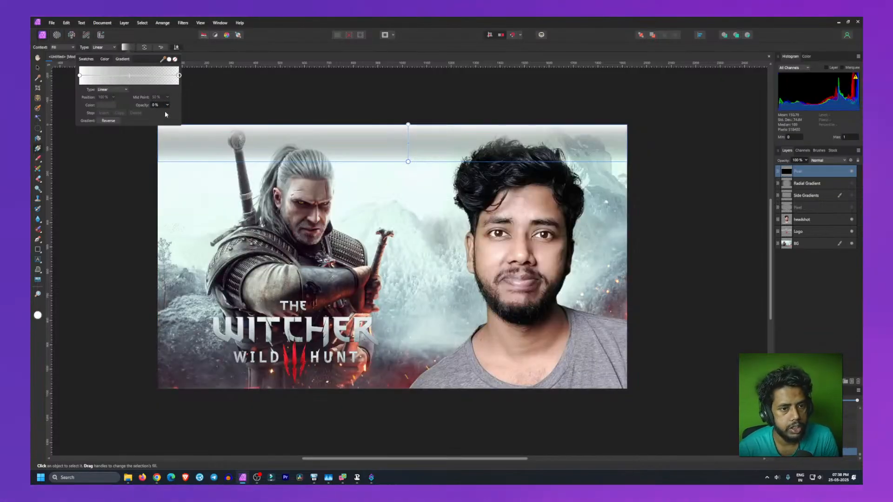
# Step: Set the gradient's start stop color to black, producing a dark fade along the top edge
pyautogui.click(80, 76)
pyautogui.click(102, 106)
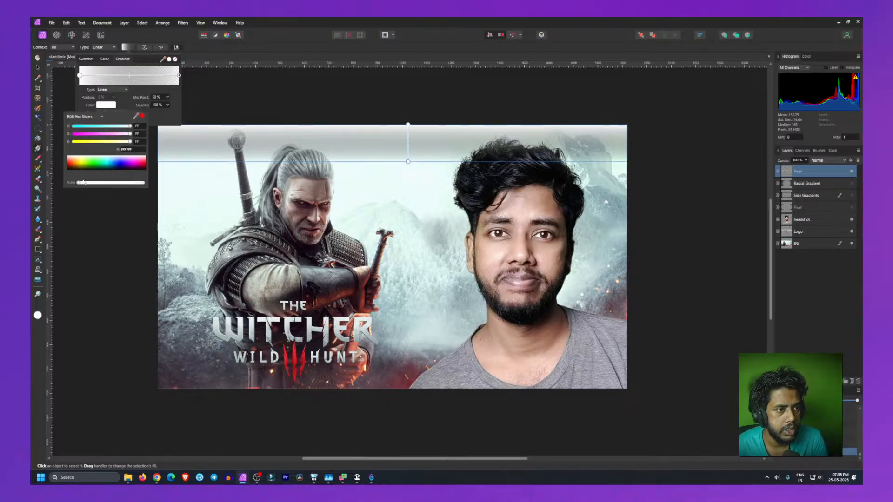
pyautogui.moveTo(82, 168); pyautogui.dragTo(63, 177)
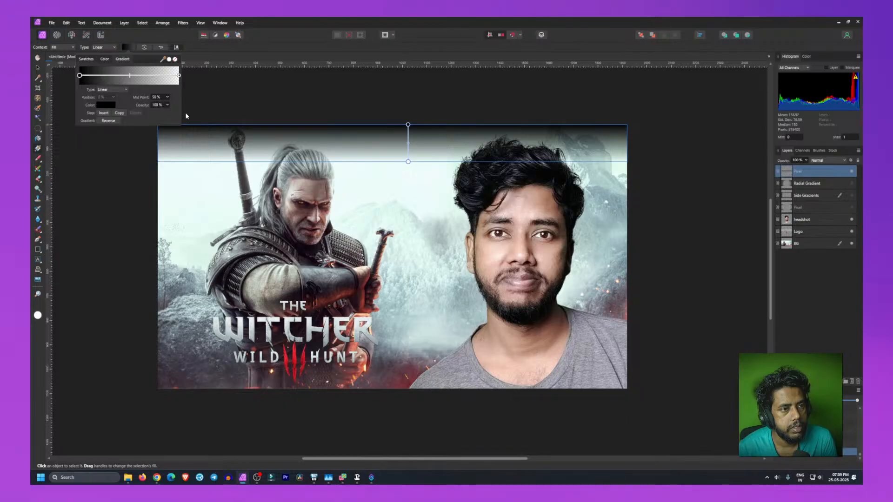
pyautogui.click(108, 210)
pyautogui.click(415, 150)
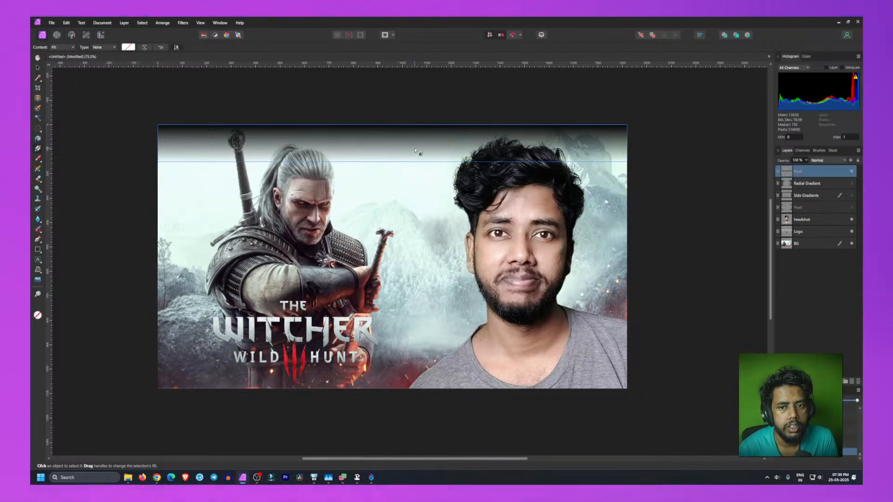
pyautogui.moveTo(415, 151); pyautogui.dragTo(415, 145)
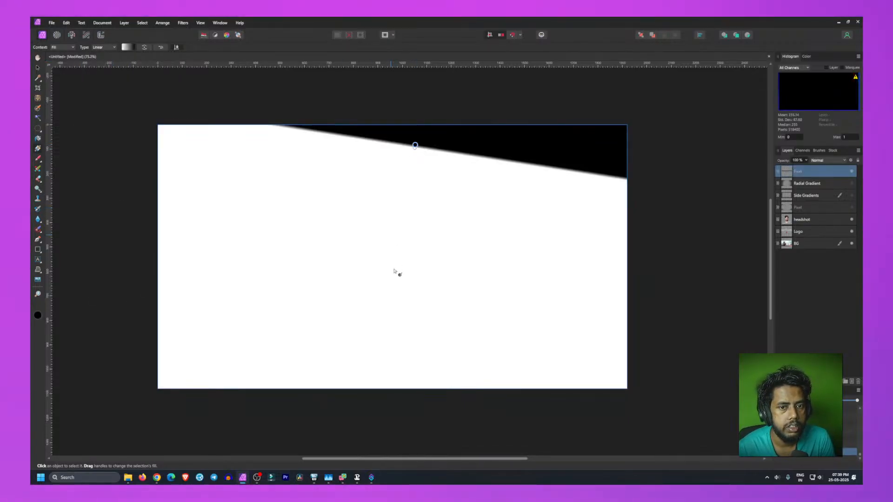
pyautogui.hotkey('ctrl', 'z')
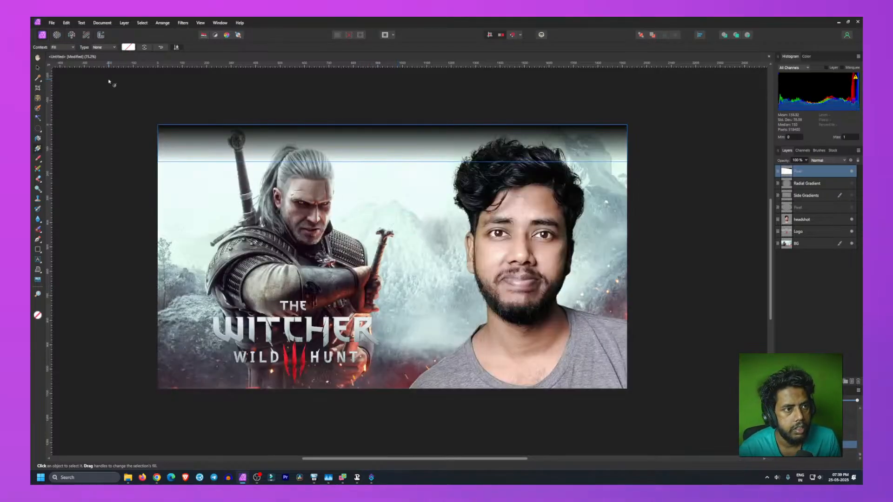
# Step: Nudge the top gradient layer slightly upward with the Move tool
pyautogui.press('v')
pyautogui.moveTo(389, 140); pyautogui.dragTo(389, 133)
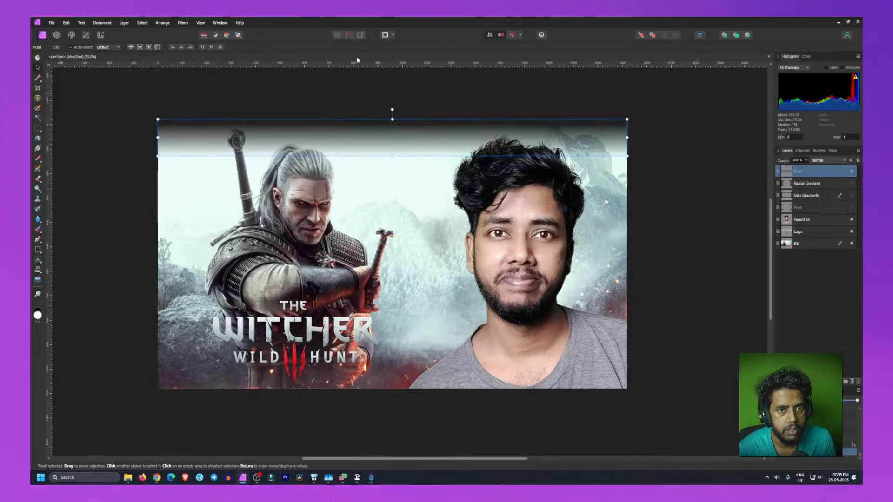
pyautogui.click(202, 48)
pyautogui.click(140, 141)
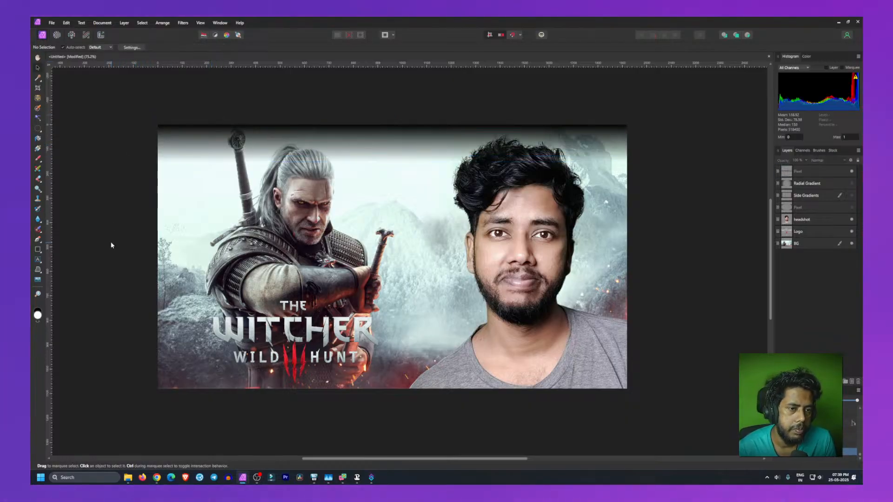
pyautogui.click(399, 132)
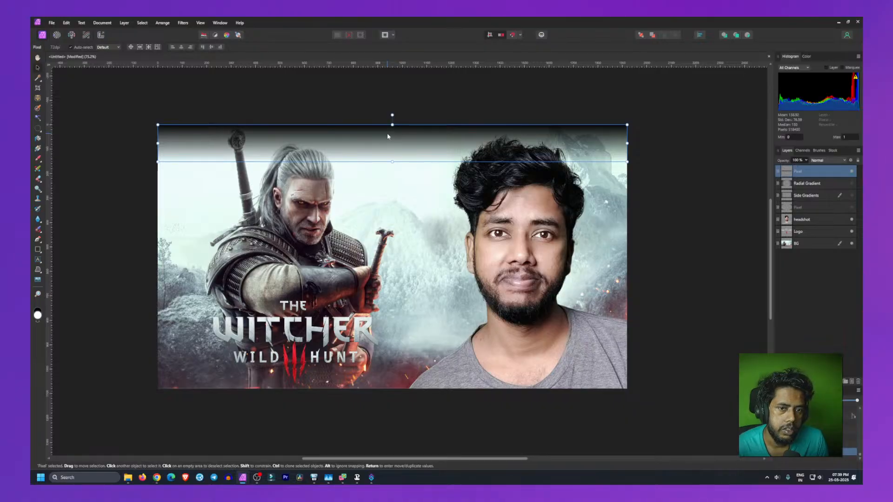
pyautogui.click(96, 275)
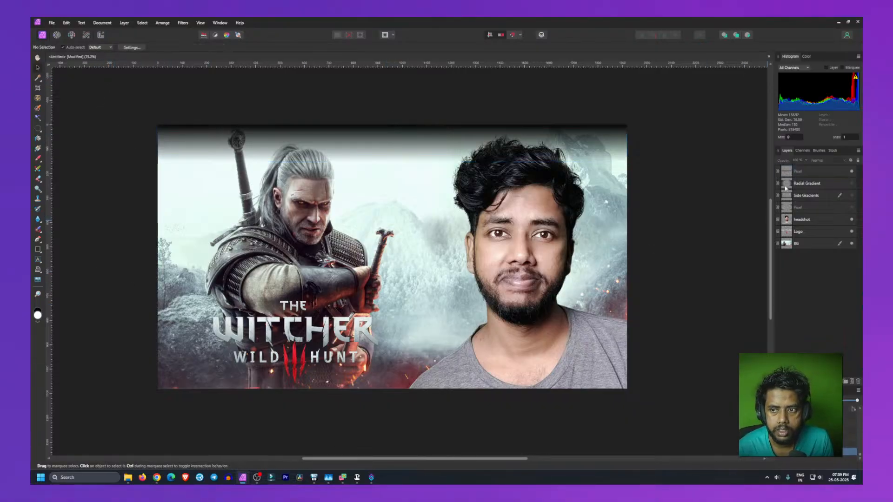
# Step: Try duplicating the top gradient layer and rotating the copy along the left edge, then undo and delete the copy
pyautogui.click(390, 137)
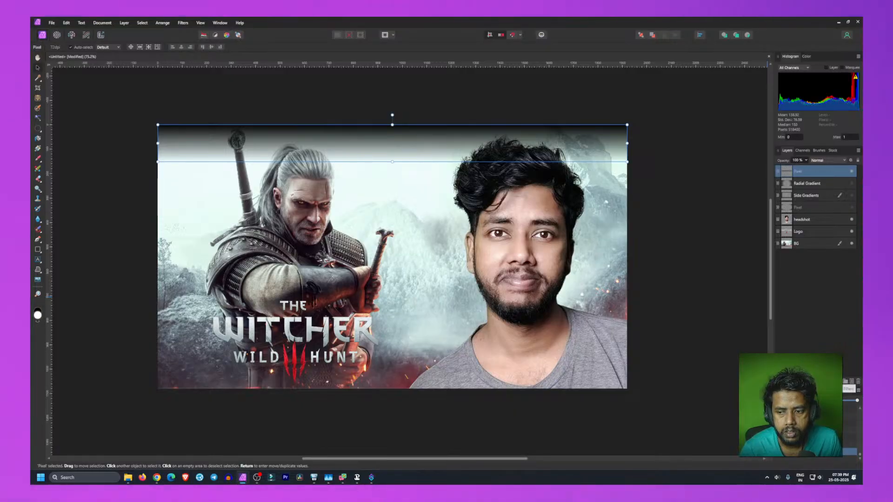
pyautogui.rightClick(809, 172)
pyautogui.click(802, 234)
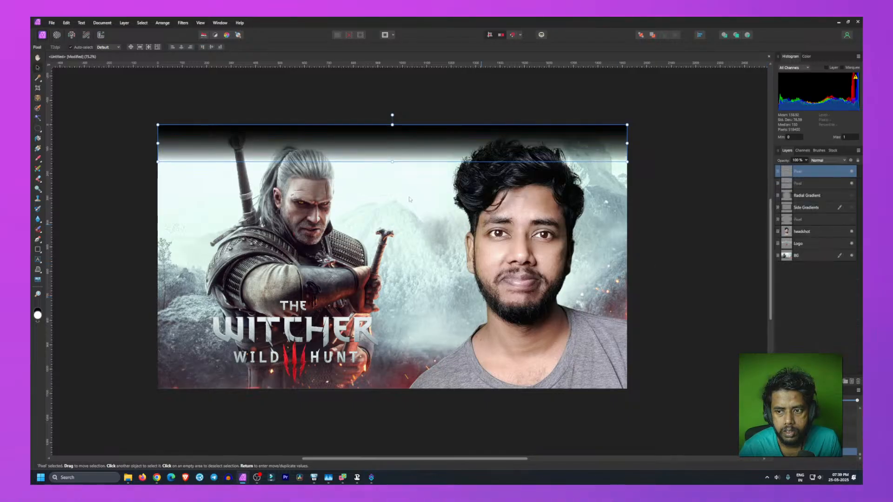
pyautogui.moveTo(332, 163); pyautogui.dragTo(367, 306)
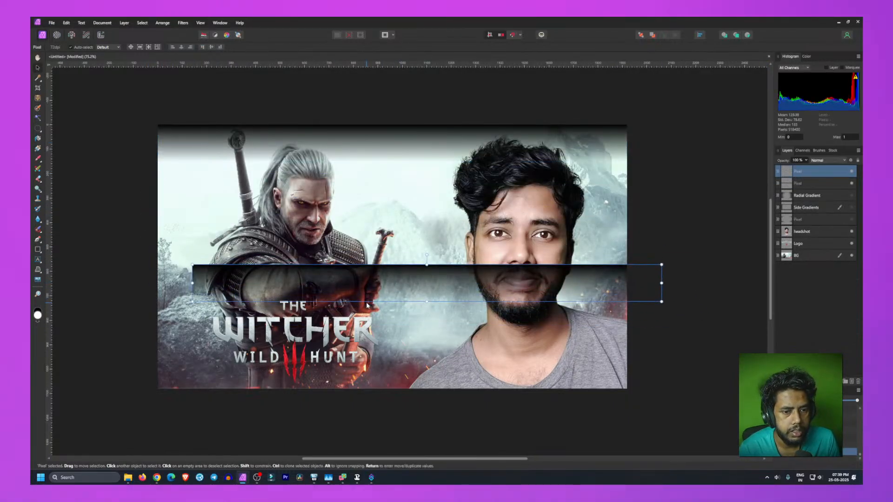
pyautogui.moveTo(426, 255); pyautogui.dragTo(144, 303)
pyautogui.moveTo(418, 233); pyautogui.dragTo(174, 257)
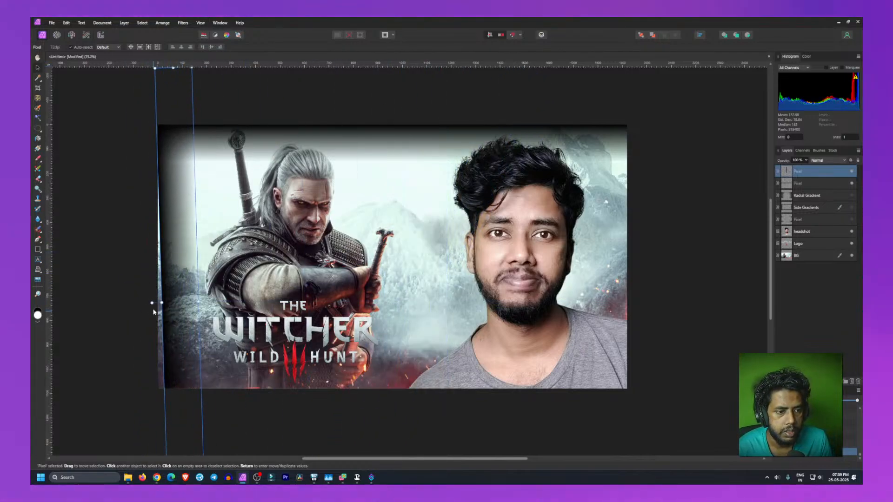
pyautogui.moveTo(151, 303); pyautogui.dragTo(174, 285)
pyautogui.click(117, 266)
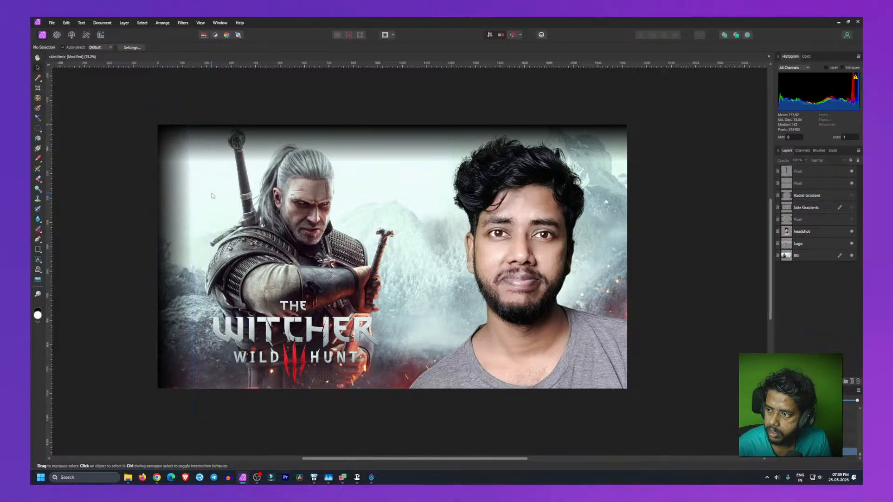
pyautogui.hotkey('ctrl', 'z')
pyautogui.hotkey('ctrl', 'z')
pyautogui.hotkey('ctrl', 'z')
pyautogui.hotkey('ctrl', 'z')
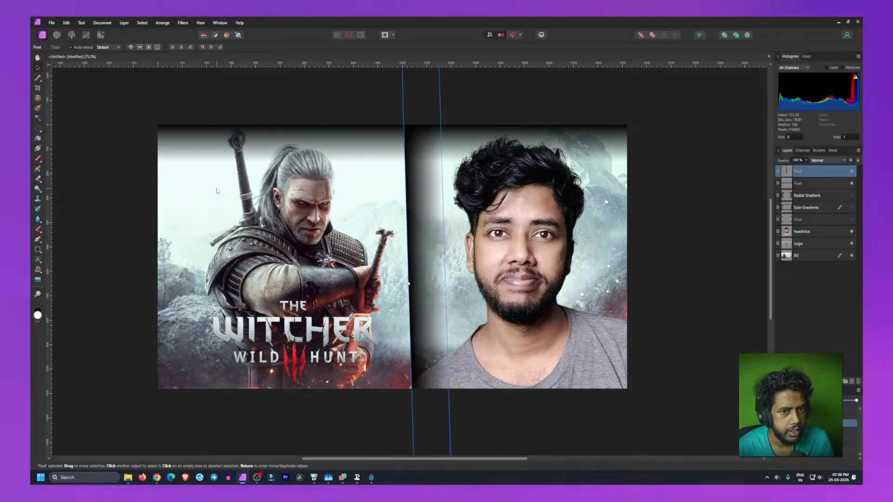
pyautogui.hotkey('ctrl', 'z')
pyautogui.hotkey('ctrl', 'z')
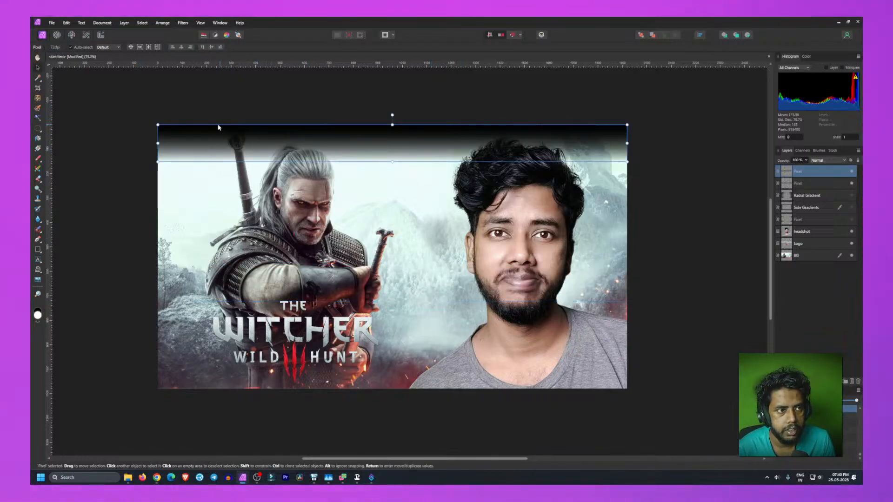
pyautogui.press('Delete')
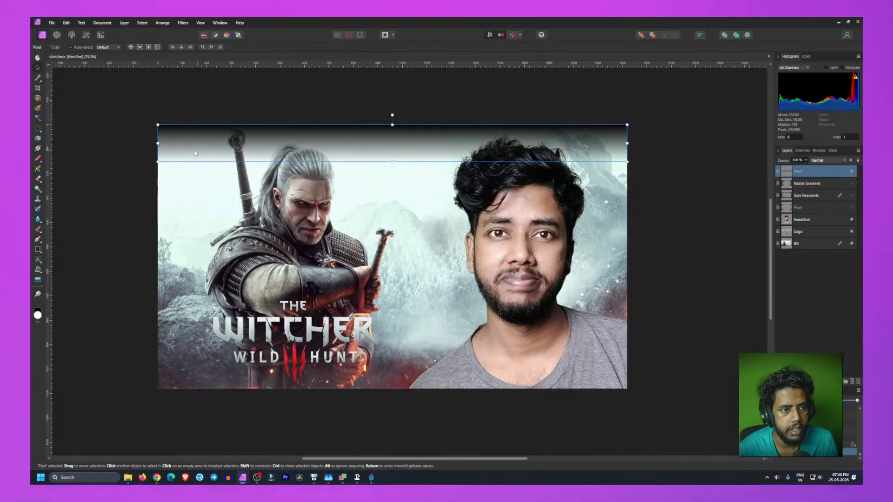
# Step: Reselect the top gradient layer and move it up slightly toward the canvas top edge
pyautogui.click(123, 171)
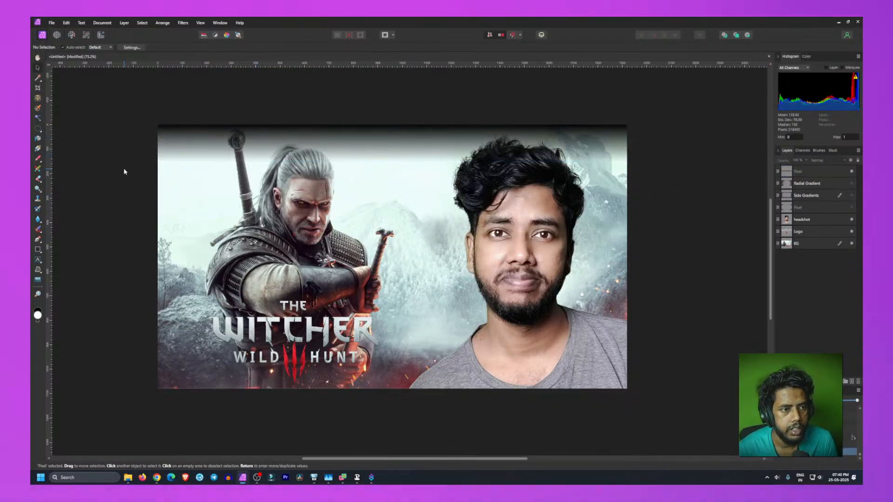
pyautogui.click(395, 143)
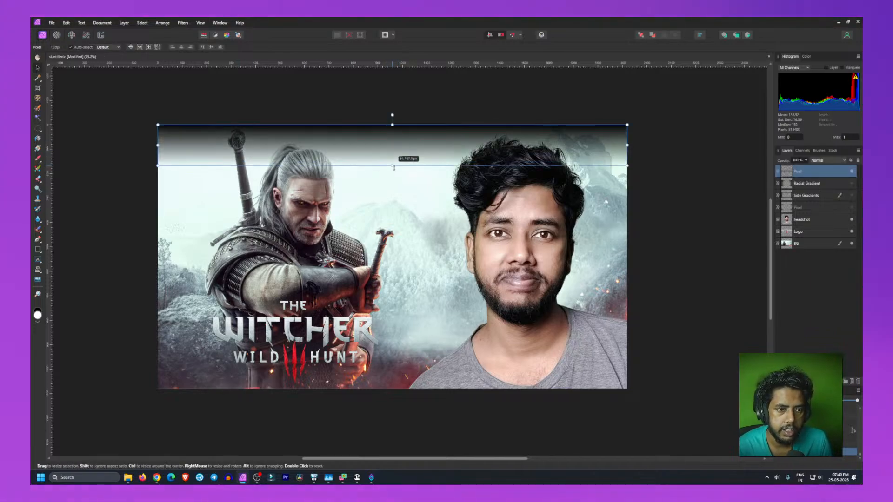
pyautogui.click(97, 237)
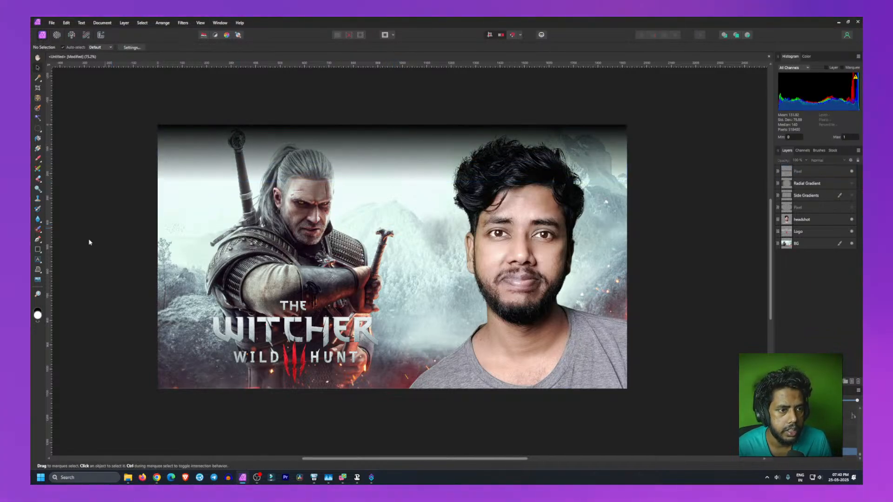
pyautogui.click(440, 161)
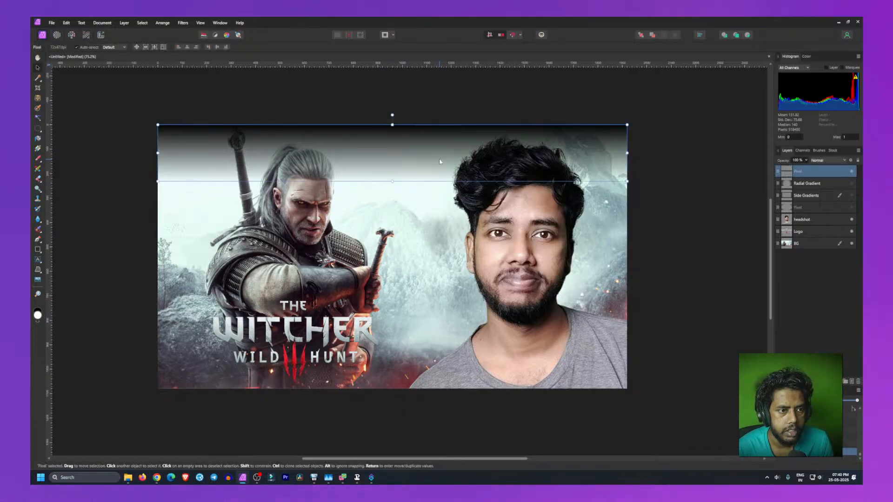
pyautogui.moveTo(440, 161)
pyautogui.mouseDown()
pyautogui.moveTo(443, 151)
pyautogui.moveTo(440, 158)
pyautogui.mouseUp()
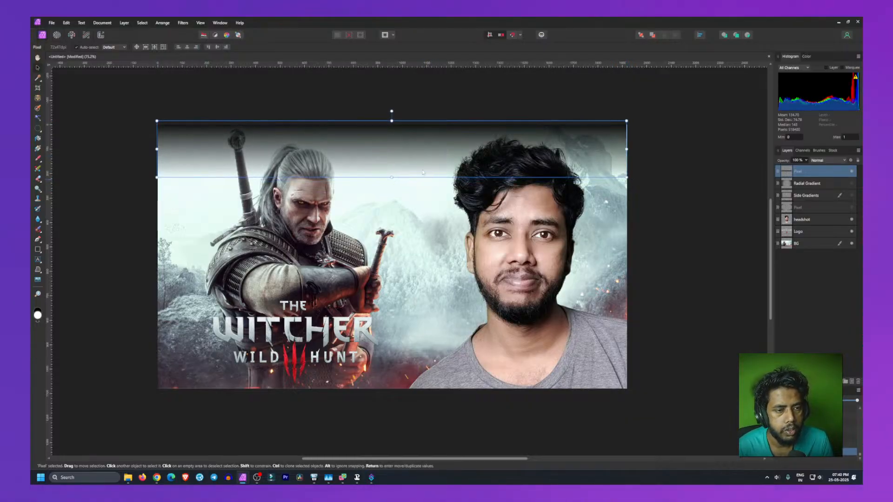
# Step: Shorten the top gradient by raising its bottom edge so the dark fade covers less of the image
pyautogui.click(178, 47)
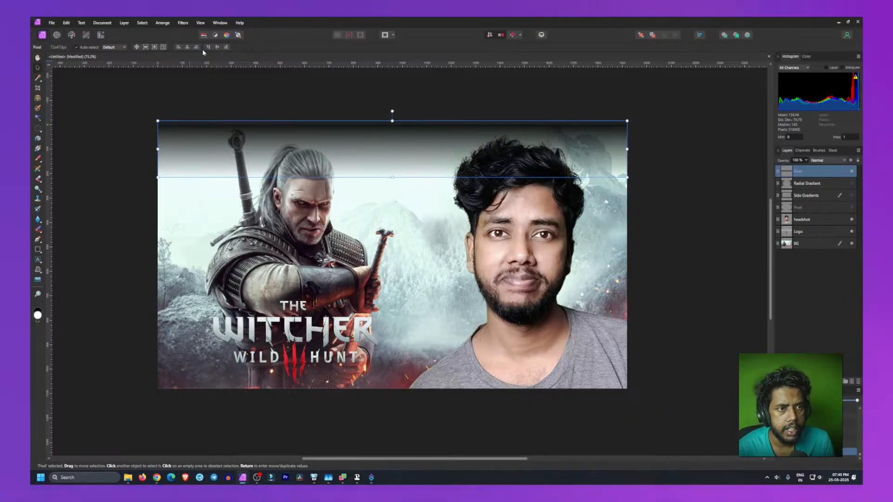
pyautogui.click(208, 47)
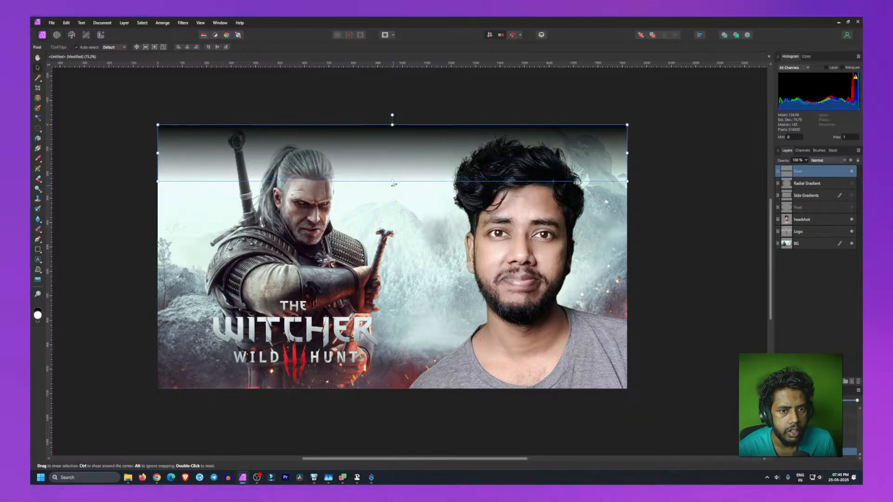
pyautogui.moveTo(392, 181); pyautogui.dragTo(392, 164)
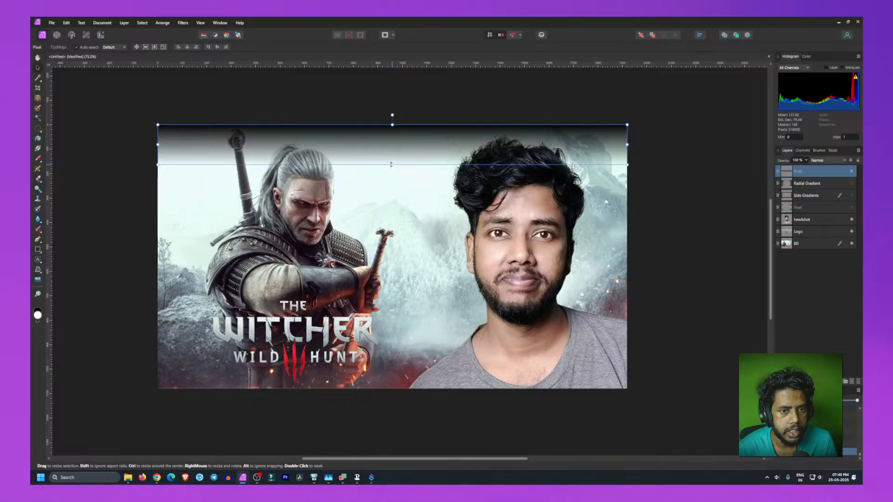
pyautogui.click(96, 223)
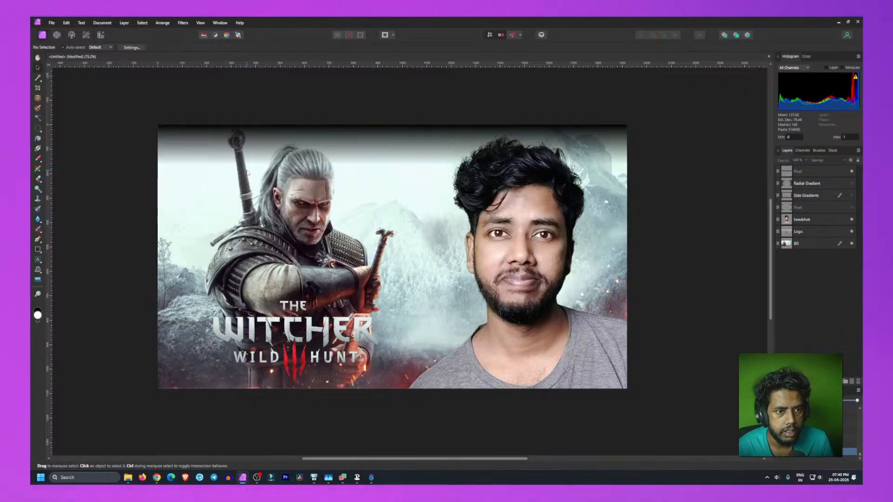
# Step: Delete the top gradient layer and add a new empty pixel layer in its place
pyautogui.click(423, 135)
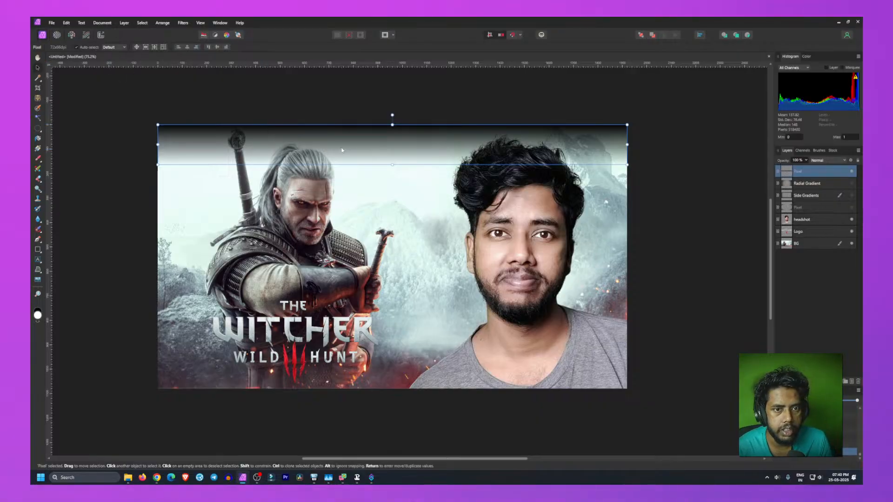
pyautogui.press('Delete')
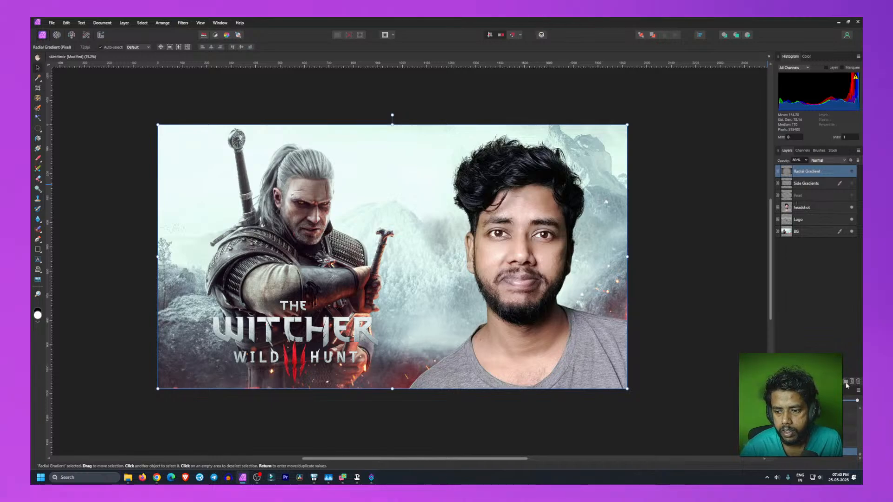
pyautogui.click(852, 382)
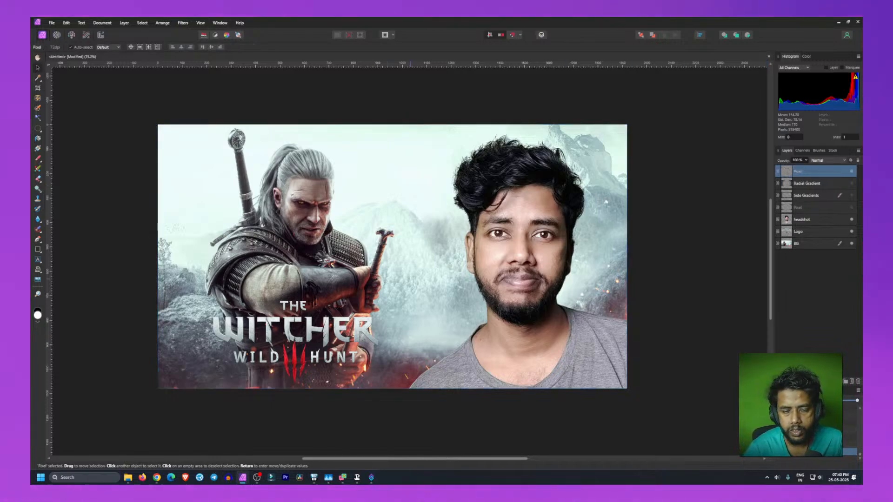
# Step: Select the BG layer and lock it so it can no longer be moved
pyautogui.moveTo(371, 127); pyautogui.dragTo(397, 123)
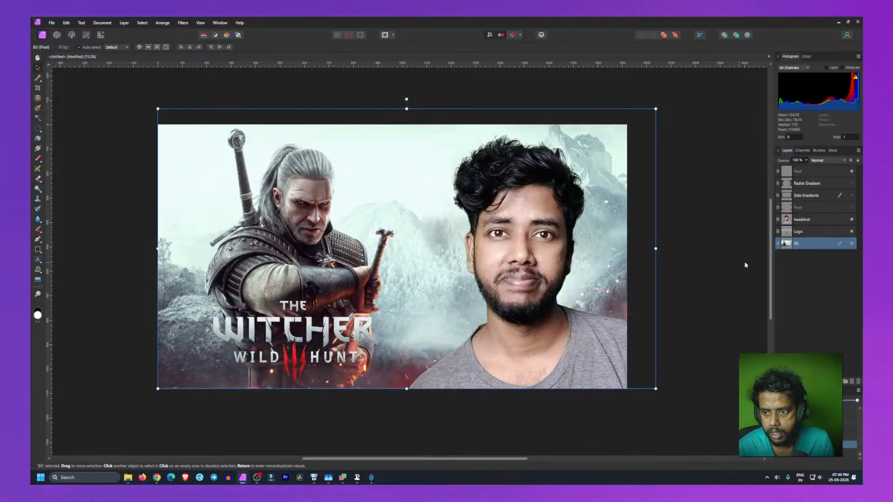
pyautogui.click(846, 244)
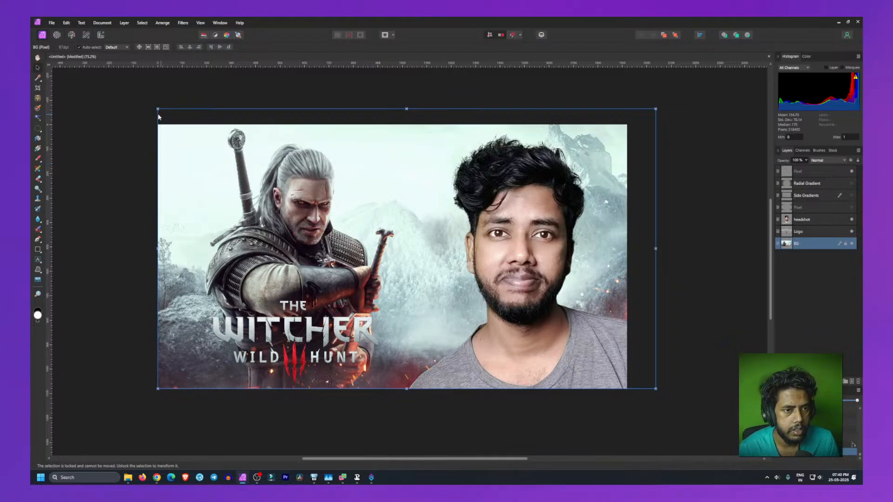
pyautogui.click(291, 92)
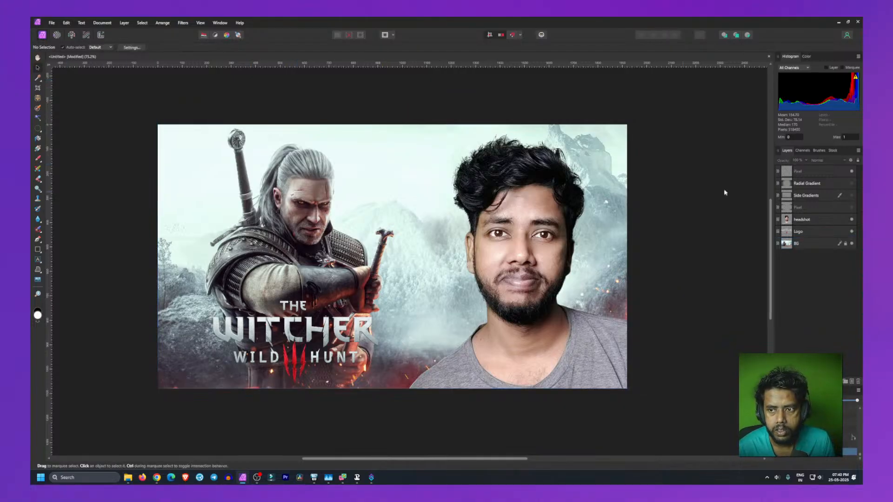
# Step: Try flood-filling the new pixel layer with white, then undo the fill
pyautogui.click(824, 174)
pyautogui.press('g')
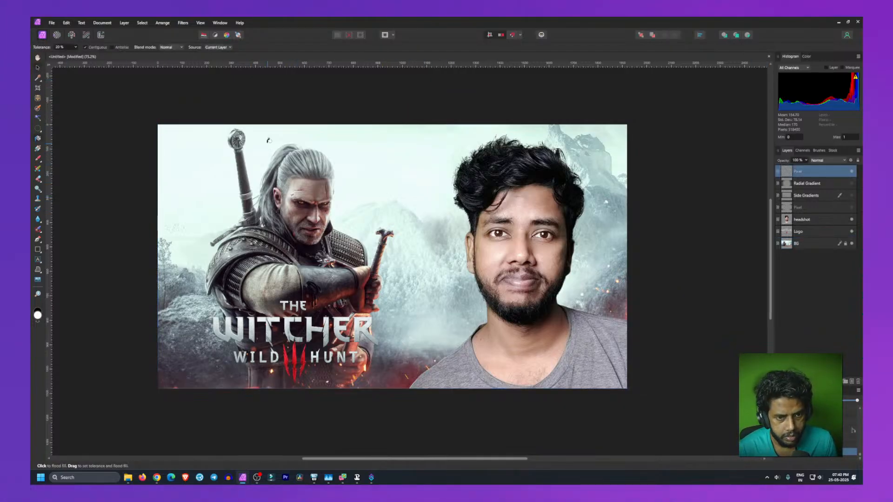
pyautogui.moveTo(382, 134); pyautogui.dragTo(380, 159)
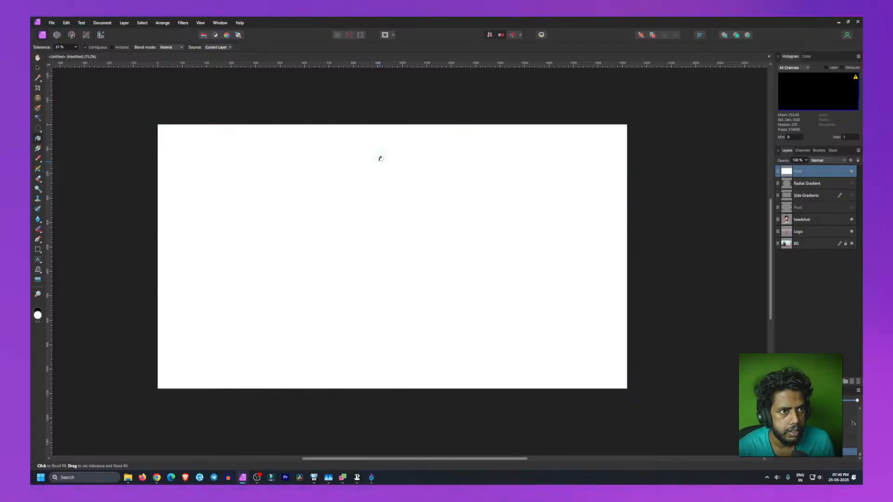
pyautogui.hotkey('ctrl', 'z')
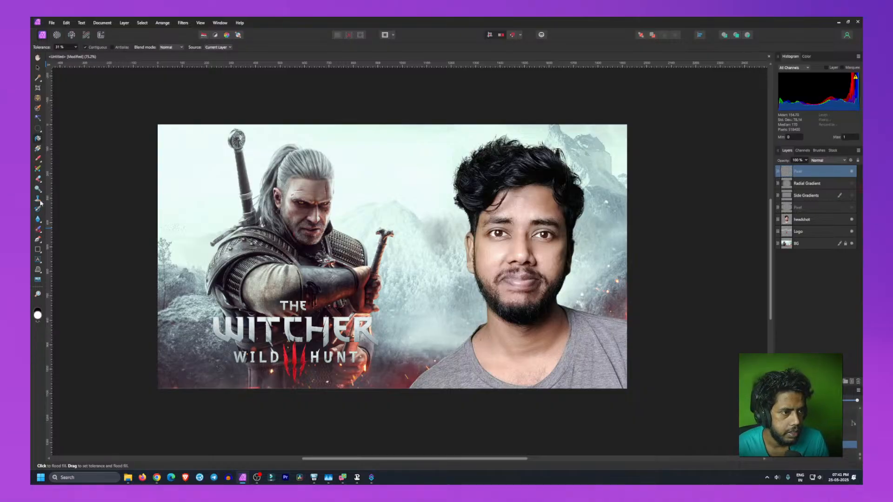
# Step: Draw a short vertical linear gradient upward from the canvas bottom edge on the new layer and reverse its colours
pyautogui.click(37, 148)
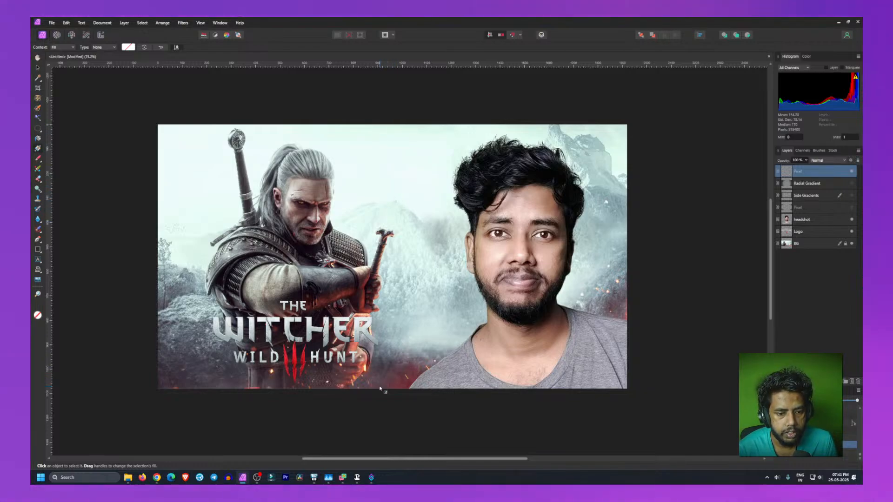
pyautogui.moveTo(380, 388); pyautogui.dragTo(379, 356)
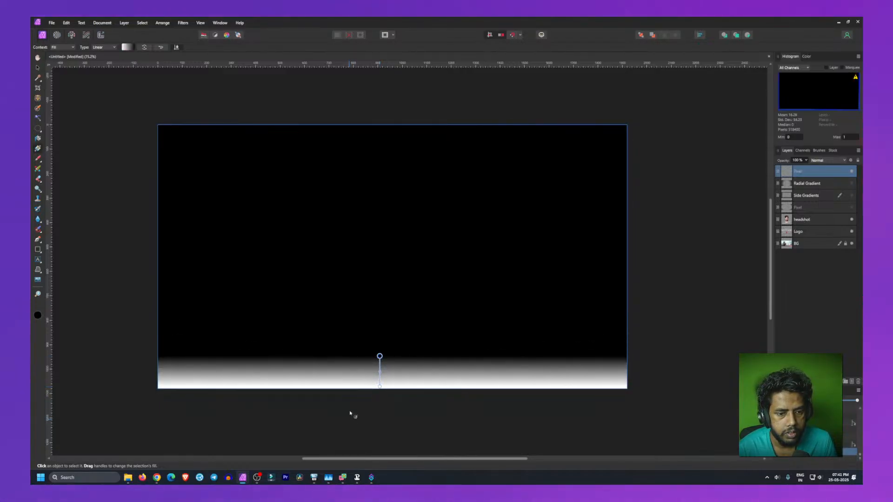
pyautogui.click(125, 47)
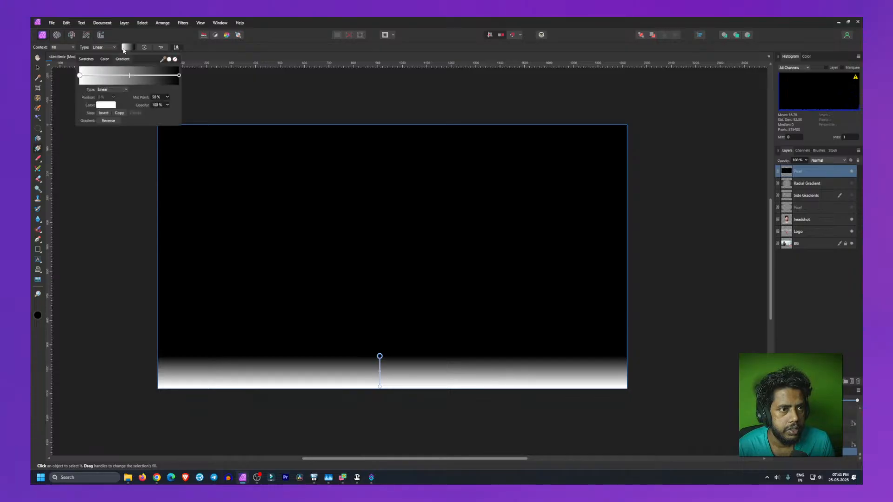
pyautogui.click(108, 121)
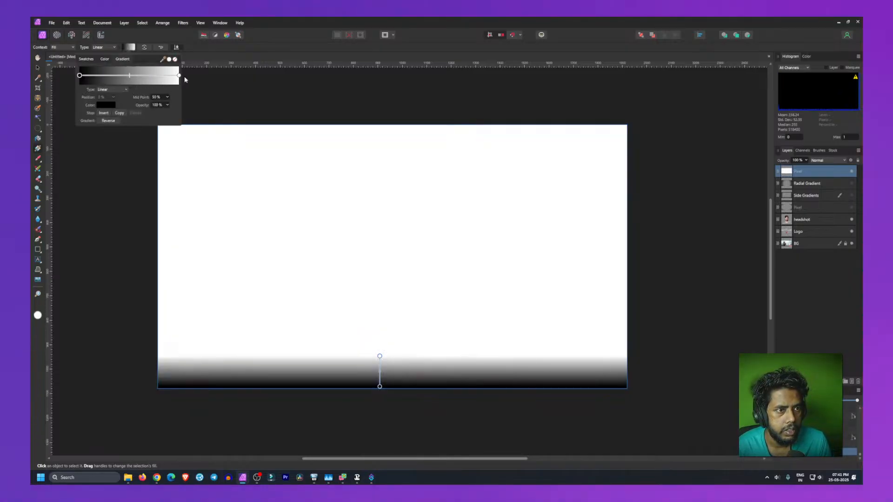
# Step: Set the gradient's white end stop opacity to 0% so the top of the fade becomes transparent
pyautogui.click(179, 76)
pyautogui.click(160, 106)
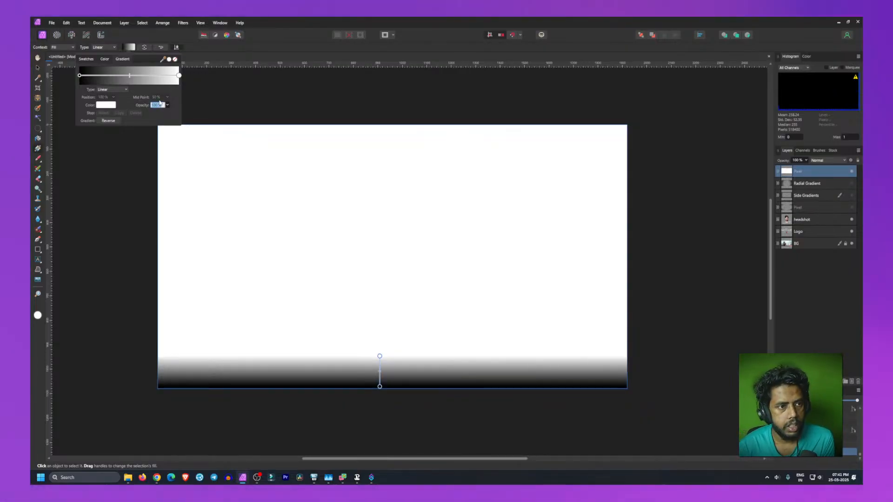
pyautogui.write('0')
pyautogui.press('Return')
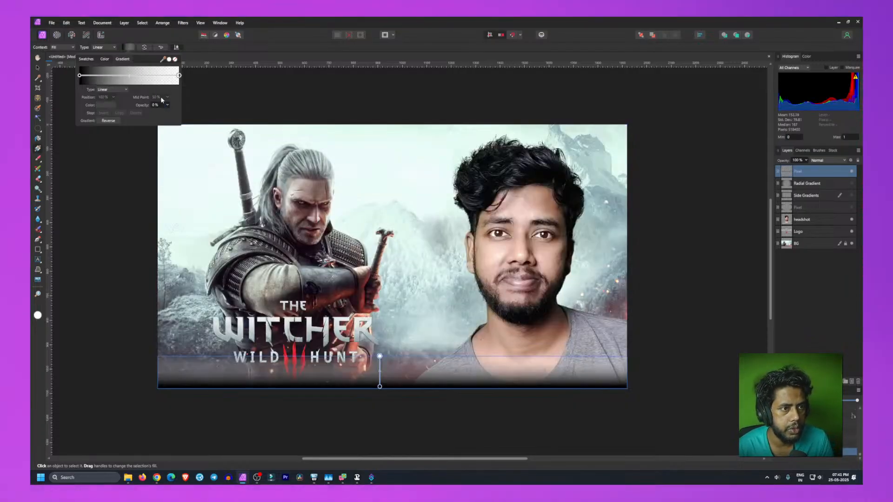
pyautogui.click(110, 105)
pyautogui.moveTo(81, 168); pyautogui.dragTo(65, 173)
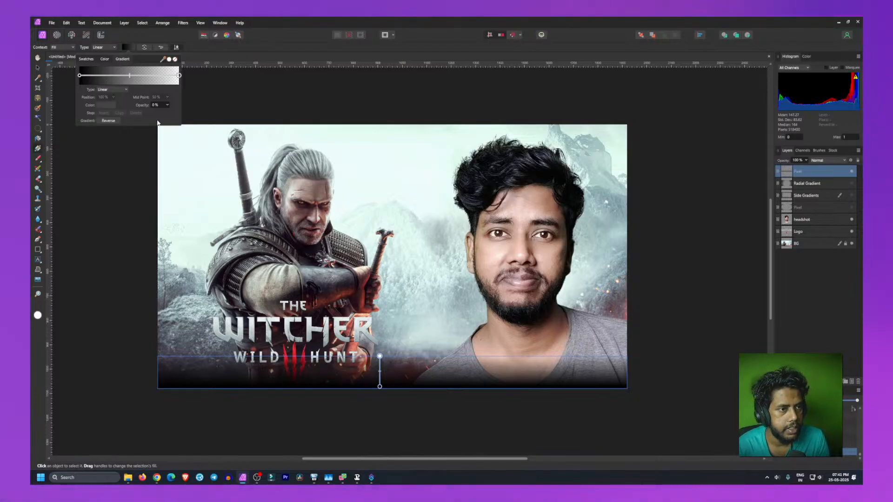
# Step: Set the black start stop's mid point to 30% and finish the gradient edit
pyautogui.click(80, 76)
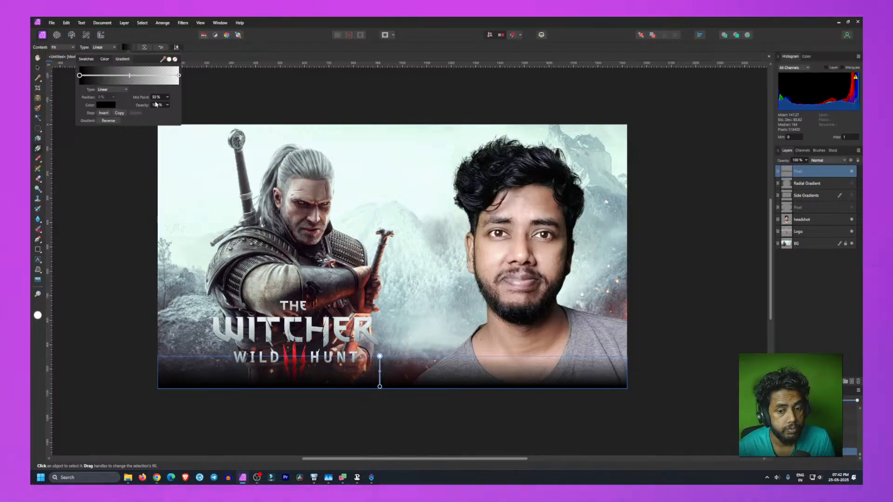
pyautogui.click(157, 96)
pyautogui.write('30')
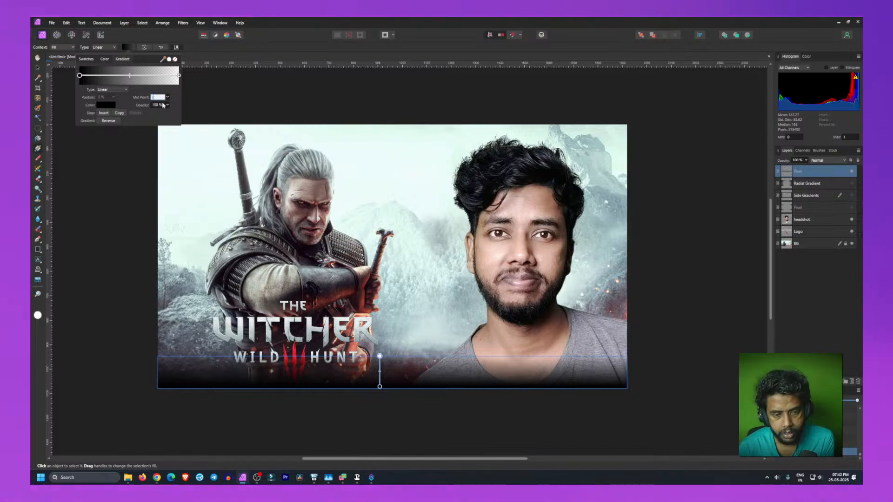
pyautogui.press('Return')
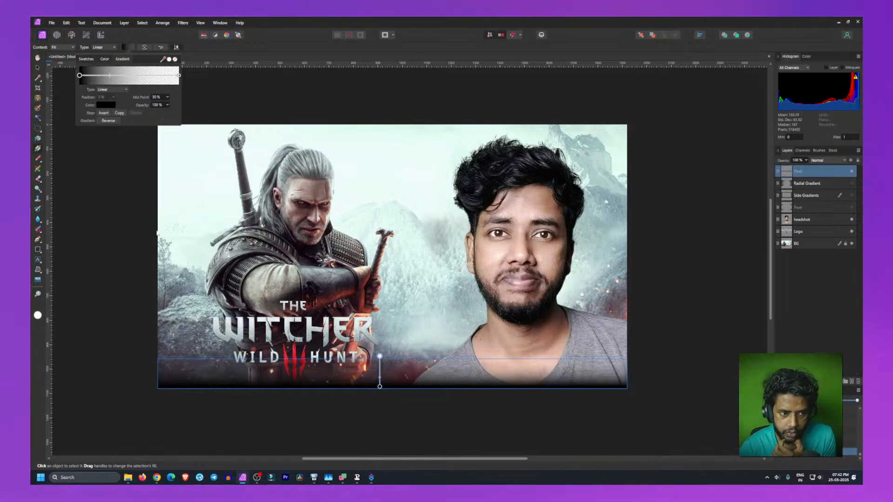
pyautogui.click(100, 271)
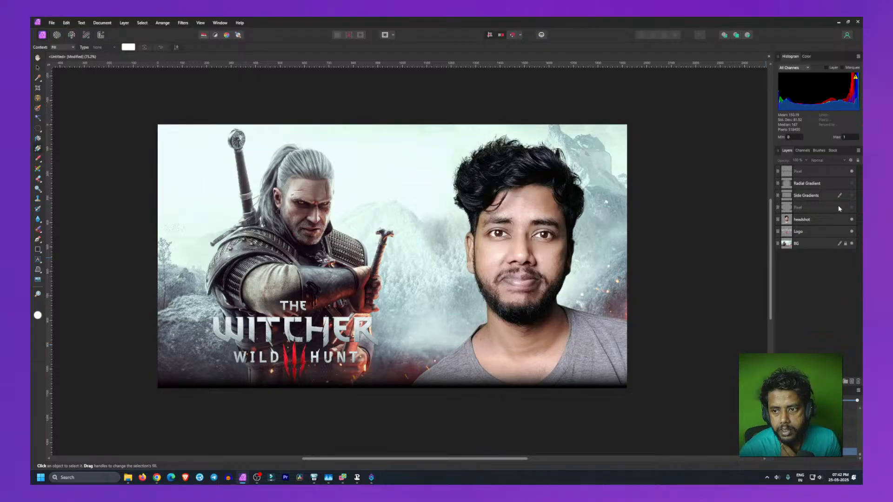
pyautogui.click(807, 172)
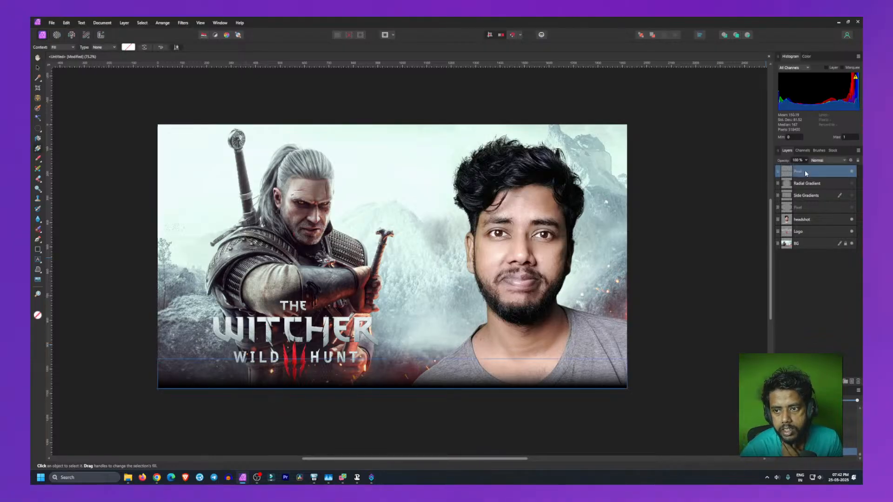
pyautogui.click(853, 383)
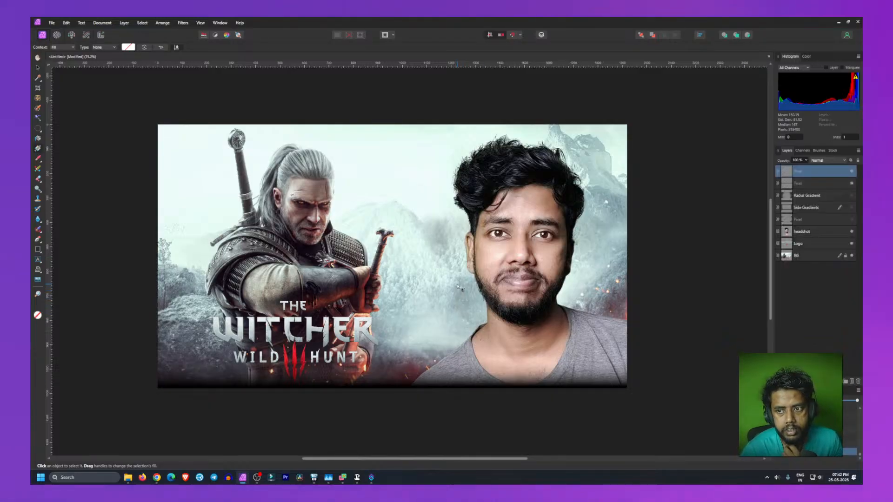
pyautogui.rightClick(802, 169)
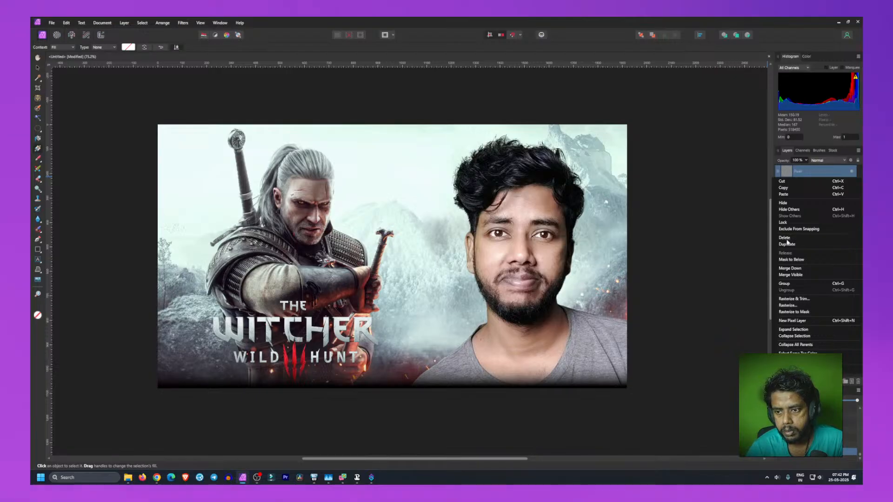
pyautogui.click(787, 239)
# Step: Rename the bottom gradient layer to Bottom Gradient 2
pyautogui.doubleClick(813, 172)
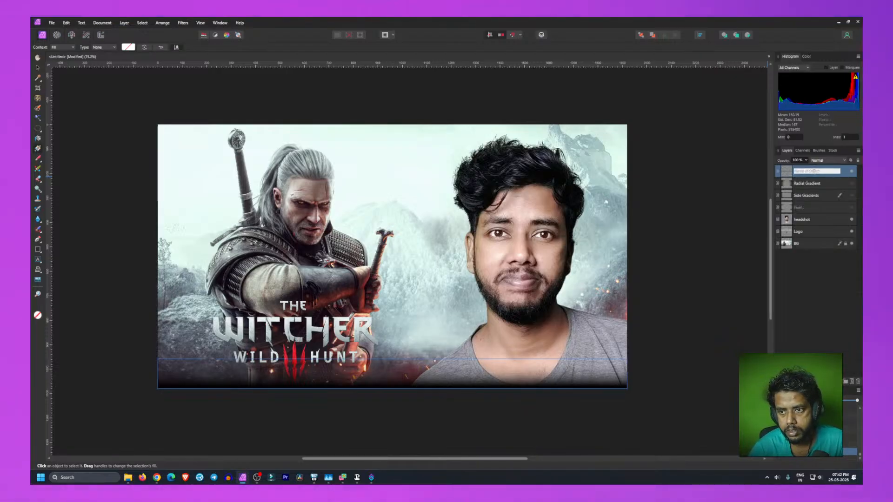
pyautogui.write('Bottm Gradient 2')
pyautogui.press('Return')
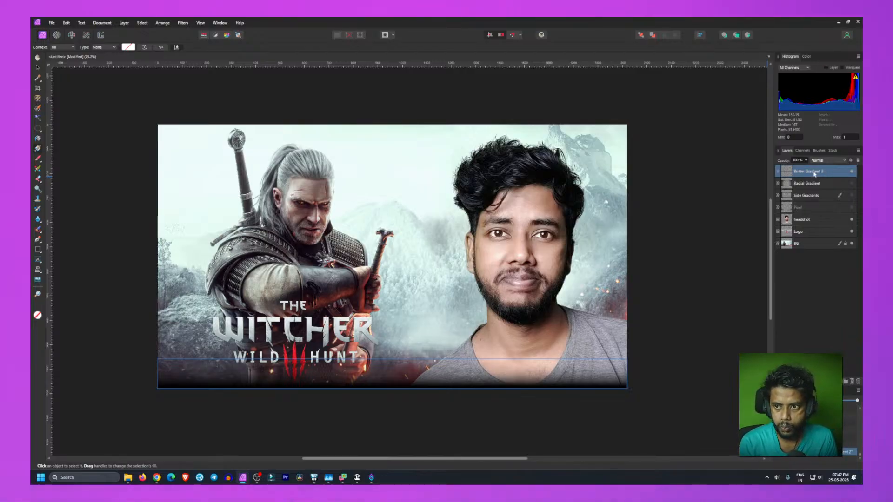
# Step: Duplicate the bottom gradient layer and move the copy up to the canvas top edge with the Move tool
pyautogui.rightClick(813, 174)
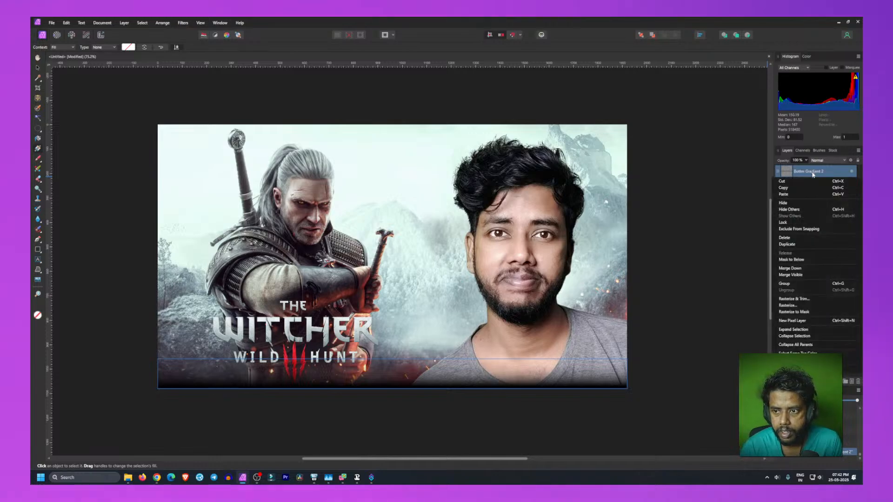
pyautogui.click(796, 244)
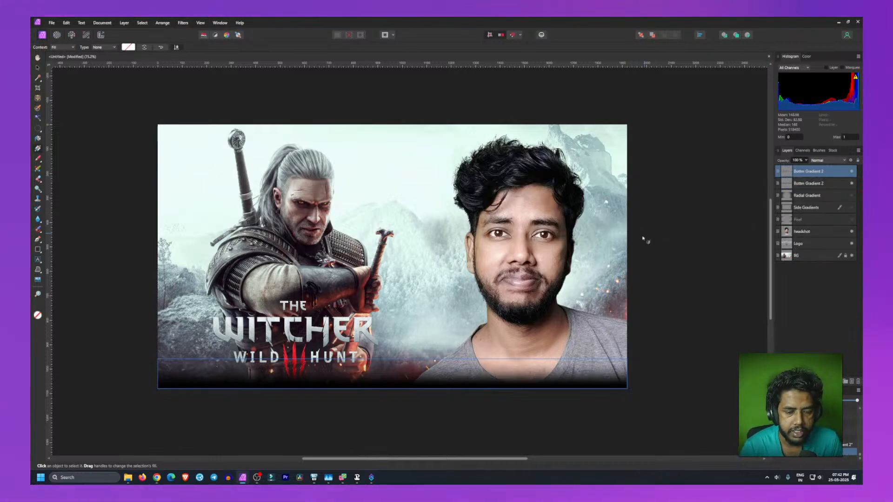
pyautogui.press('v')
pyautogui.moveTo(368, 372); pyautogui.dragTo(396, 325)
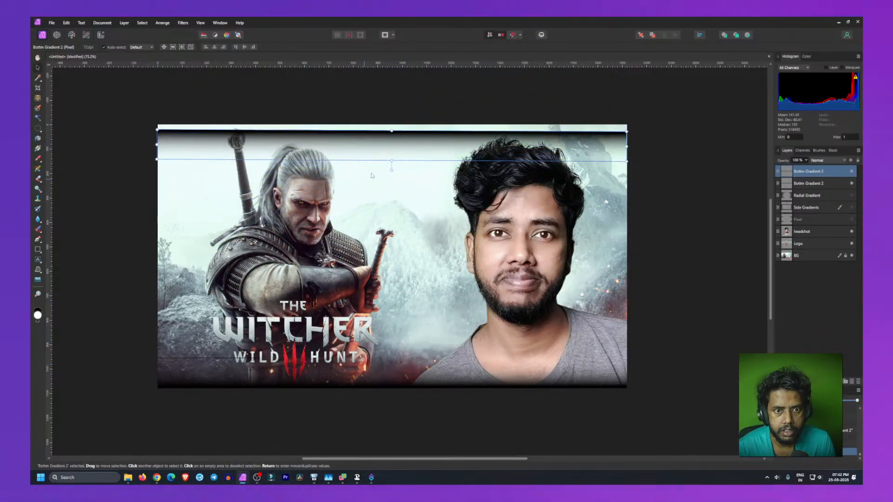
# Step: Nudge the duplicated gradient so its dark fade sits along the top edge of the canvas
pyautogui.moveTo(413, 144); pyautogui.dragTo(390, 165)
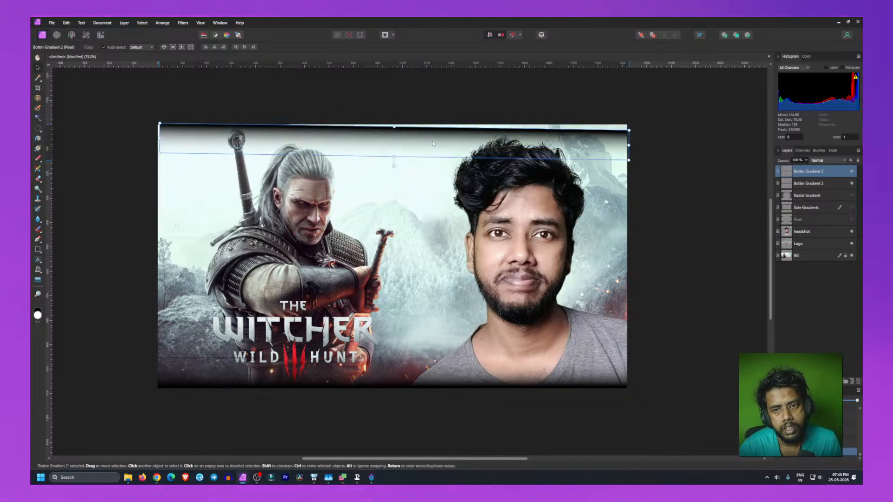
pyautogui.moveTo(429, 141)
pyautogui.mouseDown()
pyautogui.moveTo(442, 138)
pyautogui.moveTo(427, 135)
pyautogui.mouseUp()
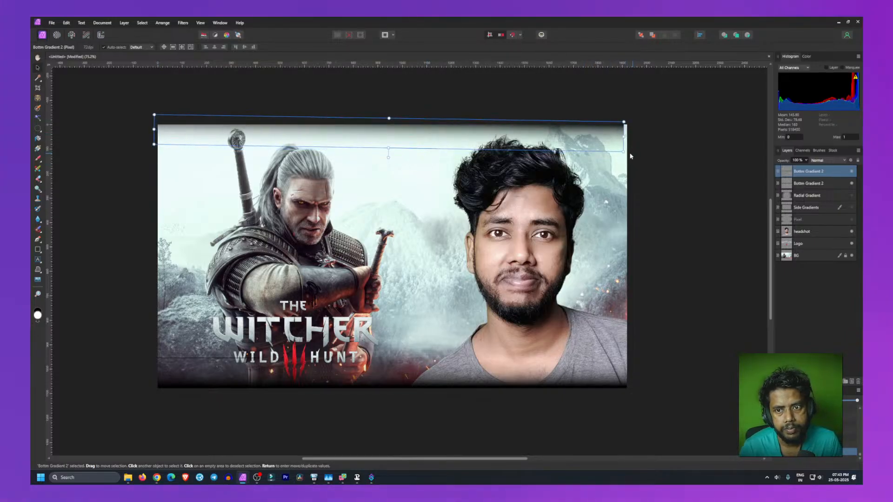
pyautogui.click(667, 174)
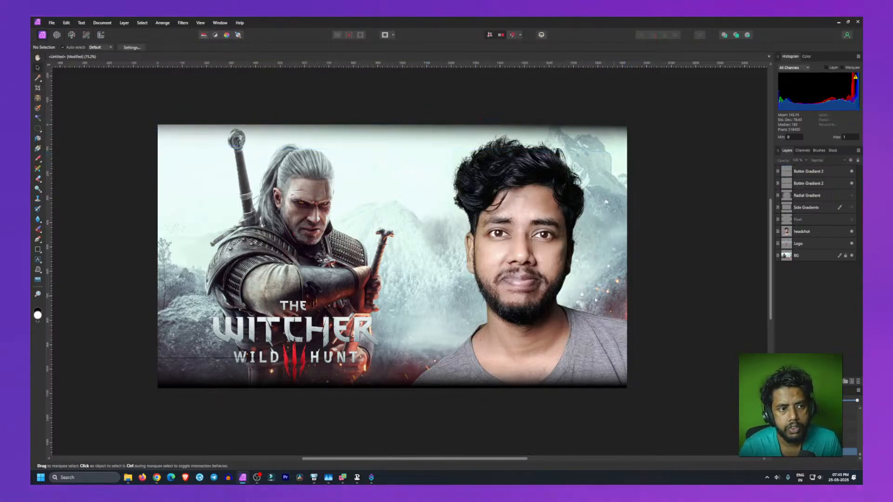
# Step: Reselect the top gradient copy and fine-tune its rotation and position to align with the canvas top
pyautogui.click(483, 133)
pyautogui.click(459, 138)
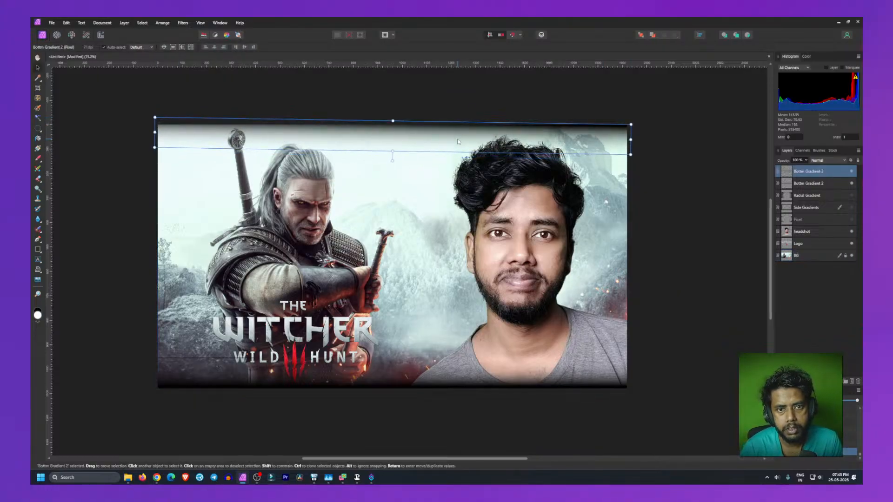
pyautogui.click(668, 162)
pyautogui.click(411, 142)
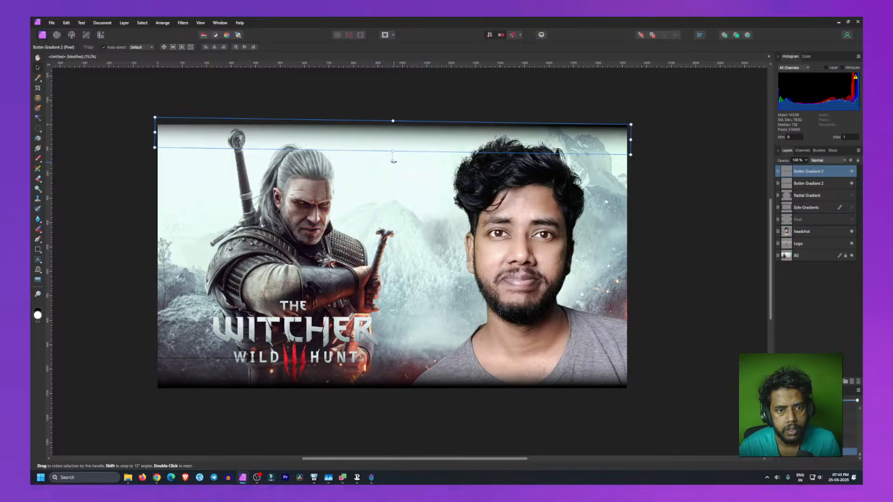
pyautogui.moveTo(393, 160); pyautogui.dragTo(393, 160)
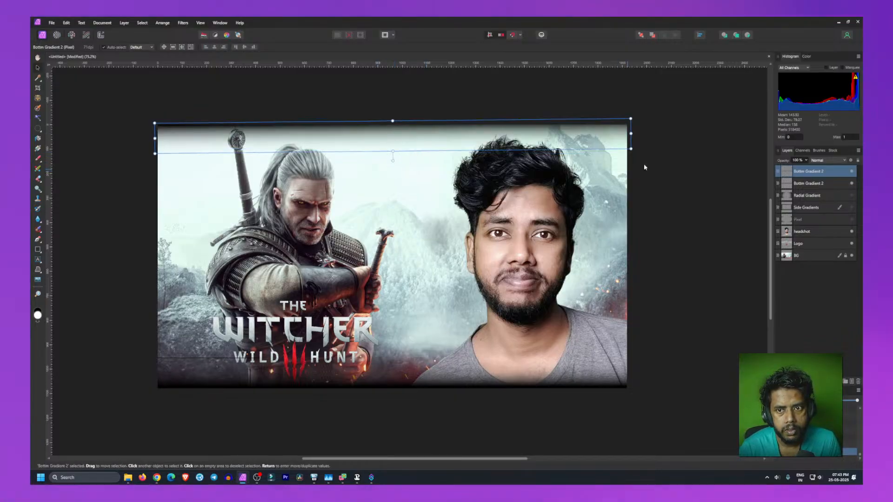
pyautogui.moveTo(539, 138); pyautogui.dragTo(536, 139)
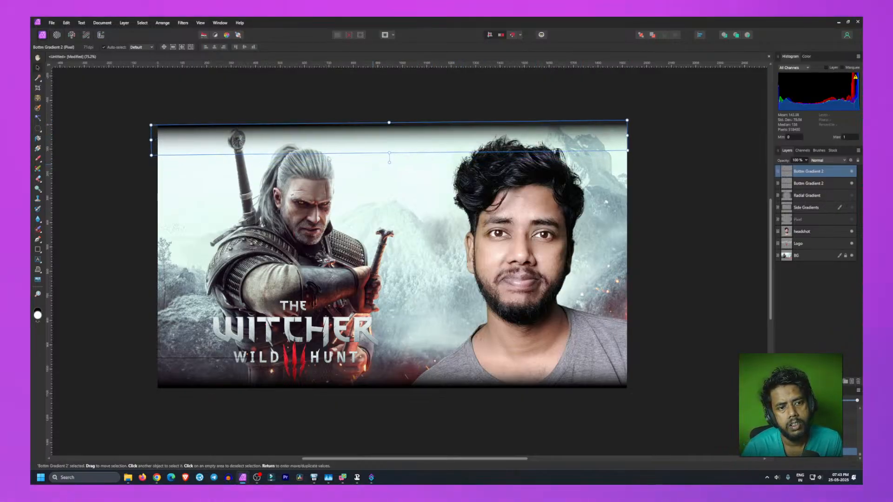
# Step: Duplicate the top gradient layer, rotate the copy vertical and move it to the canvas's left edge
pyautogui.click(90, 204)
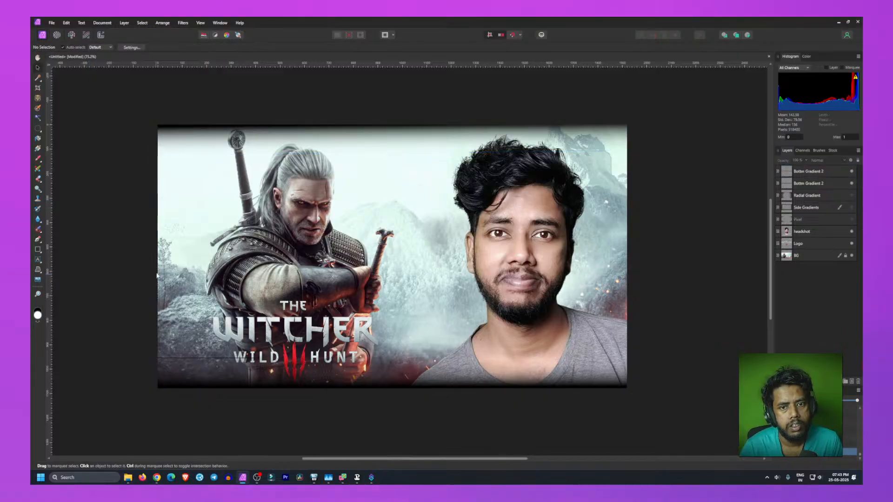
pyautogui.rightClick(809, 177)
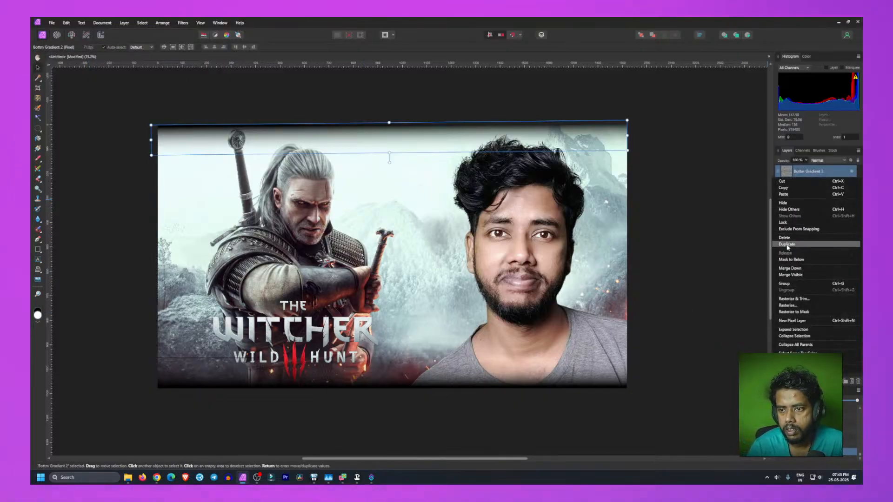
pyautogui.click(787, 246)
pyautogui.moveTo(397, 140); pyautogui.dragTo(468, 220)
pyautogui.moveTo(398, 260); pyautogui.dragTo(180, 252)
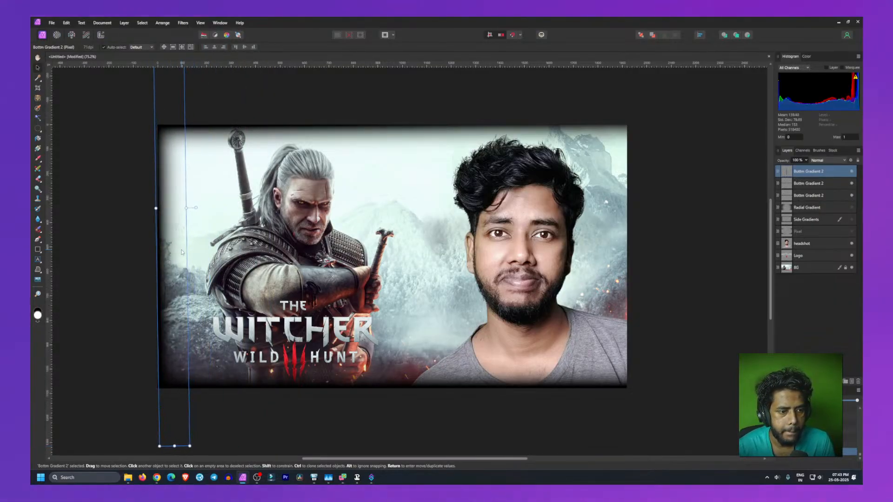
pyautogui.click(86, 277)
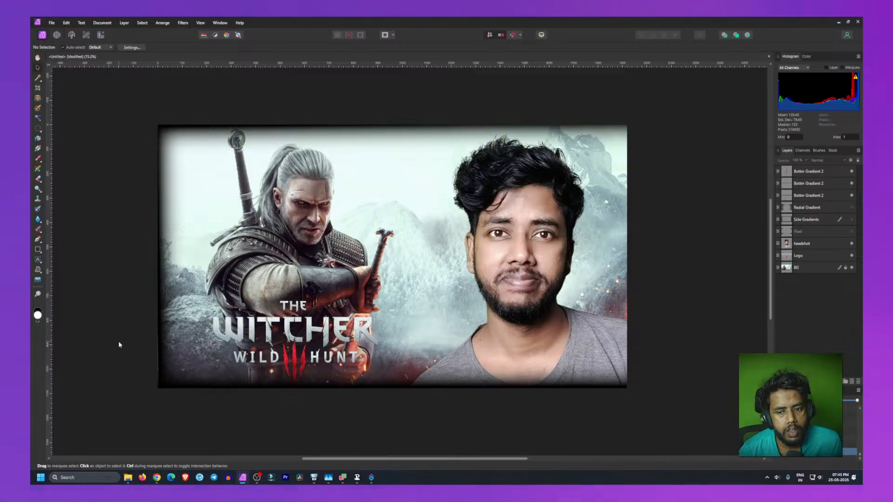
# Step: Nudge the left-edge gradient a few pixels right so it sits against the canvas's left border
pyautogui.click(163, 318)
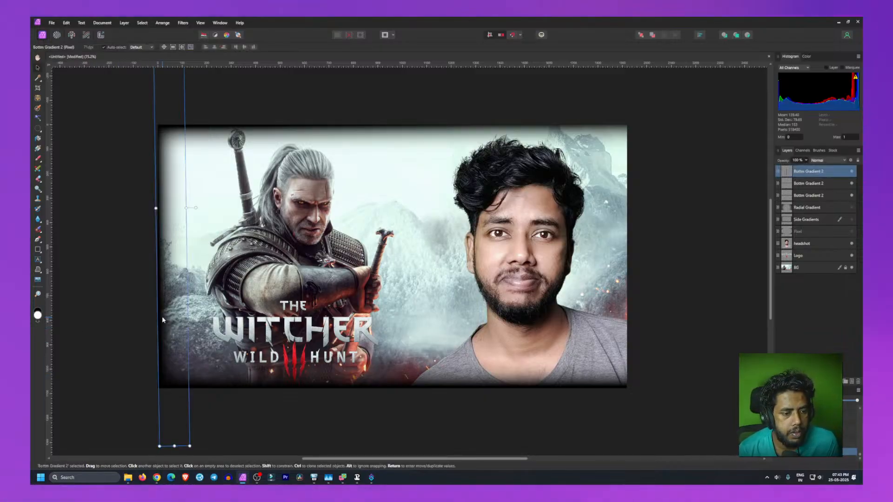
pyautogui.press('Right')
pyautogui.press('Right')
pyautogui.press('Right')
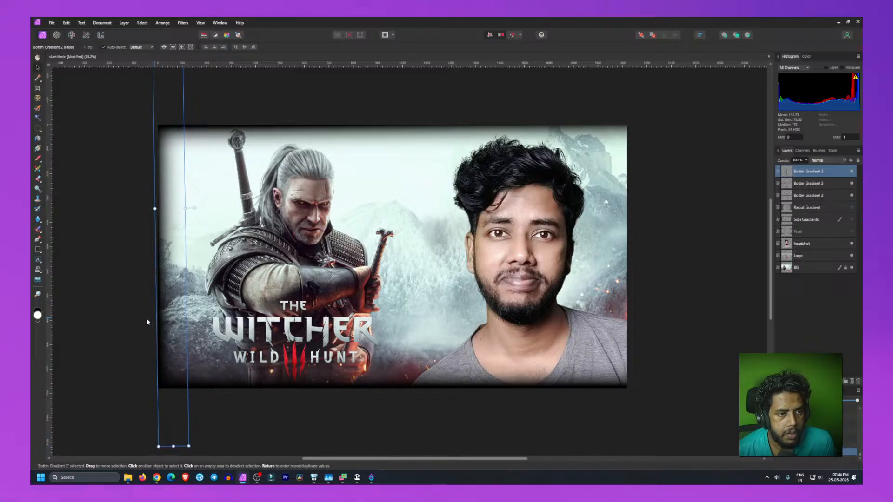
pyautogui.click(66, 380)
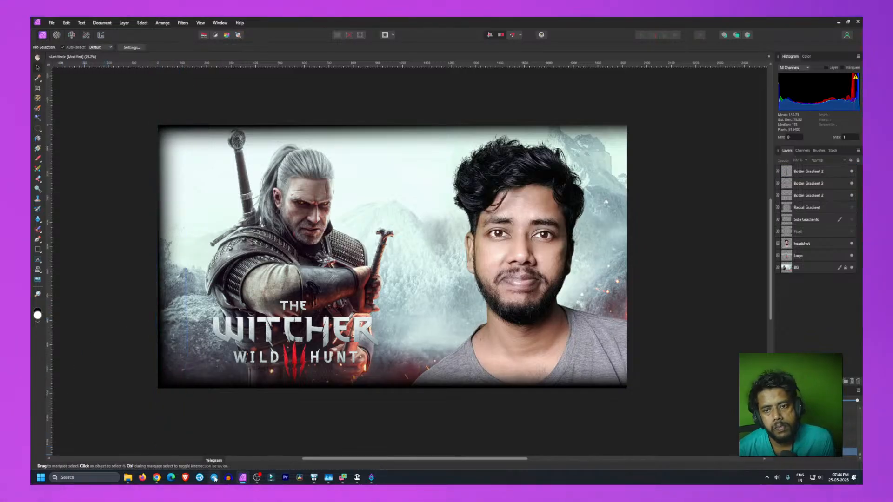
# Step: Duplicate the left-edge gradient and move and flip the copy so its dark fade lines the canvas's right edge
pyautogui.click(163, 354)
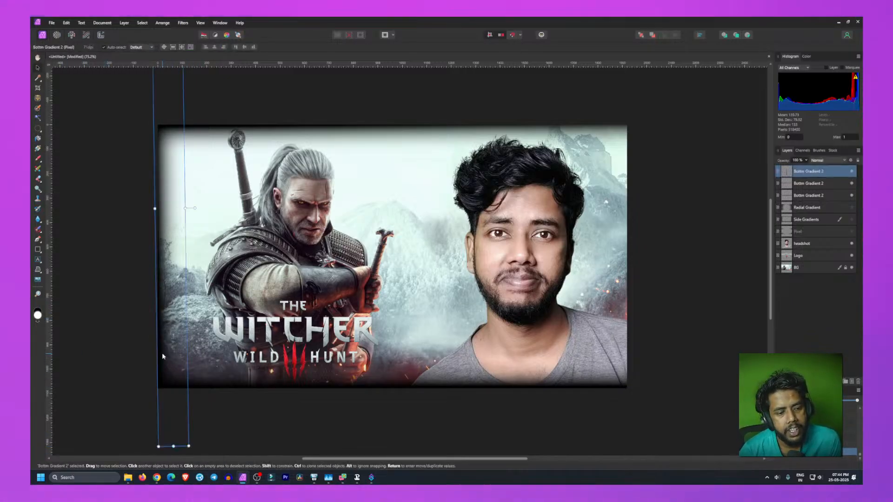
pyautogui.rightClick(807, 177)
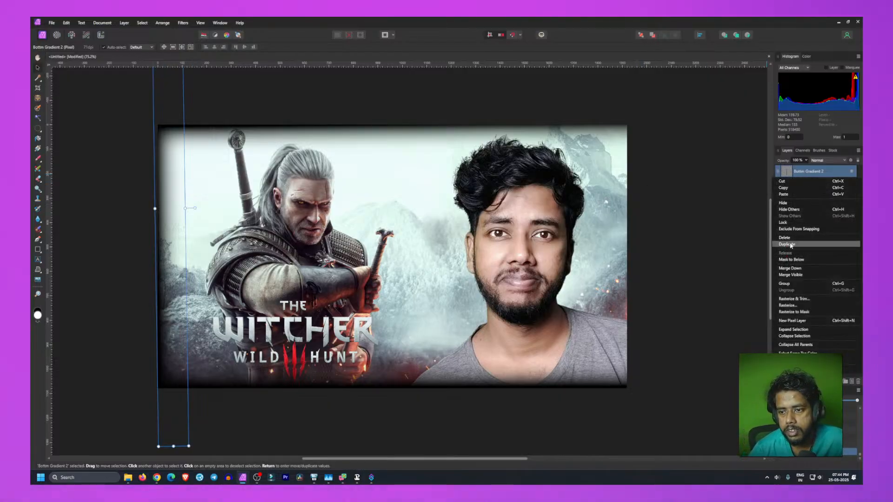
pyautogui.click(790, 245)
pyautogui.moveTo(196, 208); pyautogui.dragTo(649, 205)
pyautogui.click(650, 207)
pyautogui.click(618, 258)
pyautogui.moveTo(648, 203); pyautogui.dragTo(624, 231)
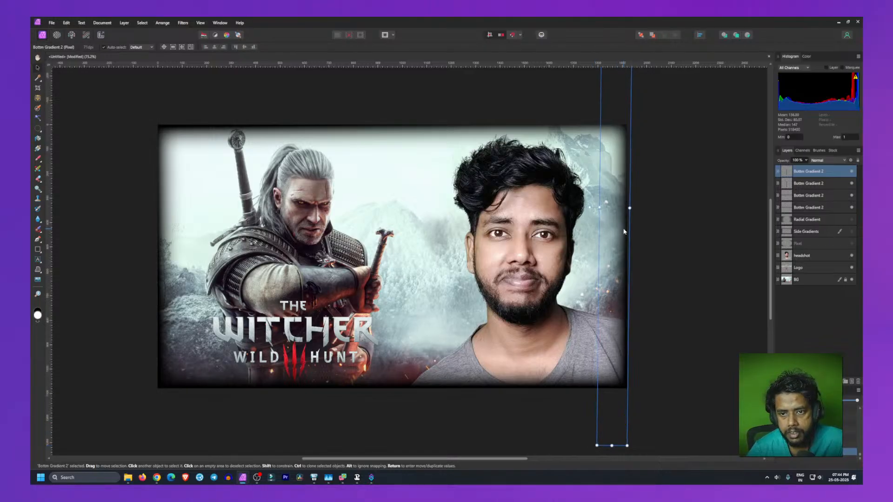
pyautogui.click(666, 244)
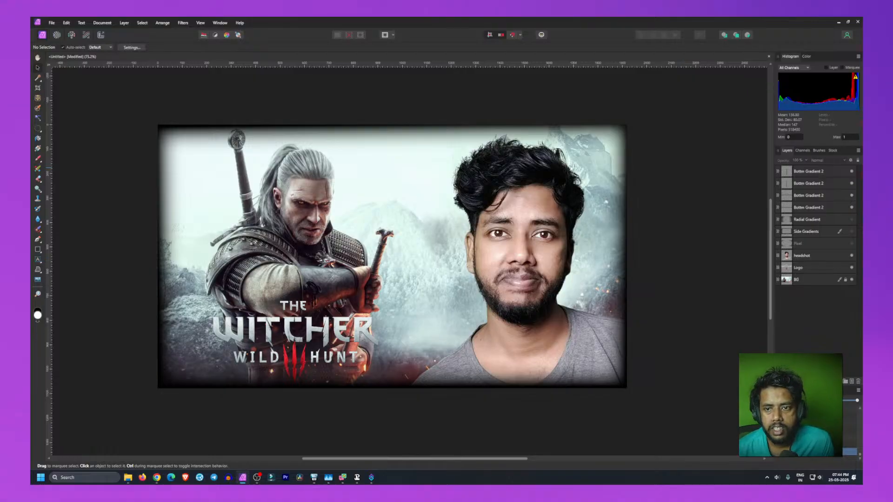
# Step: Stretch and shift the top gradient so it spans the full width of the canvas top edge
pyautogui.click(191, 129)
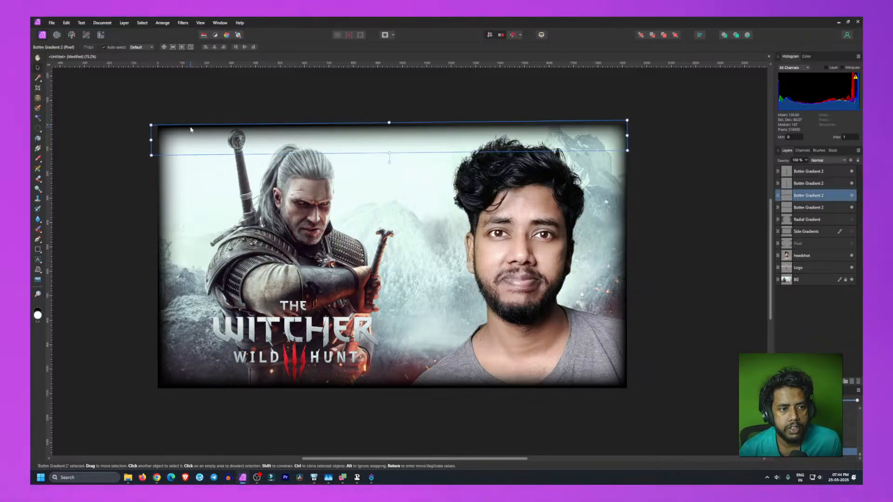
pyautogui.moveTo(190, 129); pyautogui.dragTo(196, 128)
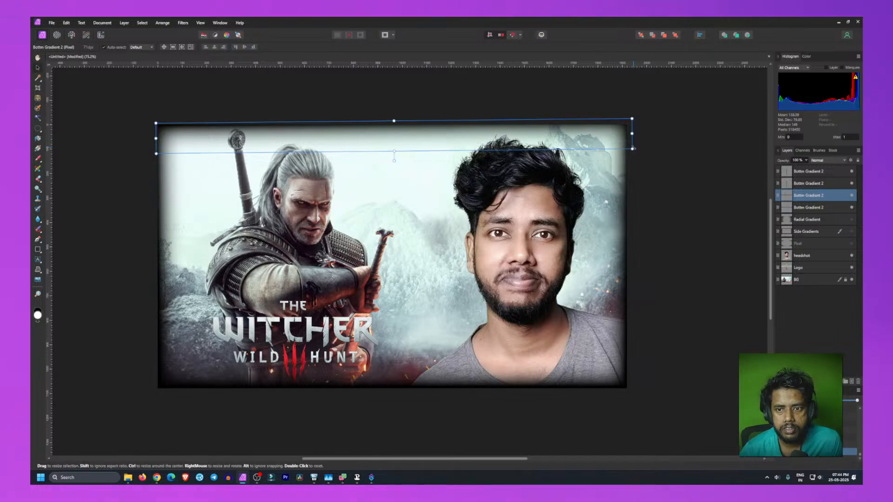
pyautogui.moveTo(632, 149); pyautogui.dragTo(644, 151)
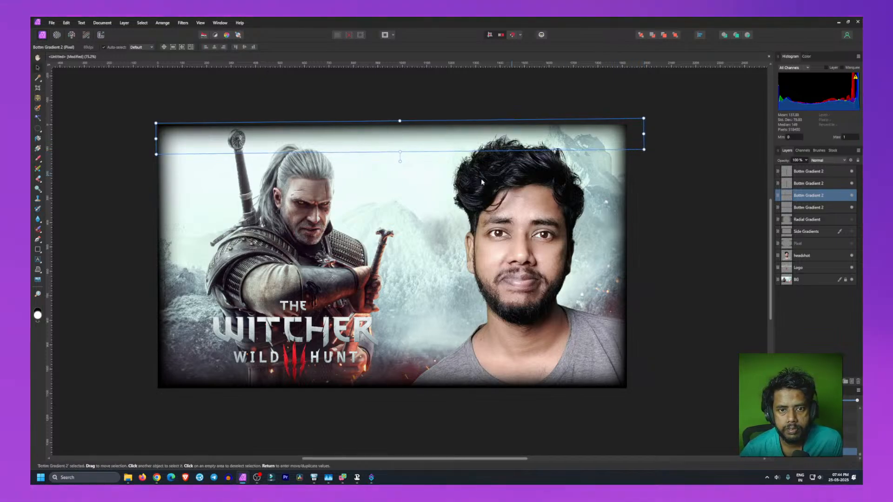
pyautogui.moveTo(320, 136); pyautogui.dragTo(323, 137)
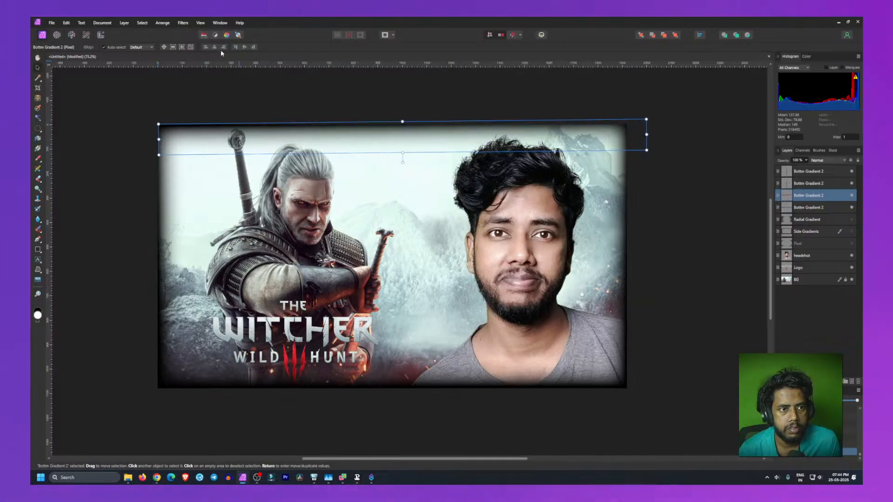
pyautogui.click(235, 47)
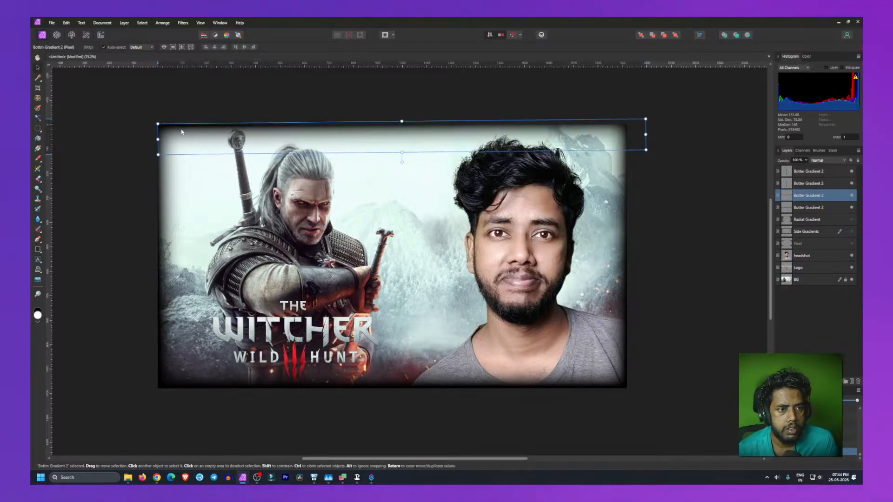
pyautogui.click(117, 268)
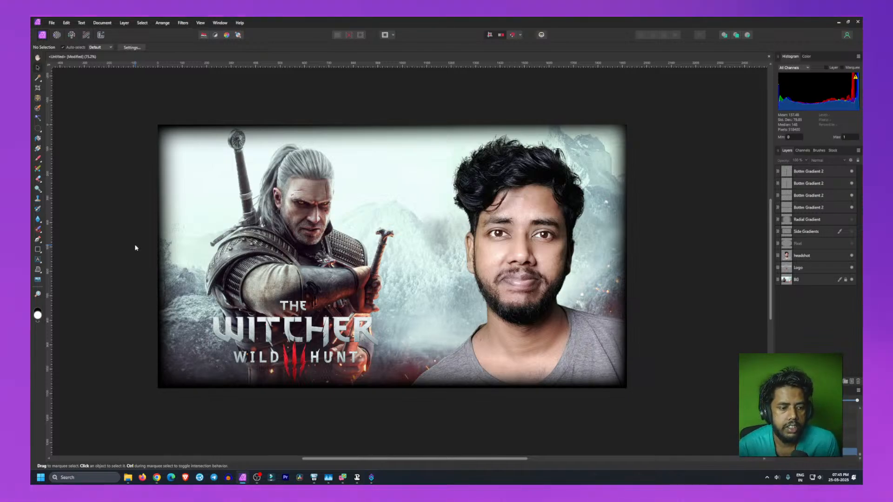
# Step: Slightly adjust the left gradient's rotation, then dismiss the object's context menu without choosing anything
pyautogui.click(176, 134)
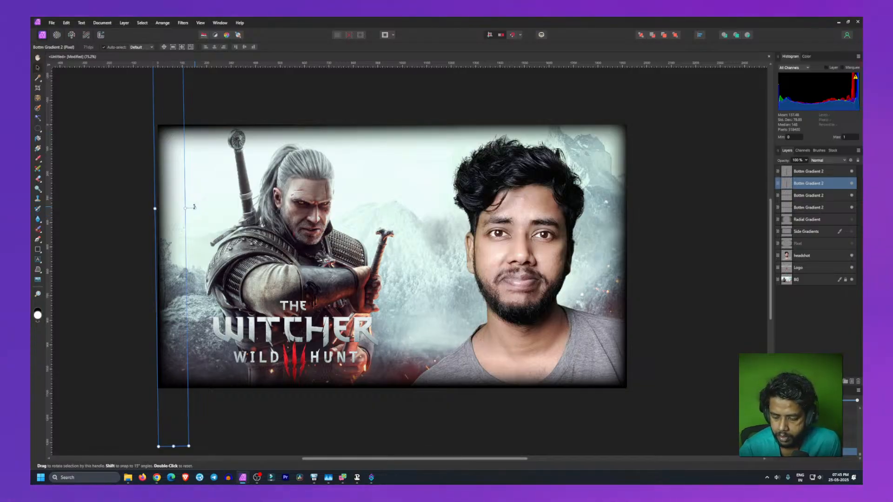
pyautogui.moveTo(193, 207); pyautogui.dragTo(195, 208)
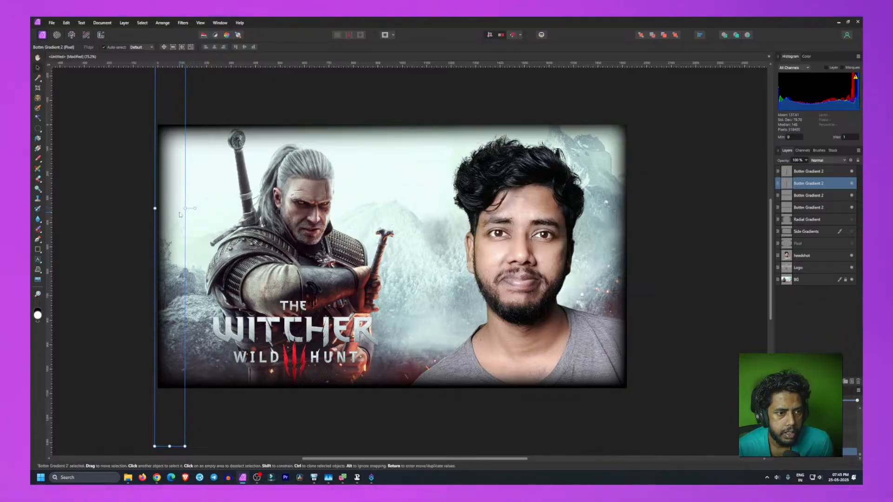
pyautogui.rightClick(178, 214)
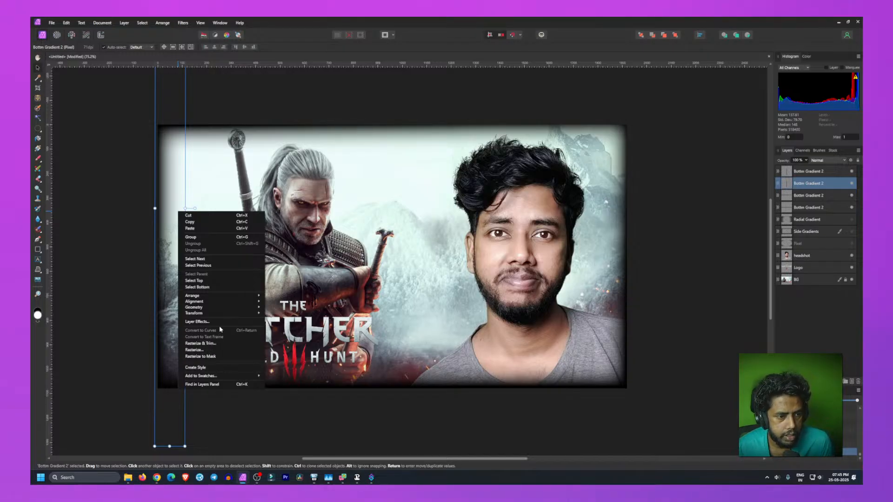
pyautogui.moveTo(234, 314)
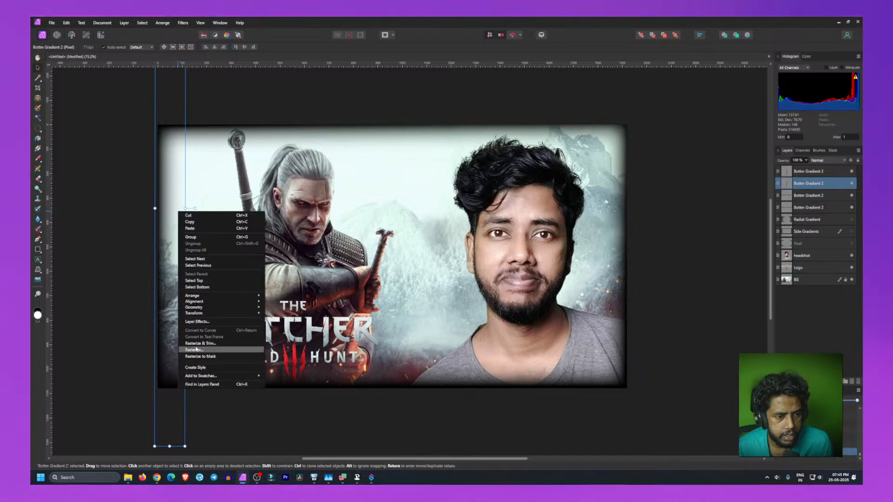
pyautogui.click(133, 253)
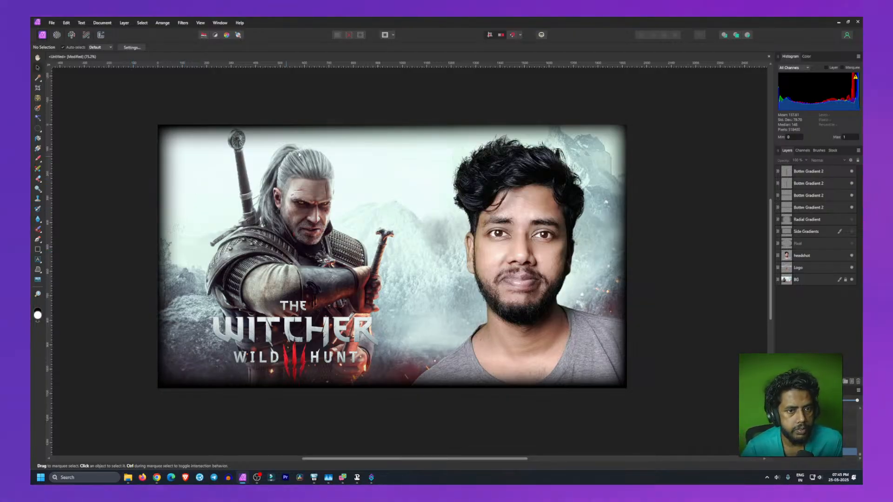
# Step: Move the top gradient up to the canvas top and nudge the right-edge gradient into place
pyautogui.click(385, 156)
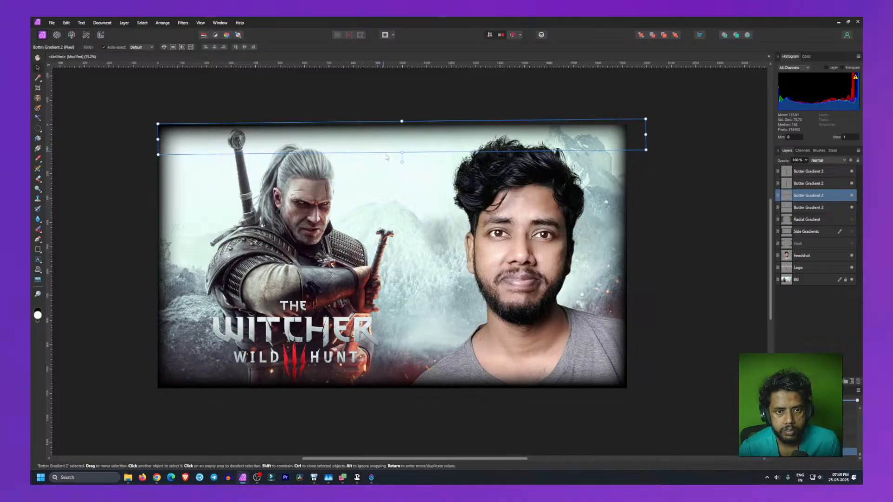
pyautogui.moveTo(401, 161); pyautogui.dragTo(411, 143)
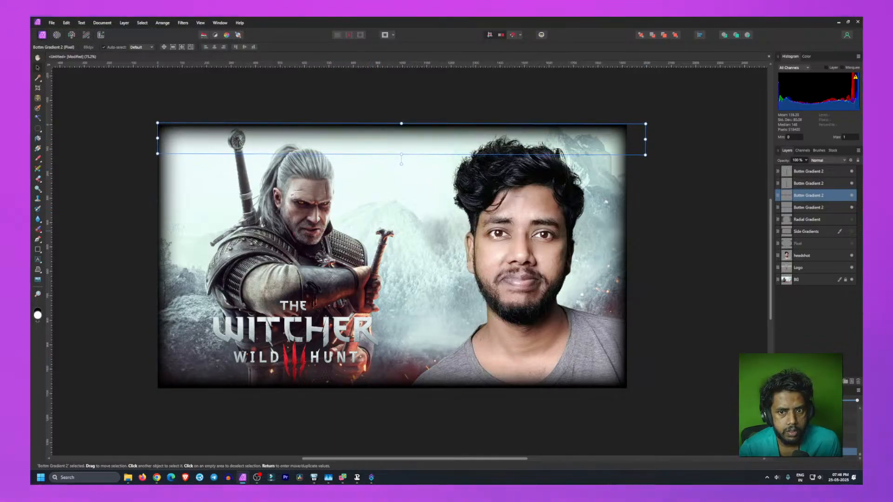
pyautogui.click(622, 286)
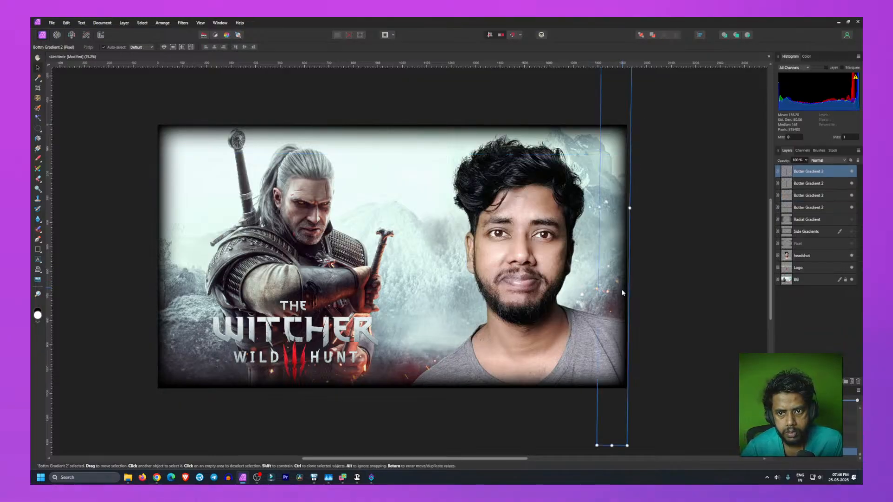
pyautogui.moveTo(591, 214); pyautogui.dragTo(589, 207)
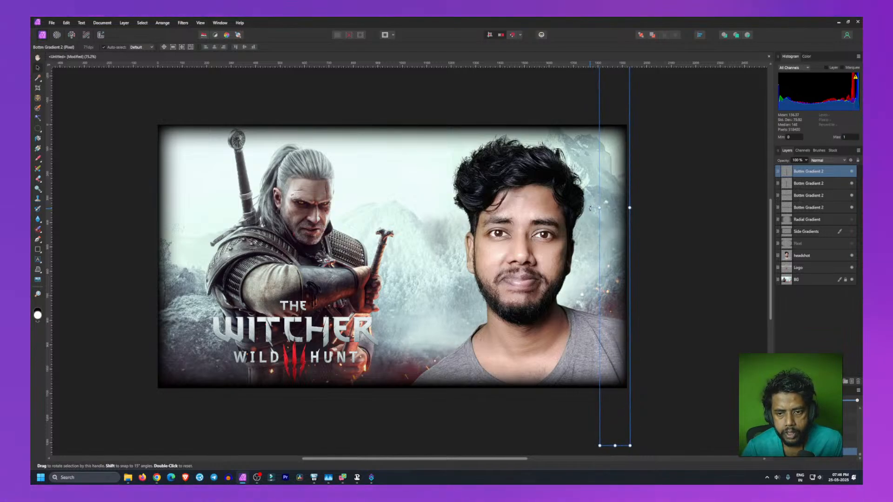
pyautogui.click(391, 386)
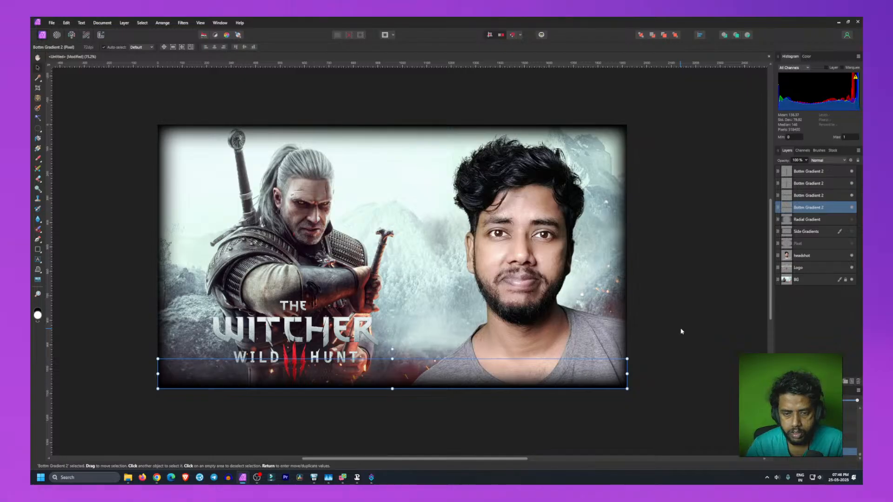
pyautogui.click(682, 341)
pyautogui.click(739, 379)
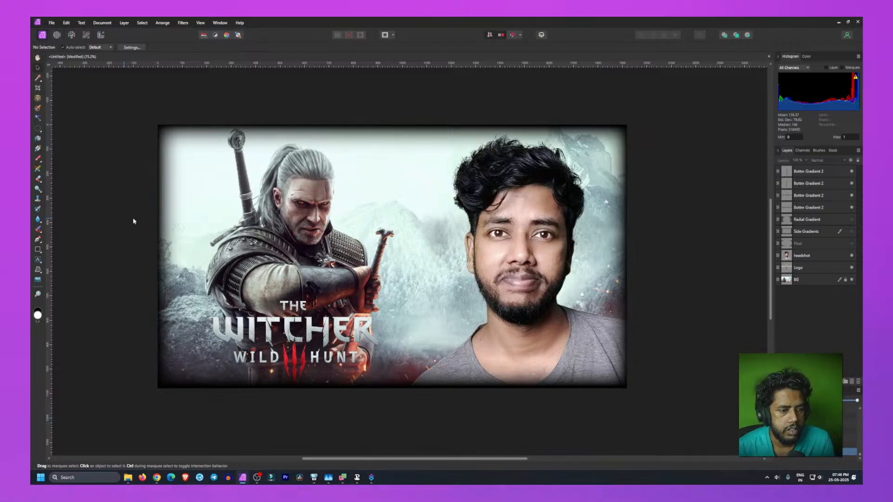
# Step: Fine-tune the left-edge gradient's alignment, rotation and position along the canvas's left border
pyautogui.click(161, 254)
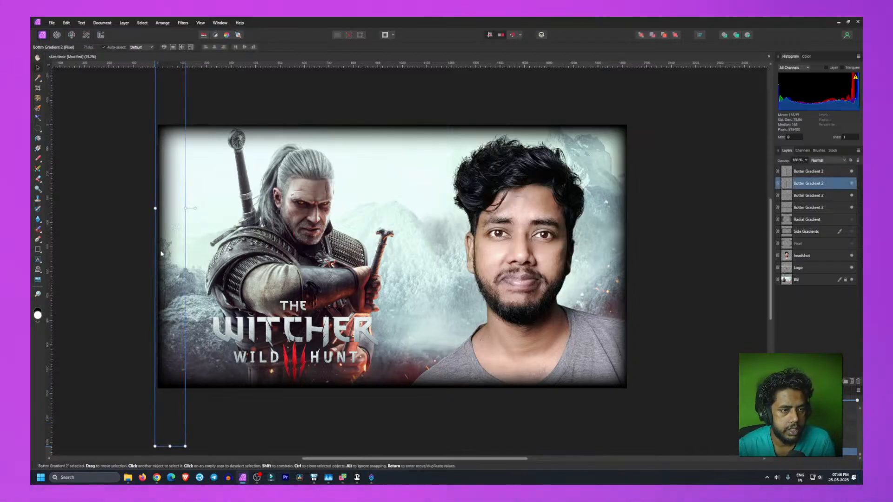
pyautogui.click(206, 47)
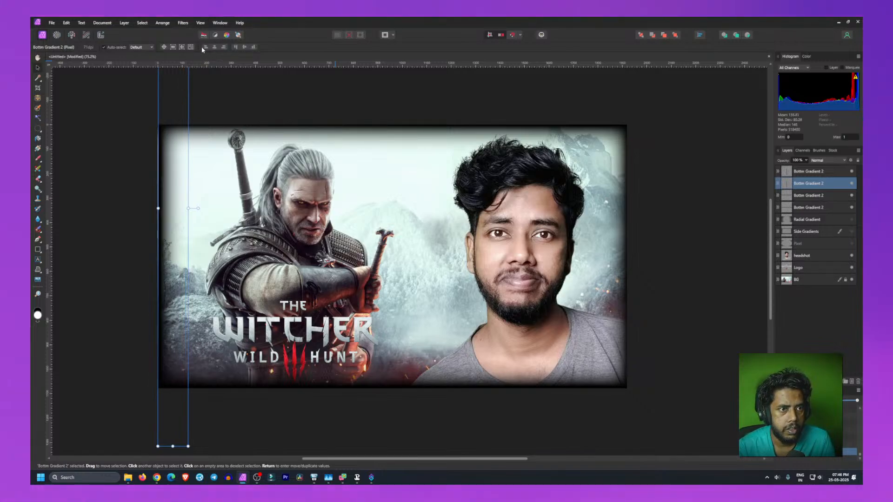
pyautogui.click(89, 222)
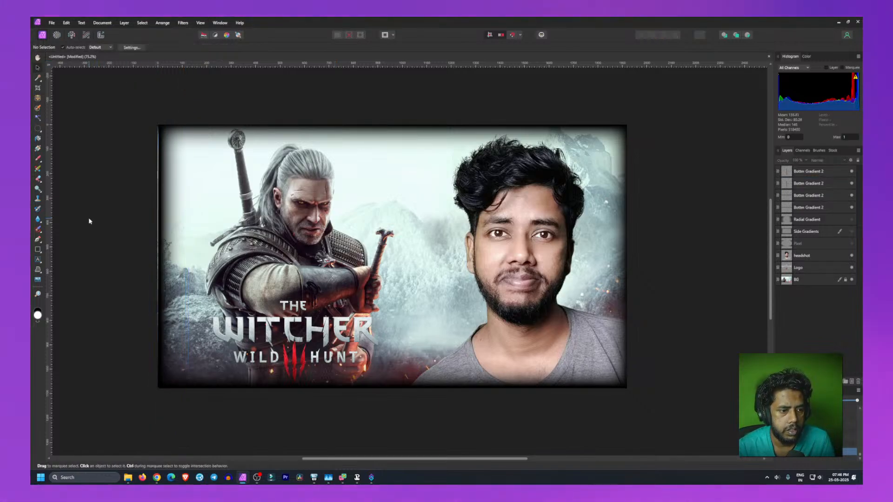
pyautogui.click(161, 257)
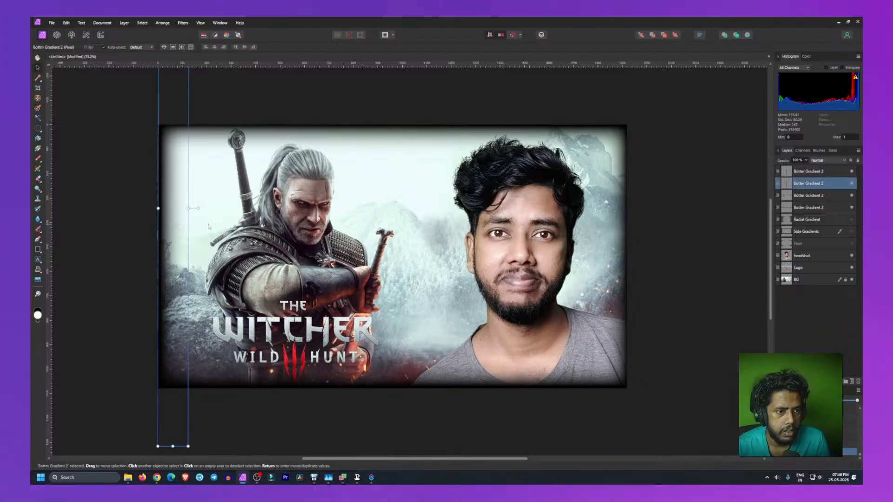
pyautogui.moveTo(198, 208); pyautogui.dragTo(206, 208)
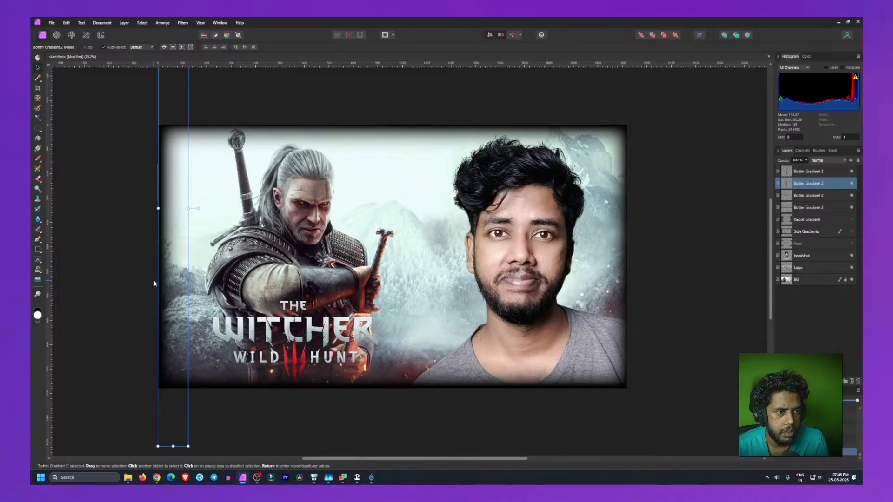
pyautogui.moveTo(170, 278); pyautogui.dragTo(170, 278)
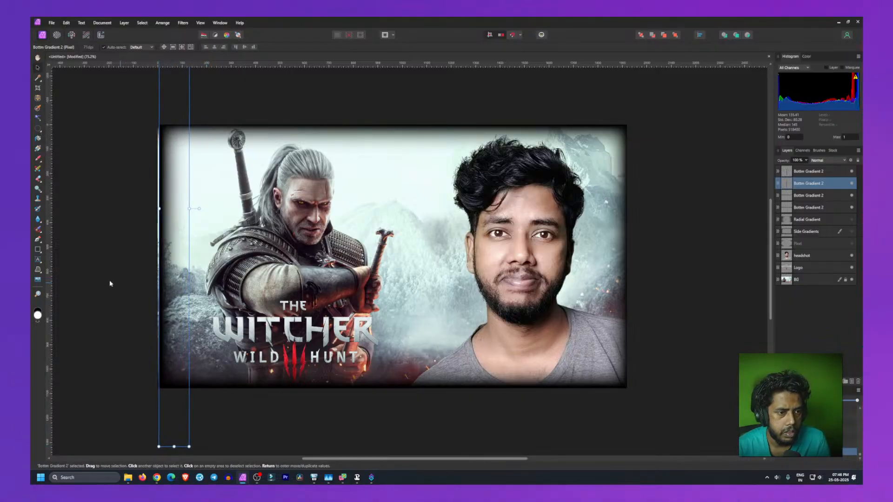
pyautogui.click(87, 181)
pyautogui.click(163, 201)
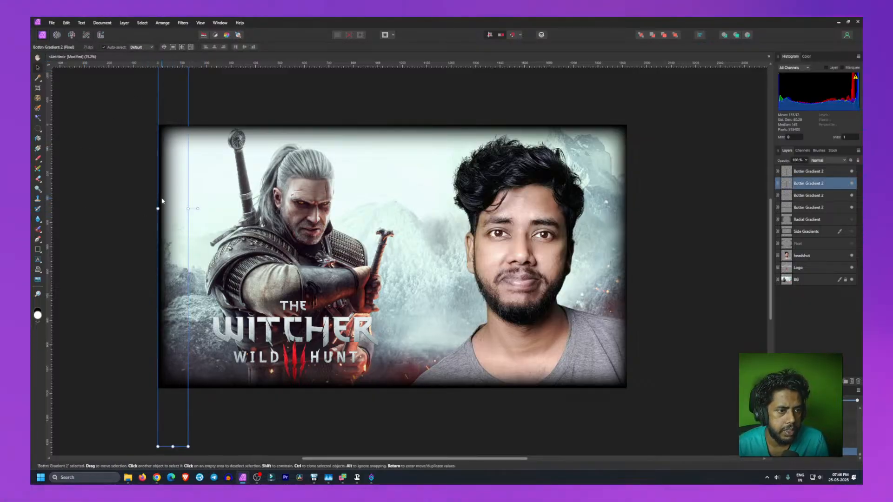
# Step: Nudge the right-edge gradient one step to the left so it sits against the canvas's right border
pyautogui.click(86, 233)
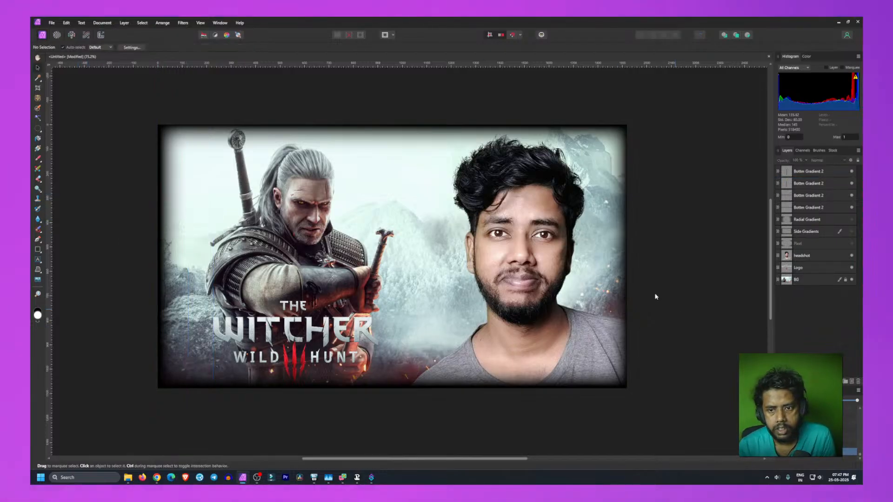
pyautogui.click(622, 275)
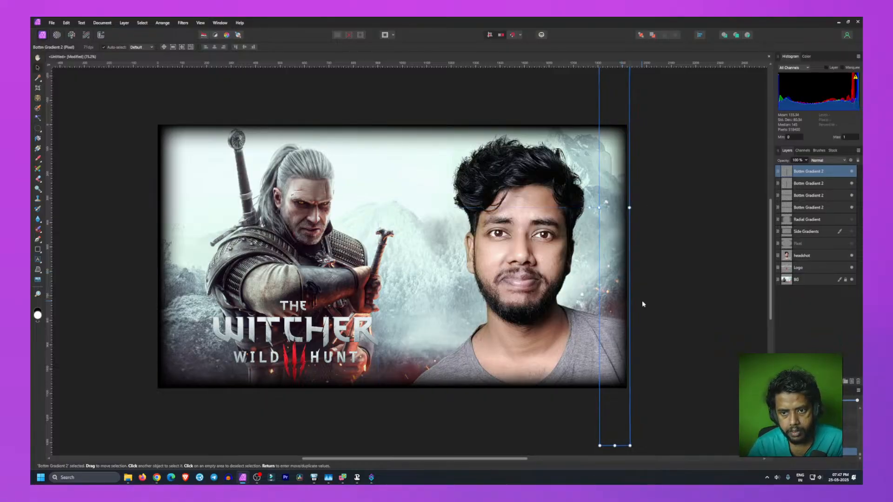
pyautogui.press('Left')
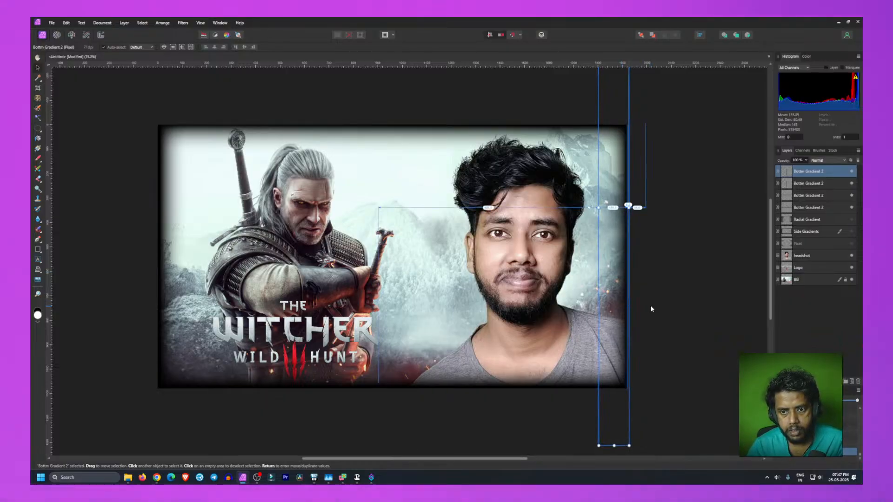
pyautogui.click(651, 308)
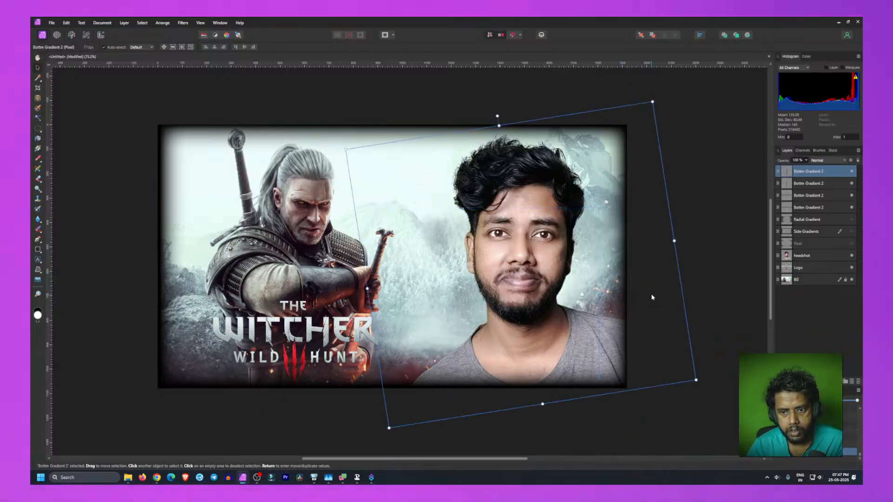
# Step: Stretch the bottom gradient upward so its dark fade covers more of the canvas's lower area
pyautogui.click(716, 208)
pyautogui.click(376, 384)
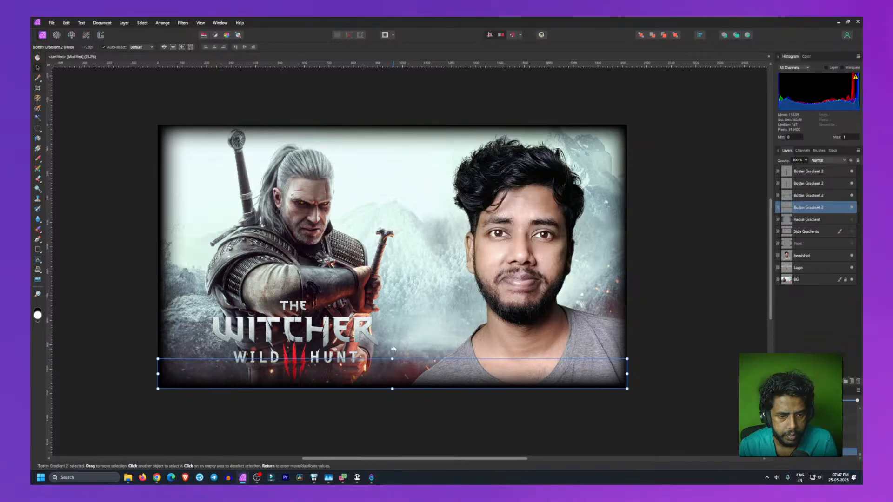
pyautogui.moveTo(392, 358); pyautogui.dragTo(393, 319)
pyautogui.click(106, 288)
pyautogui.click(435, 377)
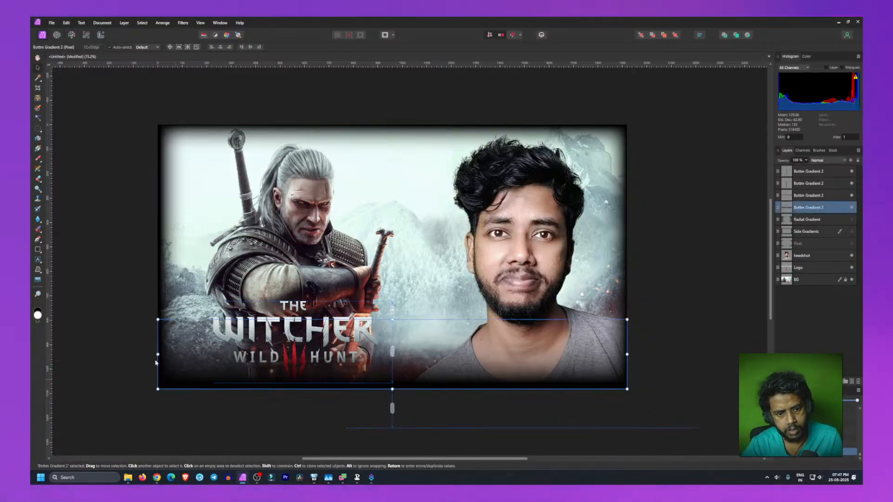
pyautogui.click(120, 325)
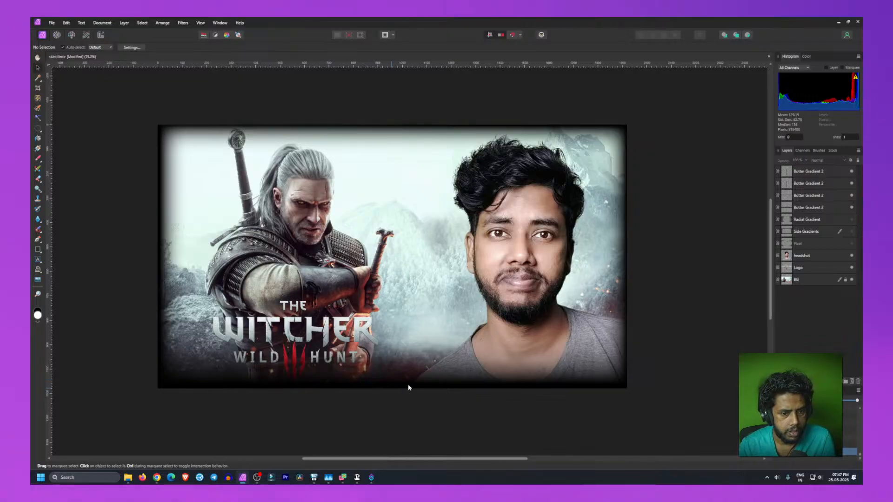
pyautogui.click(436, 378)
pyautogui.moveTo(392, 320); pyautogui.dragTo(398, 294)
pyautogui.click(176, 407)
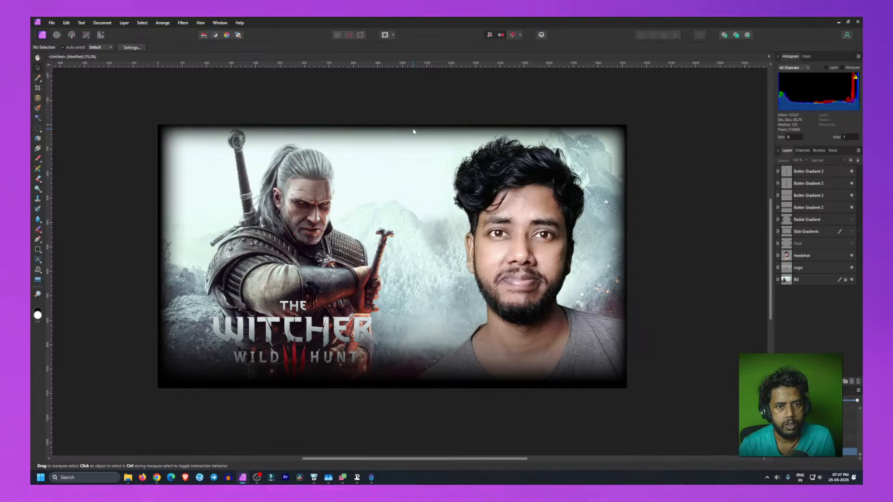
# Step: Stretch the top gradient downward to deepen the dark fade along the canvas's top edge
pyautogui.click(404, 150)
pyautogui.moveTo(401, 156); pyautogui.dragTo(401, 169)
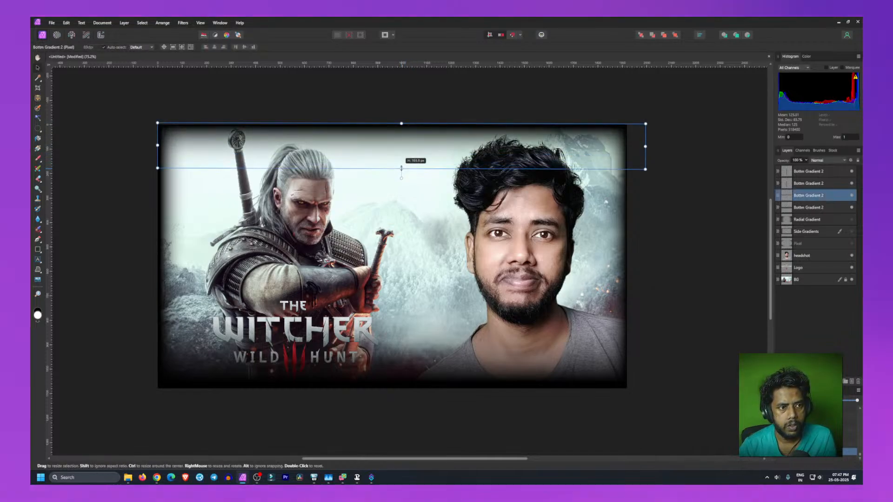
pyautogui.click(109, 235)
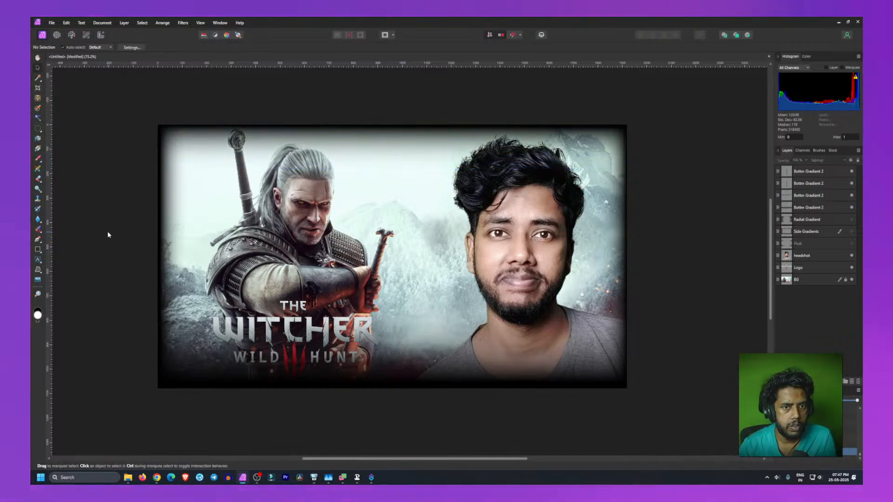
pyautogui.click(394, 132)
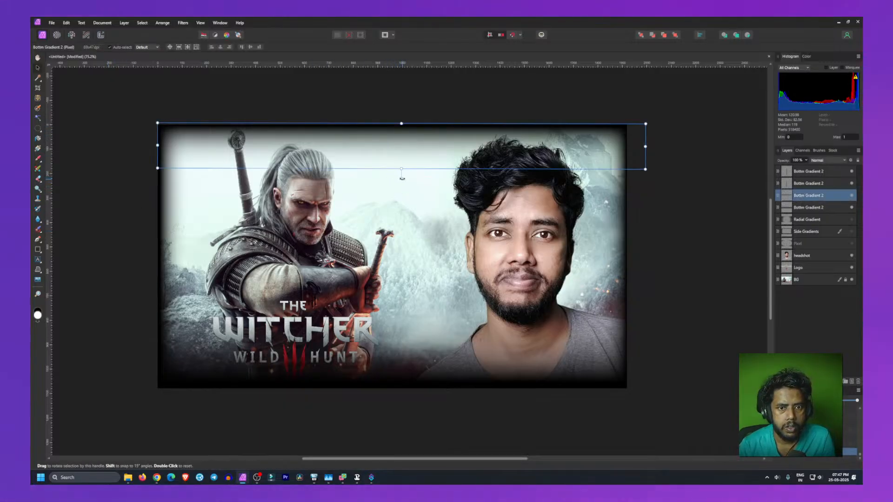
pyautogui.moveTo(402, 177); pyautogui.dragTo(403, 178)
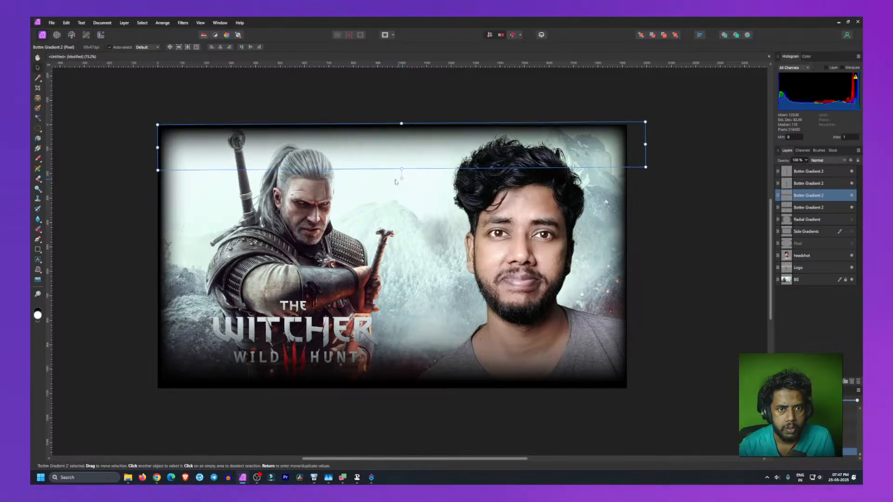
pyautogui.click(83, 174)
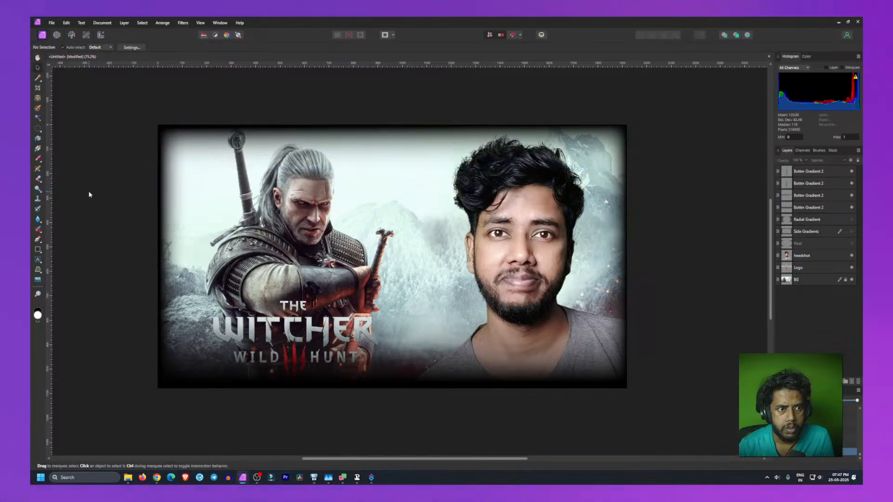
pyautogui.click(389, 127)
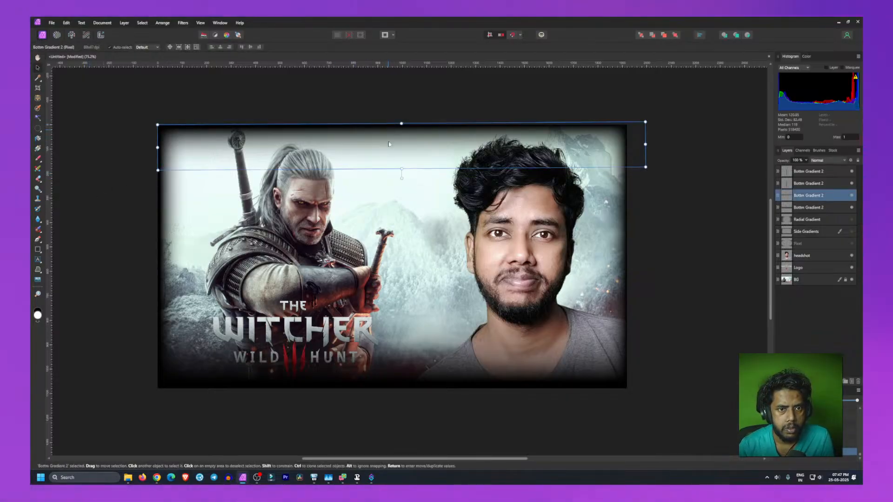
pyautogui.moveTo(401, 176); pyautogui.dragTo(402, 177)
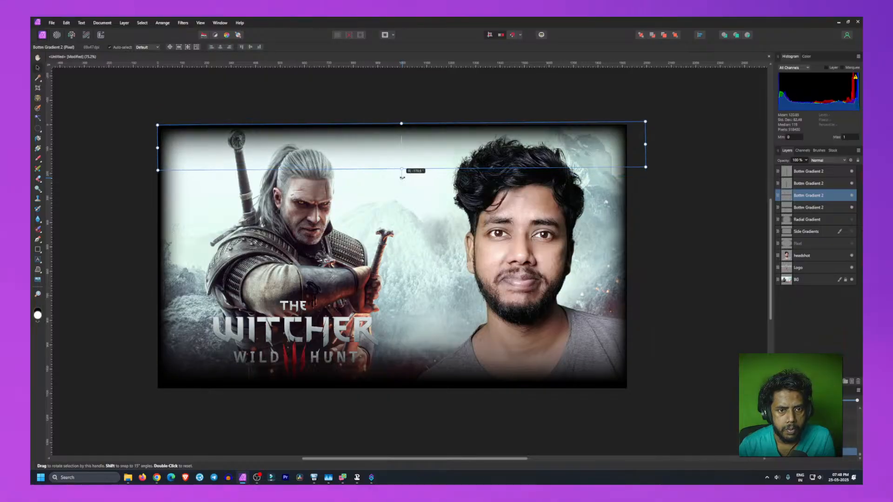
pyautogui.rightClick(806, 196)
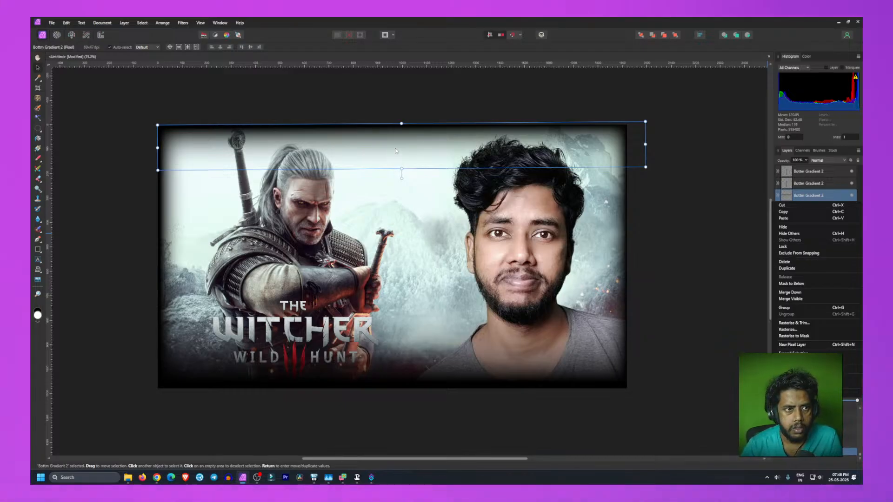
pyautogui.click(800, 268)
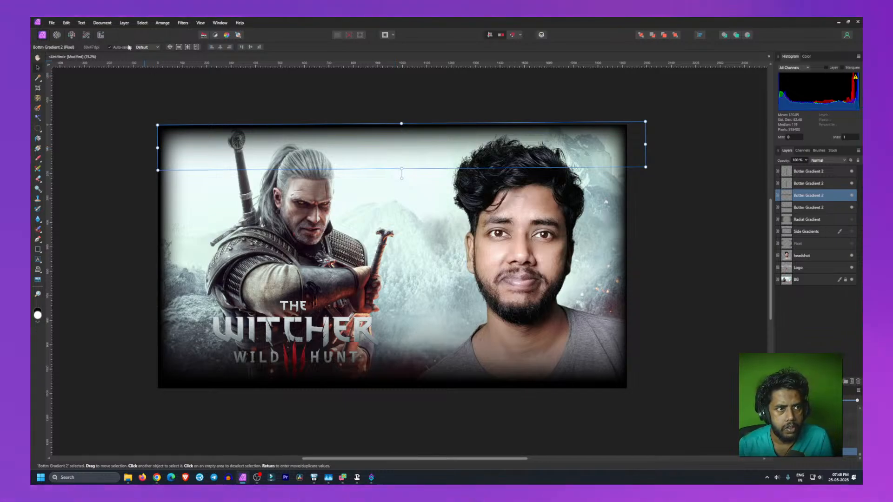
pyautogui.rightClick(295, 126)
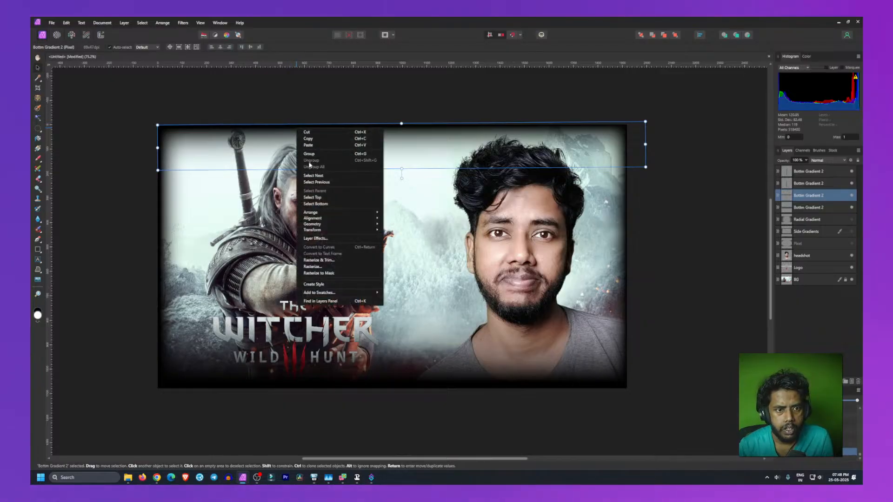
pyautogui.moveTo(327, 219)
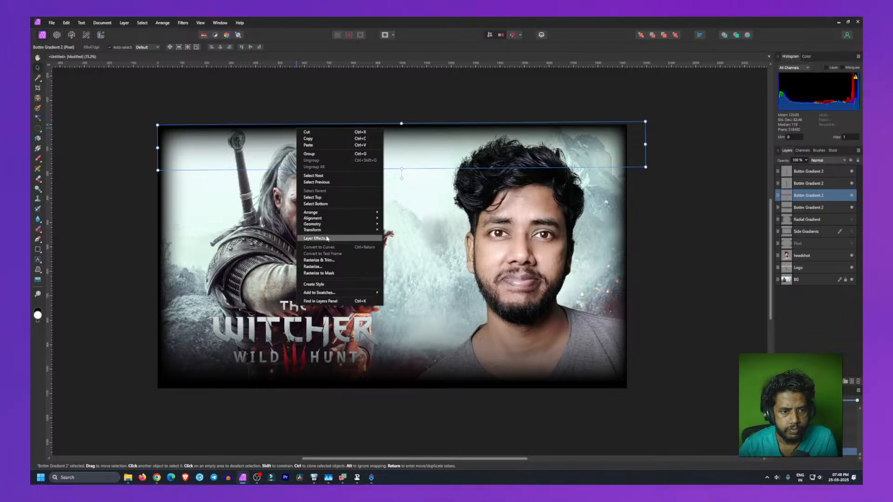
pyautogui.click(320, 238)
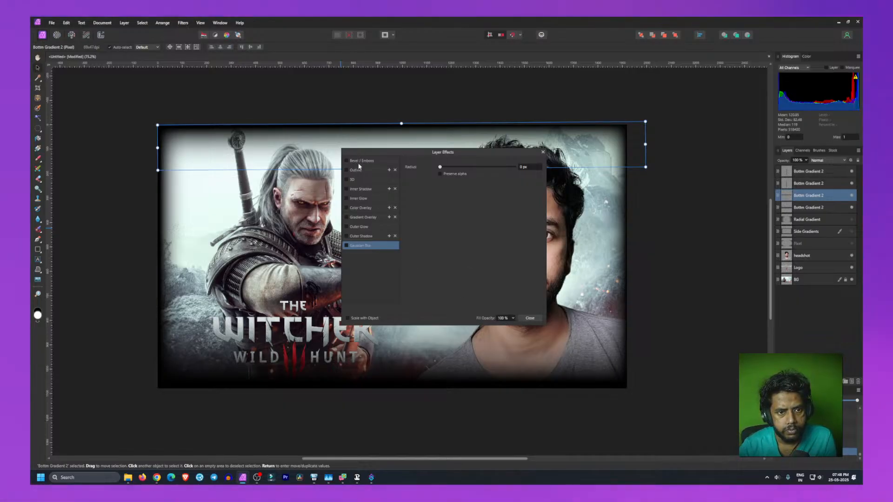
pyautogui.click(529, 318)
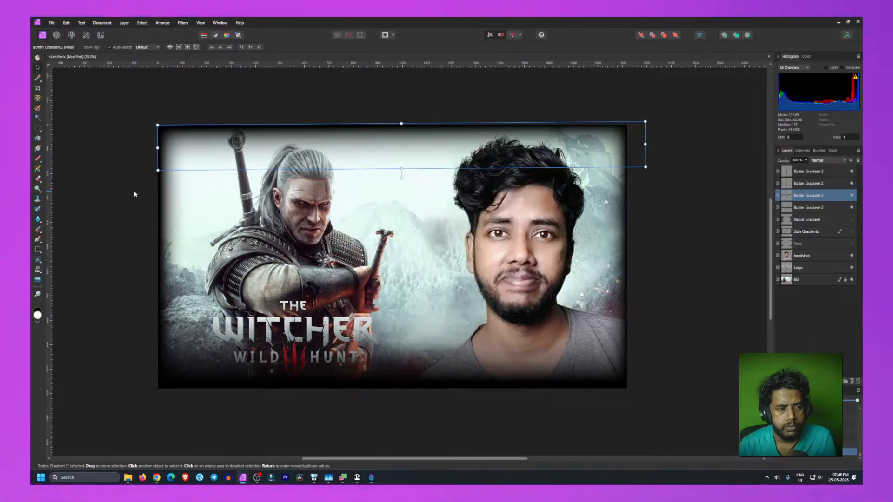
# Step: Raise the bottom gradient's top edge further so the dark fade reaches higher up the canvas
pyautogui.click(133, 209)
pyautogui.click(420, 143)
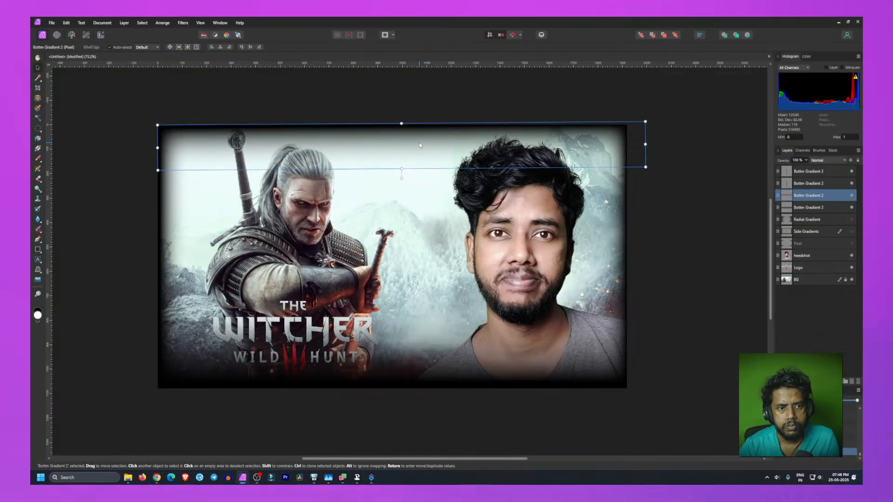
pyautogui.click(111, 287)
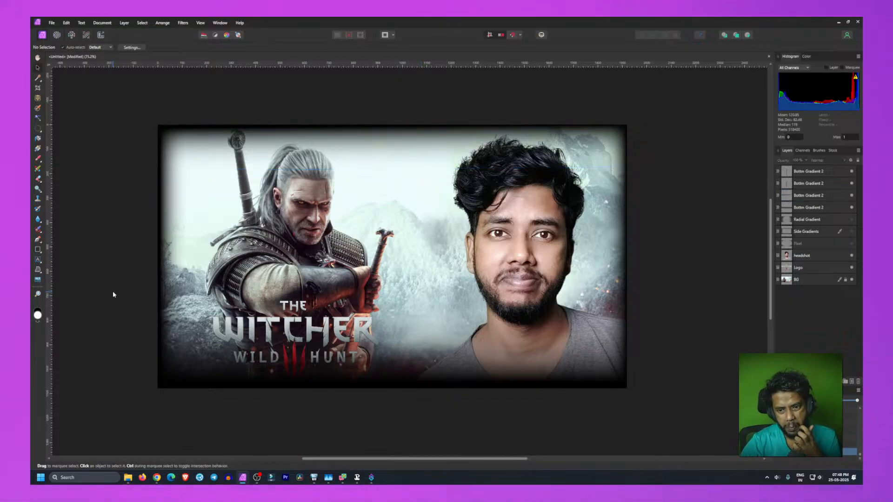
pyautogui.click(428, 369)
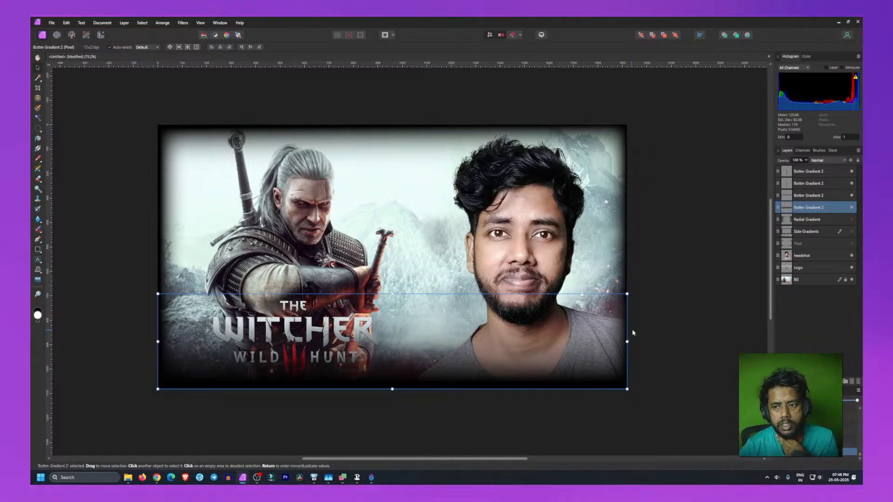
pyautogui.moveTo(393, 294); pyautogui.dragTo(396, 276)
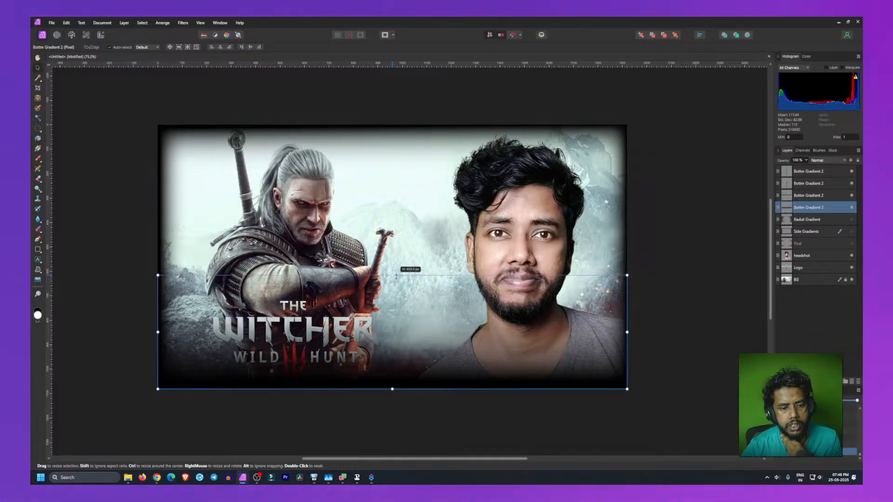
pyautogui.click(84, 287)
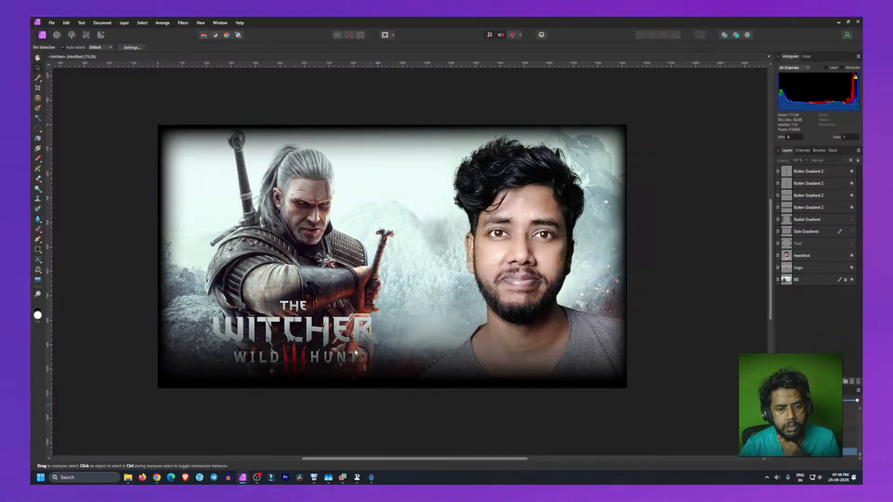
# Step: Move the Logo layer to the top of the layer stack, above the gradients
pyautogui.click(668, 274)
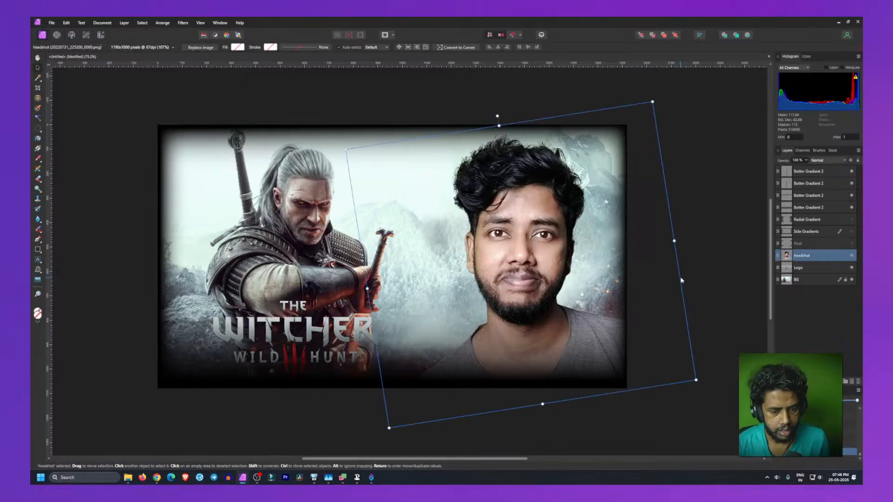
pyautogui.click(706, 265)
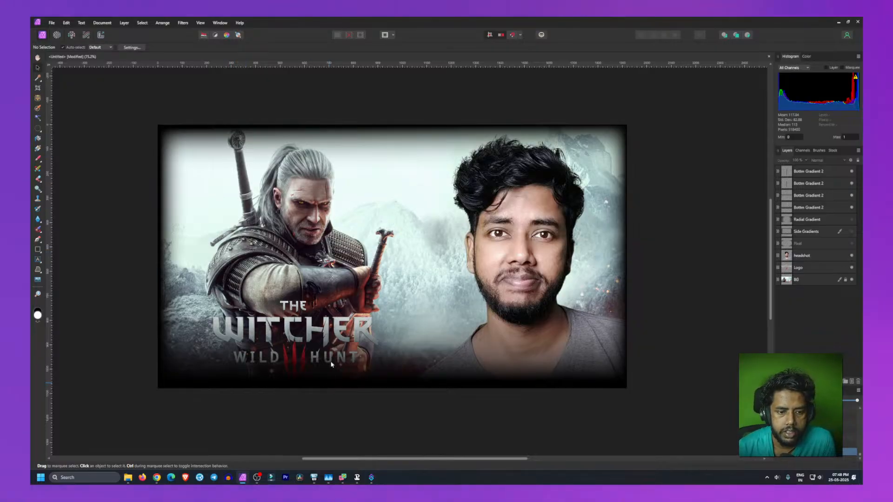
pyautogui.moveTo(809, 272); pyautogui.dragTo(814, 167)
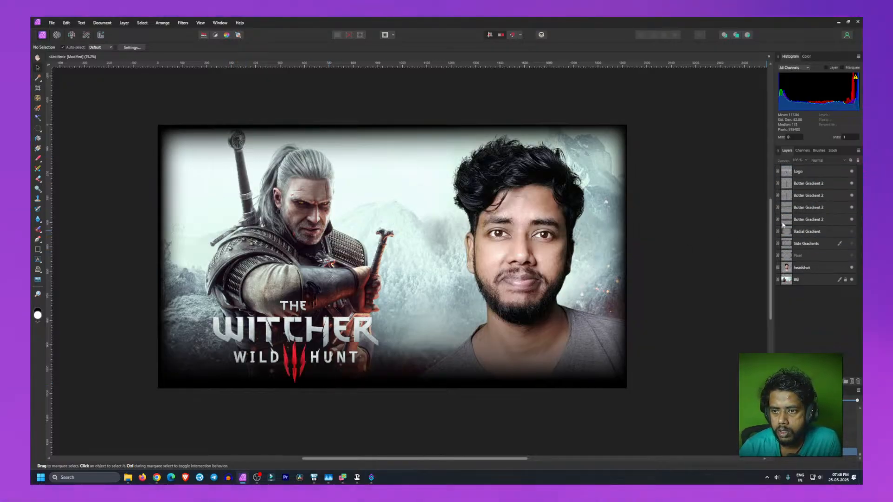
# Step: Group the four edge gradient layers together and name the group New Gradient
pyautogui.click(807, 221)
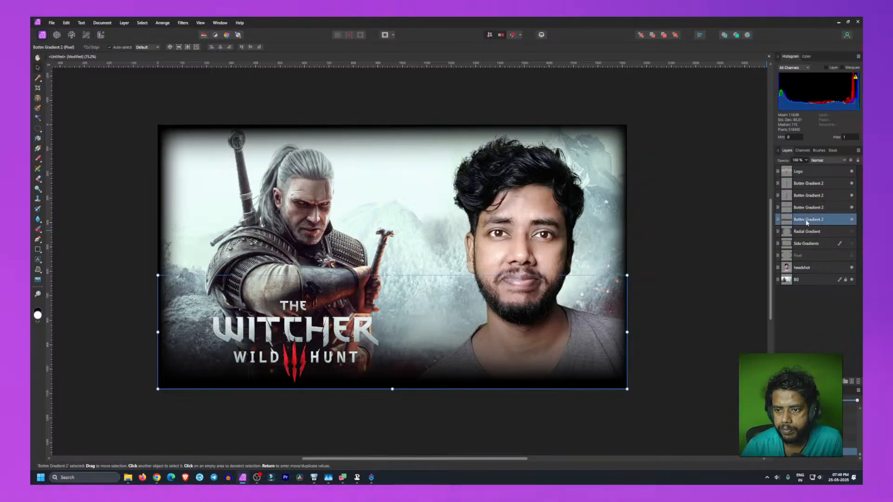
pyautogui.keyDown('shift'); pyautogui.click(807, 184); pyautogui.keyUp('shift')
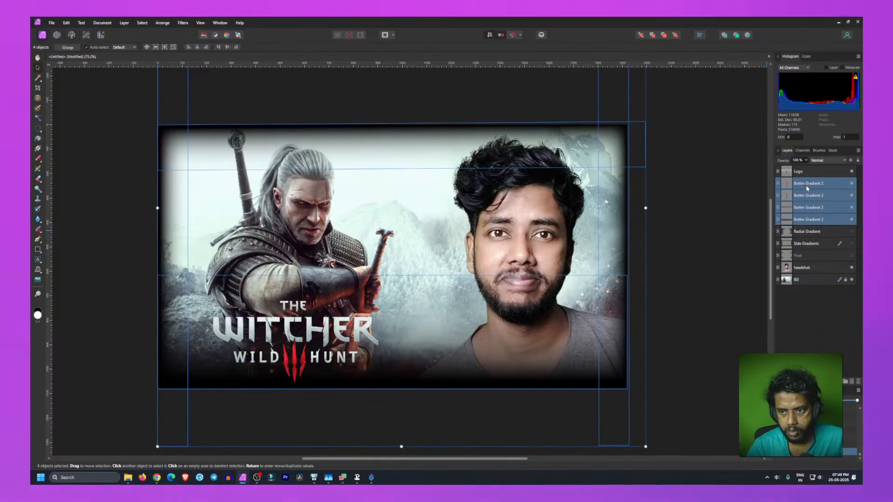
pyautogui.hotkey('ctrl', 'g')
pyautogui.doubleClick(795, 183)
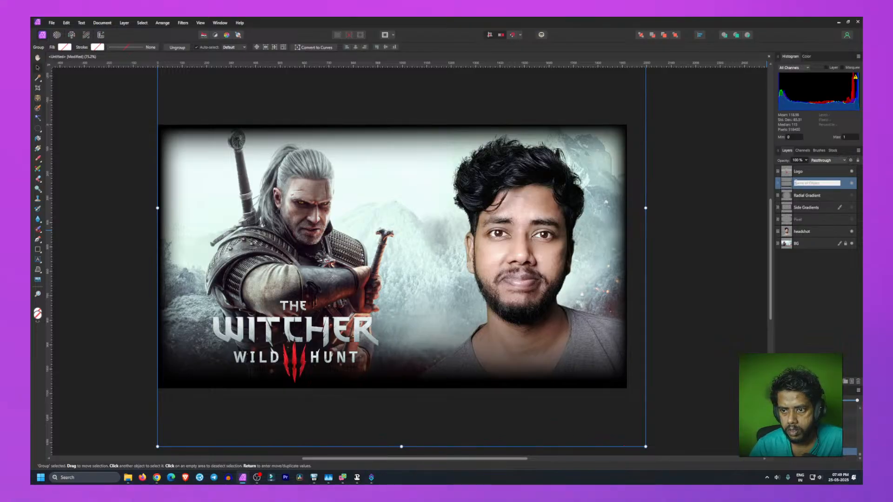
pyautogui.write('Vignradient')
pyautogui.press('Return')
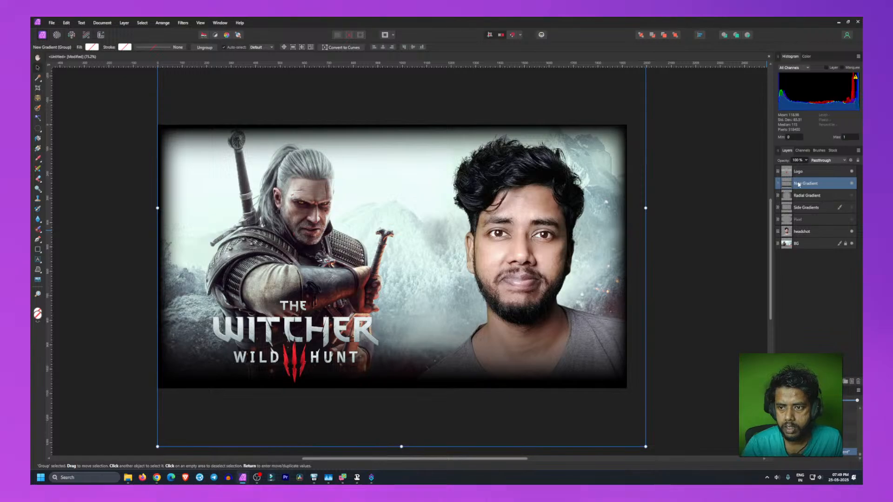
pyautogui.click(818, 294)
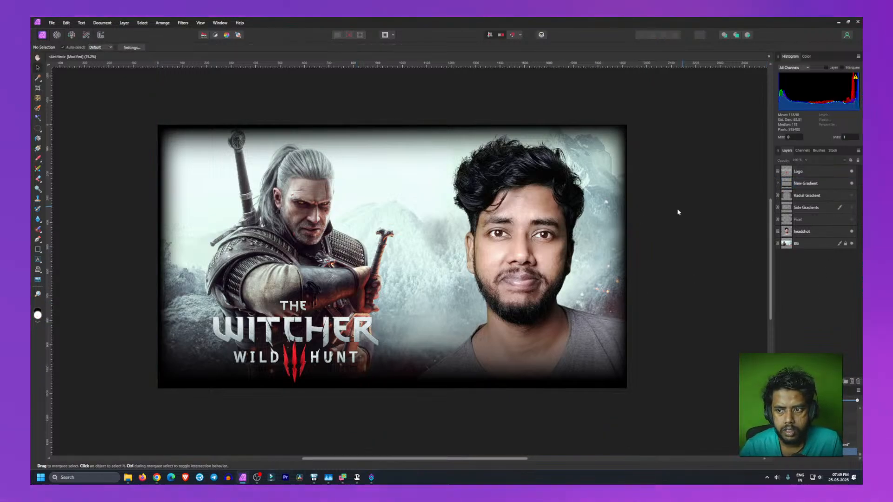
pyautogui.click(659, 226)
pyautogui.click(692, 311)
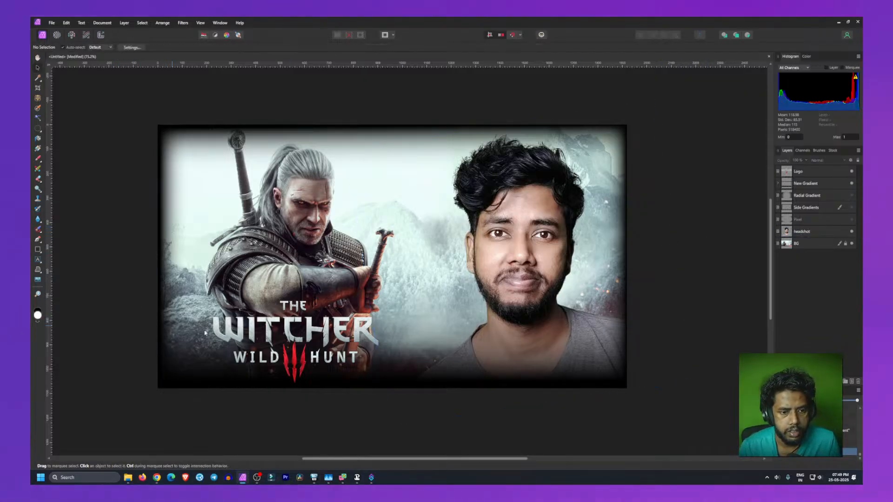
# Step: Nudge the Witcher 3 logo slightly upward on the canvas
pyautogui.click(283, 341)
pyautogui.moveTo(283, 341); pyautogui.dragTo(281, 332)
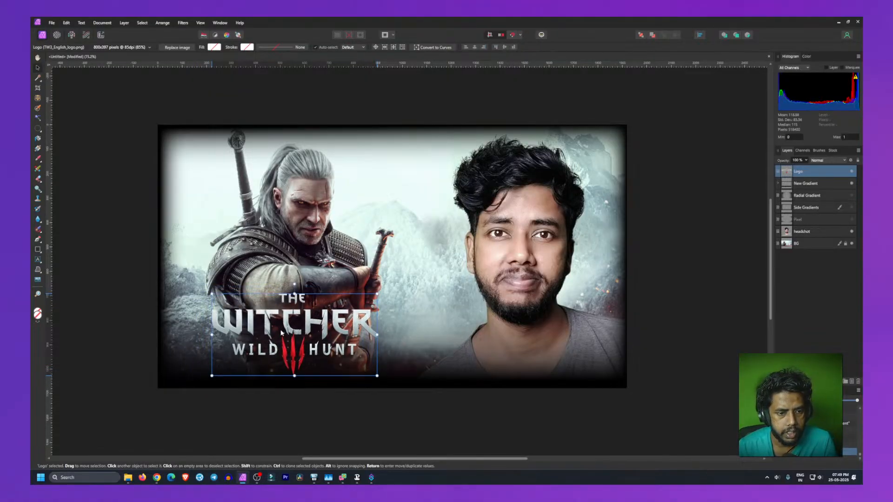
pyautogui.click(92, 342)
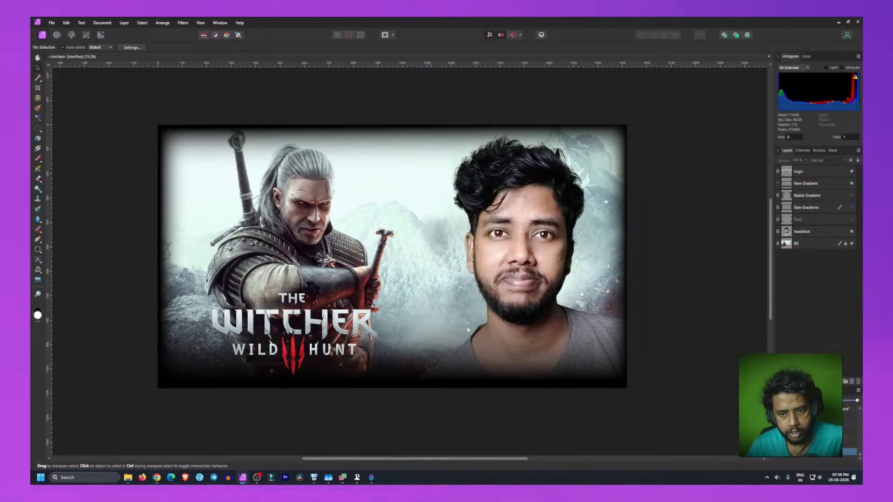
pyautogui.click(536, 244)
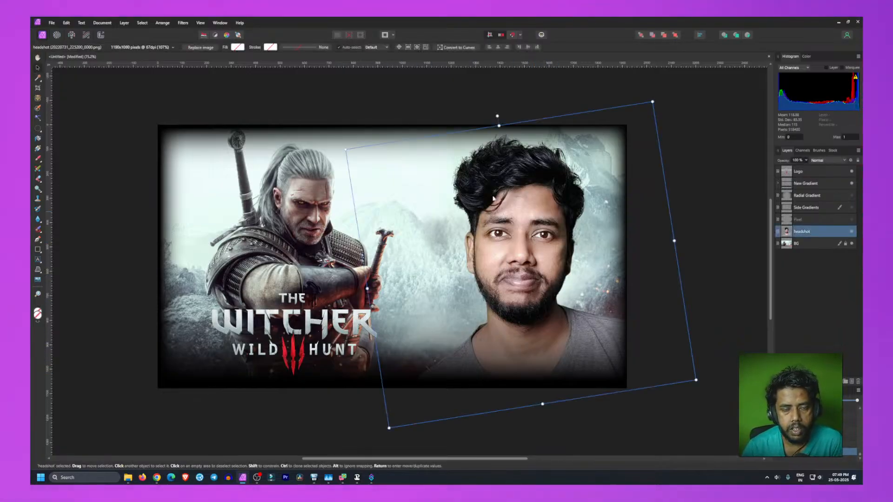
pyautogui.click(203, 35)
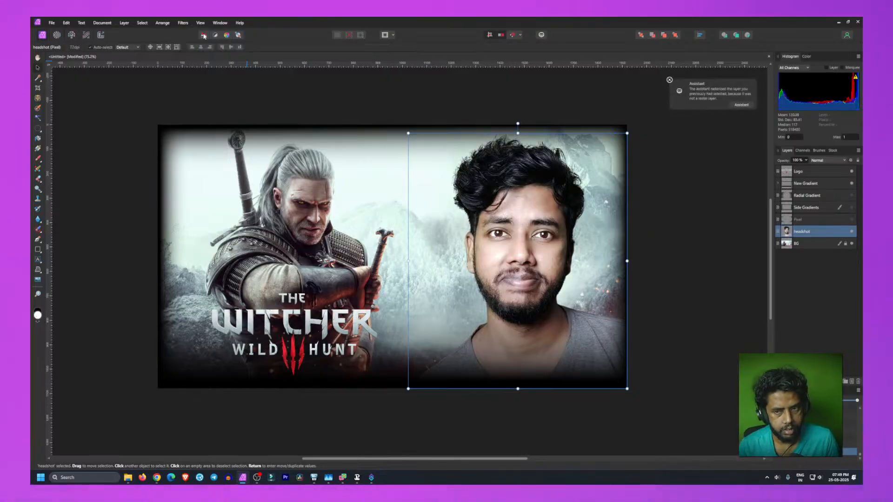
pyautogui.hotkey('ctrl', 'z')
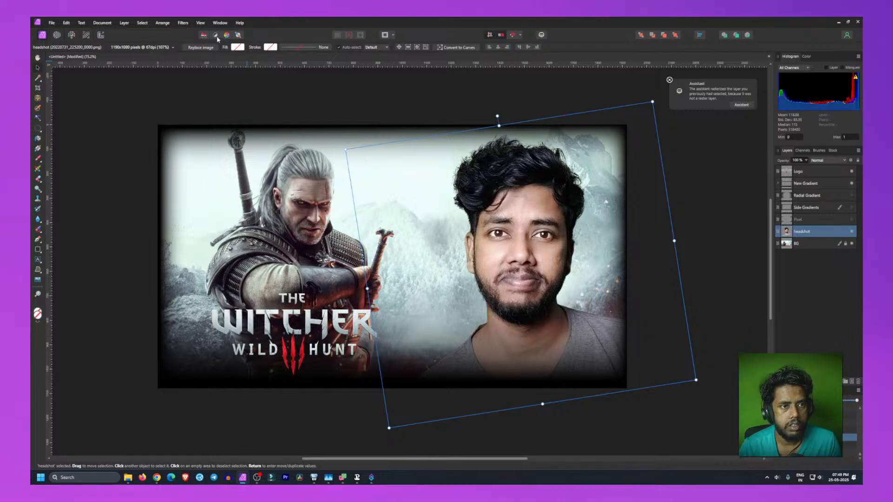
pyautogui.click(215, 36)
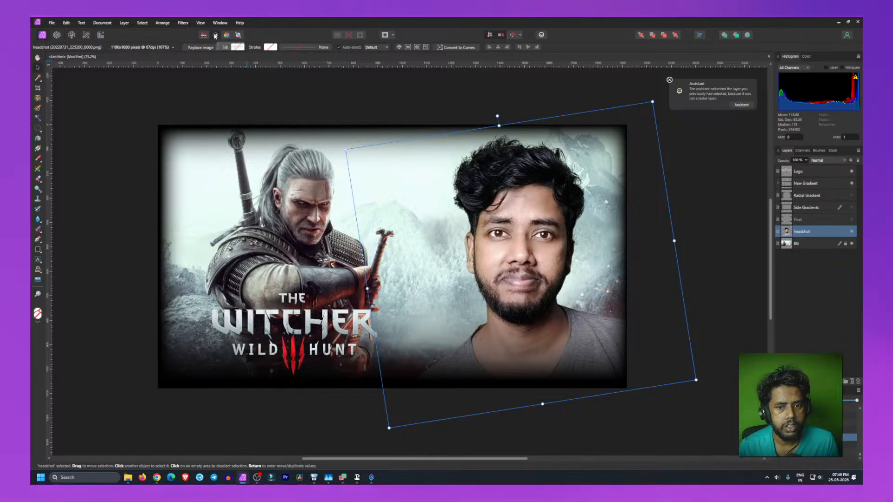
pyautogui.hotkey('ctrl', 'z')
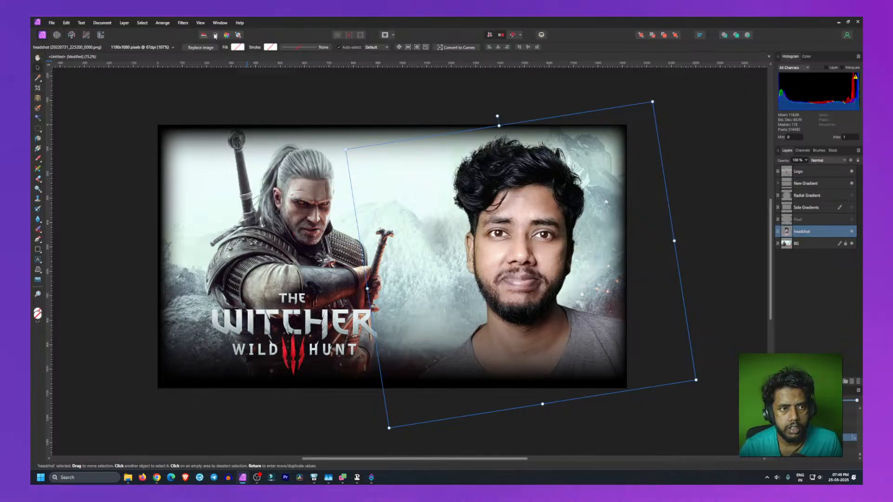
pyautogui.click(207, 35)
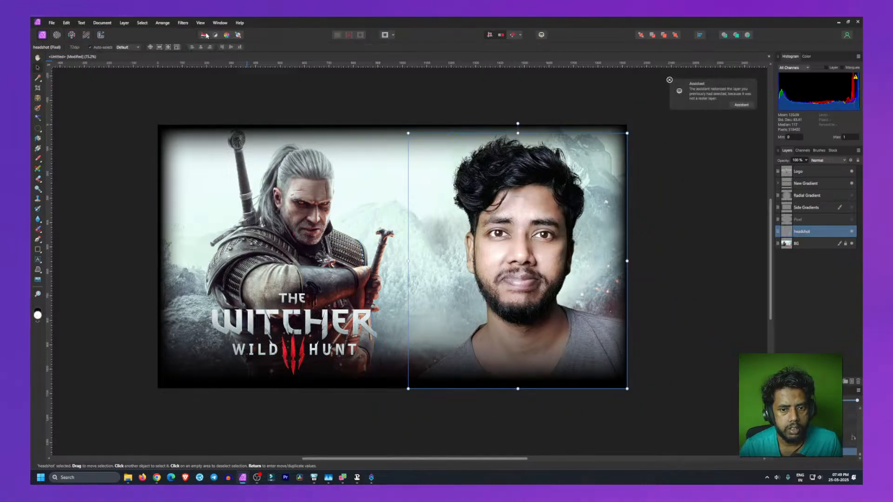
pyautogui.hotkey('ctrl', 'z')
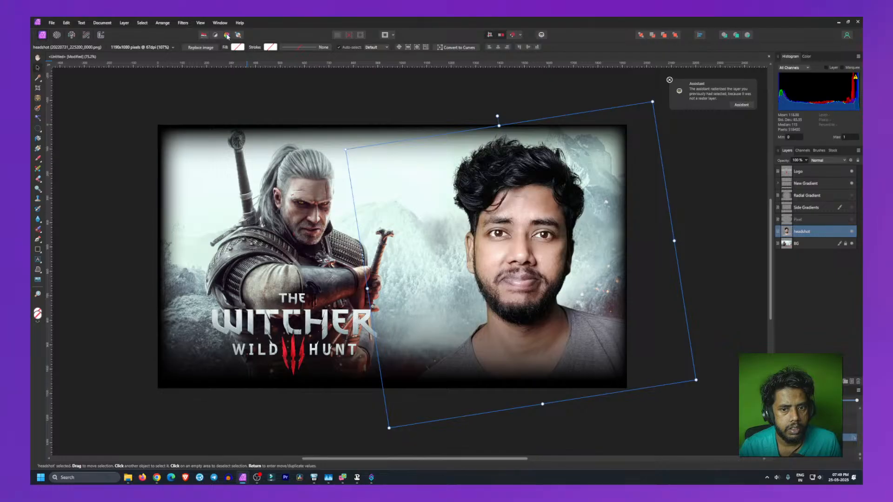
pyautogui.click(227, 36)
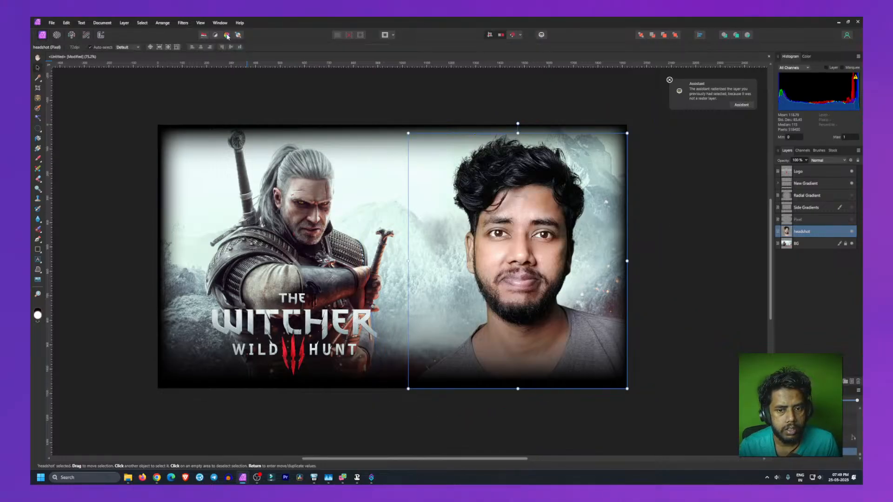
pyautogui.hotkey('ctrl', 'z')
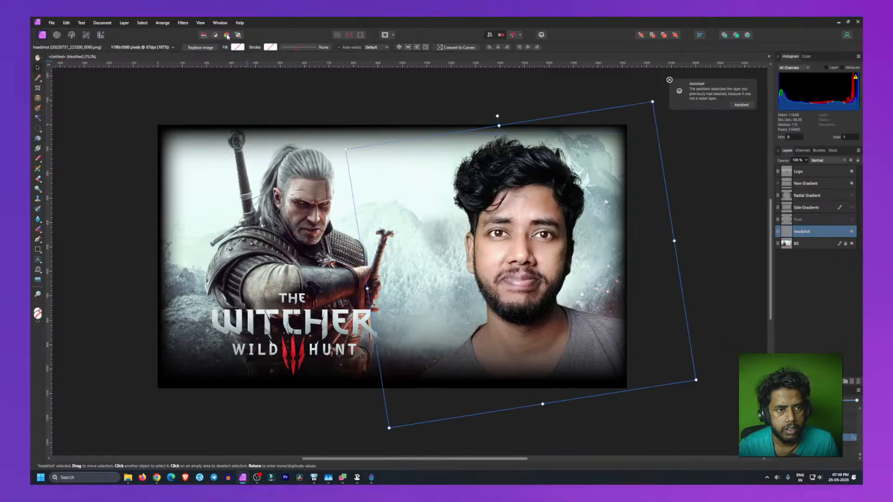
pyautogui.click(227, 36)
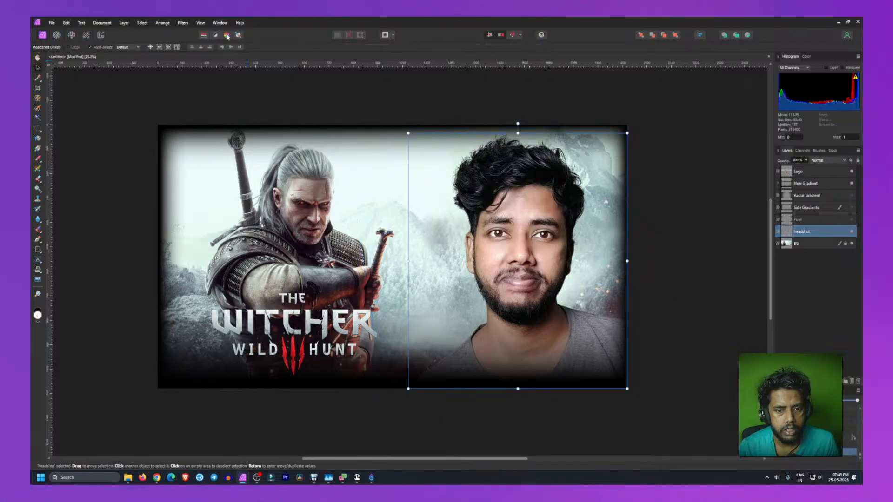
pyautogui.hotkey('ctrl', 'z')
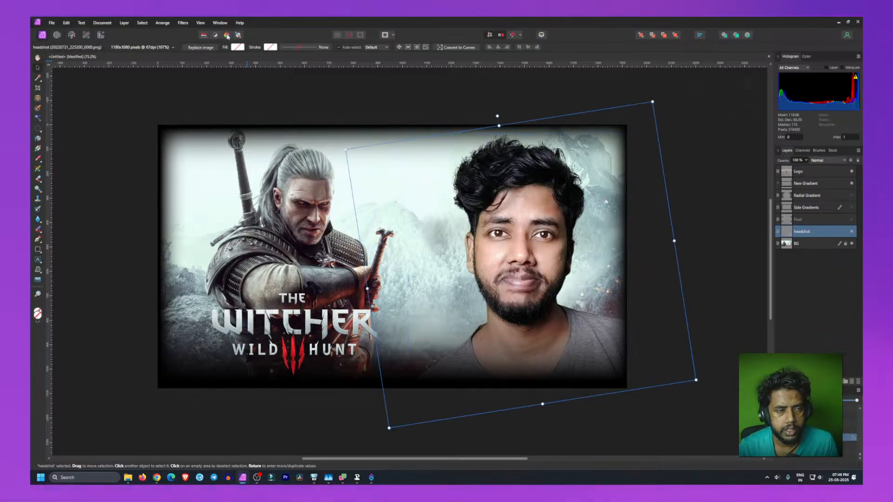
pyautogui.click(227, 36)
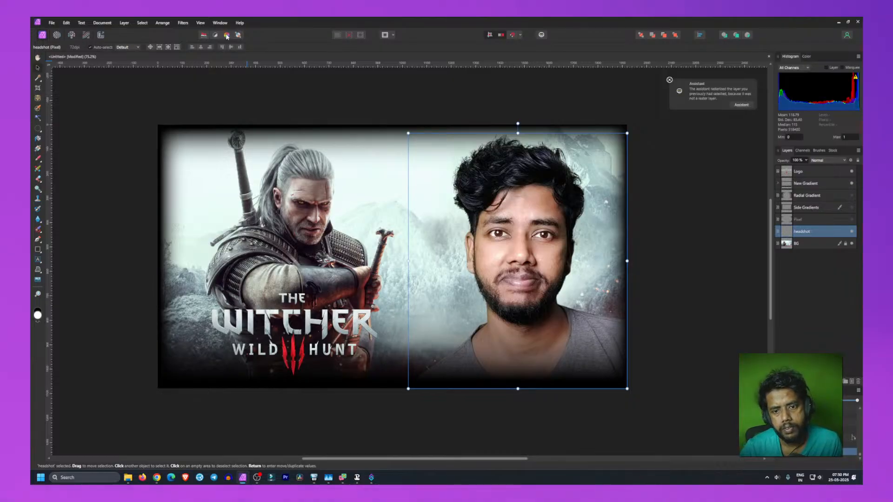
pyautogui.hotkey('ctrl', 'z')
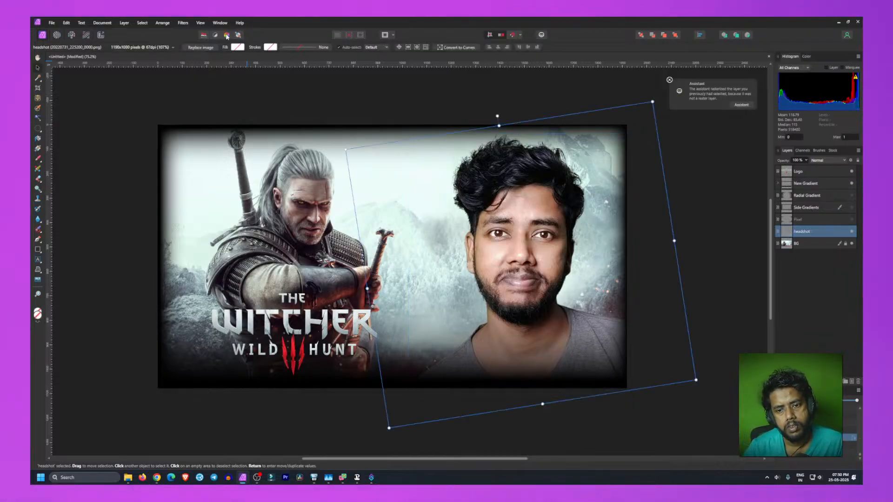
pyautogui.click(227, 36)
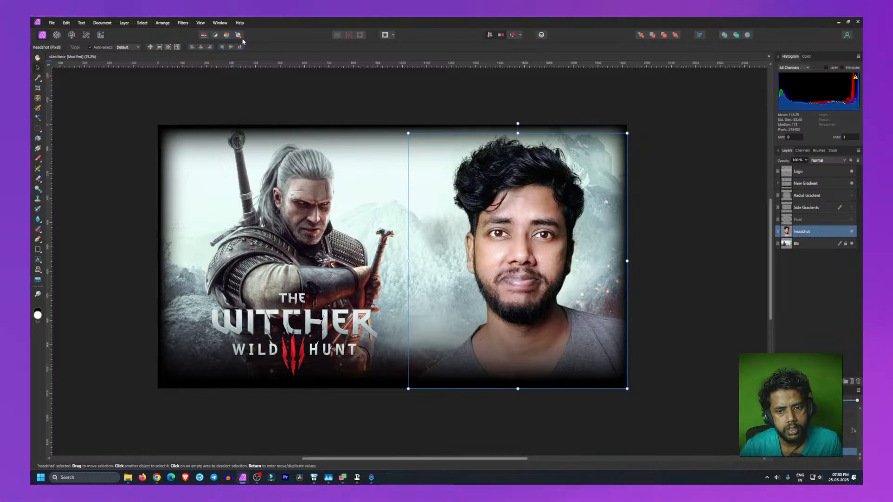
pyautogui.click(134, 287)
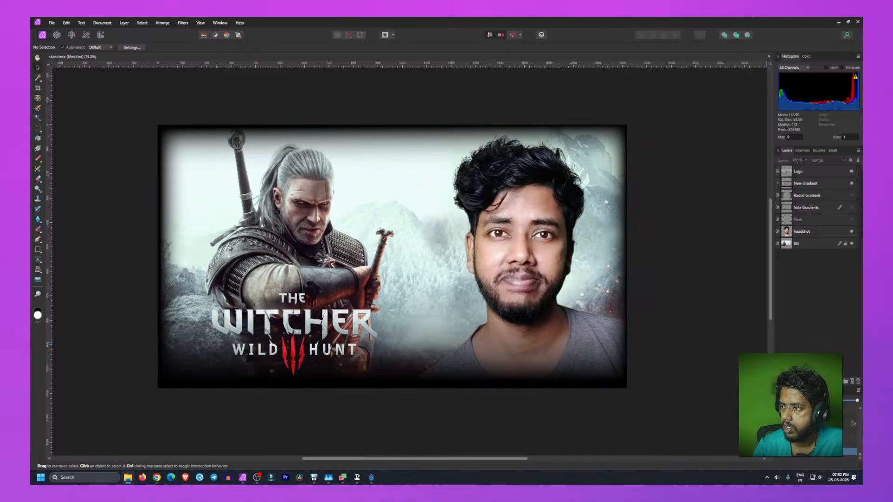
pyautogui.hotkey('alt', 'Tab')
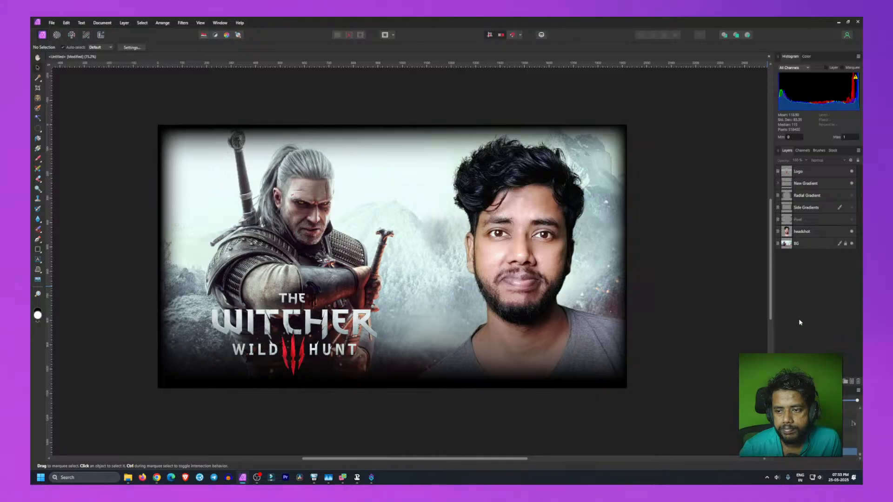
# Step: Add a new pixel layer and draw a small horizontal rectangle above Geralt's head near the top of the canvas
pyautogui.click(851, 381)
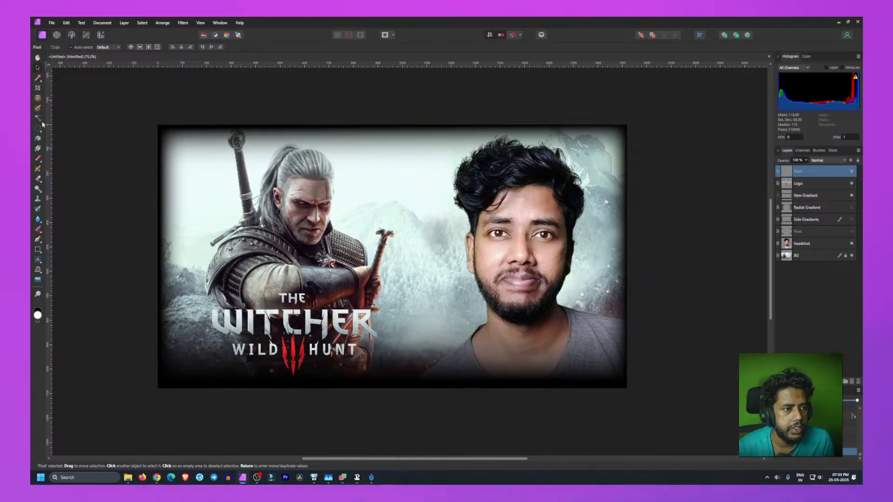
pyautogui.click(38, 249)
pyautogui.moveTo(349, 167)
pyautogui.mouseDown()
pyautogui.moveTo(377, 195)
pyautogui.moveTo(404, 180)
pyautogui.mouseUp()
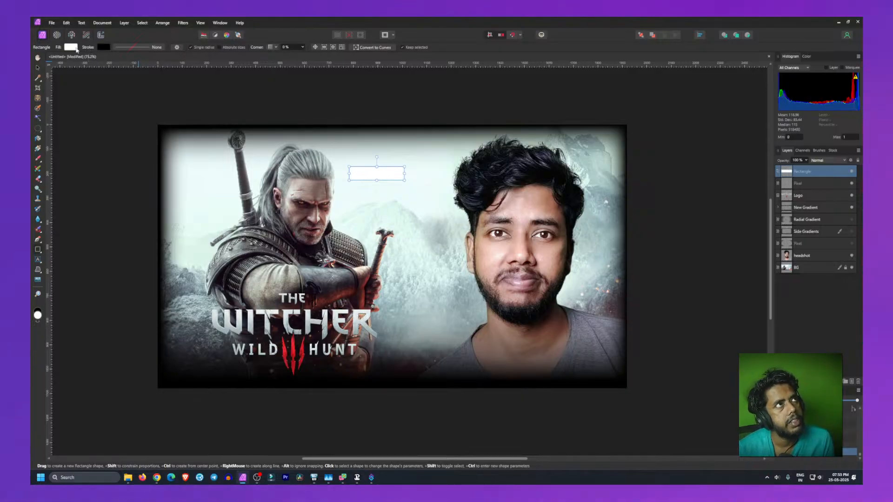
# Step: Set the rectangle's fill colour to pure red, hex FF0000
pyautogui.click(71, 46)
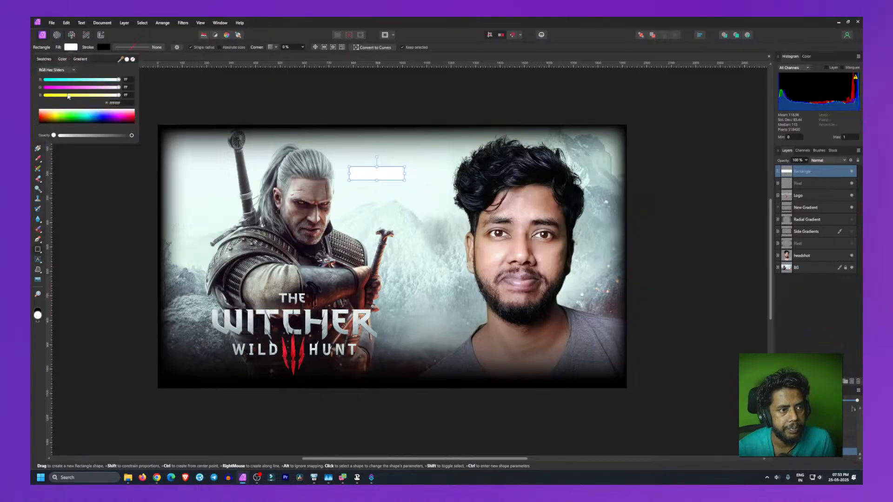
pyautogui.click(133, 121)
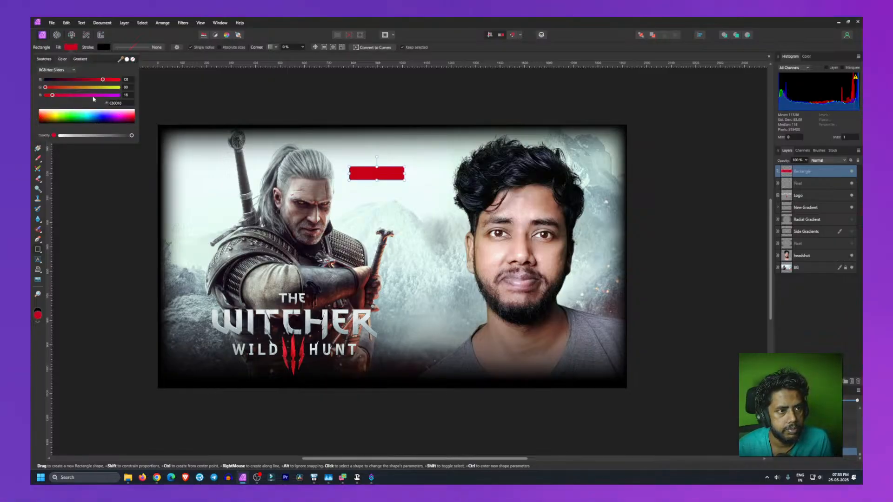
pyautogui.click(127, 103)
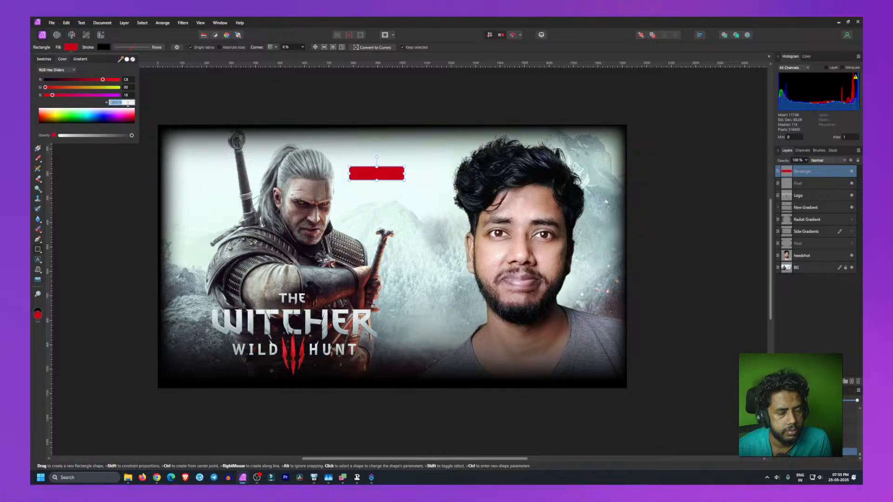
pyautogui.write('ff0000')
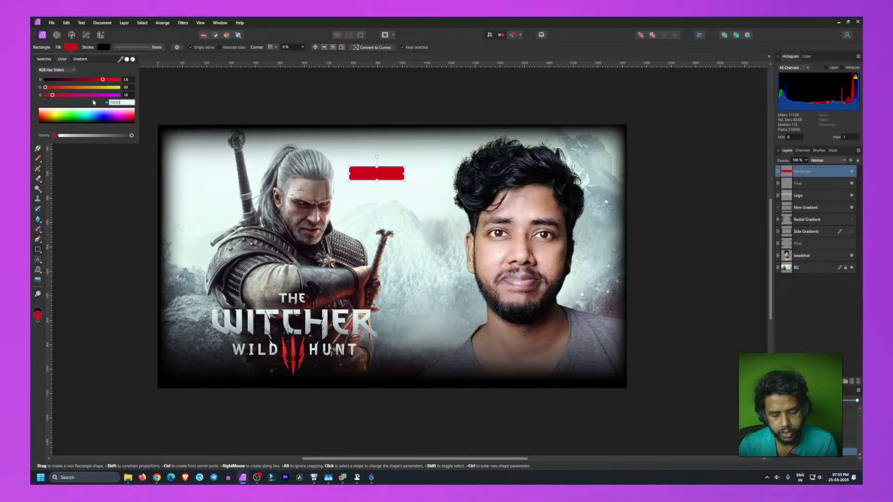
pyautogui.press('Return')
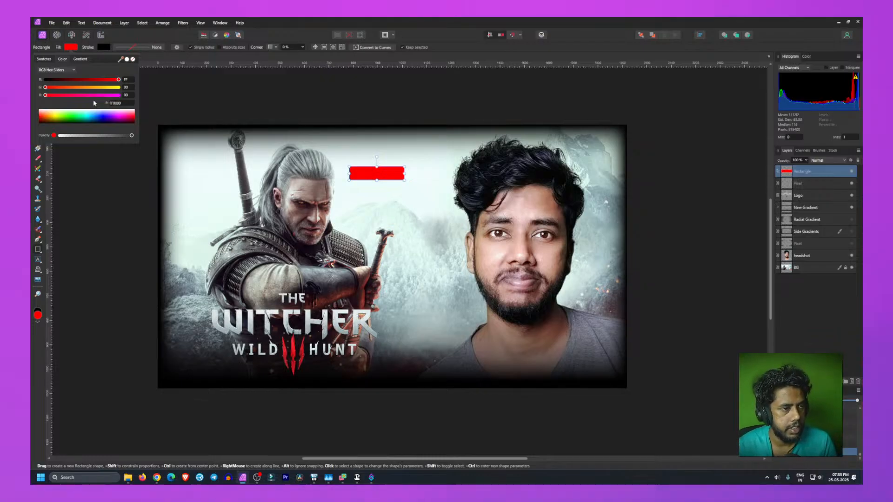
pyautogui.click(122, 49)
pyautogui.click(124, 49)
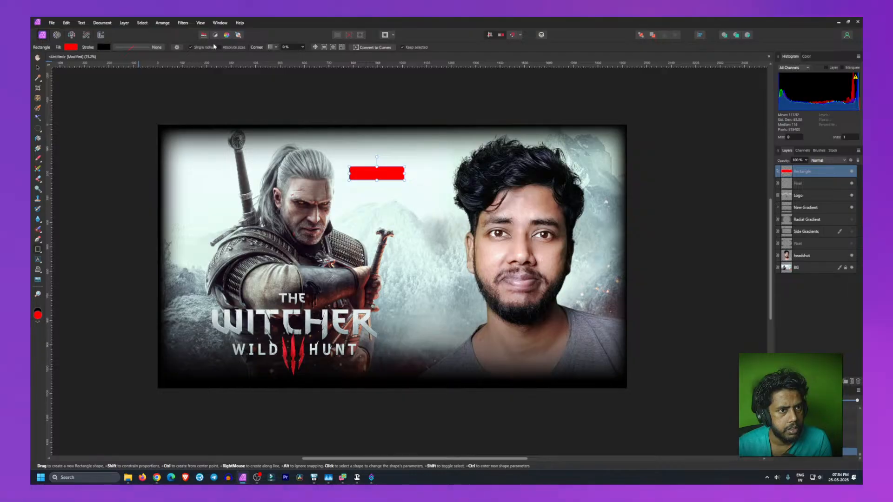
# Step: Change the rectangle into a rounded rectangle with the Rounded corner type
pyautogui.click(176, 47)
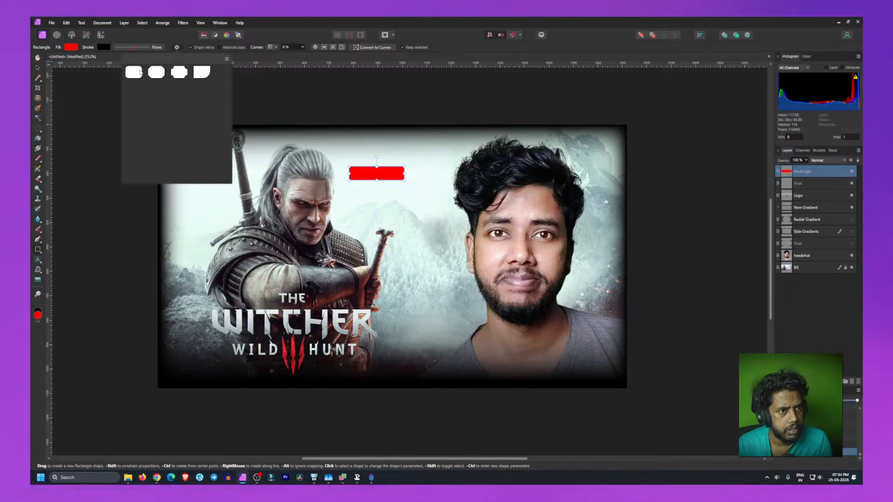
pyautogui.click(134, 72)
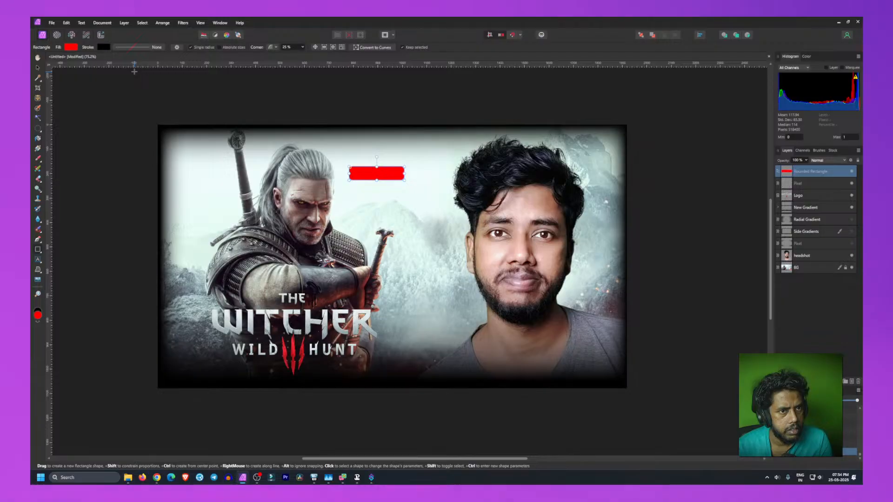
pyautogui.click(276, 48)
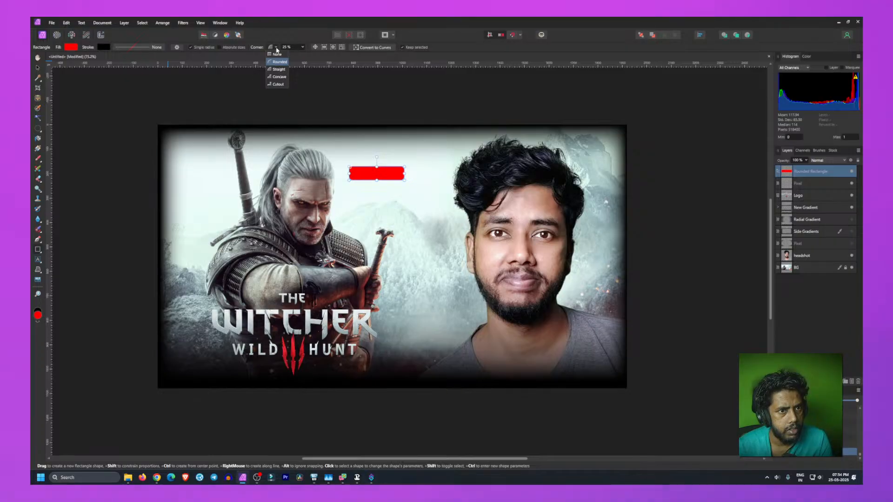
pyautogui.click(277, 49)
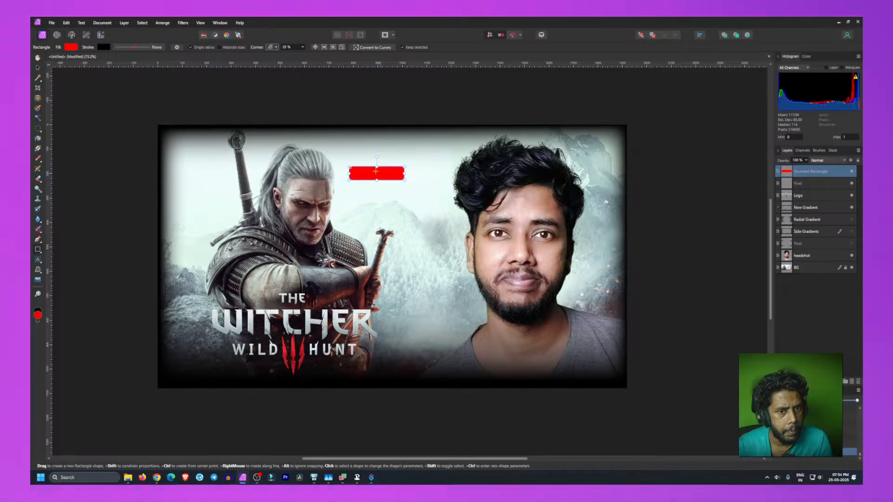
# Step: Set the rounded rectangle's corner radius to 5%
pyautogui.click(304, 47)
pyautogui.moveTo(304, 55); pyautogui.dragTo(299, 57)
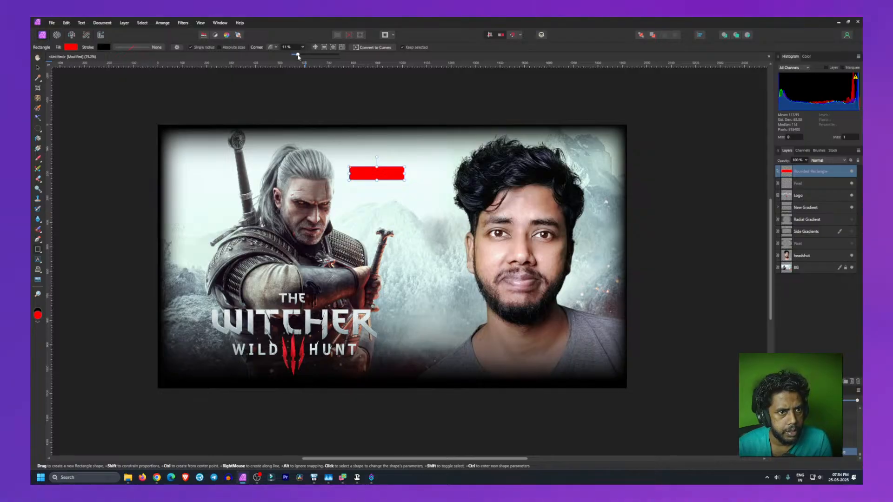
pyautogui.moveTo(298, 57); pyautogui.dragTo(297, 58)
pyautogui.click(307, 102)
pyautogui.click(381, 174)
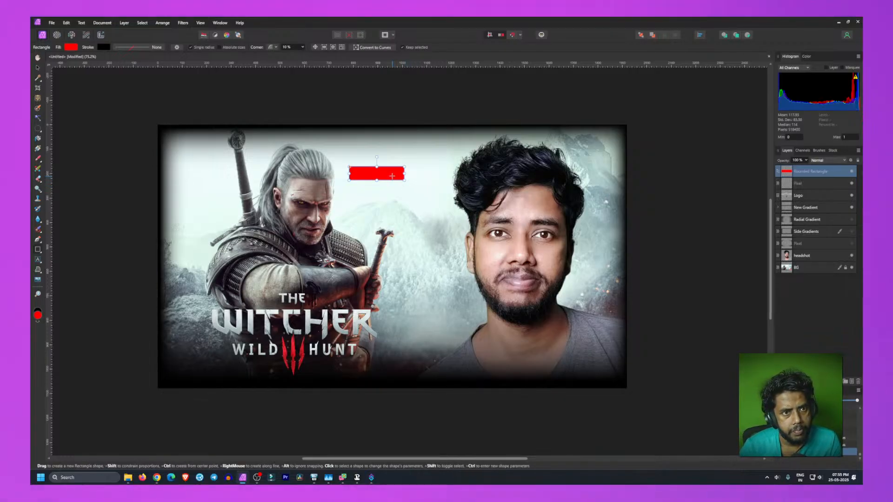
pyautogui.click(286, 46)
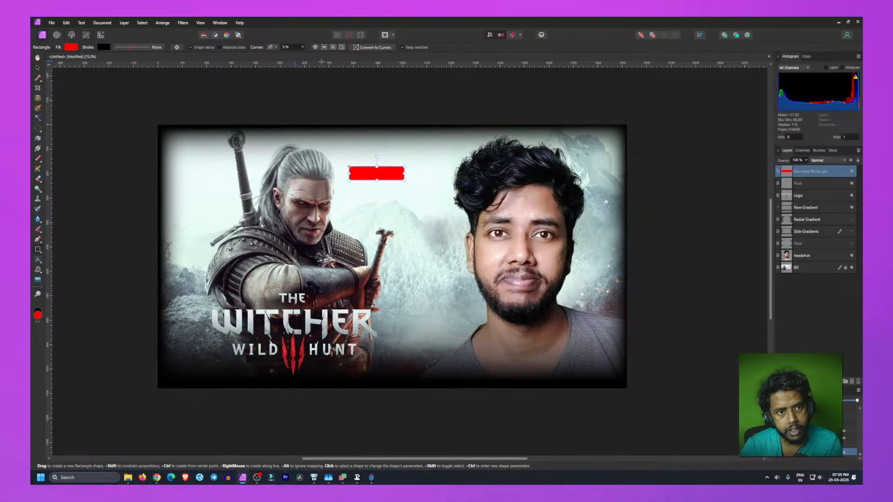
pyautogui.click(345, 101)
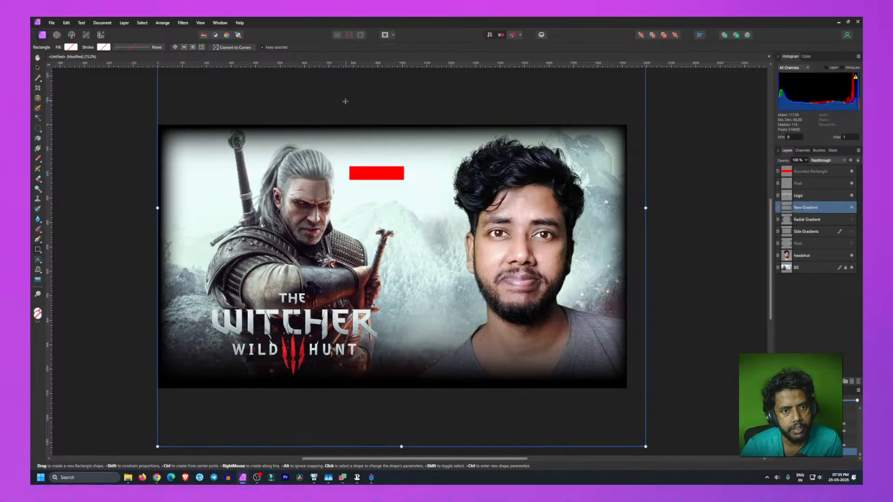
pyautogui.click(383, 177)
pyautogui.moveTo(383, 177); pyautogui.dragTo(357, 170)
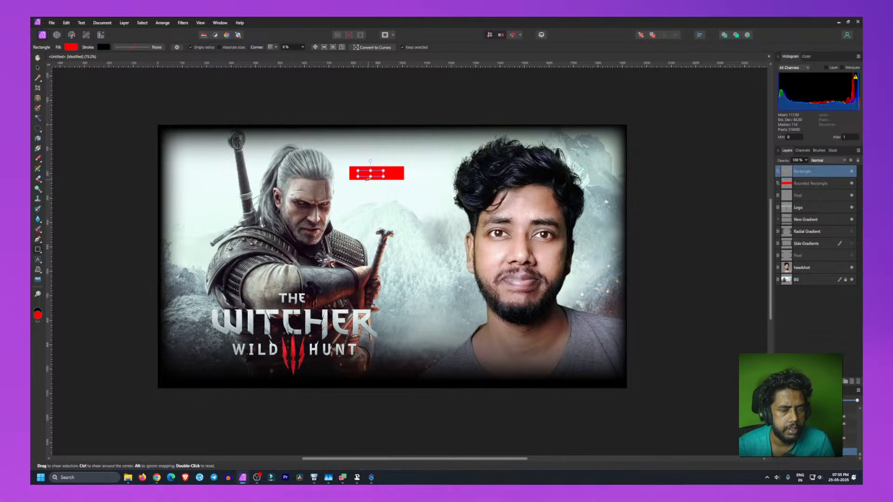
pyautogui.hotkey('ctrl', 'z')
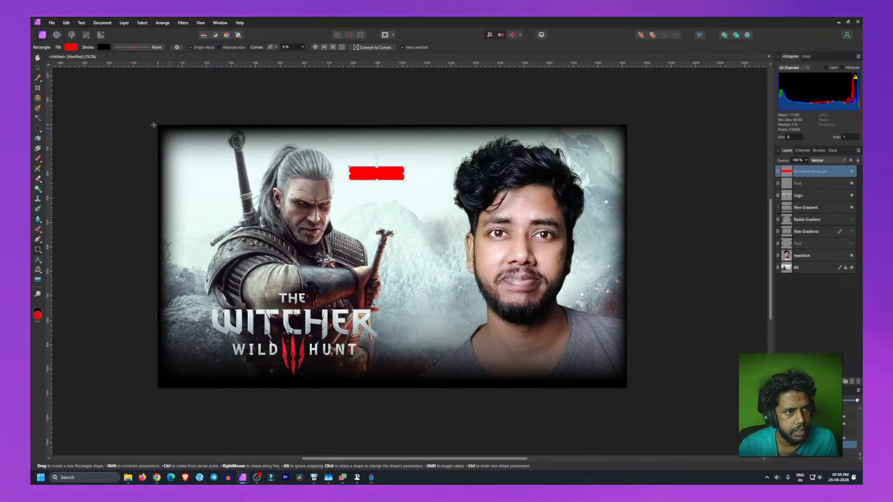
# Step: Move the red rounded rectangle slightly lower above Geralt's head
pyautogui.press('v')
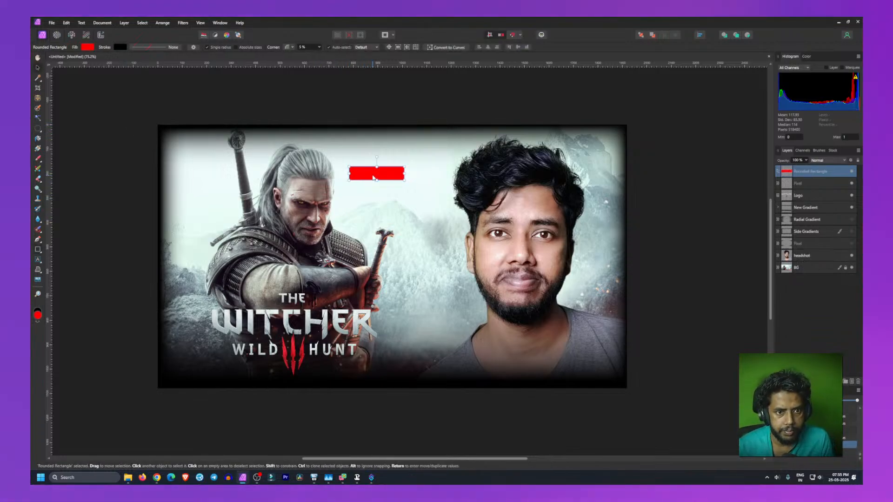
pyautogui.press('m')
pyautogui.moveTo(390, 177)
pyautogui.mouseDown()
pyautogui.moveTo(421, 177)
pyautogui.moveTo(393, 257)
pyautogui.moveTo(391, 185)
pyautogui.mouseUp()
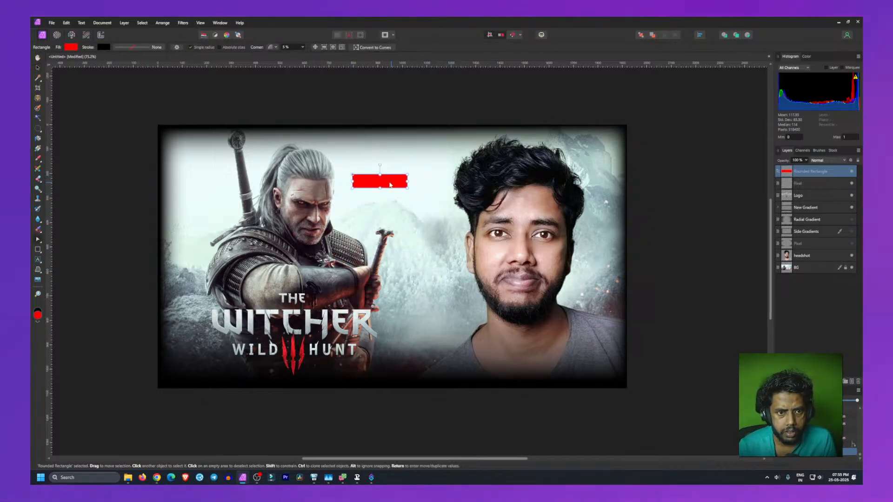
pyautogui.click(109, 208)
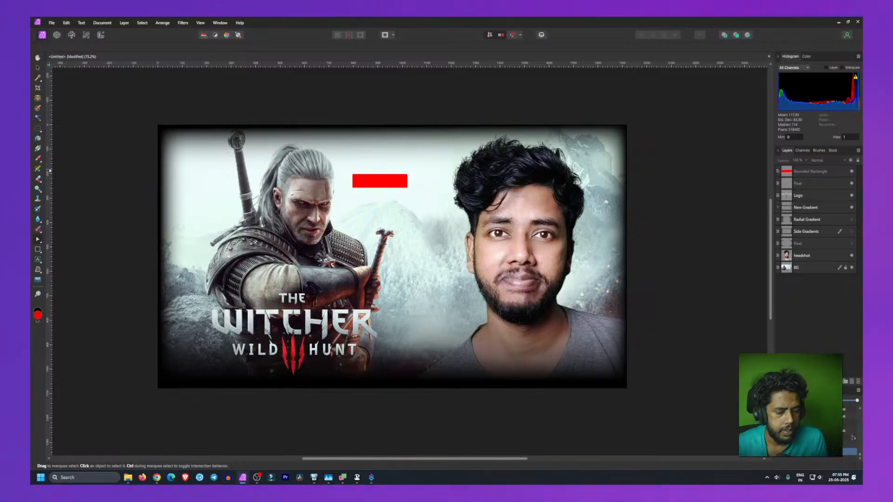
# Step: Add artistic text reading LIVE inside the red rounded rectangle
pyautogui.press('t')
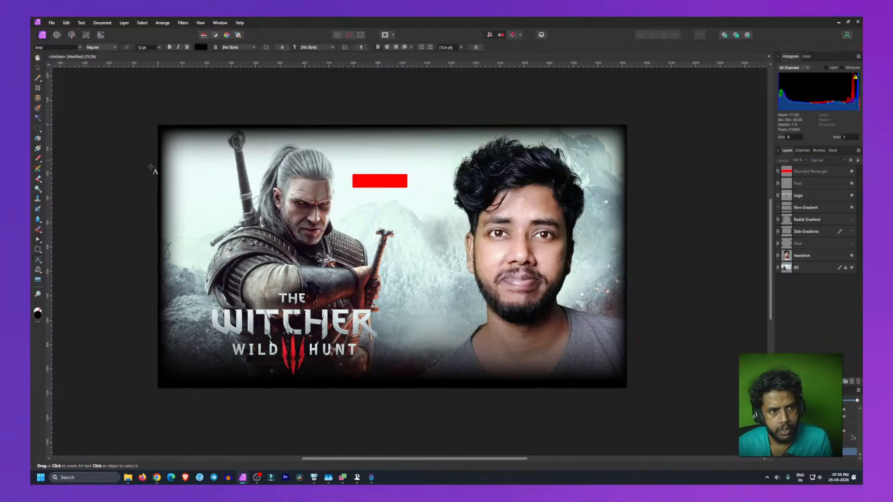
pyautogui.click(370, 178)
pyautogui.write('LIVE')
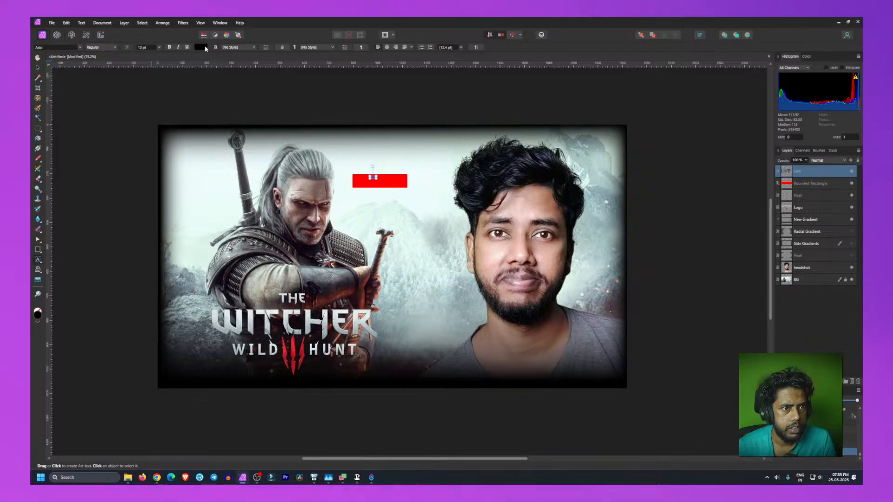
# Step: Set the LIVE text colour to white
pyautogui.click(205, 48)
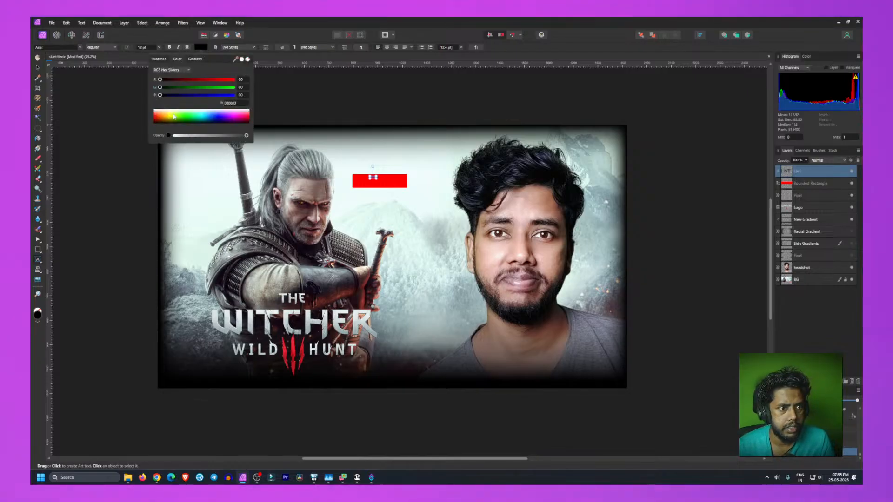
pyautogui.moveTo(174, 116); pyautogui.dragTo(135, 99)
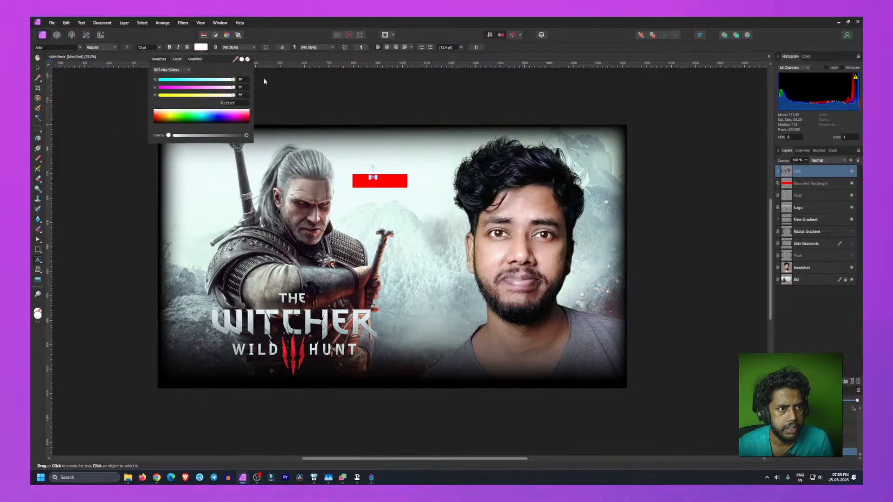
pyautogui.click(65, 45)
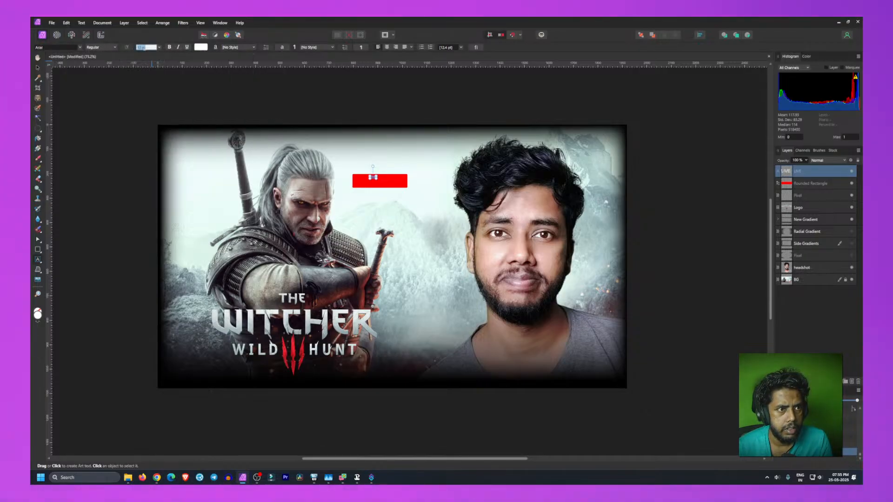
# Step: Set the LIVE text's font size to 36 pt
pyautogui.click(153, 47)
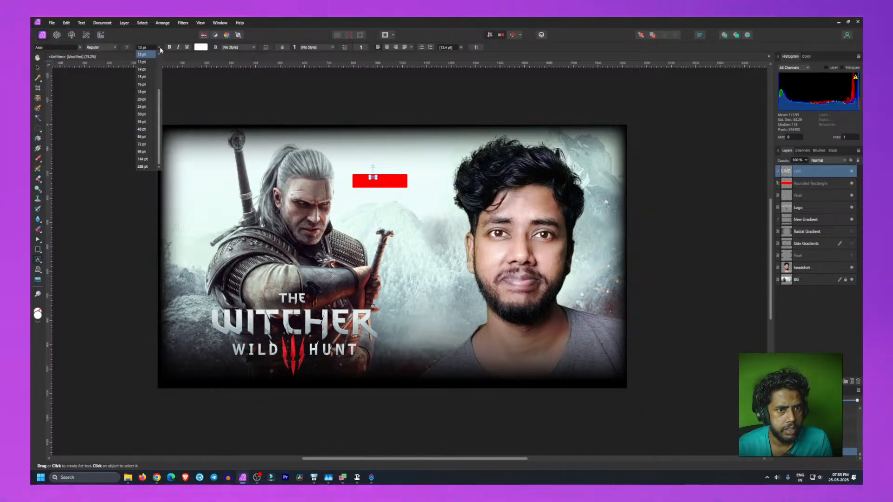
pyautogui.click(145, 114)
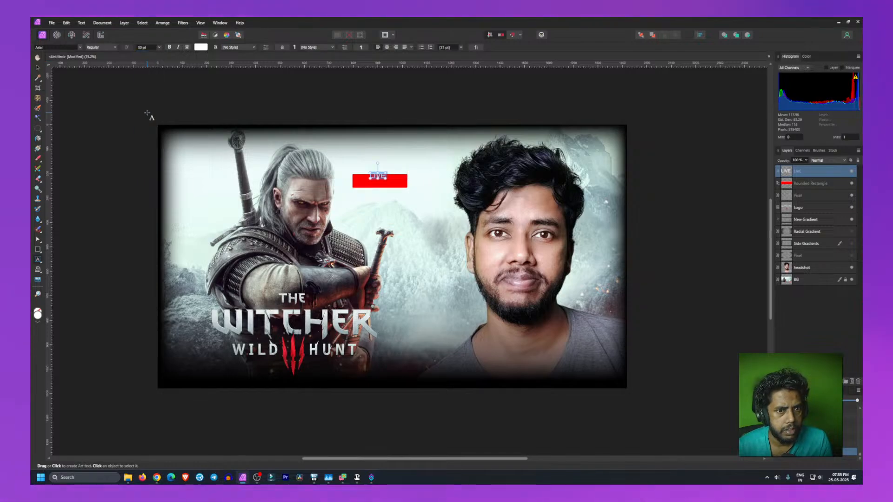
pyautogui.click(159, 47)
pyautogui.click(145, 122)
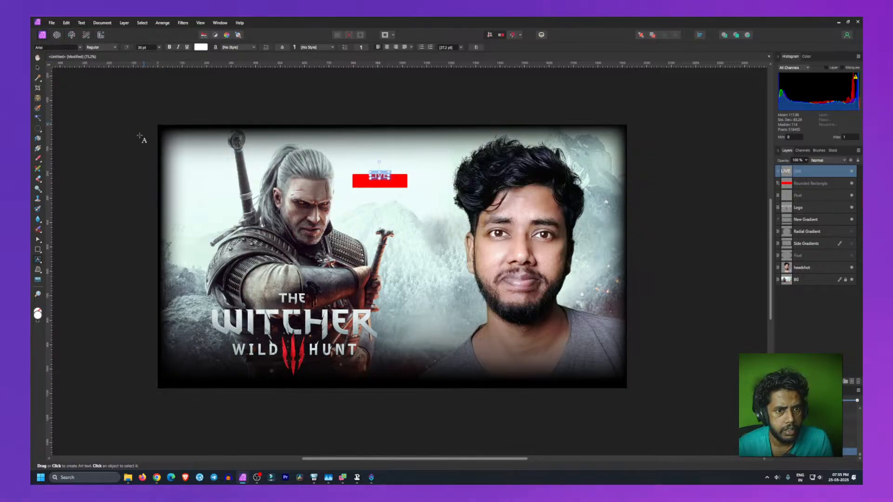
pyautogui.press('Escape')
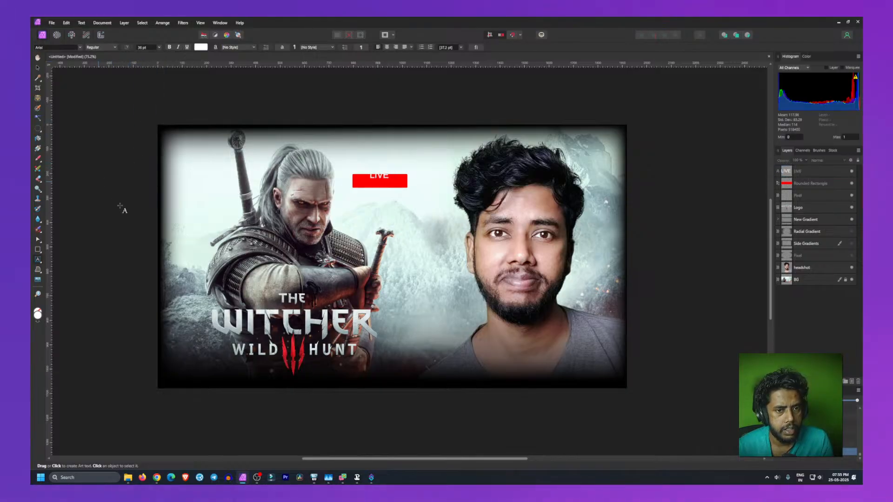
# Step: Move the LIVE text toward the right end of the red rounded rectangle
pyautogui.click(380, 177)
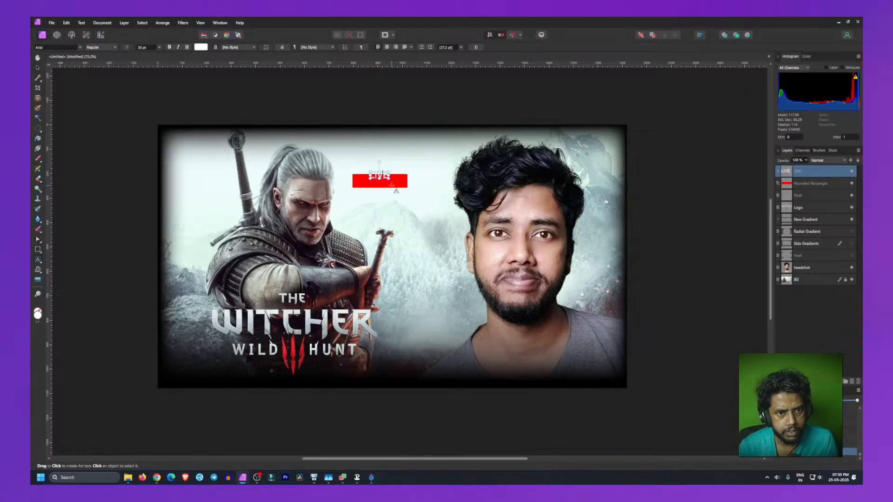
pyautogui.press('Escape')
pyautogui.press('v')
pyautogui.moveTo(379, 178)
pyautogui.mouseDown()
pyautogui.moveTo(406, 182)
pyautogui.moveTo(385, 180)
pyautogui.moveTo(391, 184)
pyautogui.mouseUp()
pyautogui.click(135, 175)
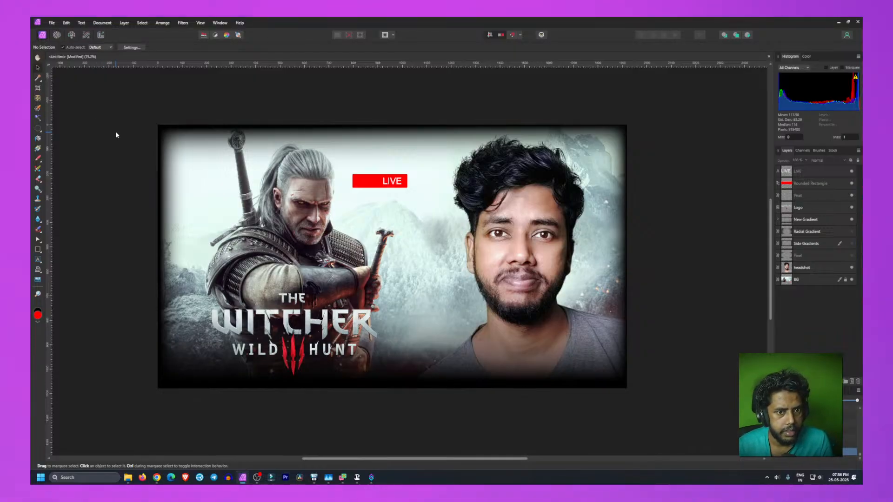
pyautogui.click(391, 185)
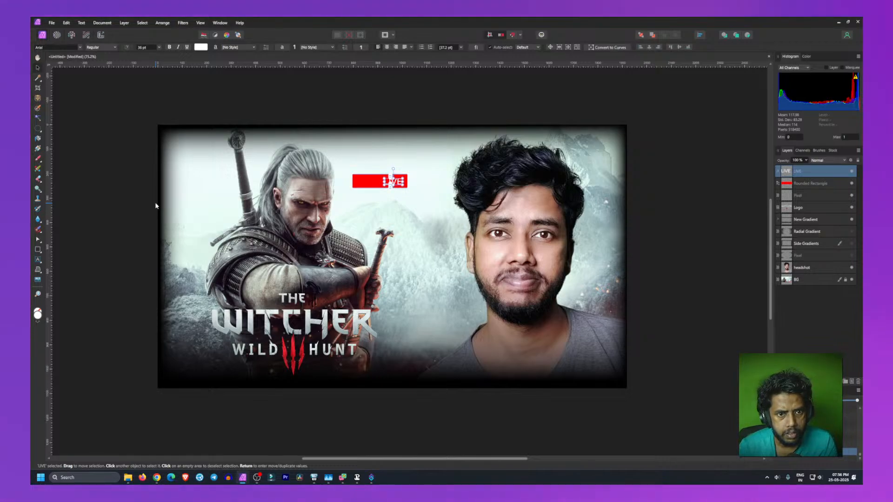
pyautogui.click(91, 193)
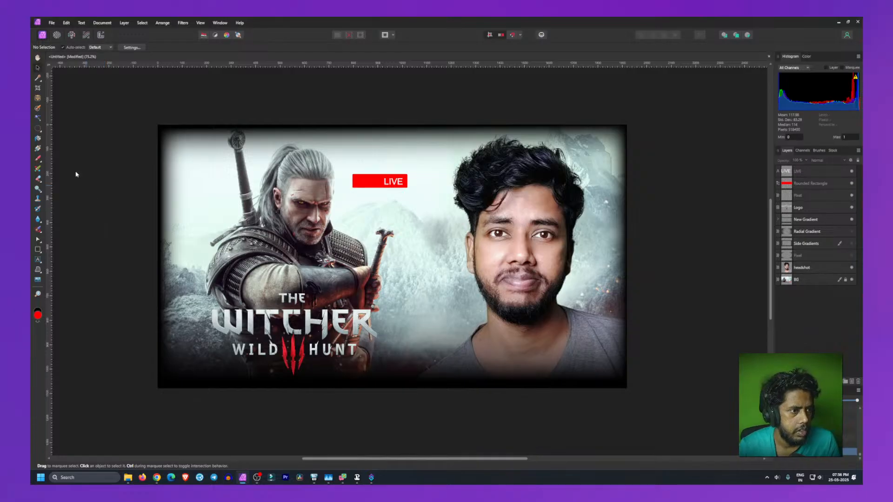
# Step: Draw a small white circle at the left end of the red rounded rectangle with the Ellipse tool
pyautogui.click(39, 251)
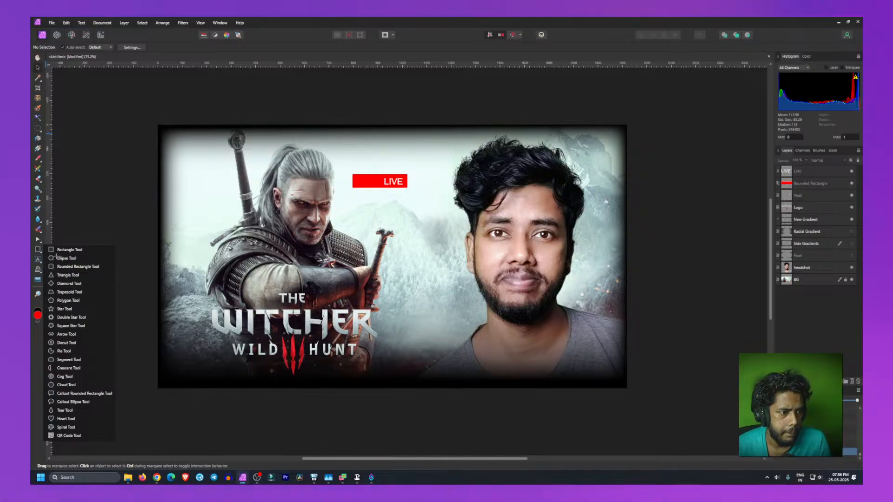
pyautogui.click(58, 258)
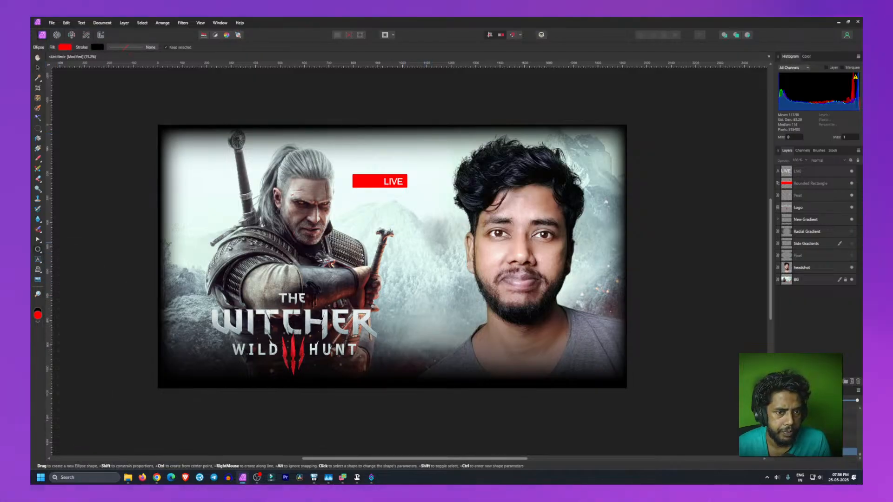
pyautogui.click(65, 48)
pyautogui.moveTo(43, 113); pyautogui.dragTo(31, 96)
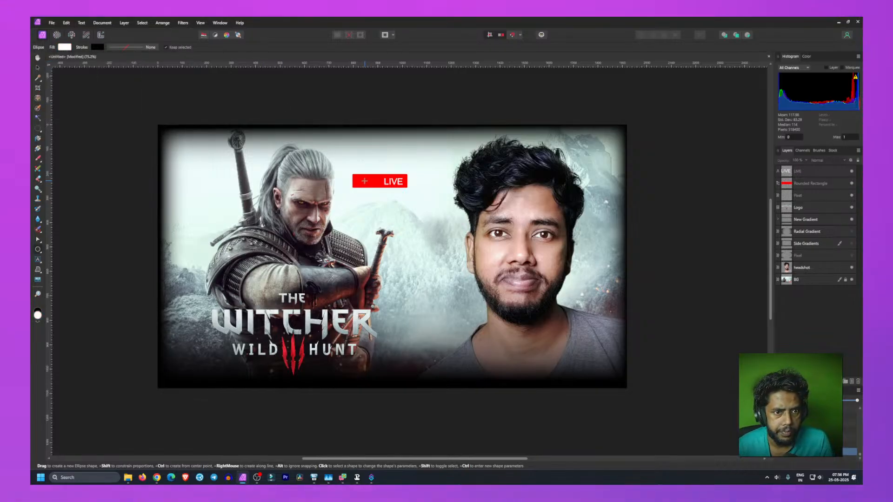
pyautogui.moveTo(354, 176); pyautogui.dragTo(365, 182)
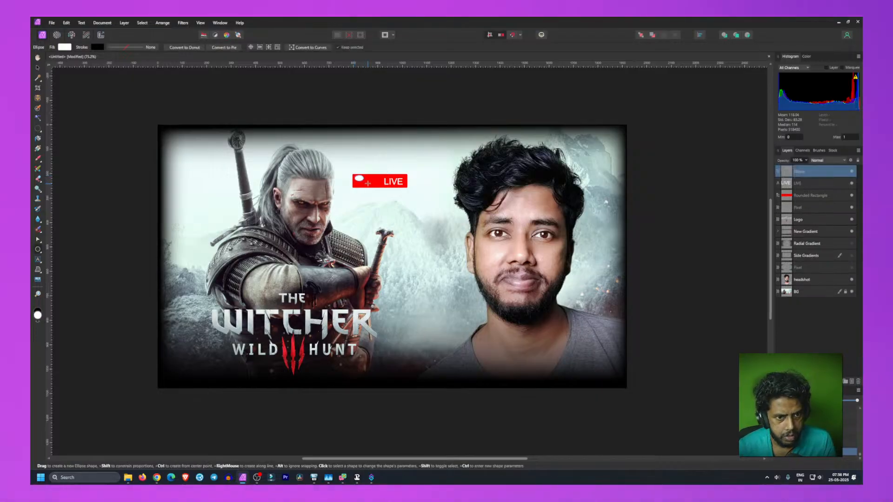
pyautogui.hotkey('ctrl', 'z')
pyautogui.moveTo(359, 178); pyautogui.dragTo(363, 180)
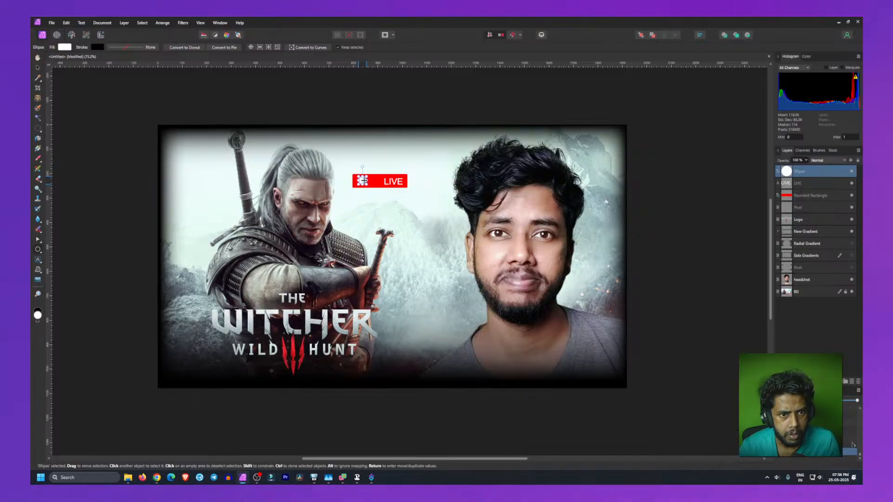
# Step: Nudge the white circle slightly upward to centre it vertically in the red box
pyautogui.click(111, 207)
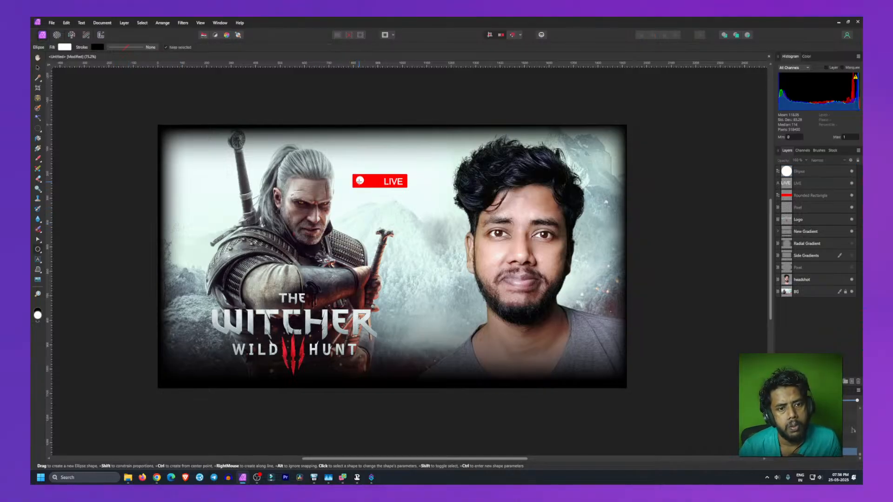
pyautogui.click(360, 181)
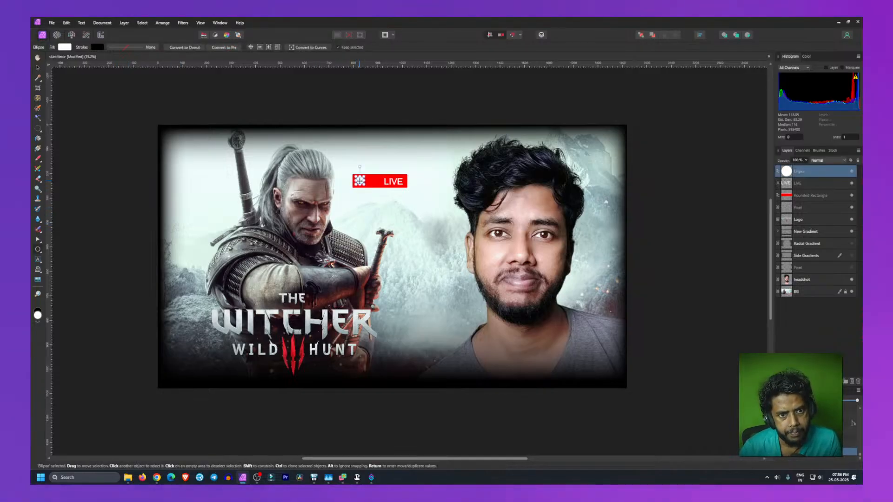
pyautogui.moveTo(360, 180); pyautogui.dragTo(360, 182)
pyautogui.press('Up')
pyautogui.press('Up')
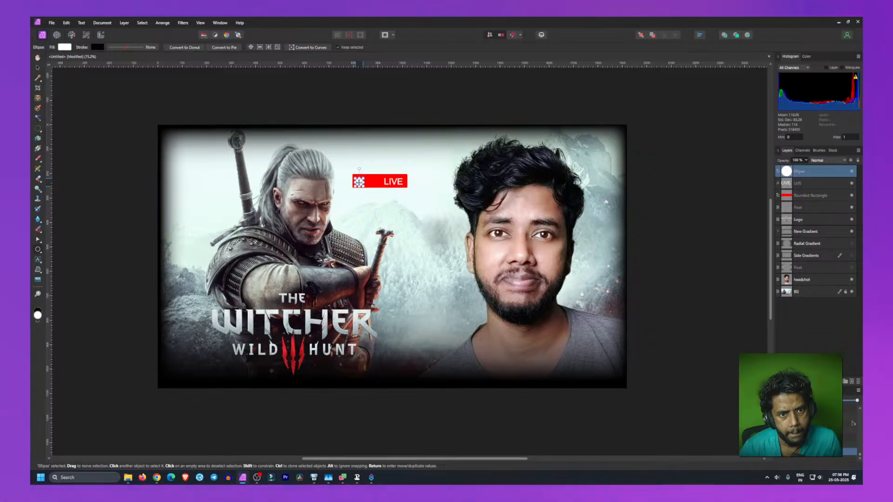
pyautogui.moveTo(359, 183); pyautogui.dragTo(360, 182)
pyautogui.press('m')
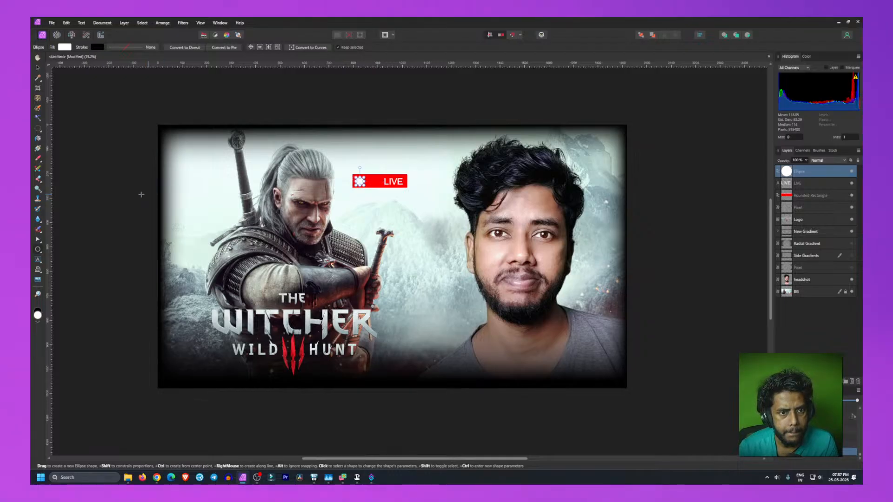
pyautogui.click(104, 183)
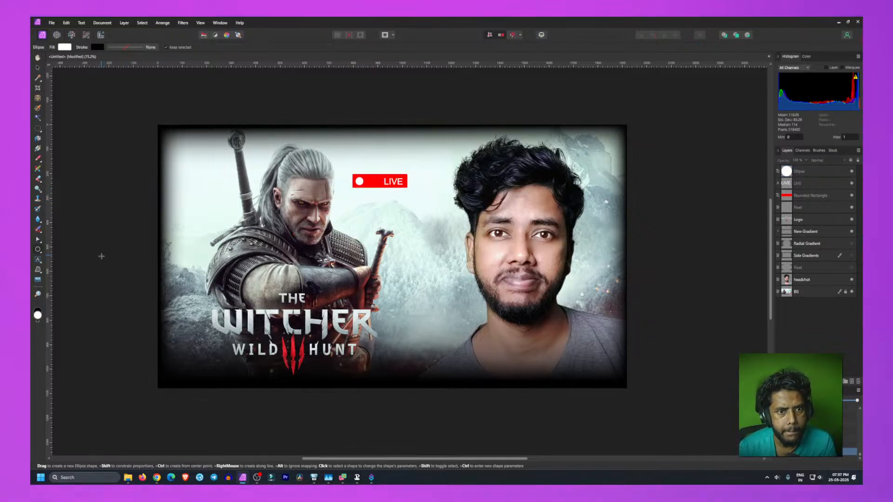
# Step: Move the LIVE text left, closer to the white circle
pyautogui.click(394, 182)
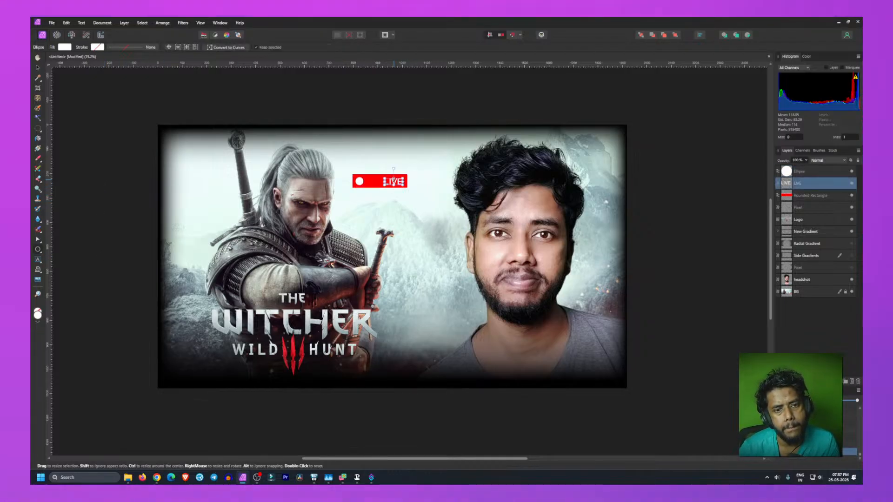
pyautogui.moveTo(393, 181); pyautogui.dragTo(384, 181)
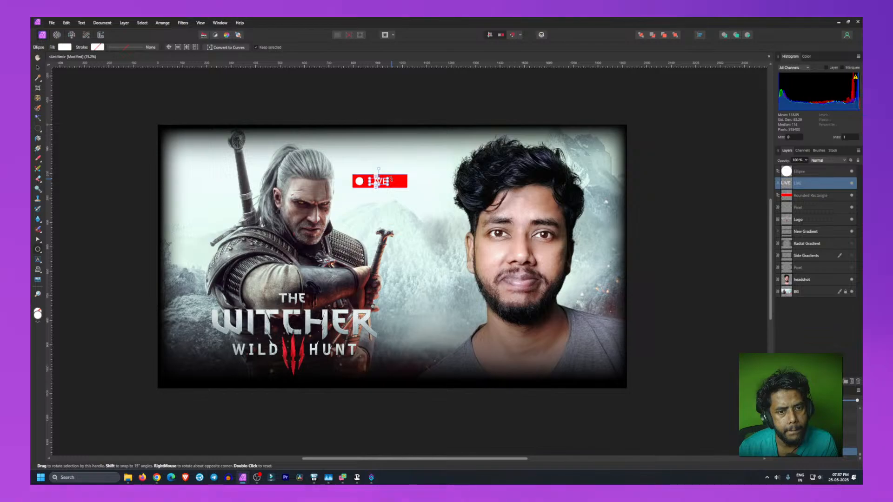
pyautogui.click(113, 199)
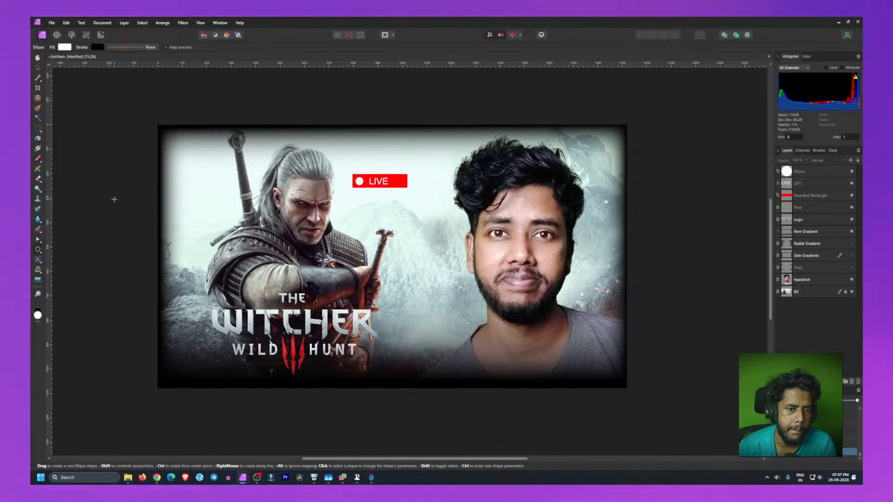
# Step: Shorten the red rounded rectangle from its right edge to fit the circle and text
pyautogui.click(404, 179)
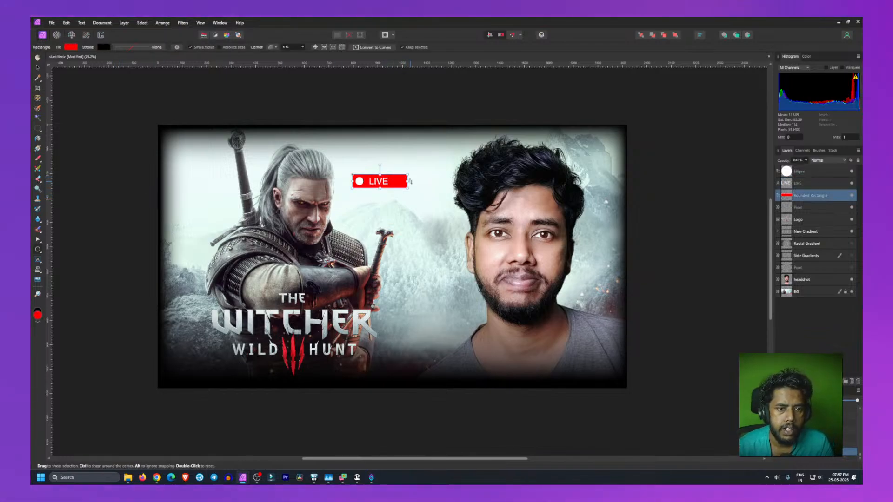
pyautogui.moveTo(410, 182); pyautogui.dragTo(392, 182)
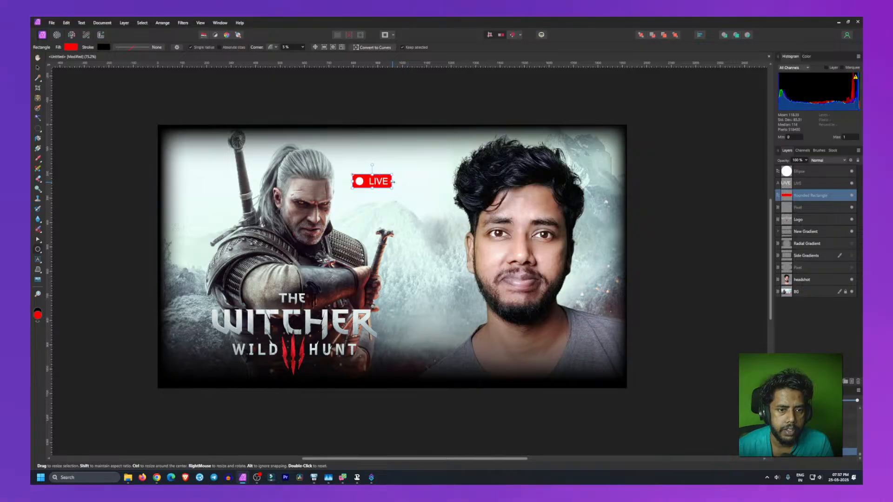
pyautogui.click(107, 199)
# Step: Try setting the LIVE text to bold
pyautogui.click(379, 182)
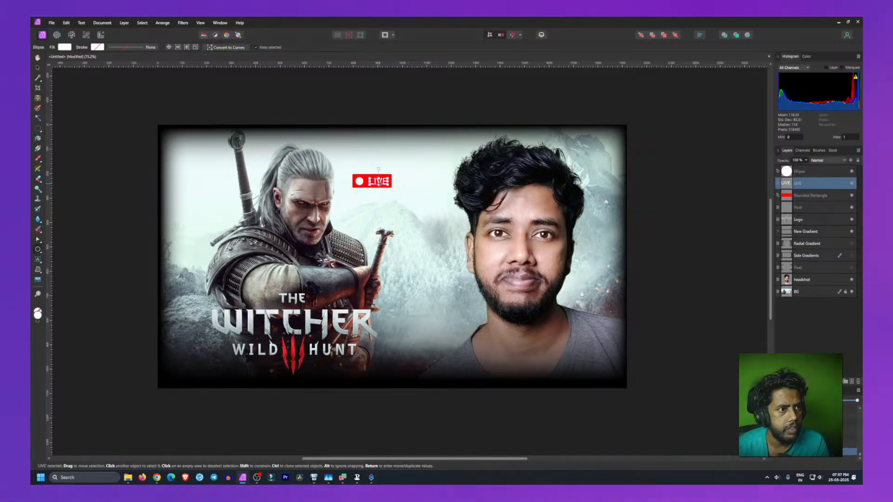
pyautogui.doubleClick(379, 182)
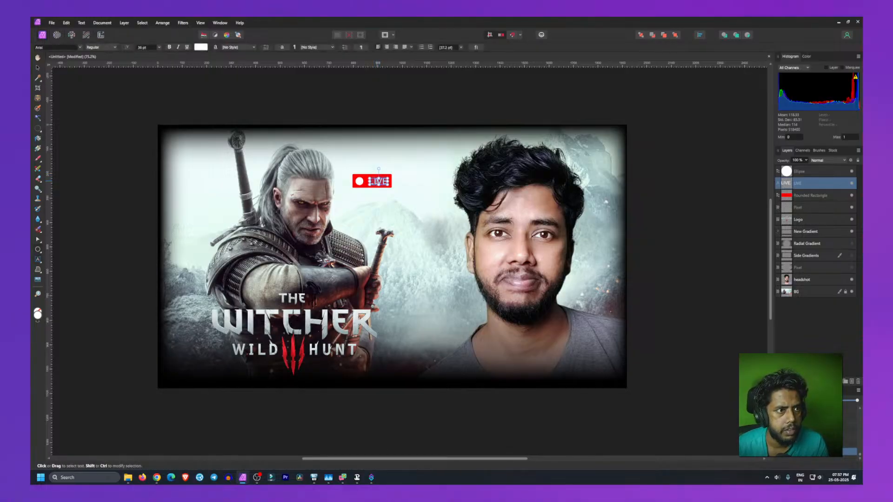
pyautogui.click(80, 48)
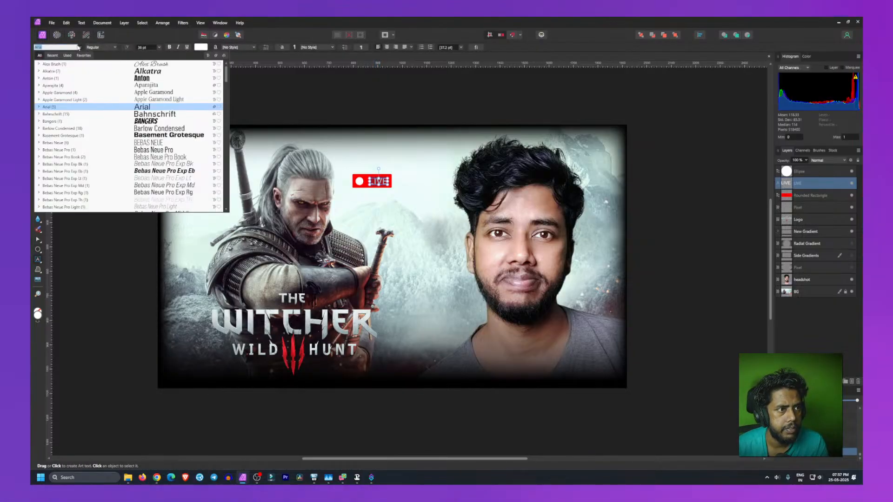
pyautogui.click(170, 47)
pyautogui.click(170, 47)
pyautogui.press('Escape')
pyautogui.press('Escape')
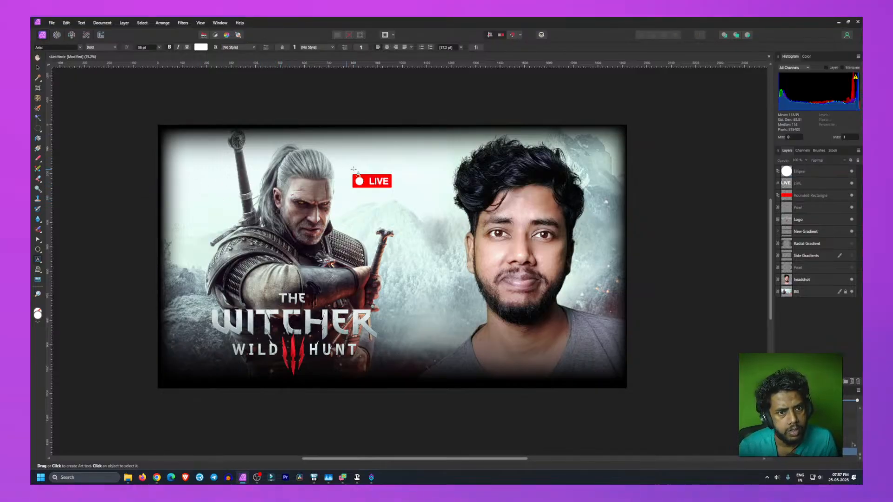
pyautogui.click(361, 186)
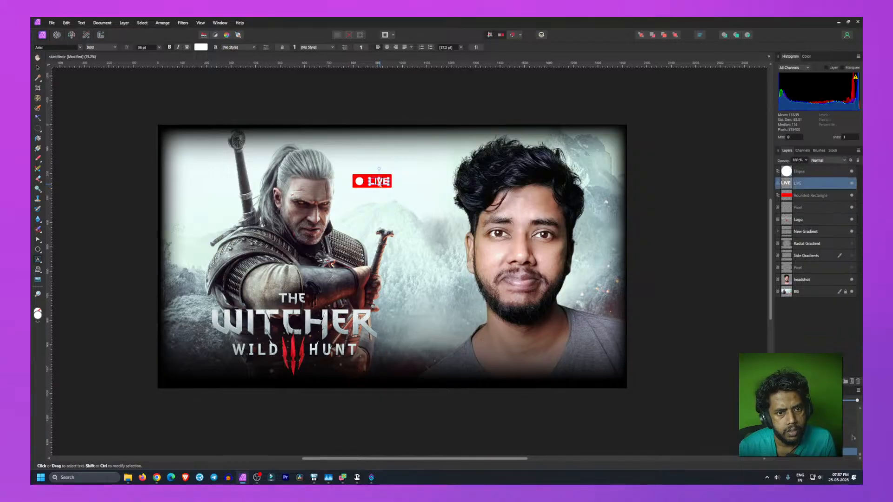
pyautogui.click(170, 48)
pyautogui.press('Escape')
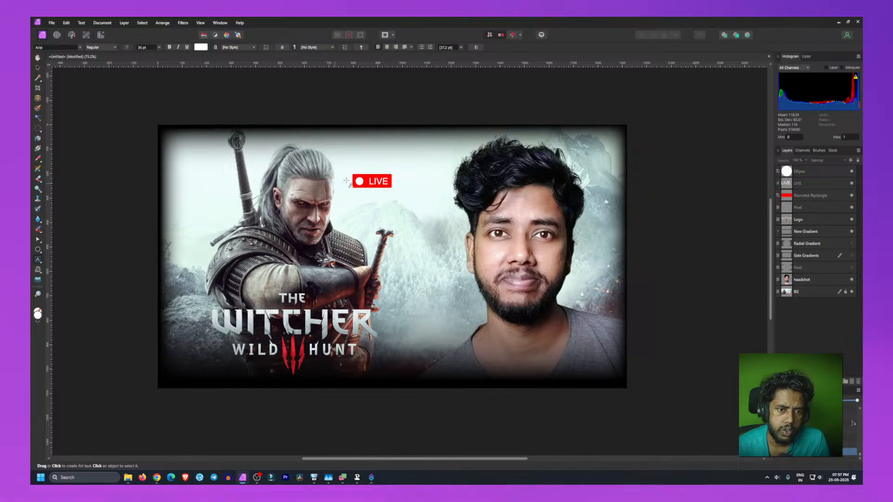
# Step: Nudge the LIVE text left and back right again
pyautogui.press('v')
pyautogui.click(377, 183)
pyautogui.press('Left')
pyautogui.press('Left')
pyautogui.press('Left')
pyautogui.press('Left')
pyautogui.press('Left')
pyautogui.press('Left')
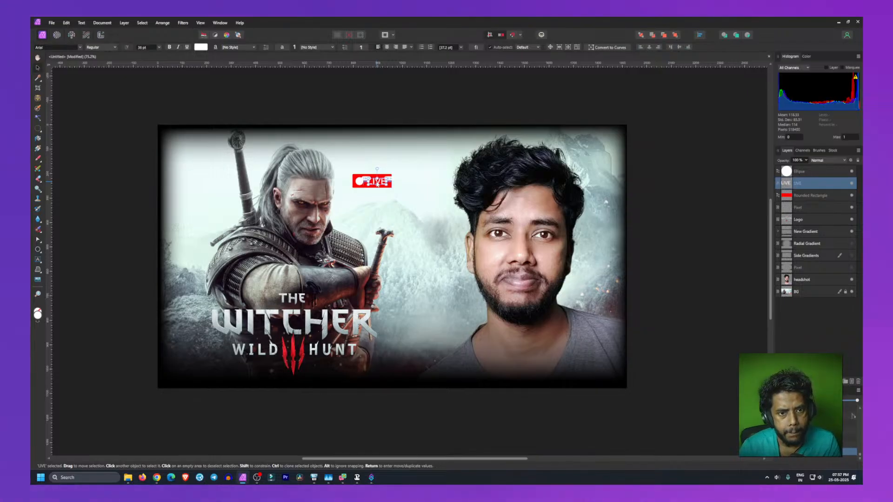
pyautogui.press('Right')
pyautogui.press('Right')
pyautogui.press('Right')
pyautogui.press('Right')
pyautogui.press('Right')
pyautogui.press('Right')
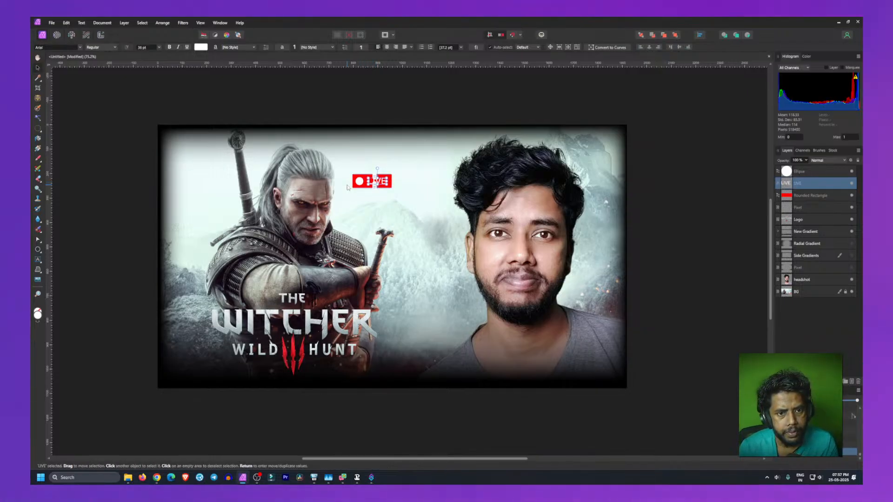
pyautogui.click(115, 194)
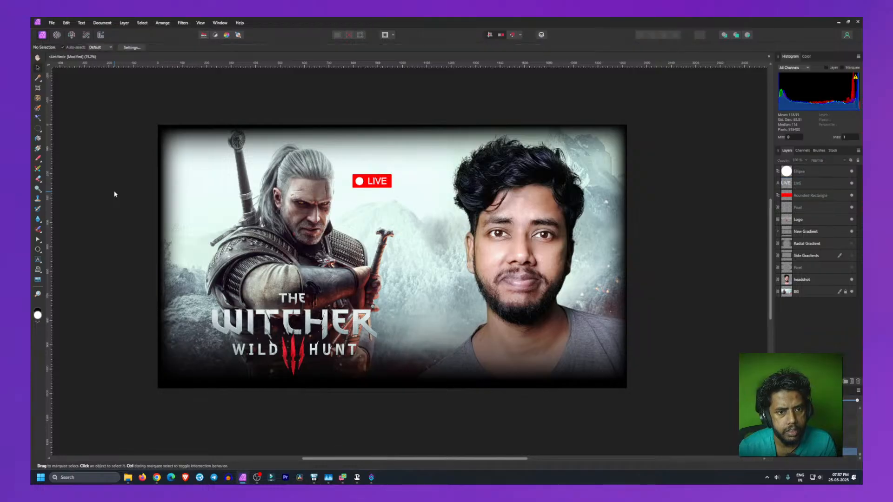
pyautogui.click(375, 184)
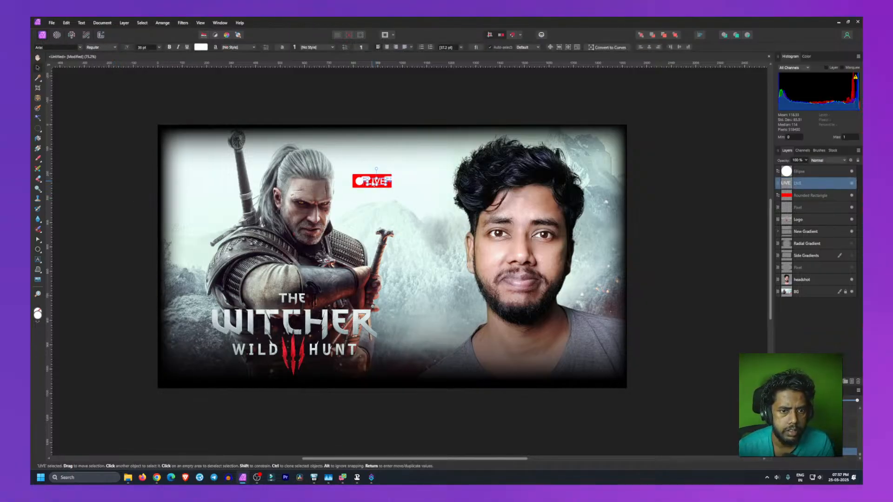
pyautogui.click(124, 196)
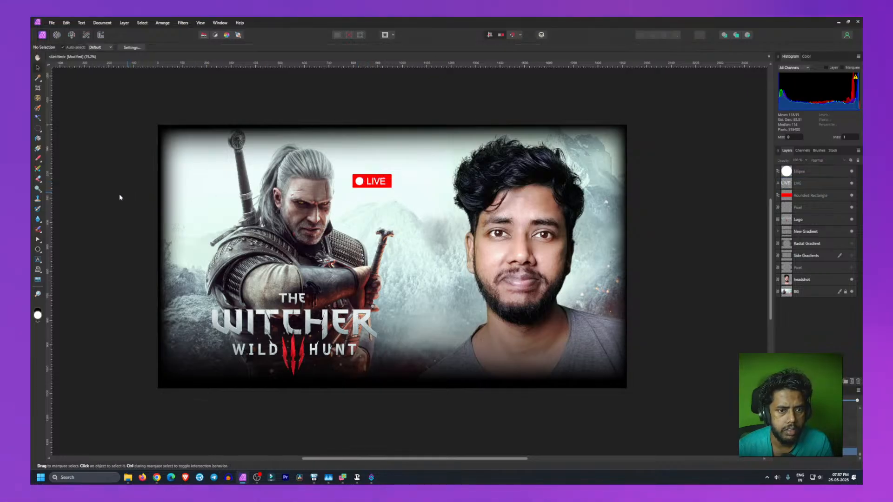
pyautogui.click(377, 183)
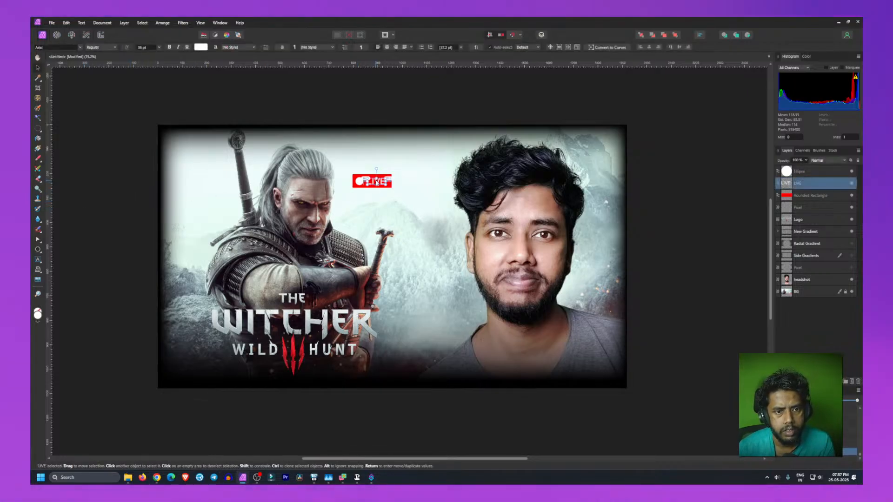
pyautogui.click(172, 184)
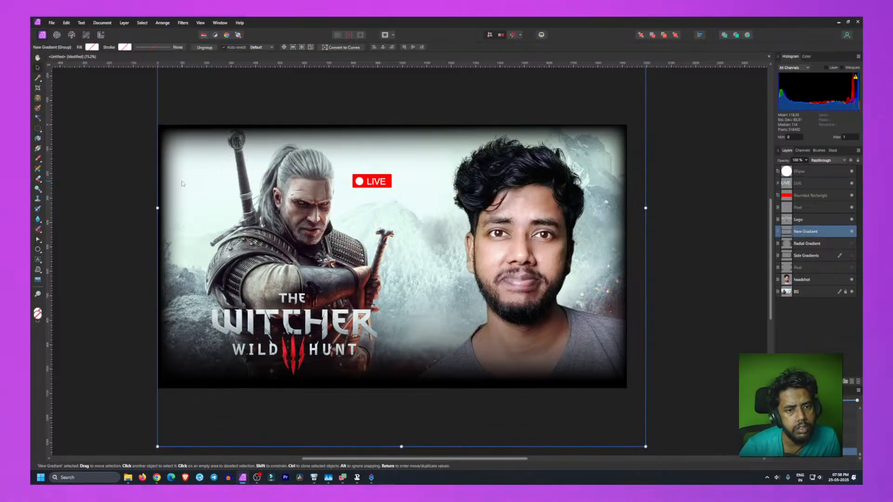
pyautogui.click(382, 184)
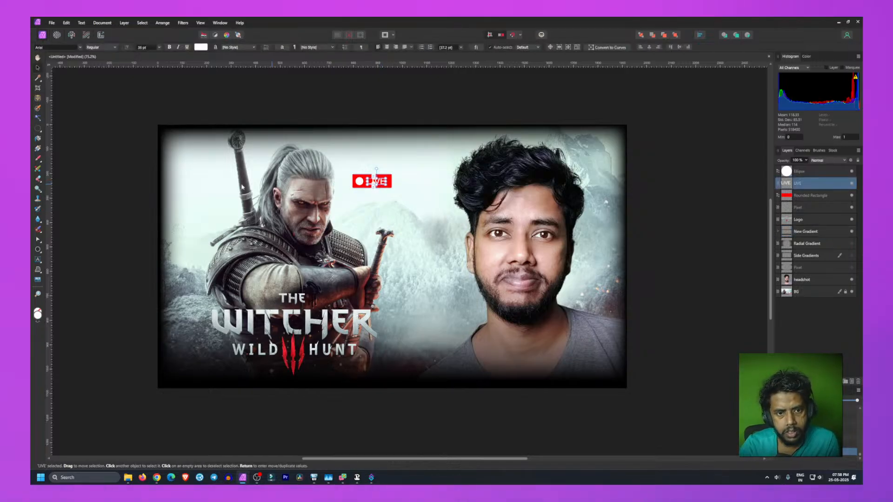
pyautogui.click(132, 199)
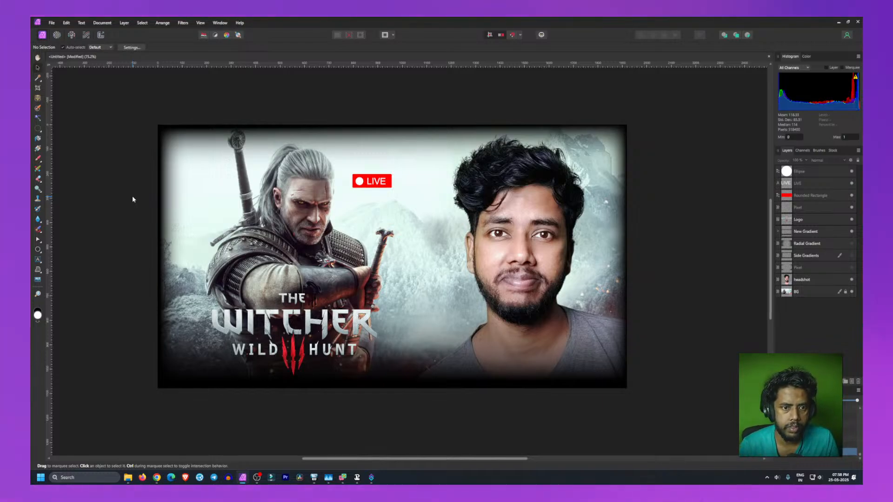
# Step: Nudge the LIVE text a few steps to the right inside the red box
pyautogui.click(379, 183)
pyautogui.press('Right')
pyautogui.press('Right')
pyautogui.press('Right')
pyautogui.press('Right')
pyautogui.press('Right')
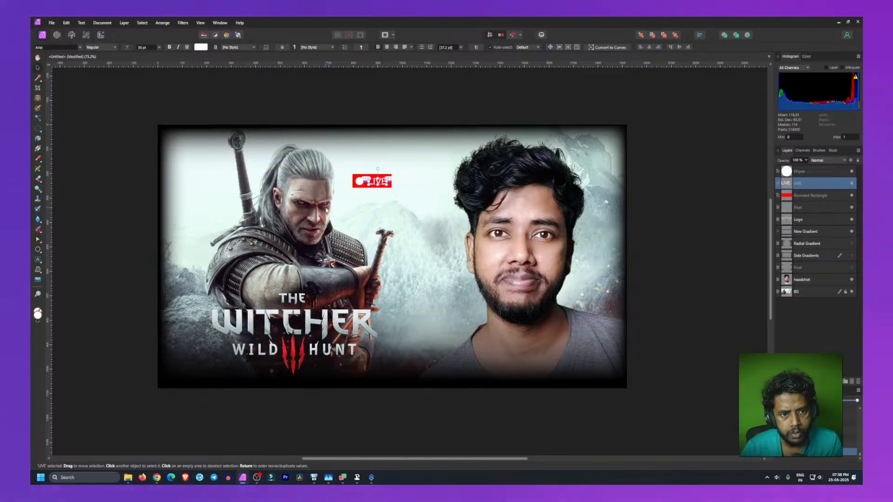
pyautogui.press('Right')
pyautogui.press('Right')
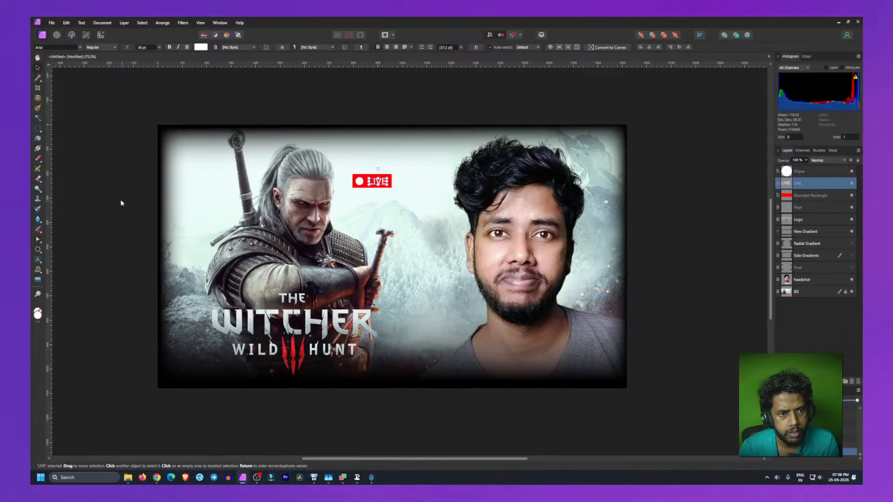
pyautogui.click(123, 201)
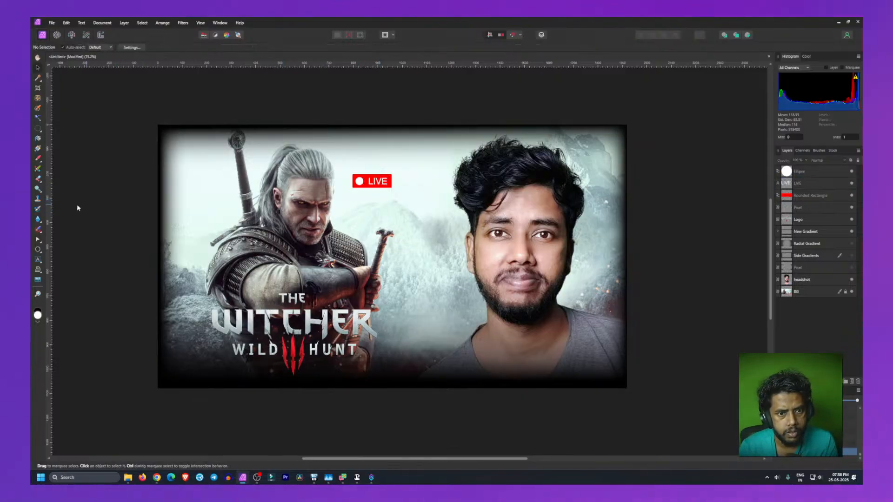
pyautogui.click(359, 181)
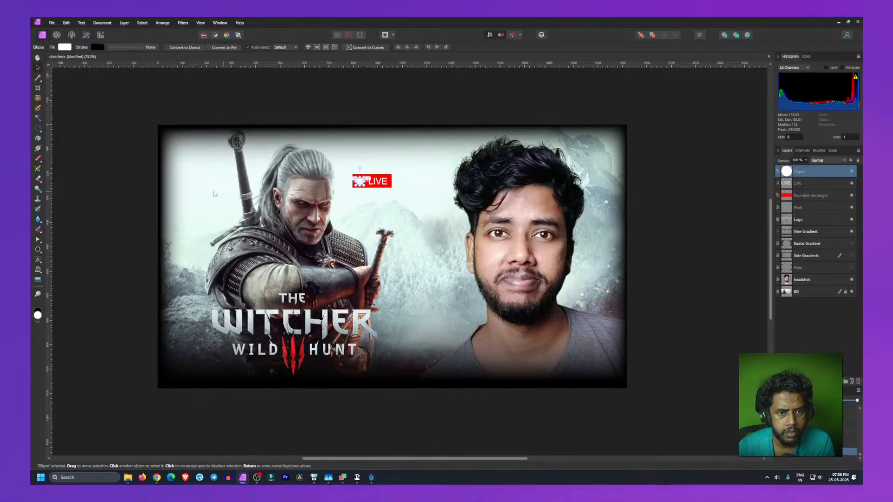
pyautogui.click(129, 187)
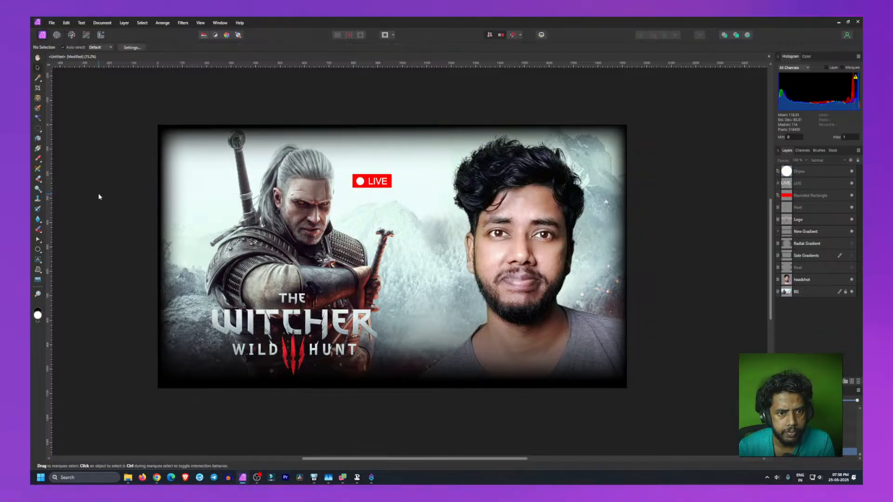
pyautogui.click(376, 183)
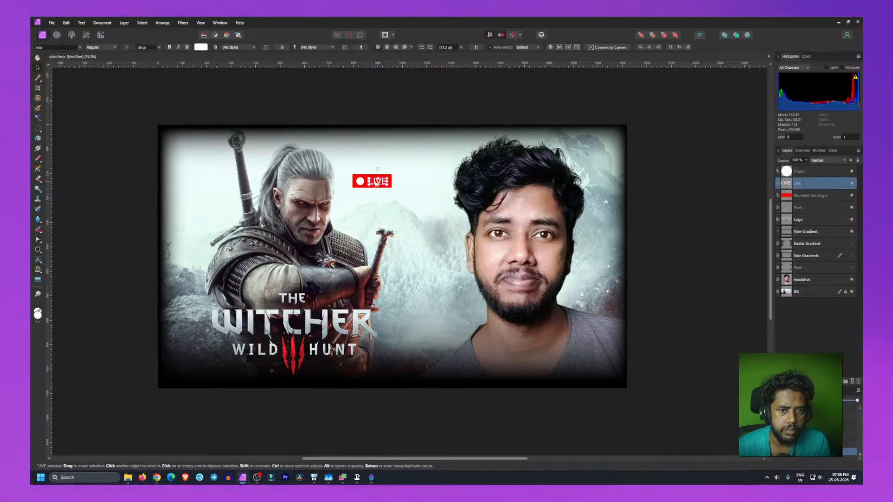
pyautogui.click(117, 203)
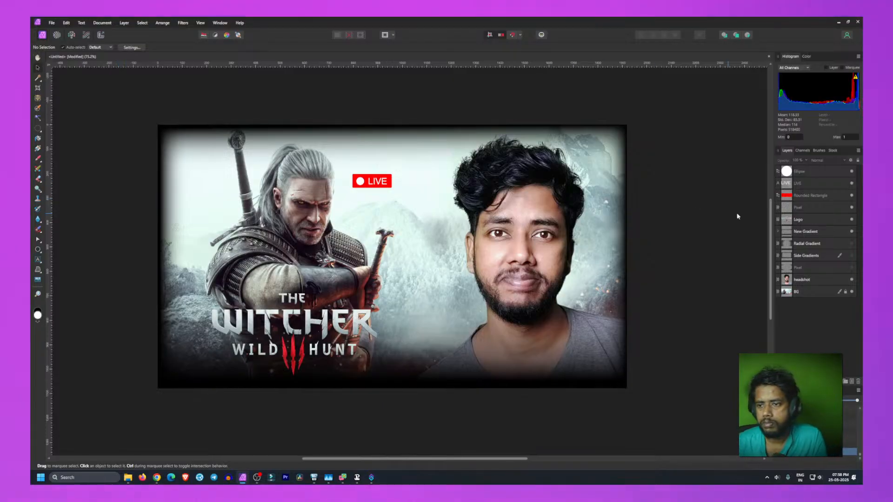
# Step: Group the white circle, LIVE text and red rounded rectangle and name the group LIVE
pyautogui.click(809, 195)
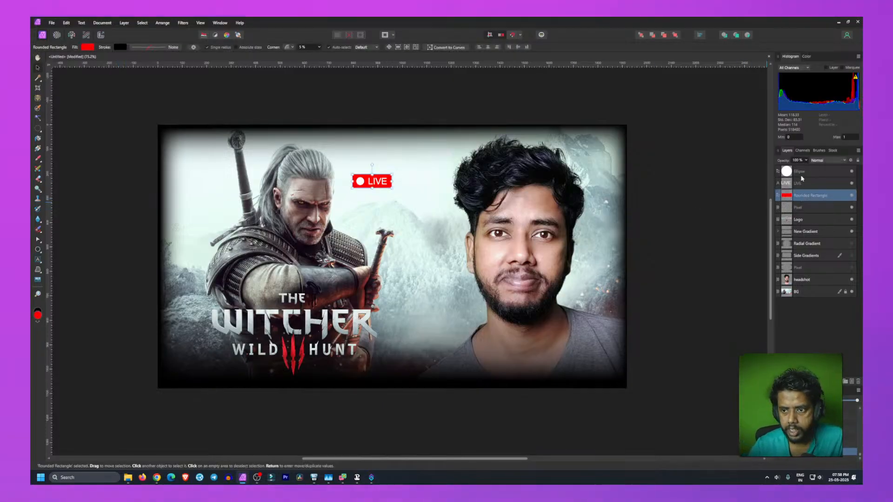
pyautogui.keyDown('shift'); pyautogui.click(795, 172); pyautogui.keyUp('shift')
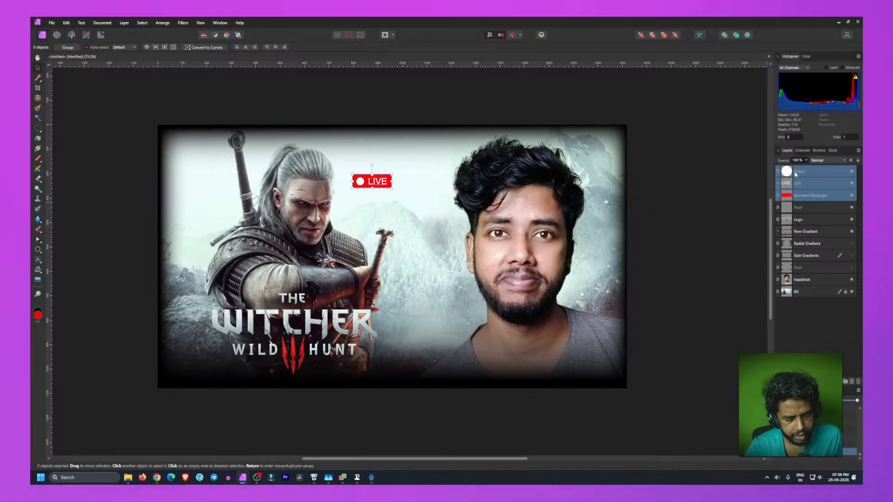
pyautogui.hotkey('ctrl', 'g')
pyautogui.doubleClick(798, 172)
pyautogui.write('Live')
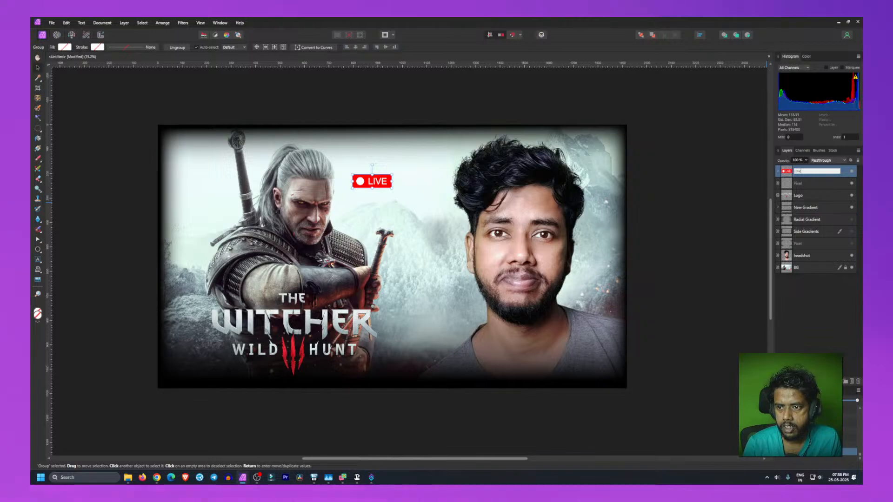
pyautogui.press('Return')
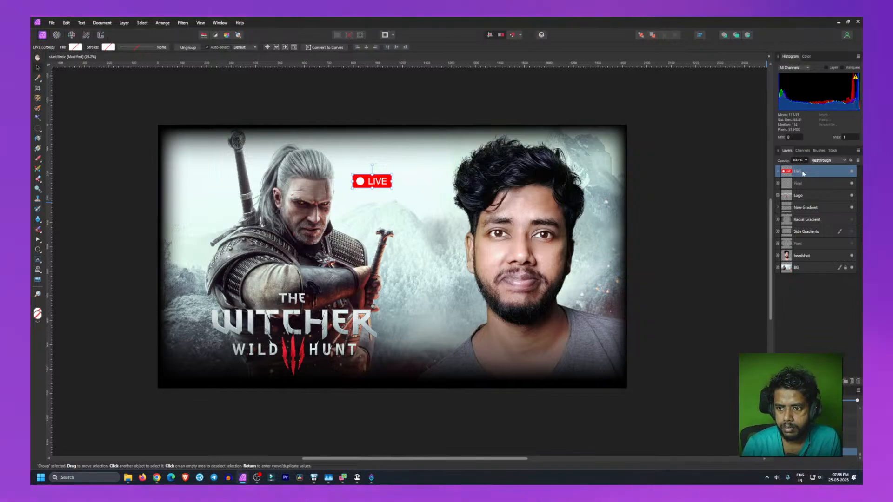
pyautogui.hotkey('ctrl', 'd')
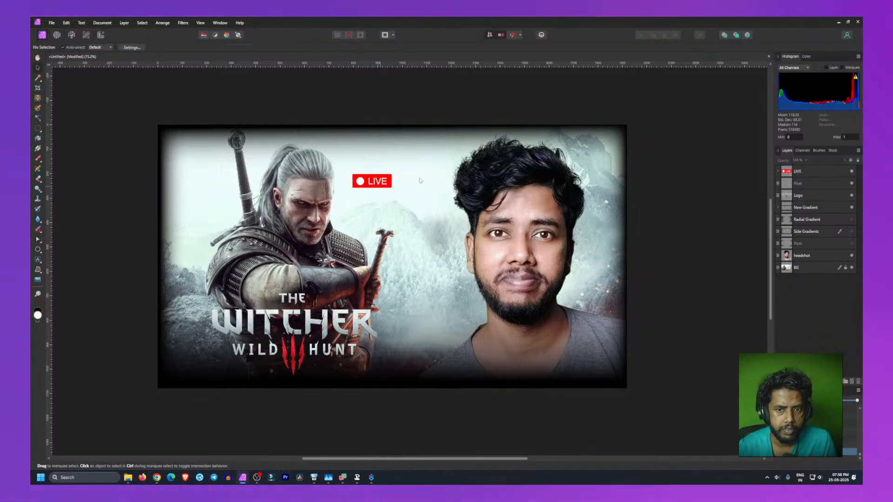
# Step: Move the LIVE group to the thumbnail's top-left corner, slightly inset from the edges
pyautogui.click(372, 185)
pyautogui.moveTo(373, 185); pyautogui.dragTo(187, 143)
pyautogui.click(107, 193)
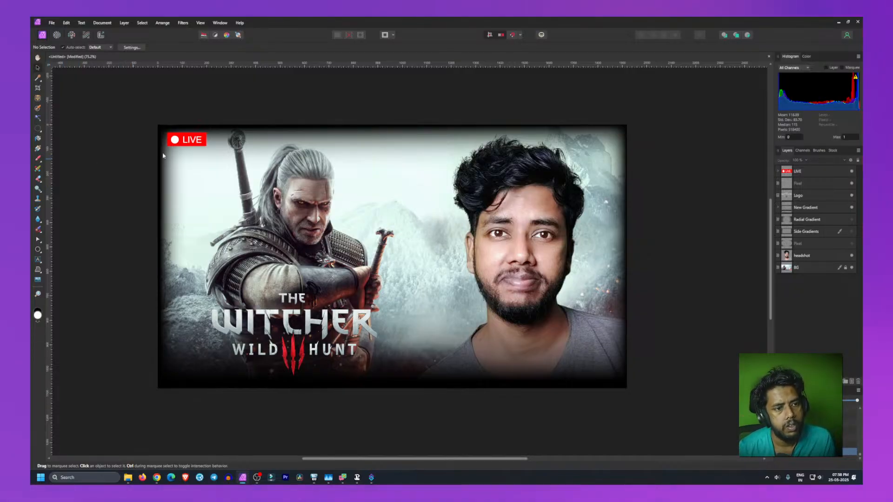
pyautogui.moveTo(185, 140); pyautogui.dragTo(203, 148)
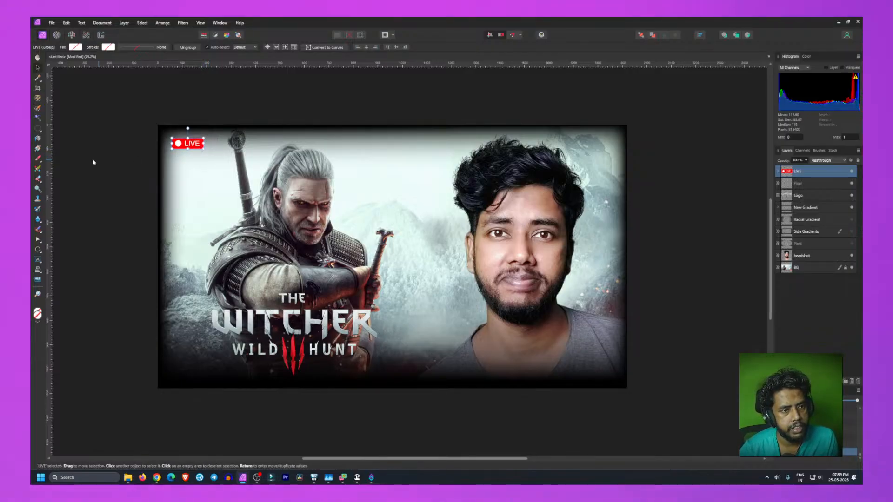
pyautogui.click(96, 162)
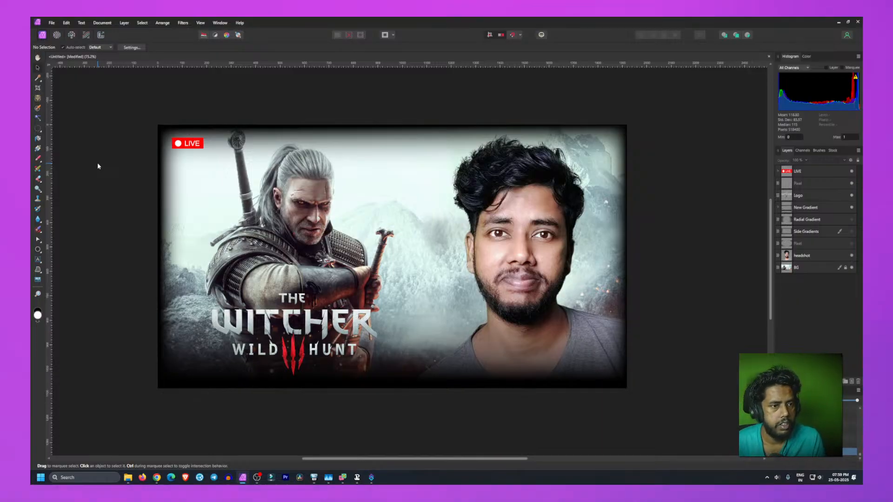
# Step: Try rotating the white circle inside the LIVE group, then undo it
pyautogui.click(777, 172)
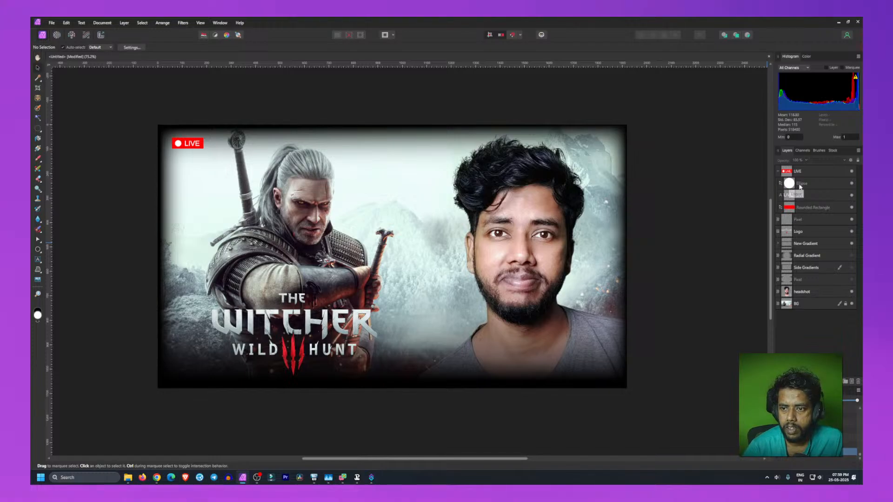
pyautogui.click(798, 185)
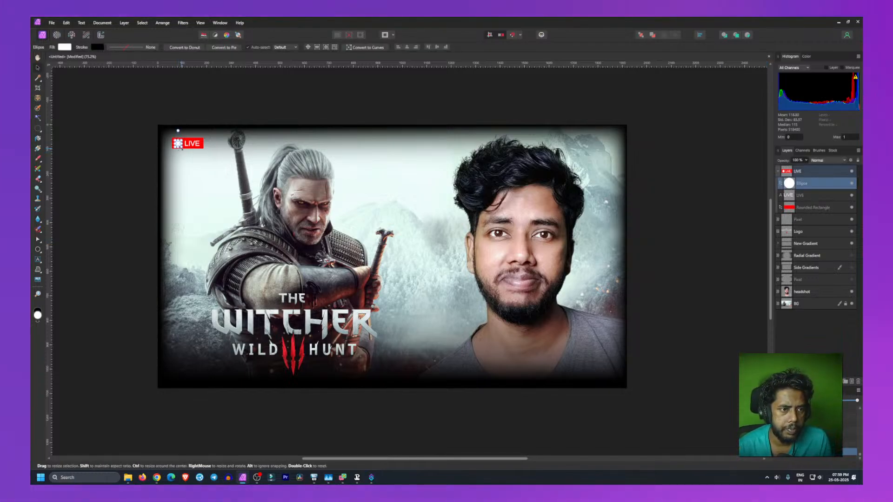
pyautogui.moveTo(182, 148); pyautogui.dragTo(181, 146)
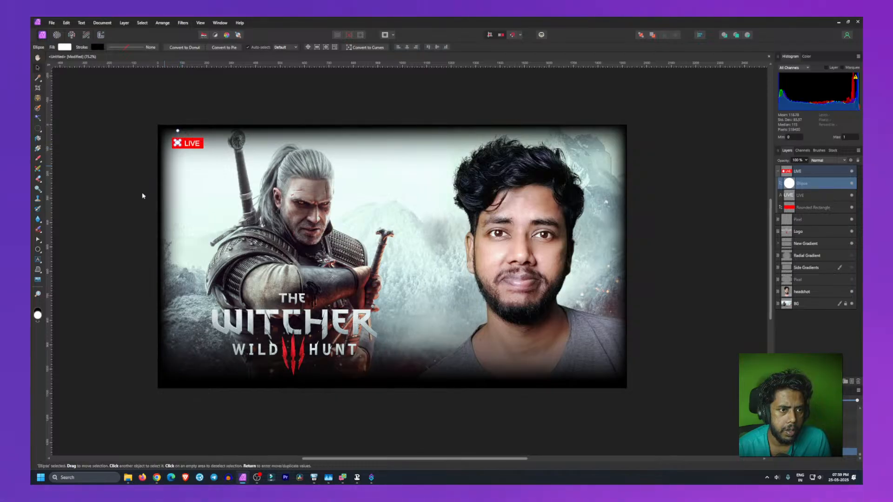
pyautogui.click(118, 171)
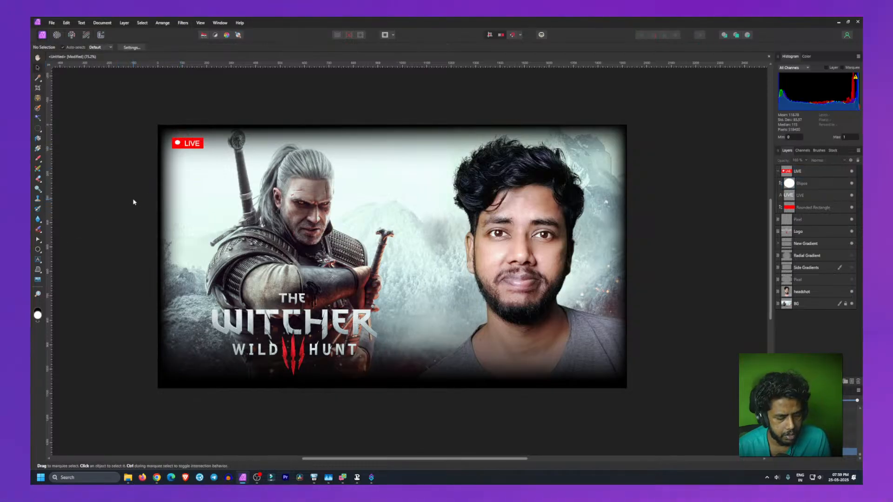
pyautogui.hotkey('ctrl', 'z')
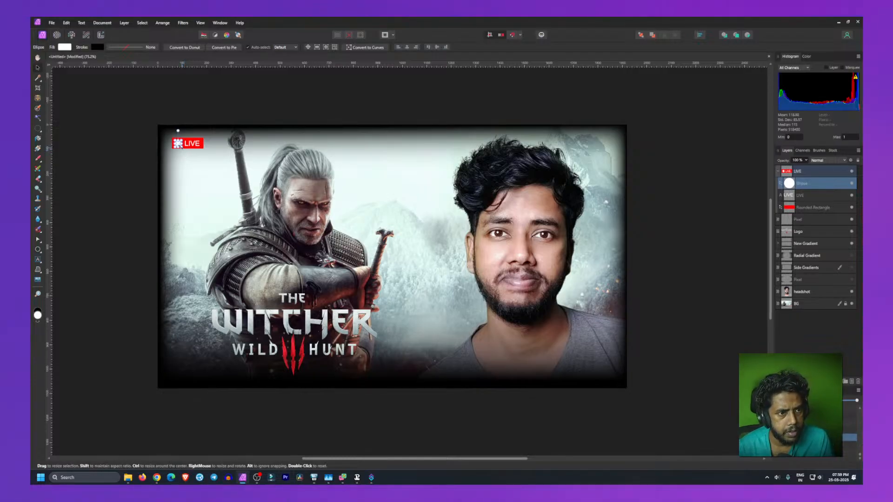
# Step: Nudge the white circle inside the LIVE group slightly downward within the red box
pyautogui.moveTo(182, 147); pyautogui.dragTo(180, 145)
pyautogui.click(124, 161)
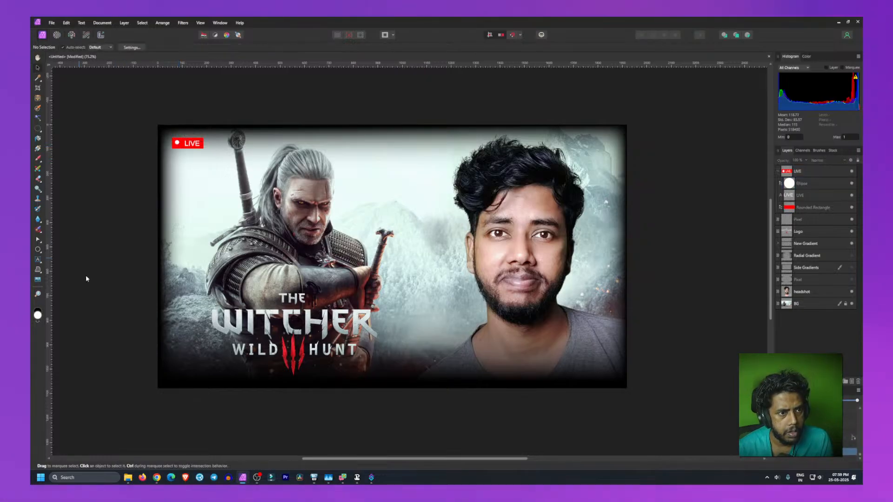
pyautogui.click(179, 144)
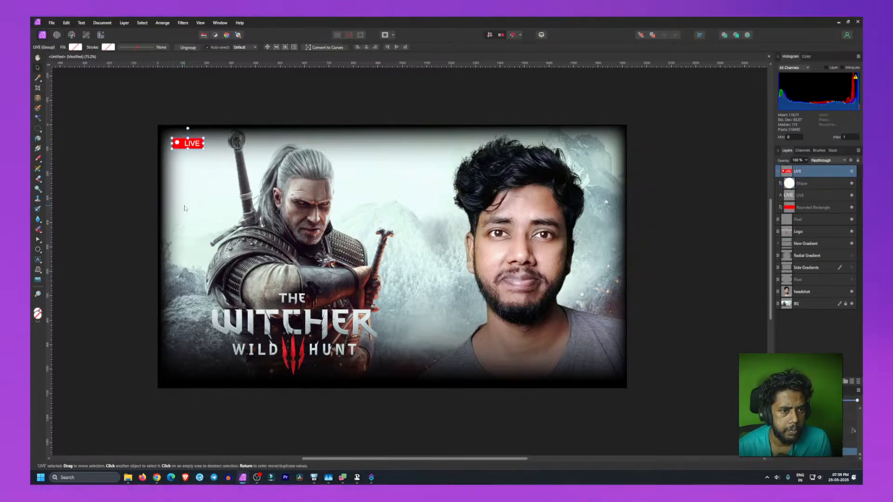
pyautogui.click(801, 184)
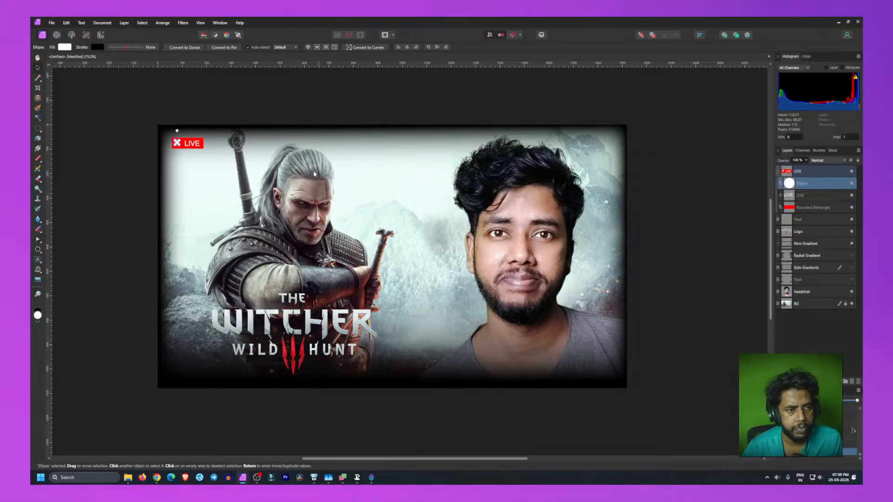
pyautogui.press('Down')
pyautogui.press('Down')
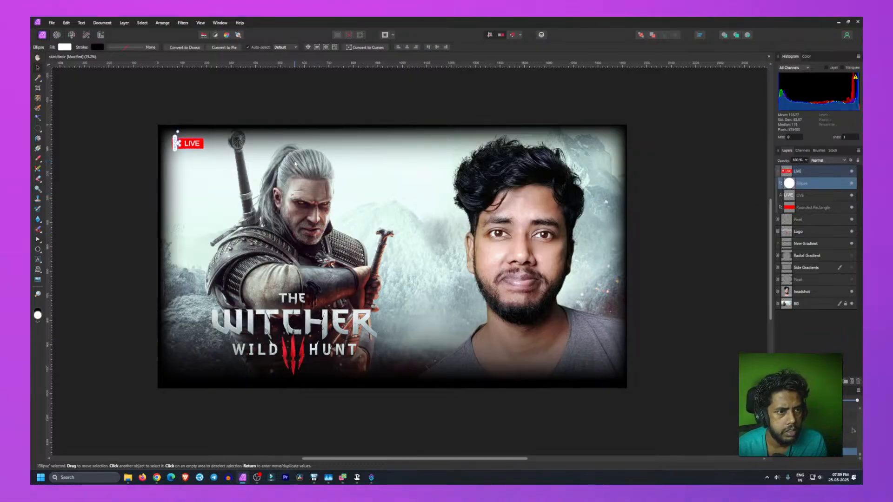
pyautogui.click(116, 147)
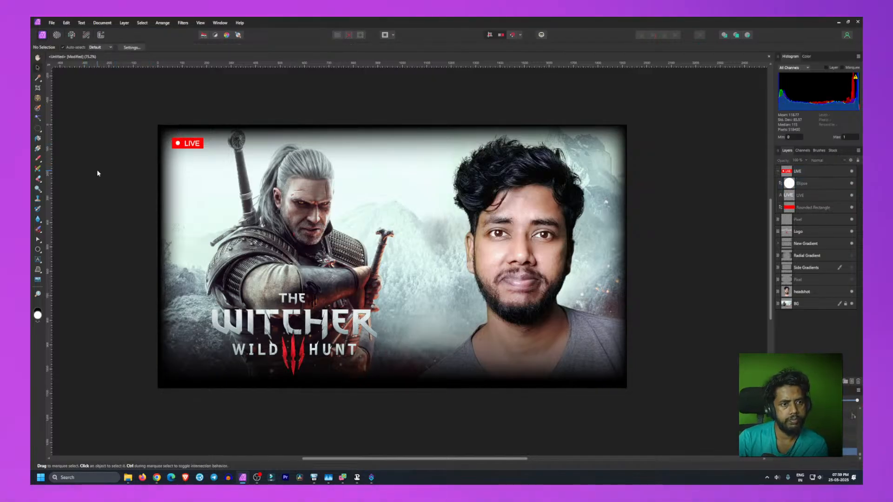
# Step: Nudge the LIVE text inside the group slightly up and to the left
pyautogui.click(189, 147)
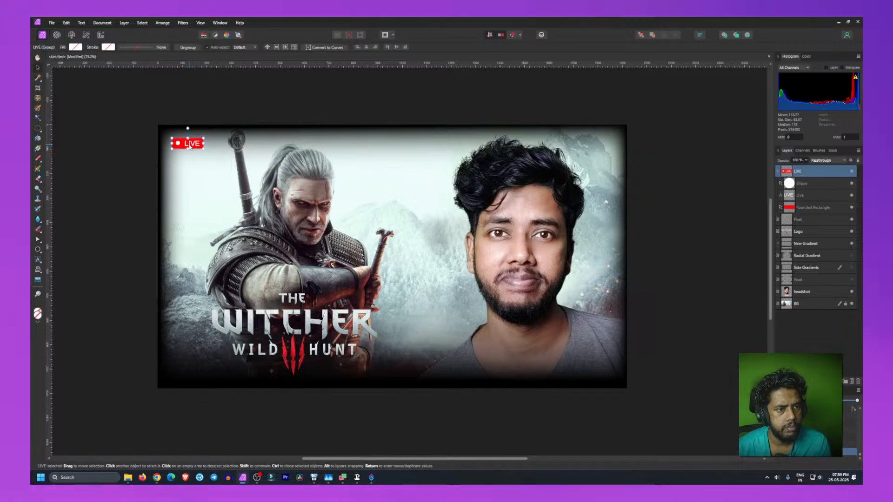
pyautogui.click(817, 198)
pyautogui.press('Up')
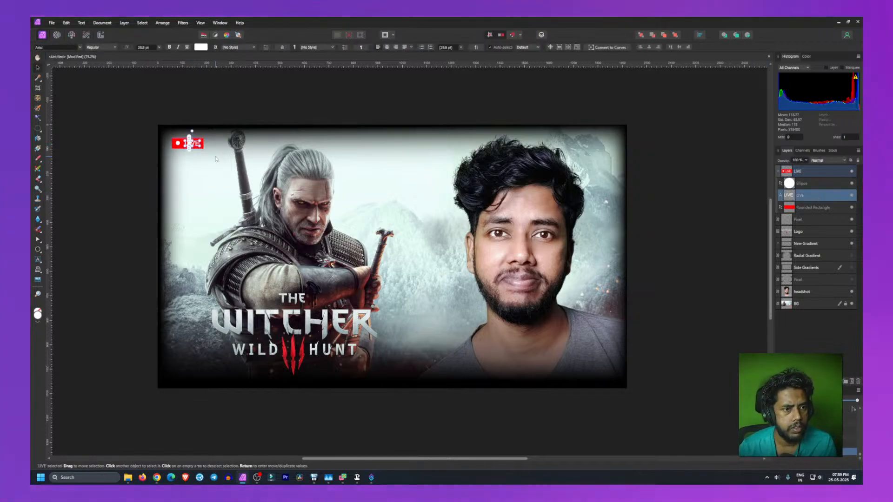
pyautogui.press('Up')
pyautogui.press('Left')
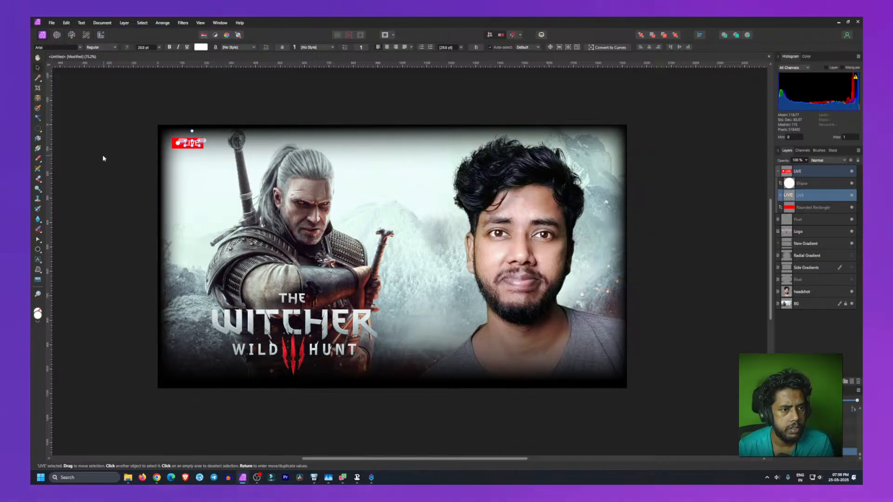
pyautogui.click(103, 158)
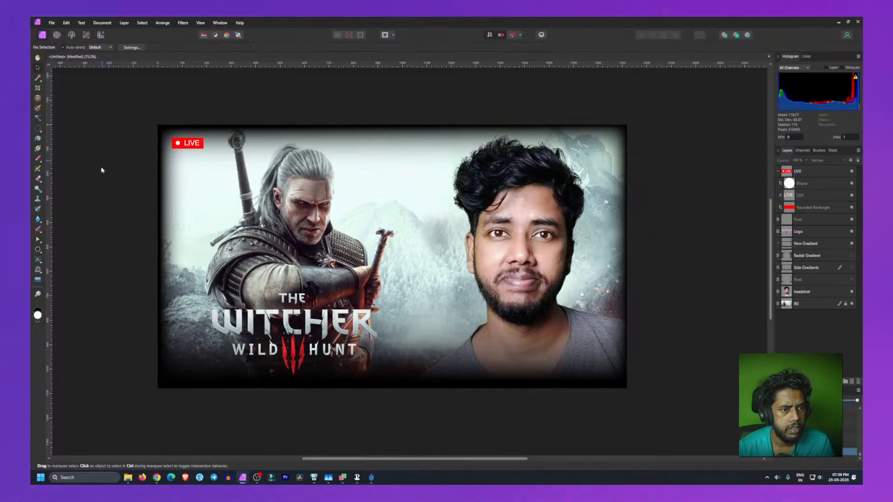
pyautogui.click(188, 143)
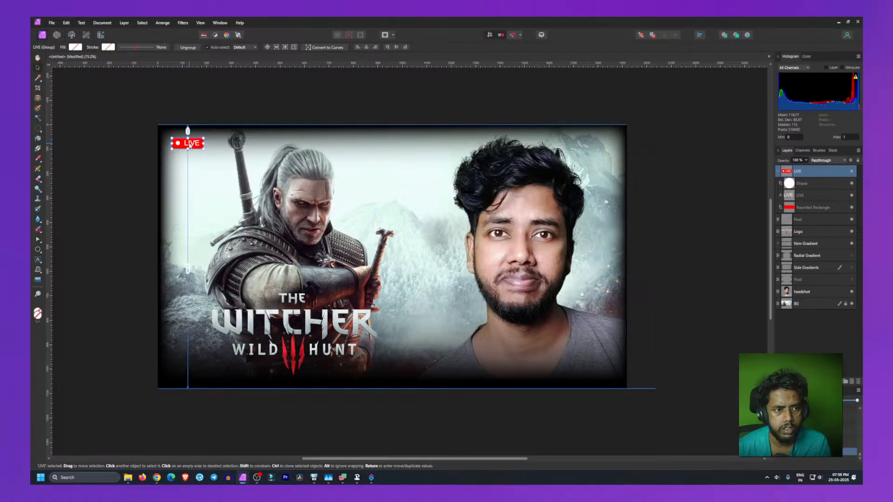
pyautogui.click(806, 195)
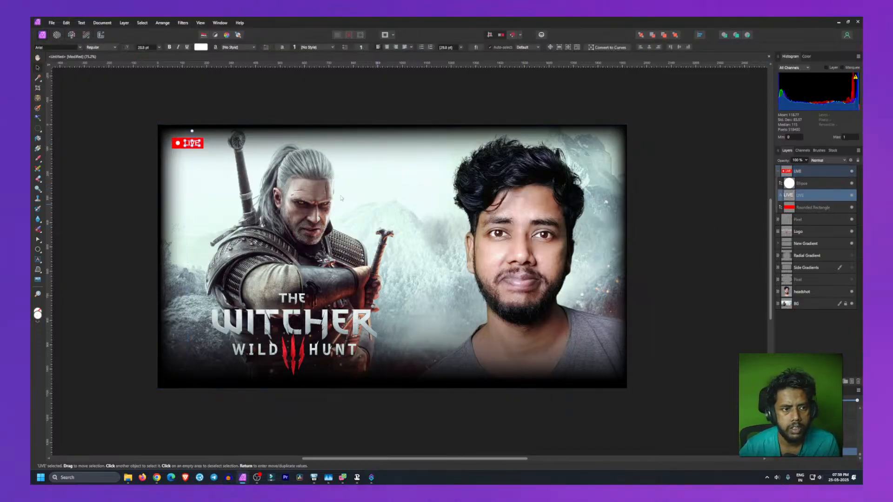
pyautogui.click(103, 175)
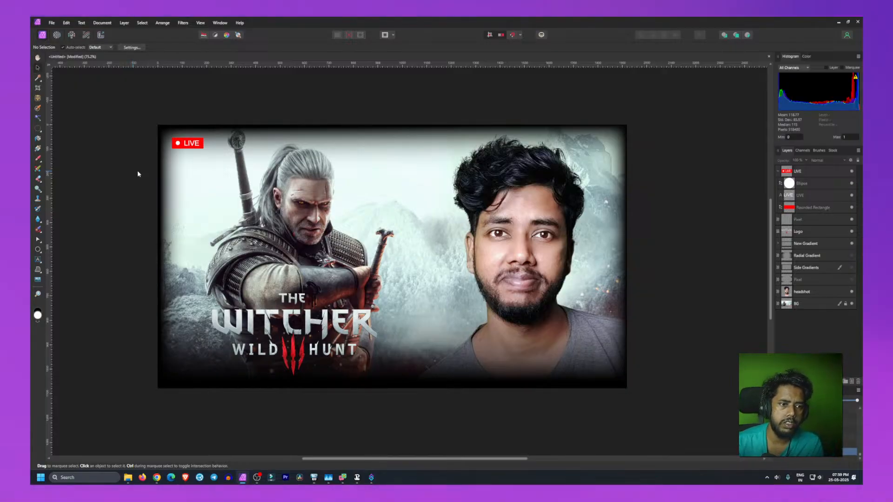
pyautogui.click(809, 195)
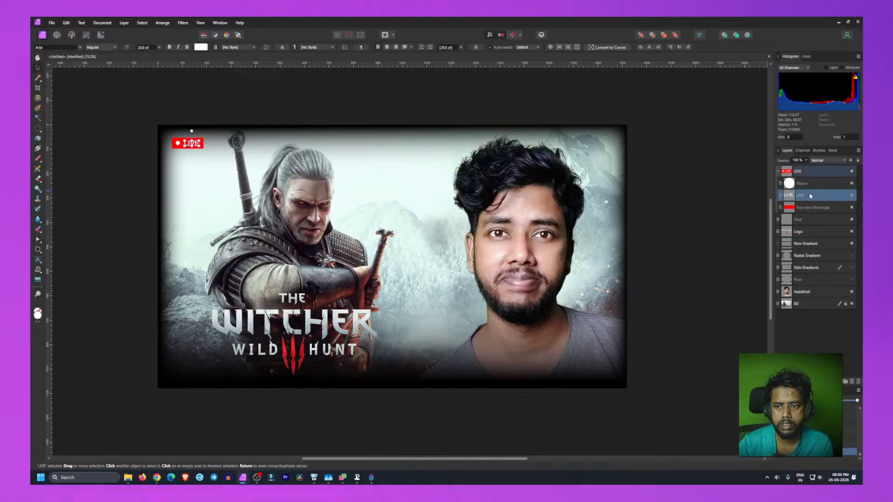
pyautogui.click(90, 213)
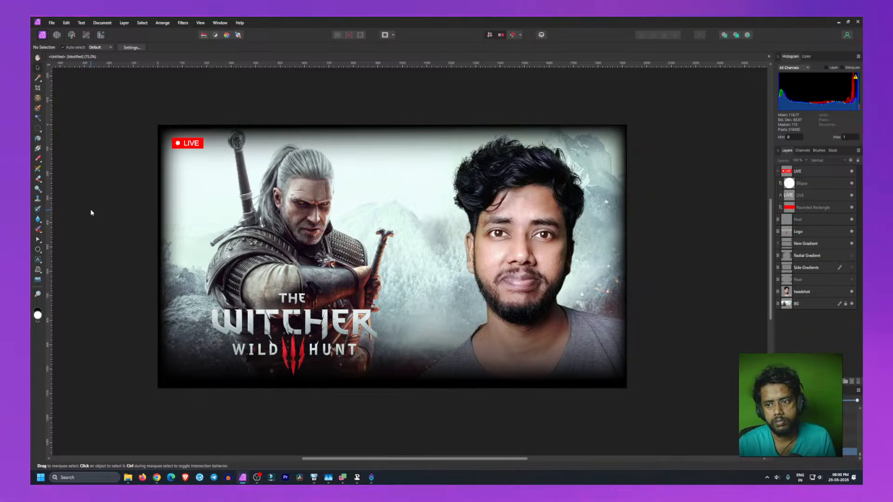
# Step: Set the red rounded rectangle's corner radius to 1%
pyautogui.click(801, 209)
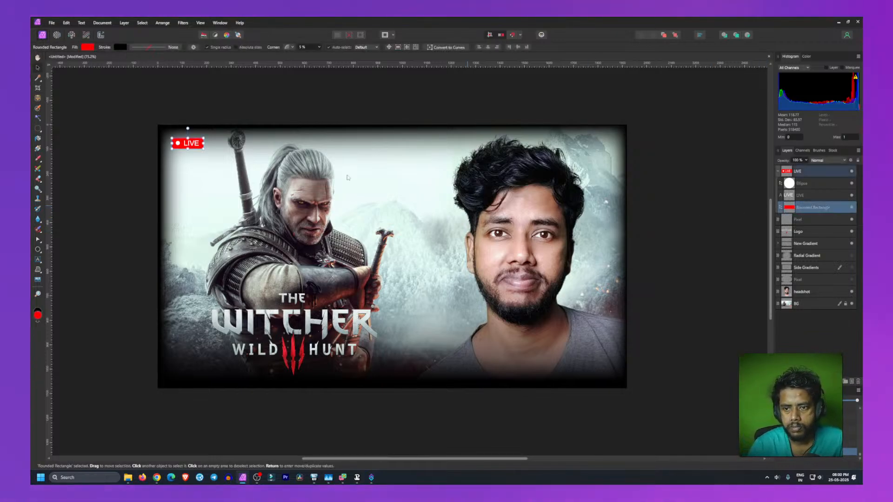
pyautogui.click(305, 47)
pyautogui.write('1')
pyautogui.press('Return')
pyautogui.click(110, 163)
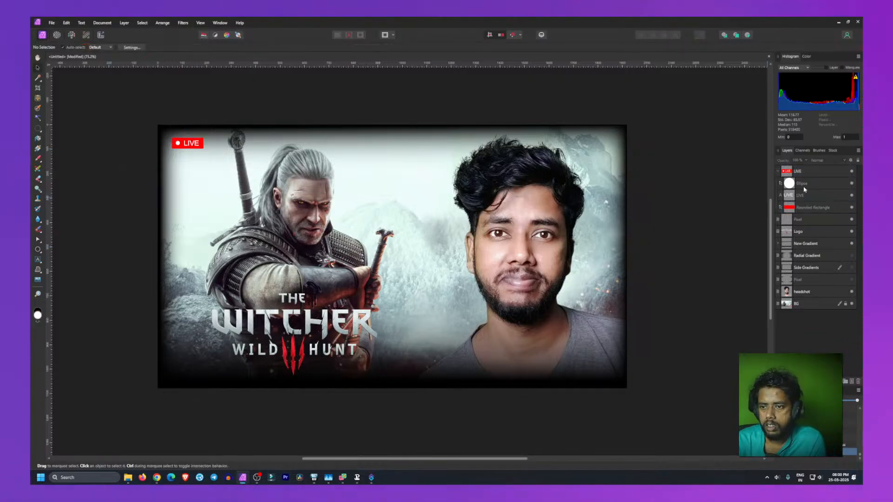
# Step: Collapse the LIVE group and move it to the thumbnail's top-right corner, slightly inset from the edges
pyautogui.click(778, 171)
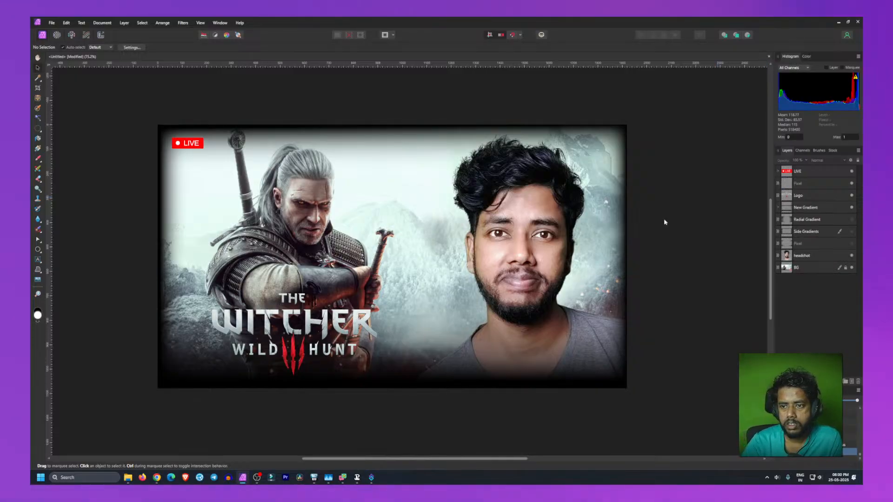
pyautogui.moveTo(180, 145); pyautogui.dragTo(187, 145)
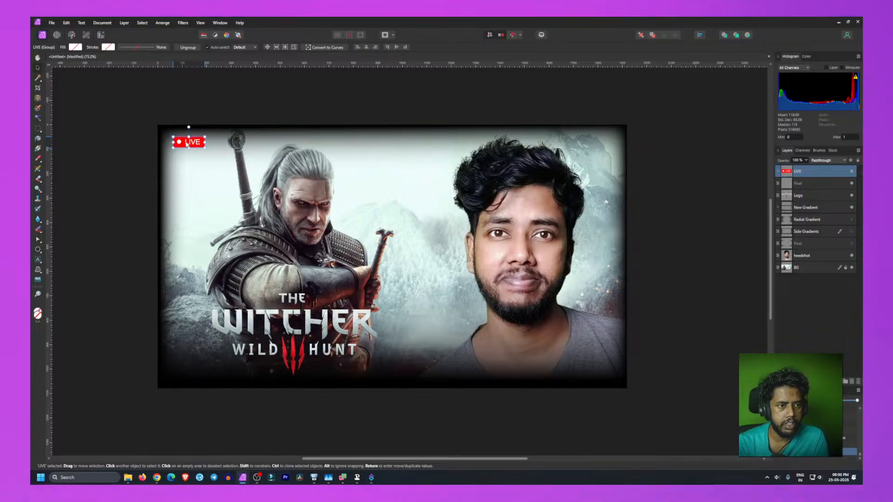
pyautogui.click(84, 178)
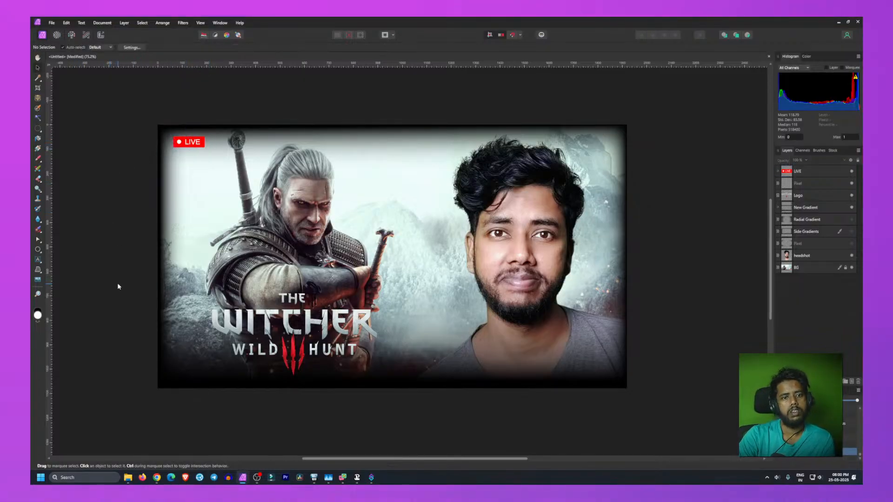
pyautogui.moveTo(193, 144); pyautogui.dragTo(604, 140)
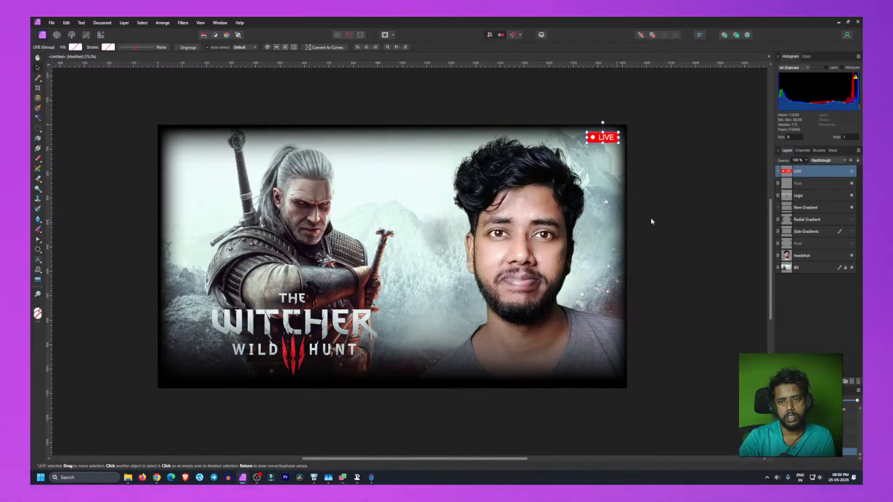
pyautogui.click(681, 217)
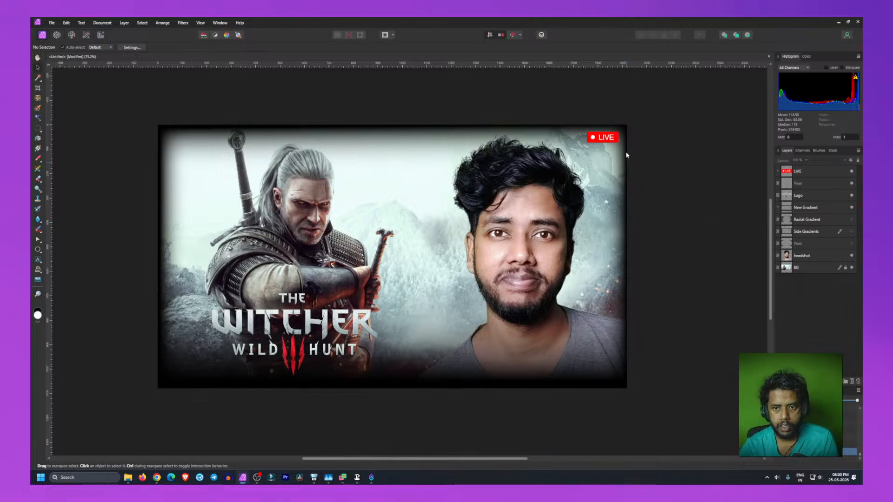
pyautogui.moveTo(600, 141); pyautogui.dragTo(598, 145)
pyautogui.click(705, 239)
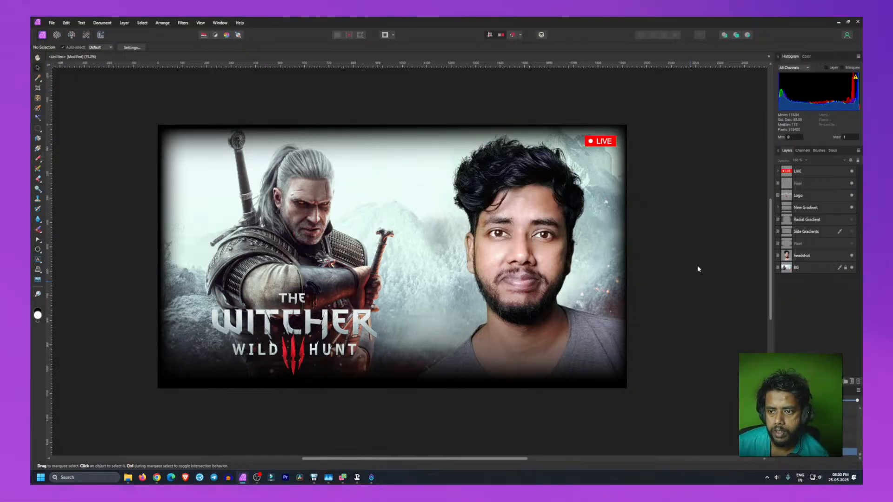
# Step: Rename the empty pixel layer Title Highlight and place it directly below the Logo layer
pyautogui.moveTo(801, 185); pyautogui.dragTo(805, 166)
pyautogui.doubleClick(804, 171)
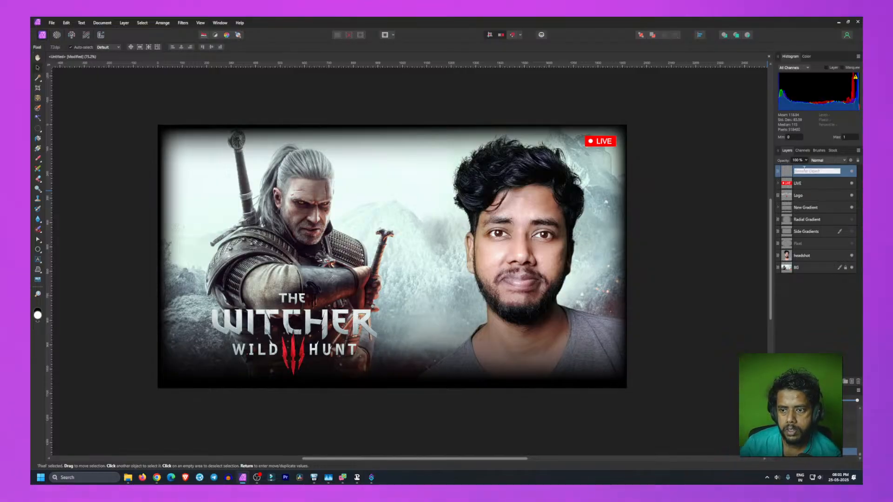
pyautogui.write('Title Hi')
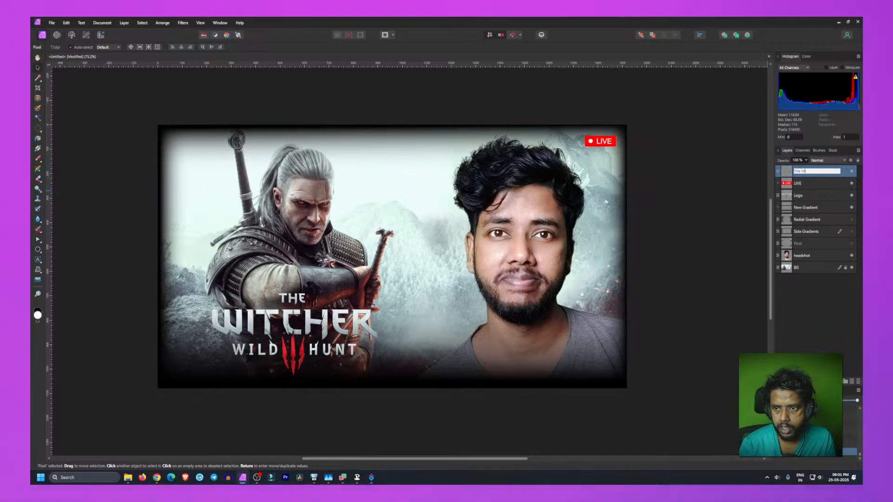
pyautogui.write('ghlig')
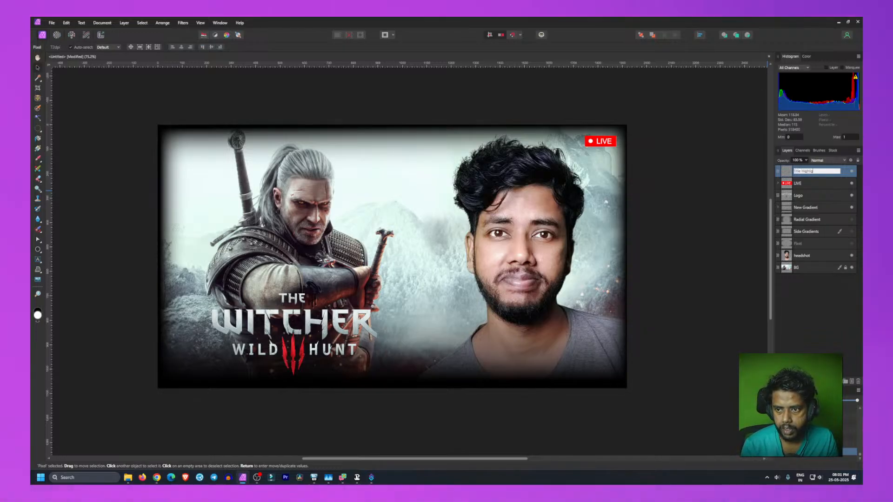
pyautogui.write('ht')
pyautogui.press('Return')
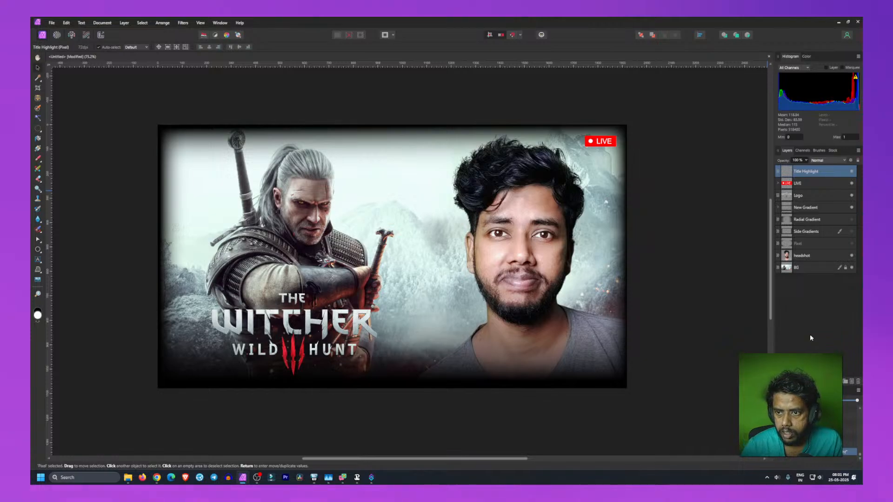
pyautogui.click(810, 172)
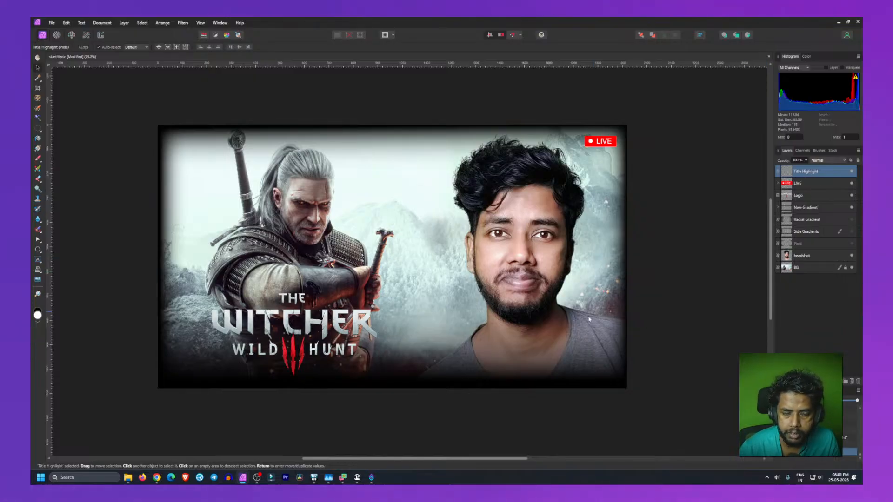
pyautogui.moveTo(809, 172); pyautogui.dragTo(809, 202)
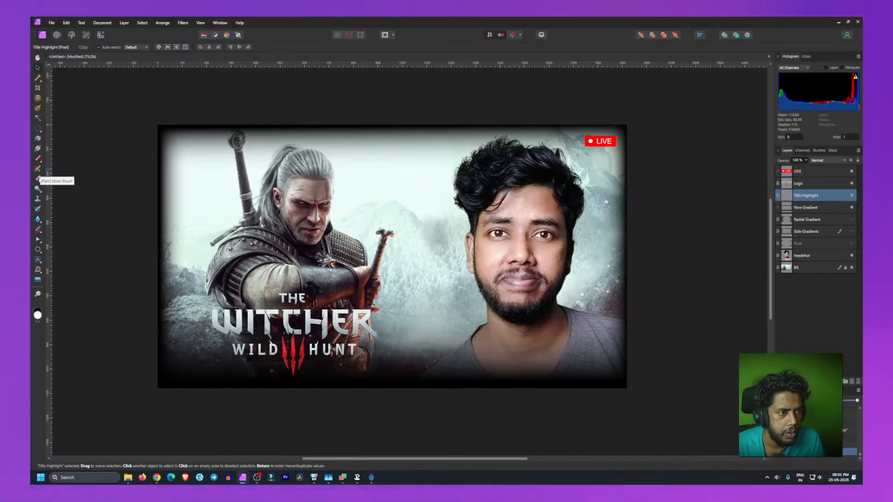
# Step: Pick the Paint Brush tool and set its flow to 12%
pyautogui.click(38, 160)
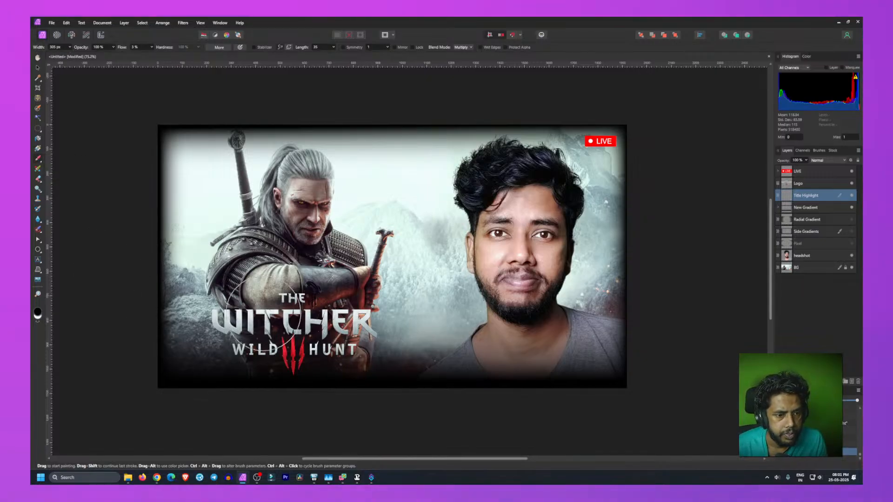
pyautogui.click(152, 47)
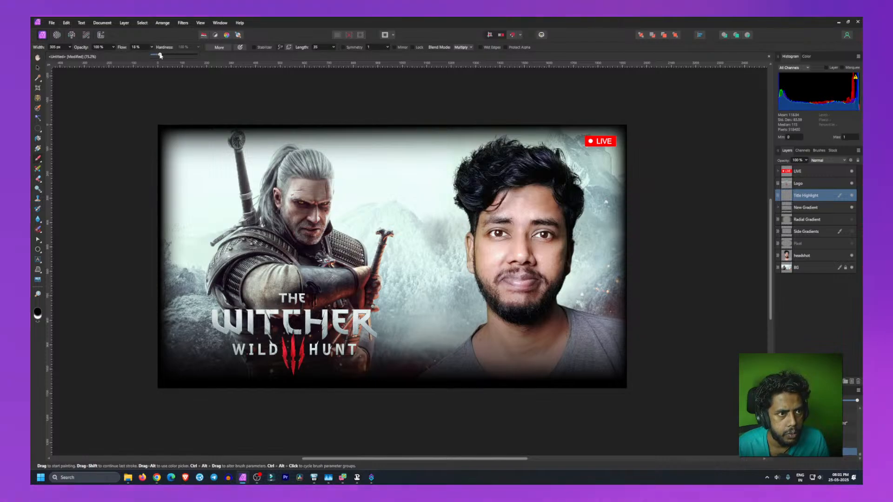
pyautogui.moveTo(160, 55); pyautogui.dragTo(155, 55)
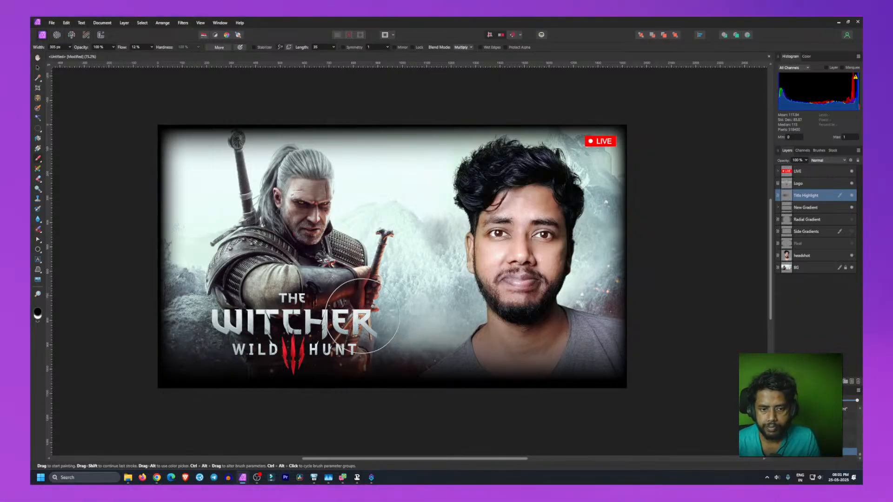
# Step: Paint a test stroke over the Witcher title, then undo it
pyautogui.moveTo(301, 316); pyautogui.dragTo(278, 328)
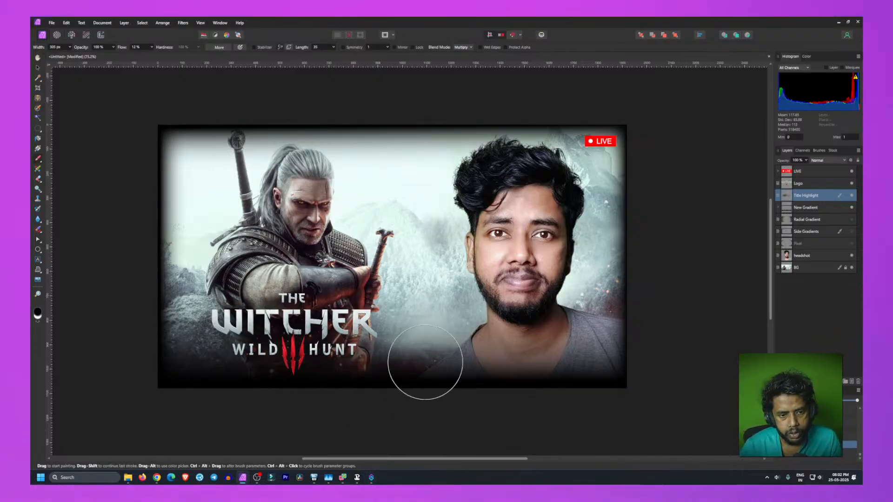
pyautogui.hotkey('ctrl', 'z')
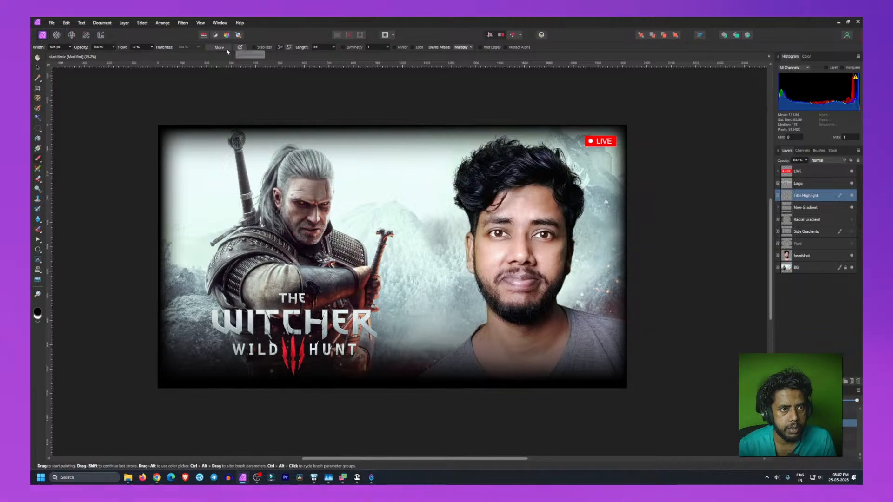
# Step: Examine the current brush's settings on its Dynamics and Texture pages, then close the dialog
pyautogui.click(220, 48)
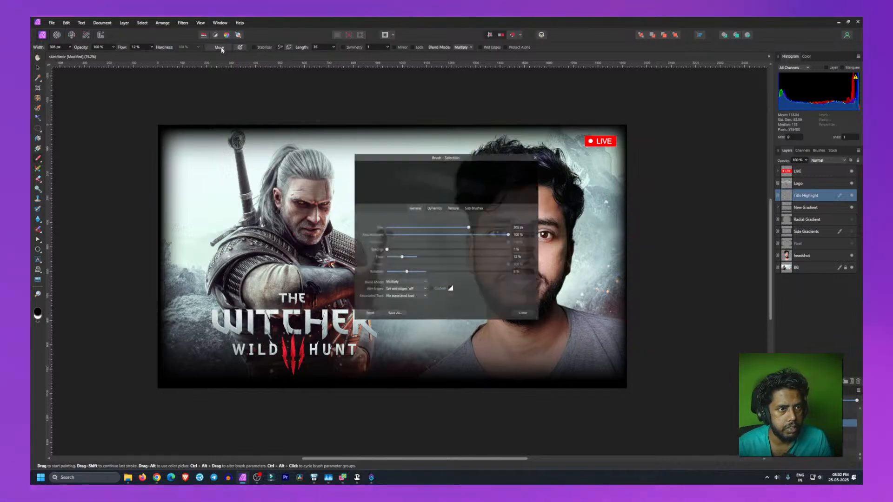
pyautogui.click(437, 208)
pyautogui.click(451, 207)
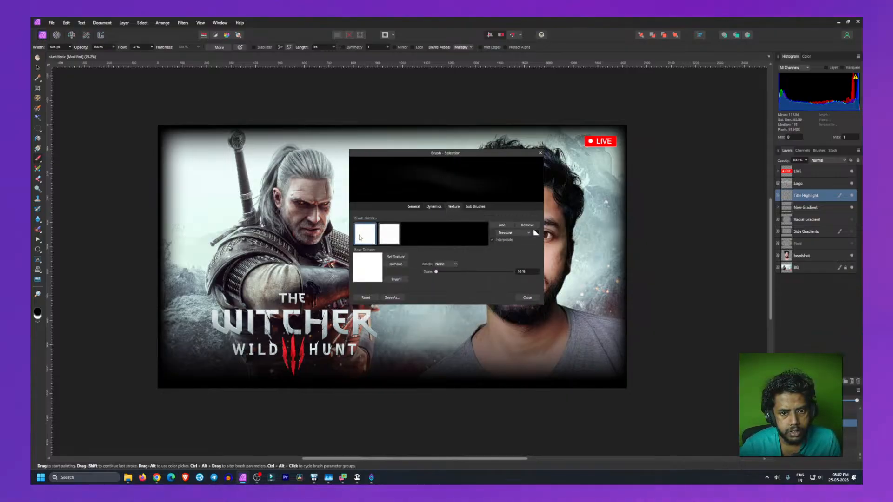
pyautogui.click(528, 298)
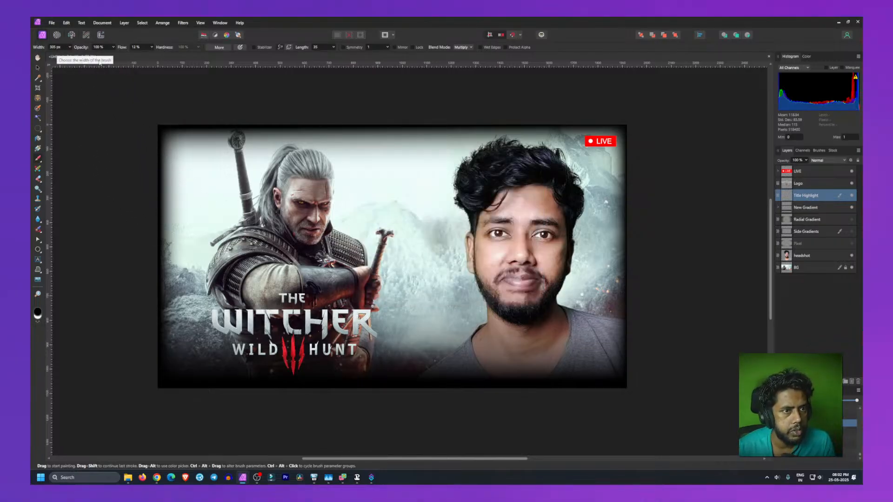
# Step: Try the Dusty Chalk brush from the Dry Media set with a test stroke on the sky, then undo it
pyautogui.click(820, 151)
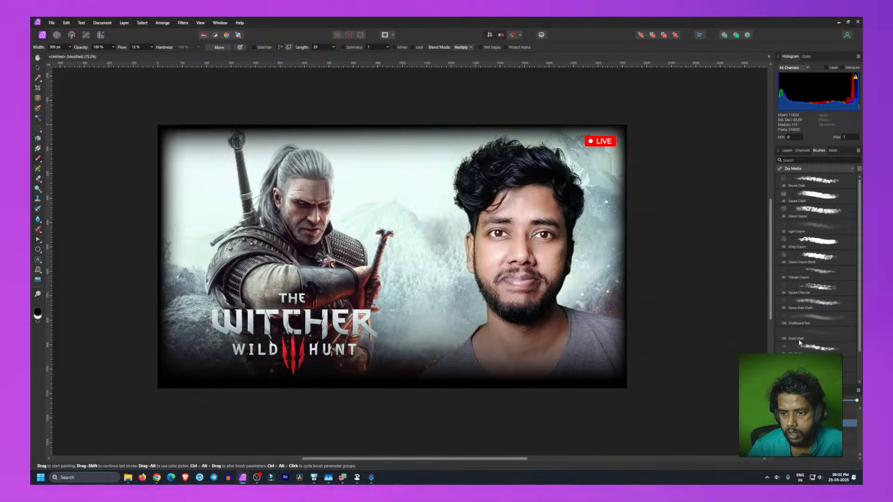
pyautogui.scroll(-2, 805, 204)
pyautogui.click(808, 305)
pyautogui.moveTo(221, 320)
pyautogui.mouseDown()
pyautogui.moveTo(208, 326)
pyautogui.moveTo(312, 301)
pyautogui.moveTo(292, 306)
pyautogui.mouseUp()
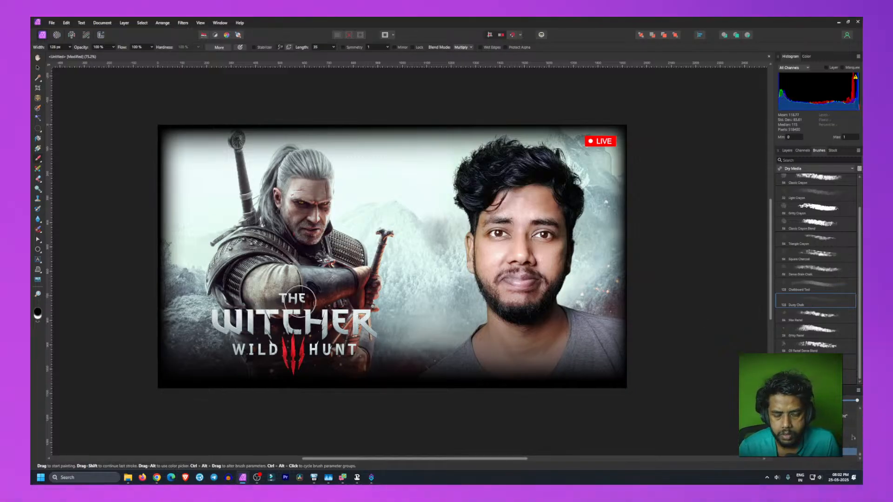
pyautogui.moveTo(332, 158)
pyautogui.mouseDown()
pyautogui.moveTo(453, 205)
pyautogui.moveTo(381, 219)
pyautogui.mouseUp()
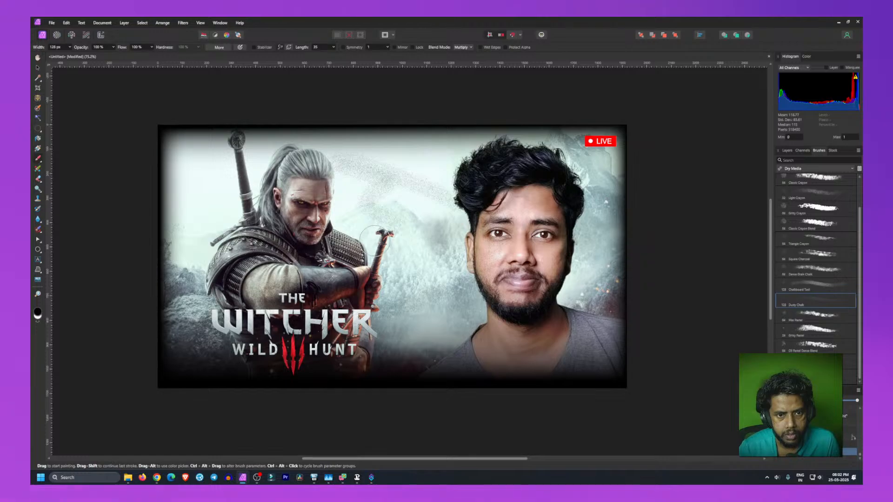
pyautogui.hotkey('ctrl', 'z')
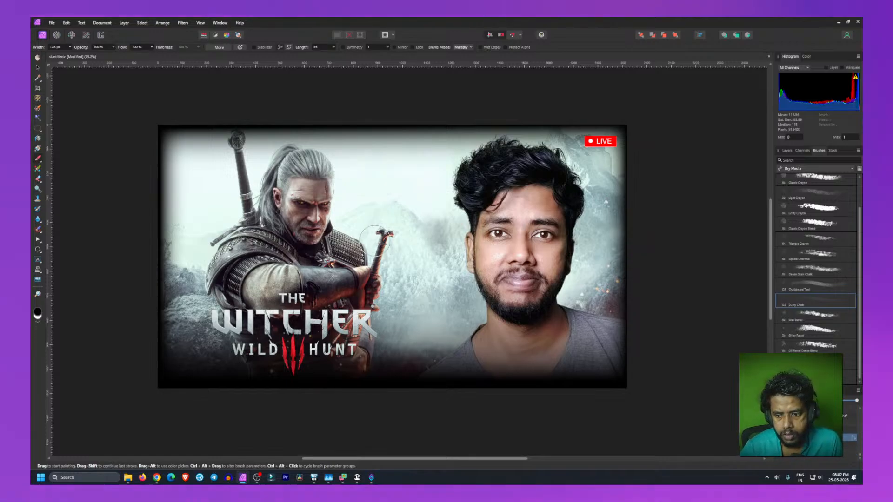
# Step: Switch the brush library to the Basic category and pick the last Round Soft Brush
pyautogui.scroll(1, 826, 344)
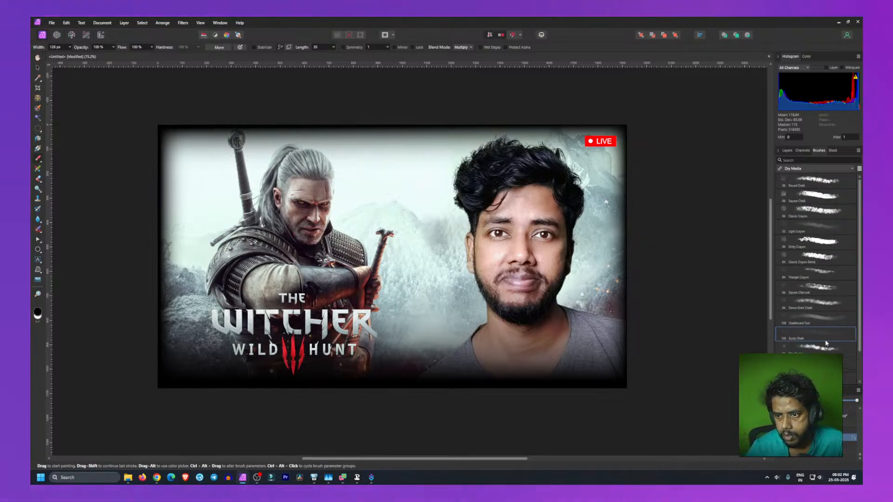
pyautogui.scroll(-1, 820, 293)
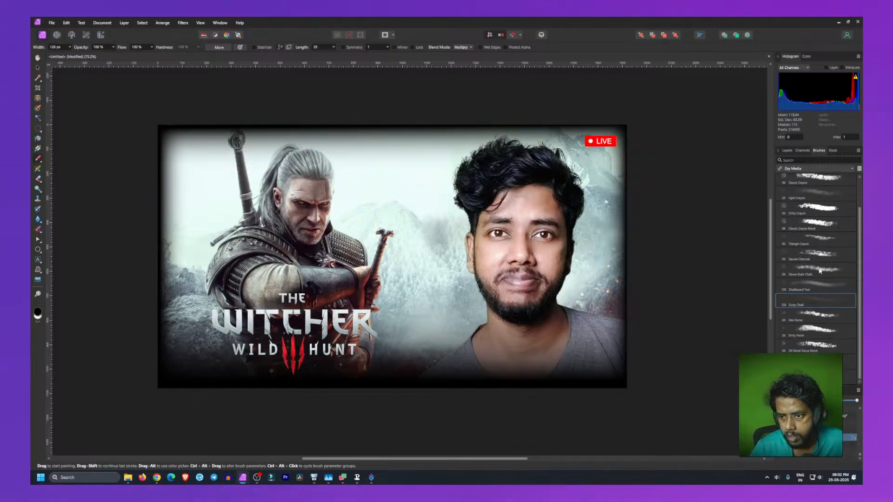
pyautogui.scroll(1, 817, 277)
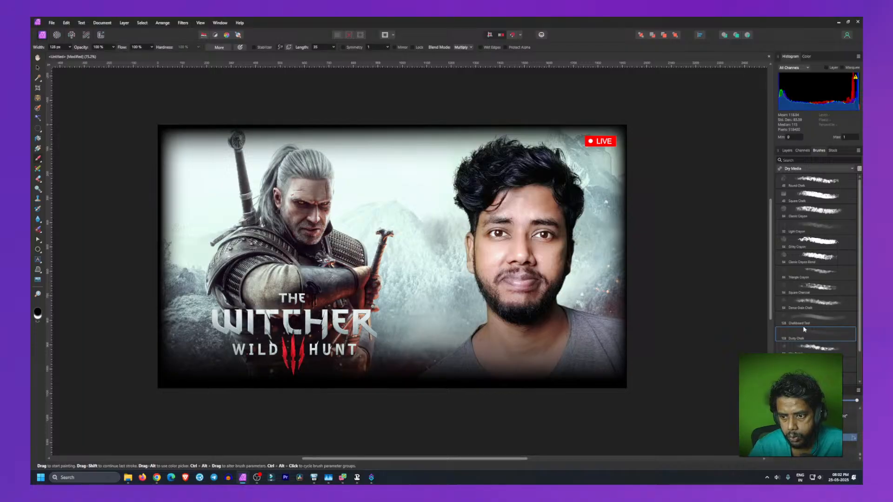
pyautogui.click(810, 170)
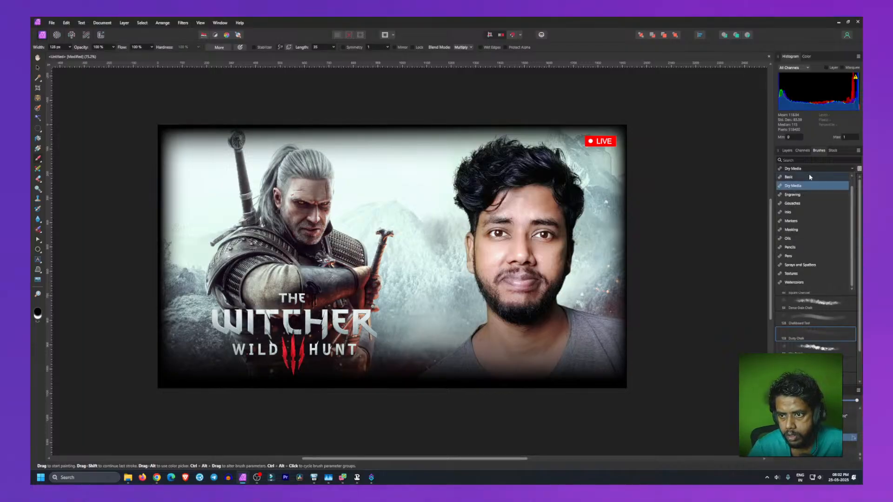
pyautogui.click(808, 174)
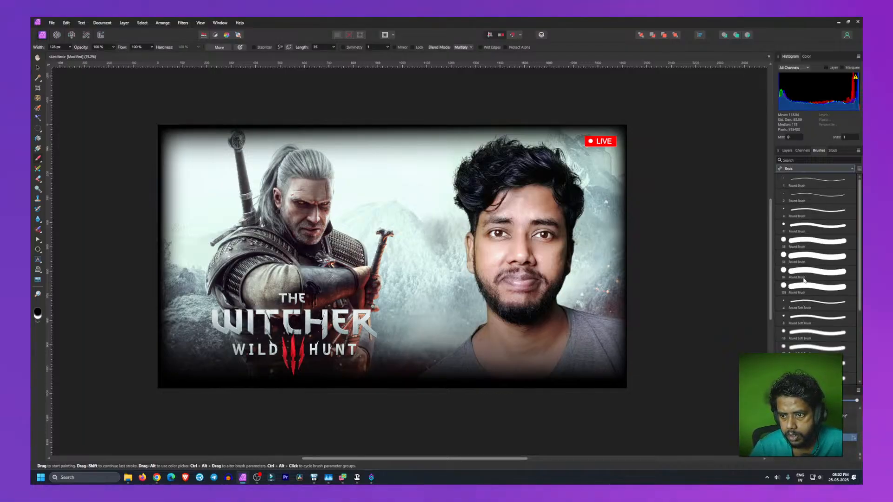
pyautogui.scroll(-1, 804, 281)
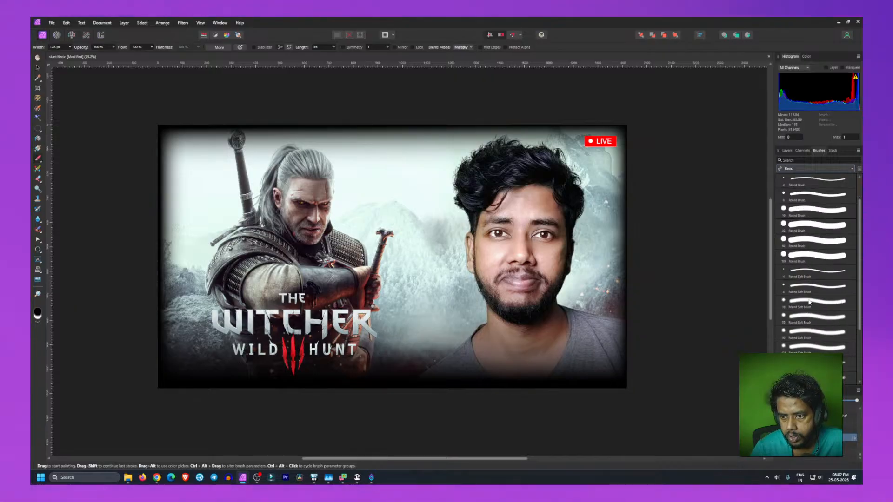
pyautogui.click(804, 350)
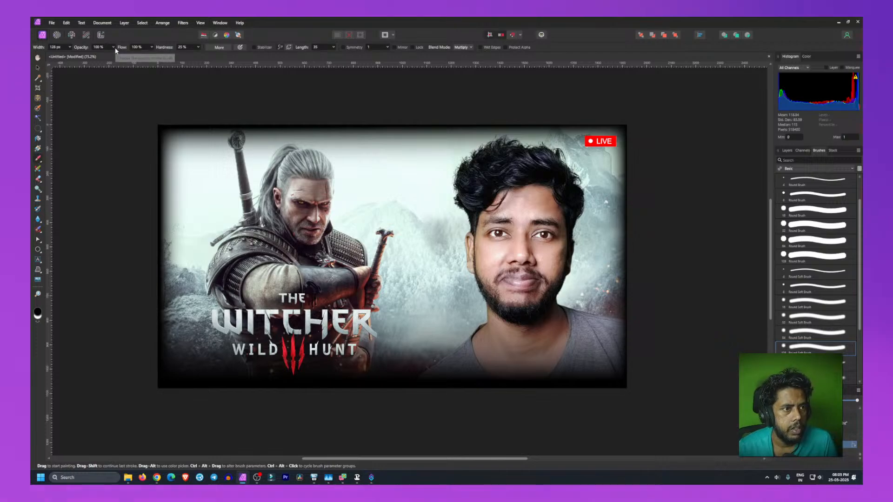
# Step: Set the brush flow to 20% and paint a test stroke near the title's left edge, then undo it
pyautogui.click(152, 47)
pyautogui.moveTo(150, 55); pyautogui.dragTo(122, 53)
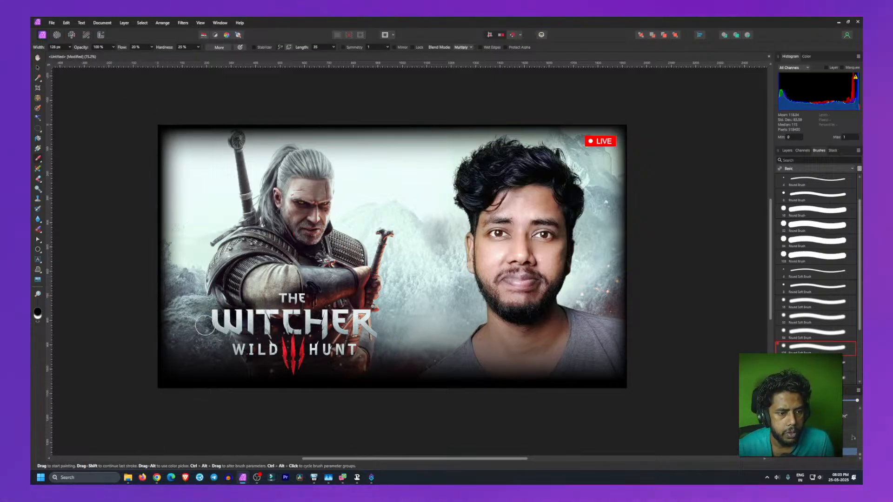
pyautogui.moveTo(205, 326); pyautogui.dragTo(254, 352)
pyautogui.hotkey('ctrl', 'z')
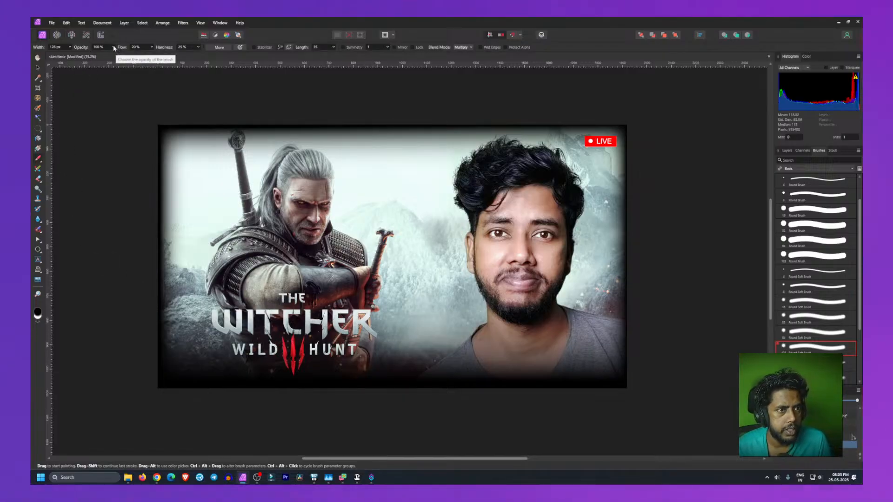
# Step: Set the brush hardness to 12% and reopen the flow setting for adjustment
pyautogui.click(198, 47)
pyautogui.moveTo(200, 54); pyautogui.dragTo(195, 55)
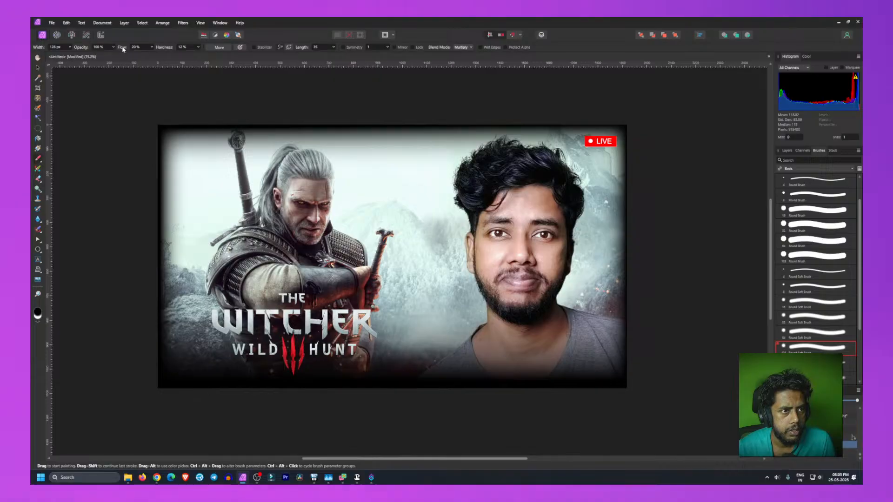
pyautogui.click(152, 47)
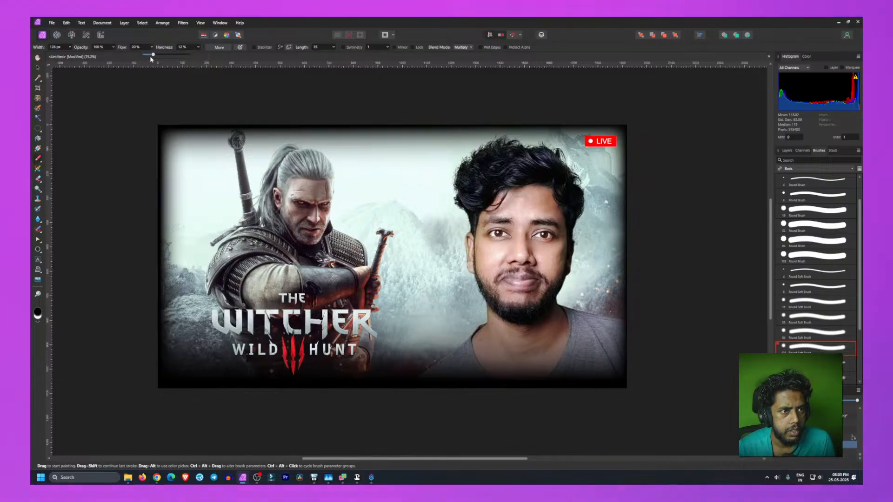
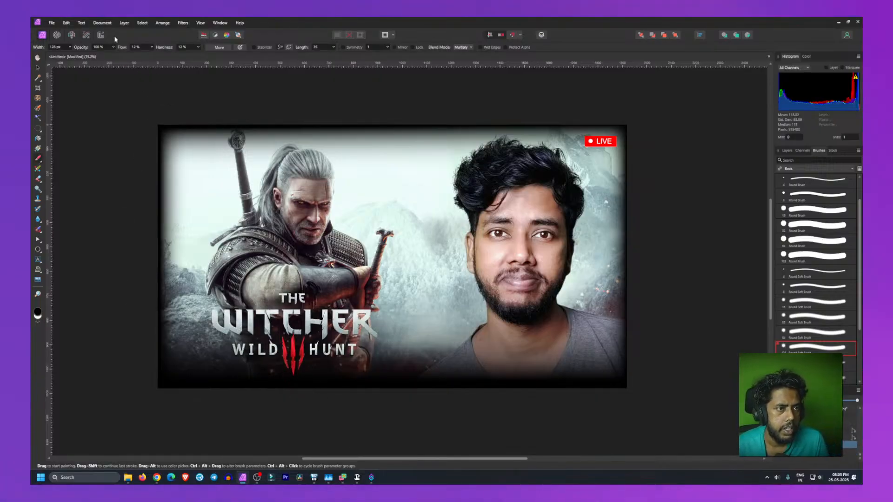
# Step: Set the brush opacity to 52% and paint soft strokes around the Witcher logo
pyautogui.click(113, 47)
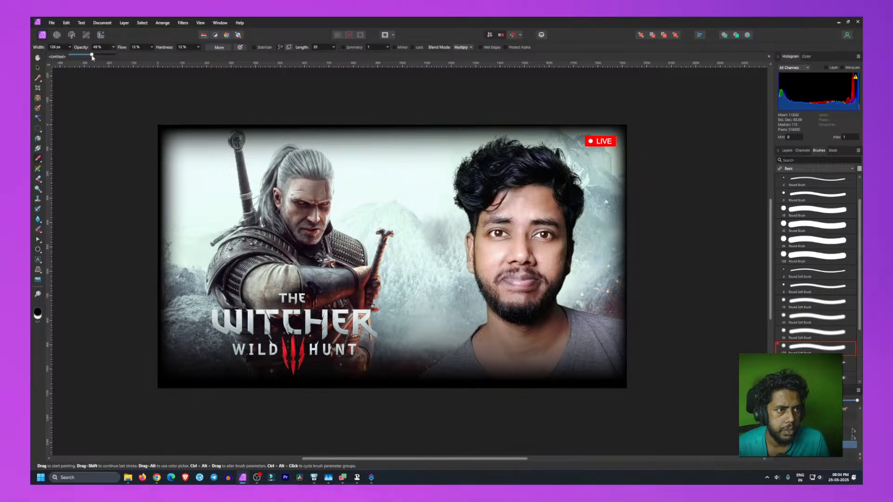
pyautogui.click(70, 48)
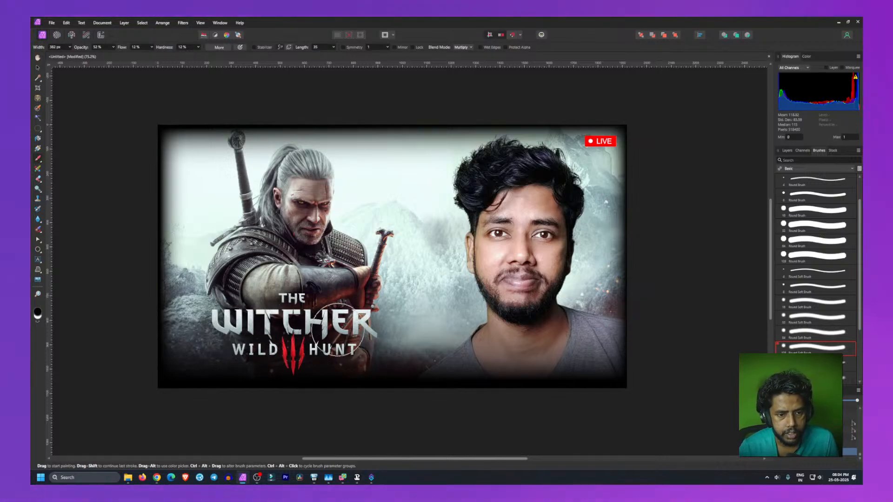
pyautogui.moveTo(363, 331)
pyautogui.mouseDown()
pyautogui.moveTo(355, 352)
pyautogui.moveTo(341, 355)
pyautogui.mouseUp()
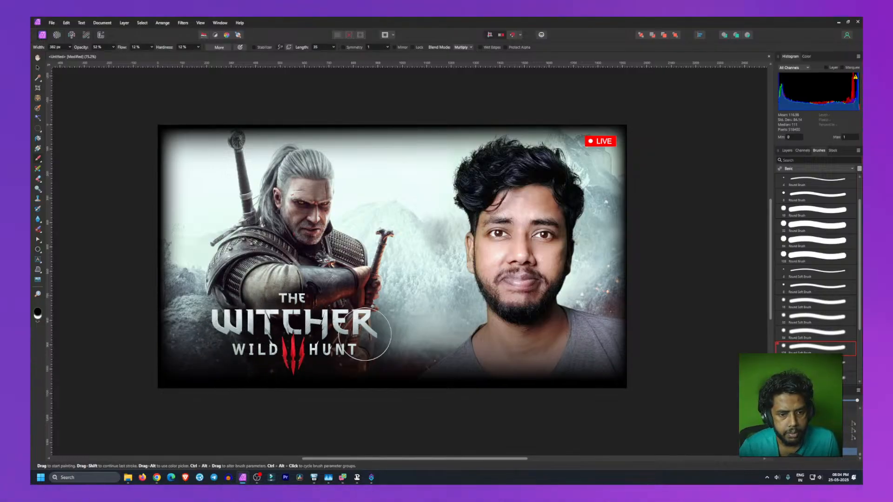
pyautogui.moveTo(355, 351)
pyautogui.mouseDown()
pyautogui.moveTo(215, 316)
pyautogui.moveTo(276, 346)
pyautogui.moveTo(237, 302)
pyautogui.moveTo(237, 325)
pyautogui.moveTo(272, 349)
pyautogui.mouseUp()
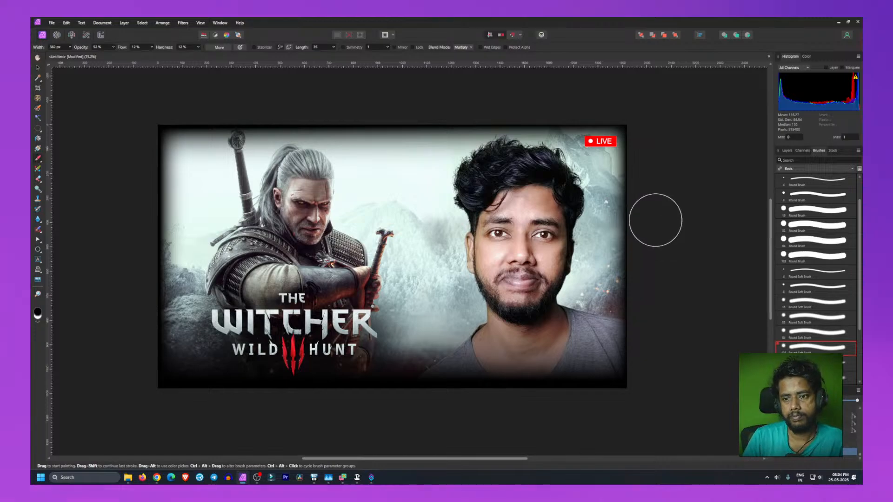
# Step: Switch to the Move tool, select the Witcher logo and rotate it counter-clockwise, nudging it slightly into position
pyautogui.press('v')
pyautogui.click(686, 221)
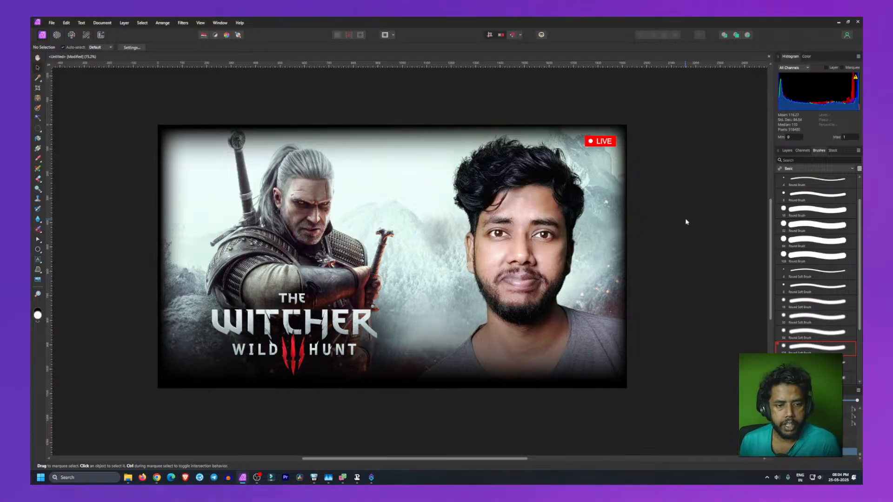
pyautogui.click(334, 322)
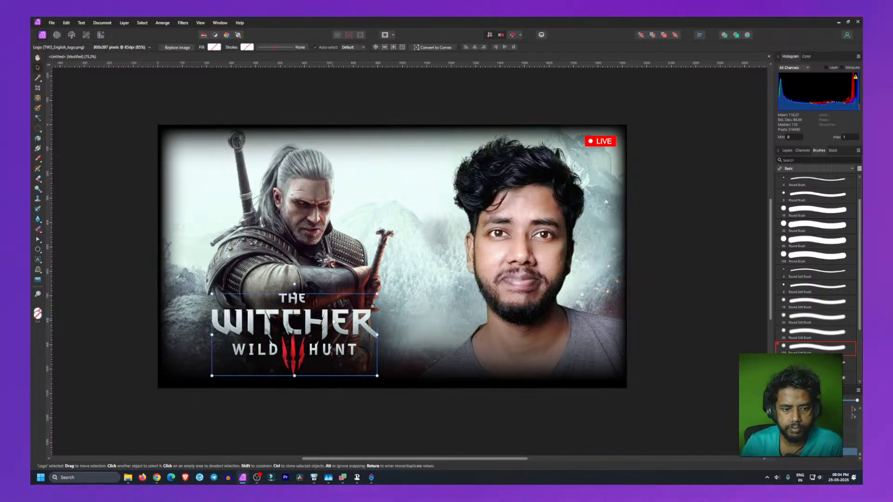
pyautogui.click(787, 150)
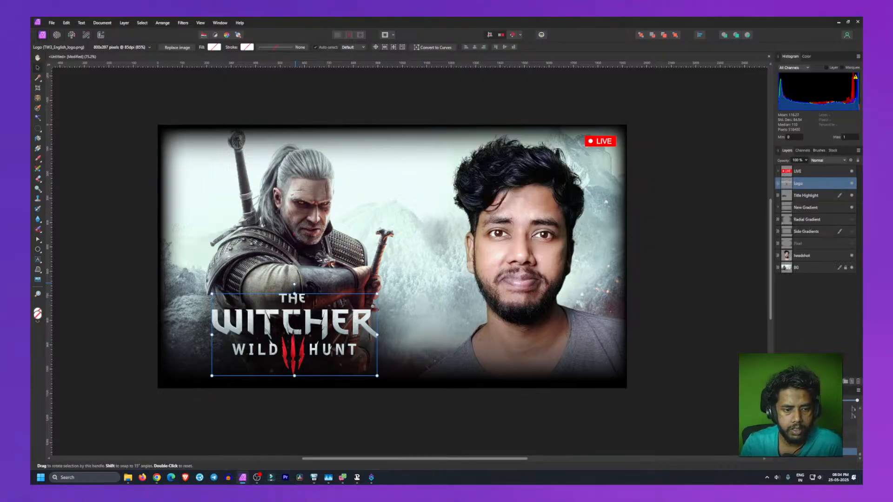
pyautogui.moveTo(294, 284); pyautogui.dragTo(281, 285)
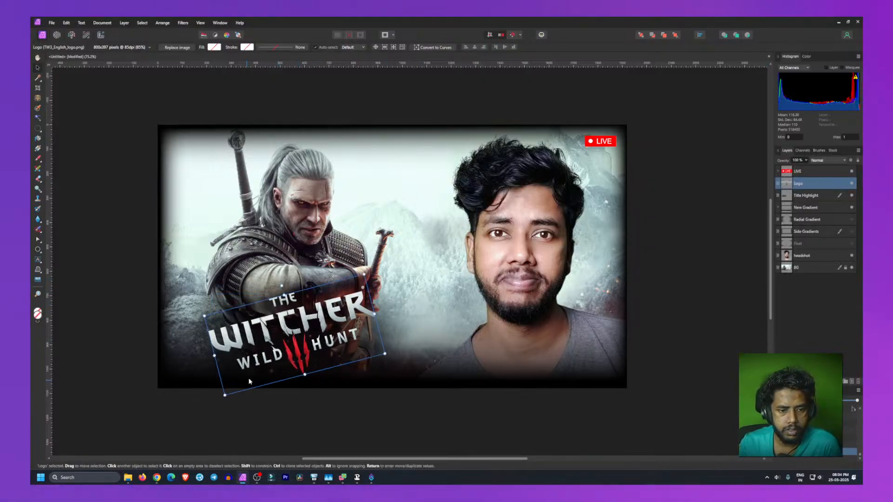
pyautogui.click(102, 294)
pyautogui.moveTo(309, 330)
pyautogui.mouseDown()
pyautogui.moveTo(358, 347)
pyautogui.moveTo(360, 328)
pyautogui.moveTo(328, 321)
pyautogui.moveTo(307, 328)
pyautogui.moveTo(331, 332)
pyautogui.moveTo(300, 336)
pyautogui.mouseUp()
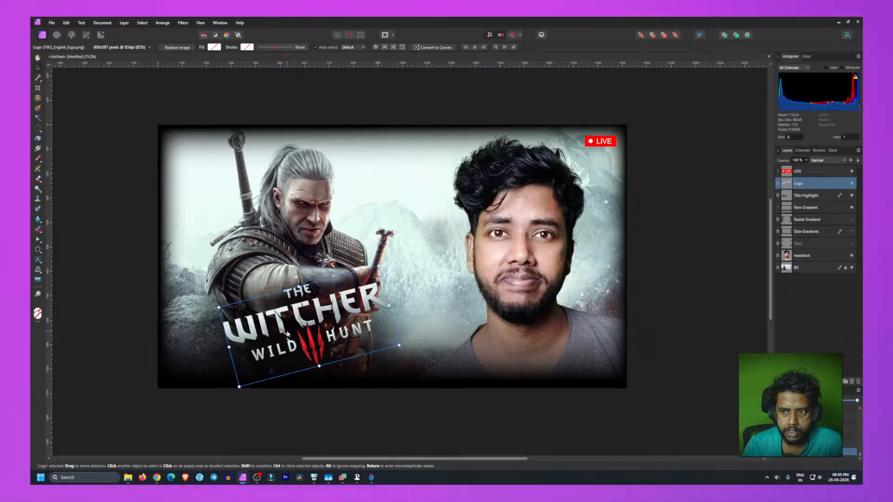
# Step: Reselect the Logo layer, rotate the logo a little further and move it slightly left and up
pyautogui.click(817, 199)
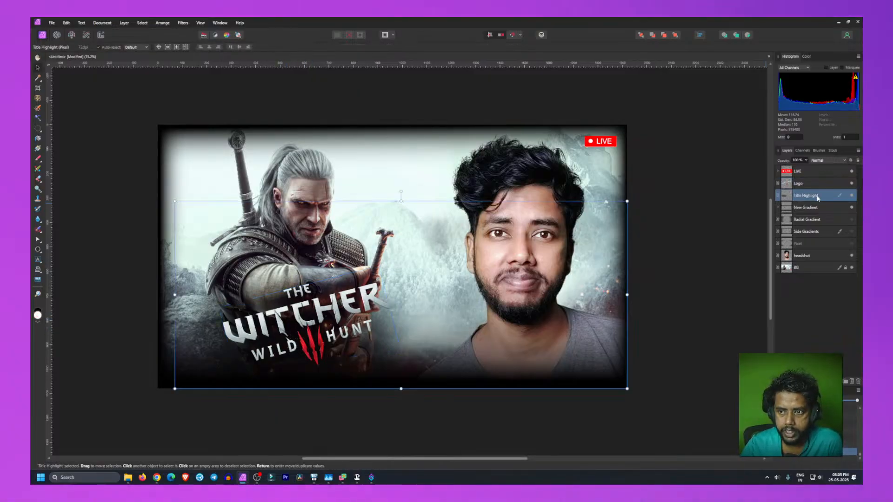
pyautogui.click(816, 182)
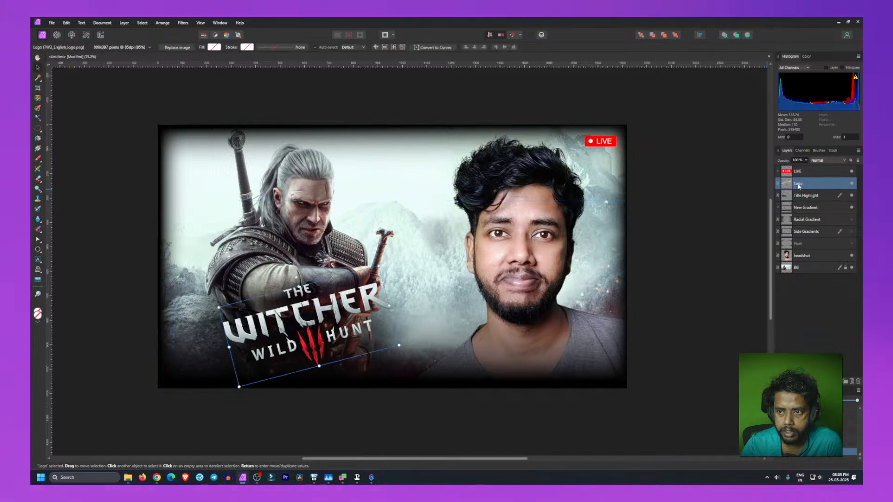
pyautogui.moveTo(300, 326); pyautogui.dragTo(349, 333)
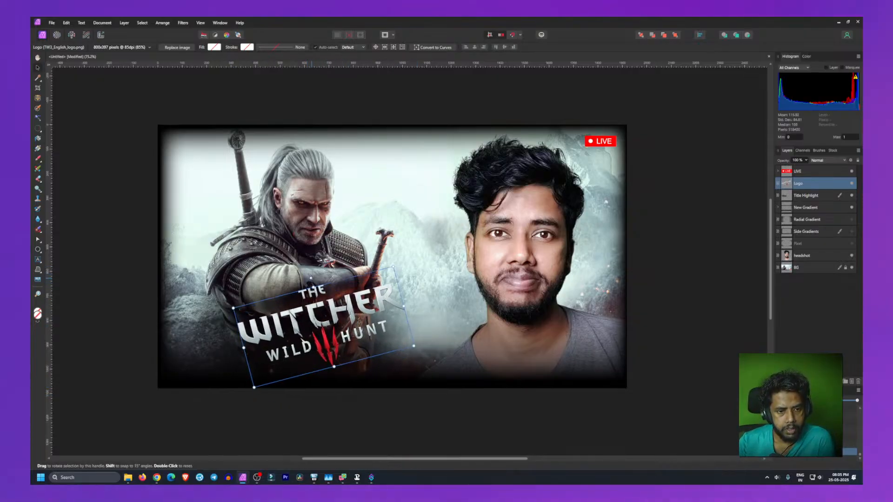
pyautogui.moveTo(310, 278)
pyautogui.mouseDown()
pyautogui.moveTo(321, 275)
pyautogui.moveTo(311, 277)
pyautogui.mouseUp()
pyautogui.moveTo(307, 326); pyautogui.dragTo(289, 317)
pyautogui.click(96, 328)
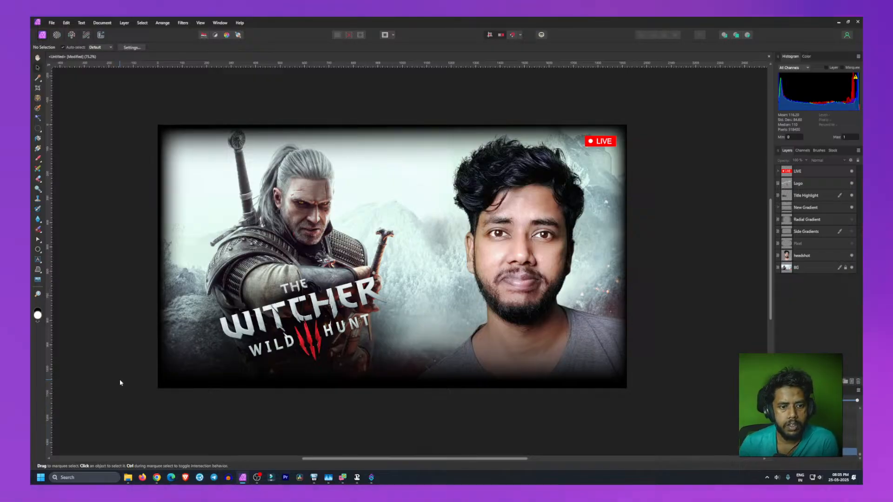
# Step: Scale the Witcher logo up and nudge it slightly into place
pyautogui.click(281, 357)
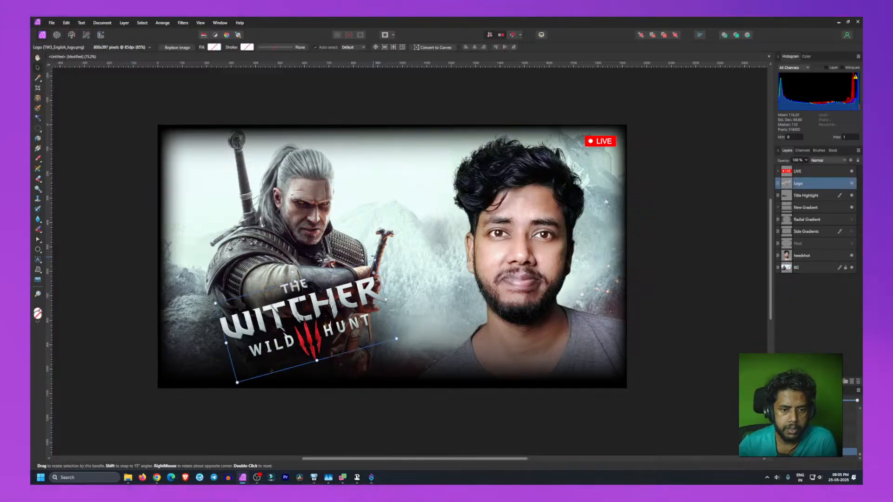
pyautogui.moveTo(374, 258); pyautogui.dragTo(395, 241)
pyautogui.moveTo(314, 328); pyautogui.dragTo(318, 326)
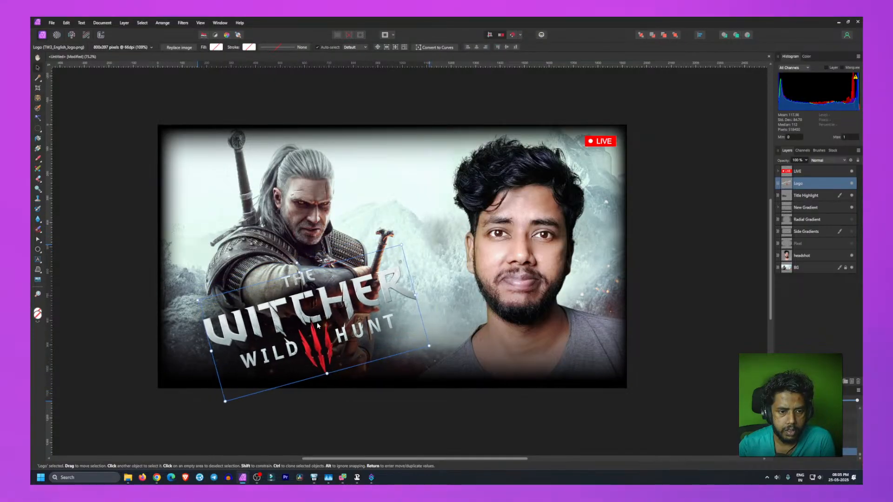
pyautogui.click(84, 313)
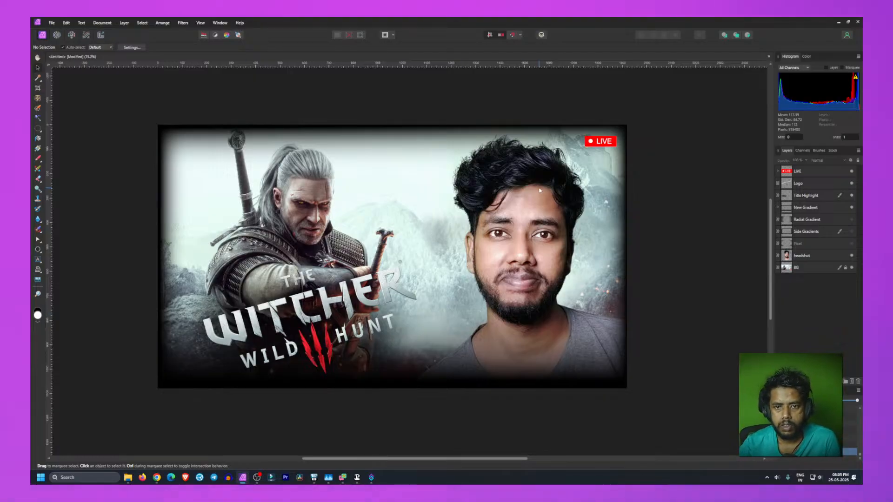
# Step: Select the headshot, tilt it slightly counter-clockwise and shift it a little left
pyautogui.click(552, 286)
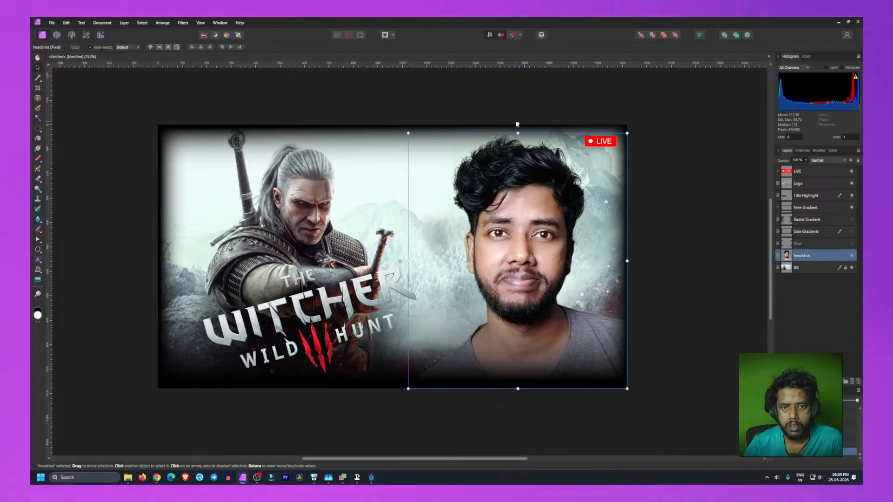
pyautogui.moveTo(516, 122); pyautogui.dragTo(504, 124)
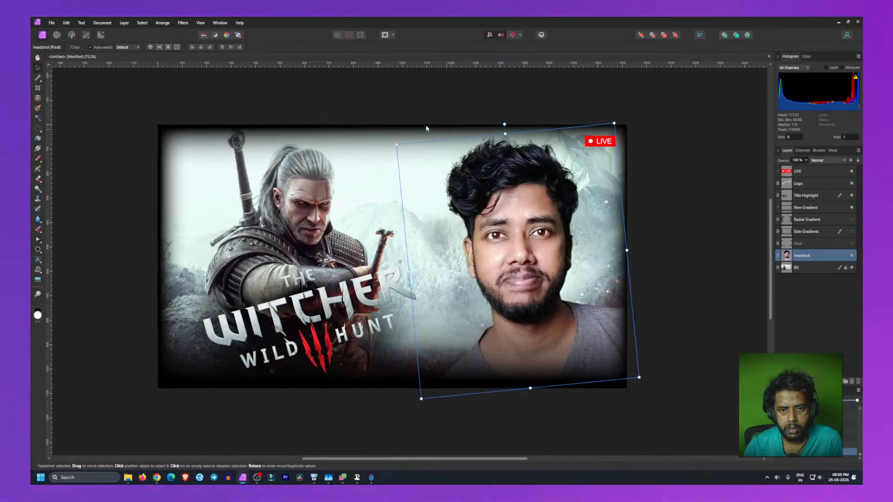
pyautogui.moveTo(476, 205); pyautogui.dragTo(472, 205)
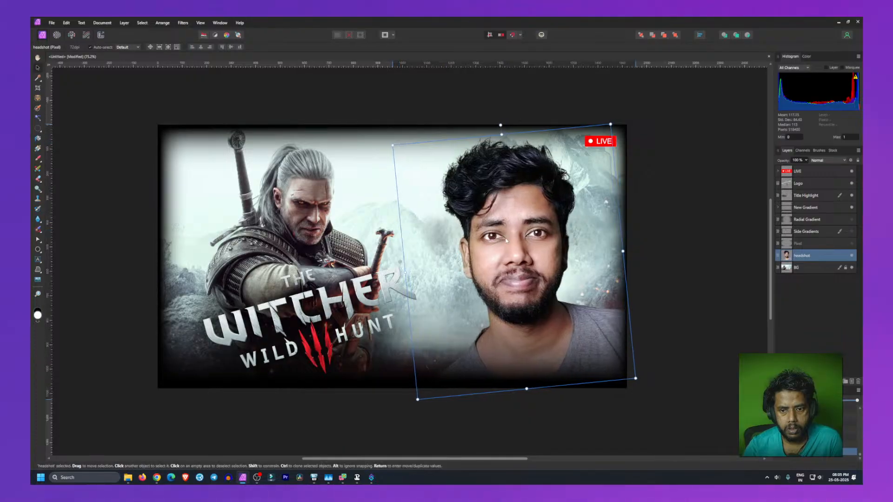
pyautogui.click(83, 254)
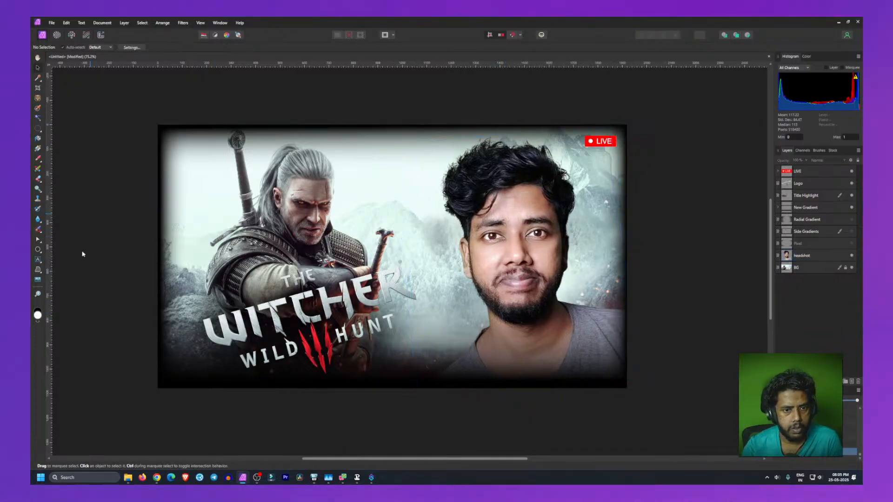
# Step: Select the Witcher logo and nudge it slightly to the right
pyautogui.click(292, 322)
pyautogui.moveTo(297, 264); pyautogui.dragTo(302, 263)
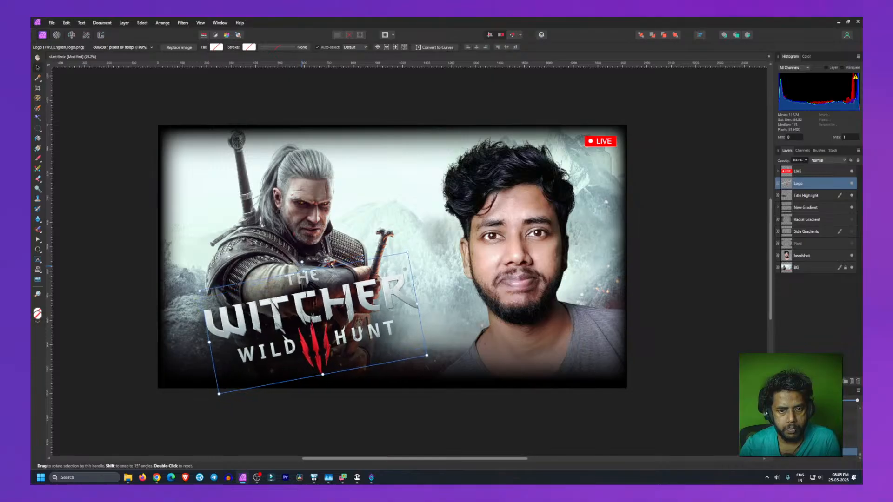
pyautogui.click(139, 335)
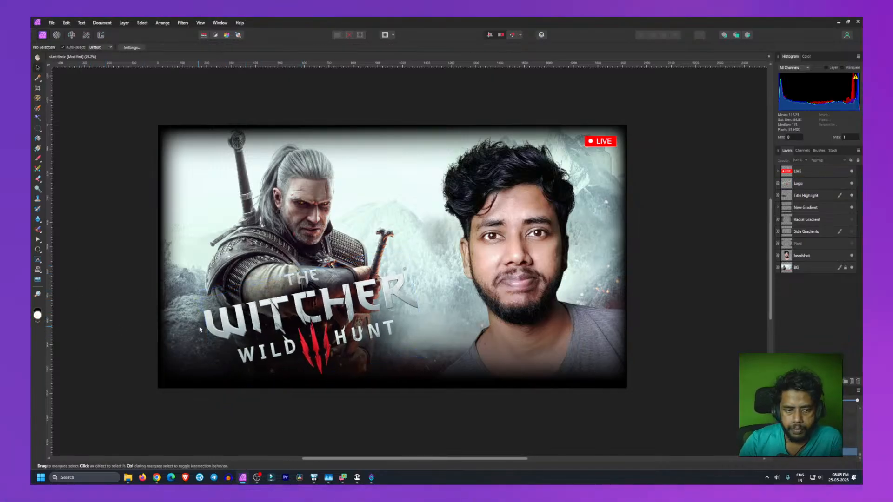
# Step: Select the Title Highlight layer and paint brush strokes across the Witcher logo area
pyautogui.click(809, 195)
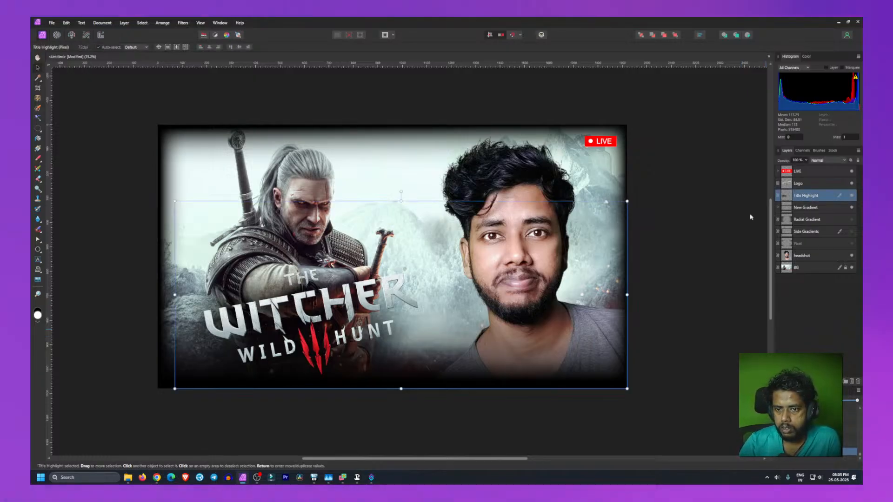
pyautogui.click(39, 159)
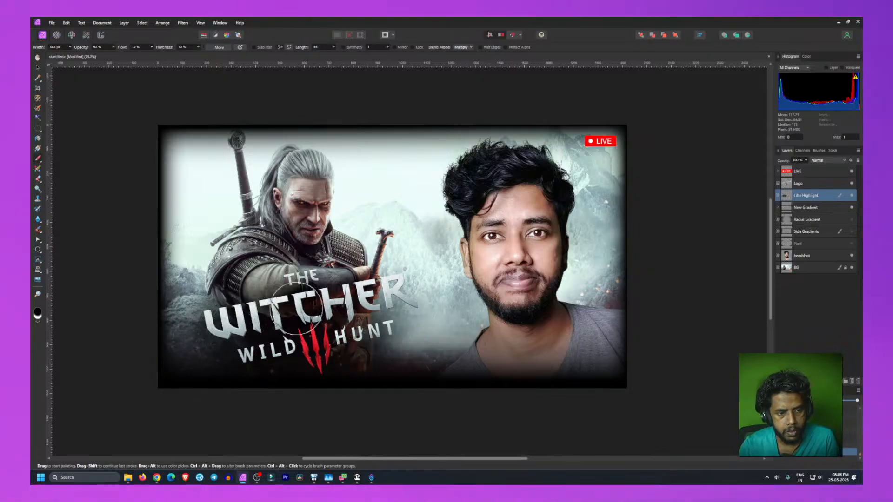
pyautogui.moveTo(273, 295)
pyautogui.mouseDown()
pyautogui.moveTo(375, 336)
pyautogui.moveTo(400, 298)
pyautogui.moveTo(378, 284)
pyautogui.moveTo(379, 328)
pyautogui.moveTo(413, 307)
pyautogui.moveTo(389, 332)
pyautogui.moveTo(403, 350)
pyautogui.mouseUp()
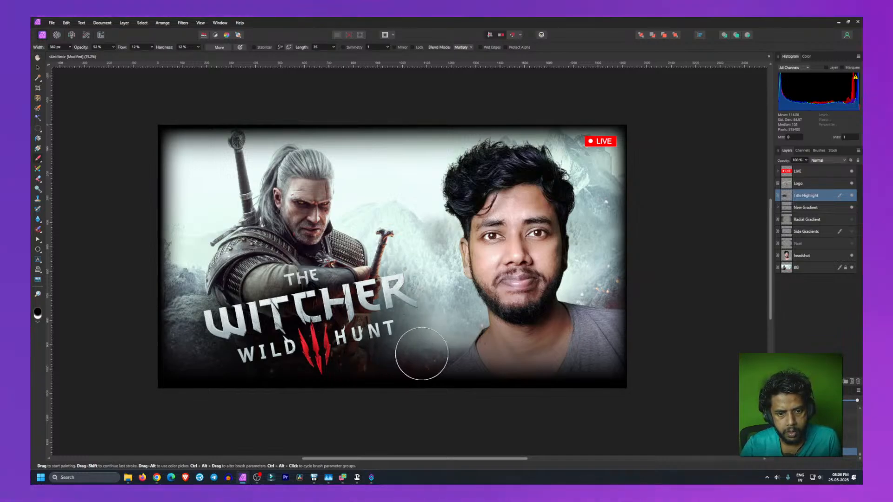
pyautogui.moveTo(293, 285)
pyautogui.mouseDown()
pyautogui.moveTo(272, 288)
pyautogui.moveTo(230, 320)
pyautogui.moveTo(245, 338)
pyautogui.moveTo(214, 328)
pyautogui.mouseUp()
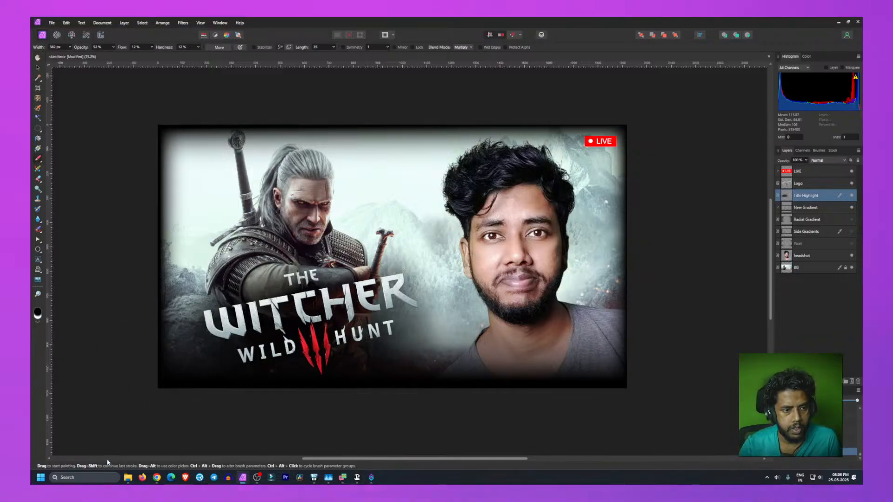
pyautogui.press('v')
pyautogui.click(99, 372)
pyautogui.scroll(1, 128, 392)
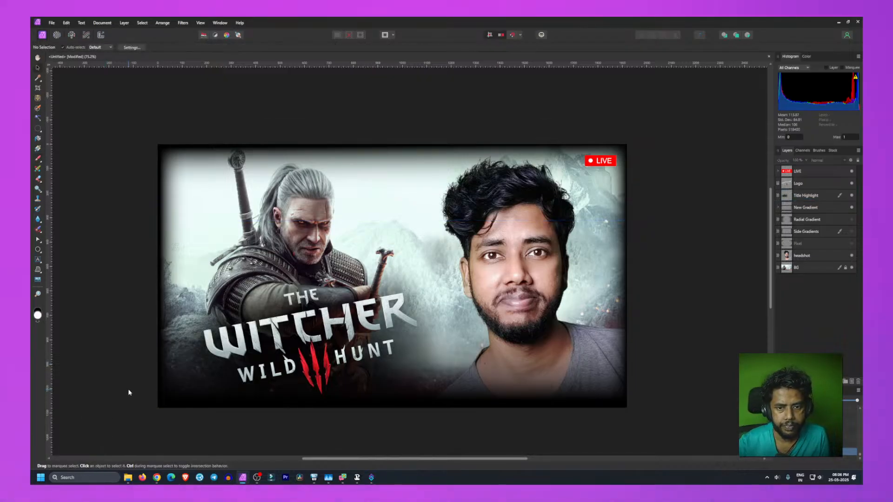